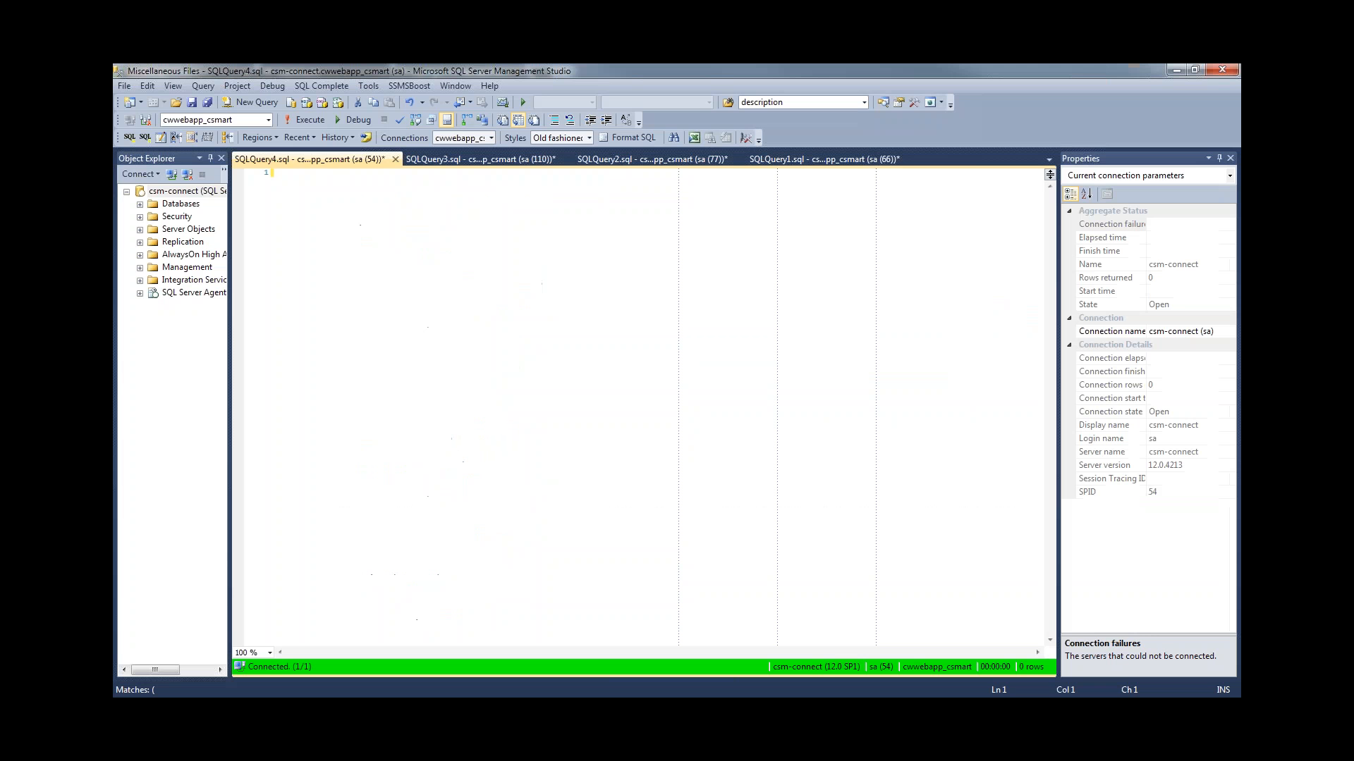
- Close SQL Server Management Studio with Alt+F4 so it asks about saving the query files
key("alt+F4")
- Discard the unsaved query changes and read down the Configure a Standard Gadget page
left_click(726, 471)
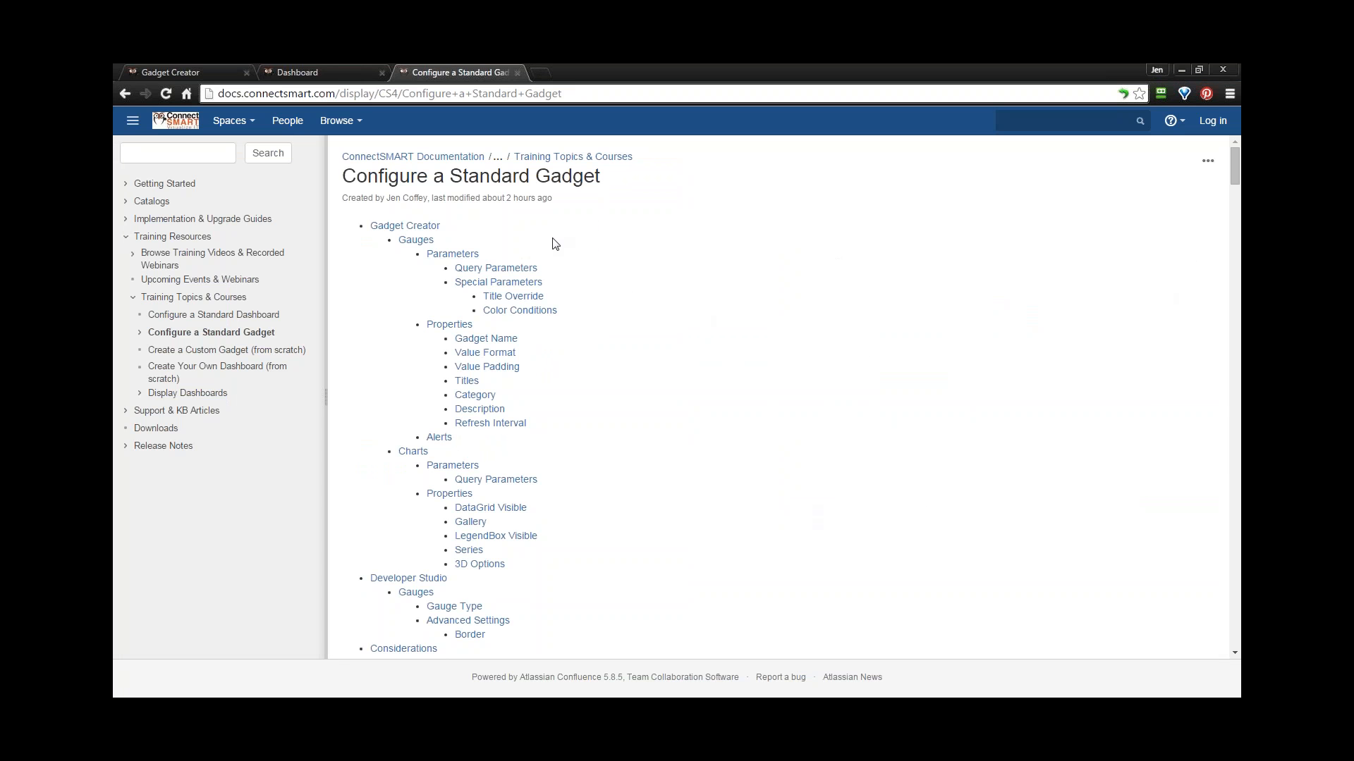
scroll(536, 282, "down", 7)
scroll(532, 324, "down", 20)
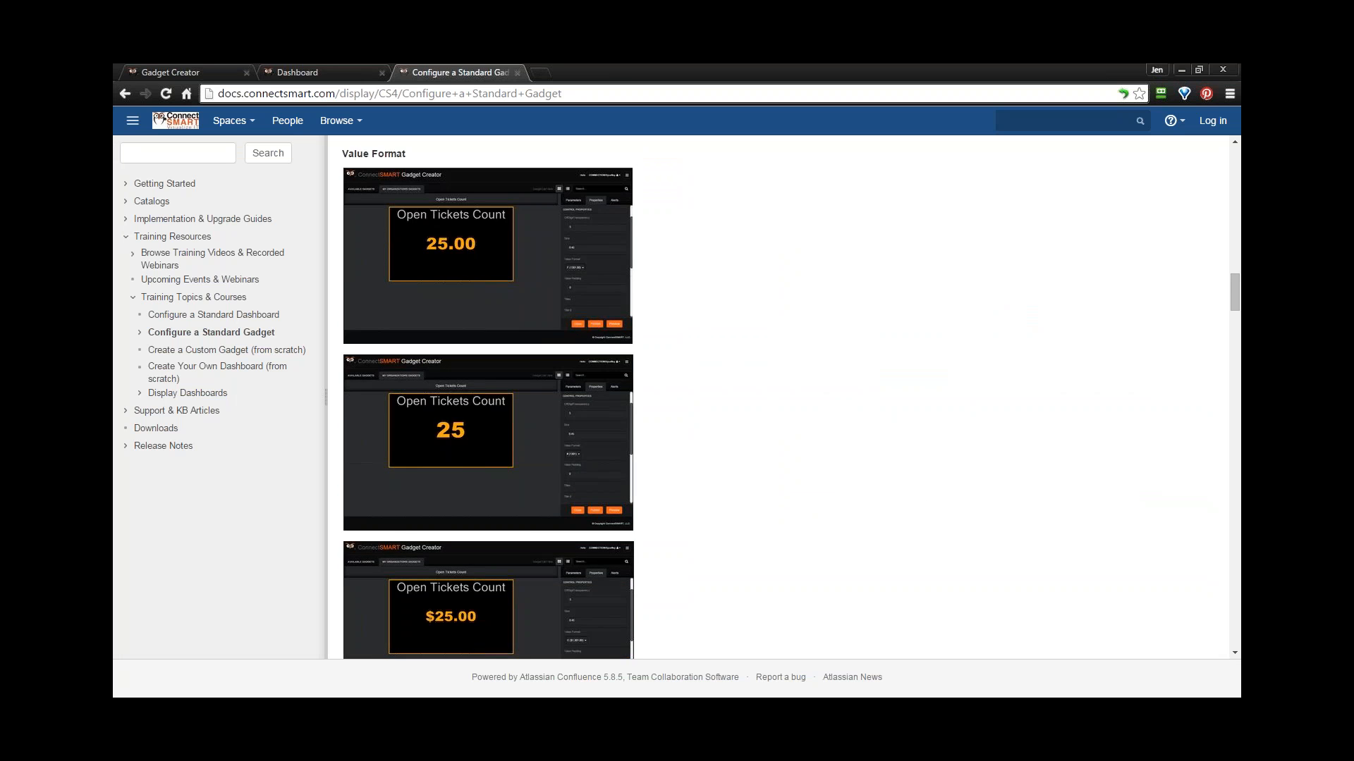
scroll(532, 325, "down", 20)
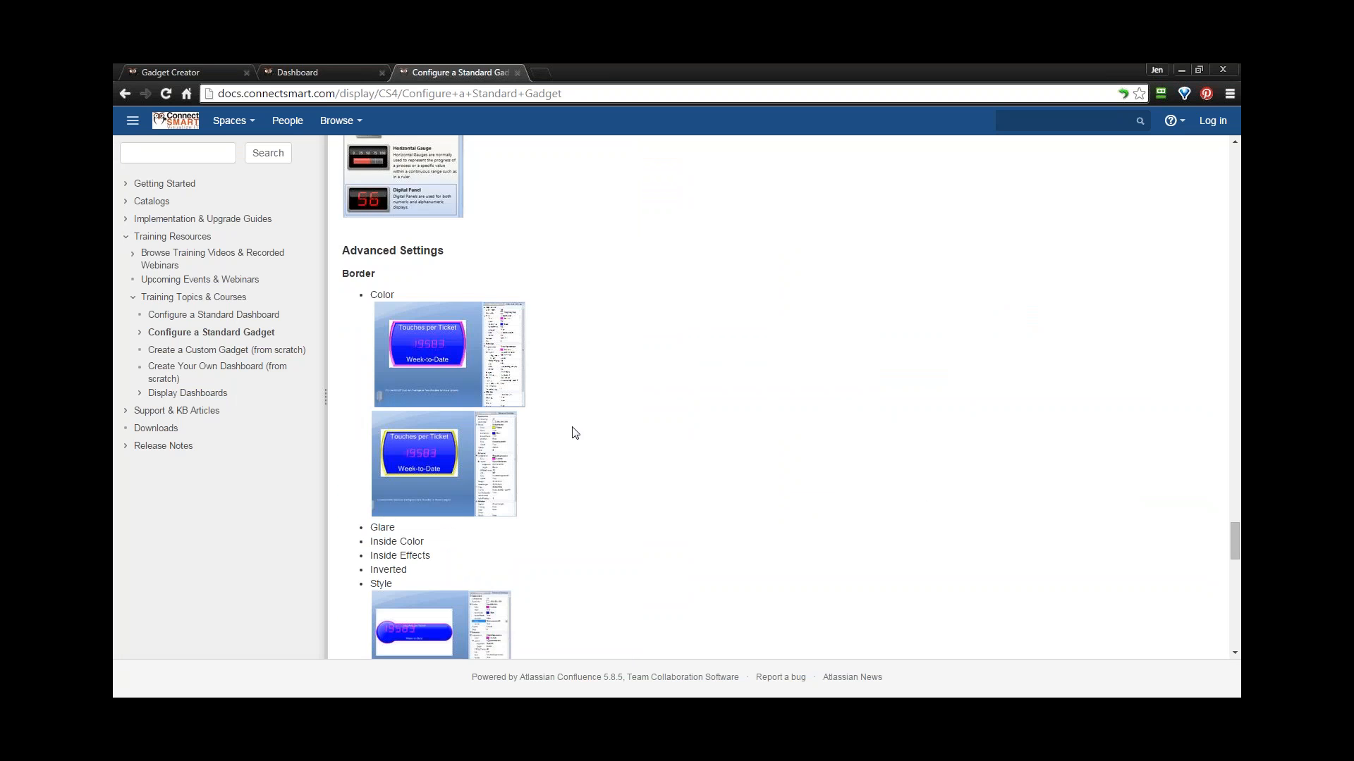
scroll(650, 508, "down", 2)
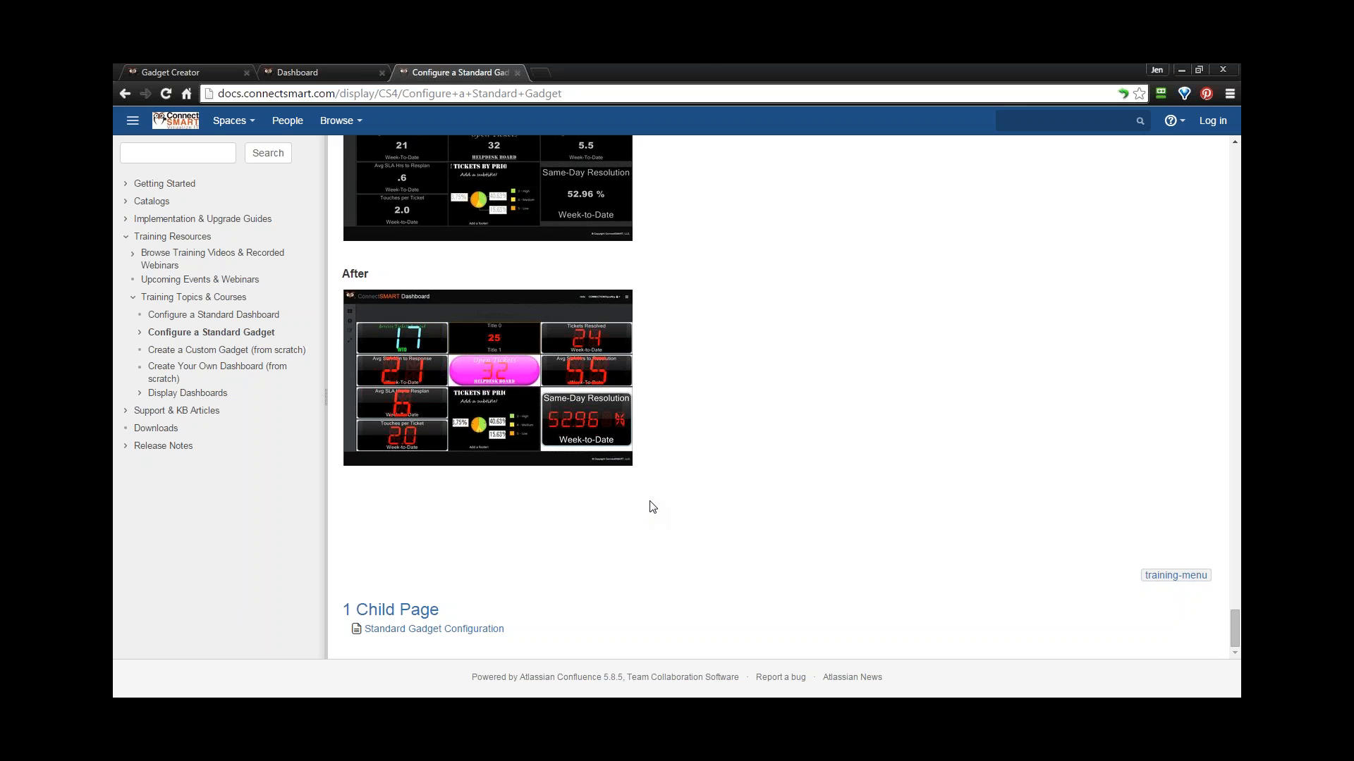
- Scroll back up the documentation and return to the Gadget Creator tab
scroll(649, 507, "up", 20)
scroll(652, 508, "up", 20)
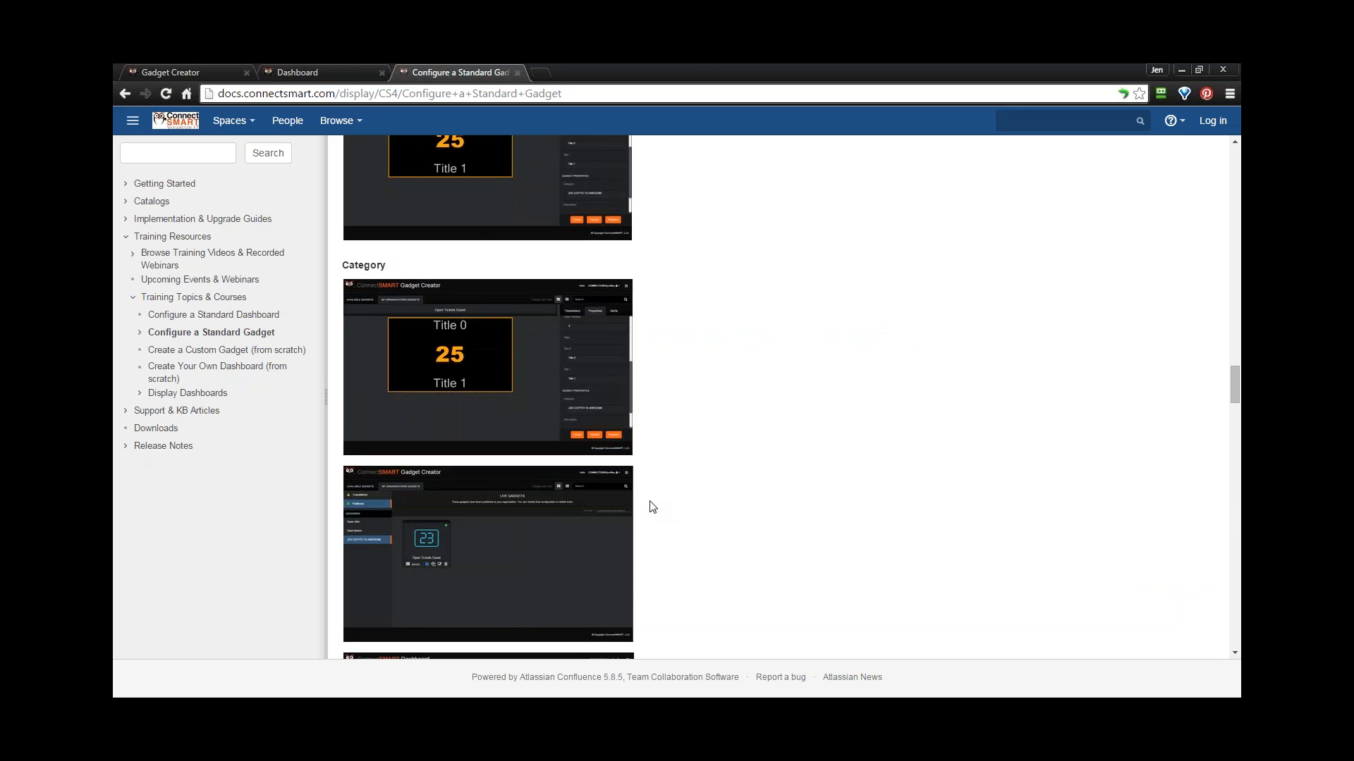
scroll(649, 507, "up", 15)
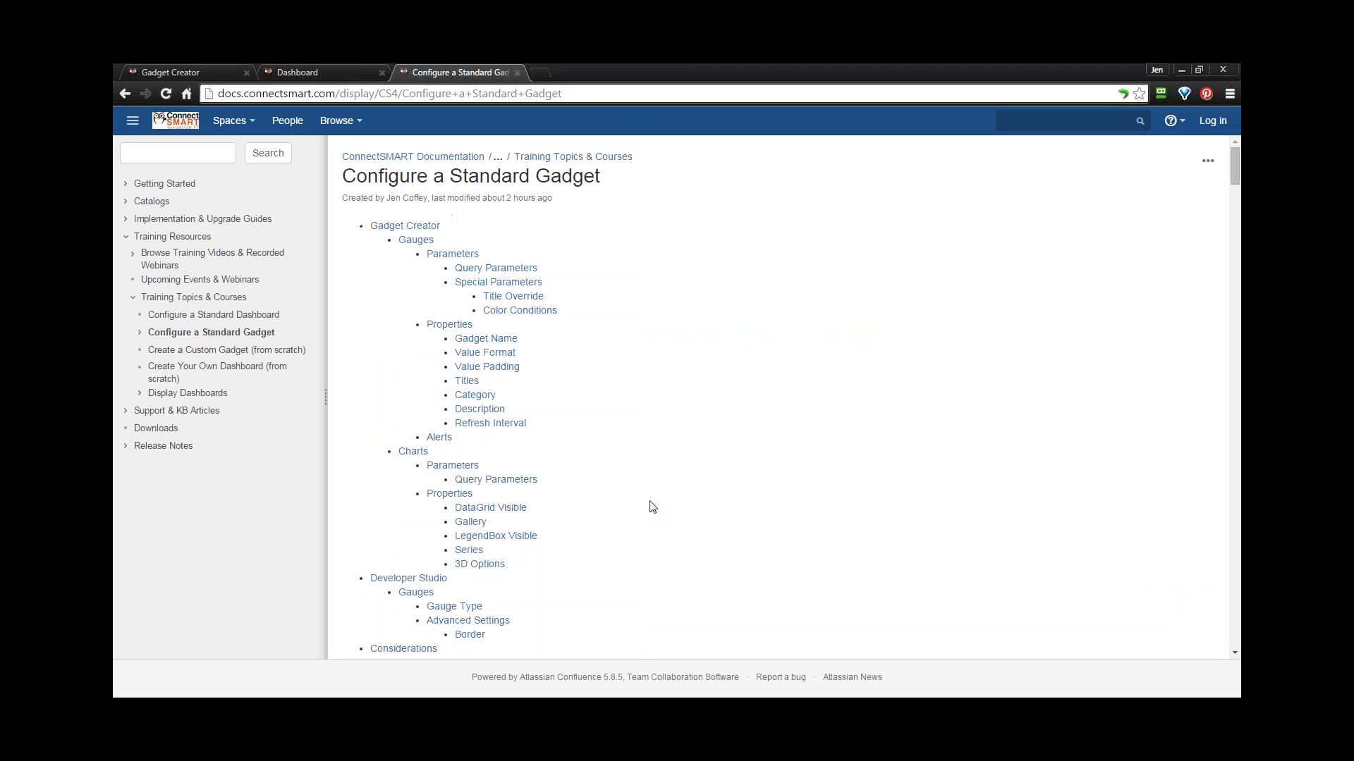
left_click(177, 71)
- Launch Gadget Creator from the ConnectSMART home page and list My Organization's published gadgets
left_click(201, 135)
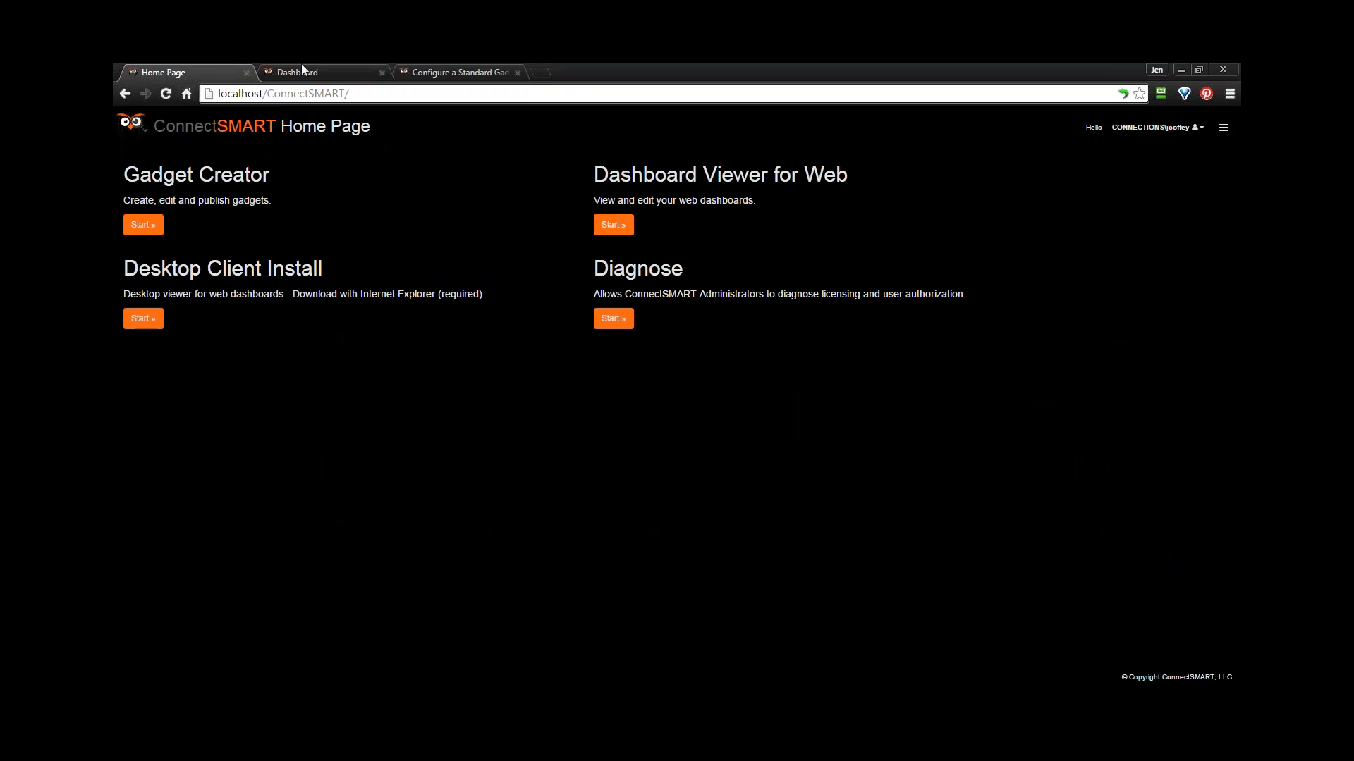
left_click(143, 225)
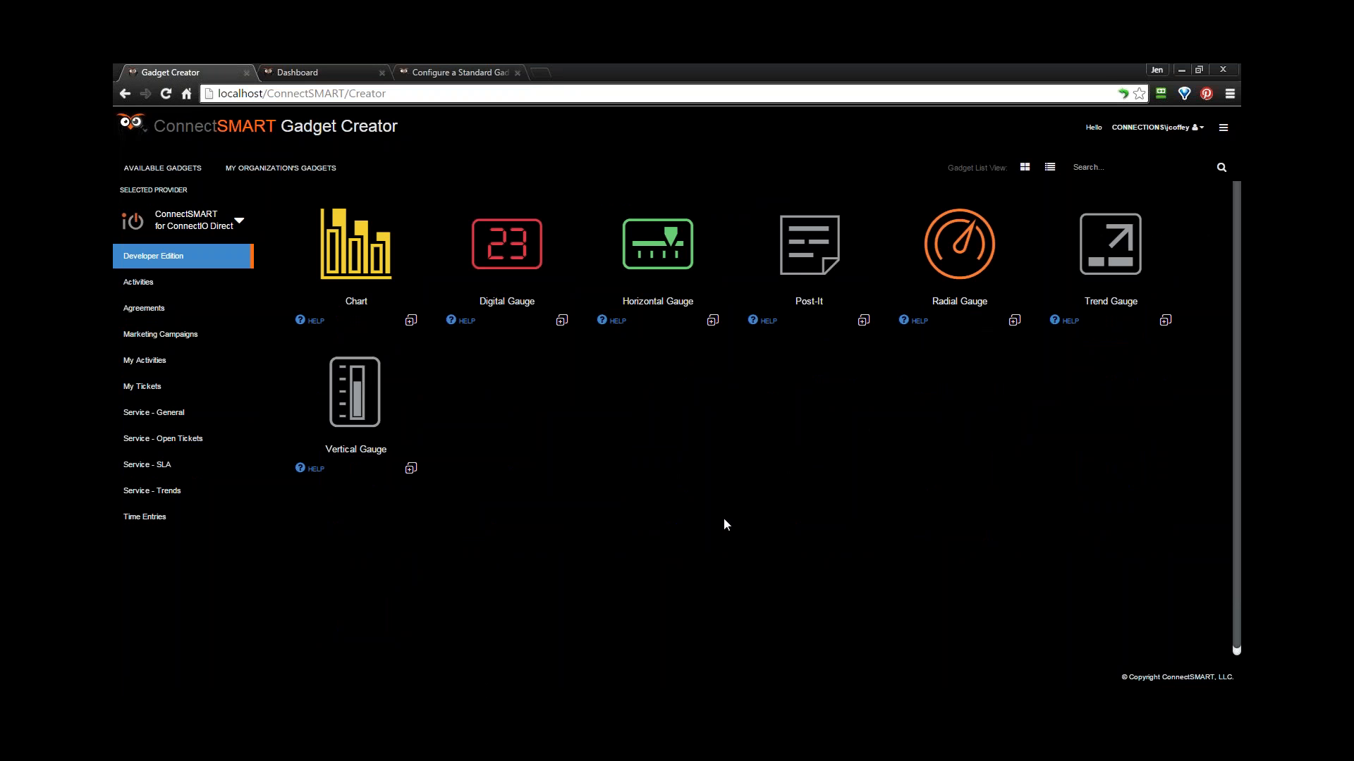
left_click(276, 168)
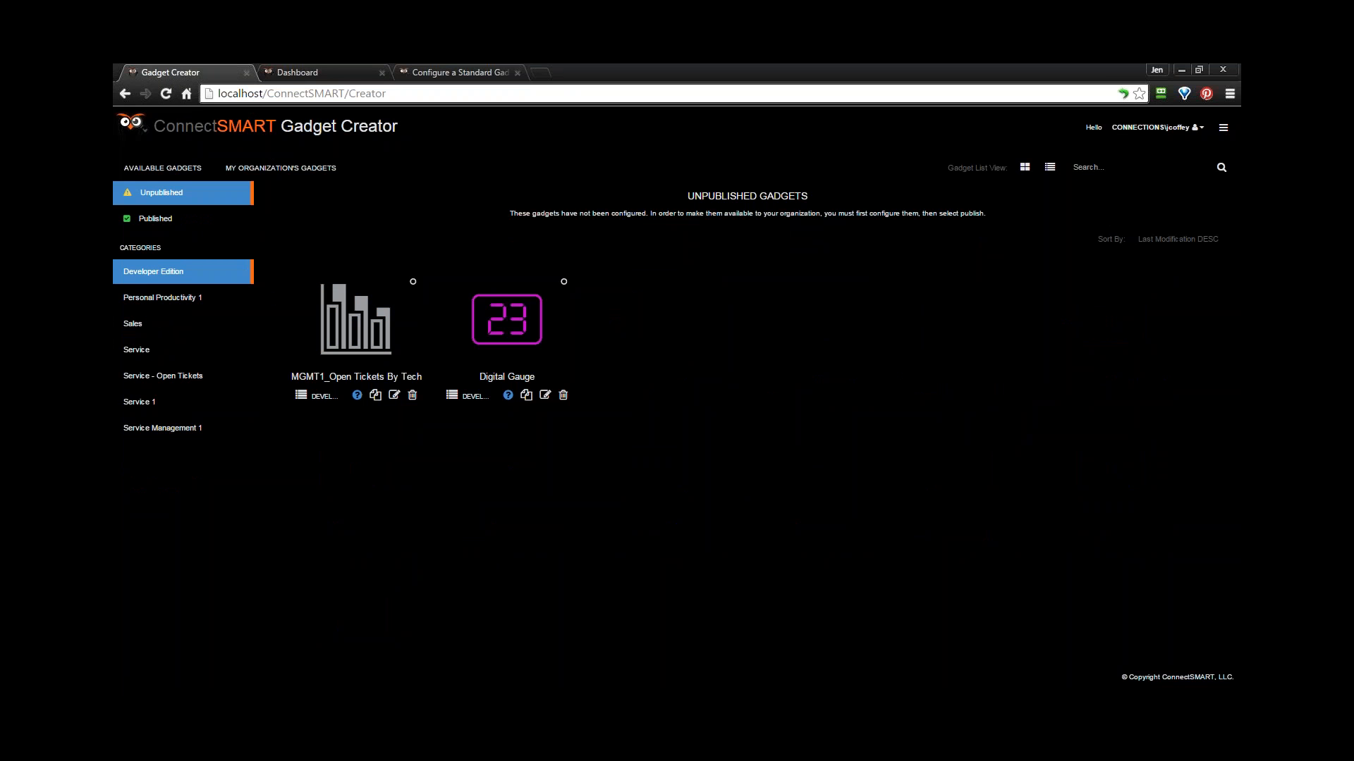
left_click(192, 222)
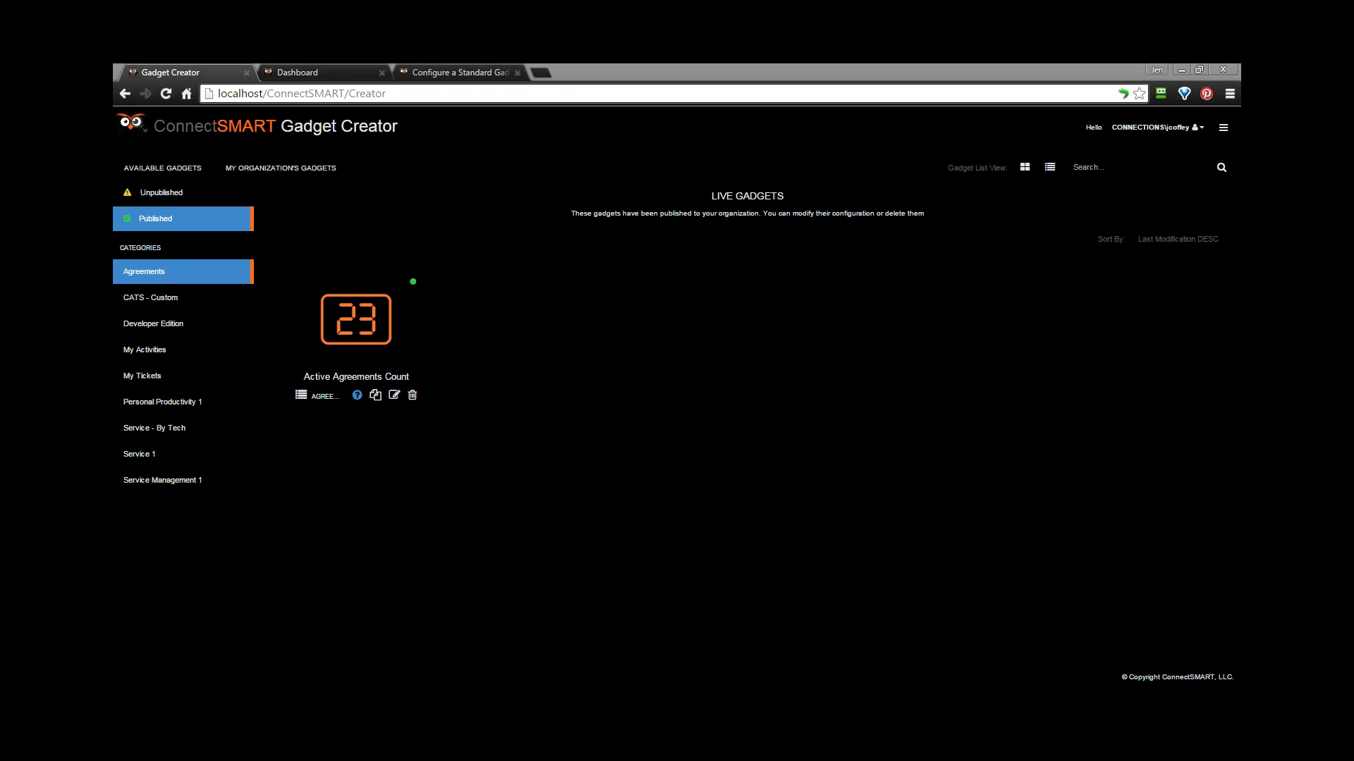
- Apply the Professional theme to My Personal Dashboard through the user name dropdown's Themes menu
left_click(294, 71)
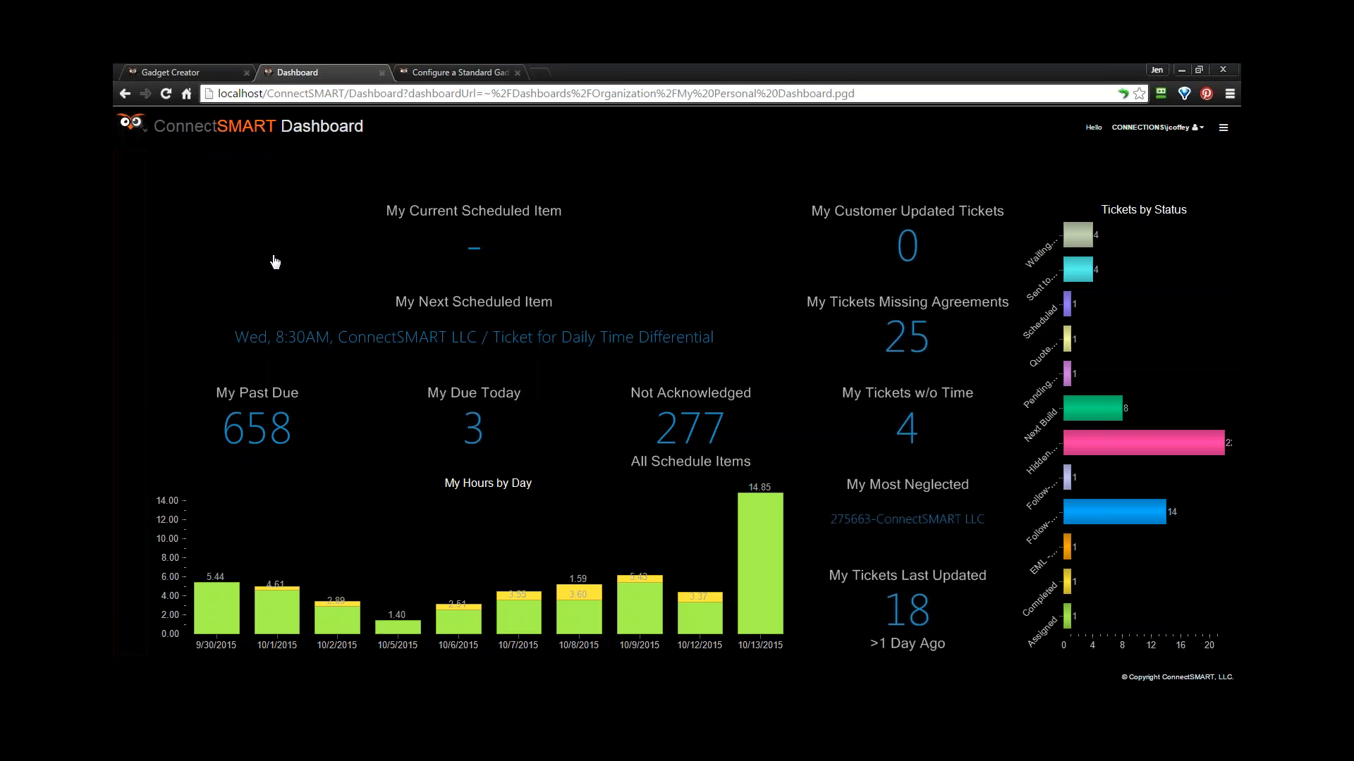
left_click(1191, 128)
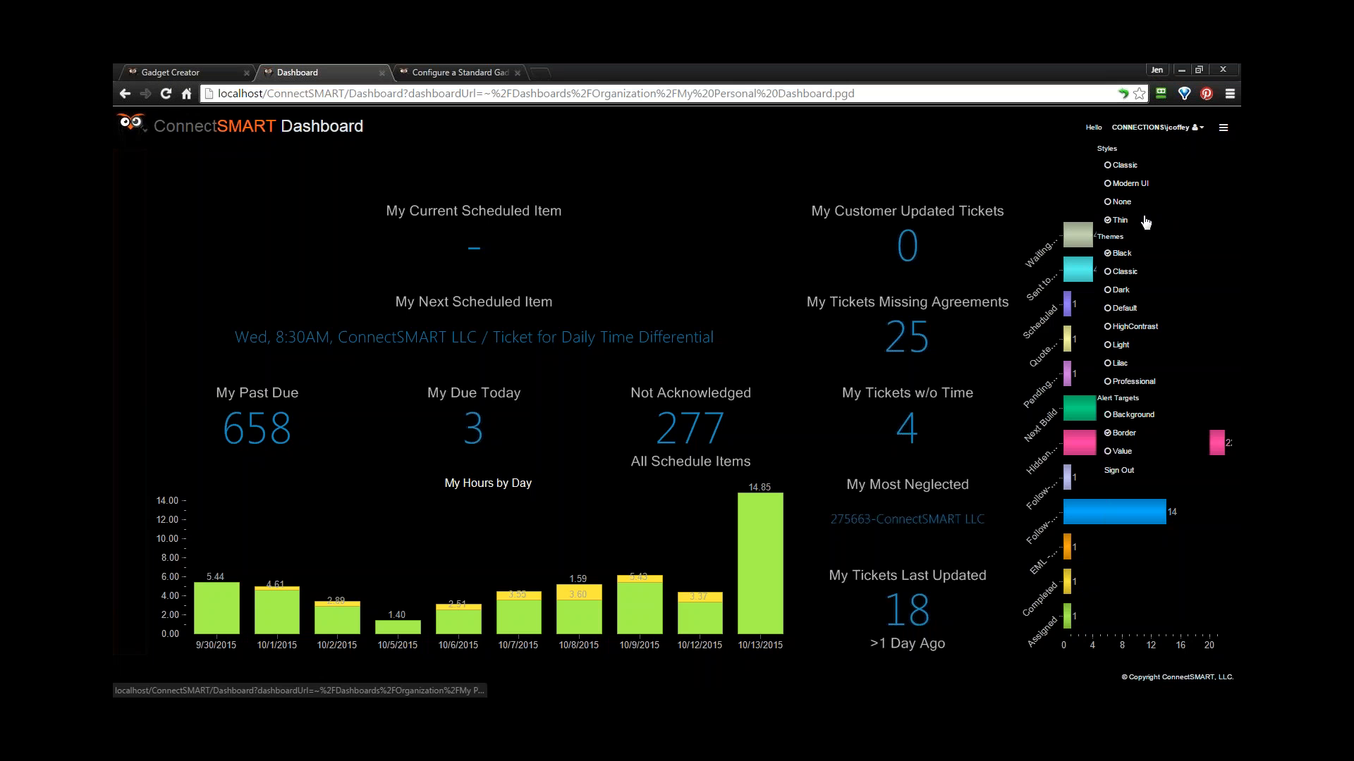
left_click(1125, 385)
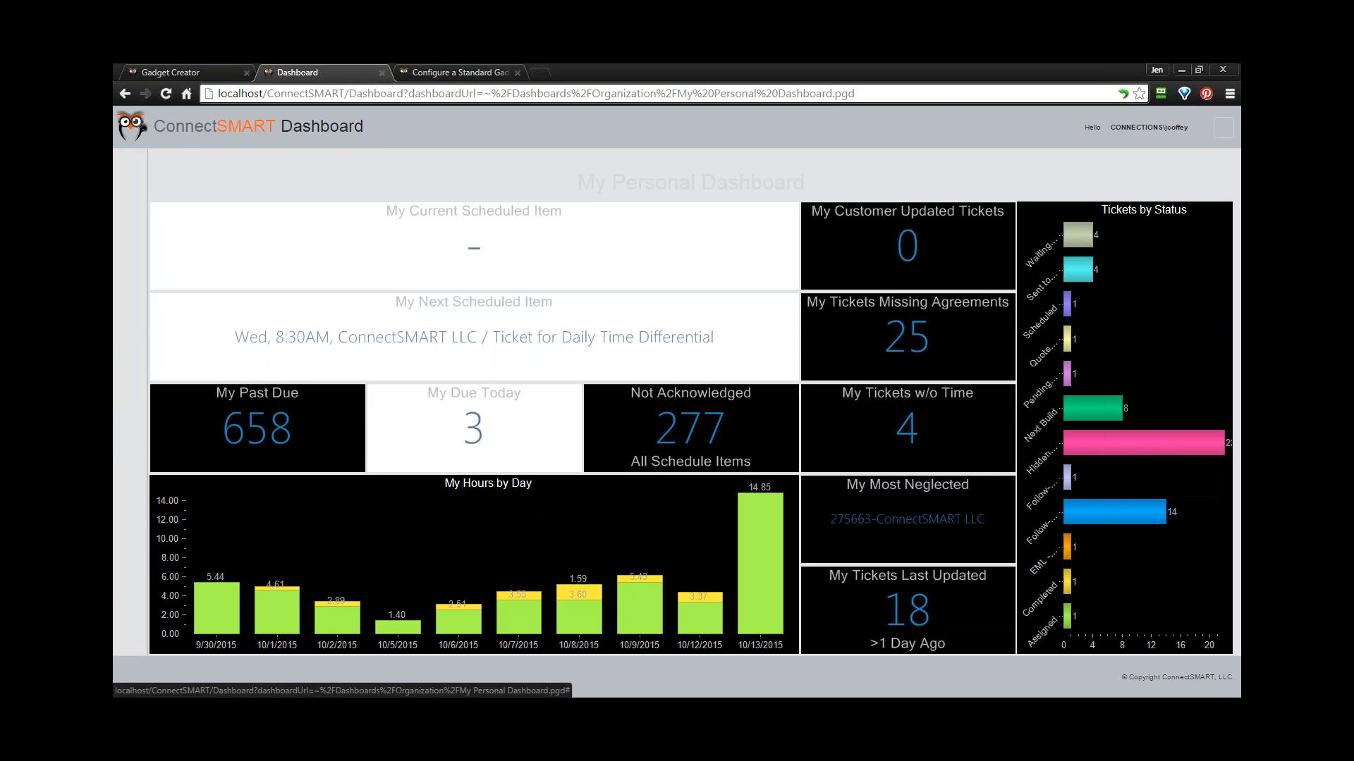
left_click(1167, 129)
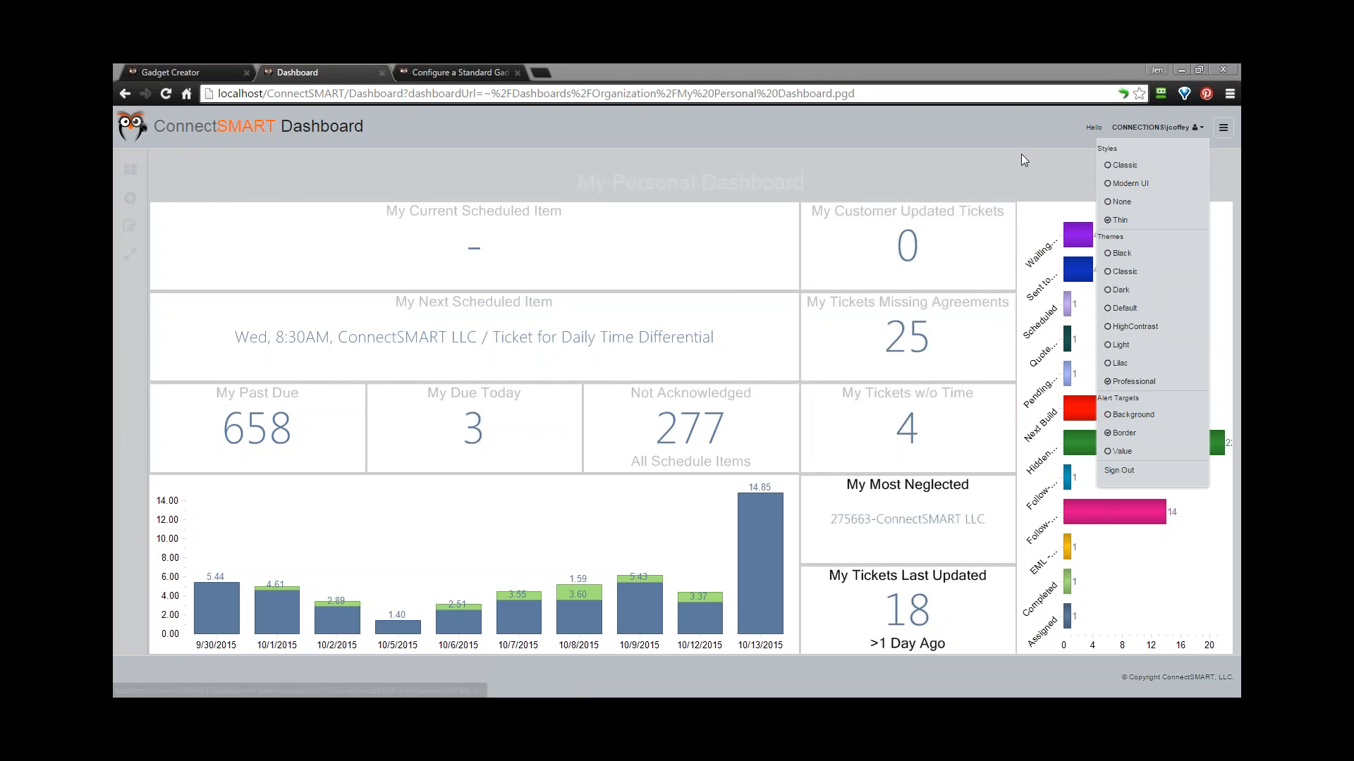
left_click(1156, 127)
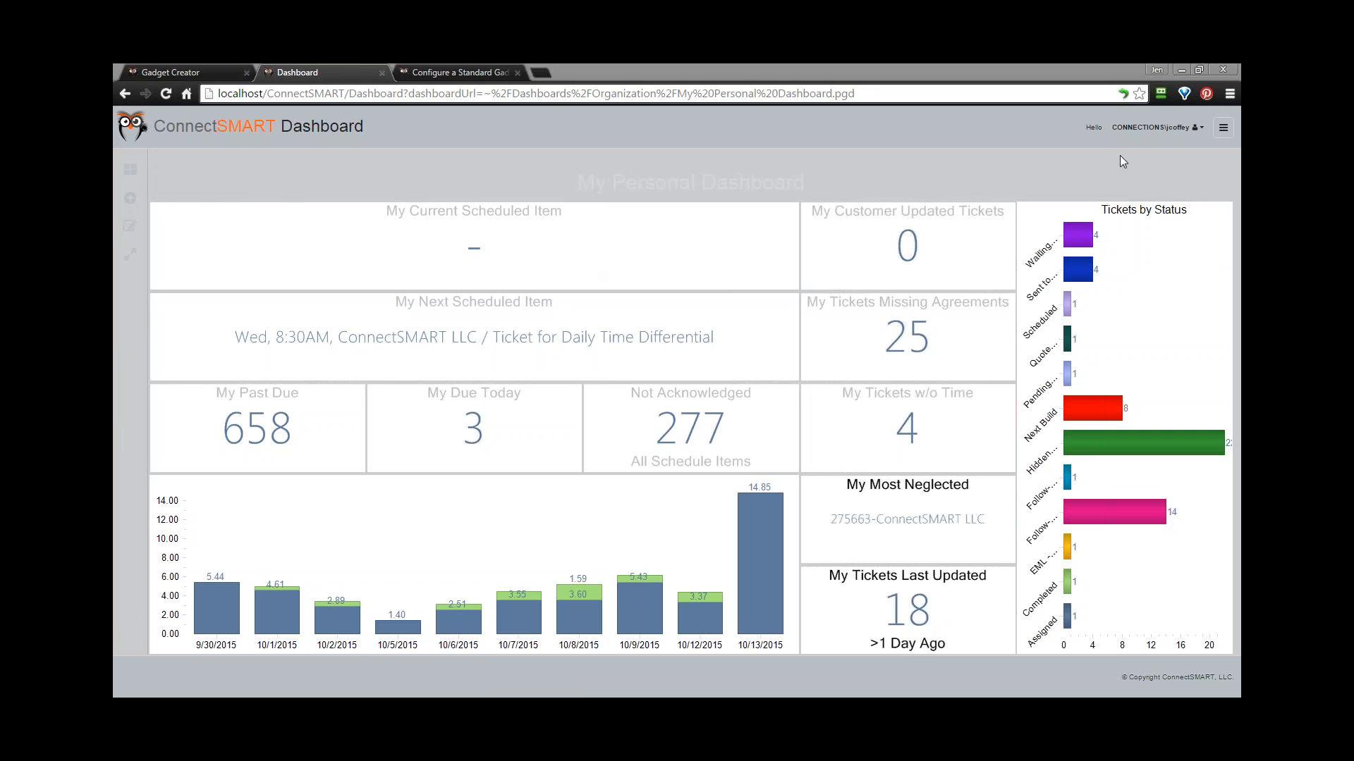
- Stage the ConnectWise Service gadget Average Resolution Time from Available Gadgets
left_click(173, 75)
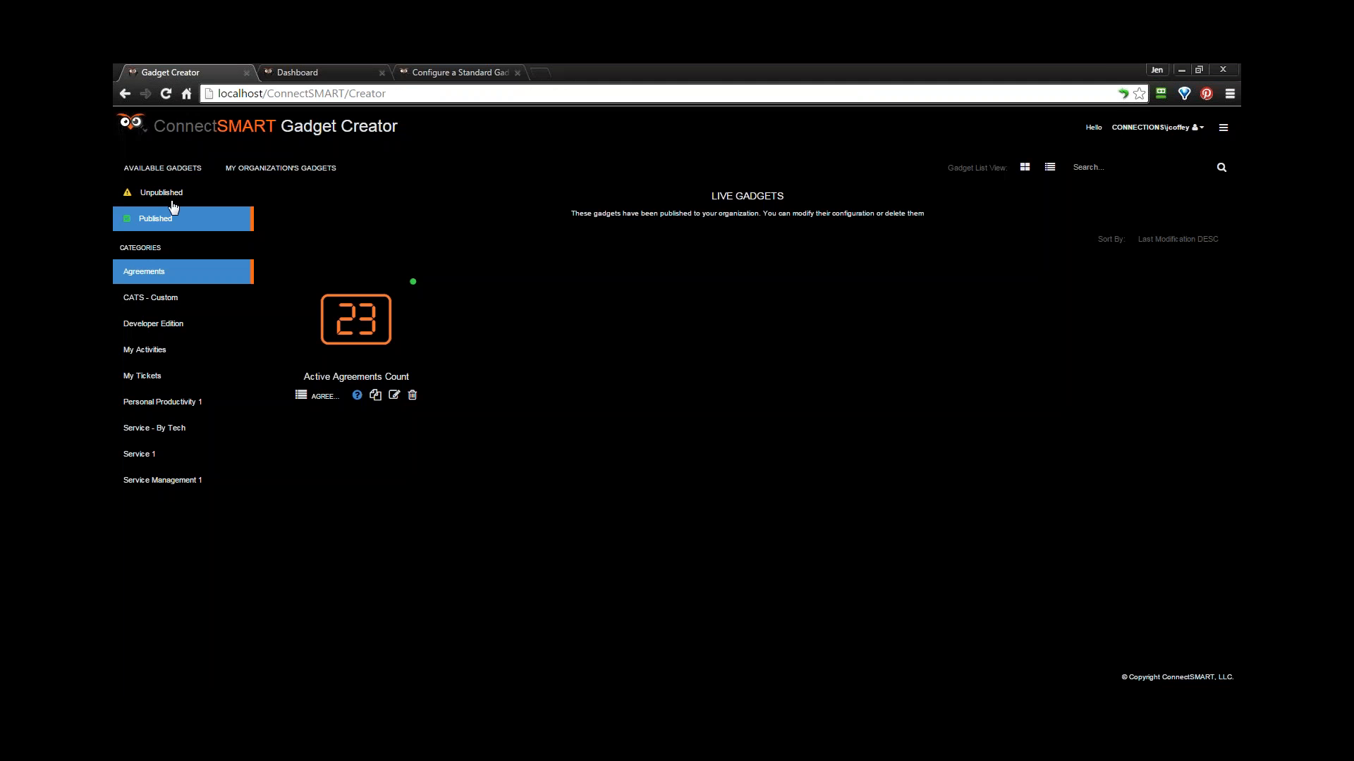
left_click(182, 172)
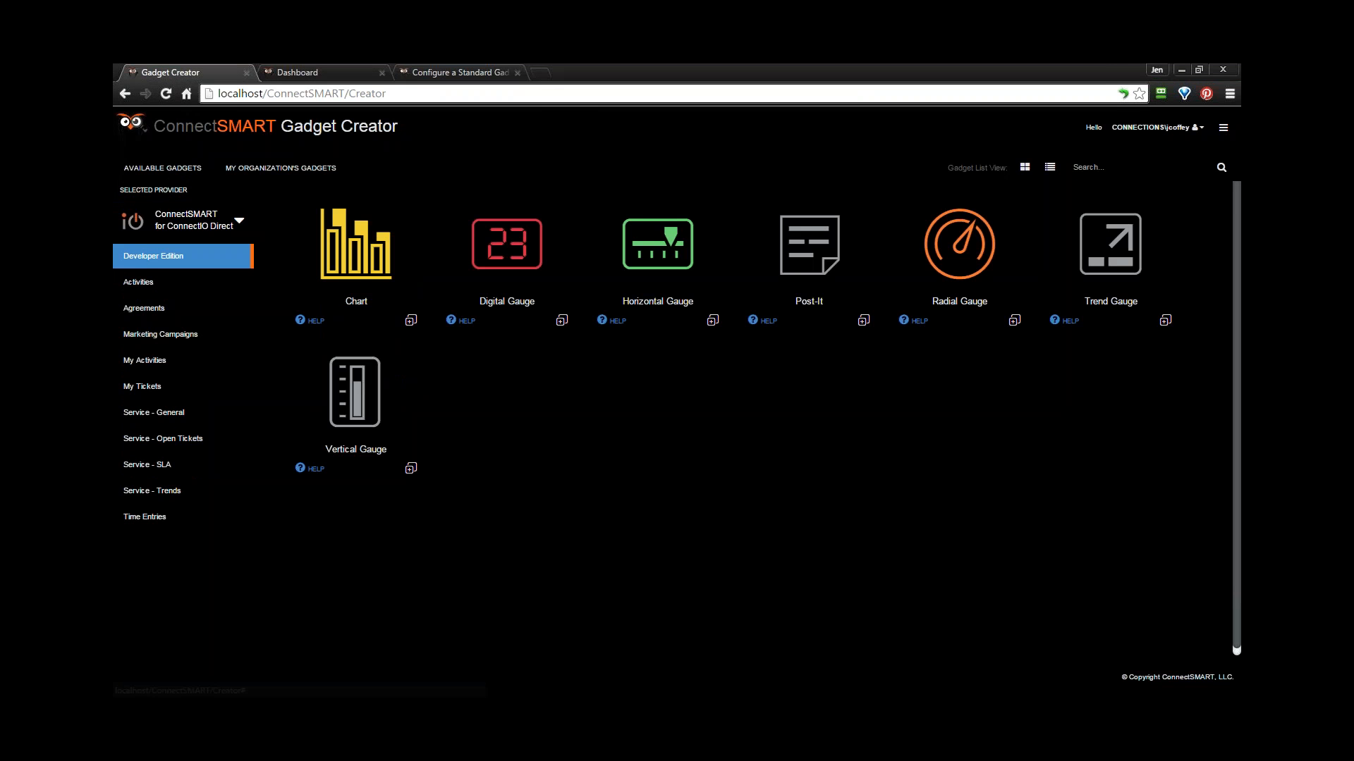
left_click(218, 227)
left_click(187, 267)
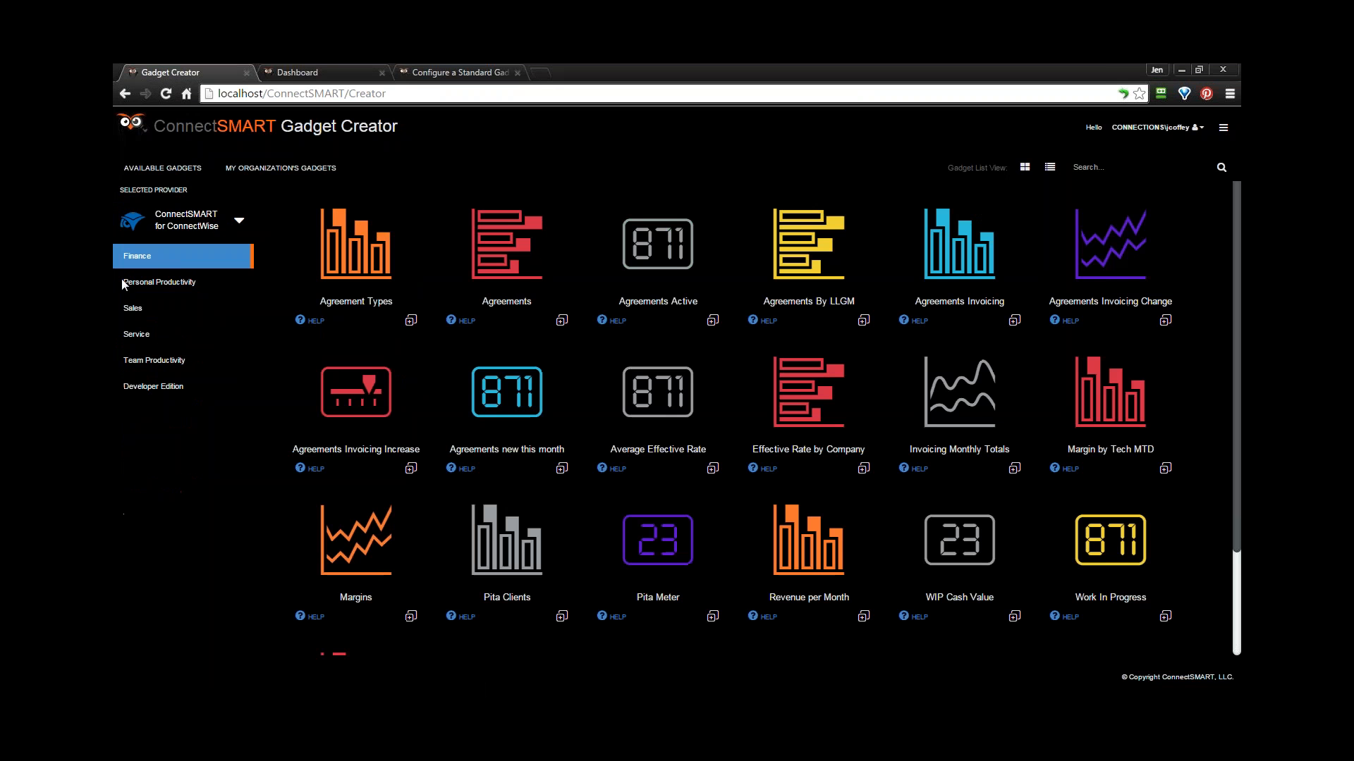
left_click(151, 340)
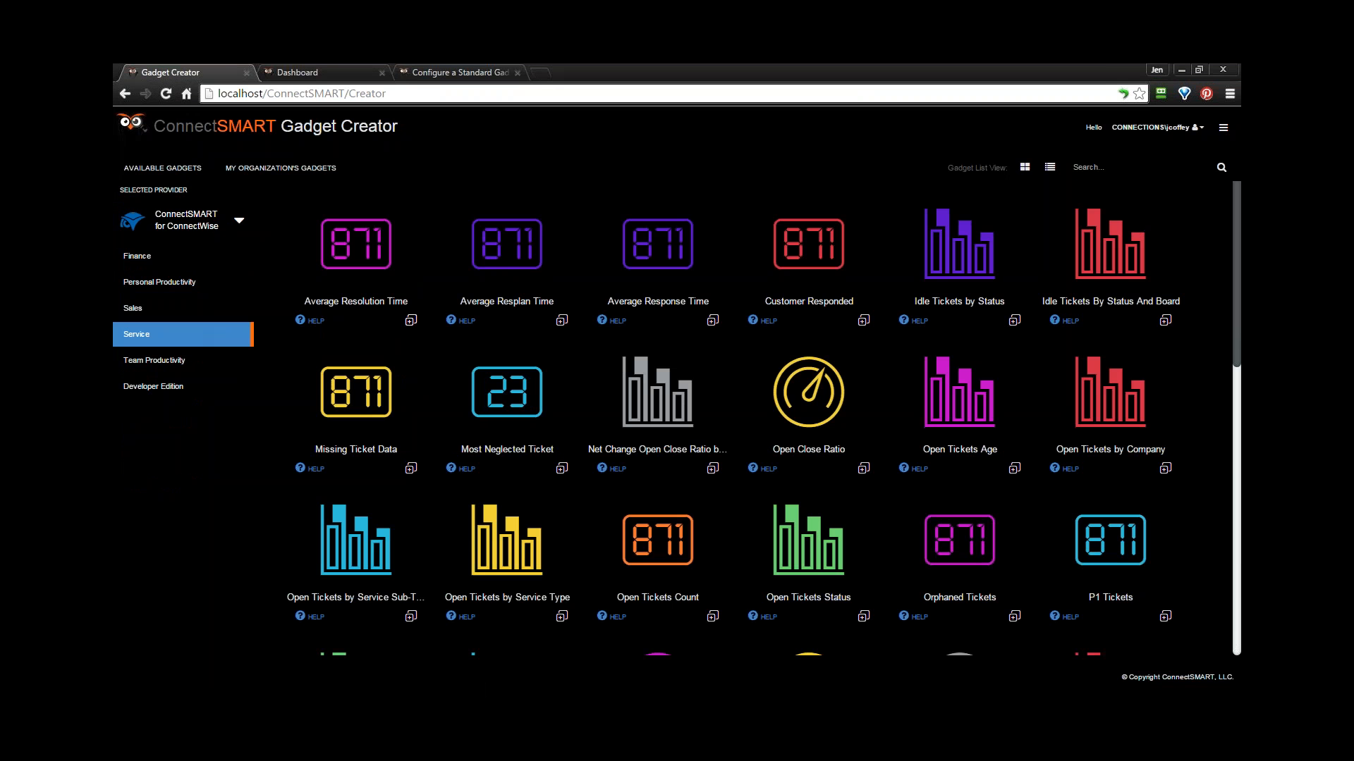
left_click(411, 321)
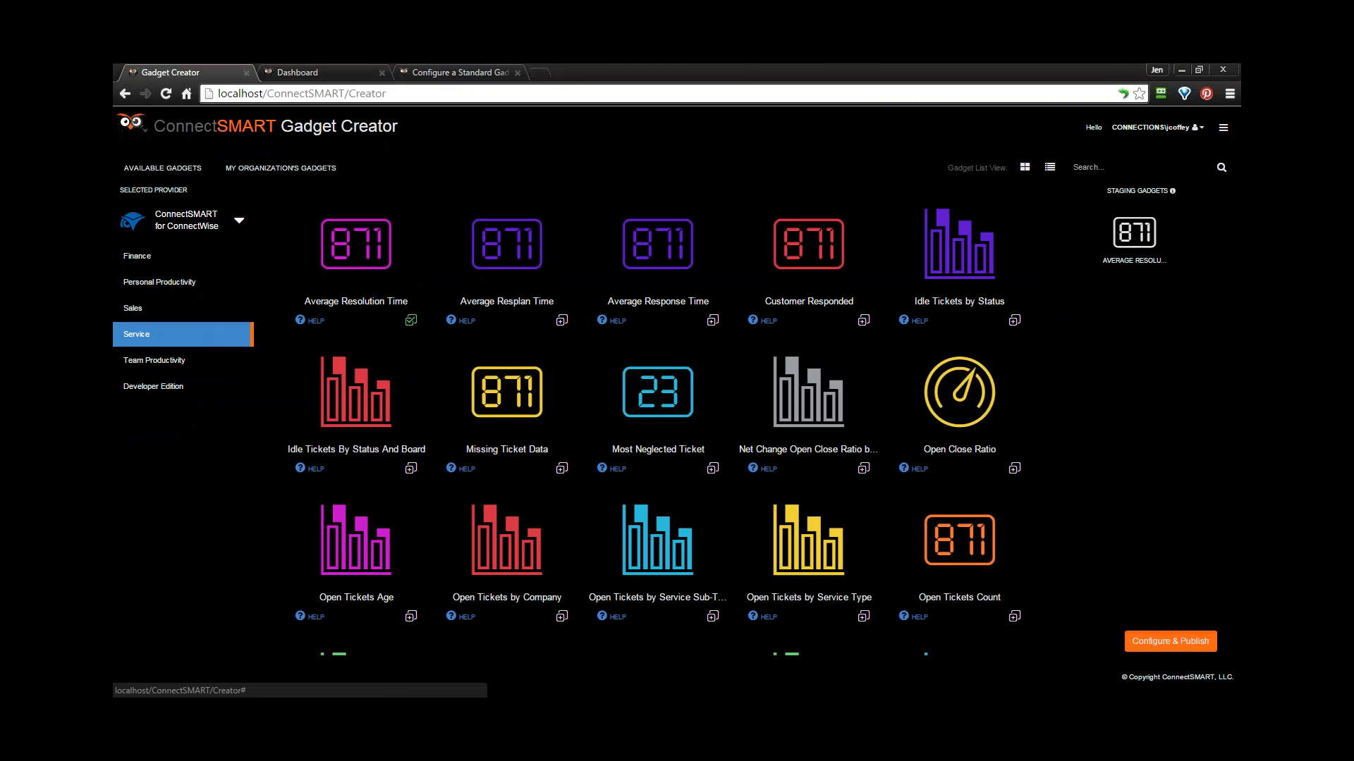
- Go to Configure & Publish, filter to Service, and open Average Resolution Time for editing
left_click(1170, 641)
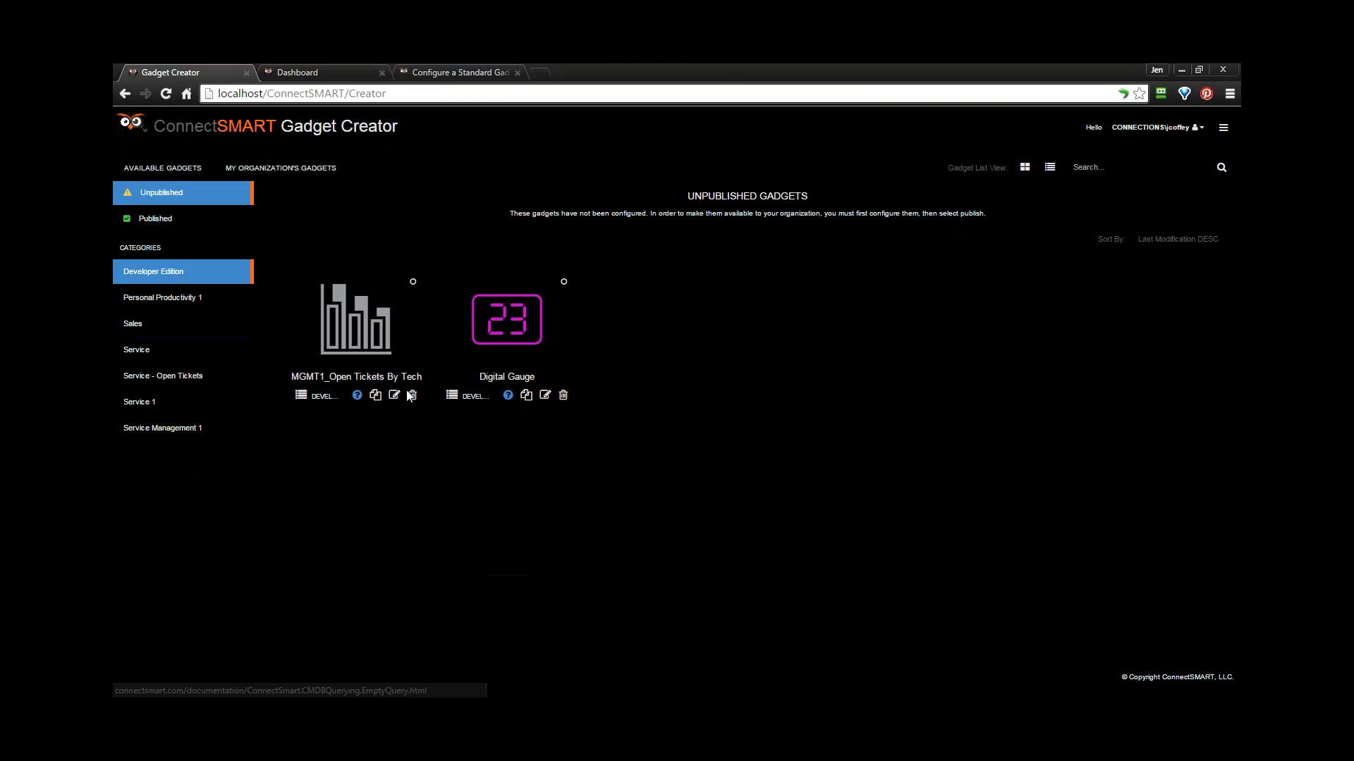
left_click(167, 358)
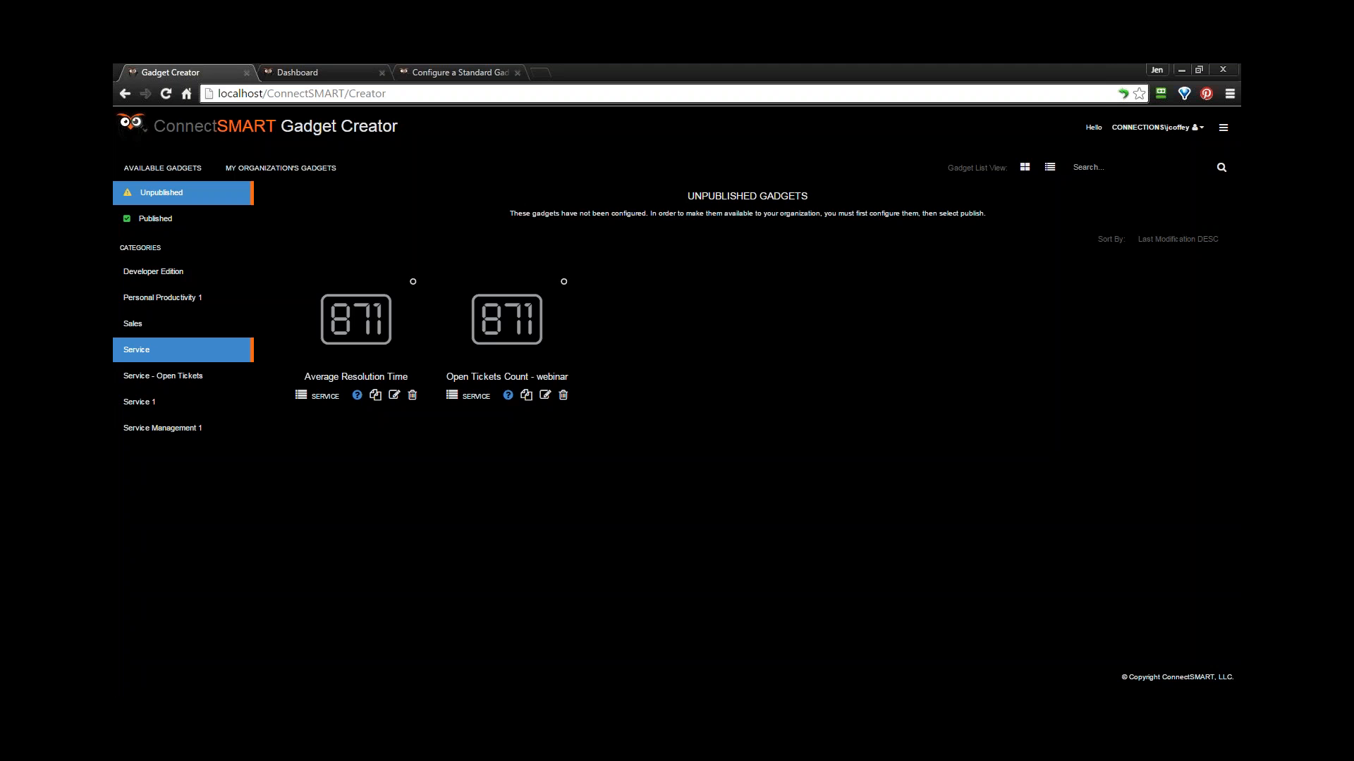
left_click(394, 395)
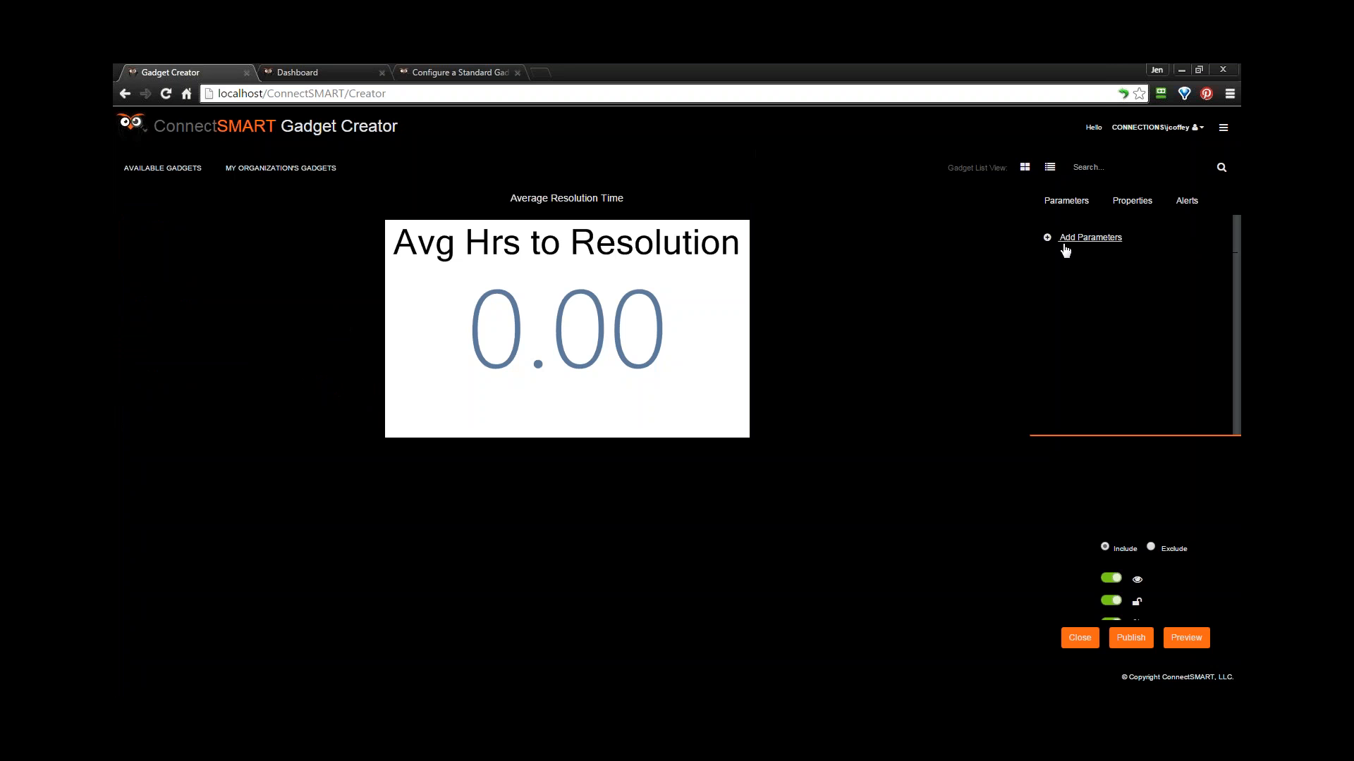
- Open Add Parameter and browse the list down to TopTitle and BottomTitle
left_click(1066, 240)
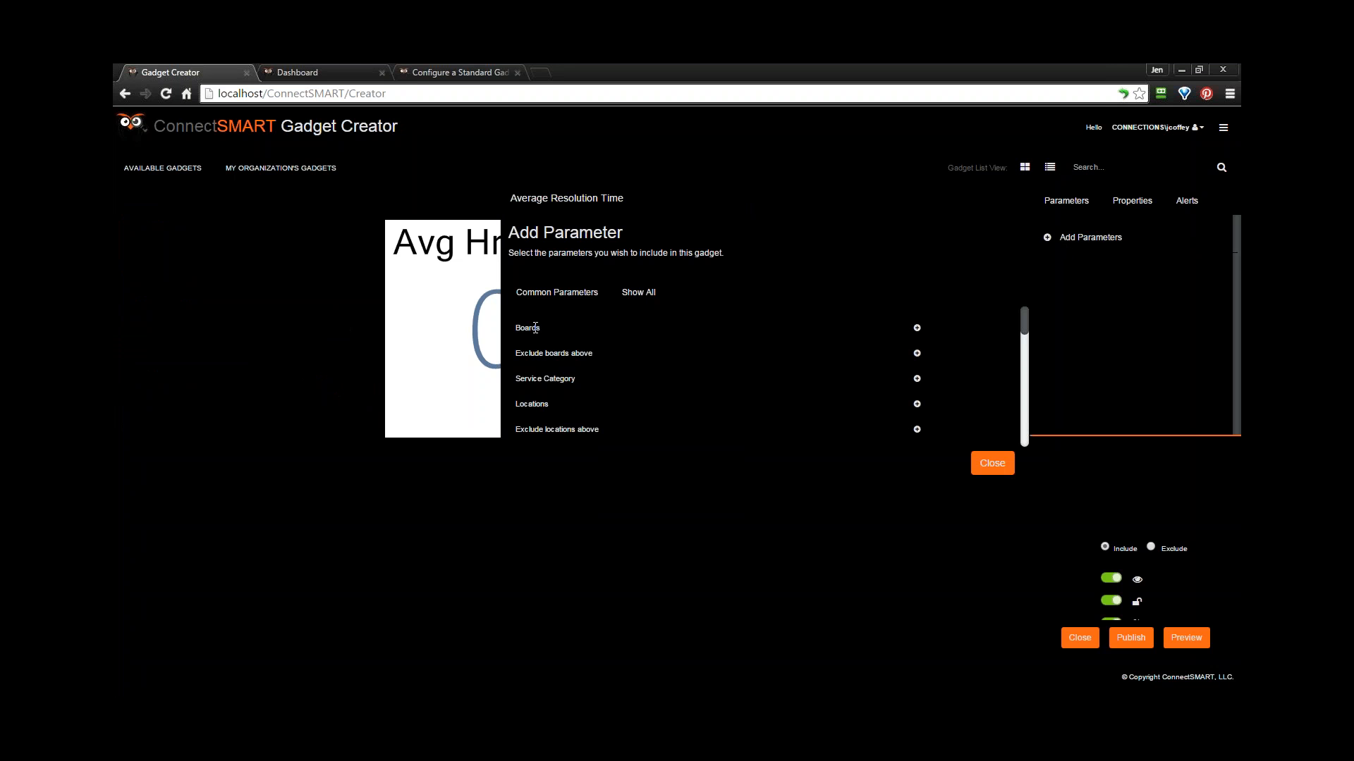
scroll(614, 374, "down", 5)
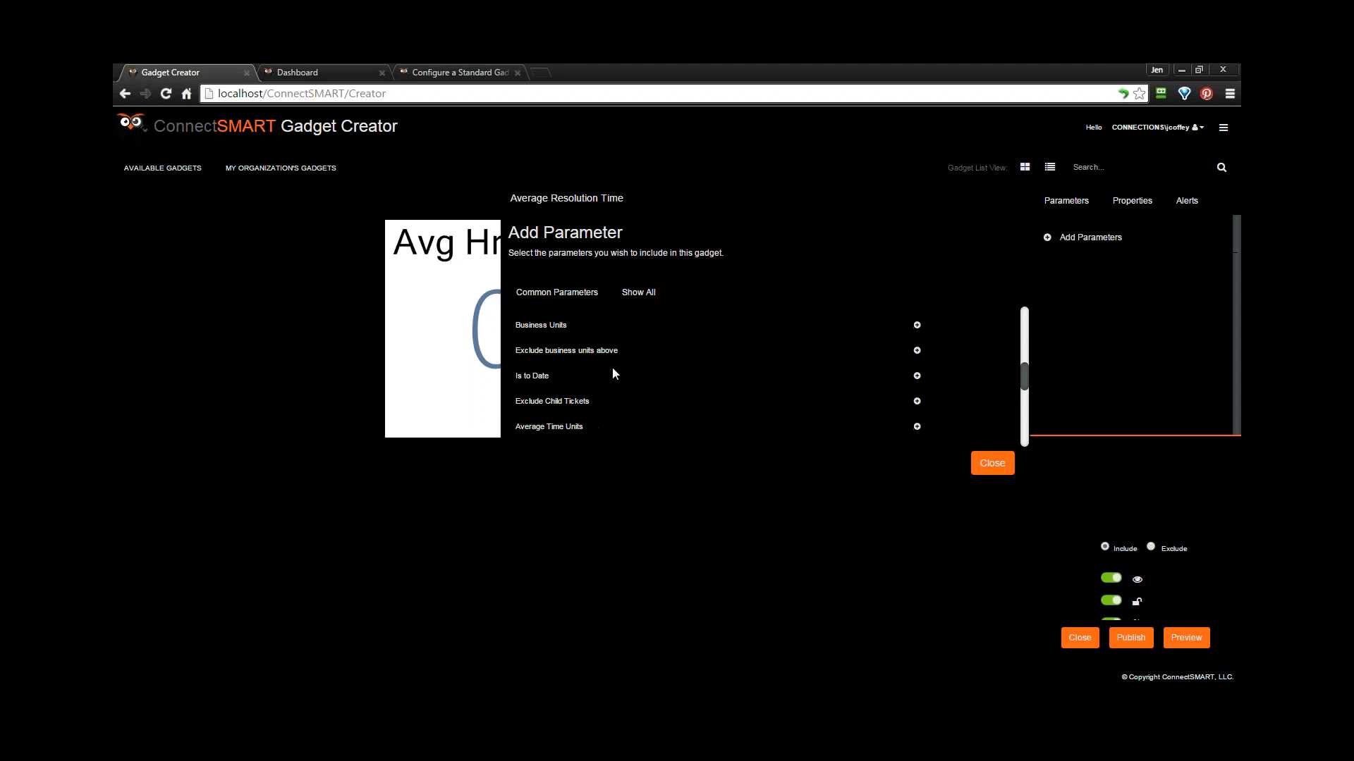
left_click_drag(604, 366, 718, 403)
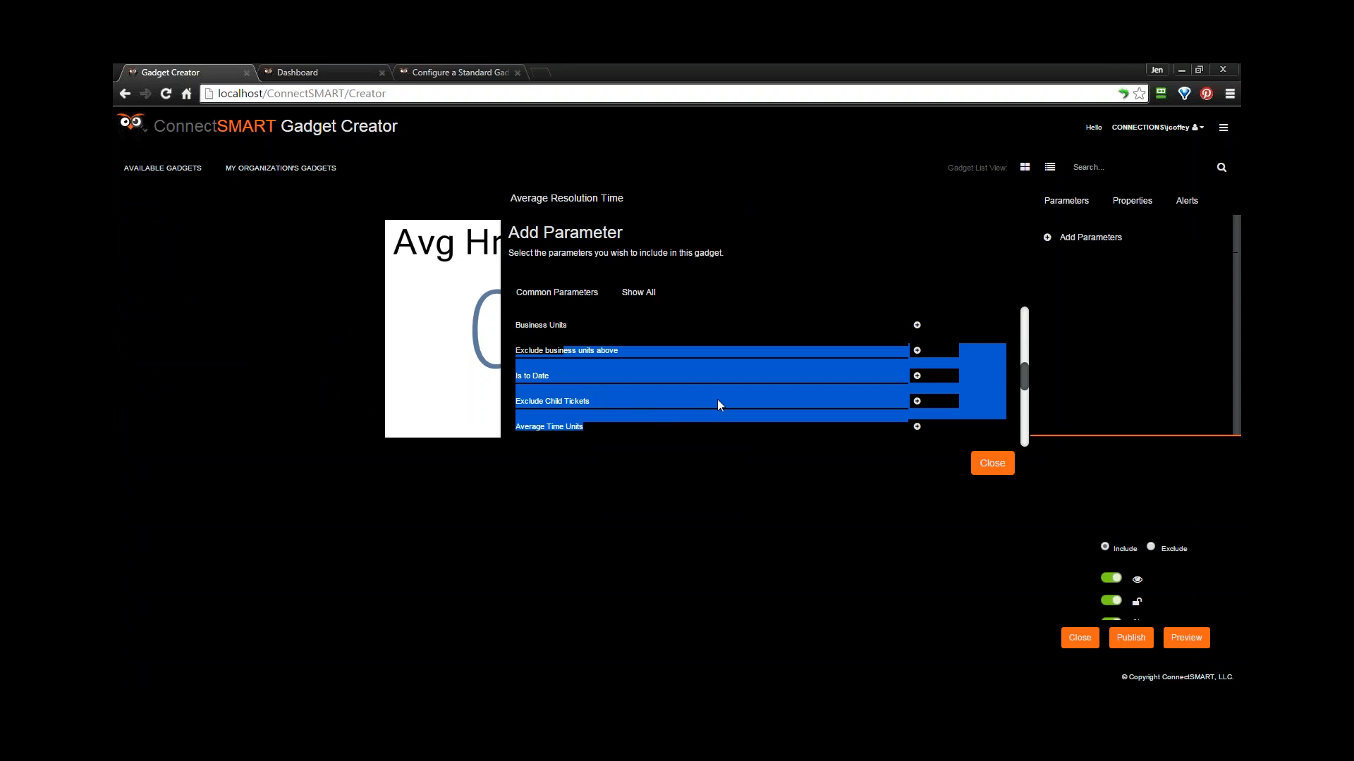
scroll(669, 400, "down", 5)
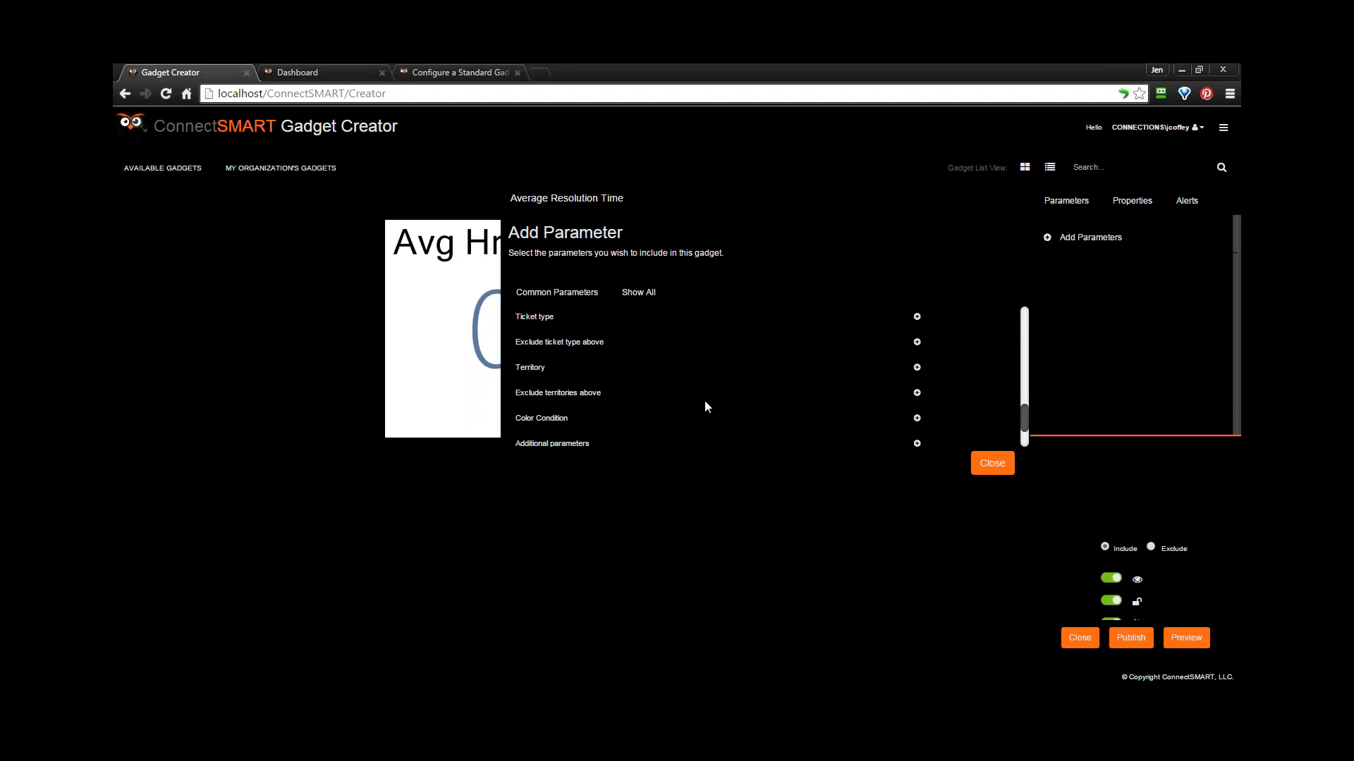
scroll(656, 398, "up", 3)
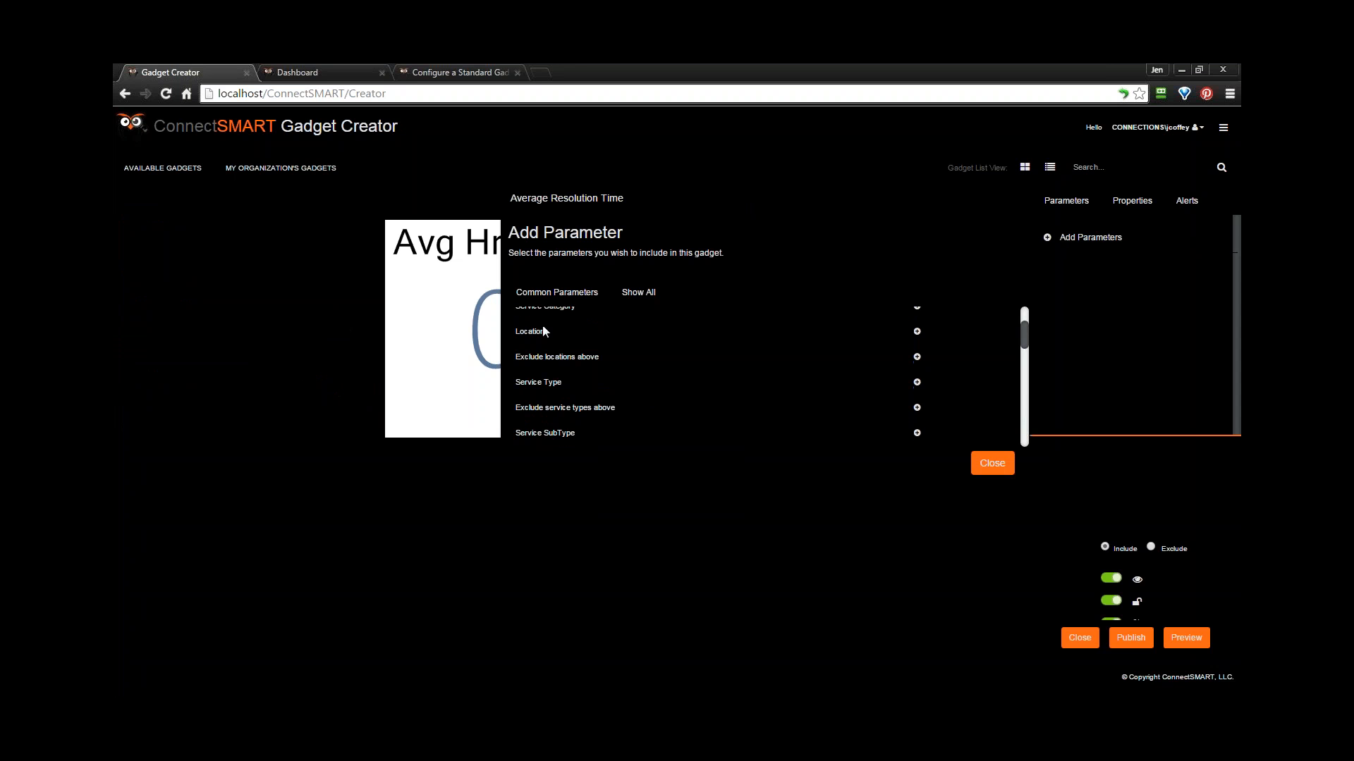
scroll(640, 354, "down", 3)
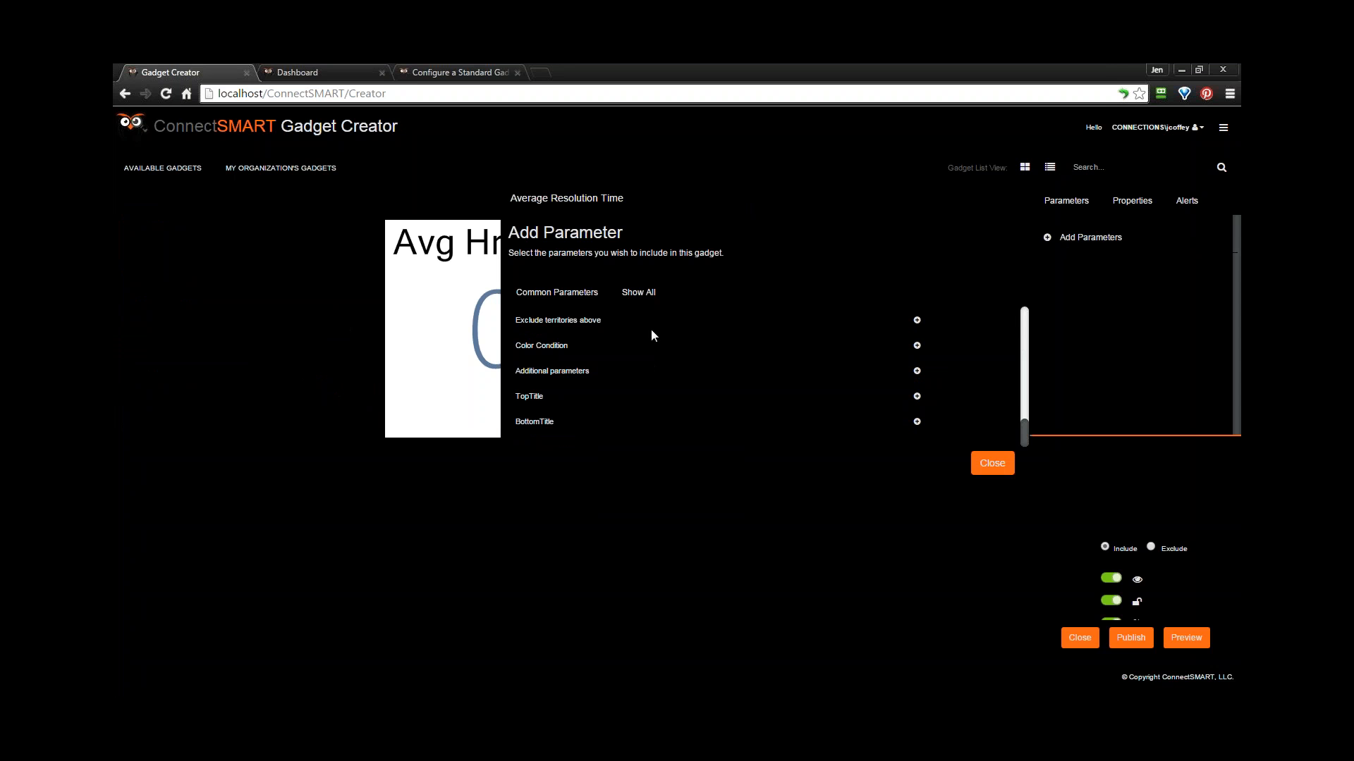
scroll(650, 335, "up", 5)
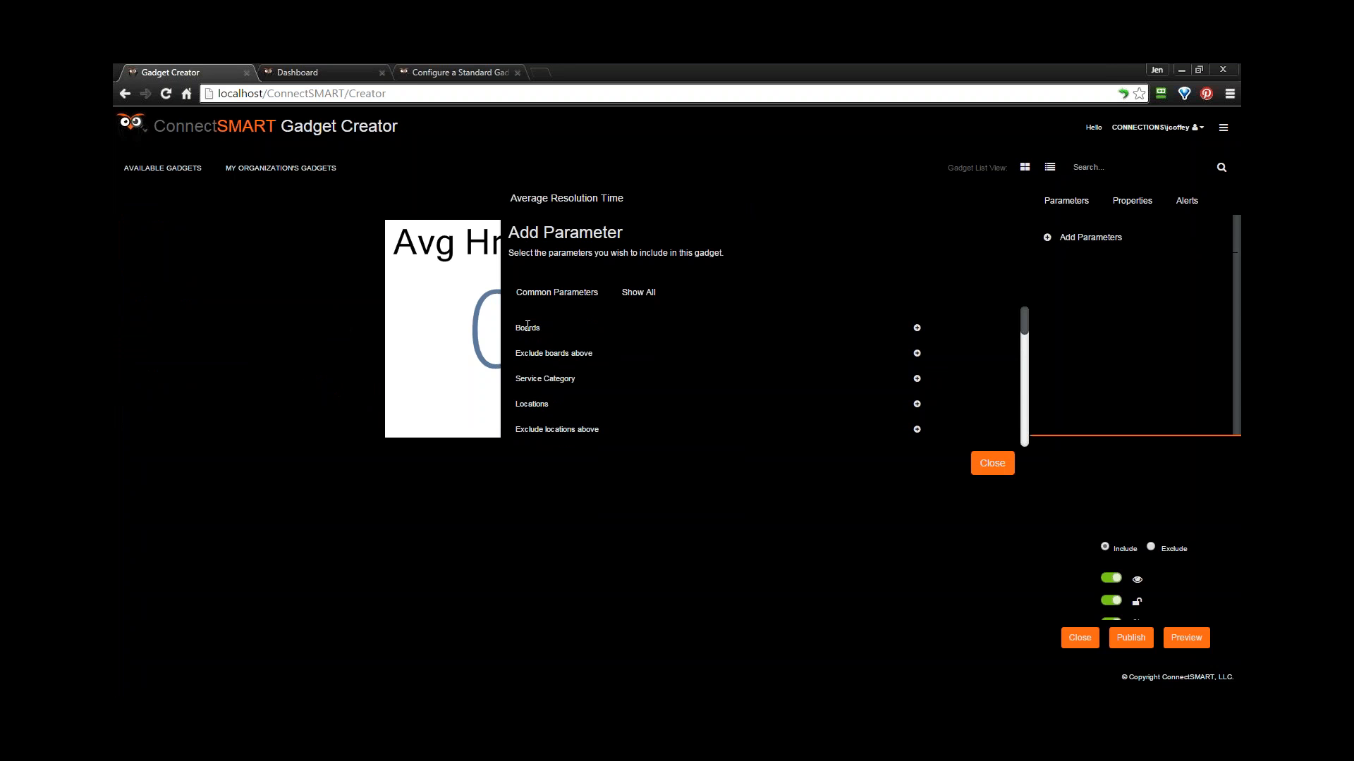
scroll(618, 361, "down", 5)
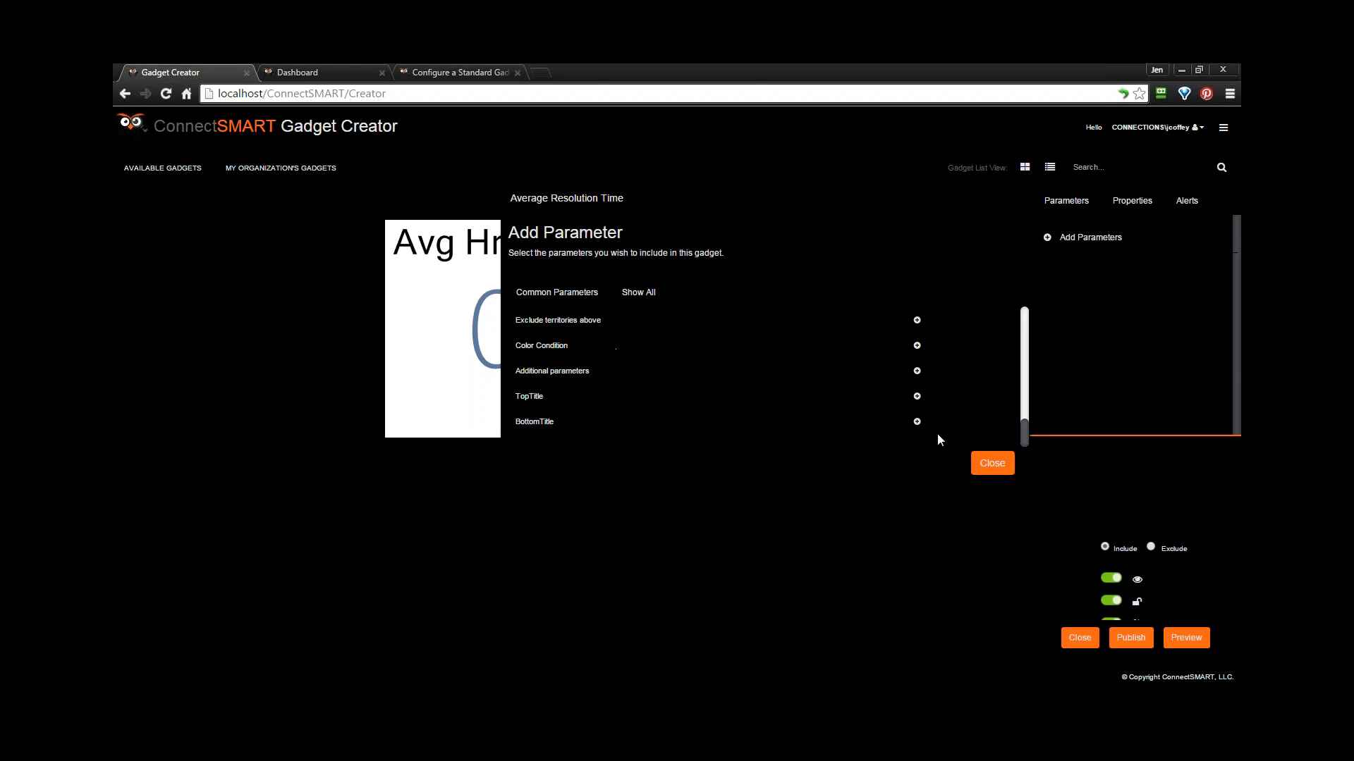
- Close Add Parameter and put My Personal Dashboard into edit mode
left_click(991, 465)
left_click(321, 72)
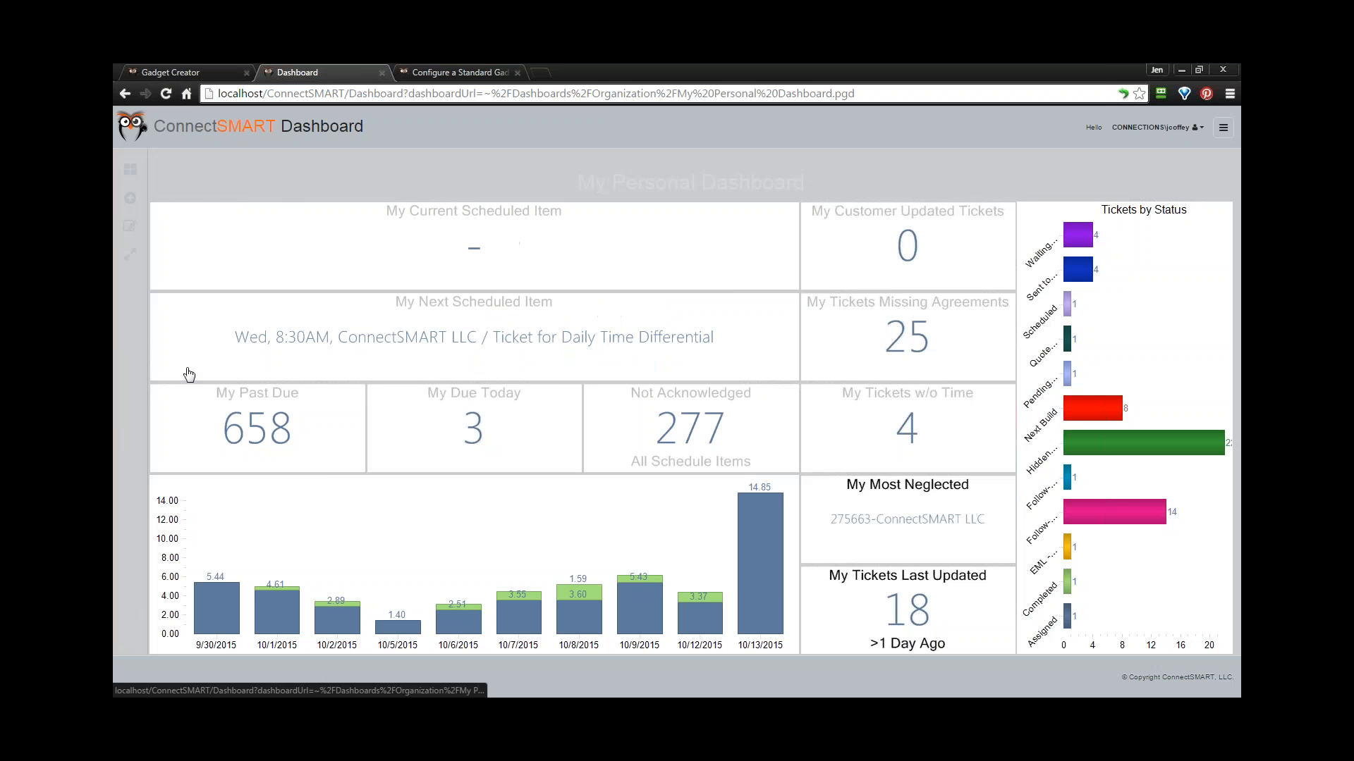
left_click(130, 226)
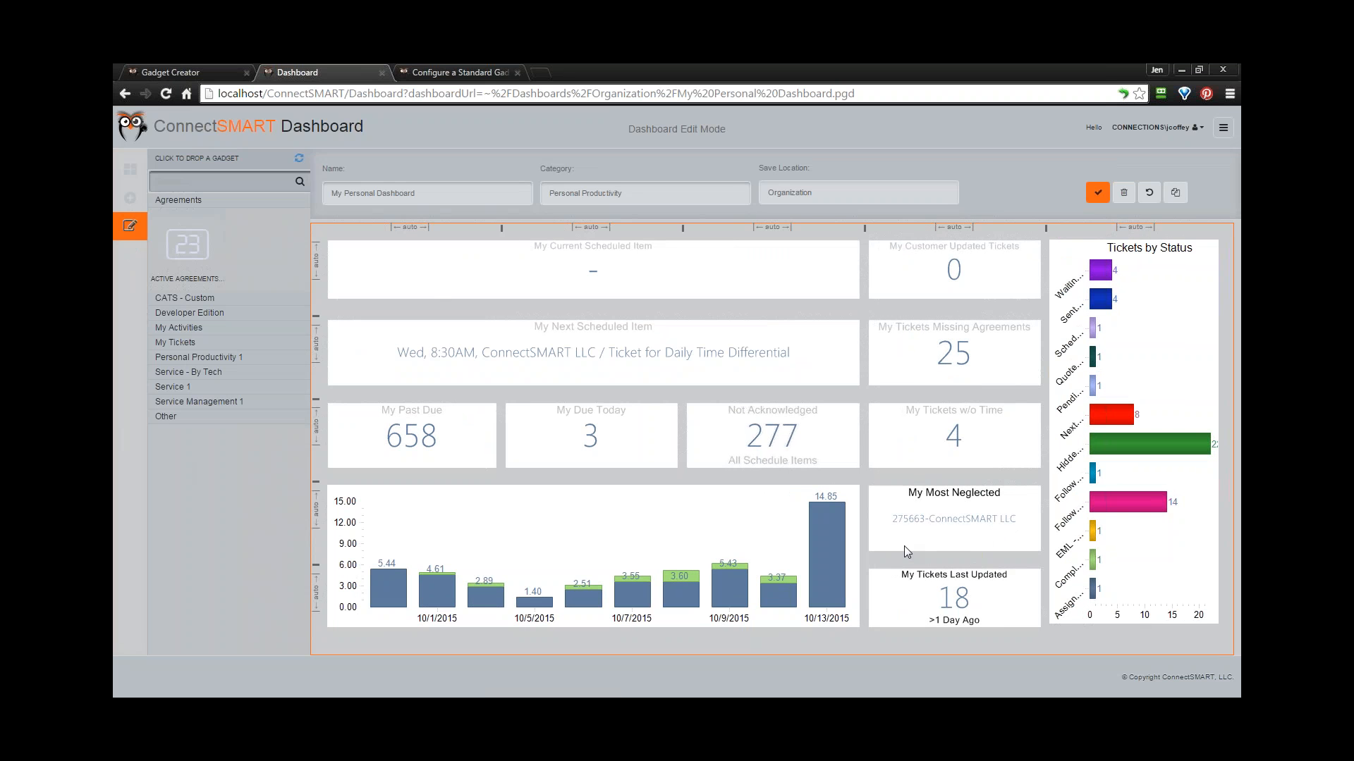
- Open the My Most Neglected gadget's settings and look over its Board Name options
mouse_move(962, 557)
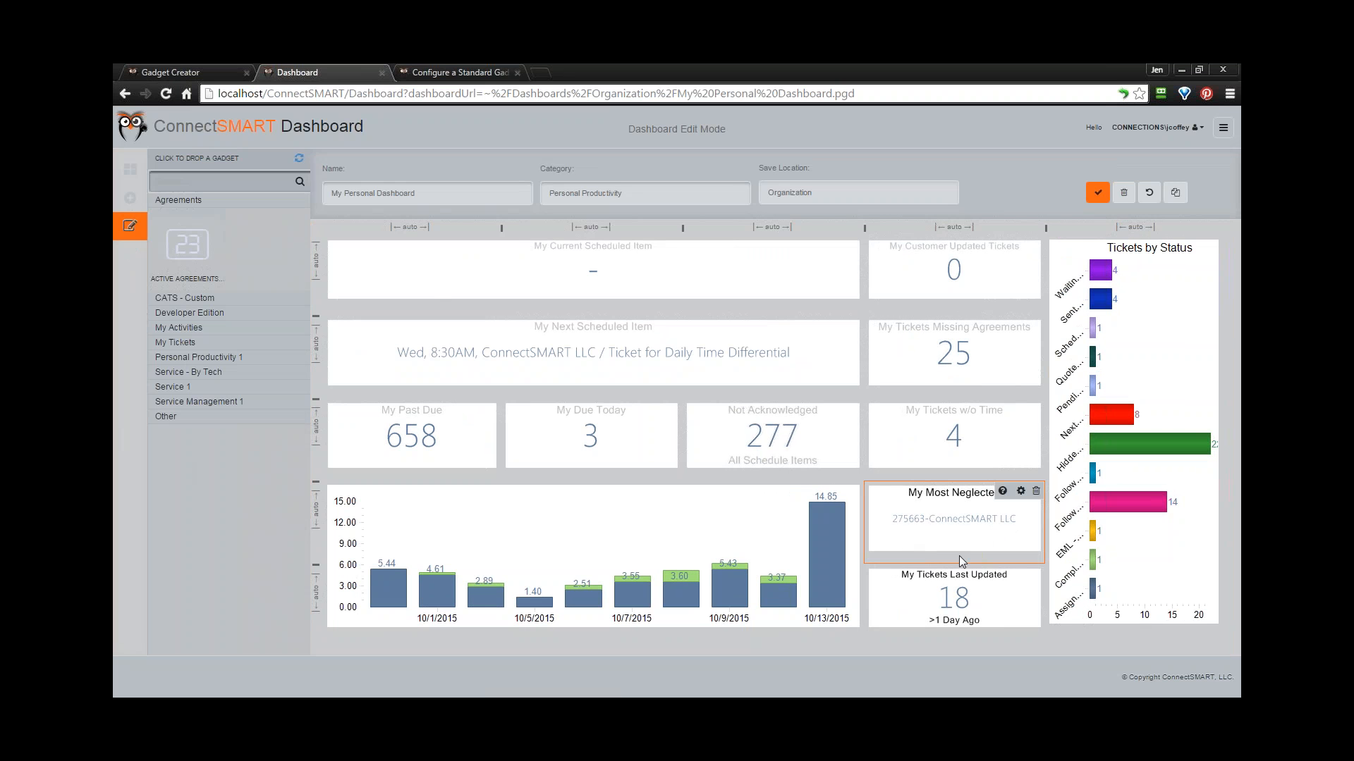
left_click(1021, 491)
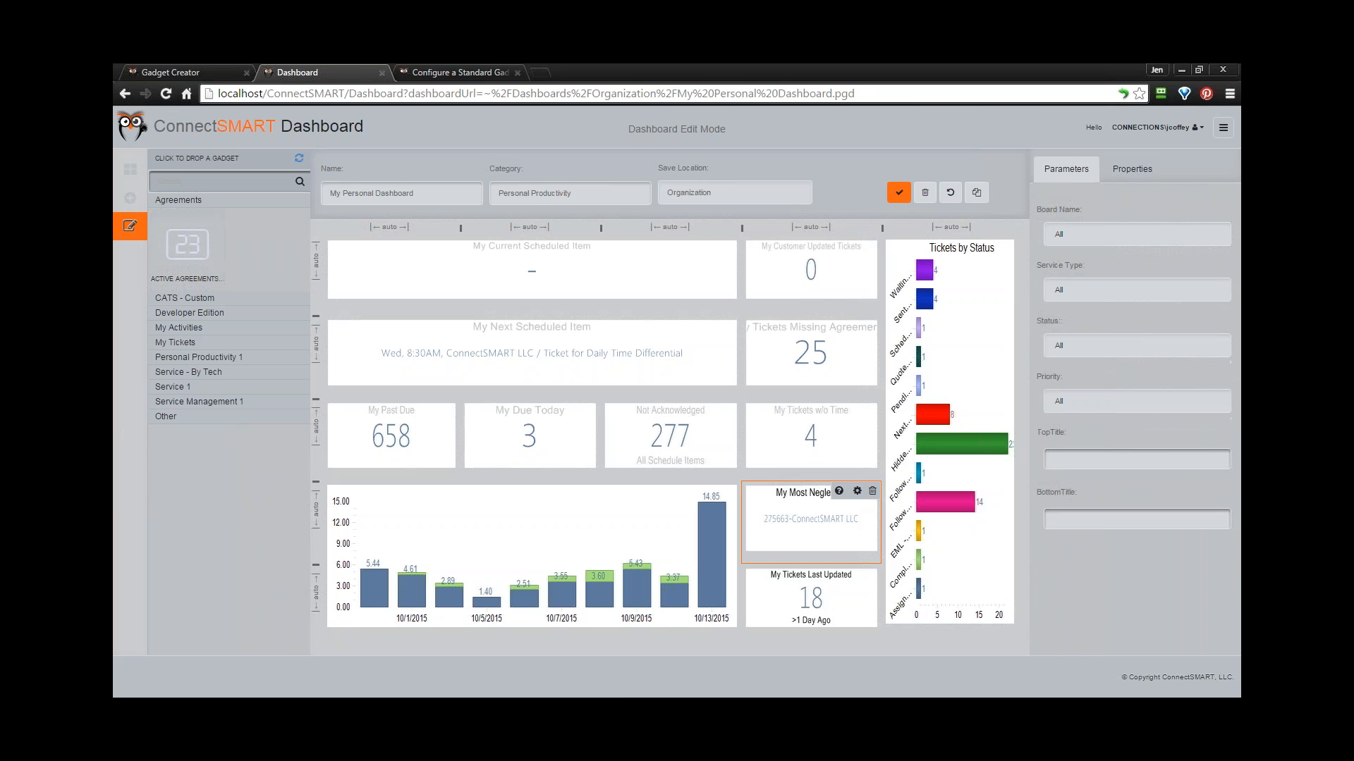
left_click(1097, 235)
left_click(1097, 234)
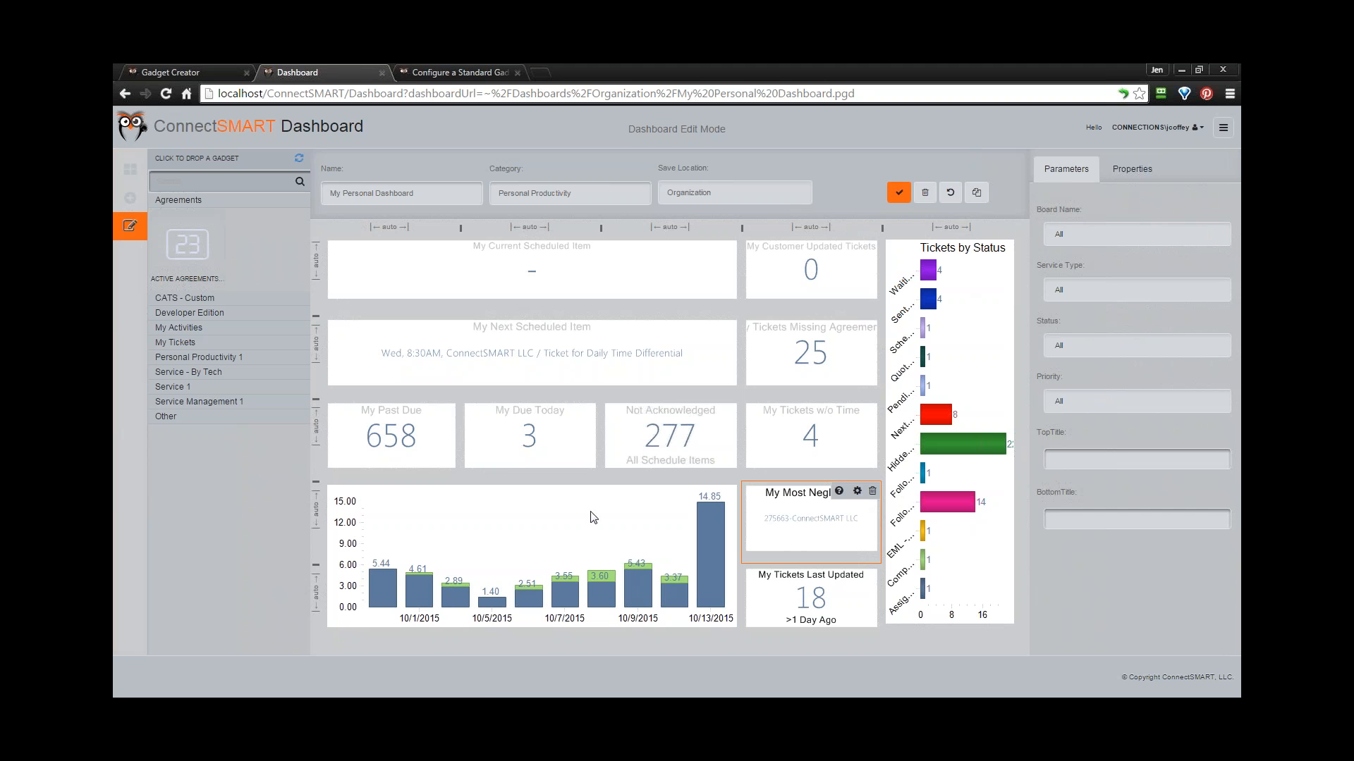
left_click(770, 537)
- Filter the My Most Neglected gadget to the ConnectSMART - Helpdesk board
left_click(1072, 239)
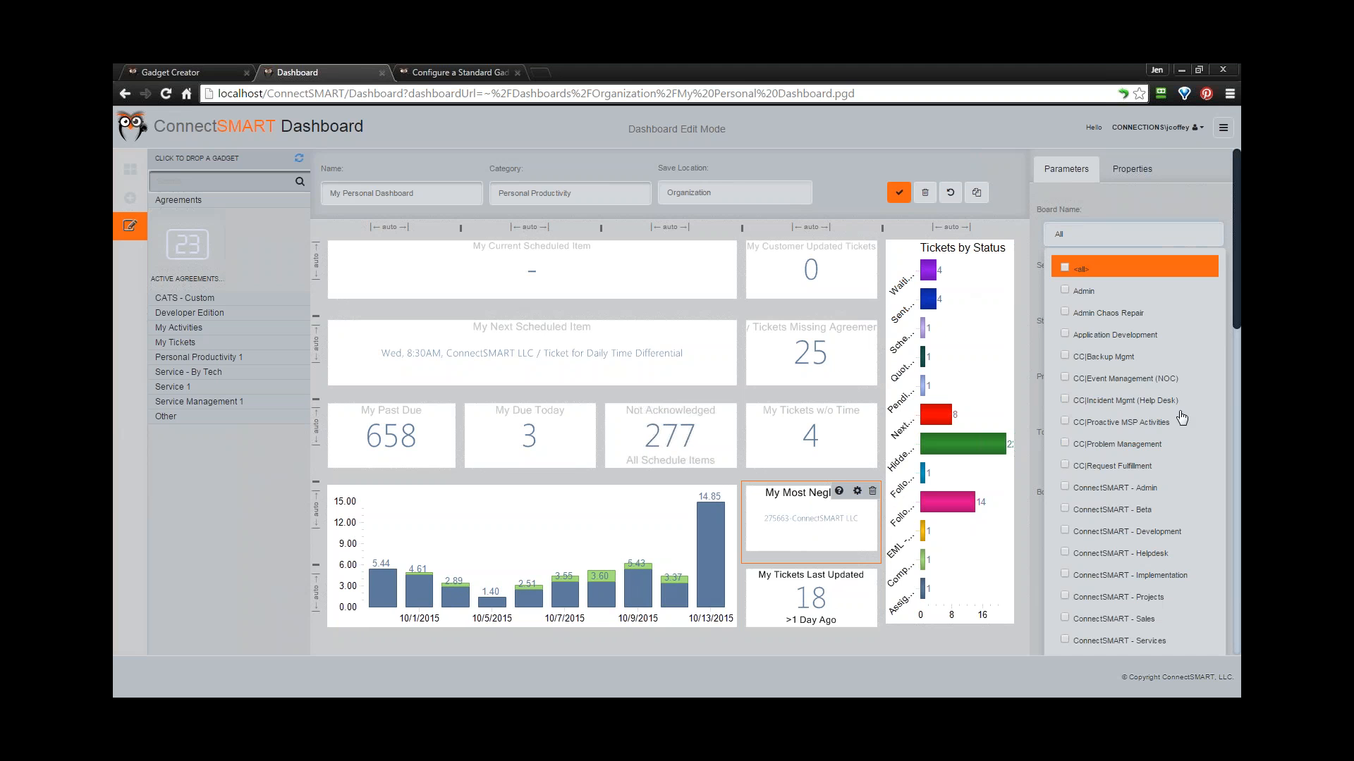
left_click(1065, 553)
left_click(1147, 197)
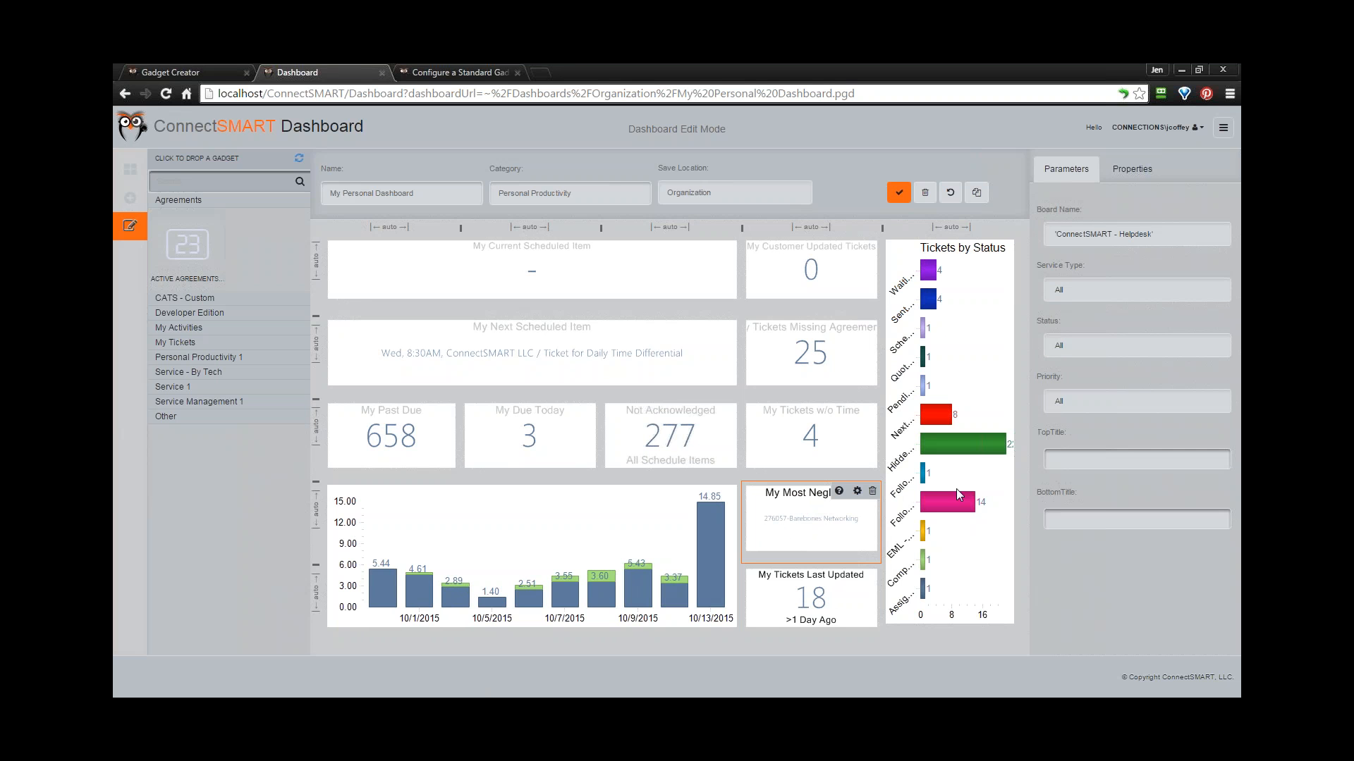
- Set the gadget's TopTitle to 'Update ASAP' and BottomTitle to 'Most Neglected'
left_click(1115, 460)
left_click(1093, 519)
left_click(1092, 461)
left_click(1092, 509)
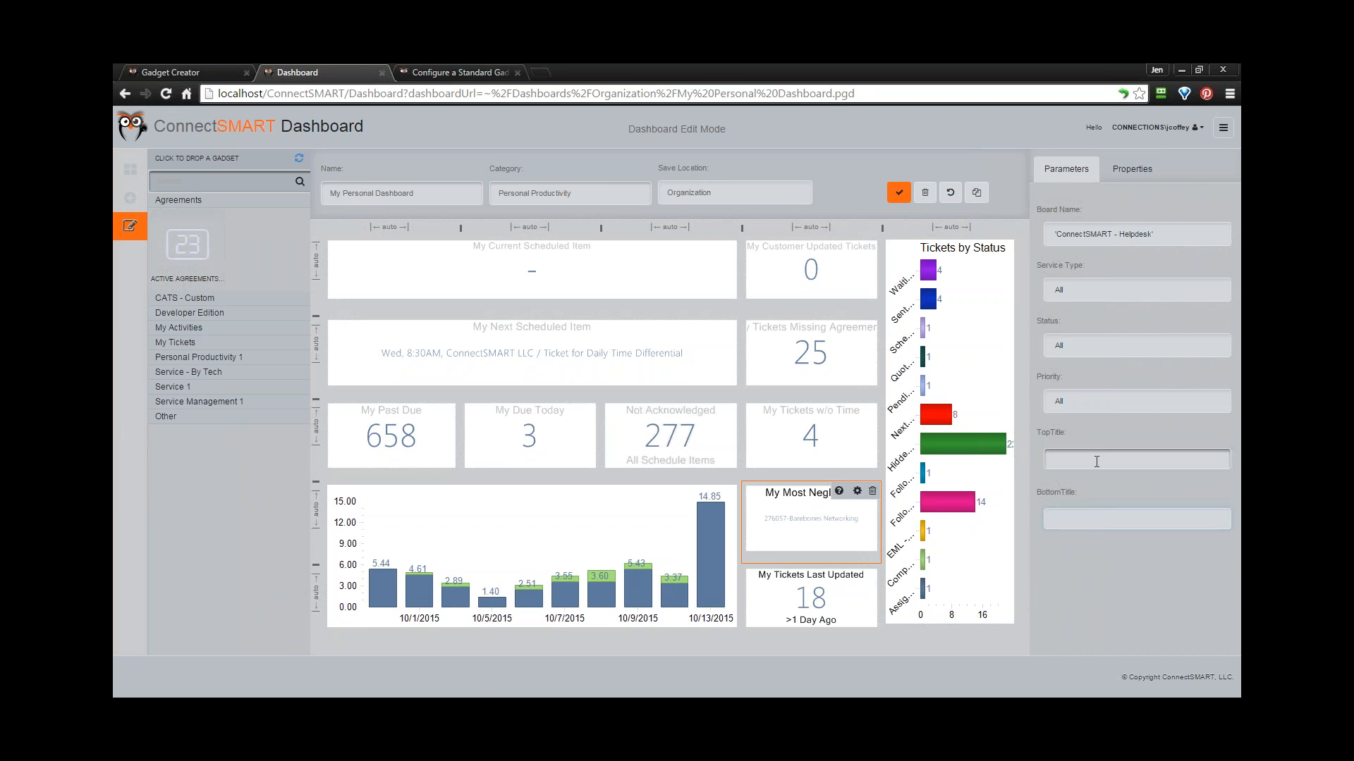
left_click(1096, 461)
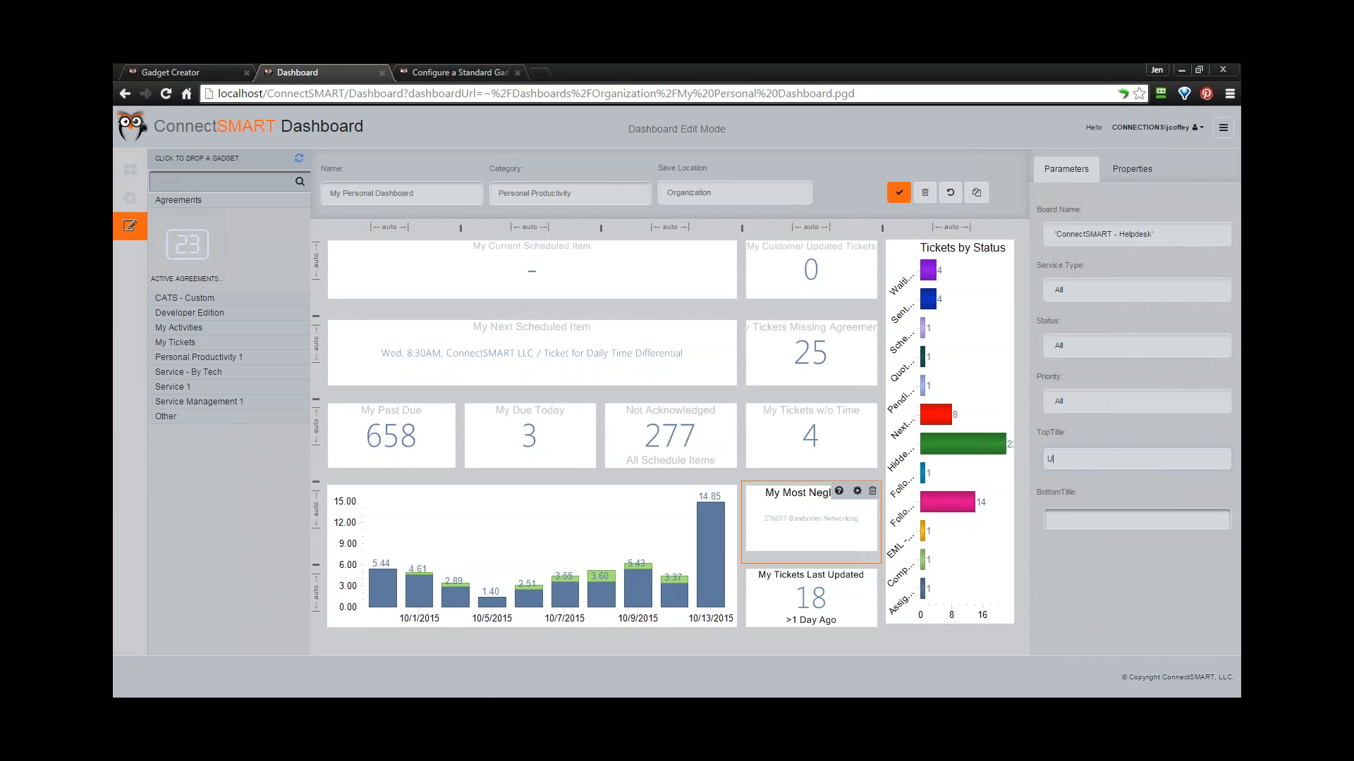
type("pdate ASAP")
key("Tab")
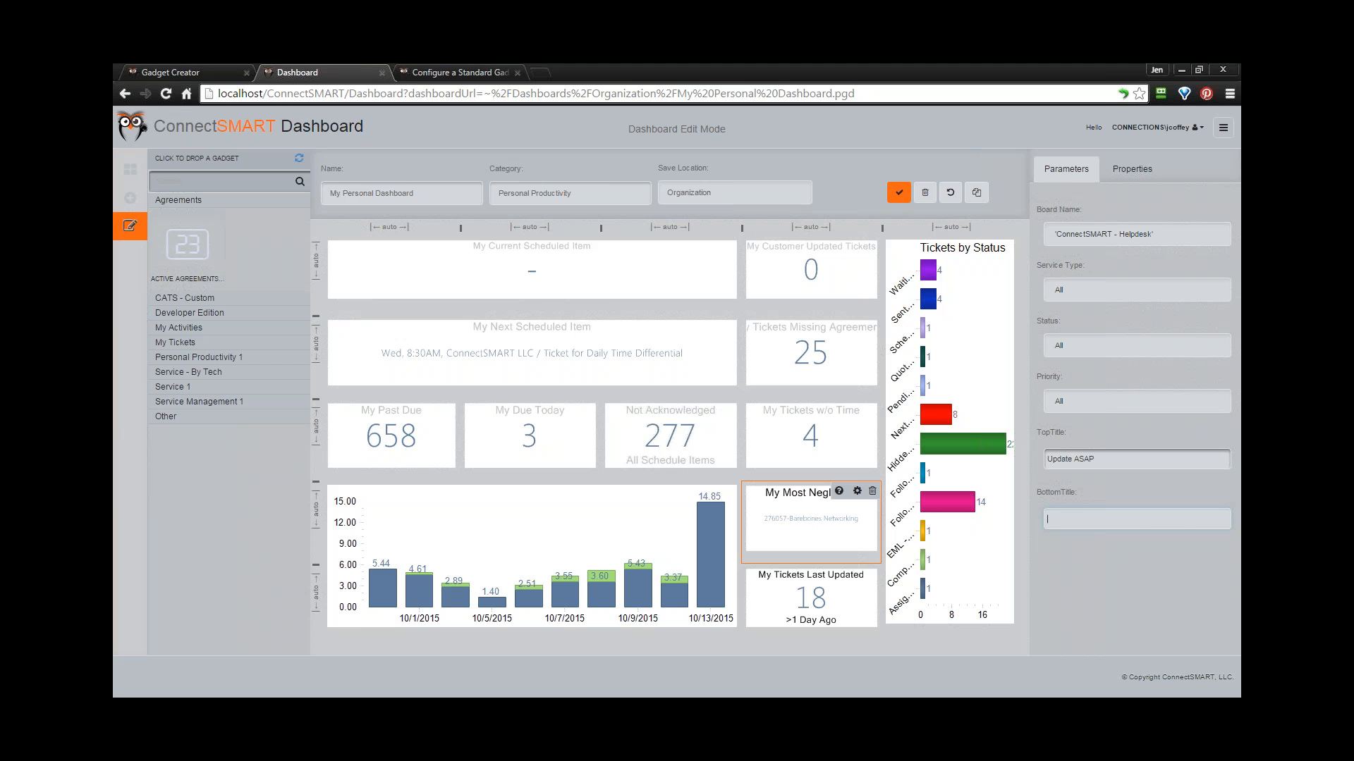
type("Most Neglected")
key("Tab")
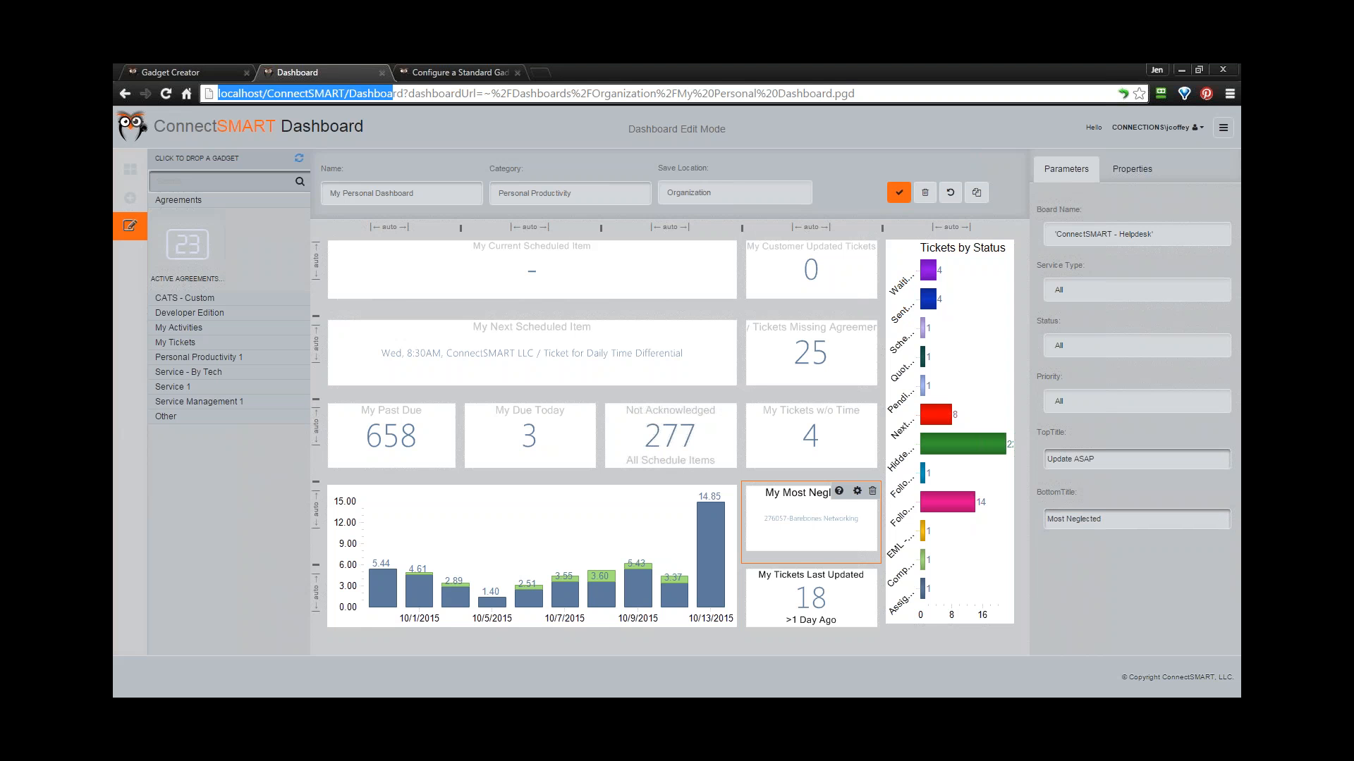
- Select other gadgets and the Update ASAP gadget in turn to verify the new titles
left_click(794, 454)
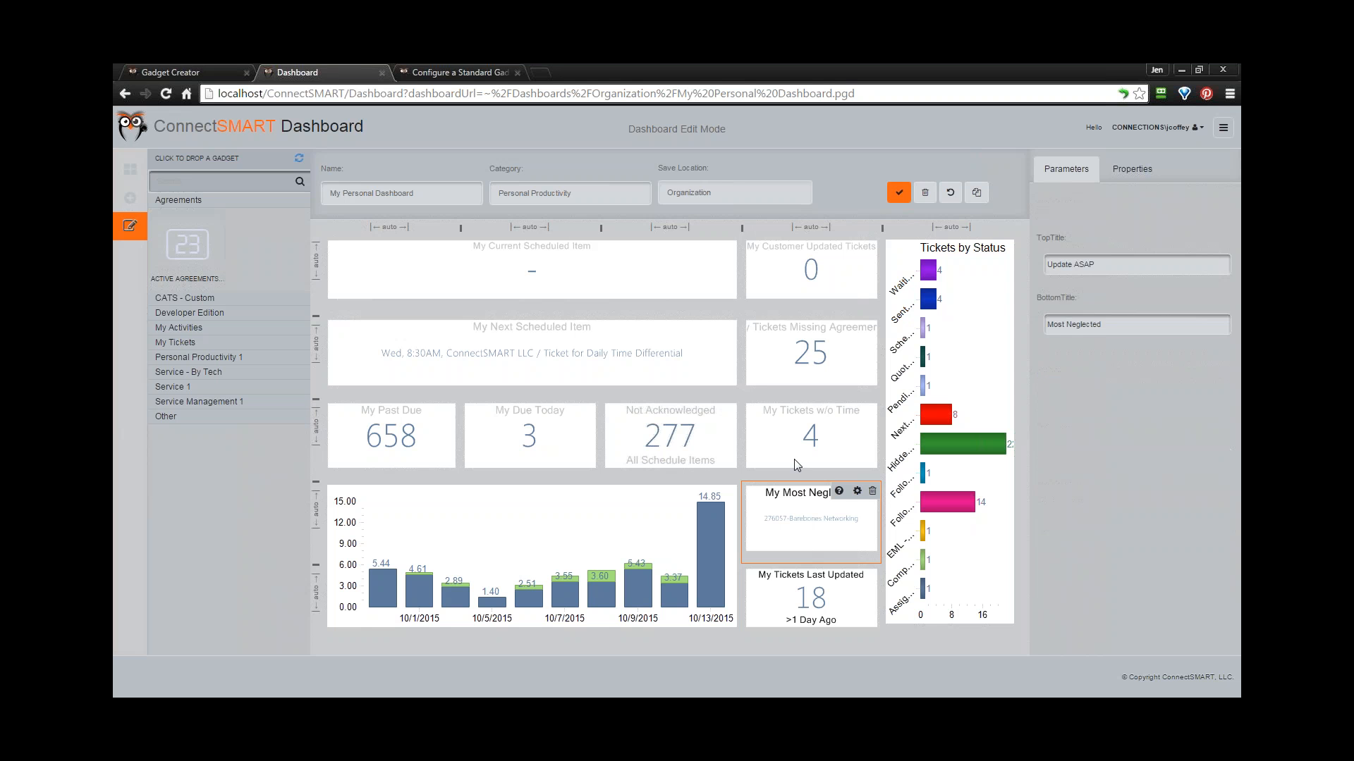
left_click(787, 519)
left_click(814, 621)
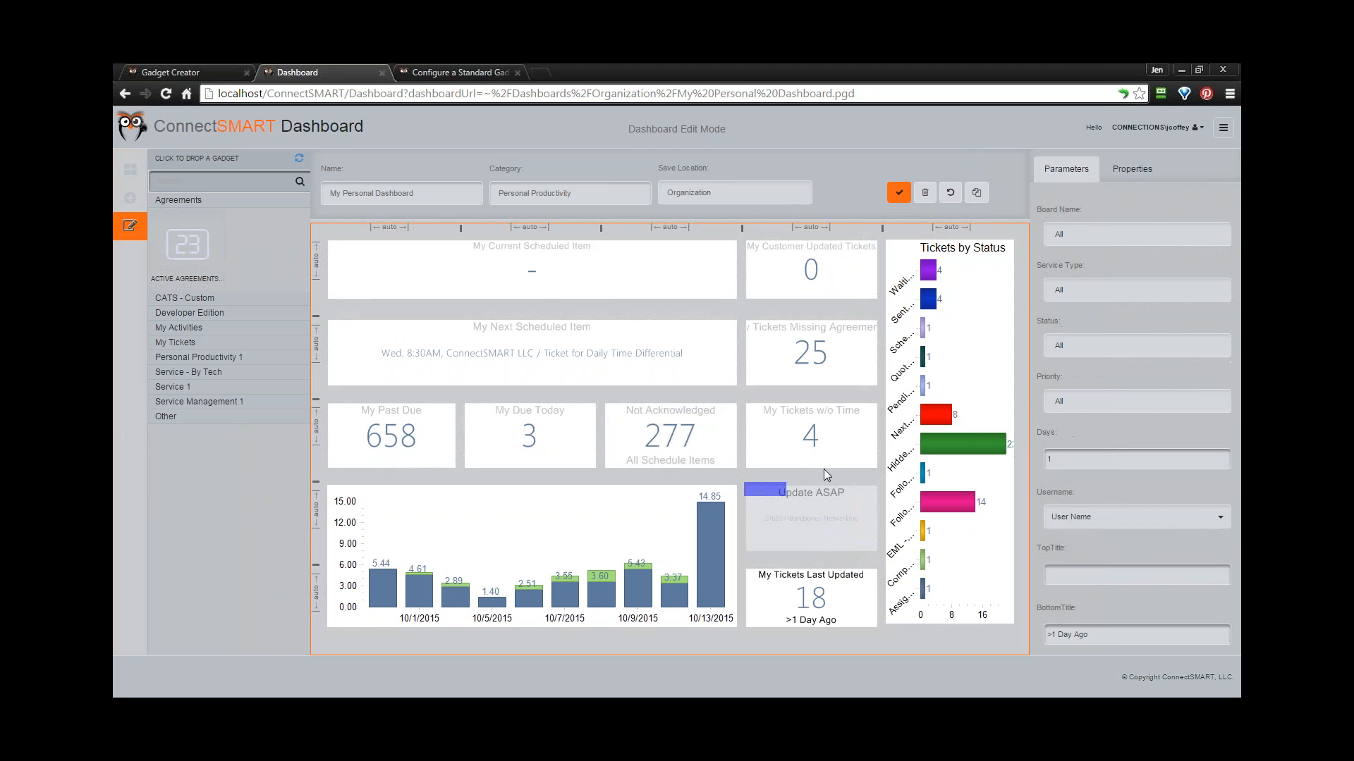
left_click(811, 518)
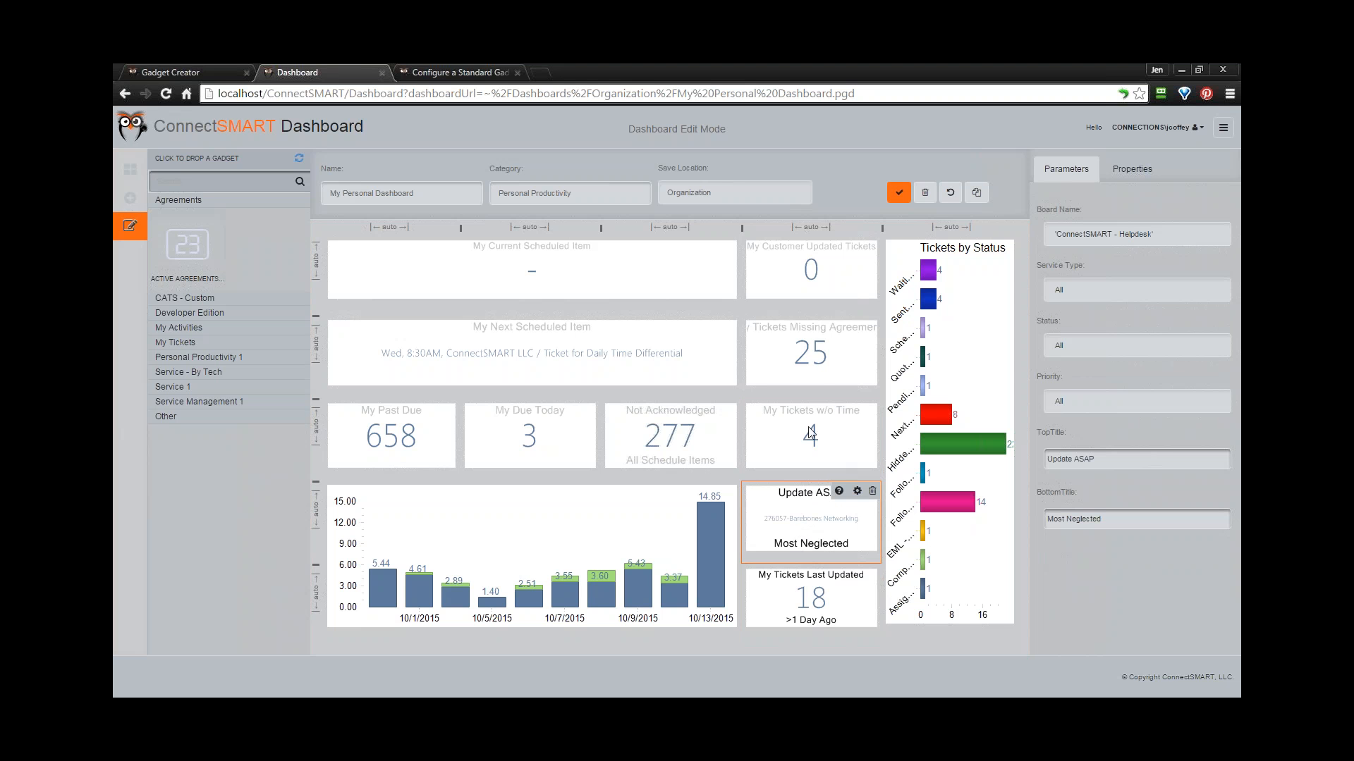
left_click(814, 345)
left_click(780, 544)
left_click(1142, 459)
left_click(826, 587)
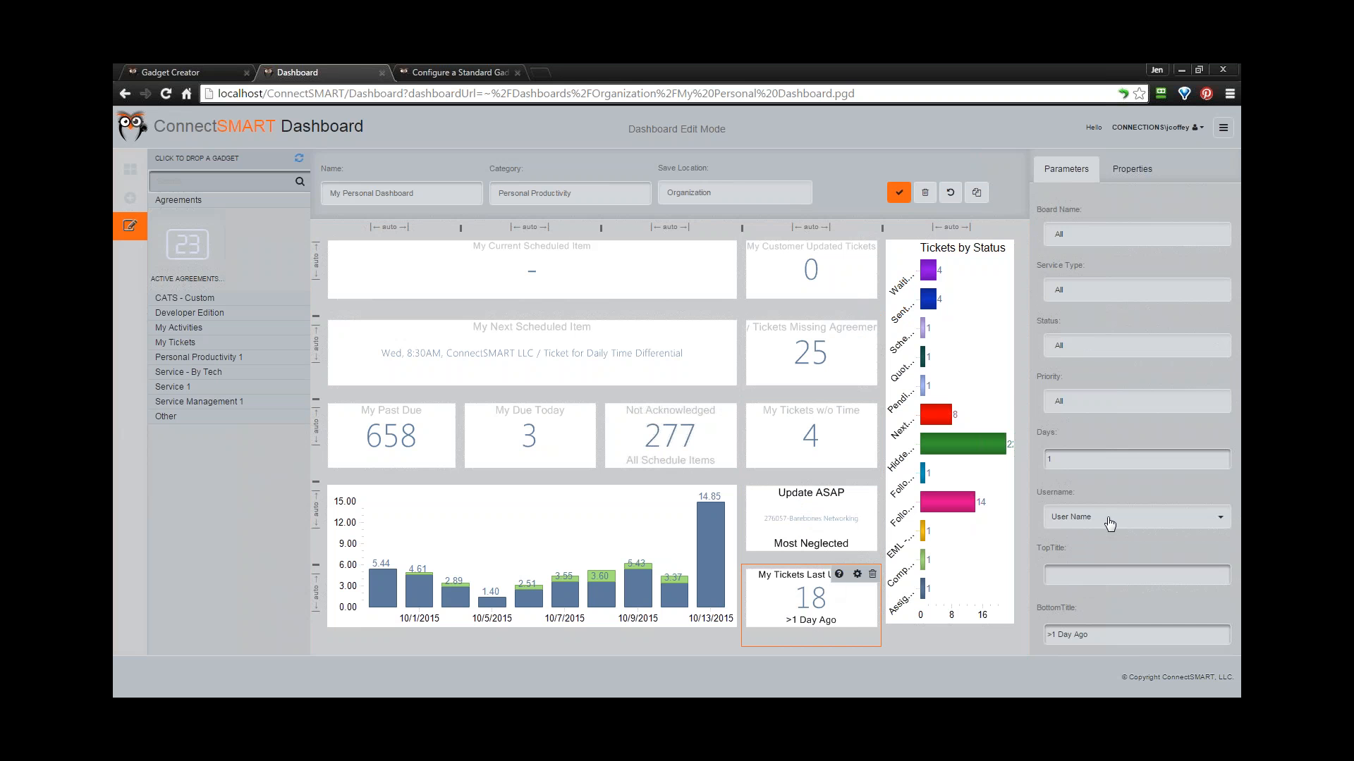
- Clear the '>1 Day Ago' bottom title of My Tickets Last Updated
left_click(1124, 631)
key("ctrl+a")
key("BackSpace")
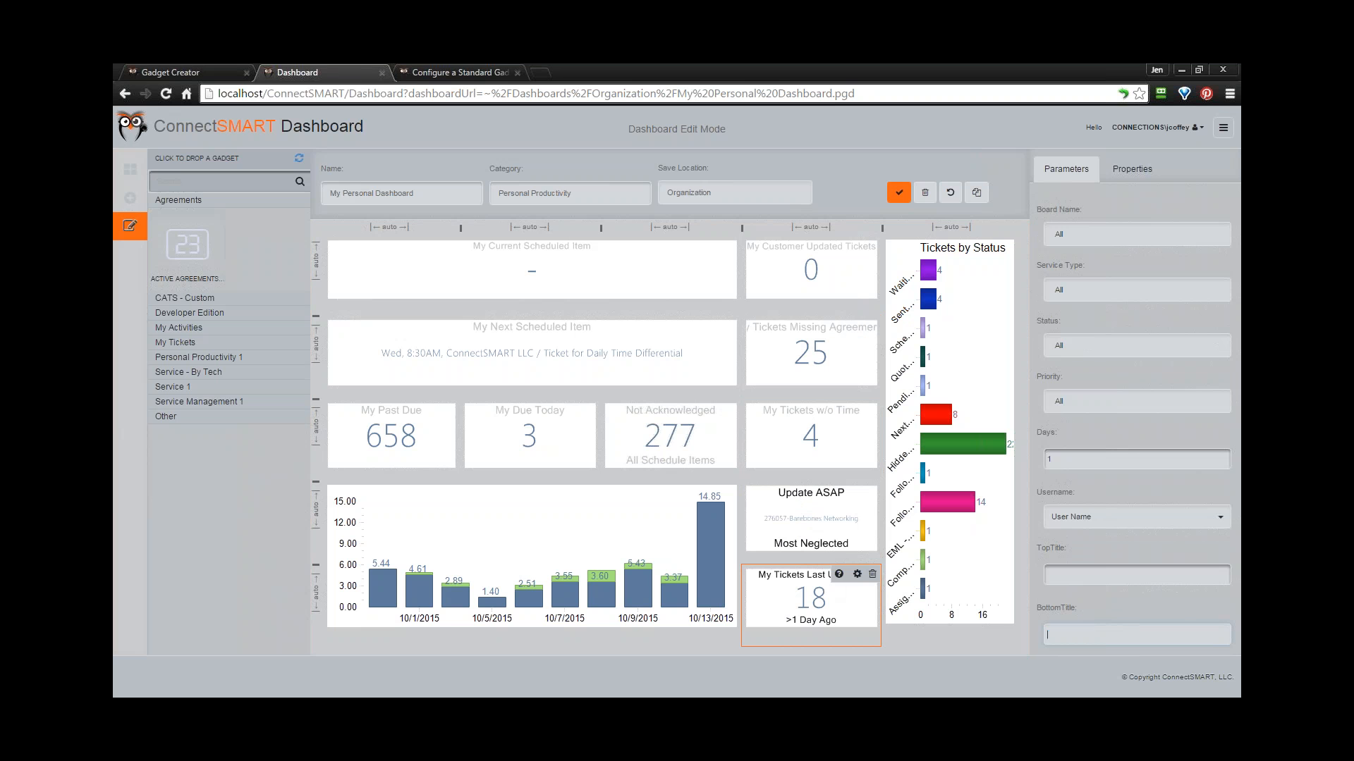
key("Tab")
left_click(1105, 502)
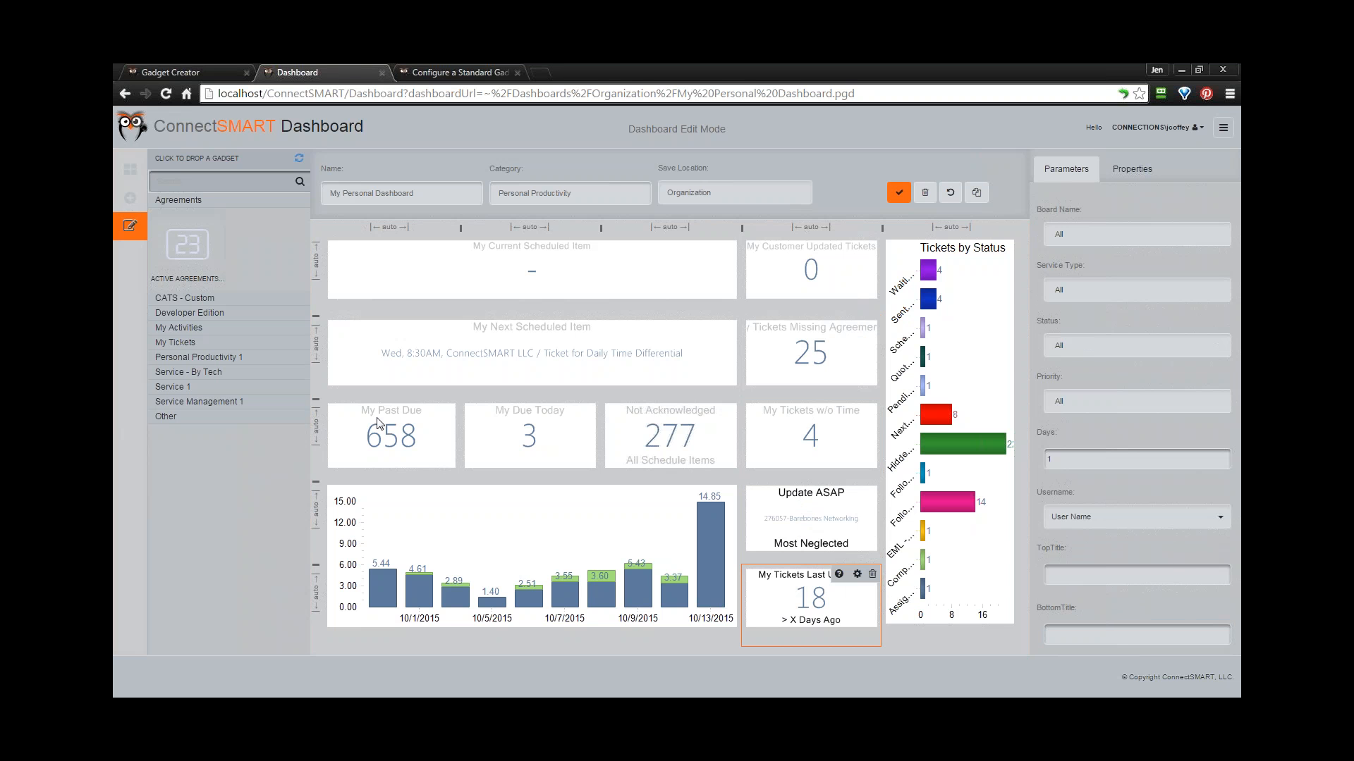
- Blank the Not Acknowledged gadget's bottom title and save the dashboard changes
left_click(722, 441)
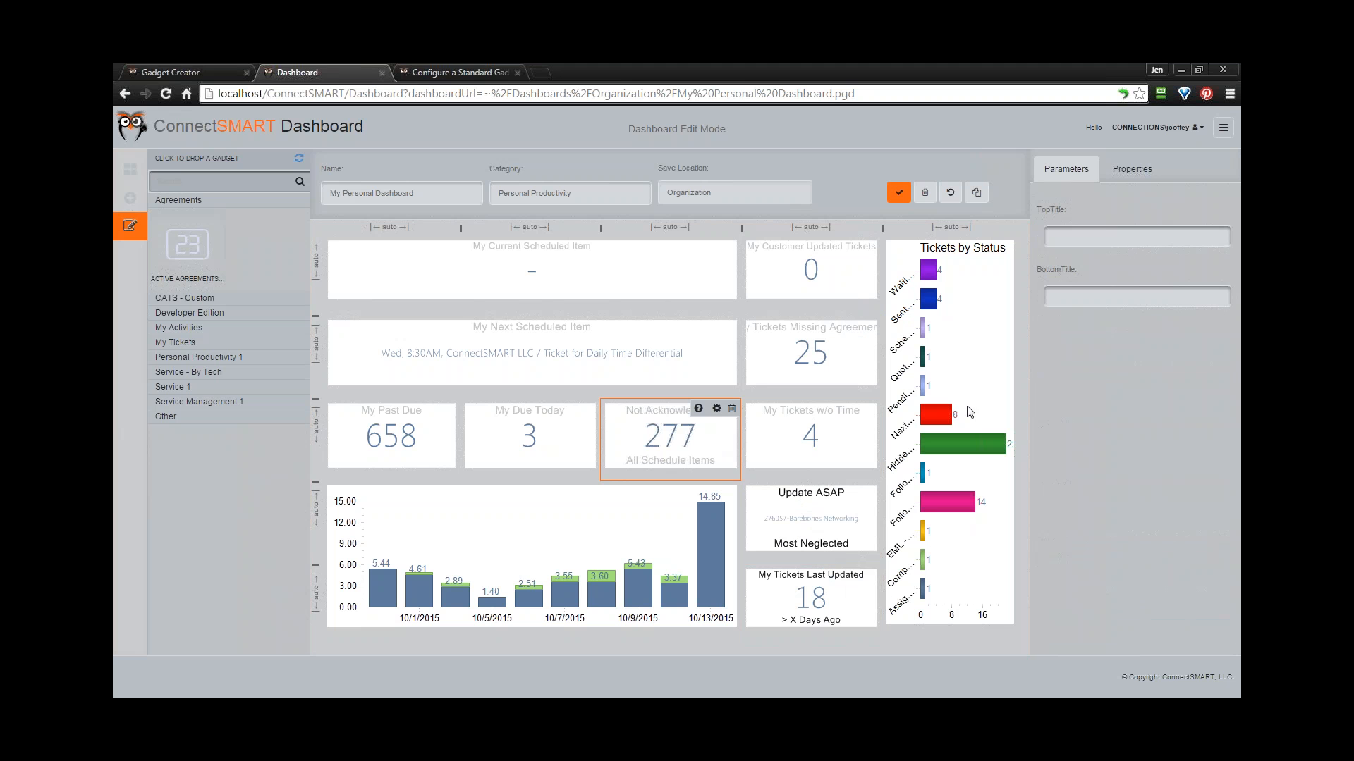
left_click(1100, 297)
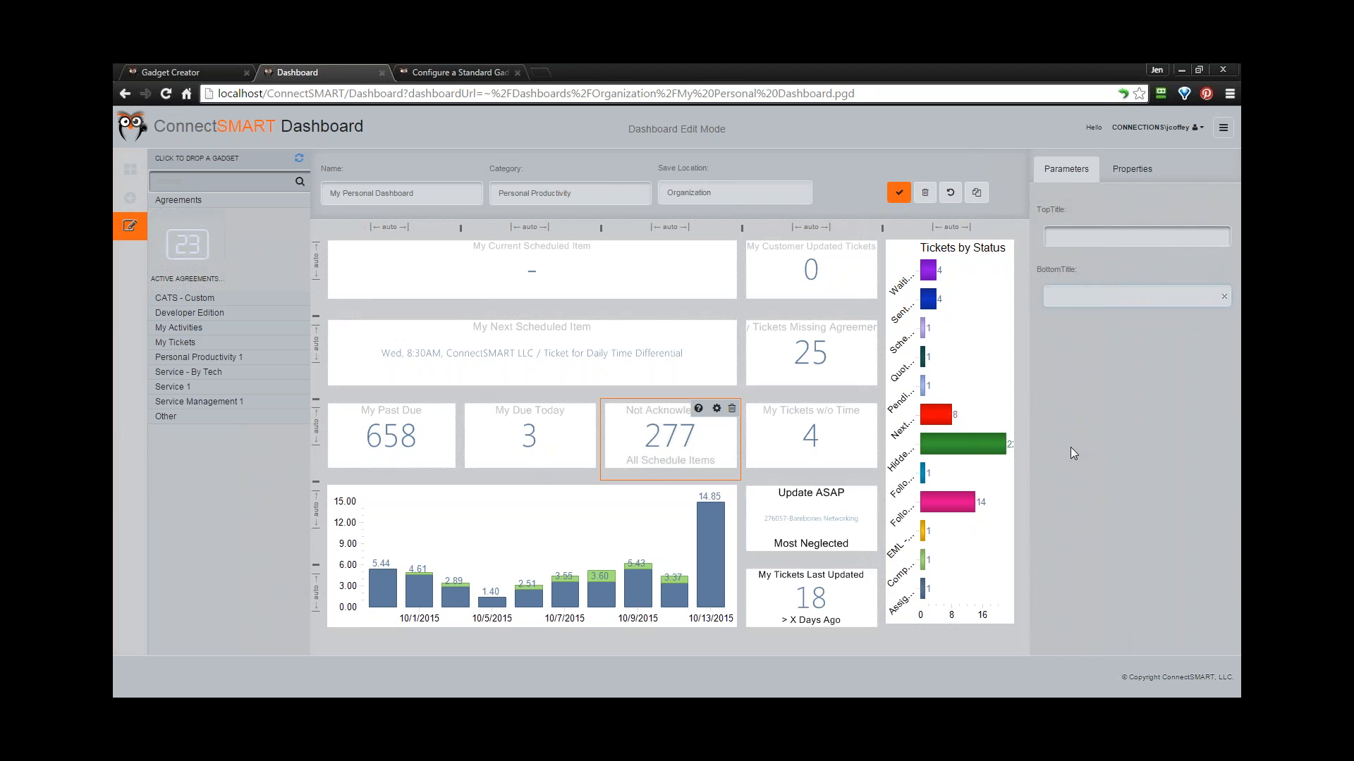
key("Tab")
left_click(1156, 396)
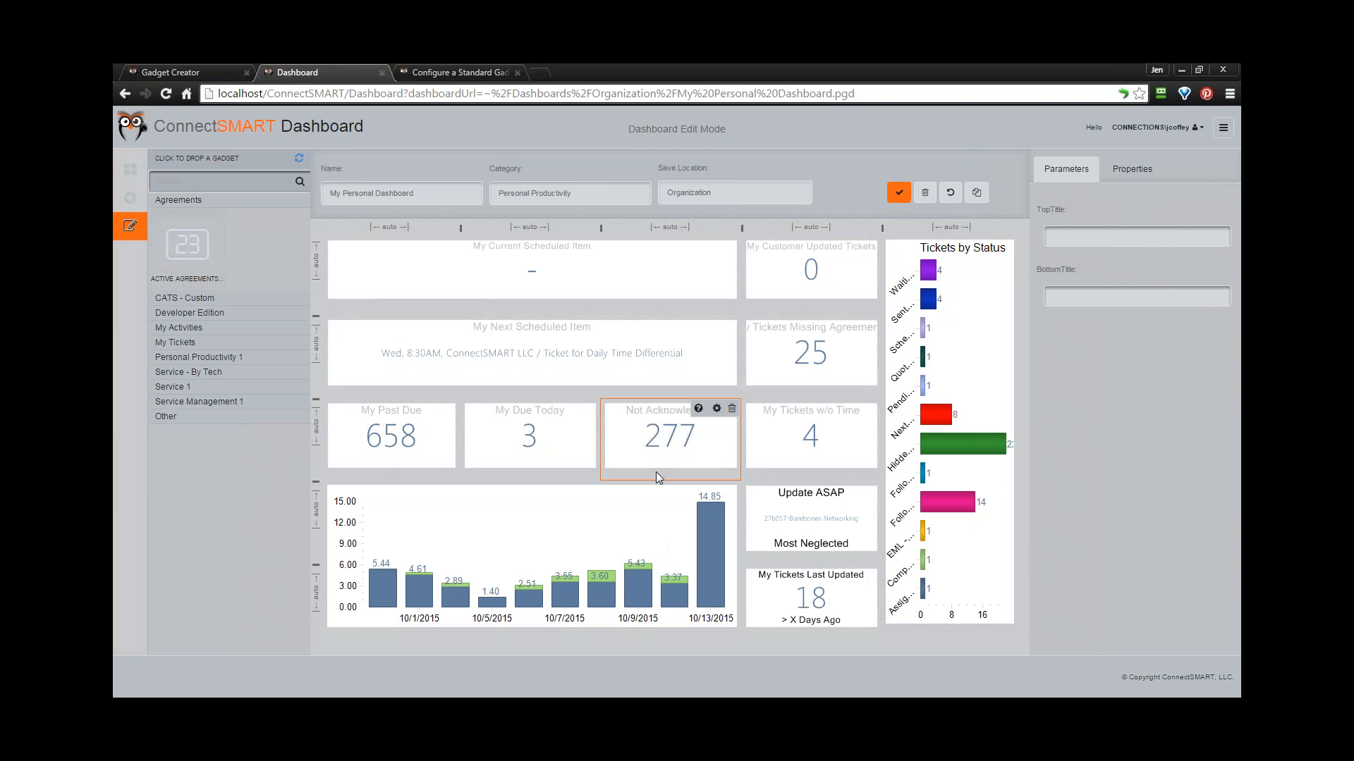
left_click(783, 437)
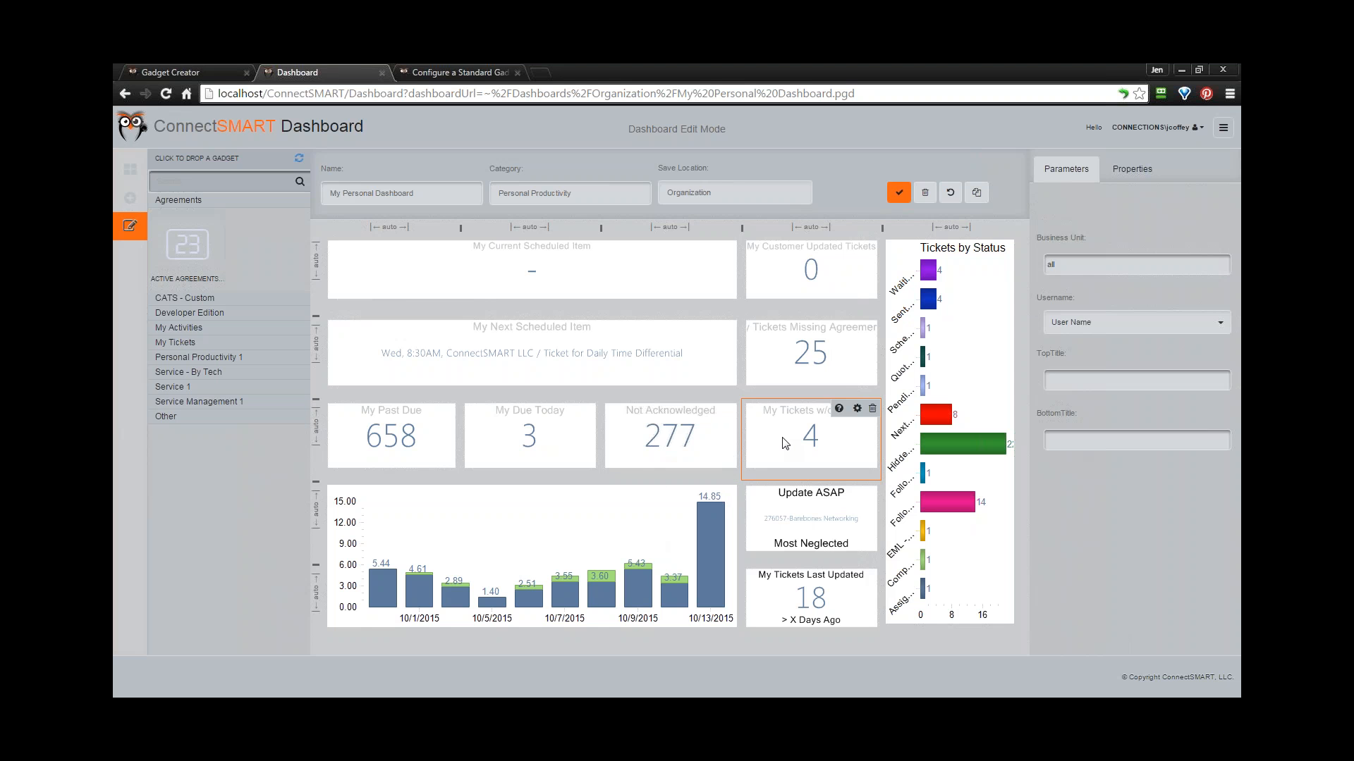
left_click(617, 458)
left_click(1079, 294)
left_click(1184, 372)
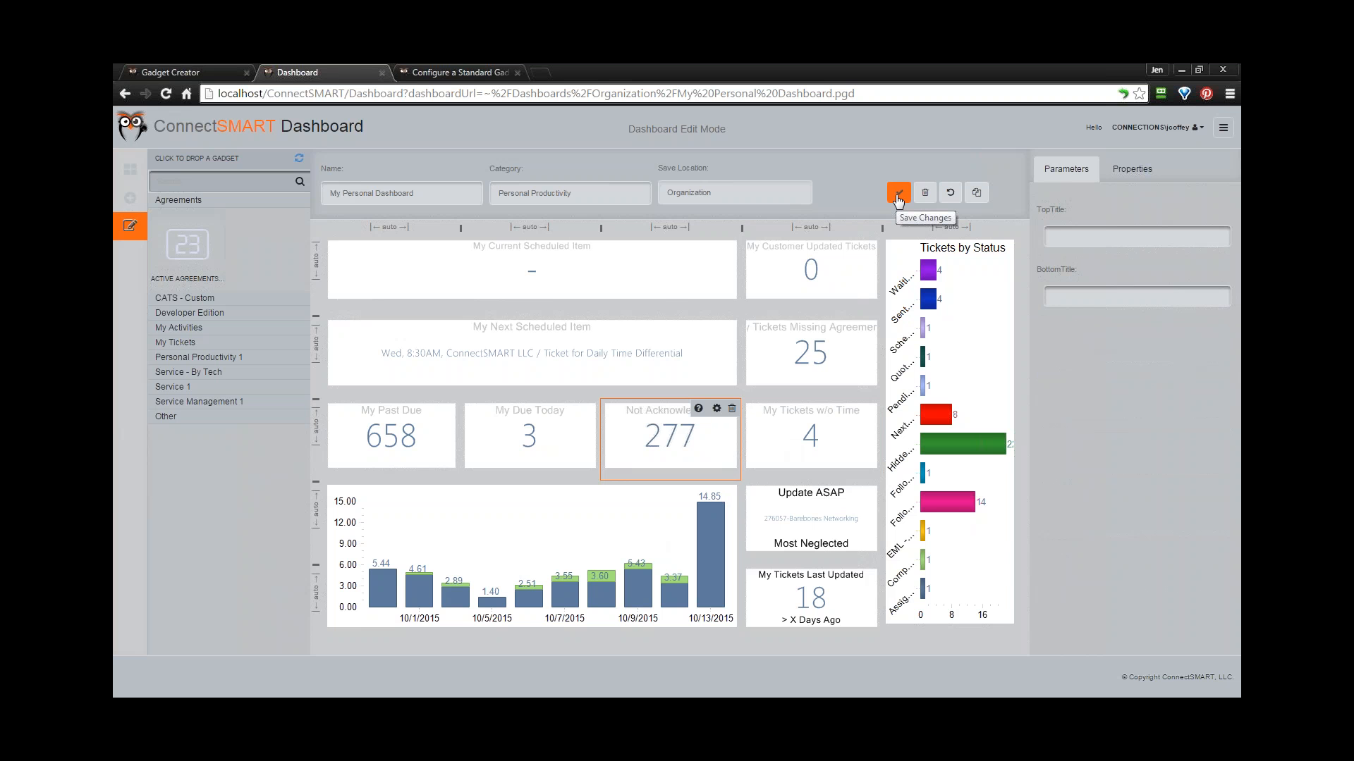
left_click(898, 193)
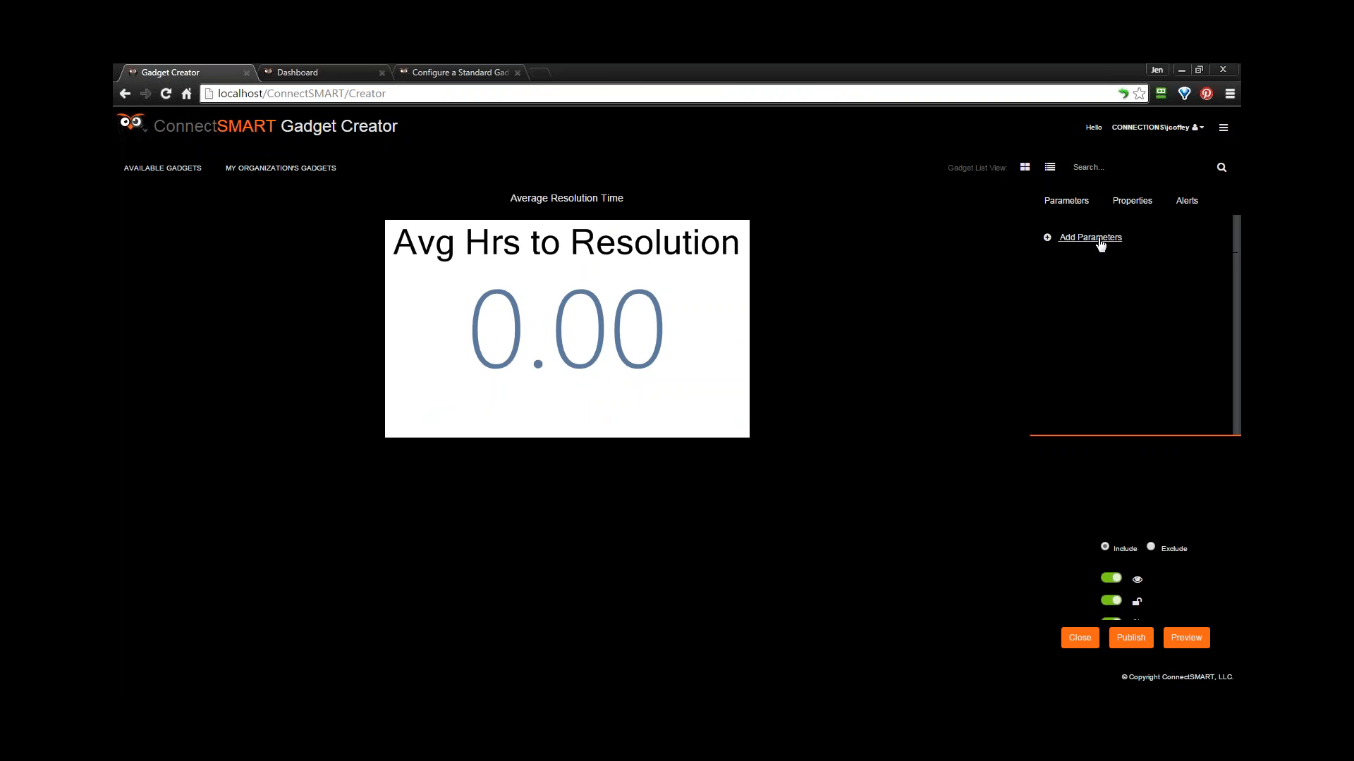
- Open Add Parameter for Average Resolution Time and scroll to find Color Condition
left_click(1091, 238)
scroll(712, 379, "up", 5)
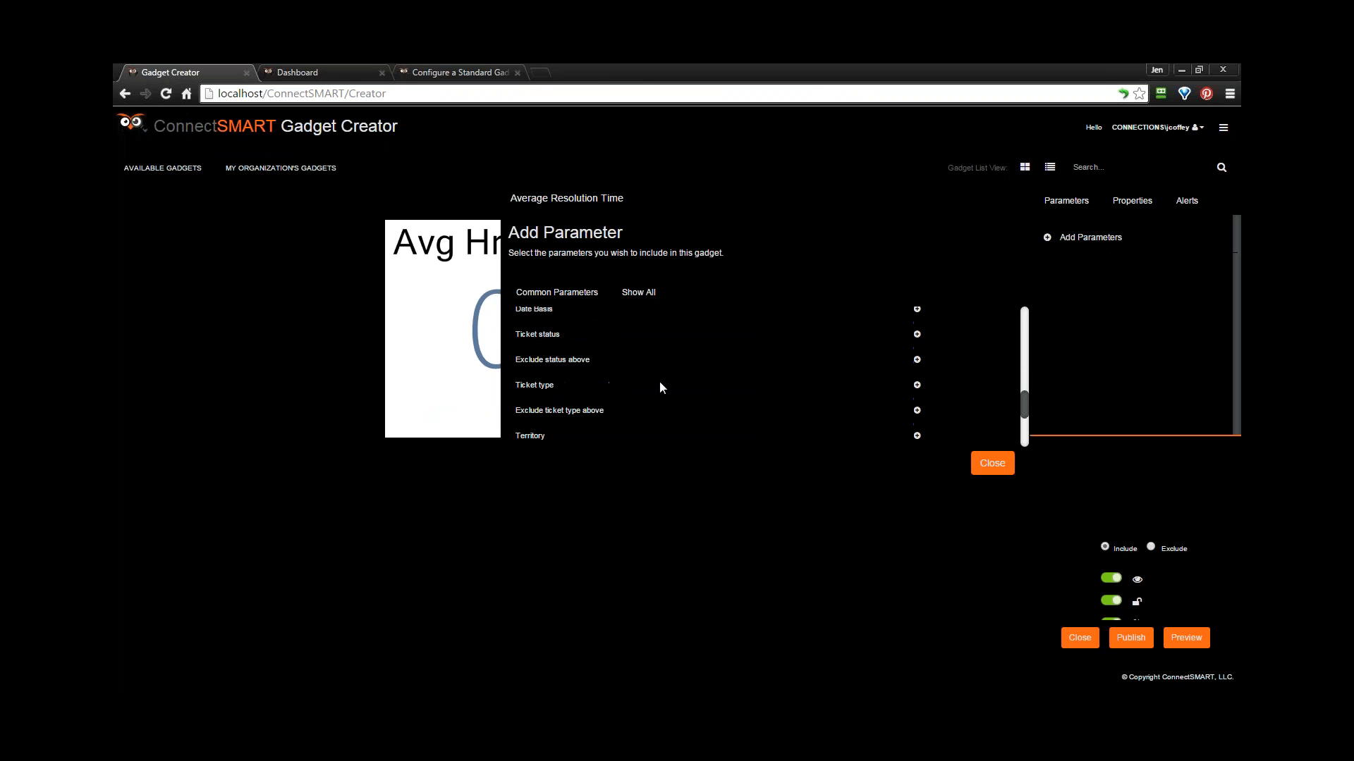
scroll(685, 383, "up", 5)
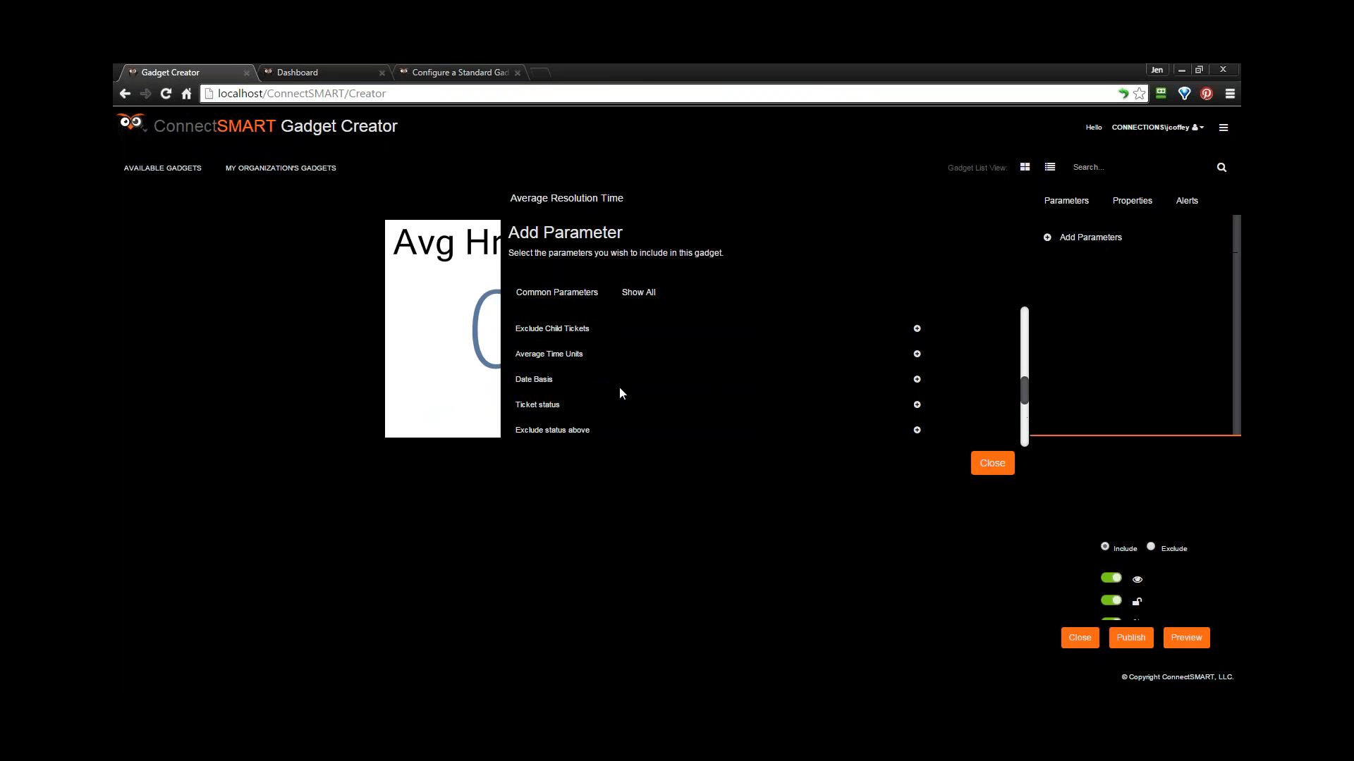
scroll(690, 402, "up", 2)
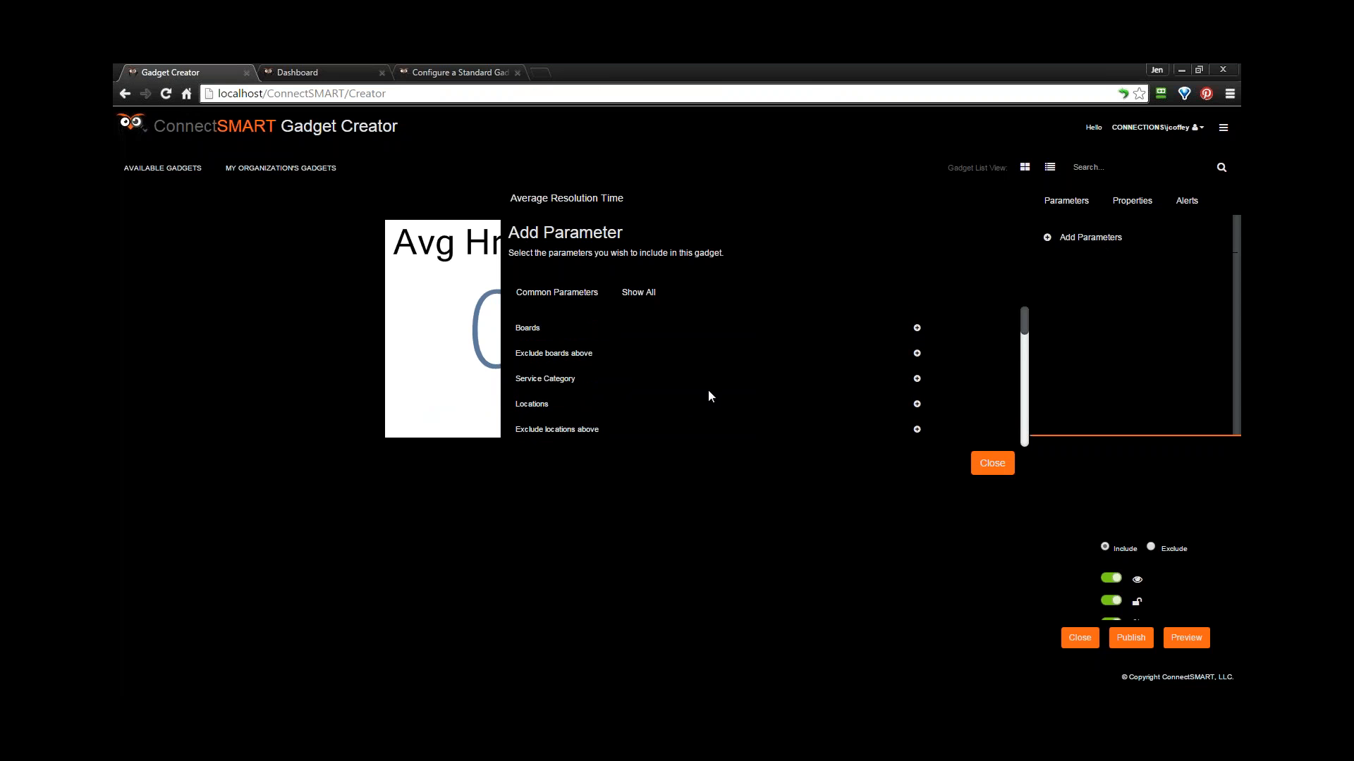
scroll(708, 395, "down", 3)
scroll(733, 397, "down", 3)
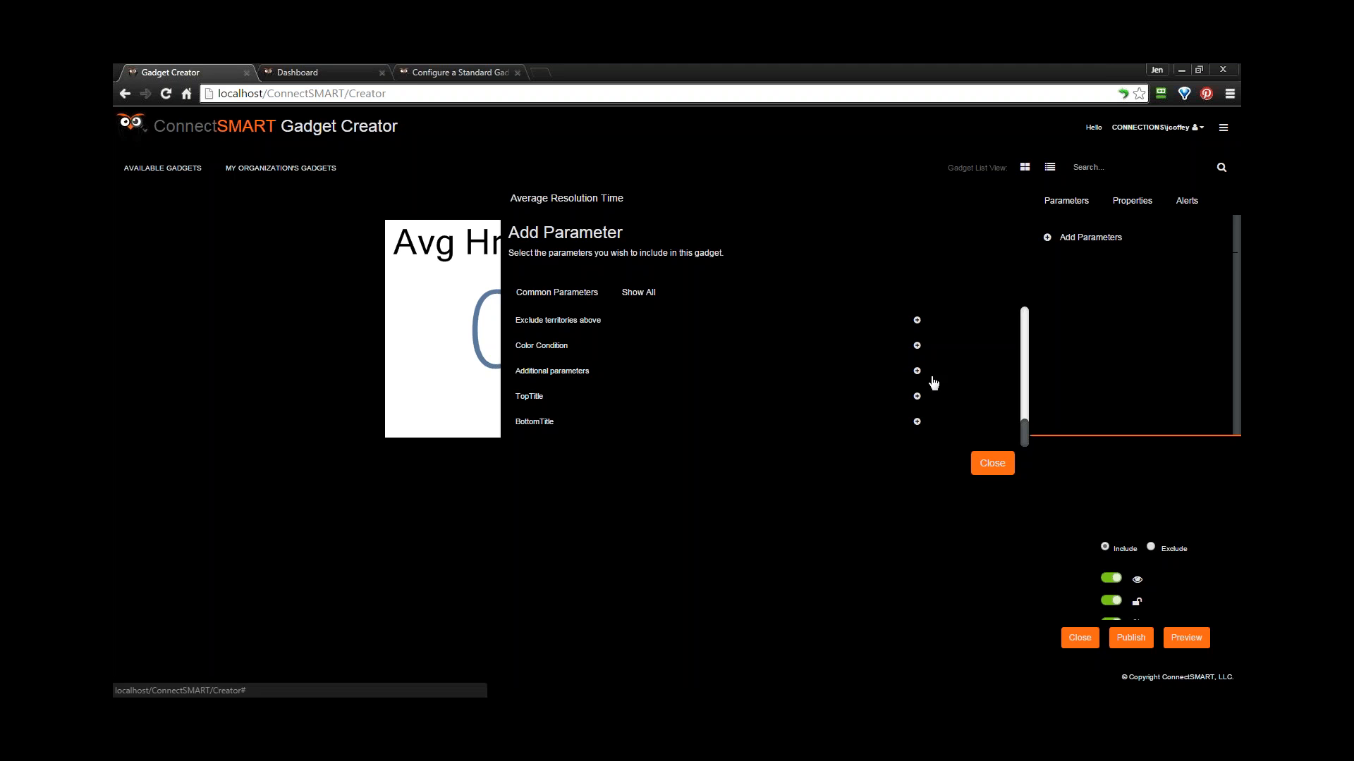
- Add the Color Condition parameter, open its settings, then switch to the personal dashboard
left_click(916, 345)
left_click(992, 463)
left_click(1111, 271)
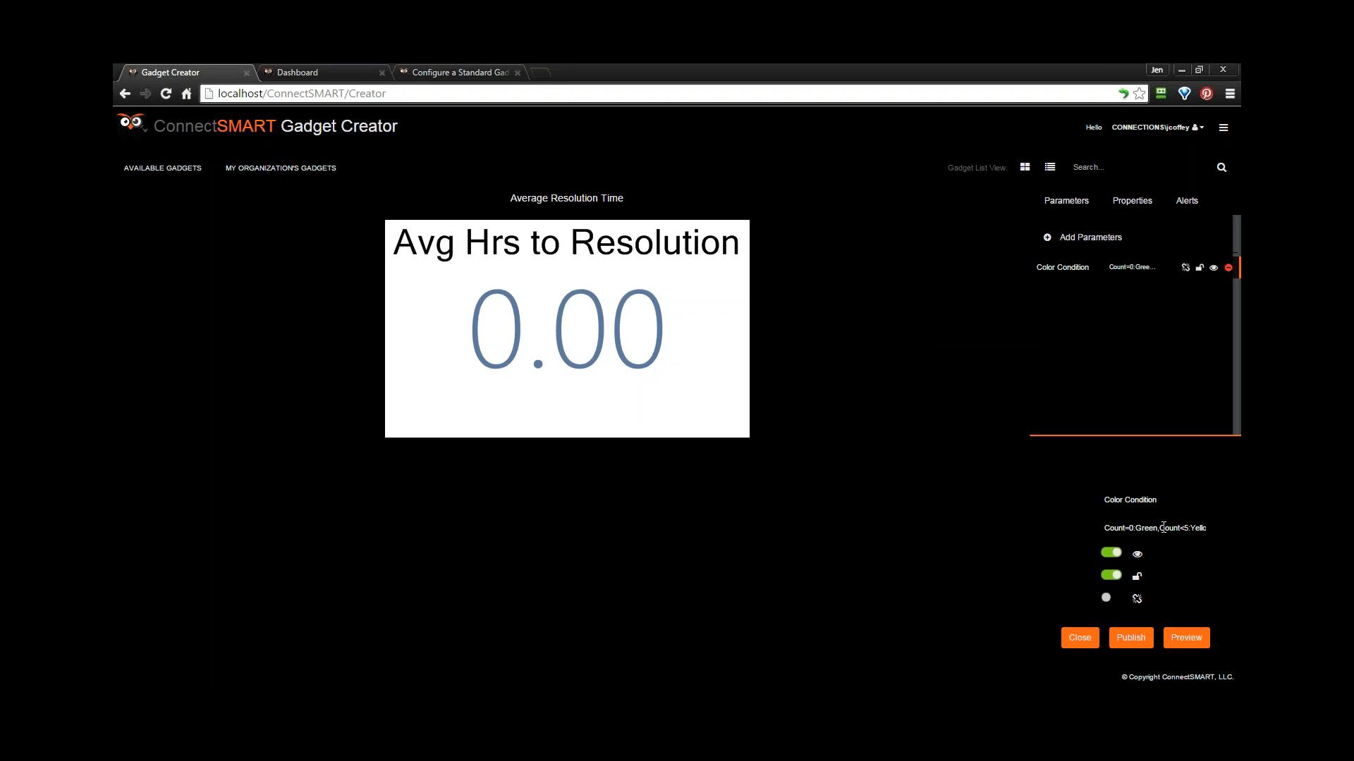
key("ctrl+Tab")
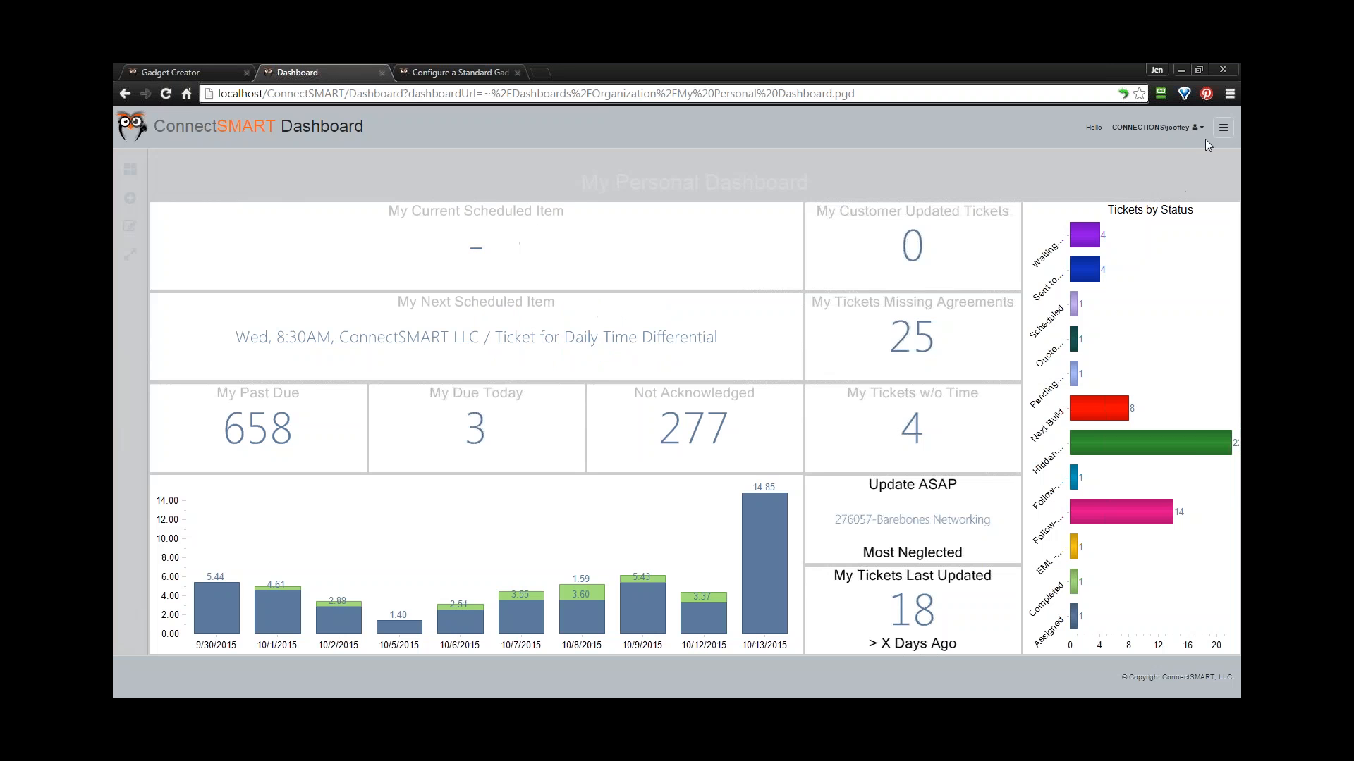
- Go back to the Average Resolution Time gadget and review its existing color condition text
left_click(1156, 127)
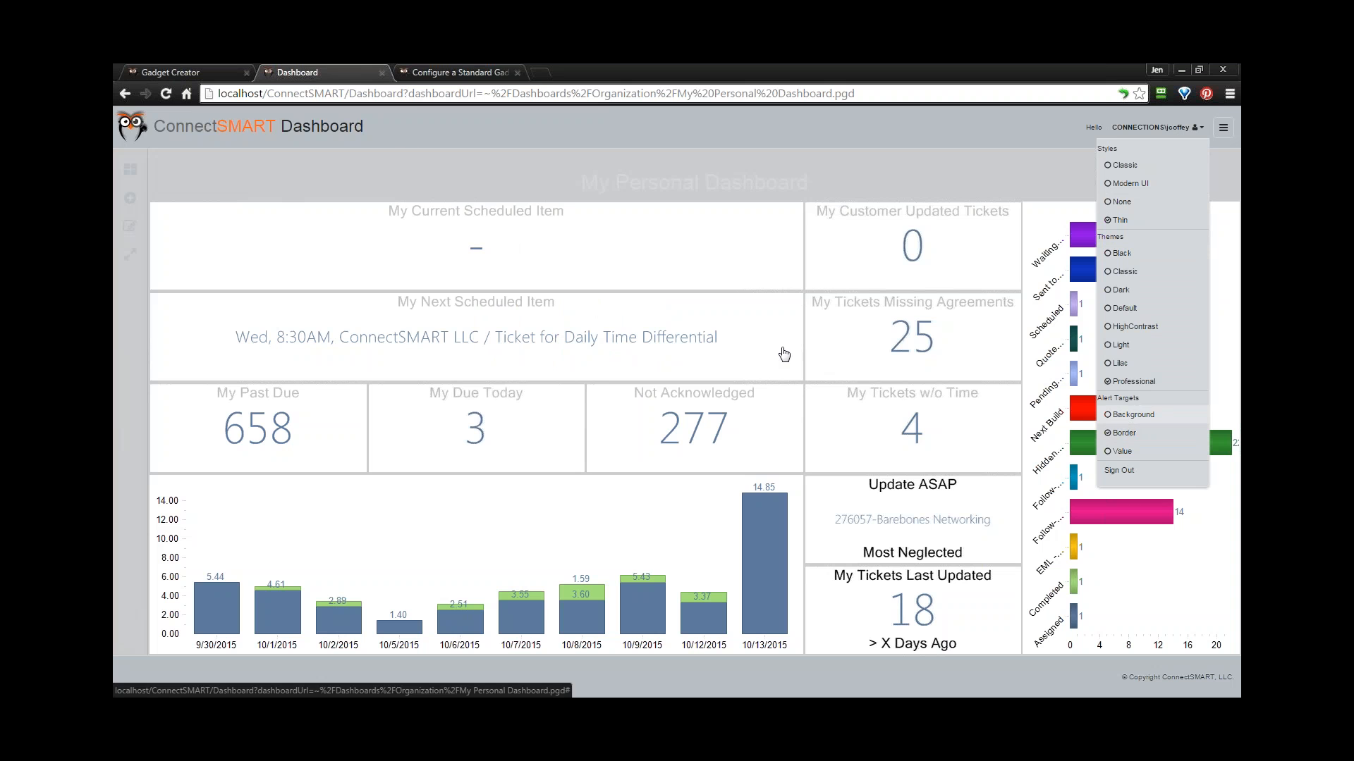
left_click(211, 74)
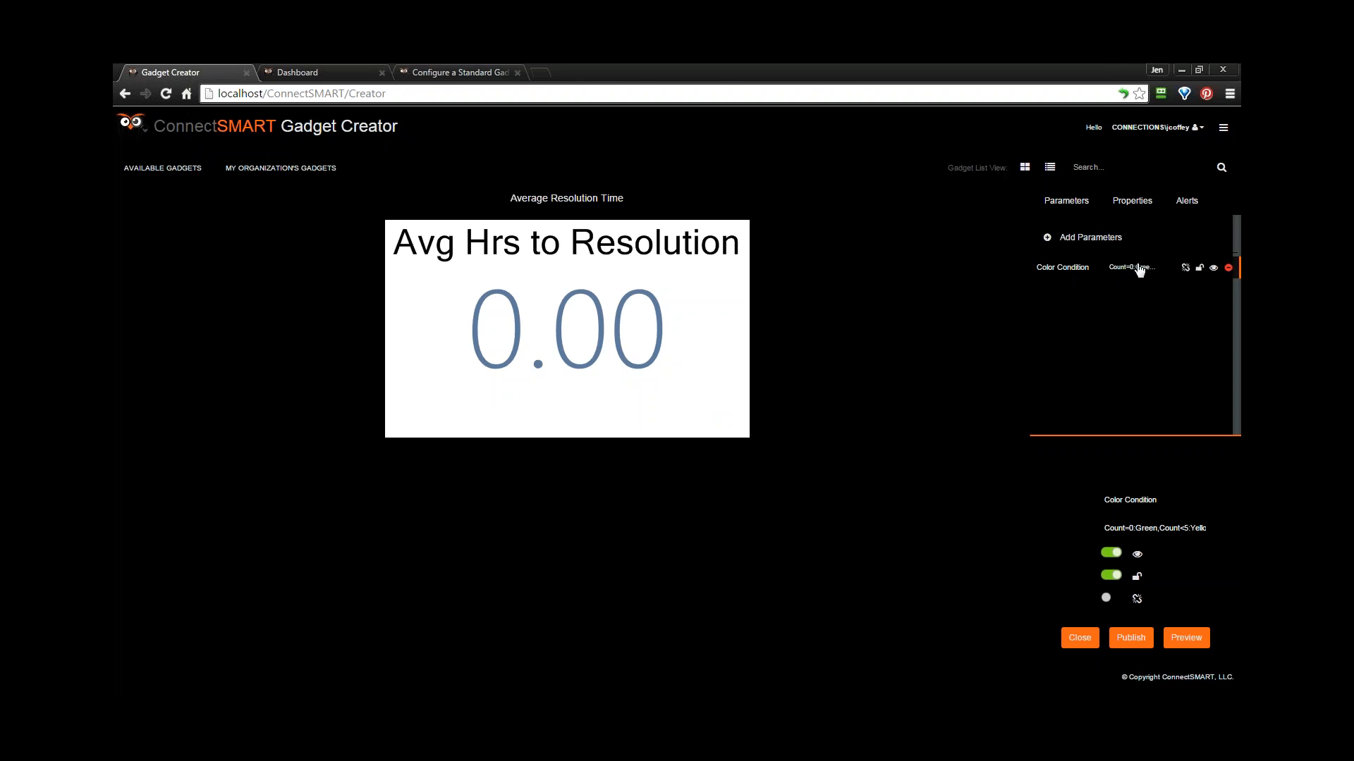
left_click(1147, 528)
key("End")
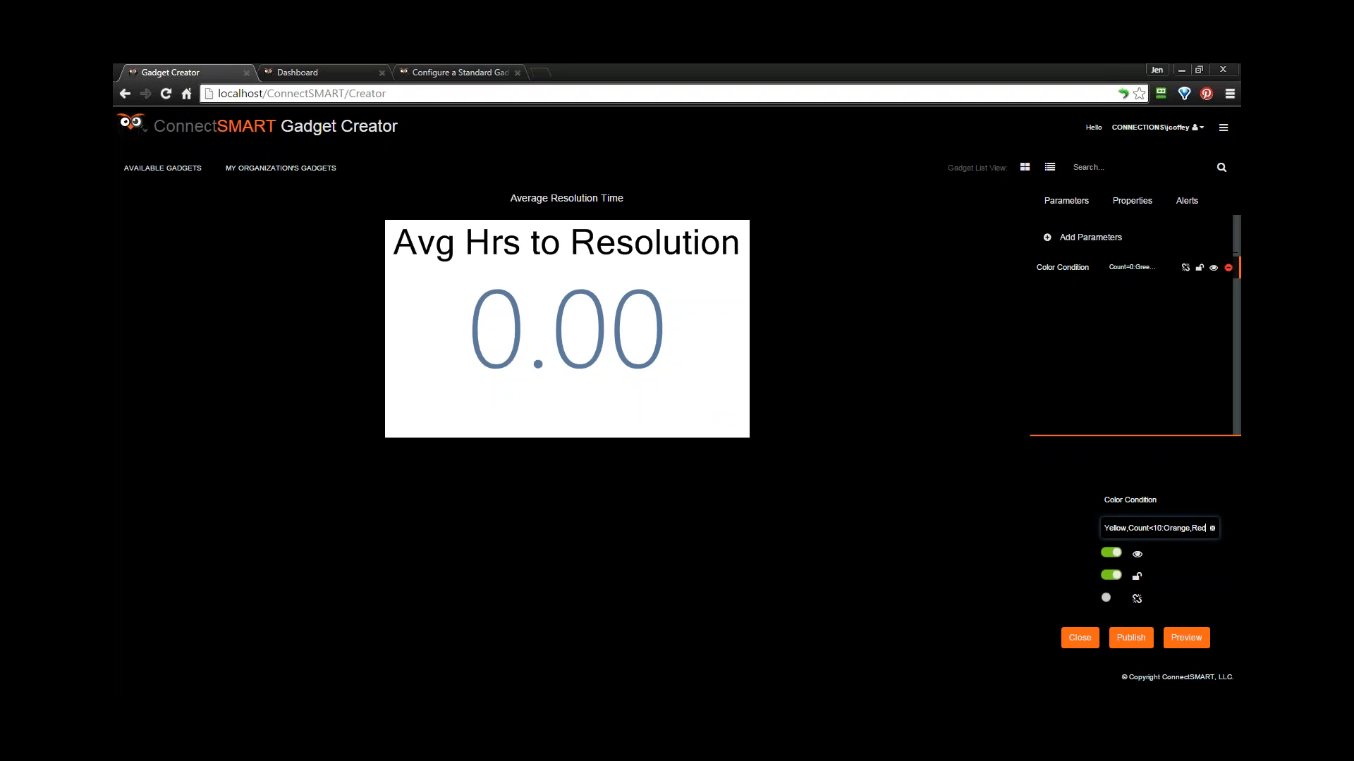
key("Home")
key("Right")
key("Right")
key("Right")
key("Right")
key("Right")
key("Right")
key("Right")
key("Right")
key("Right")
key("Right")
key("Right")
key("Right")
key("Right")
key("Right")
key("Right")
key("Right")
key("Right")
key("Right")
key("Right")
key("Right")
- Replace the color condition with 1=1 and close the gadget back to the list
left_click(296, 72)
key("ctrl+a")
type("1=1")
key("Tab")
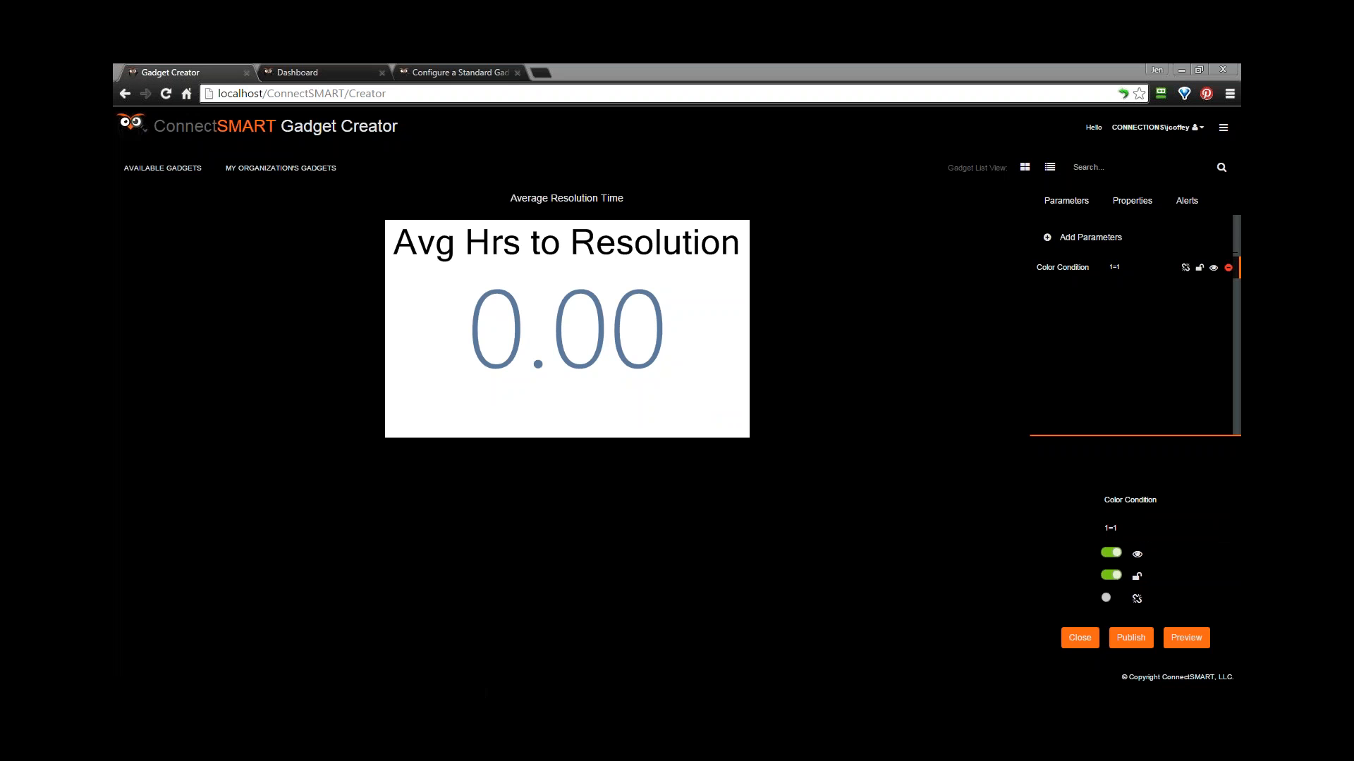
left_click(1187, 637)
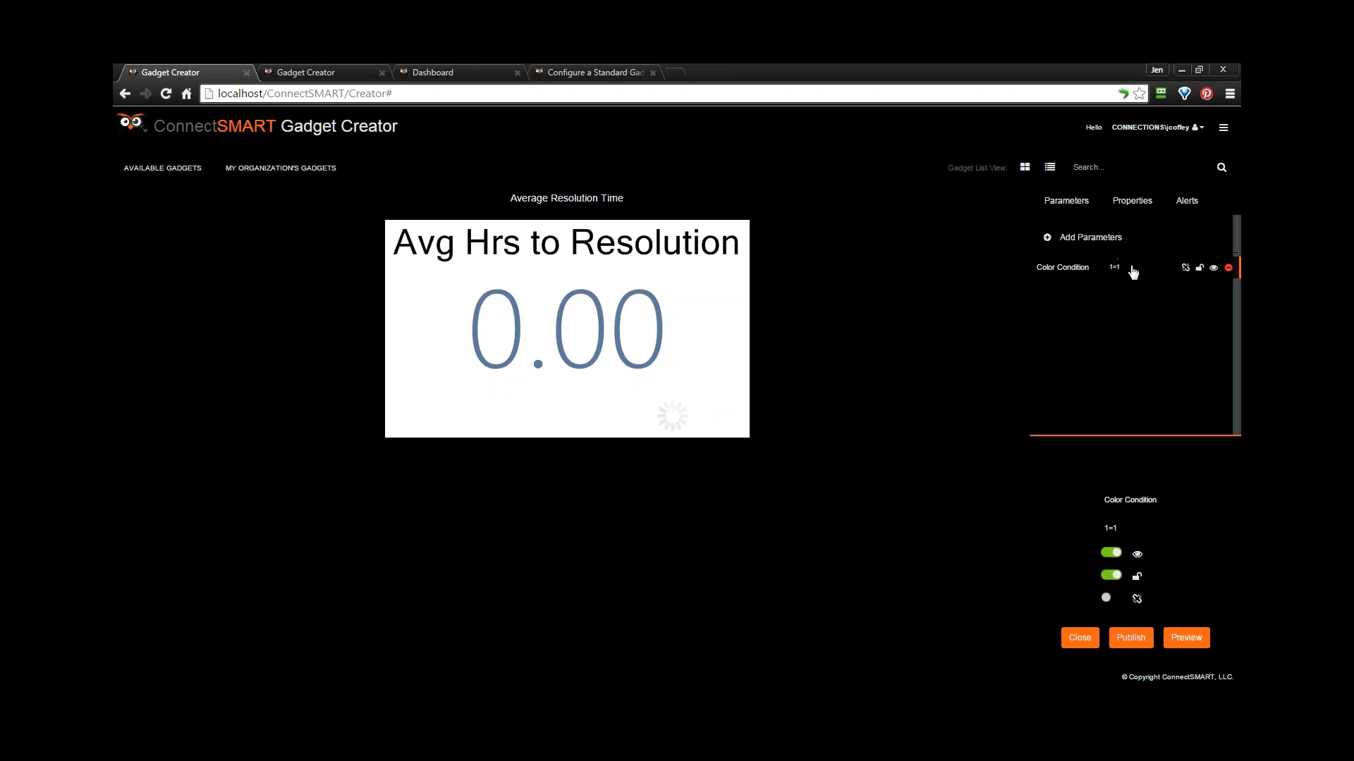
left_click(1141, 522)
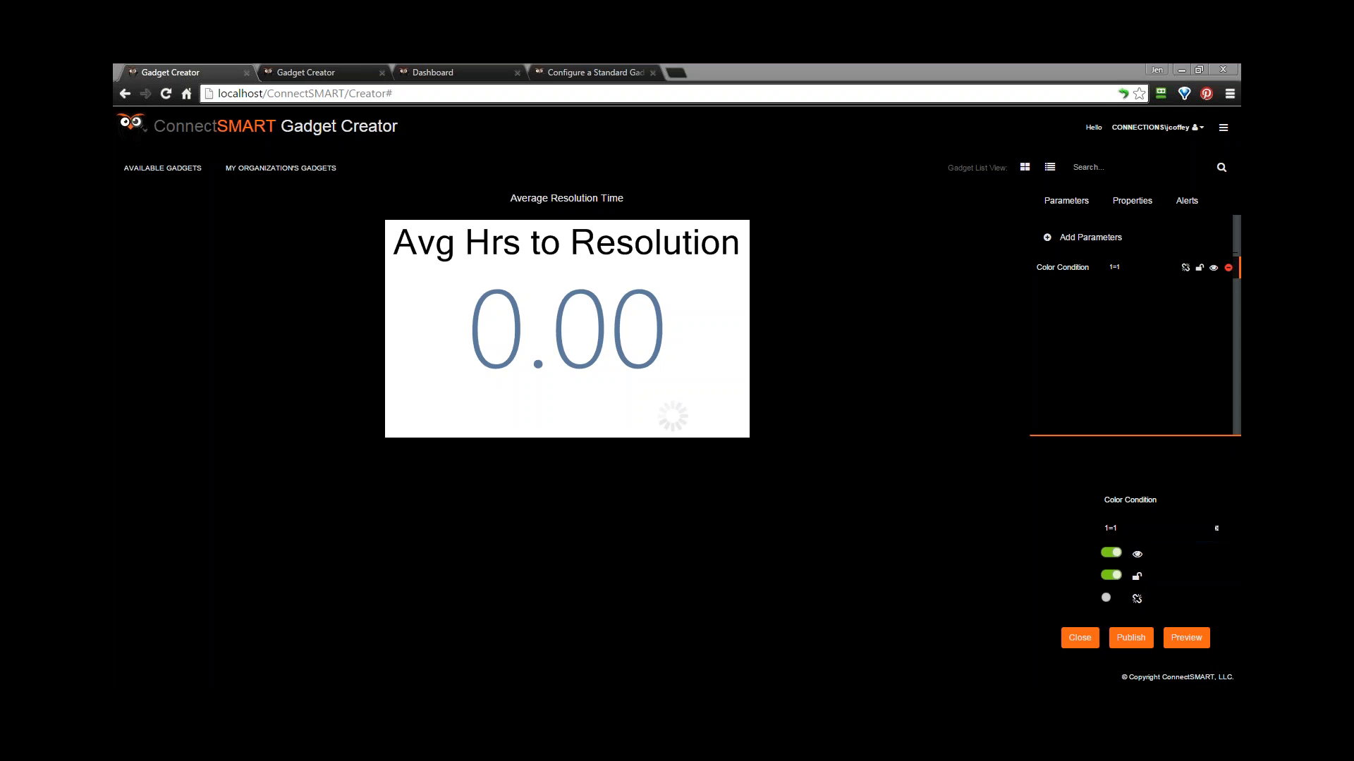
left_click(1134, 637)
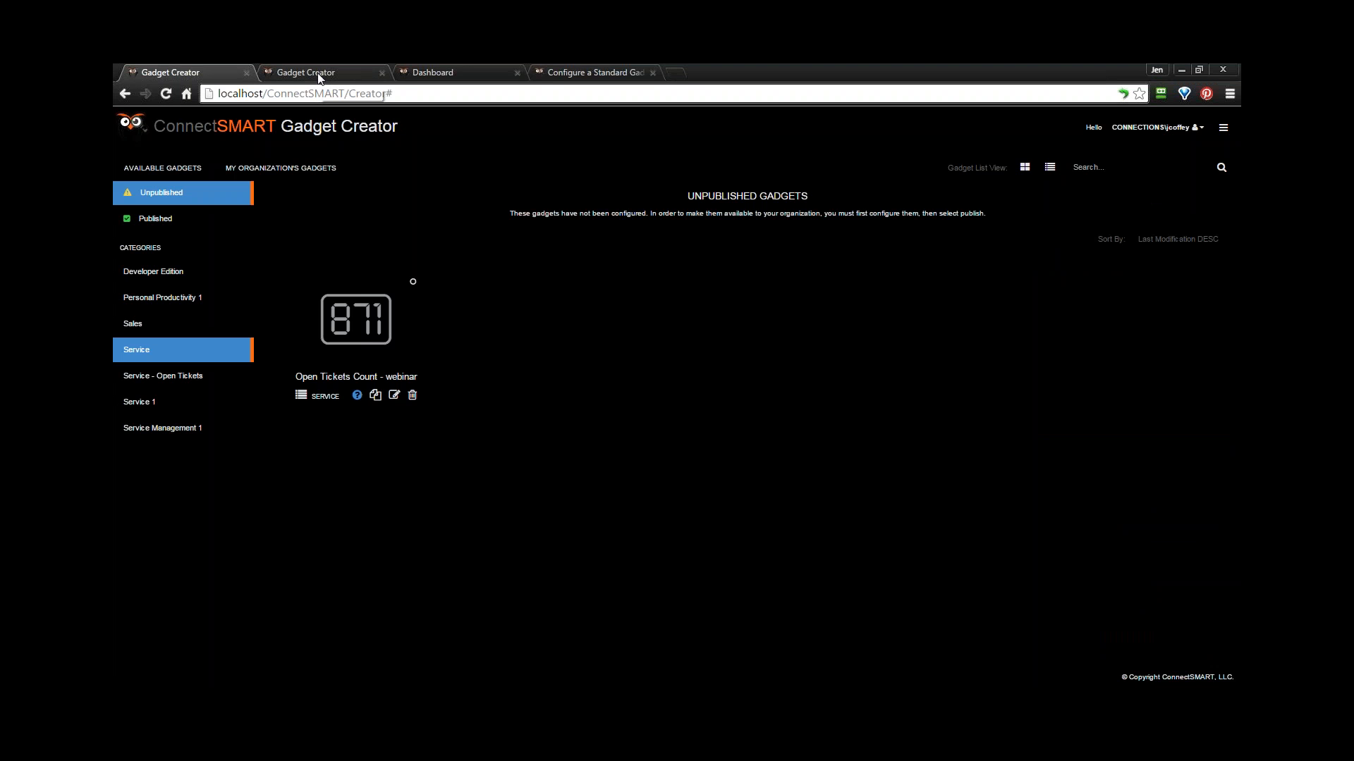
- Open the published Service gadget Average Resolution Time, check its name property, then view the personal dashboard
left_click(468, 68)
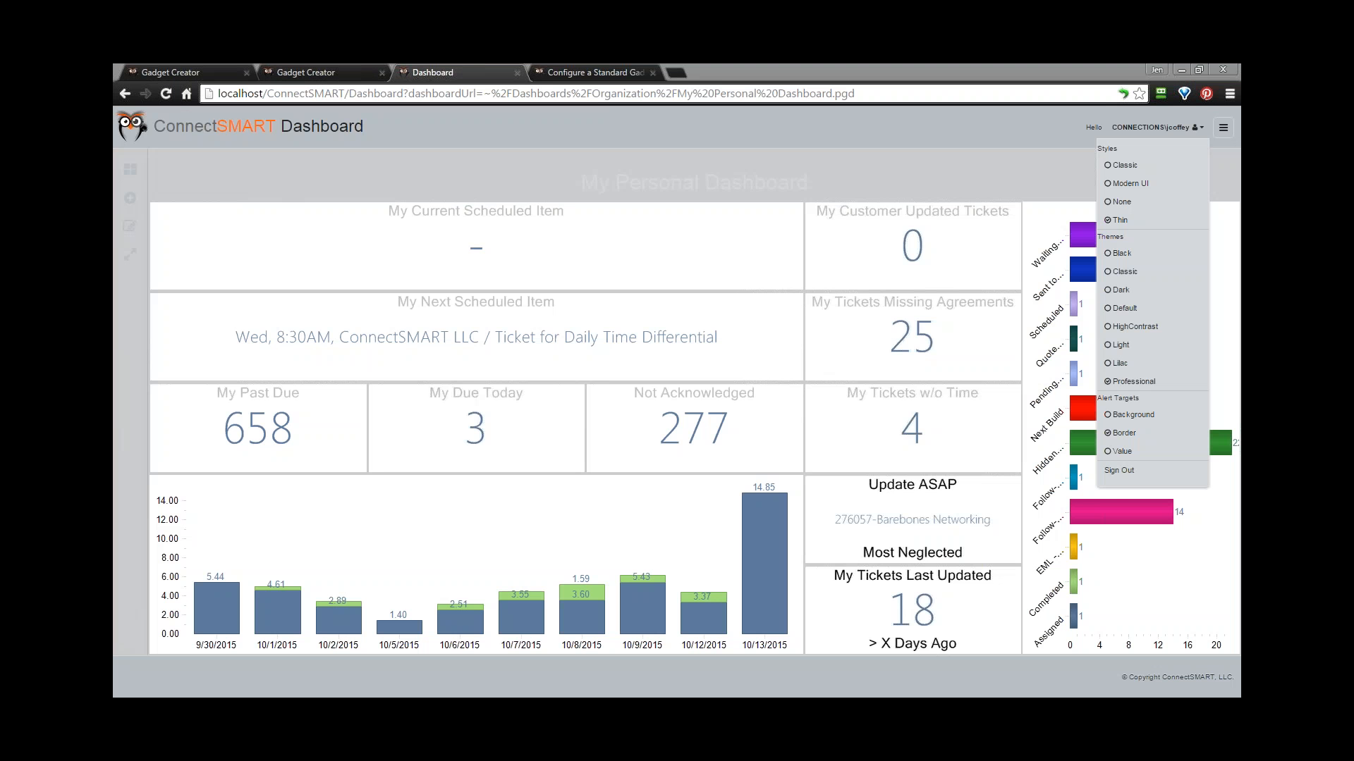
left_click(134, 73)
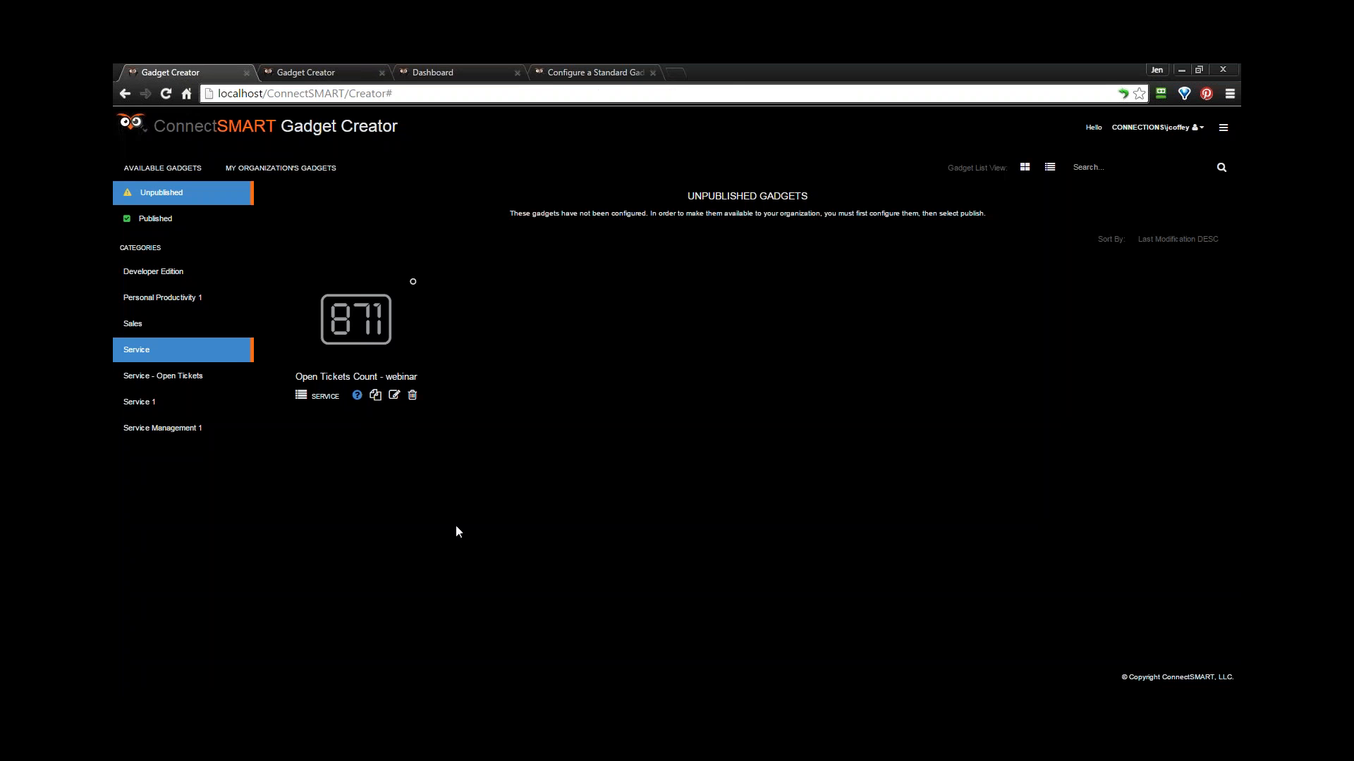
left_click(188, 229)
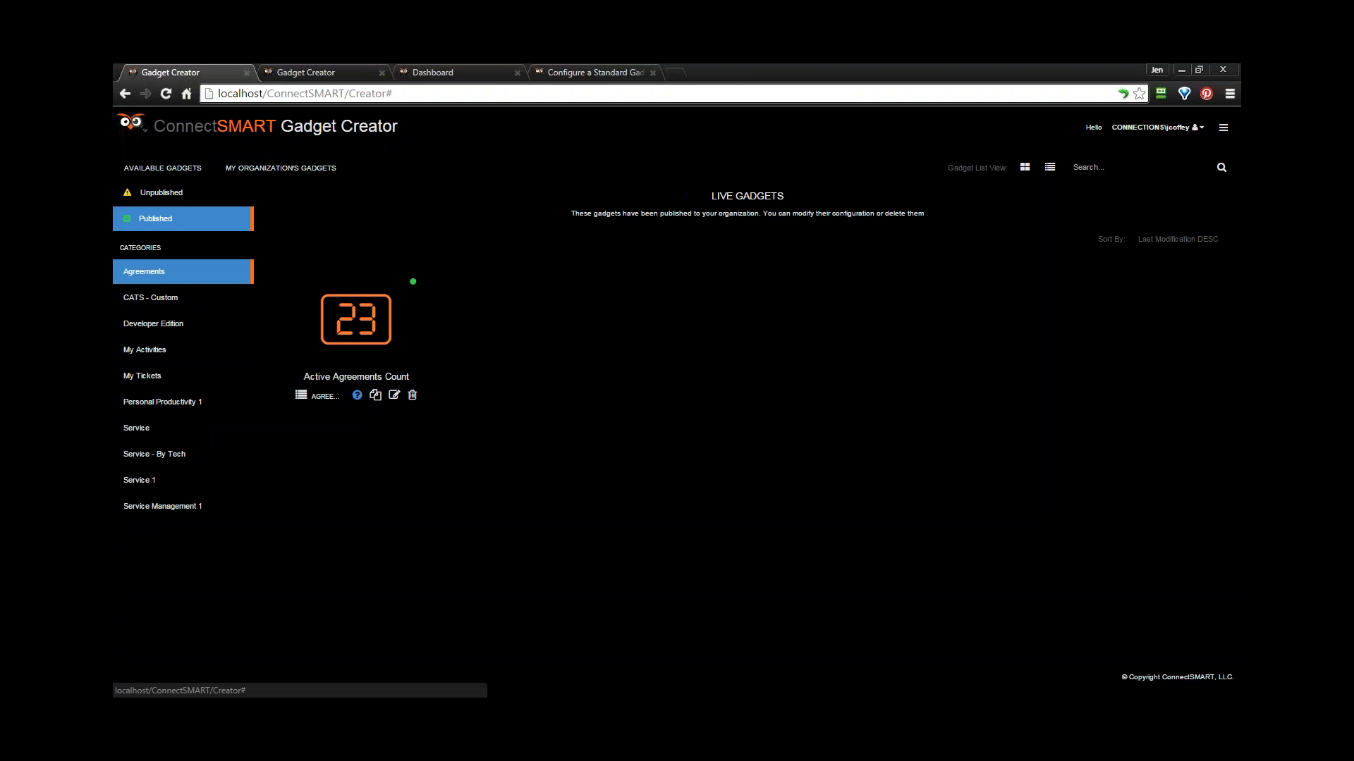
left_click(154, 430)
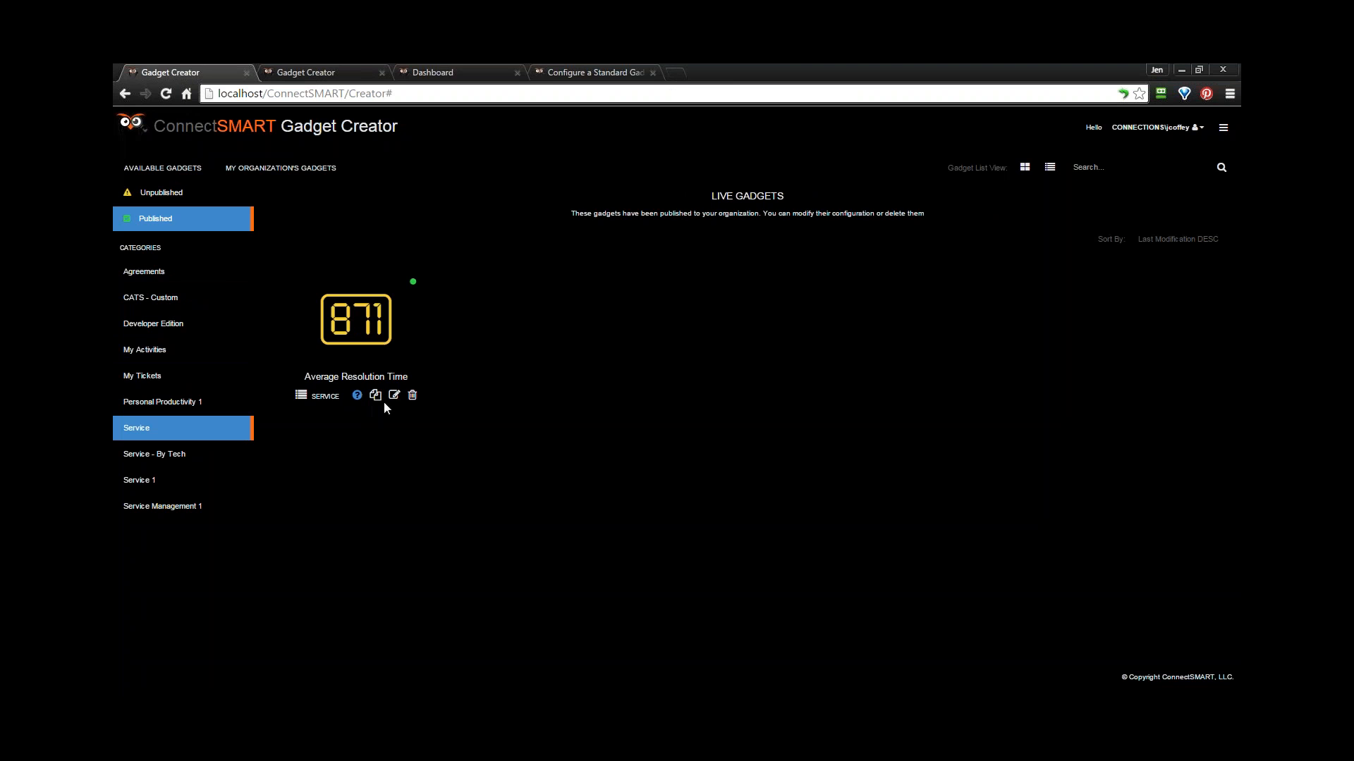
left_click(392, 396)
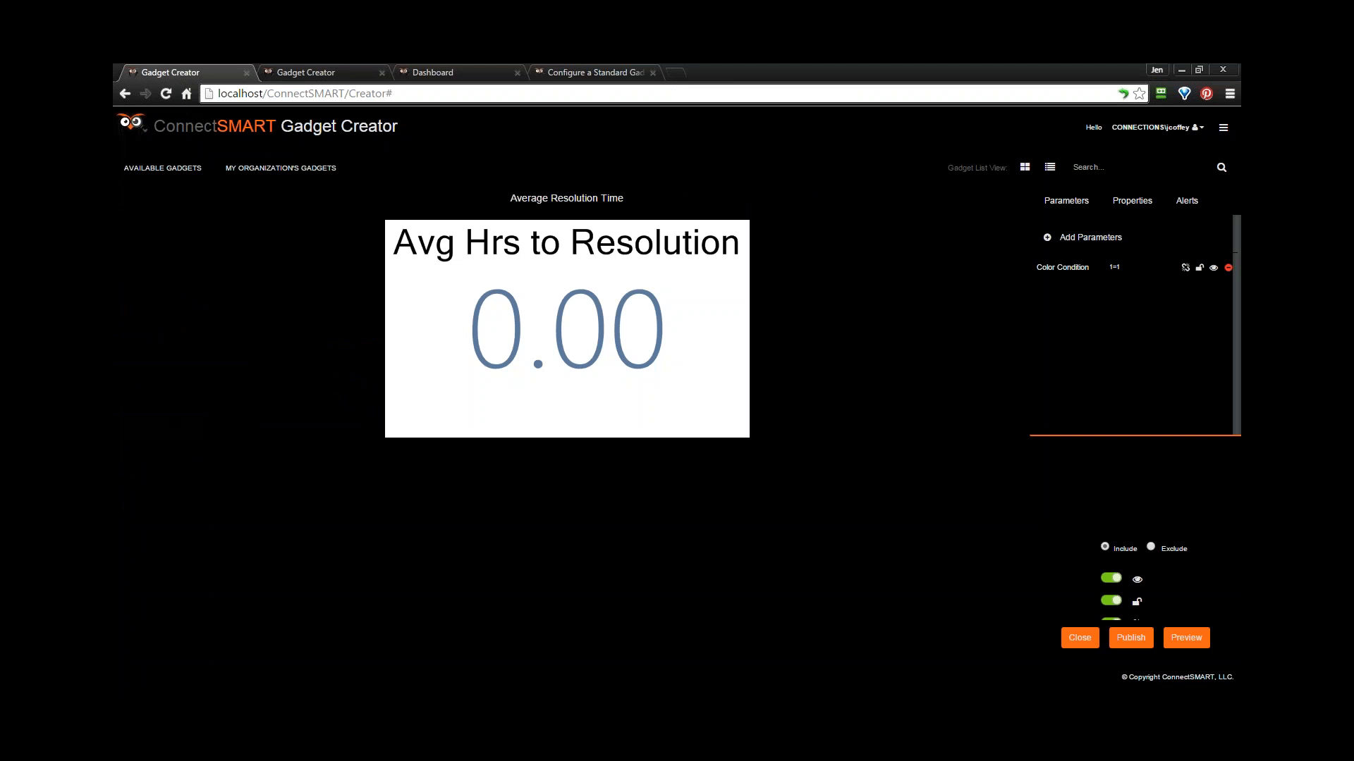
left_click(1132, 201)
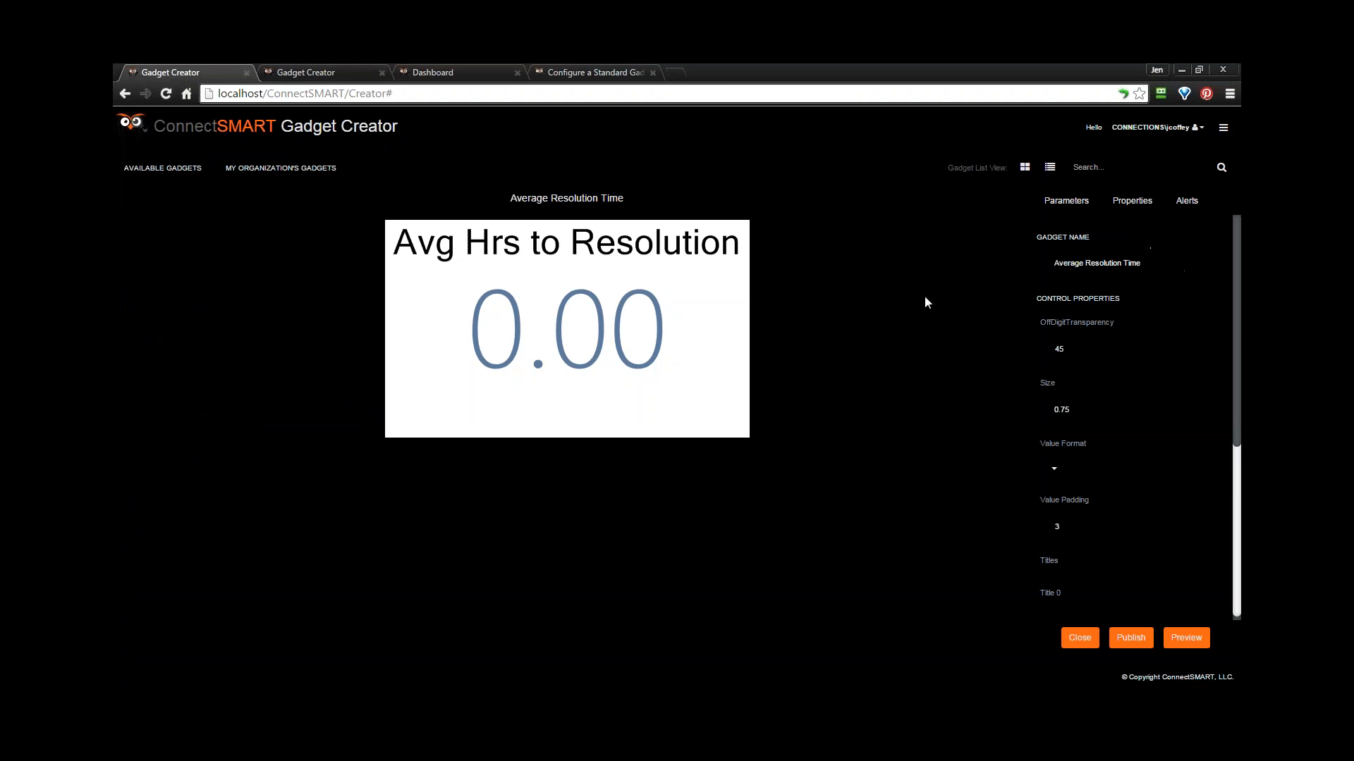
left_click(1157, 266)
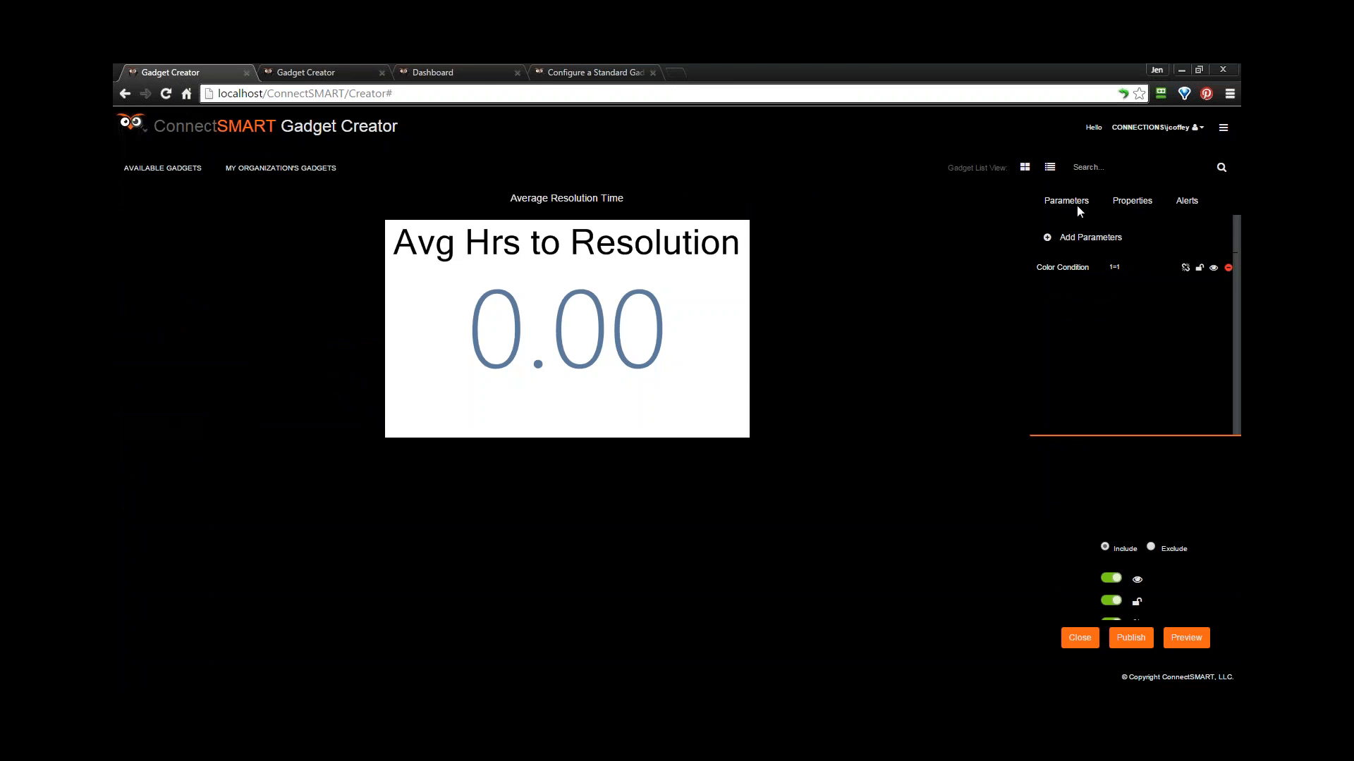
left_click(479, 73)
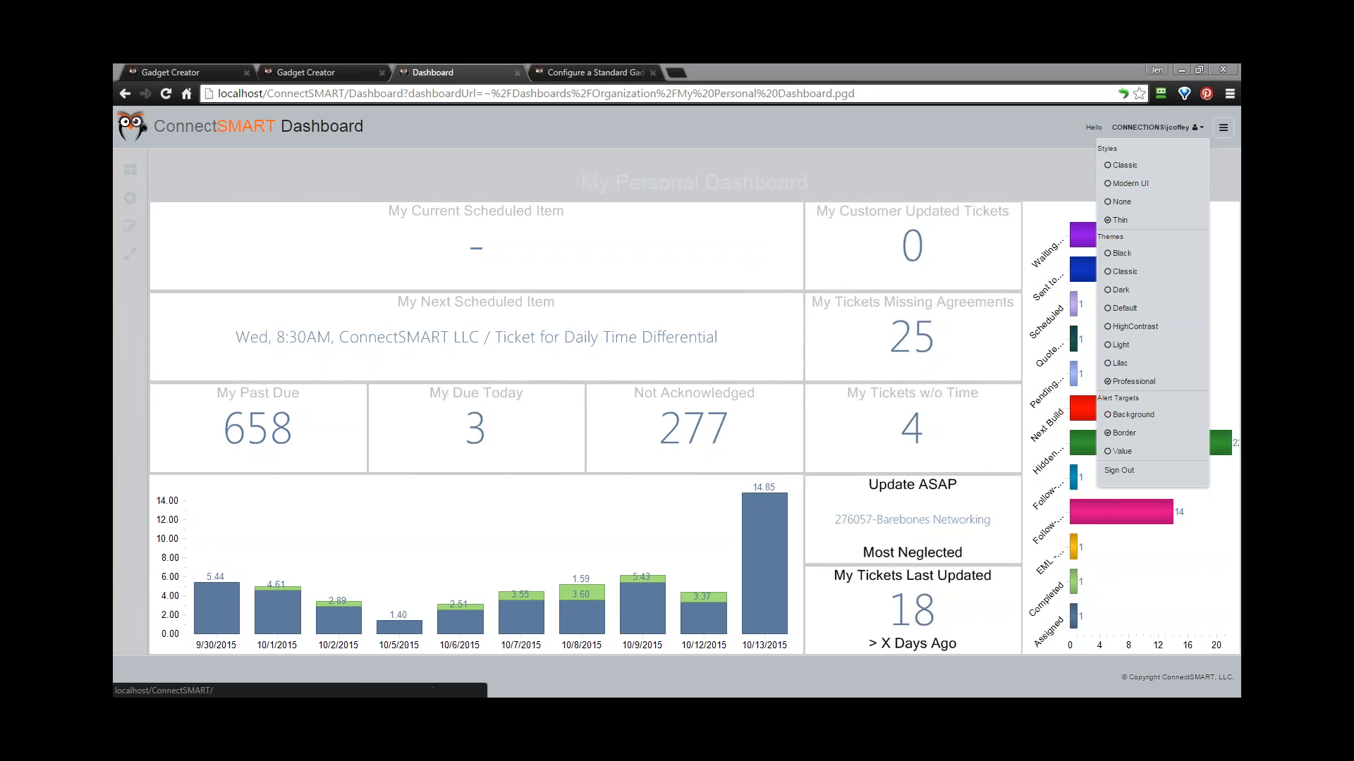
- Skim the Gadget Creator section of the Configure a Standard Gadget documentation page
key("ctrl+Tab")
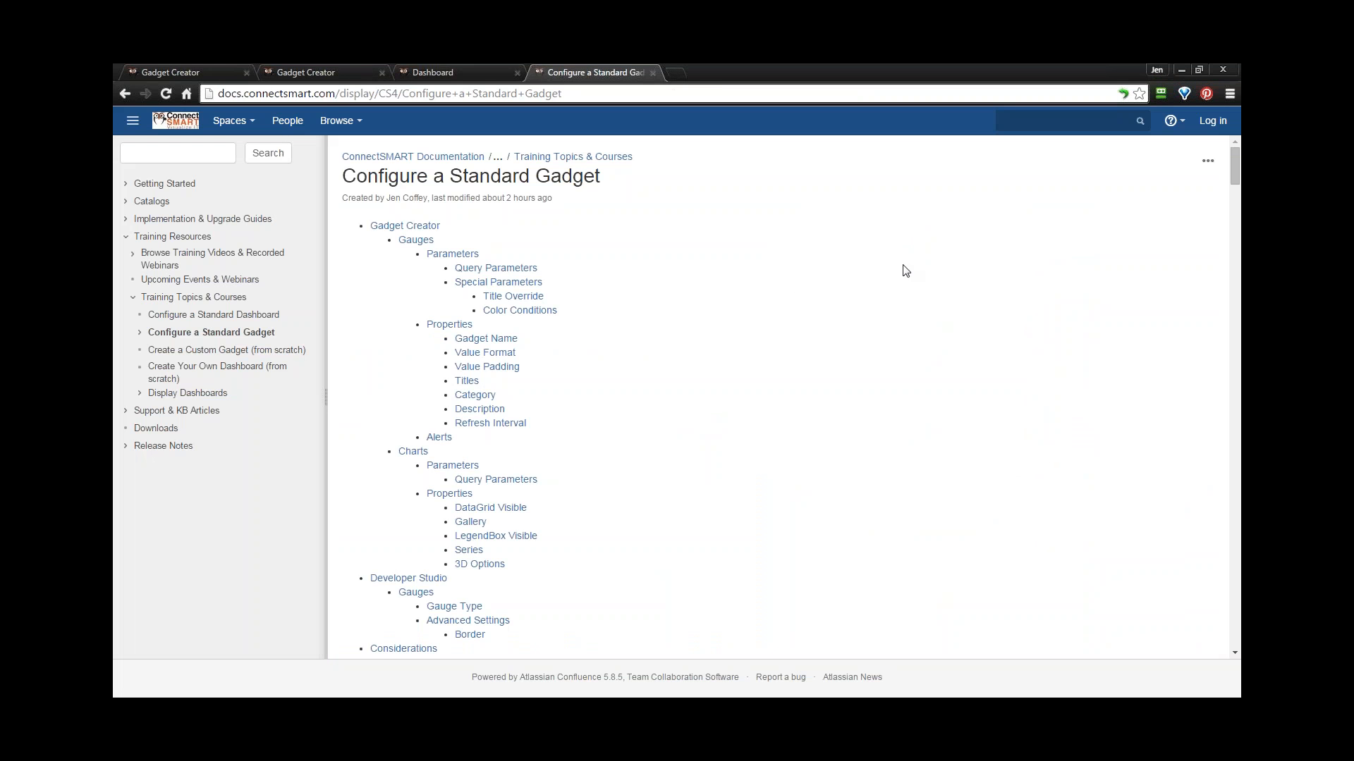
scroll(508, 282, "down", 5)
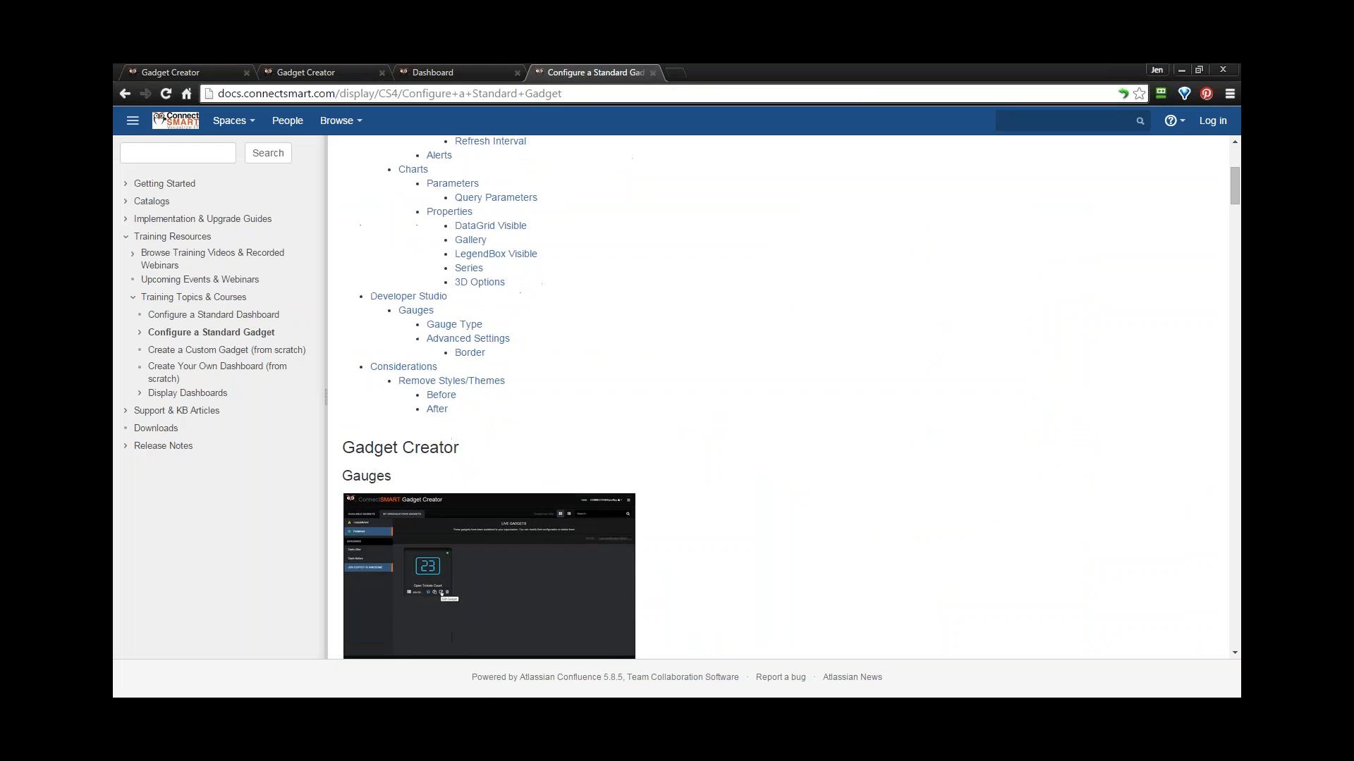
scroll(479, 423, "up", 5)
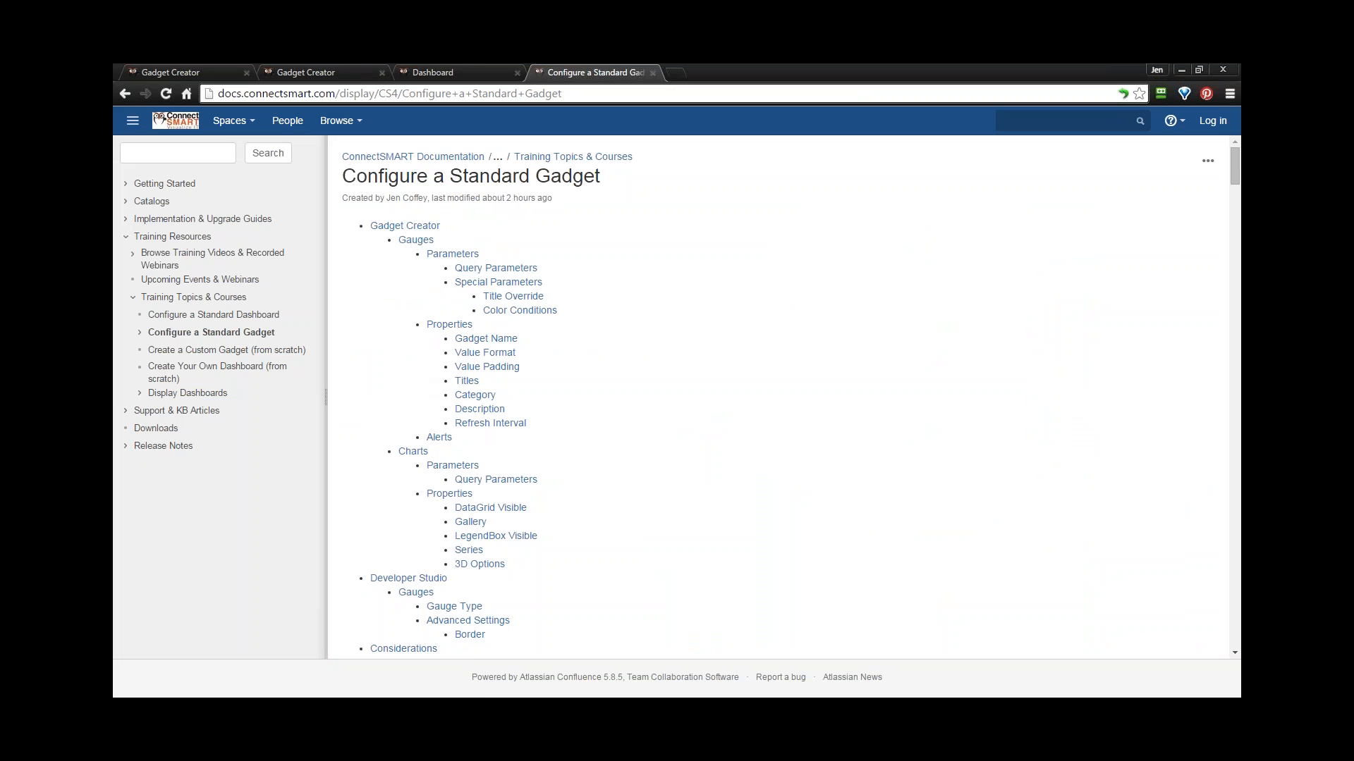
left_click(429, 229)
scroll(761, 423, "down", 15)
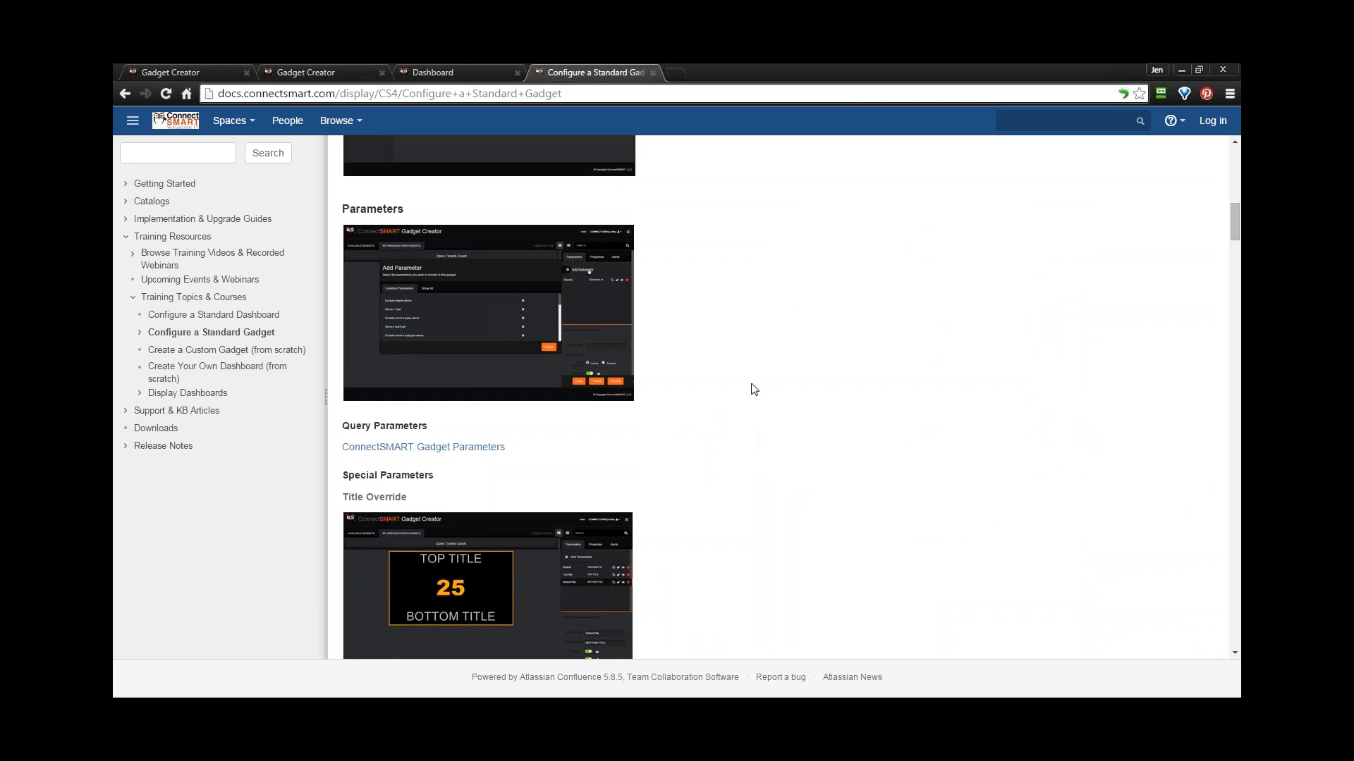
scroll(790, 432, "up", 15)
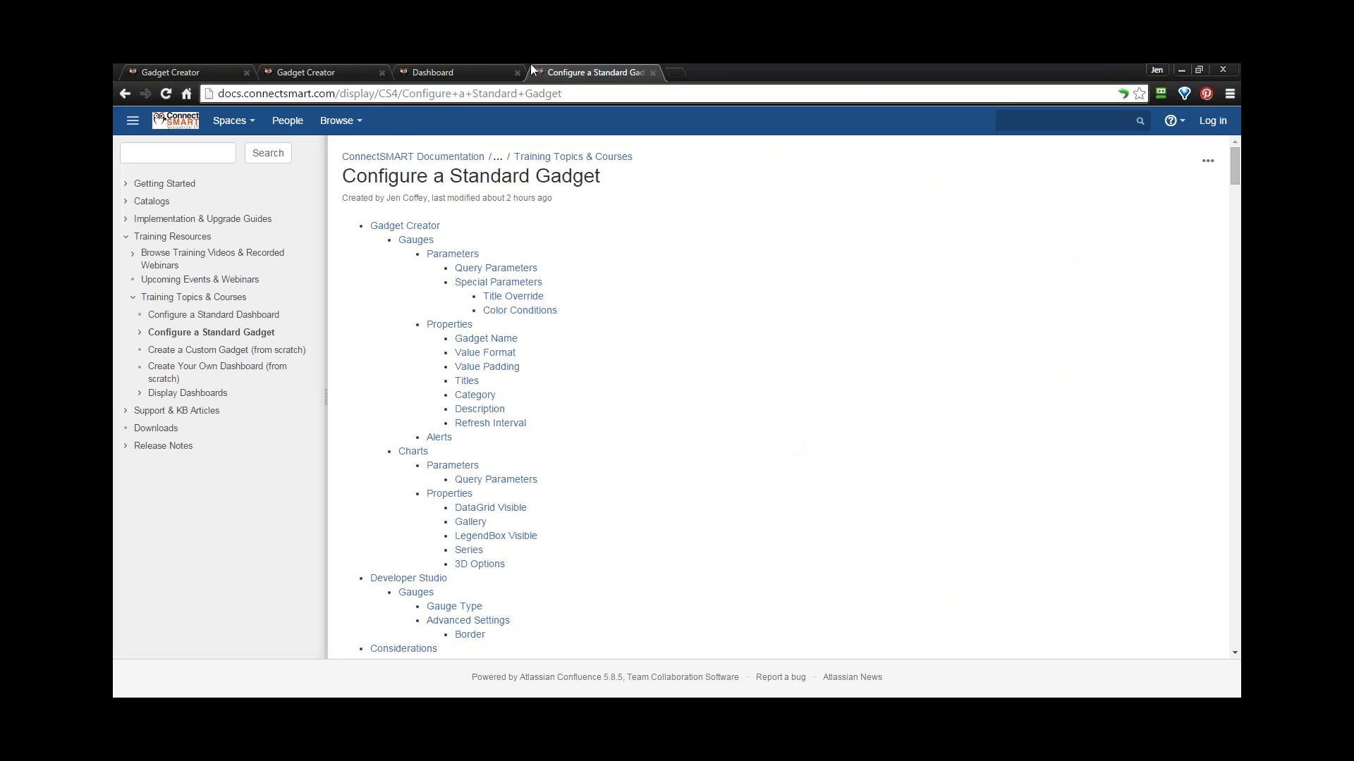
left_click(367, 72)
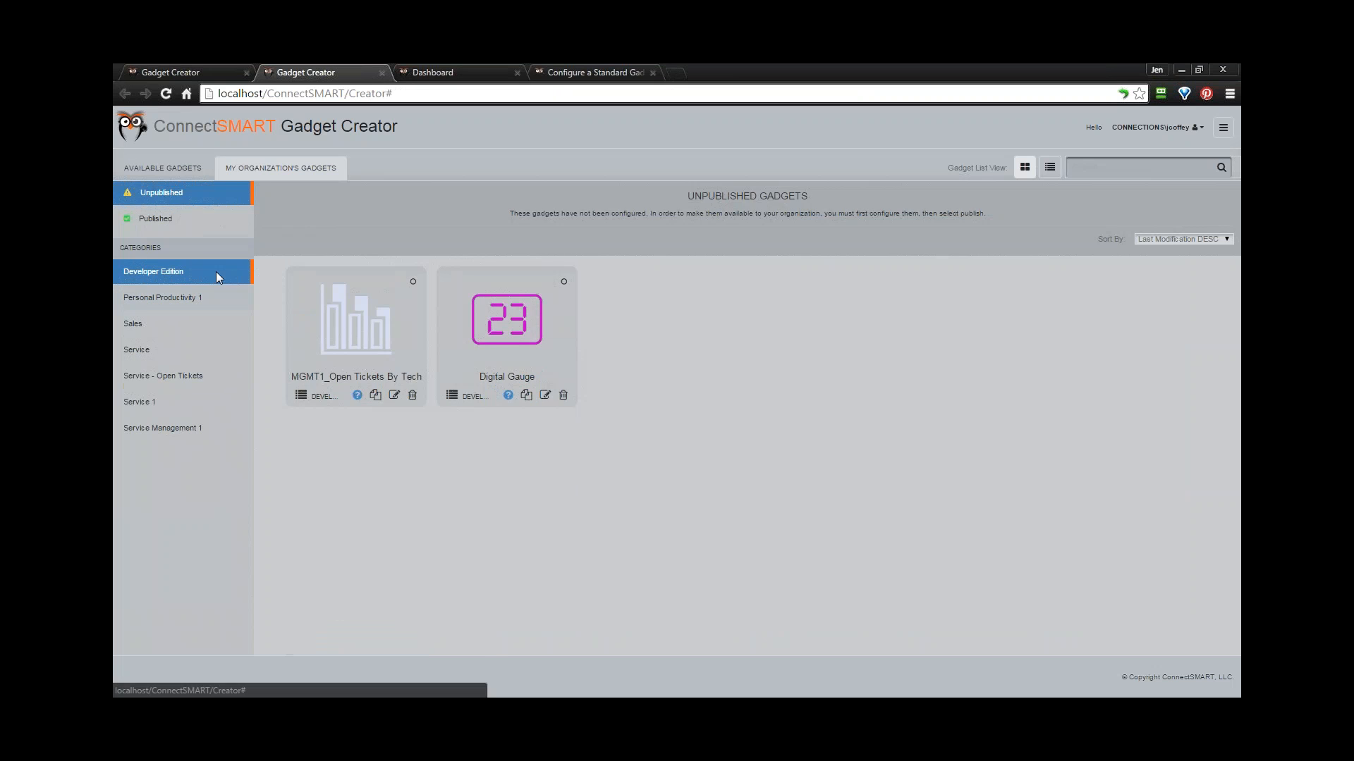
- Open the Add Parameter list and browse both the common and full parameter lists
left_click(184, 224)
left_click(171, 71)
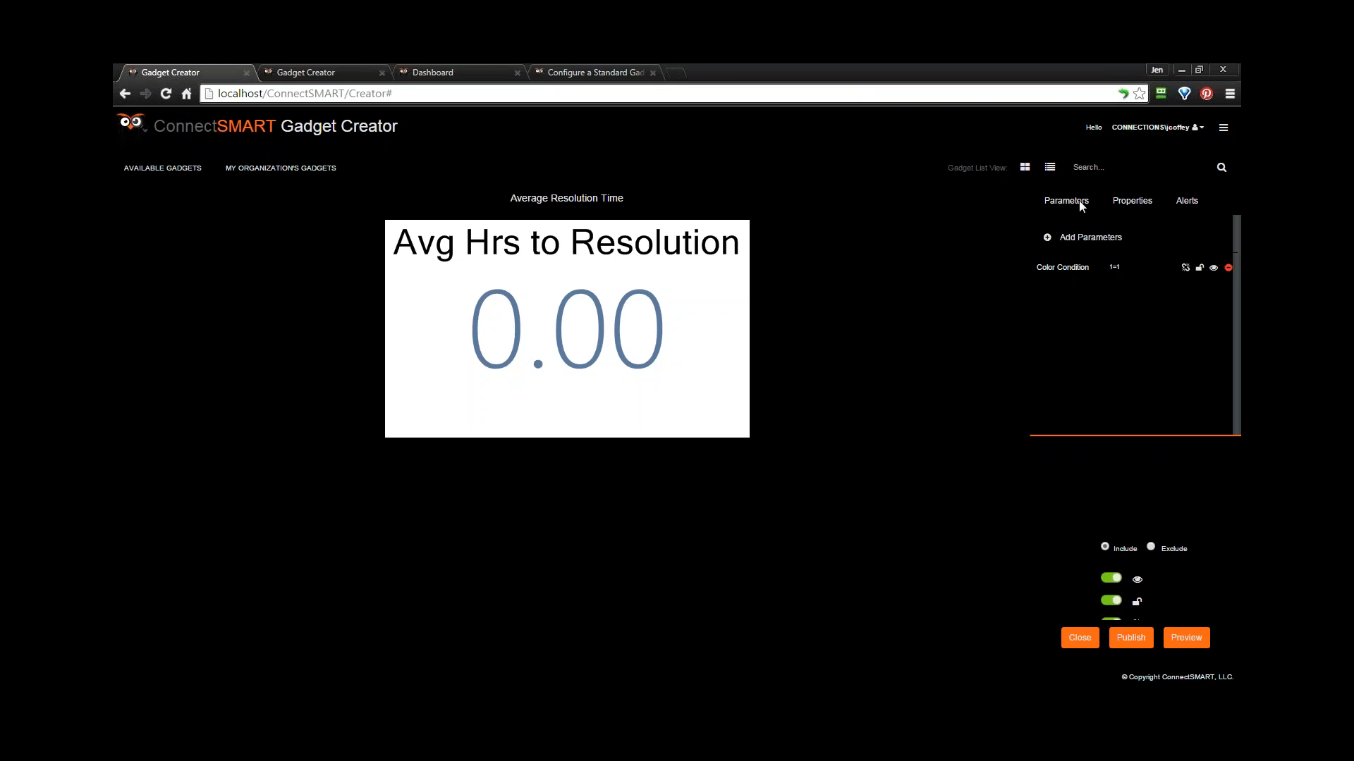
left_click(1090, 237)
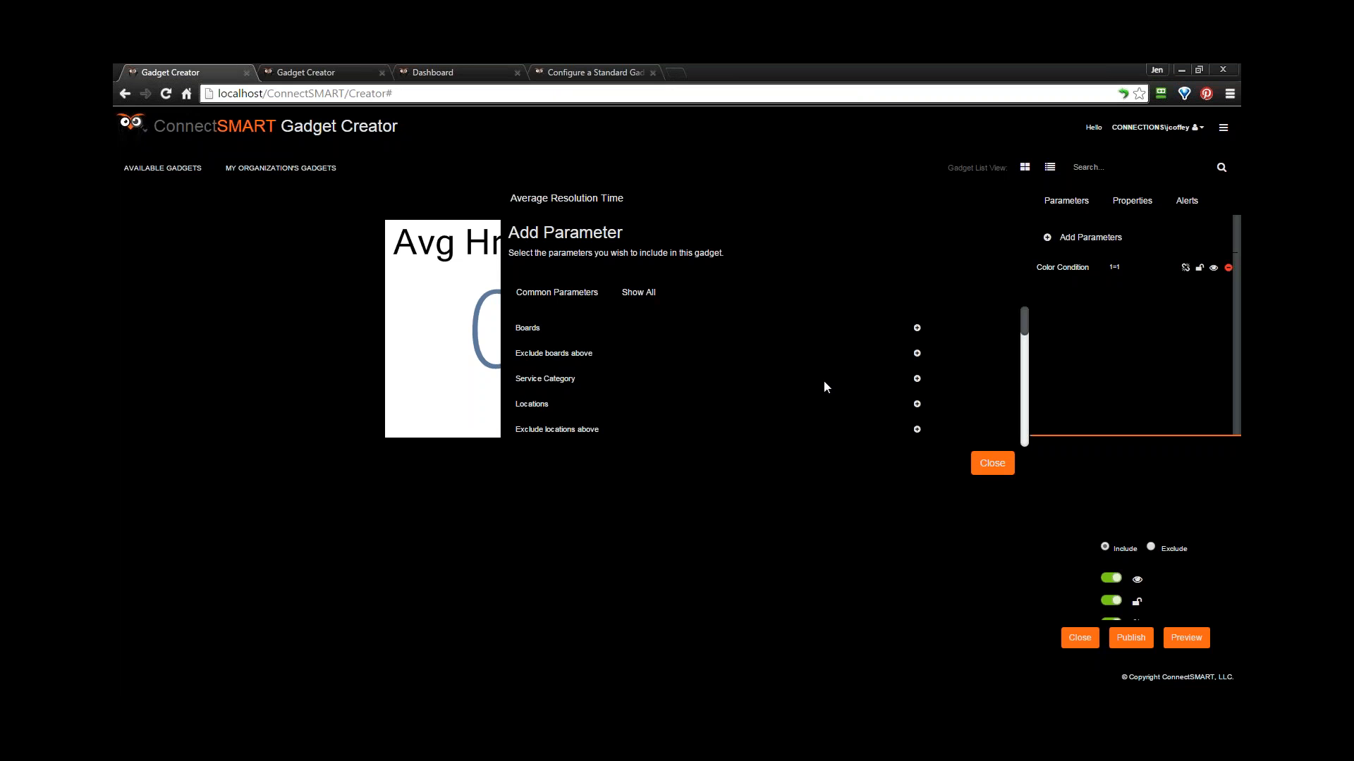
scroll(825, 386, "down", 5)
scroll(722, 374, "up", 5)
left_click(566, 294)
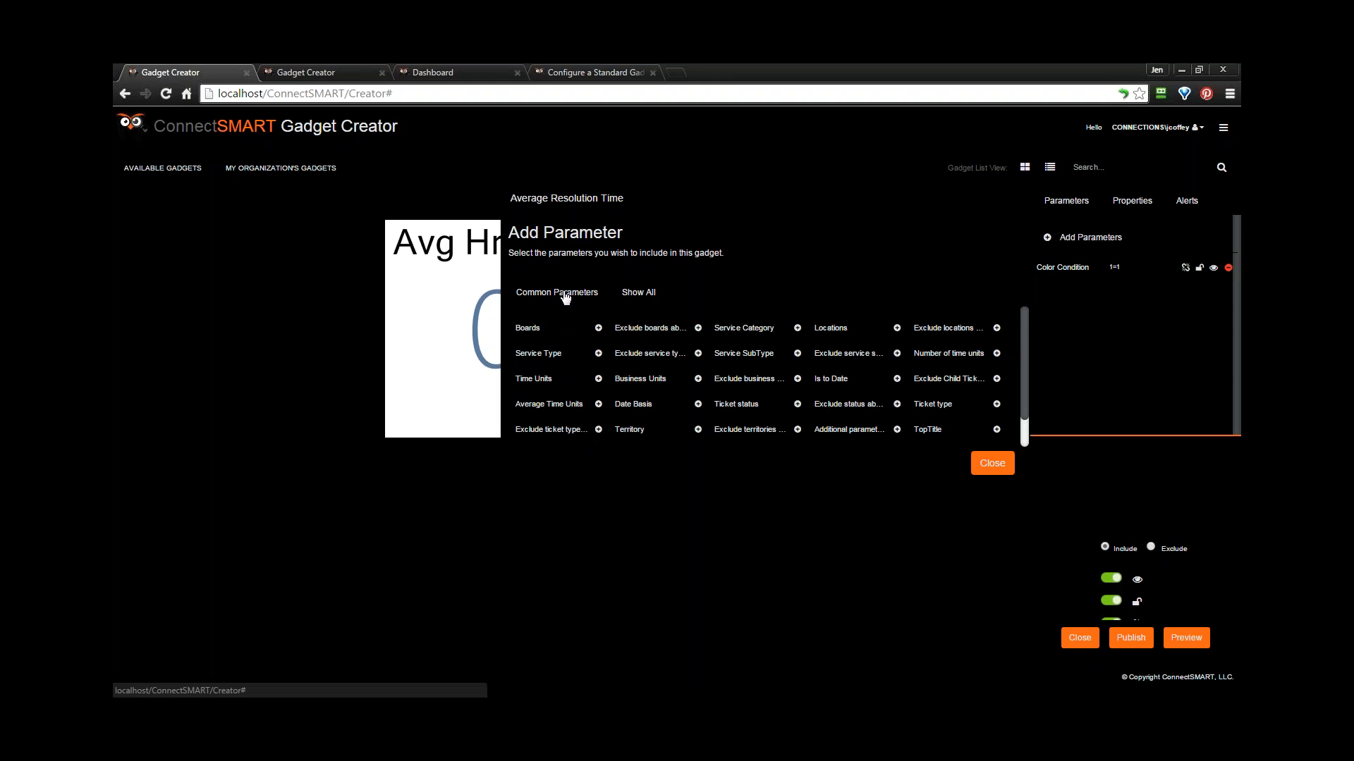
left_click(622, 294)
scroll(586, 392, "down", 5)
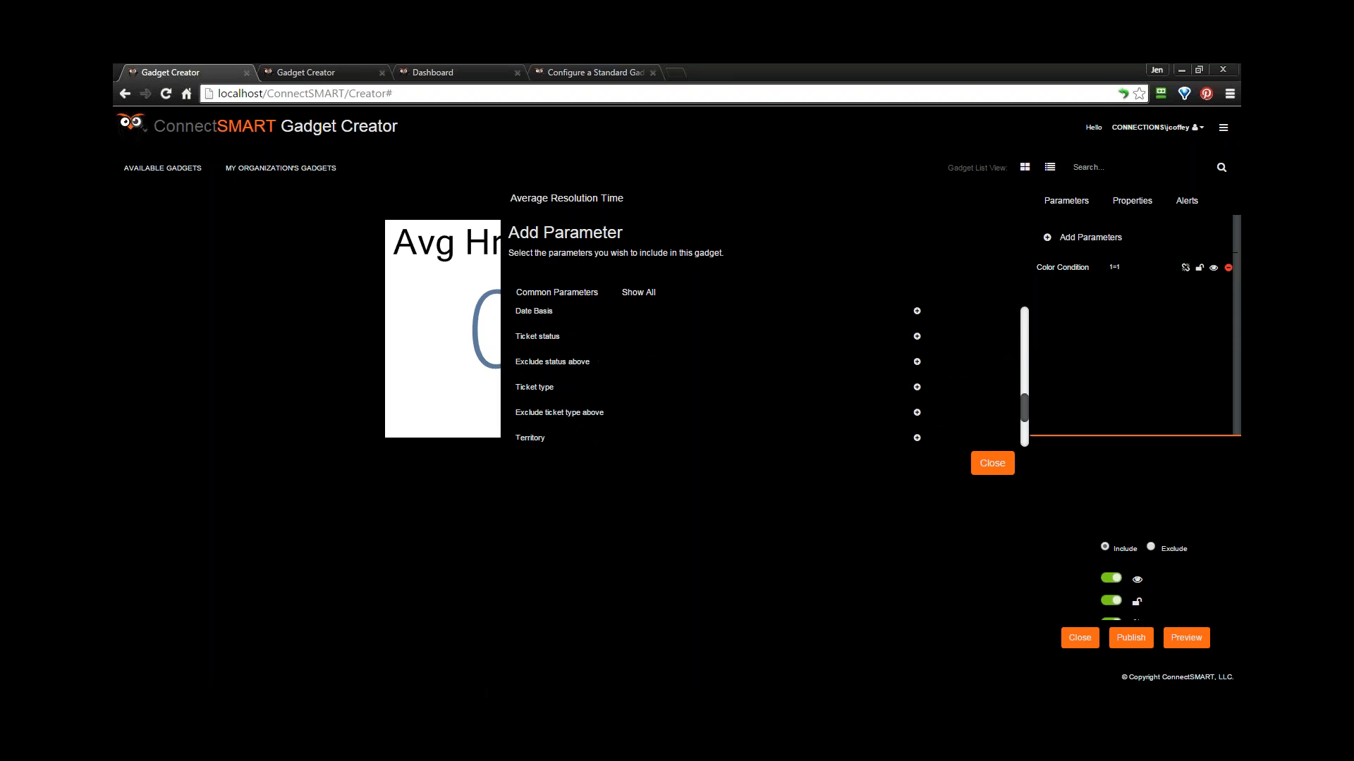
scroll(590, 408, "down", 2)
left_click(568, 293)
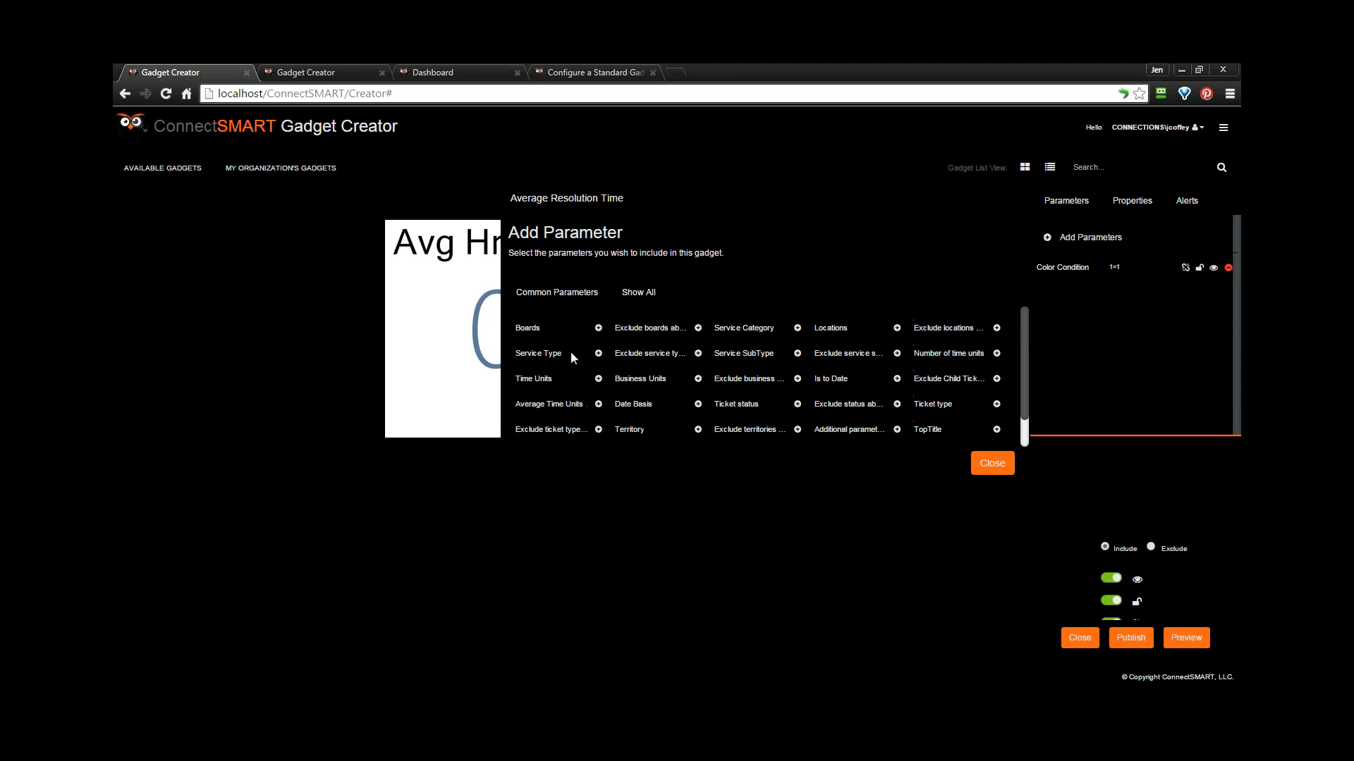
scroll(654, 374, "down", 1)
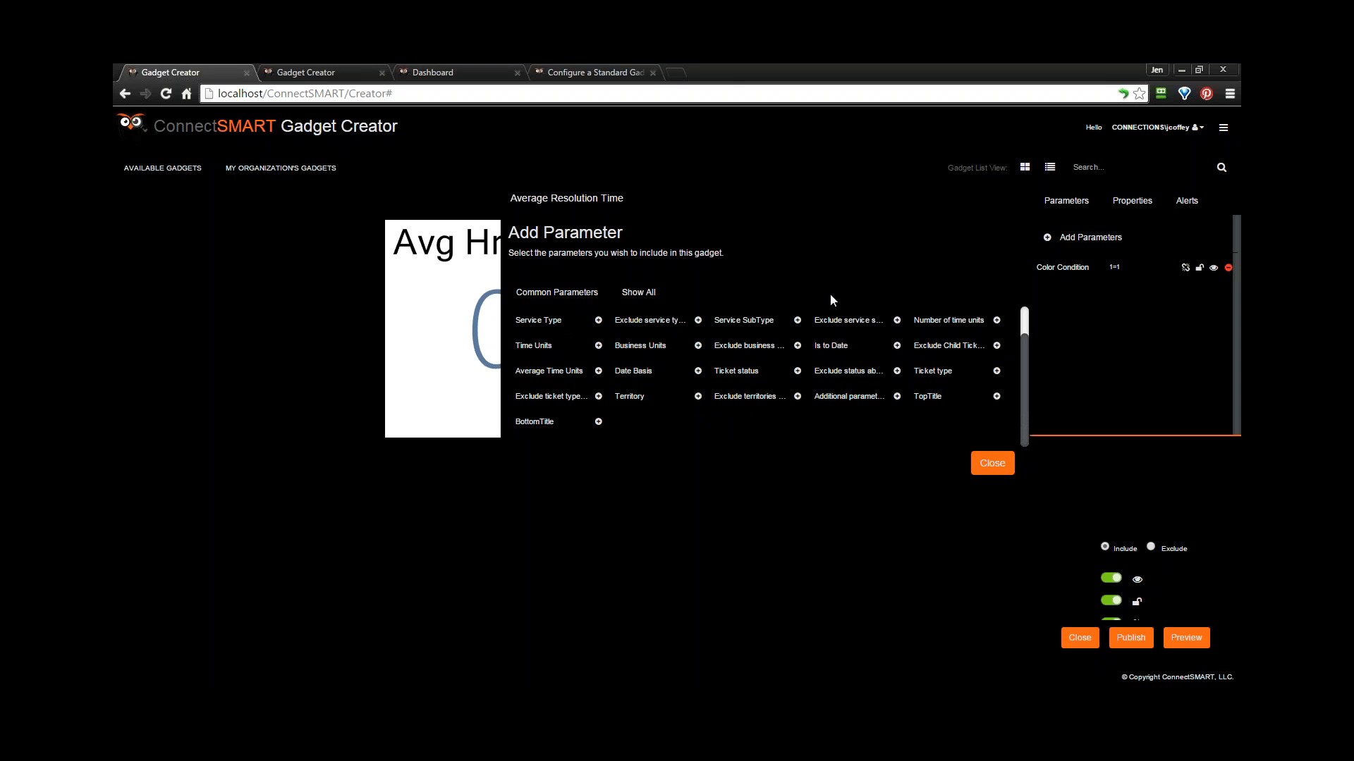
scroll(574, 327, "up", 1)
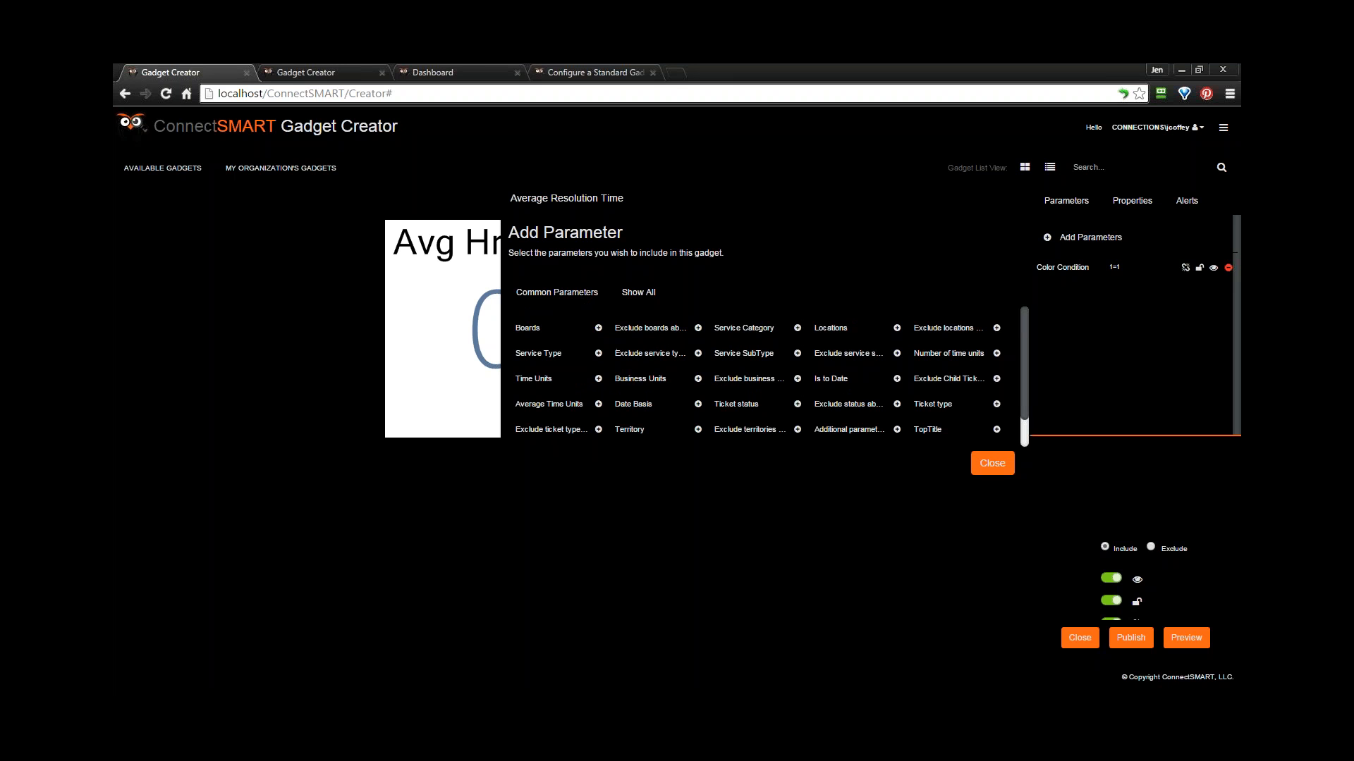
scroll(687, 379, "down", 1)
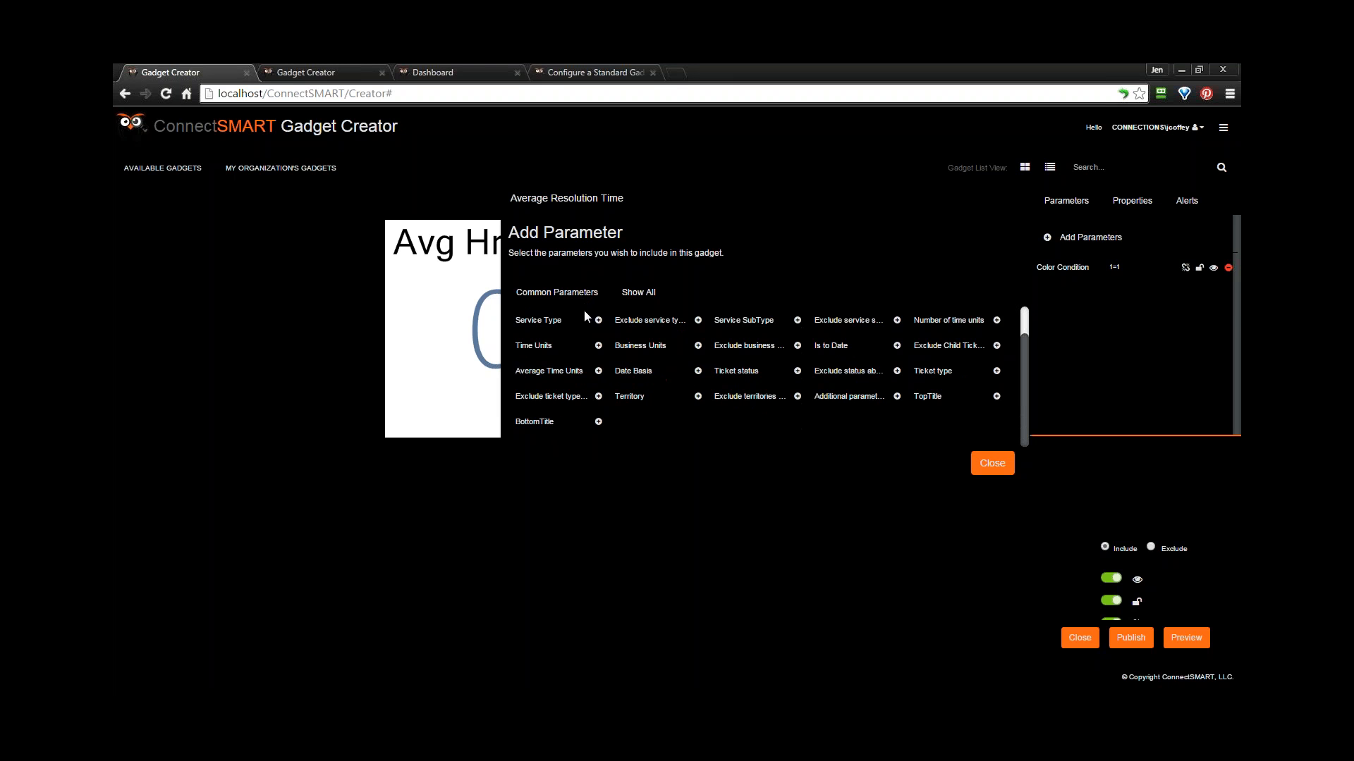
- Add the TopTitle and BottomTitle parameters from the full list and close the picker
left_click(630, 297)
left_click(996, 396)
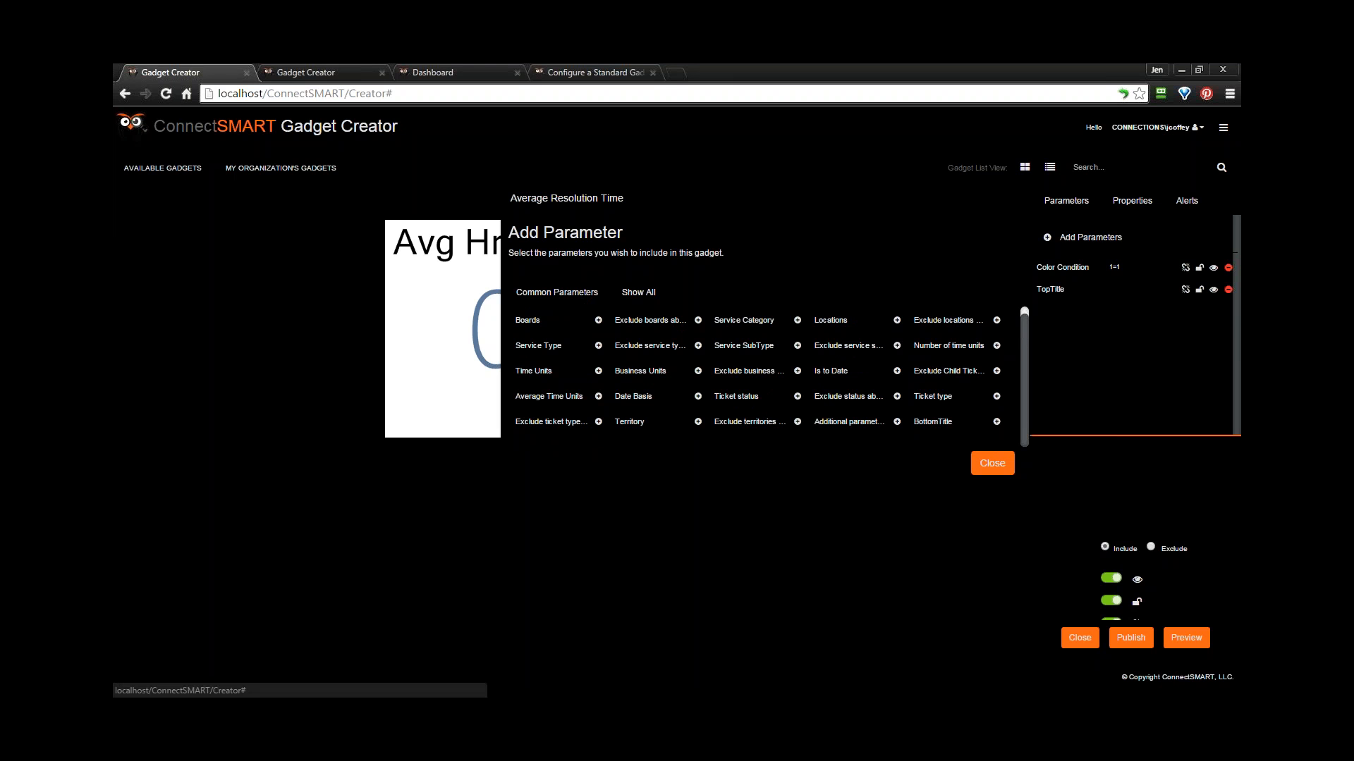
left_click(996, 422)
left_click(1108, 291)
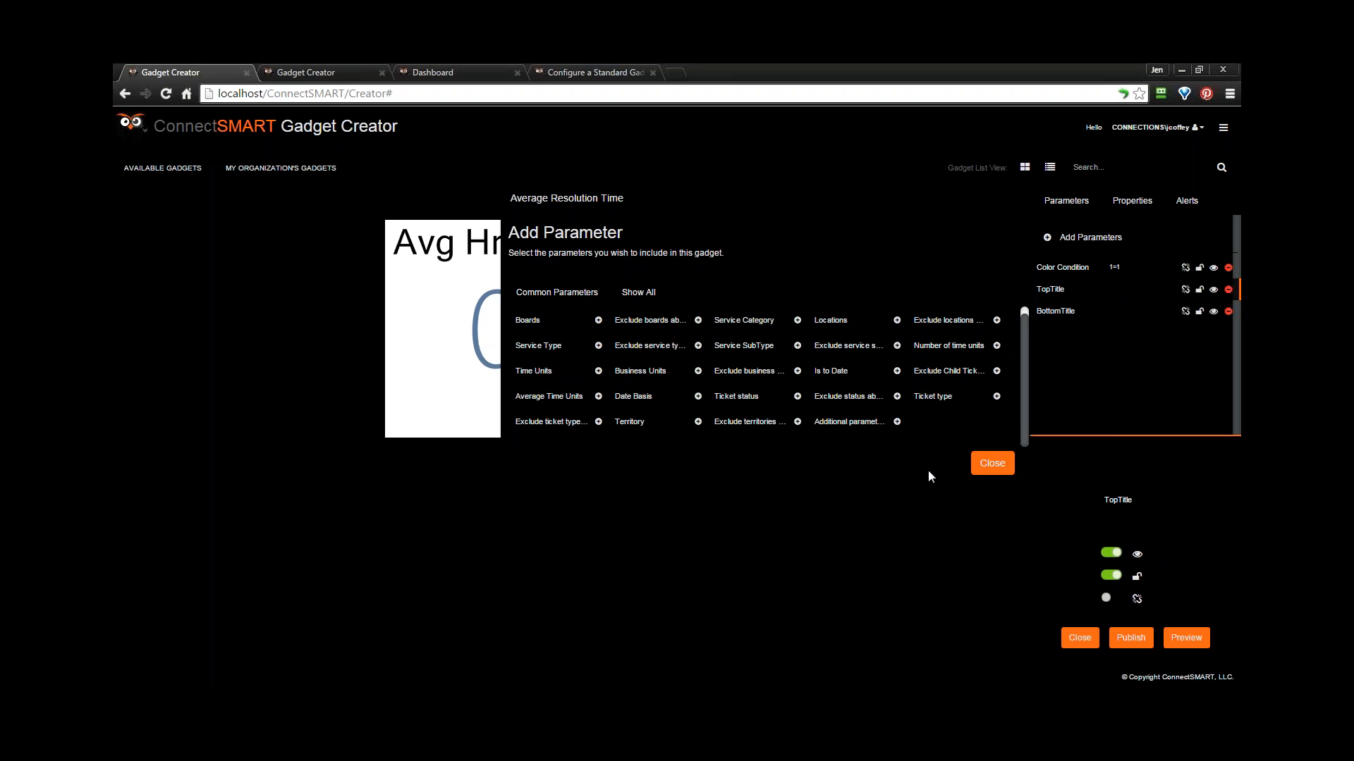
left_click(992, 463)
left_click(1132, 201)
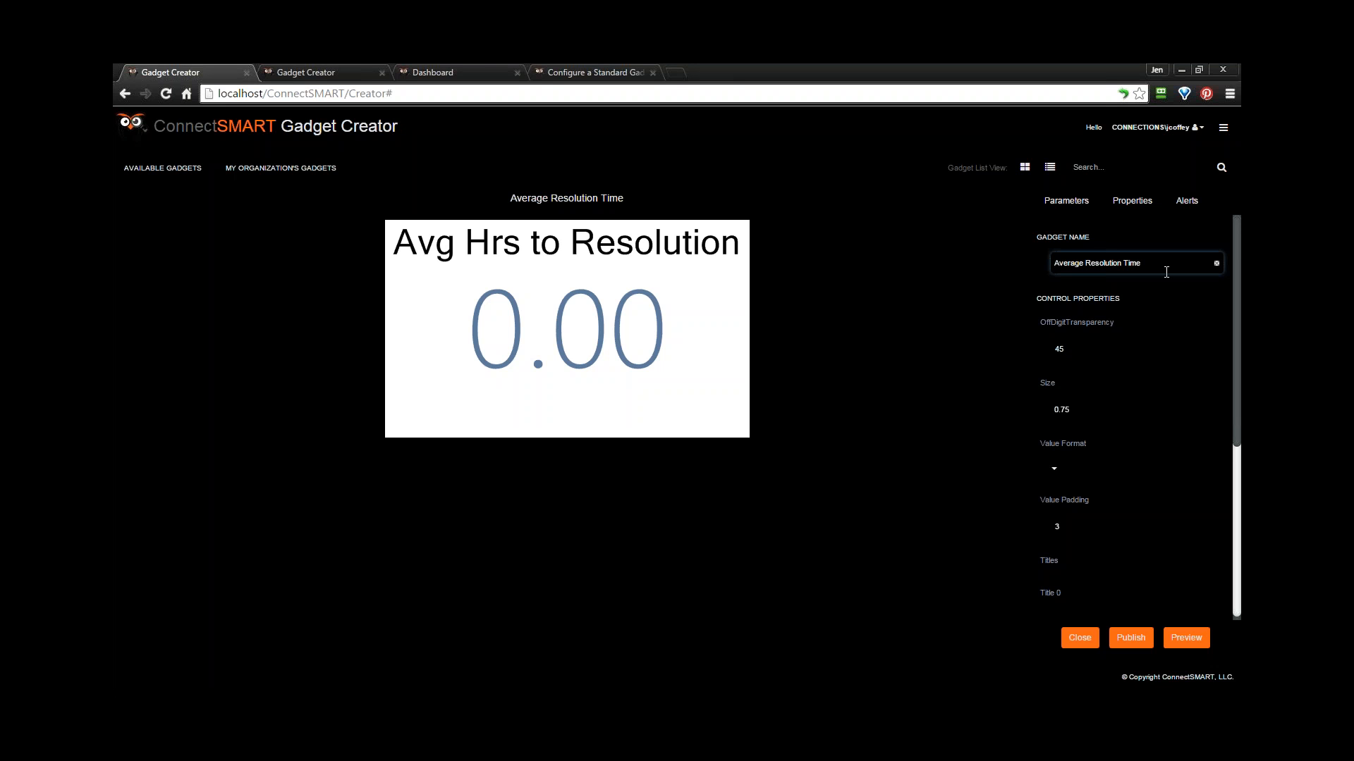
- Append 'Help Desk' so the gadget is named Average Resolution Time - Help Desk
type("Help Desk")
key("Tab")
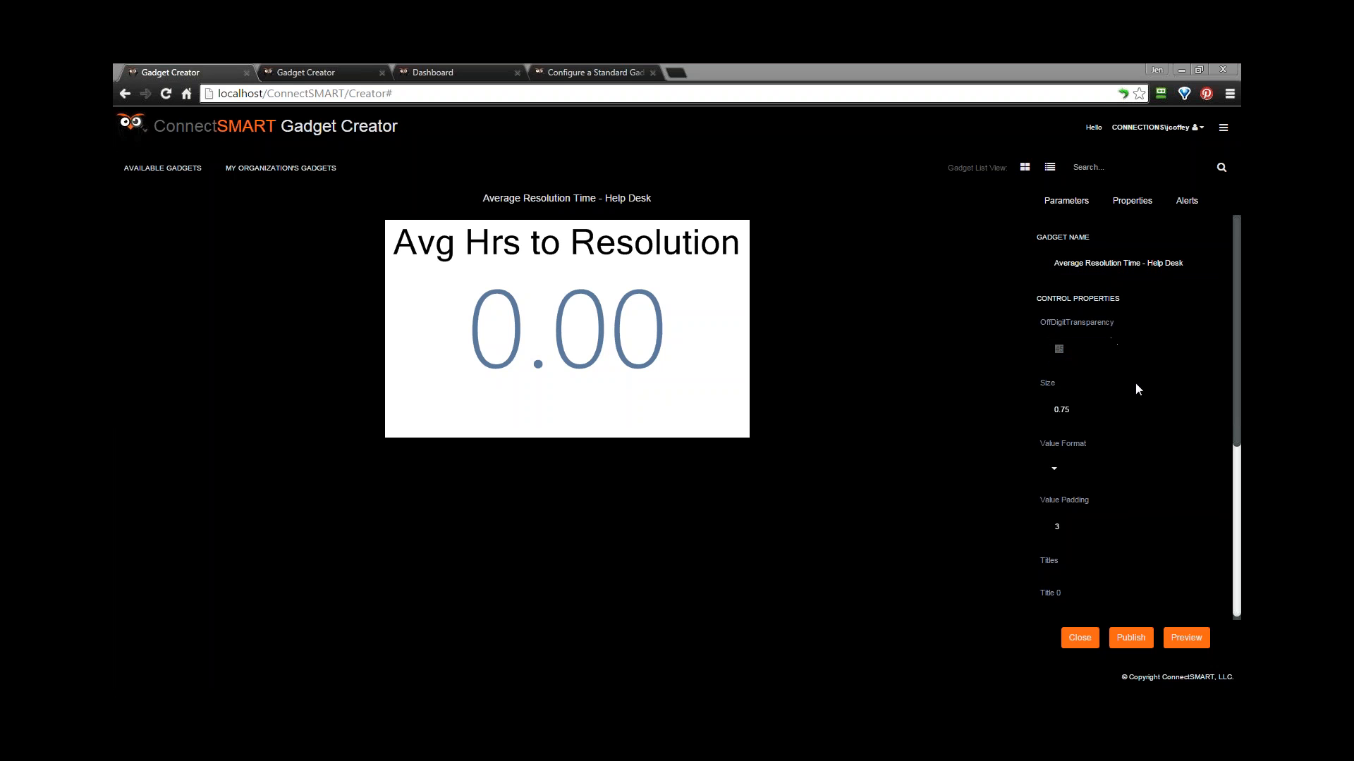
left_click(1148, 405)
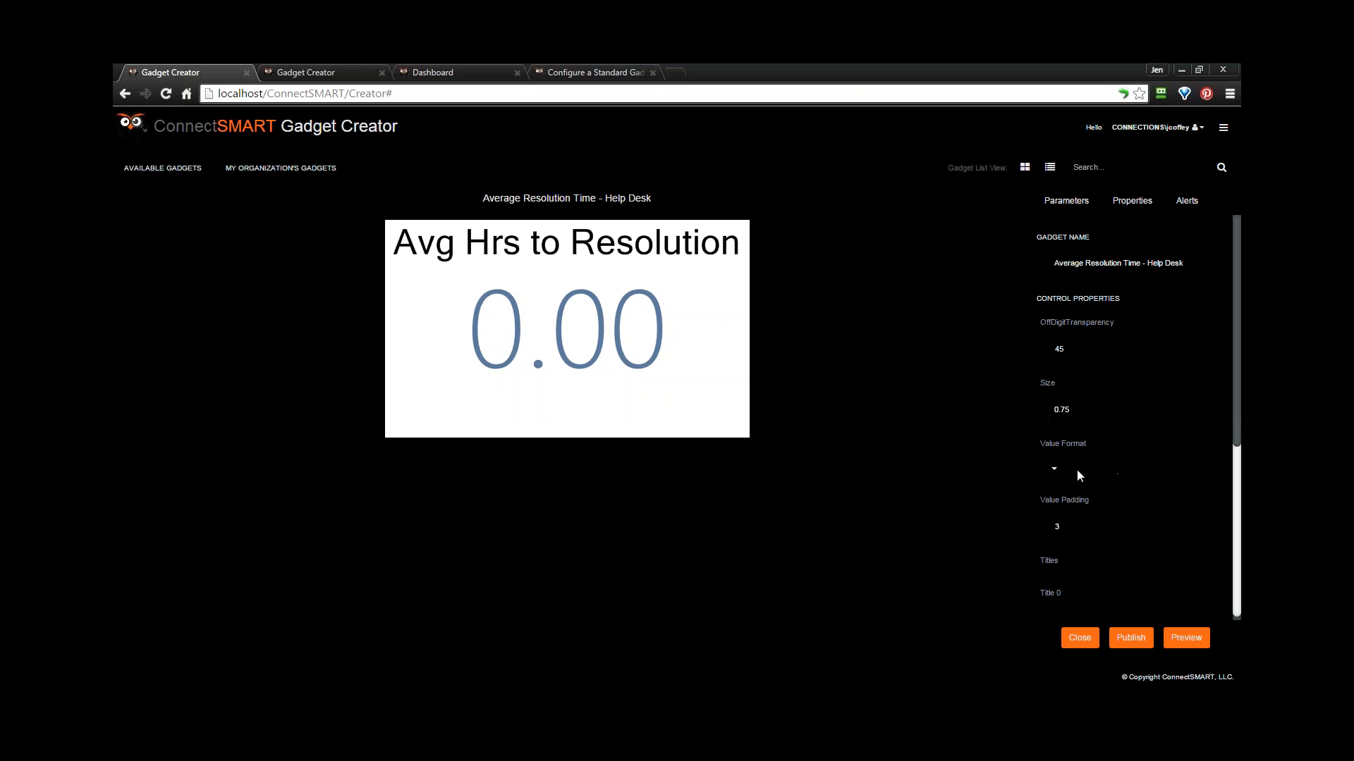
- Try the C ($0.00), F (0.00) and # value formats on the gadget
left_click(1053, 468)
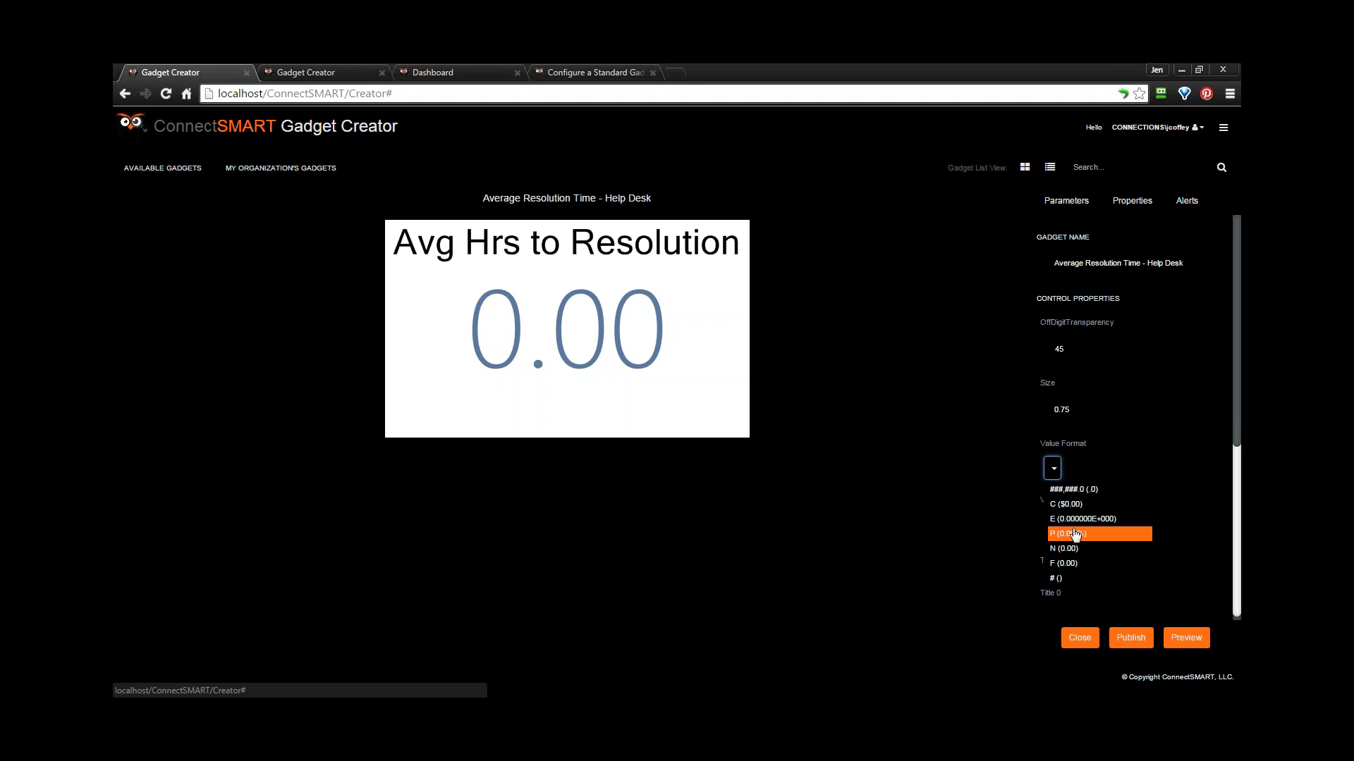
left_click(1086, 505)
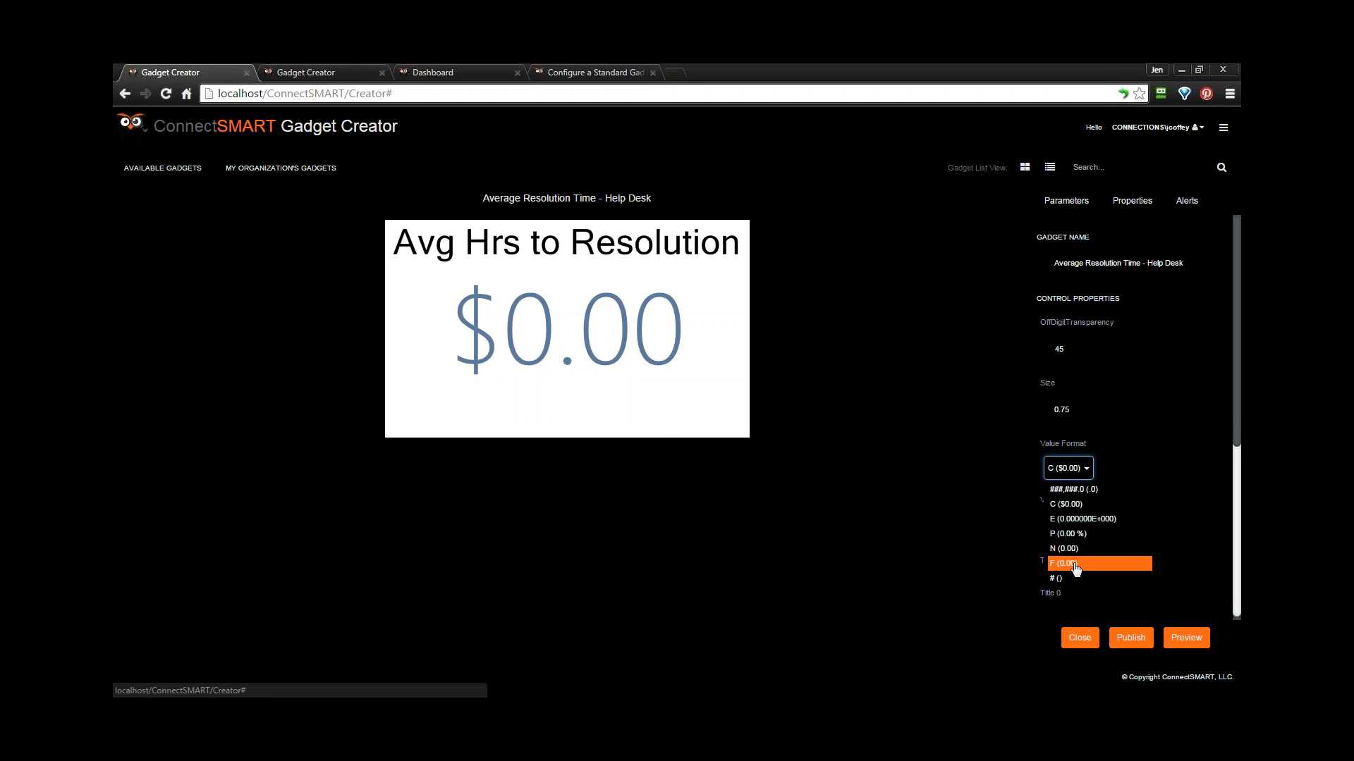
left_click(1063, 564)
left_click(1065, 469)
left_click(1071, 580)
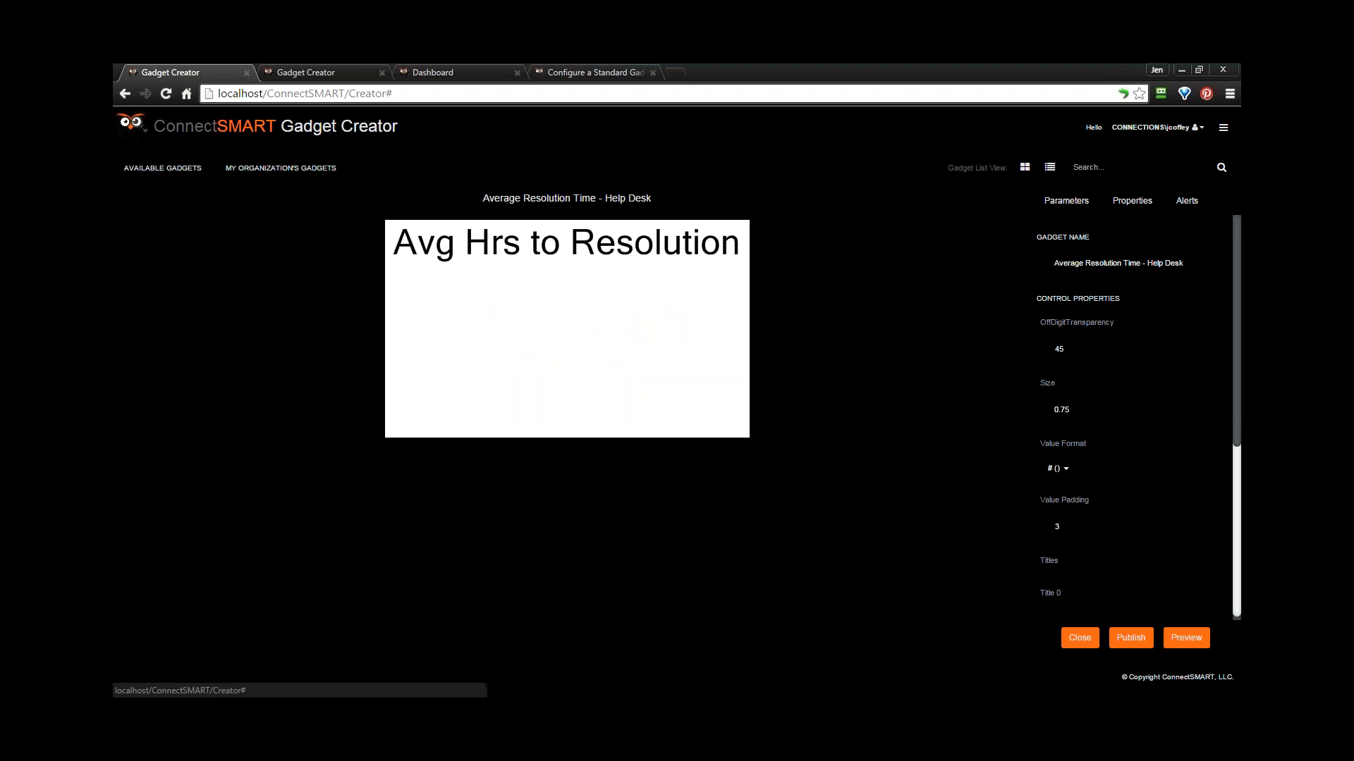
left_click(1061, 468)
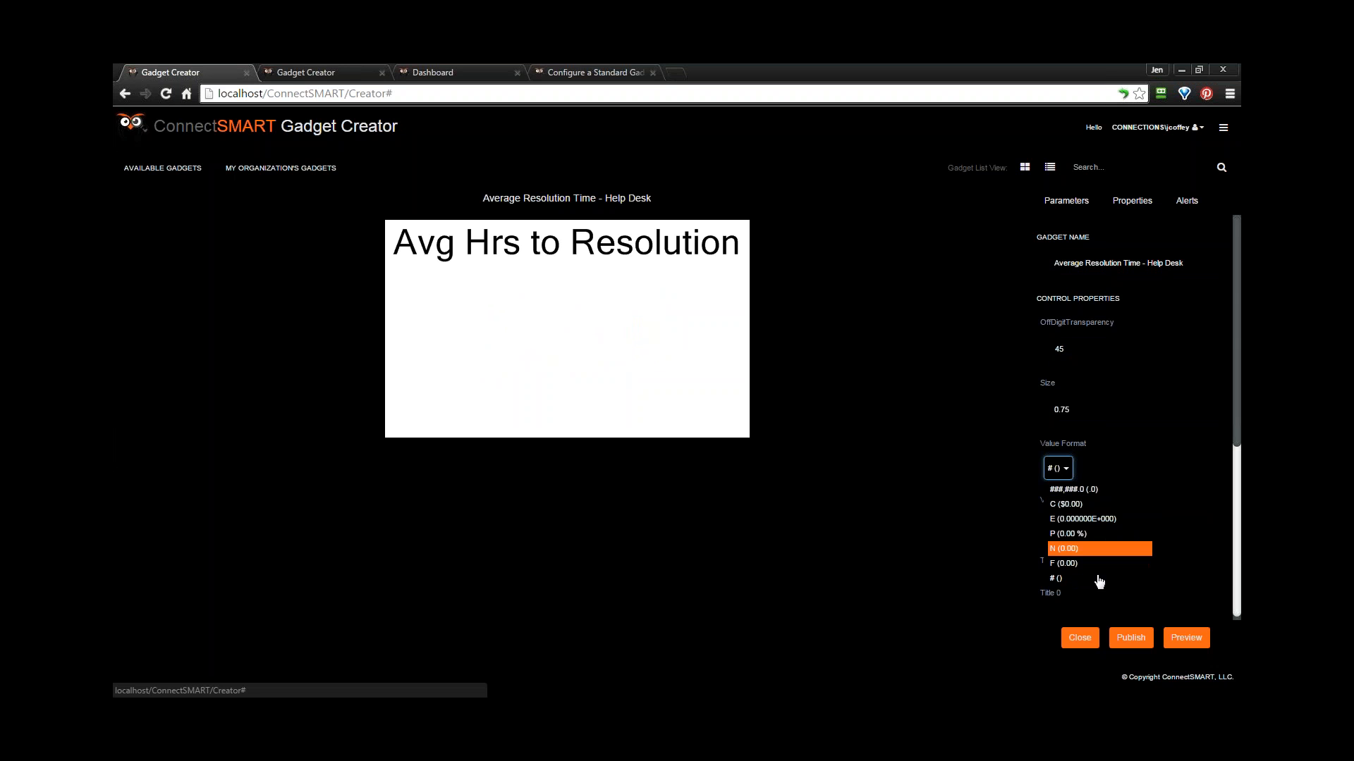
scroll(1078, 586, "down", 3)
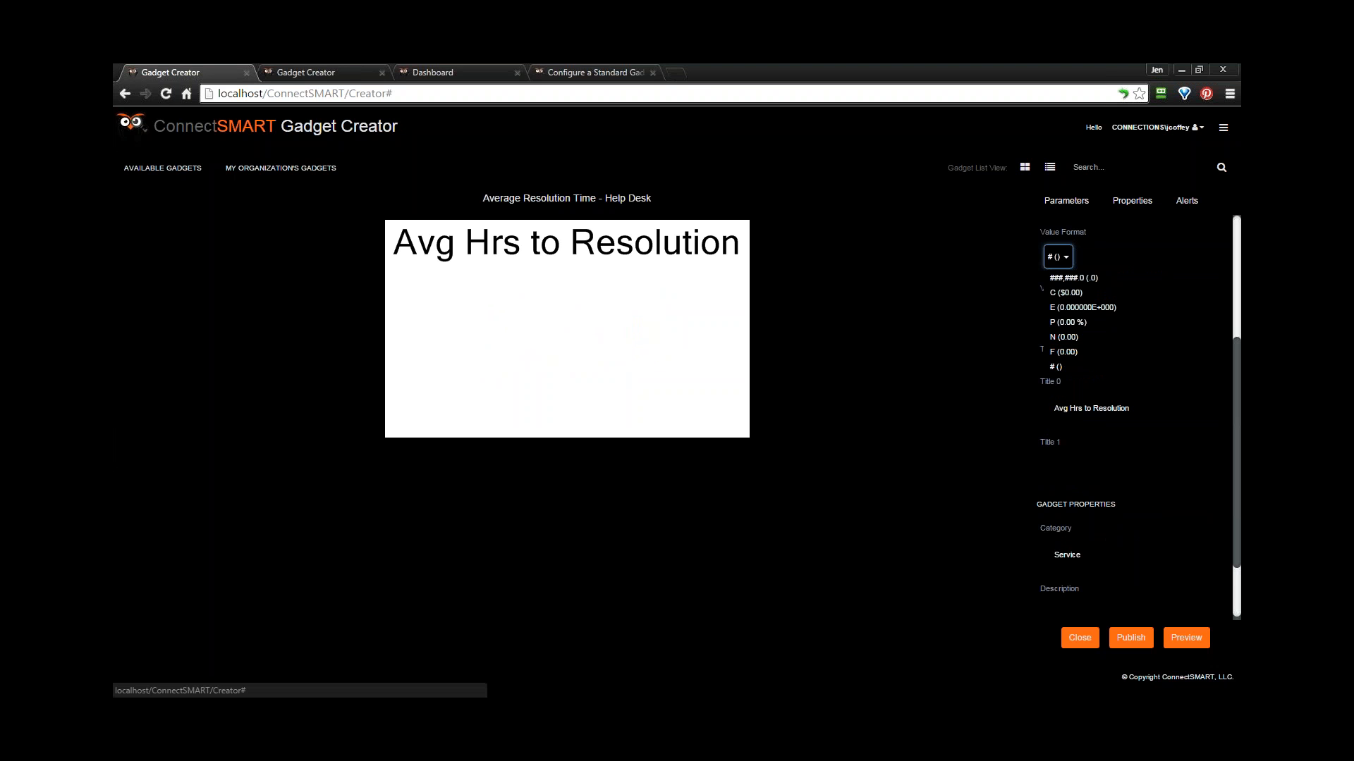
left_click(1086, 367)
- After briefly trying N (0.00), settle on the ###,###.0 (.0) value format
left_click(1057, 257)
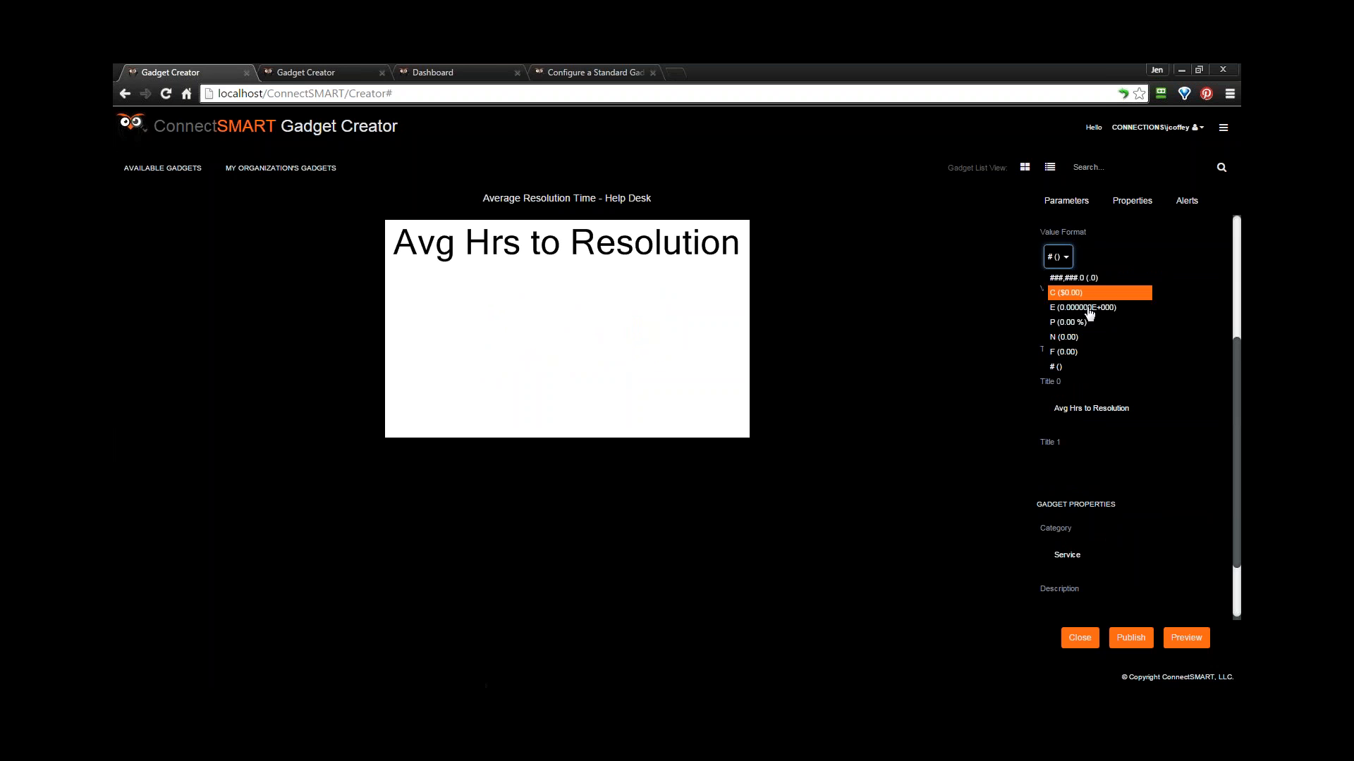
scroll(1072, 331, "up", 2)
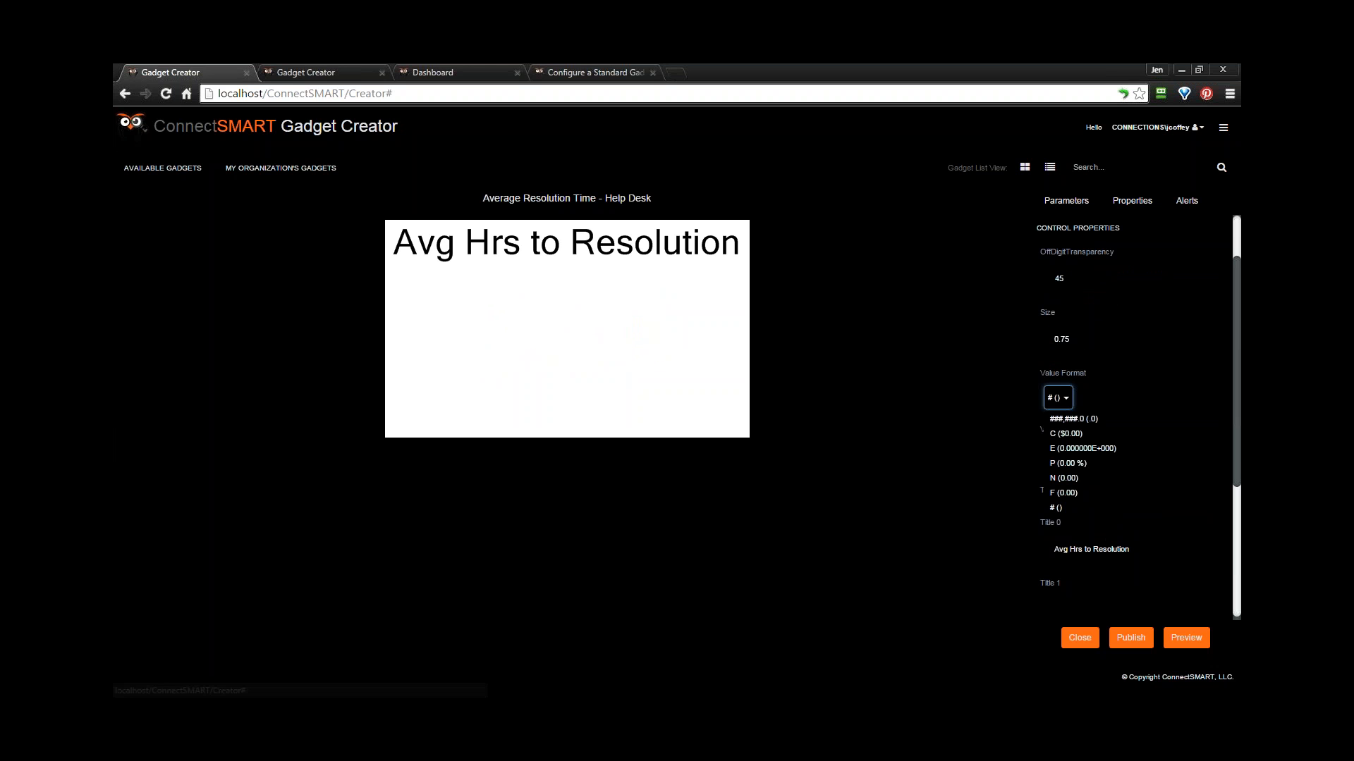
left_click(1066, 478)
left_click(1075, 399)
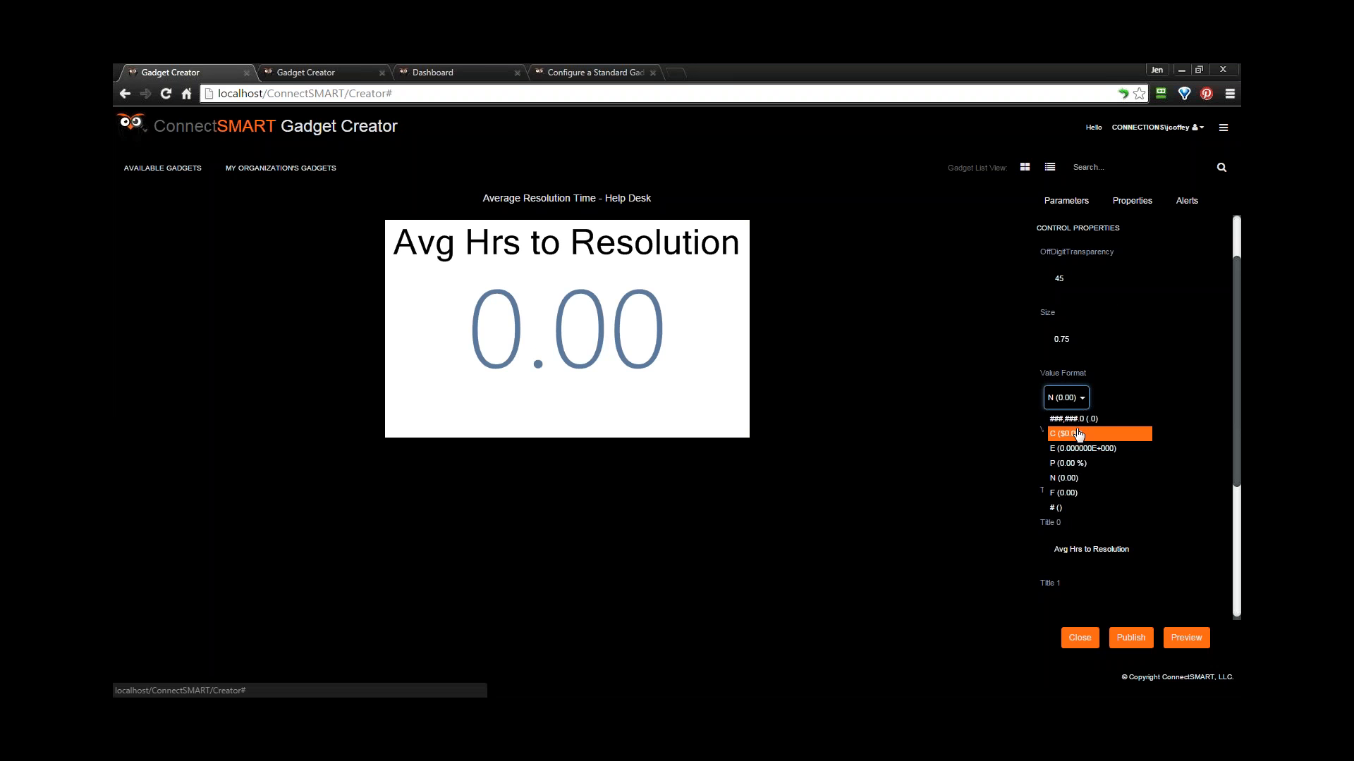
left_click(1073, 419)
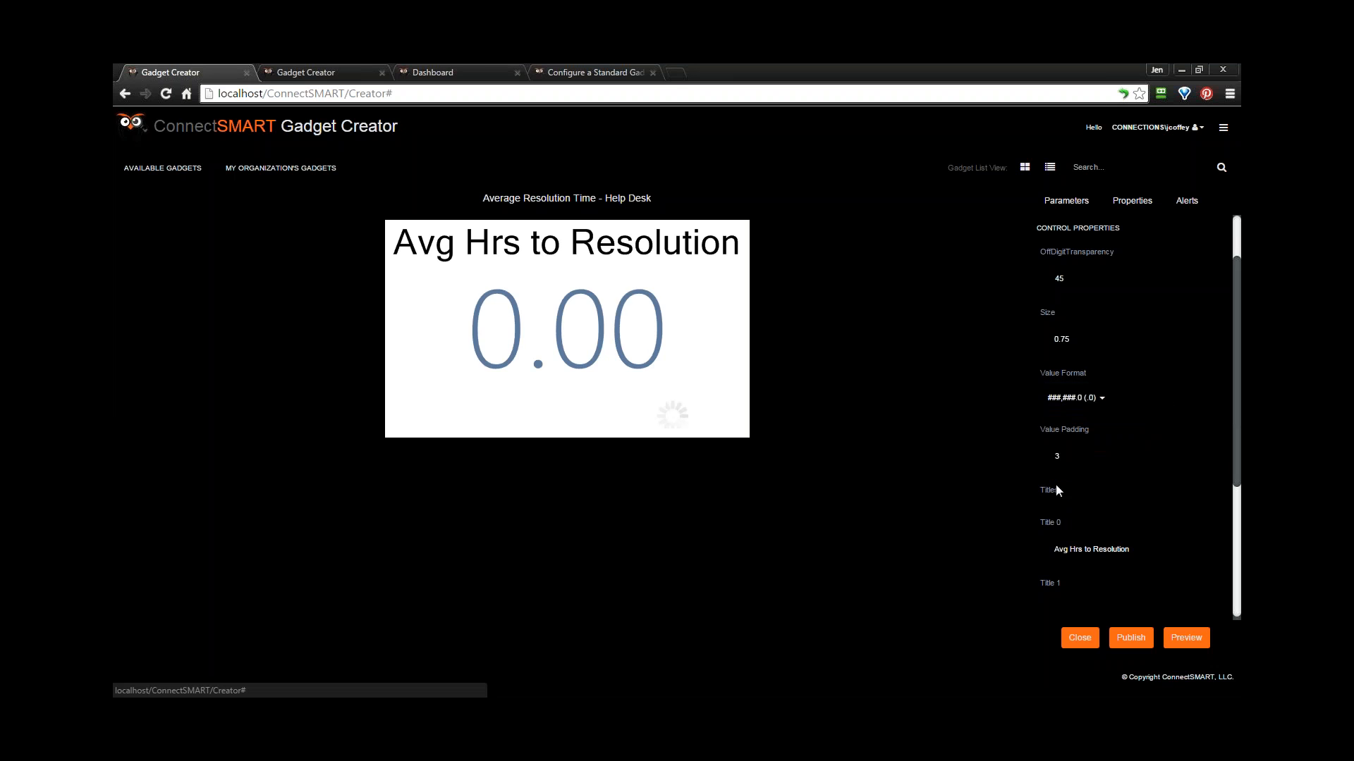
left_click(1065, 399)
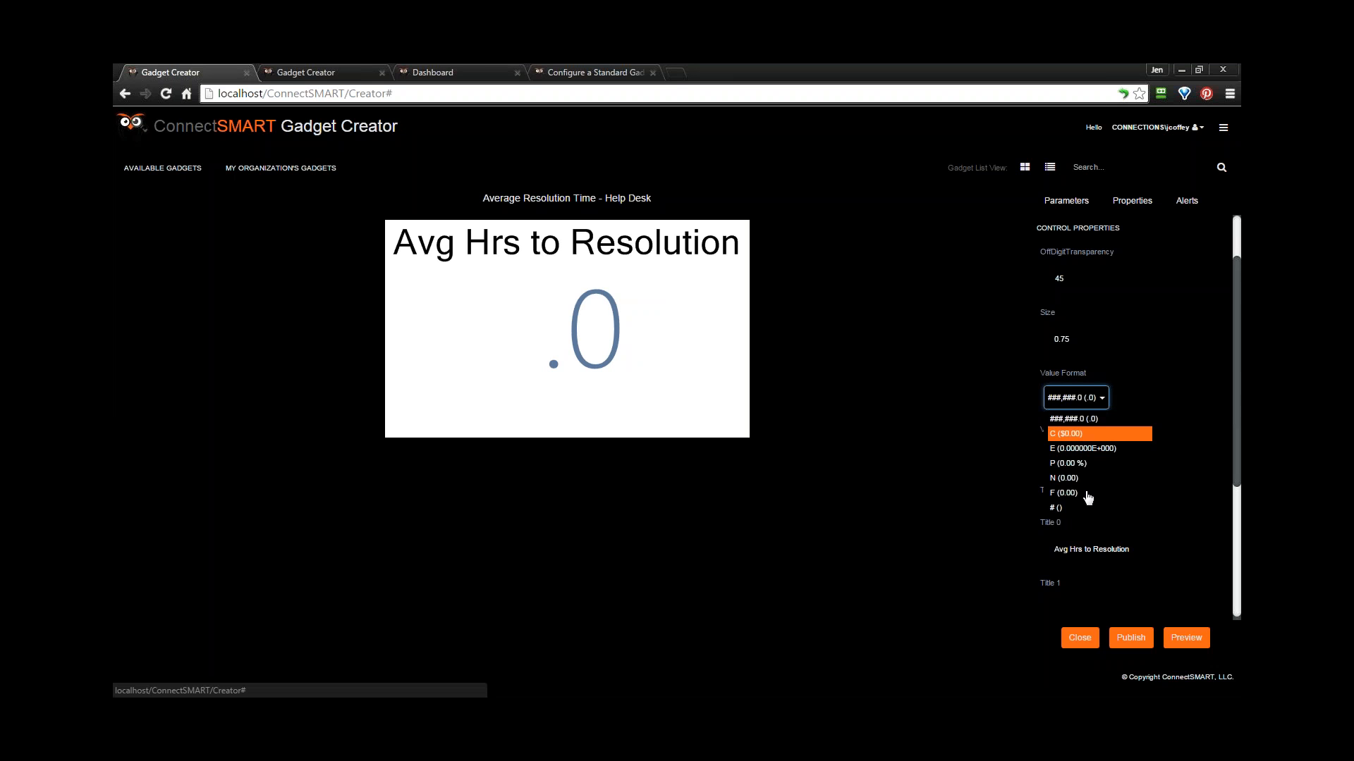
left_click(1152, 372)
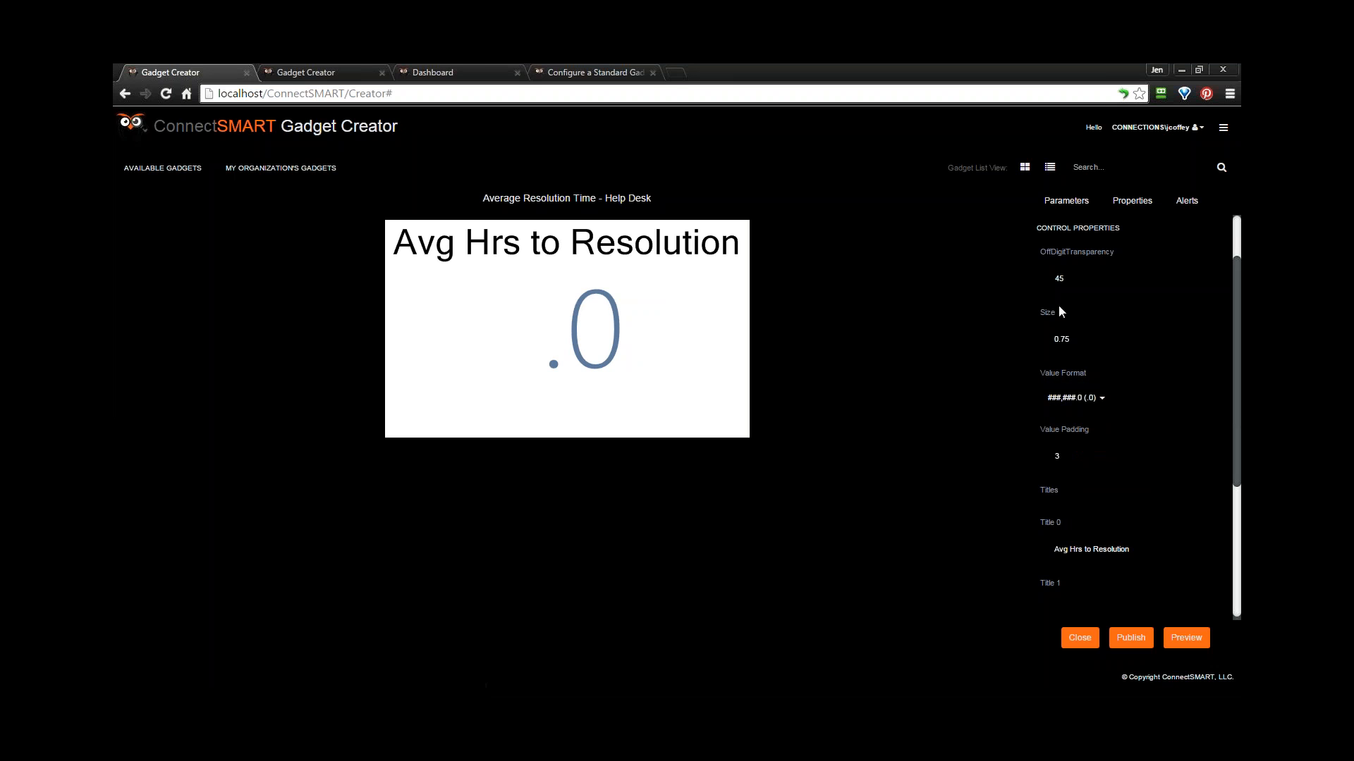
left_click(1089, 403)
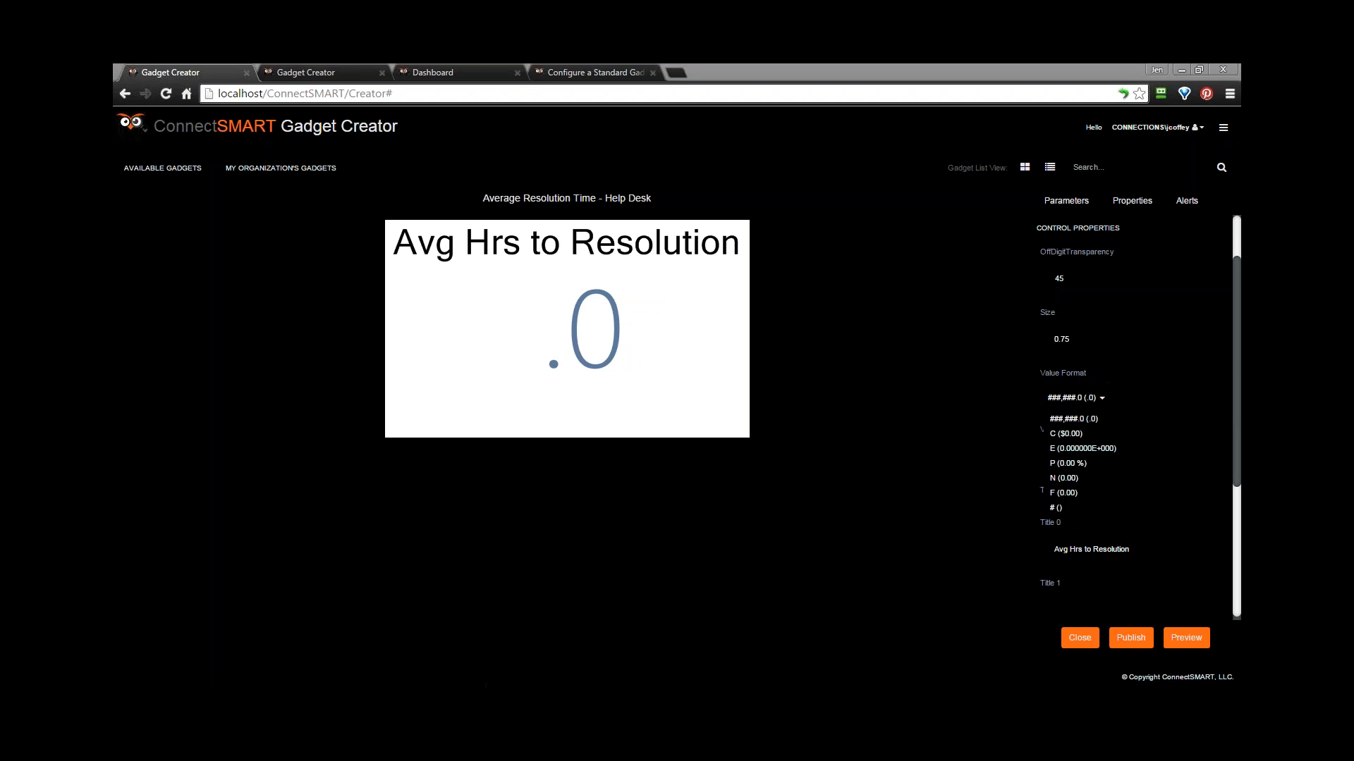
left_click(876, 411)
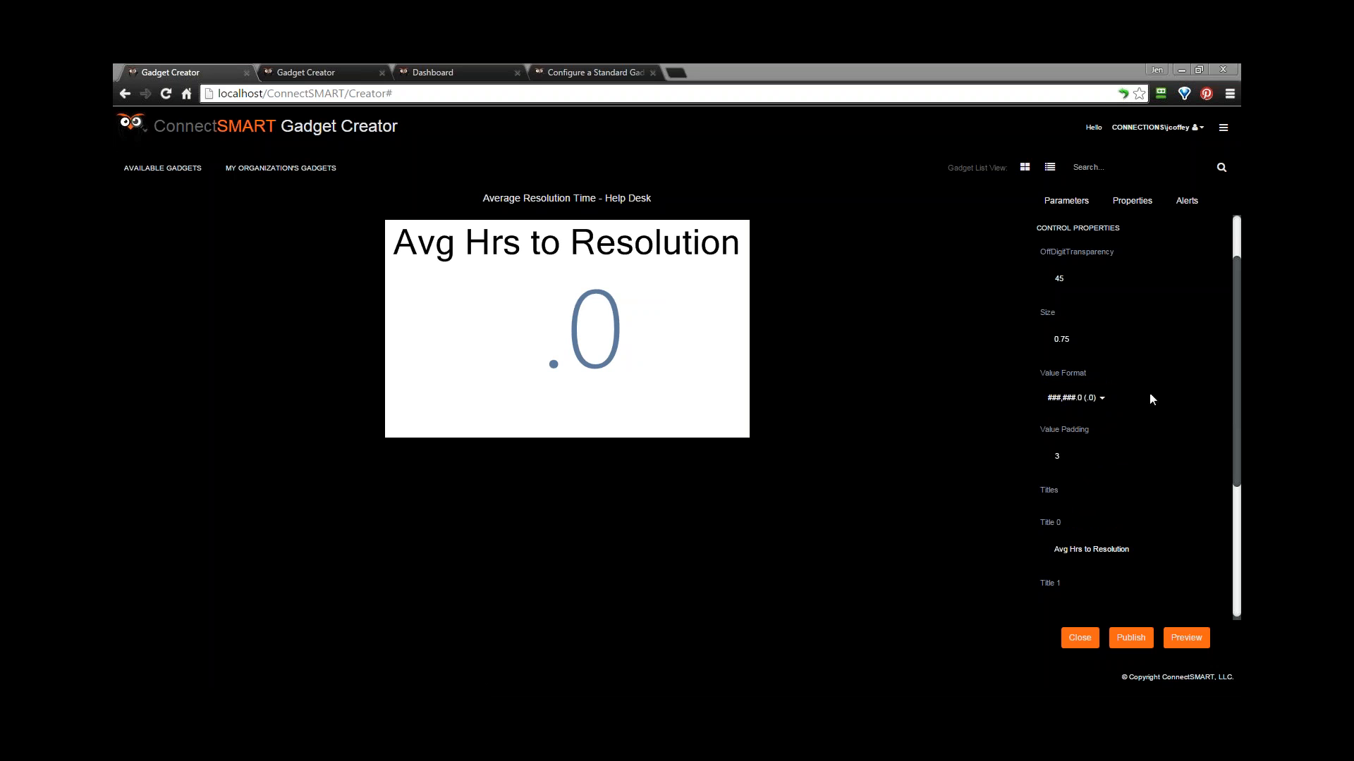
- Change Value Padding from 3 to 0, then to 4
left_click(1106, 454)
left_click_drag(1106, 455, 1040, 447)
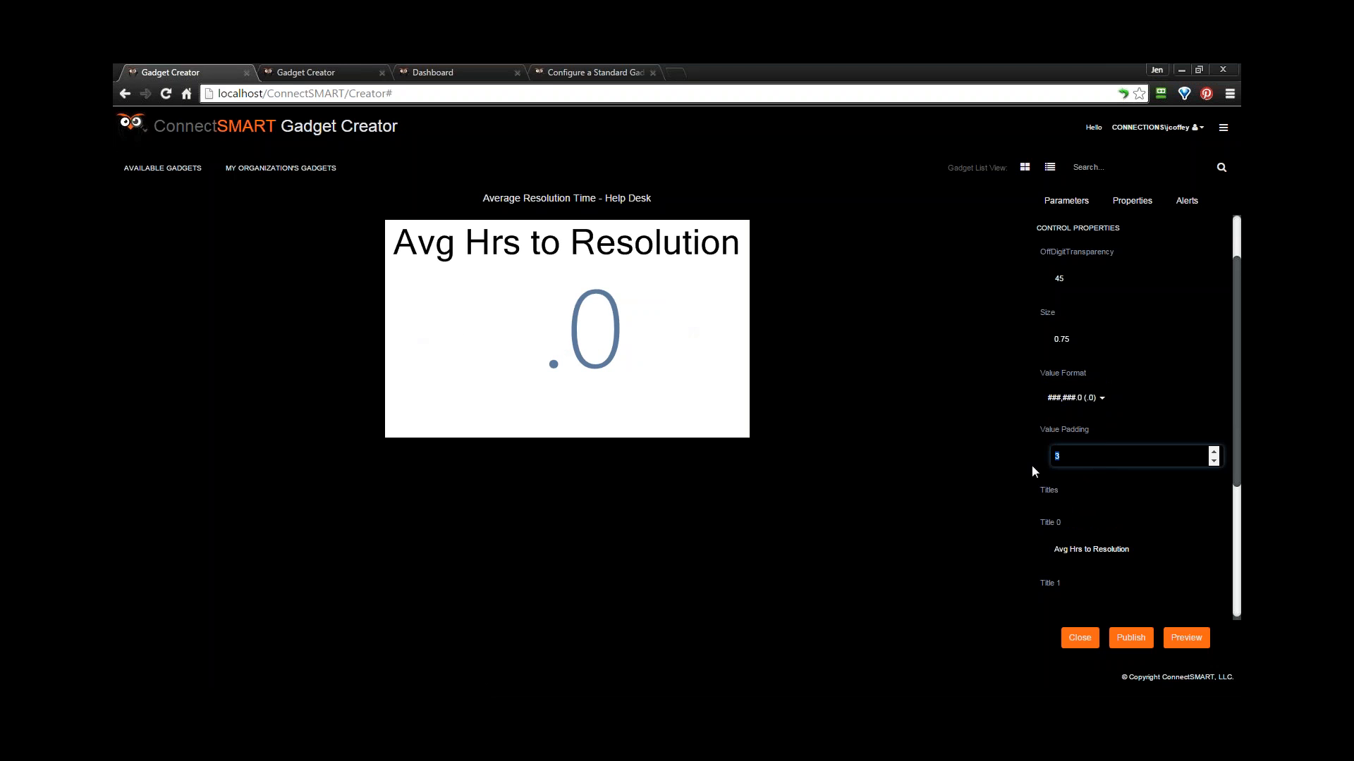
type("0")
key("Tab")
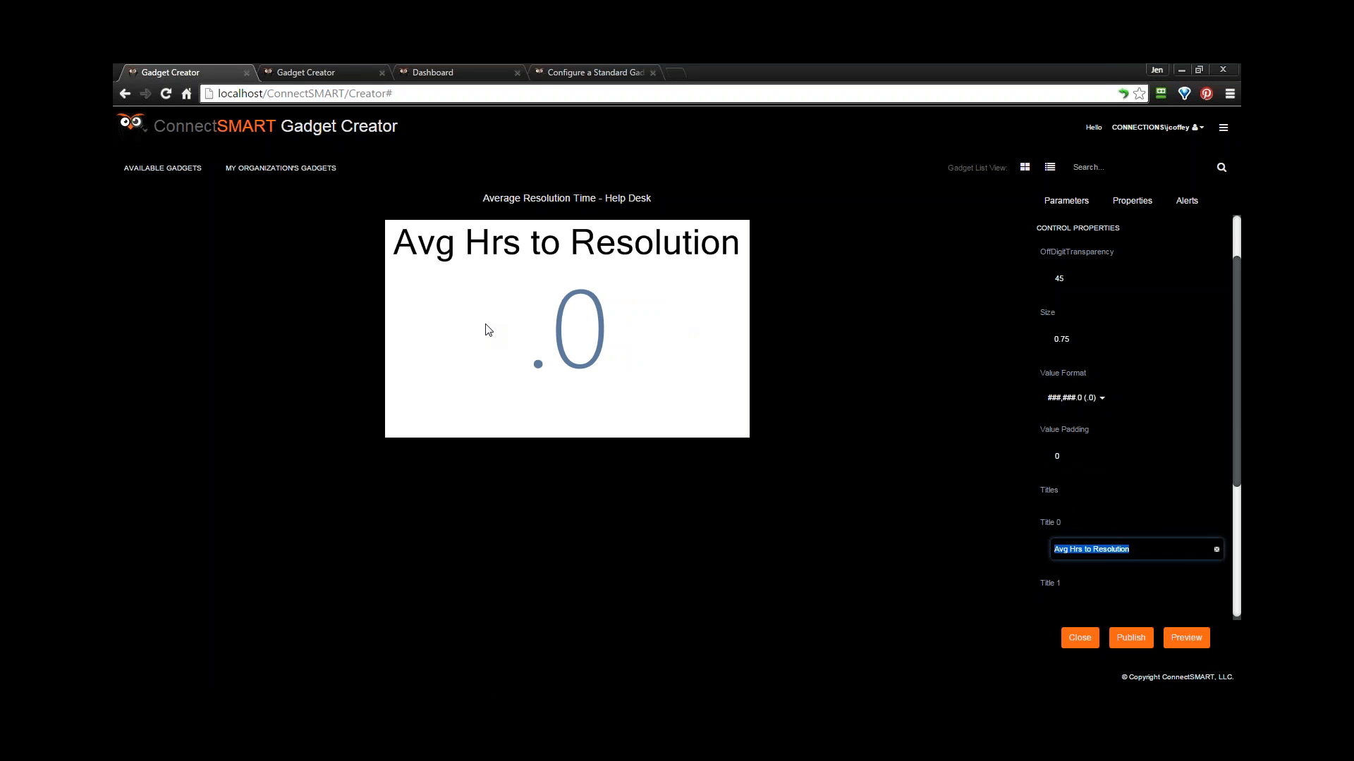
left_click(575, 421)
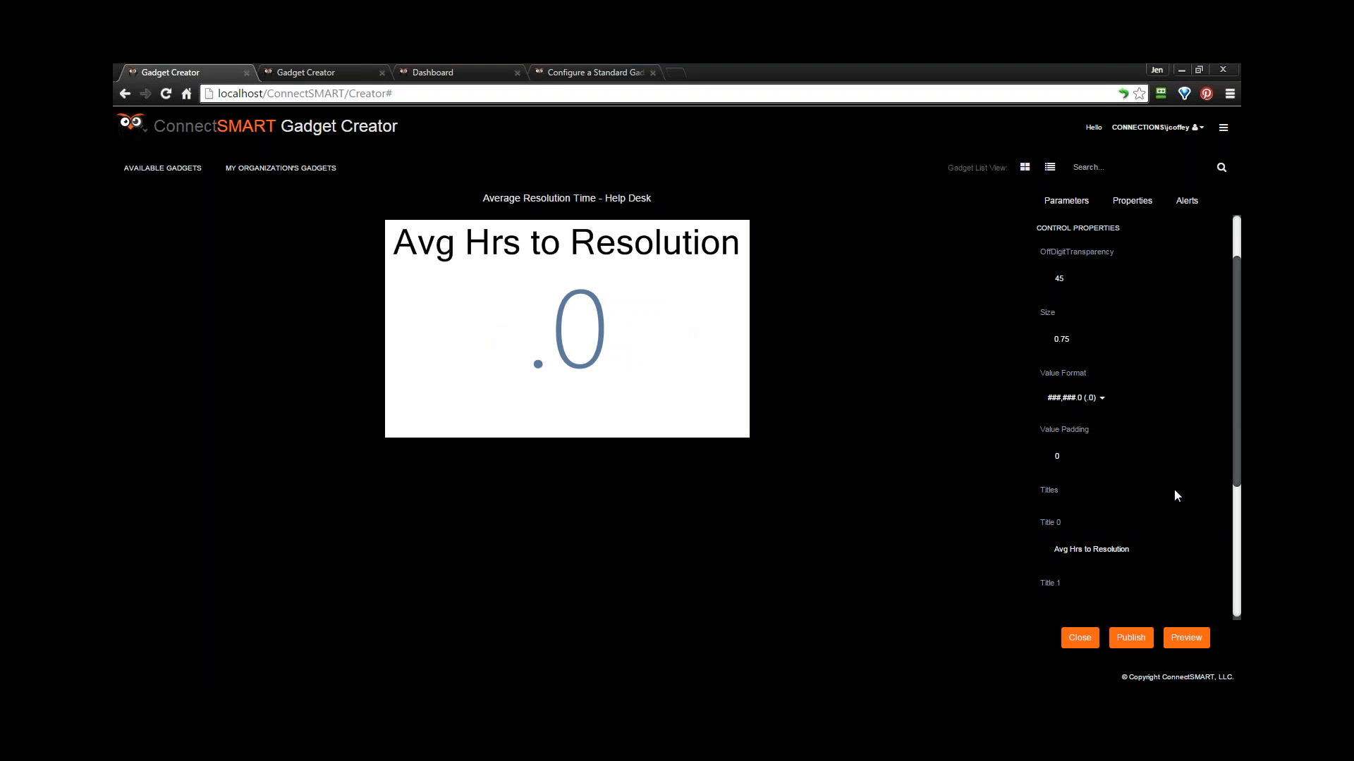
left_click(1133, 456)
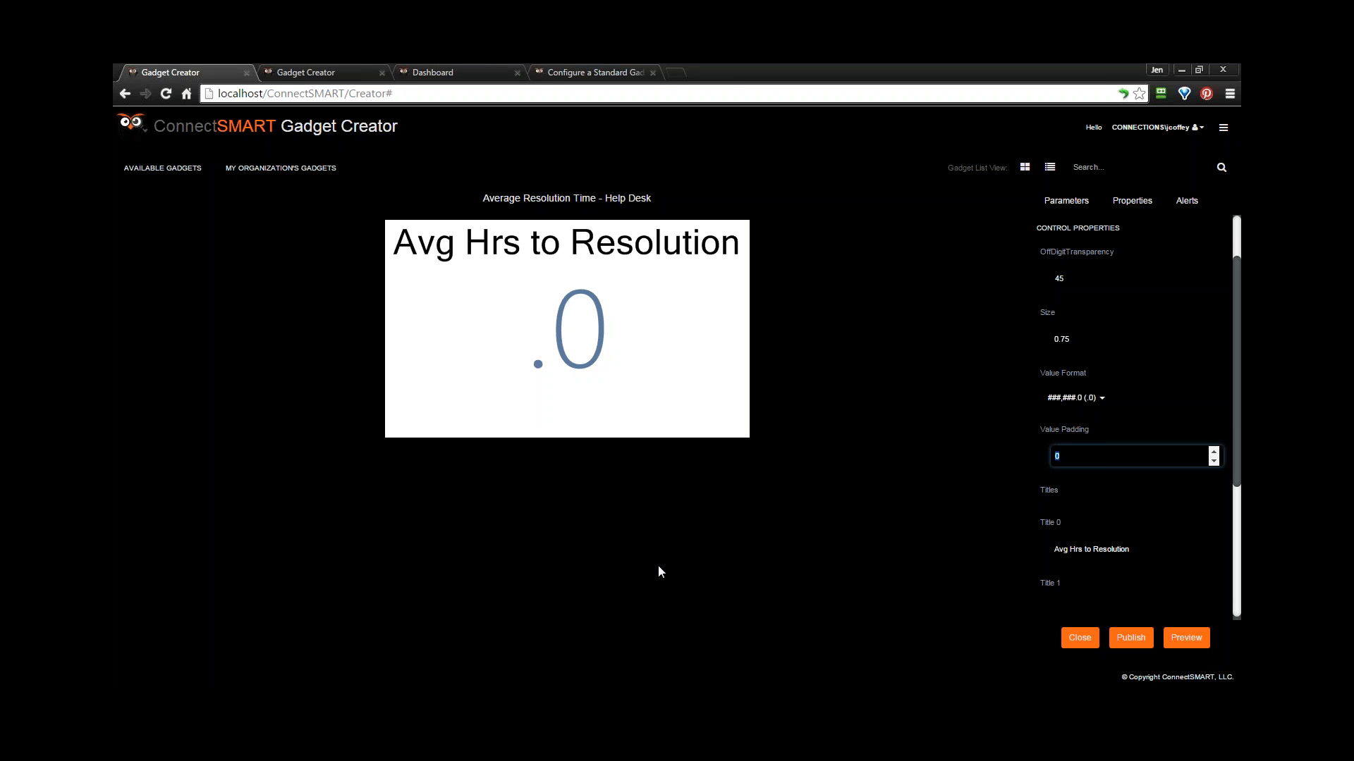
type("4")
key("Tab")
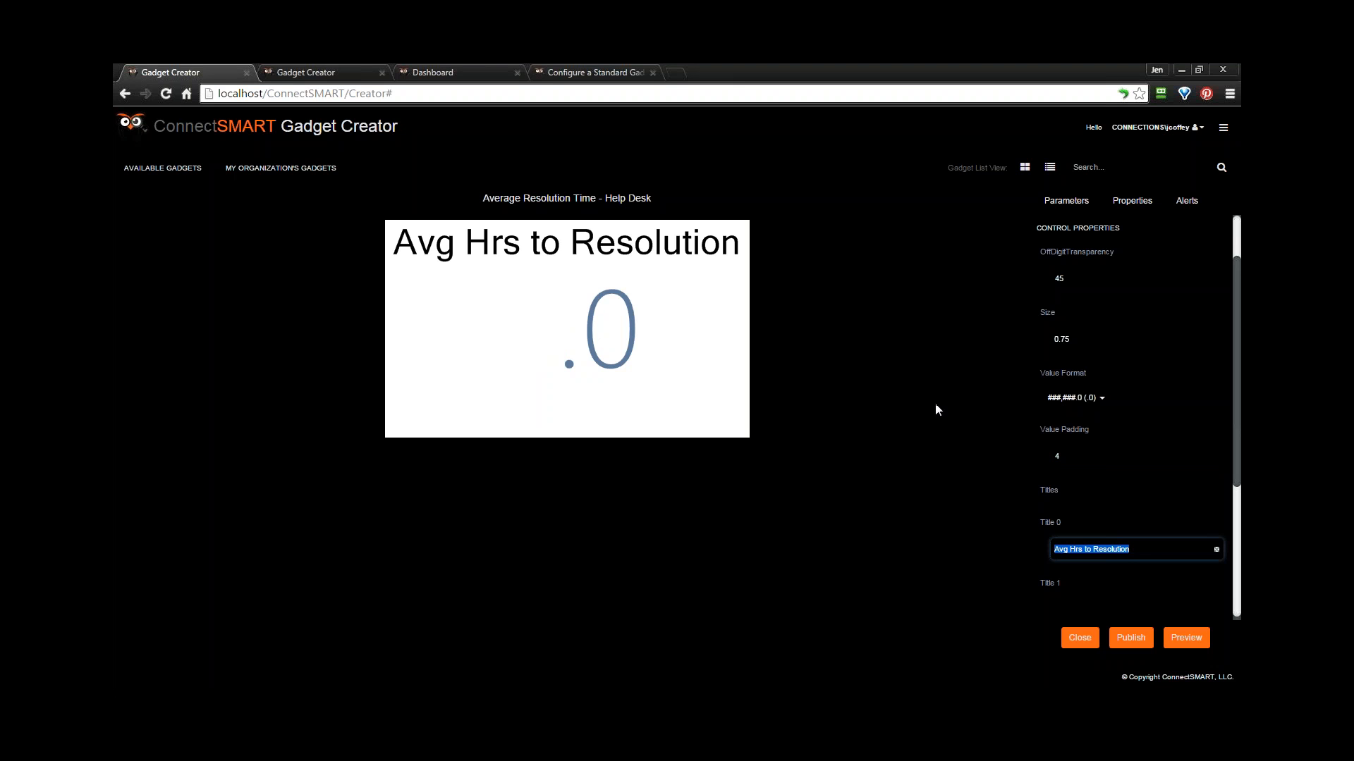
key("shift+Tab")
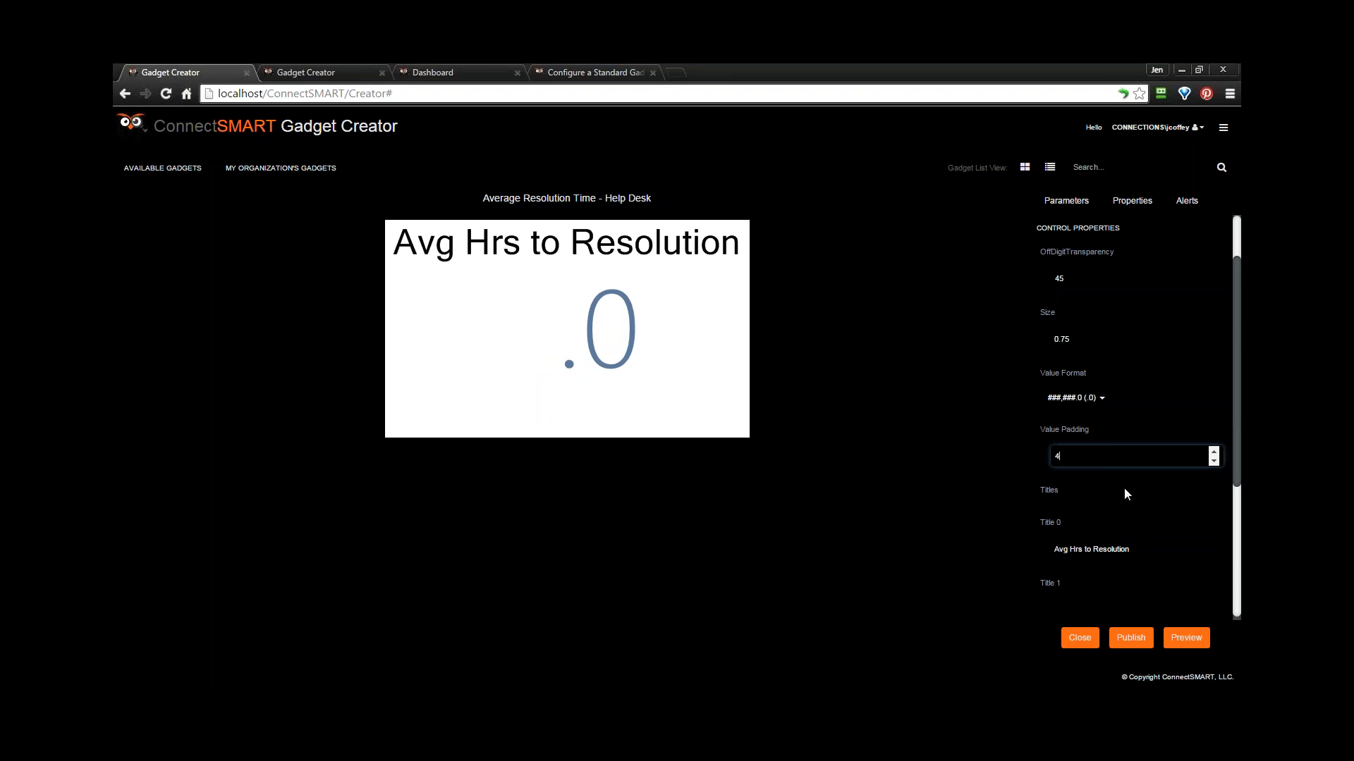
scroll(1142, 508, "down", 2)
- Select all of the Title 0 text in the gadget properties
left_click(1151, 417)
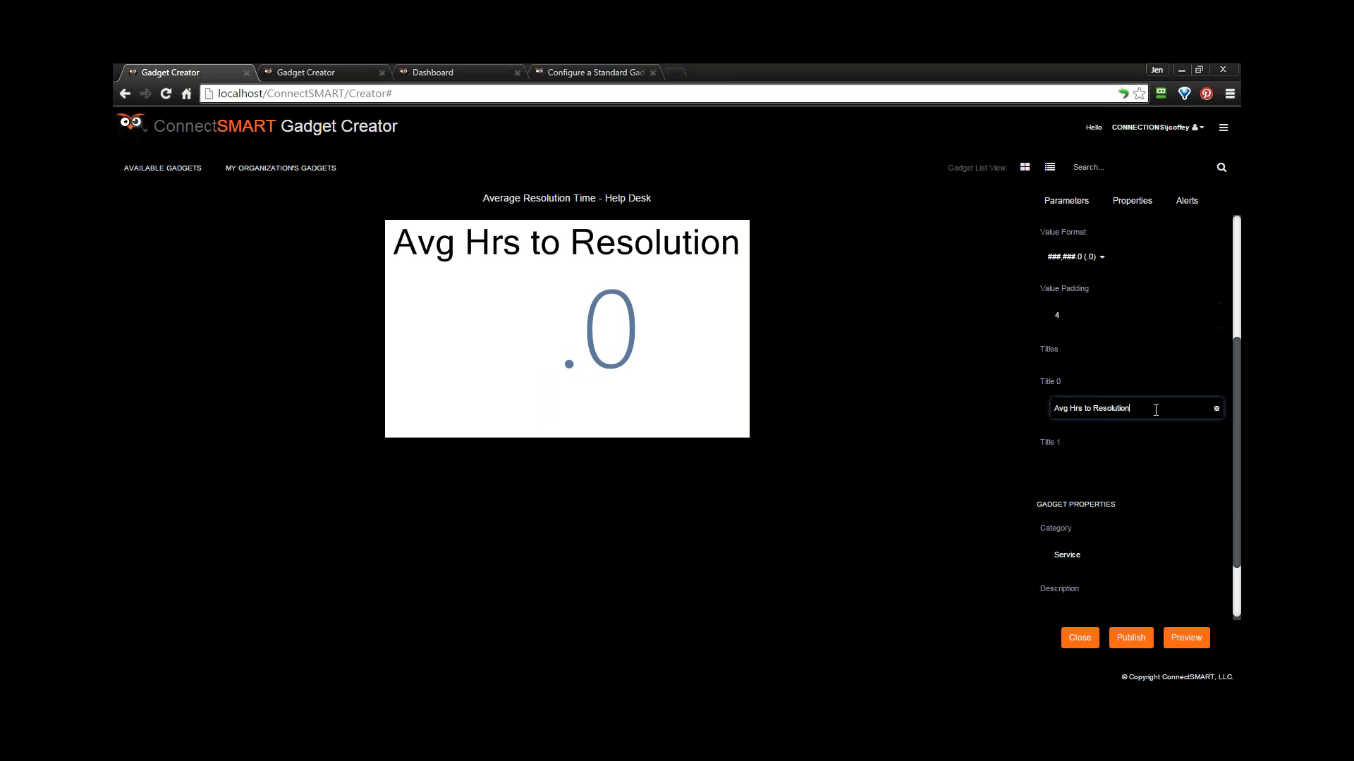
key("ctrl+a")
key("Tab")
key("Tab")
left_click(1147, 409)
key("ctrl+a")
- Check the BottomTitle parameter and the Title 0 and Title 1 property fields
left_click(1076, 204)
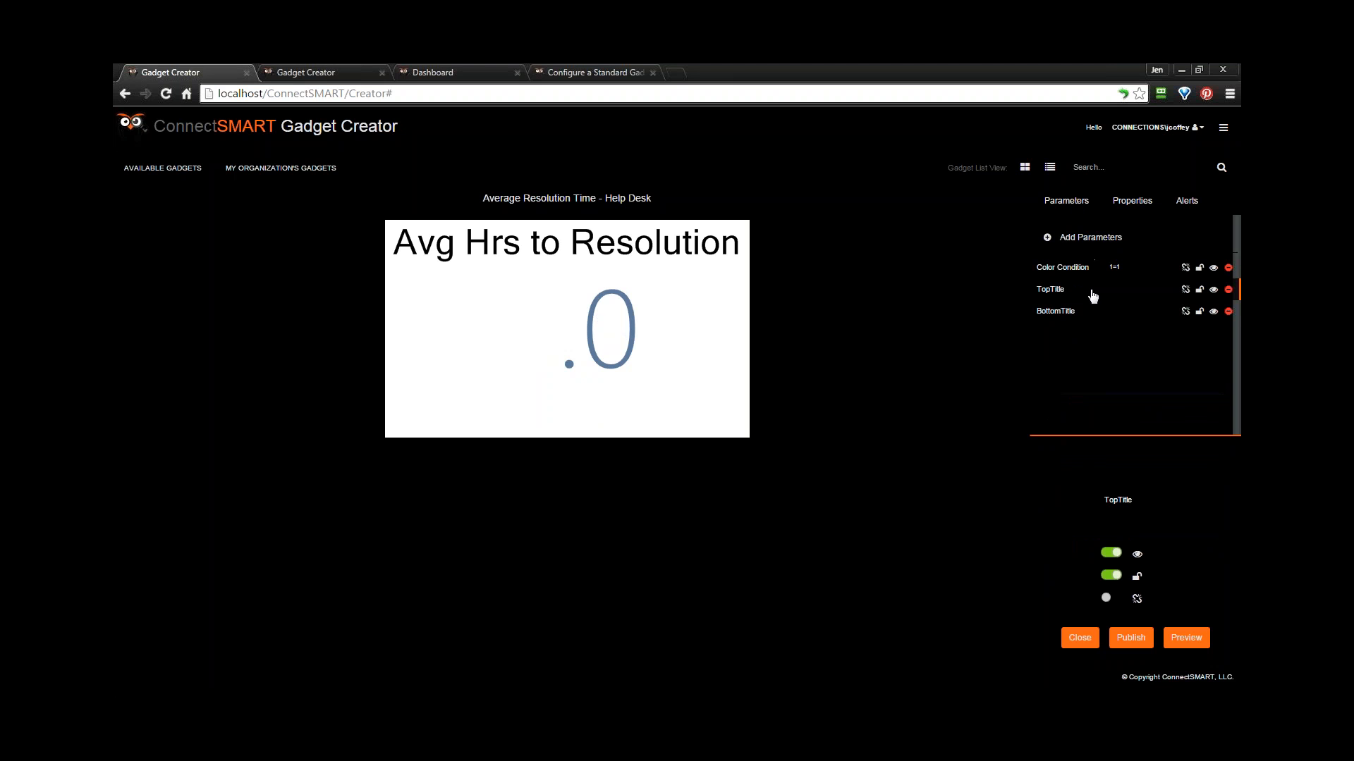
left_click(1125, 312)
left_click(1133, 202)
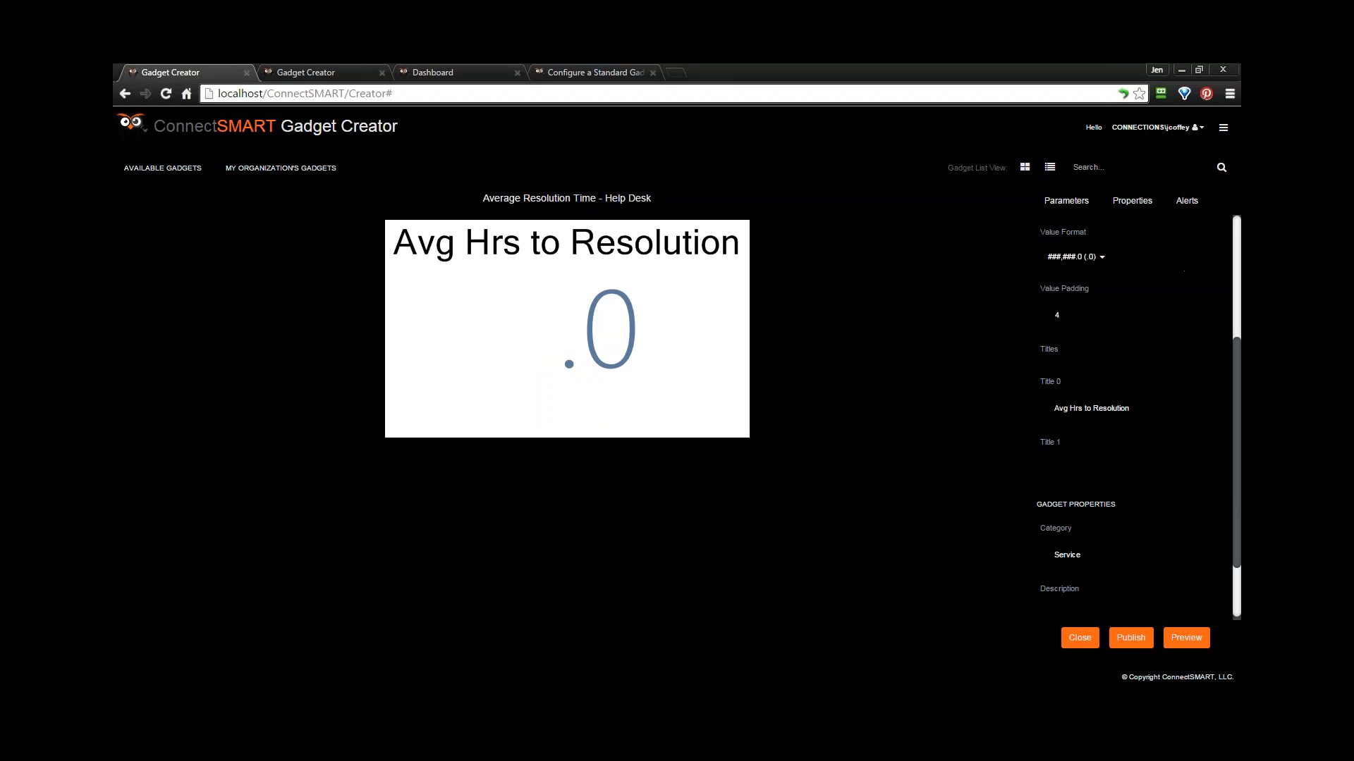
left_click(1184, 414)
left_click(1109, 466)
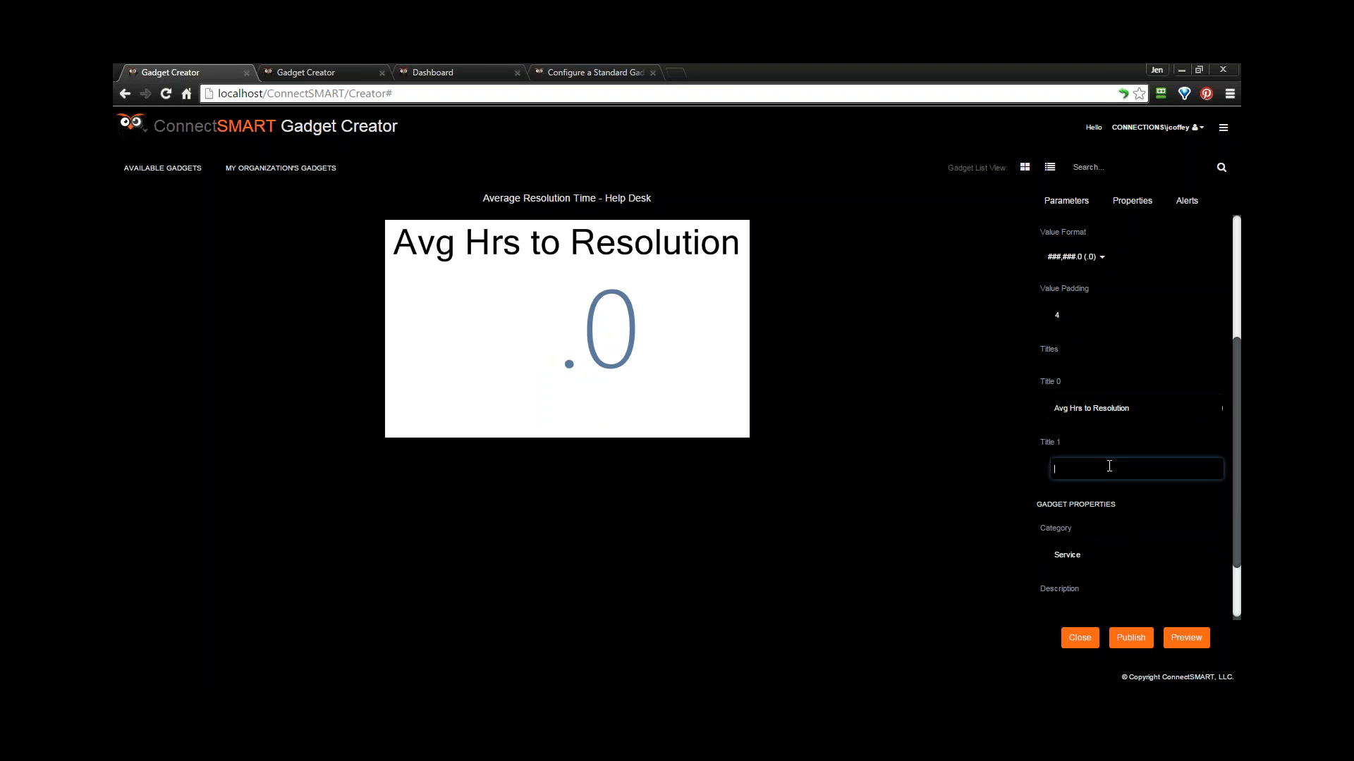
left_click(1066, 200)
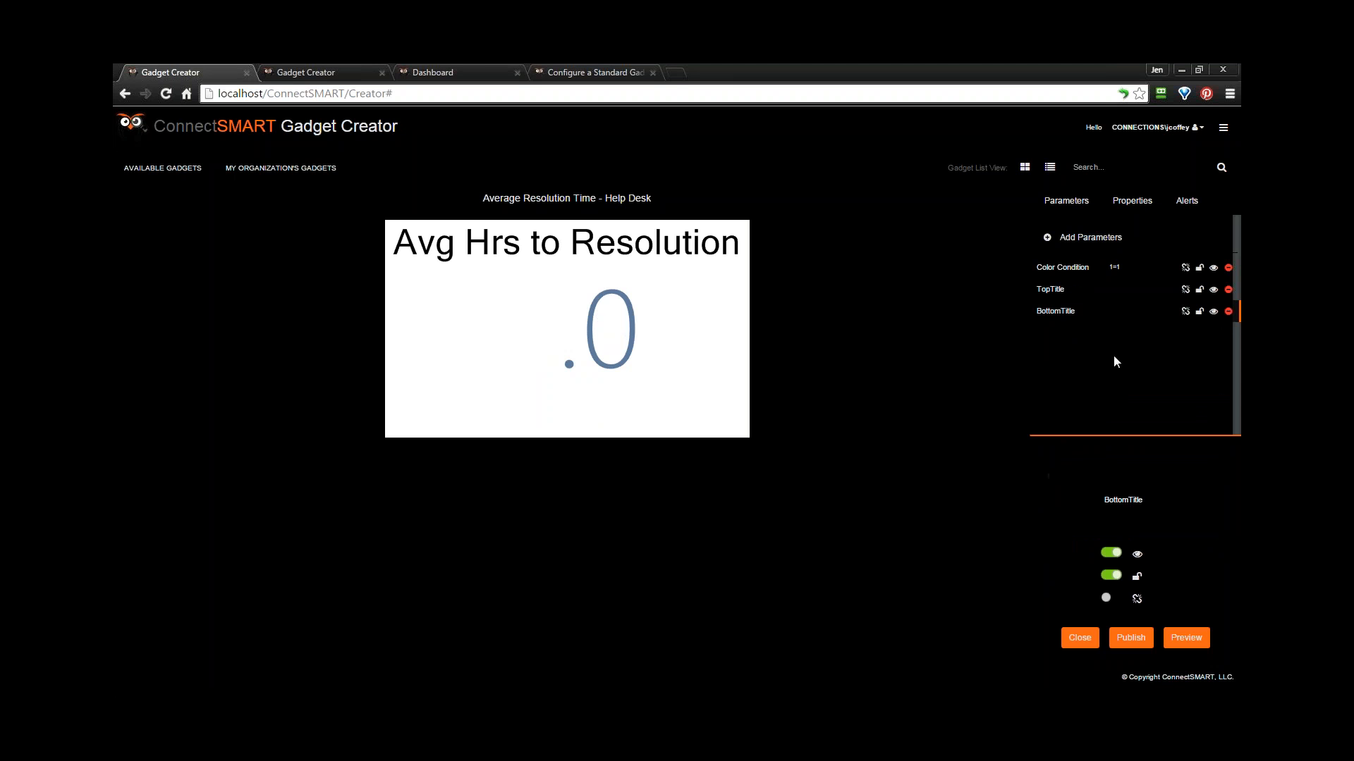
left_click(1133, 200)
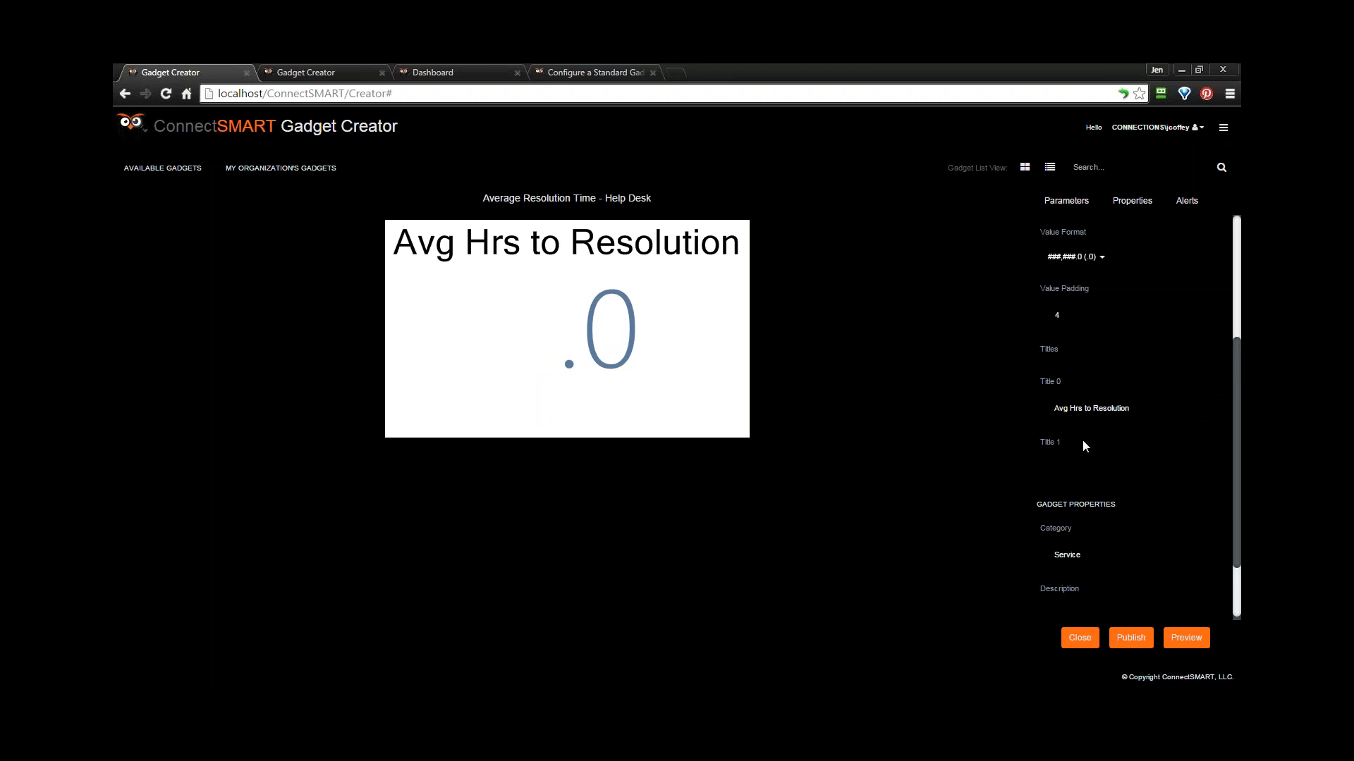
- Select the existing 'Service' text in the Category field
scroll(1226, 451, "down", 1)
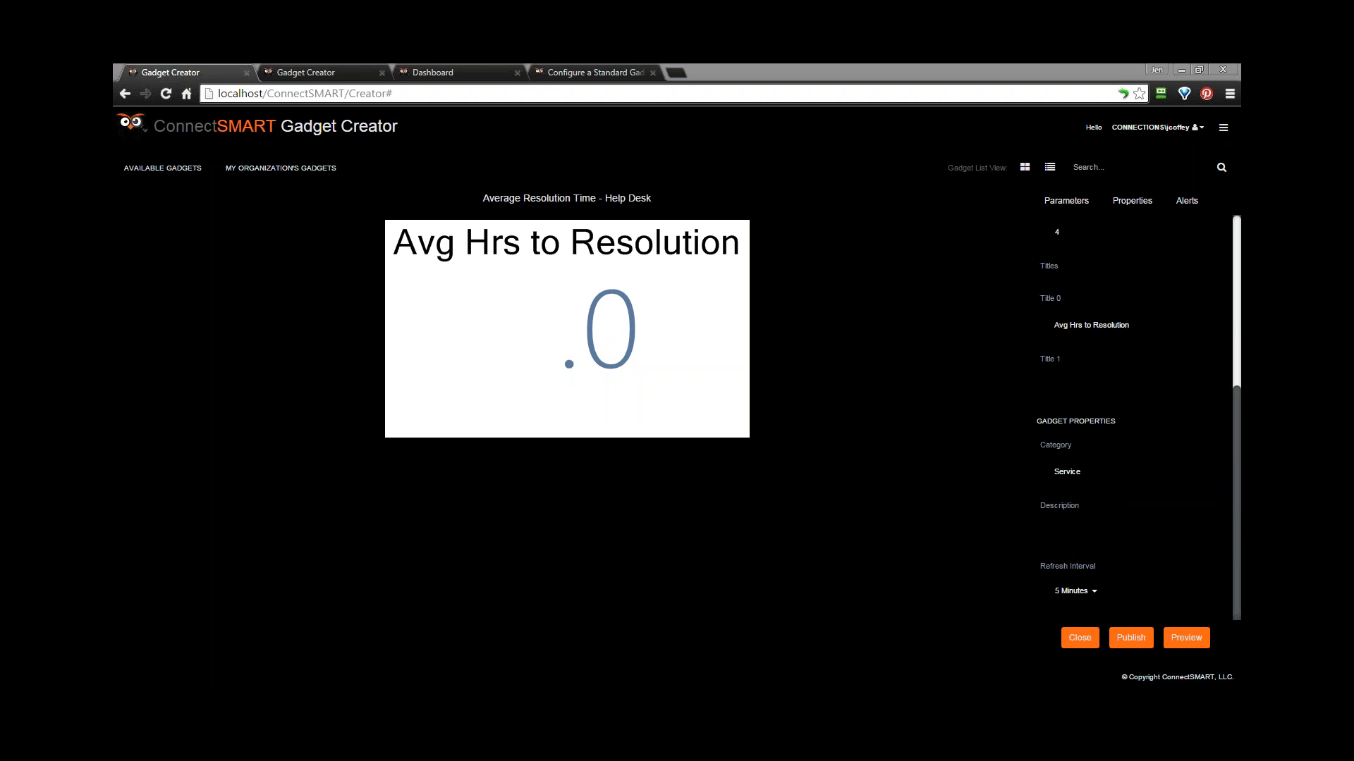
left_click(1100, 471)
left_click(1084, 471)
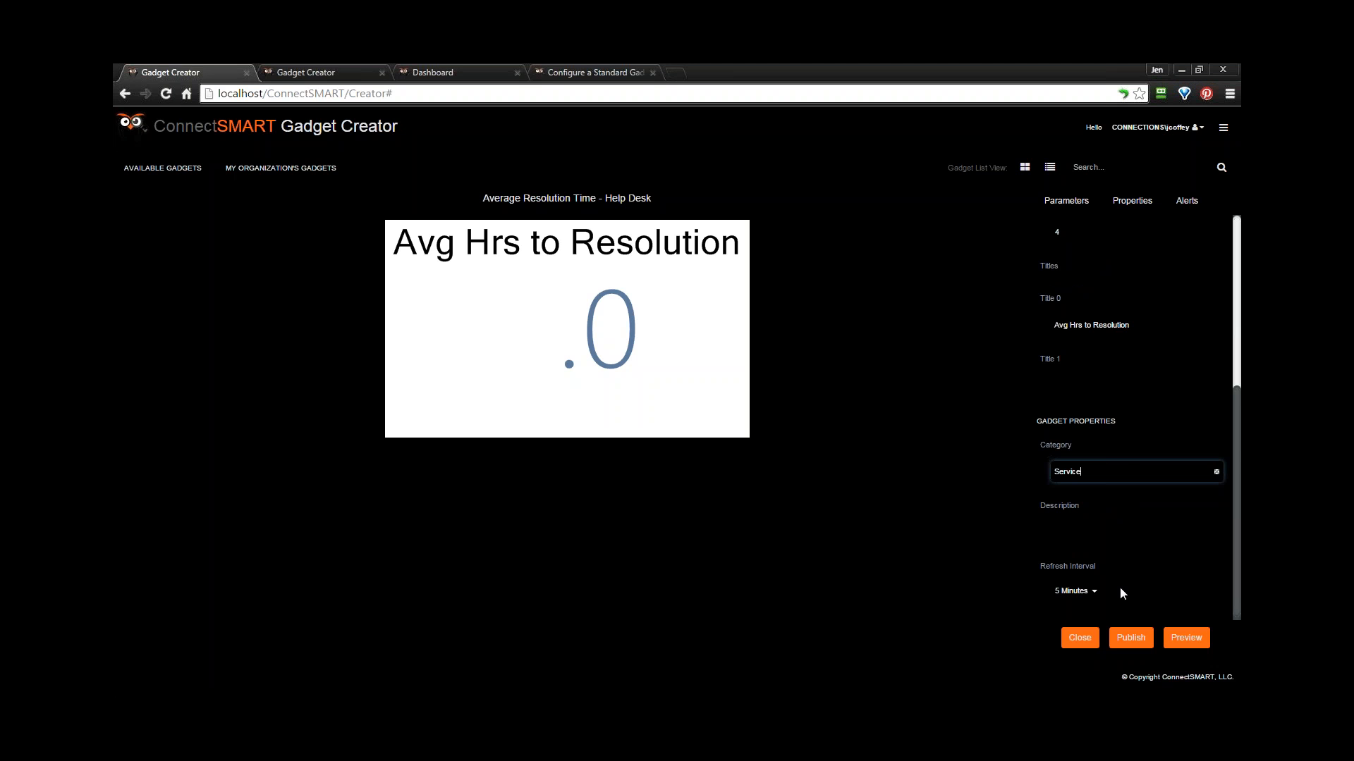
double_click(1108, 470)
- Set the category to THIS A NEW CATEGORY and refresh the gadget preview
type("THIS A NEW CATEGORY")
key("Tab")
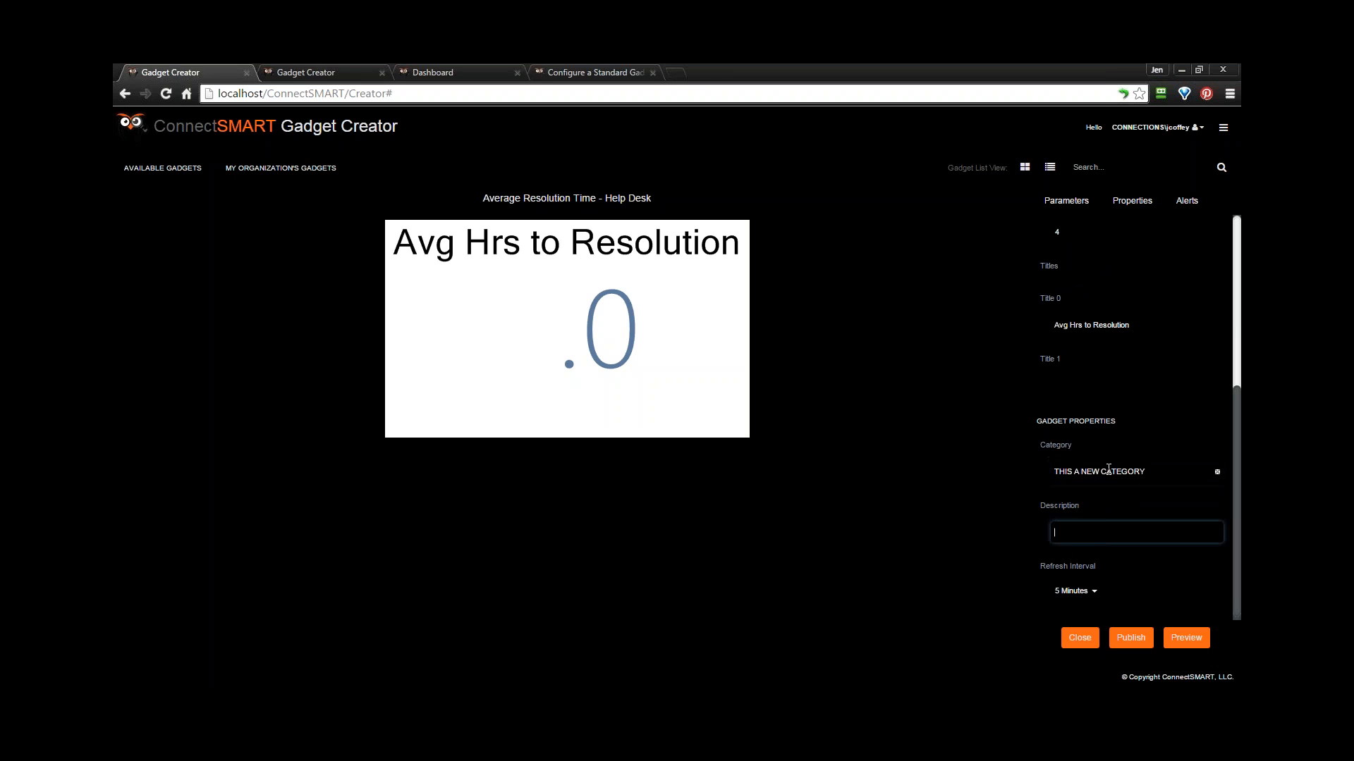
left_click(1197, 636)
- Enter the description 'this is a description - you'll see me when you hover over the gadget'
type("this is a descript")
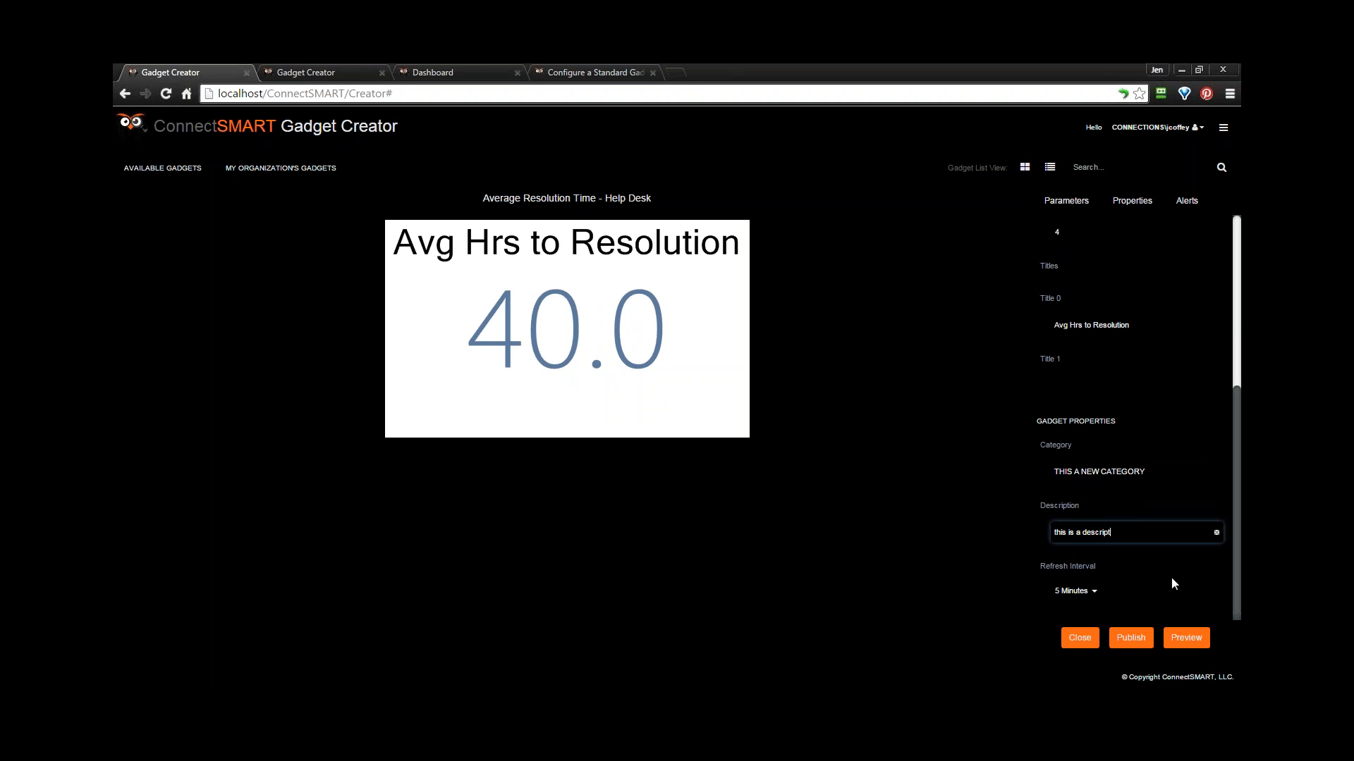
type("ion - you'll see me when you hov")
type("er over the gadget")
key("Tab")
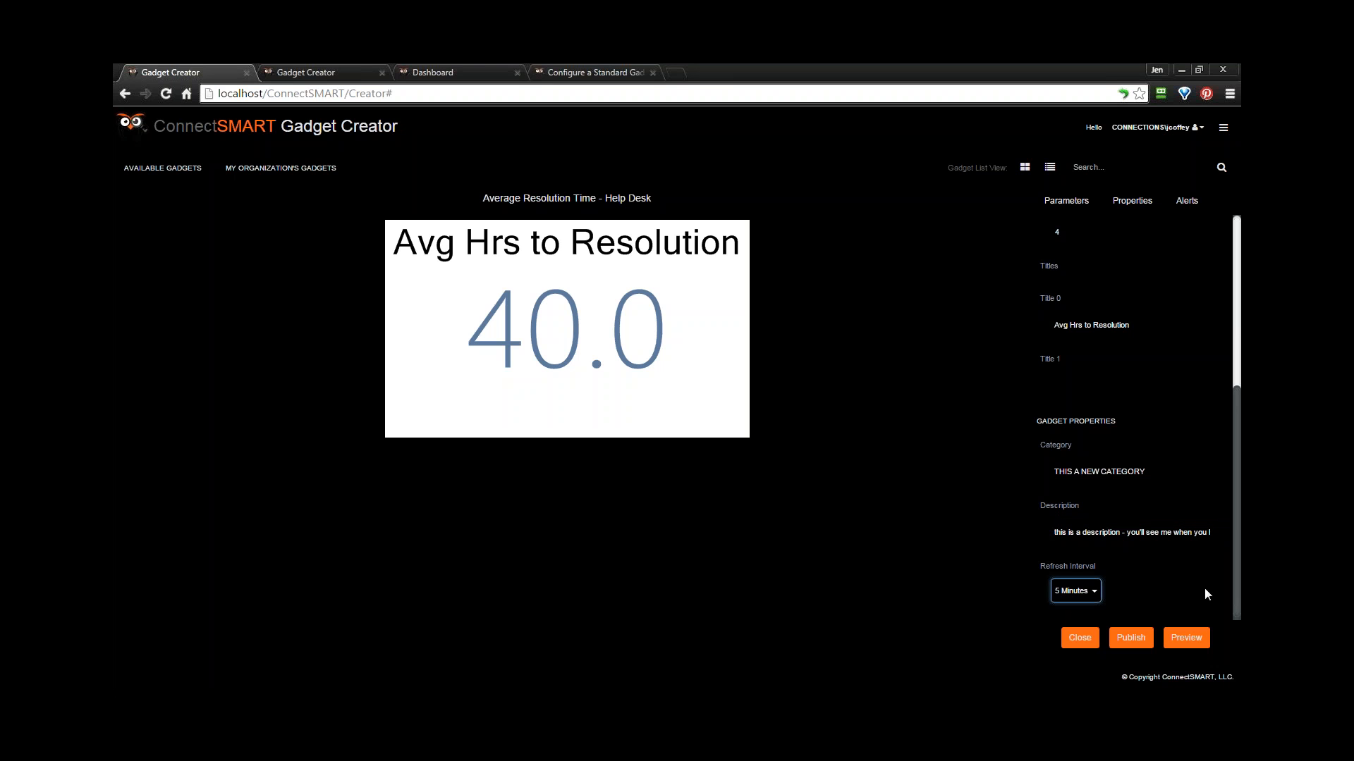
key("shift+Tab")
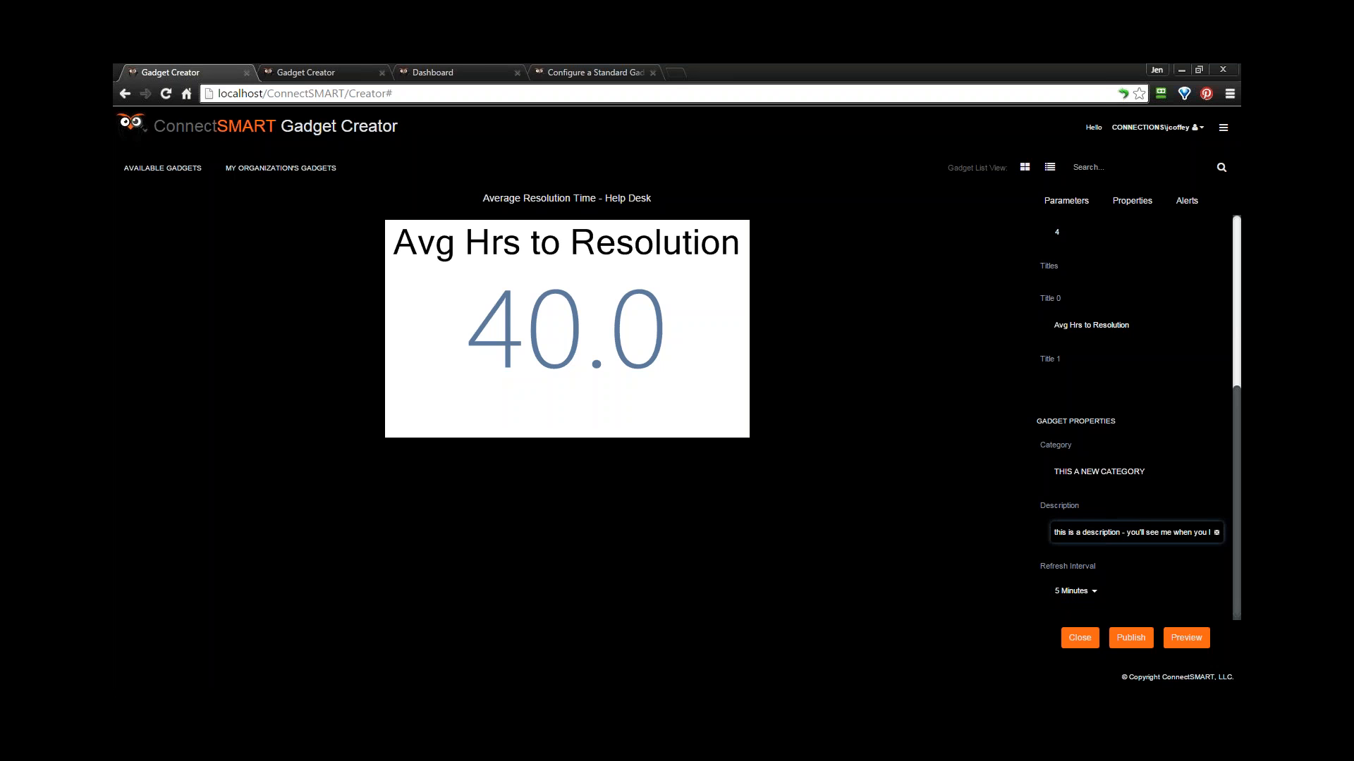
key("End")
key("Home")
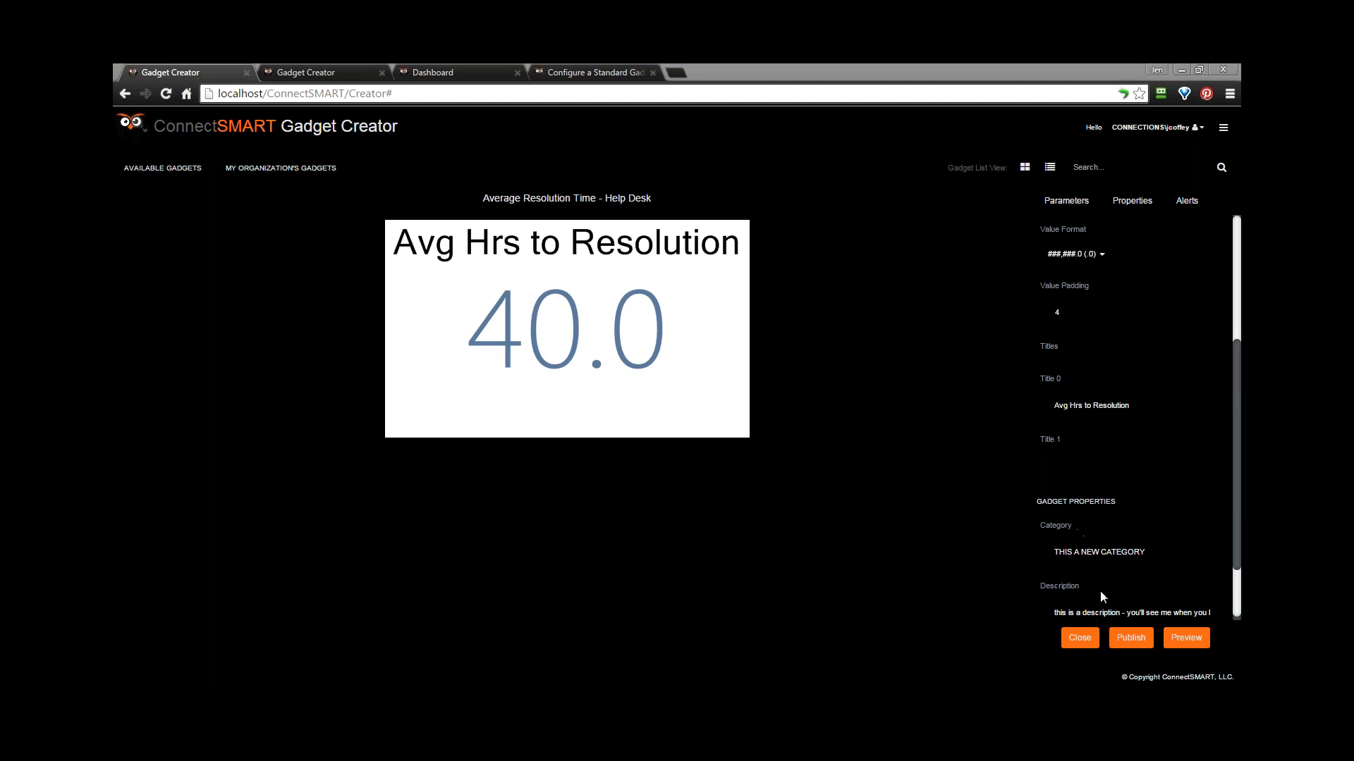
- Show the Refresh Interval choices, currently set to 5 Minutes
left_click(1112, 611)
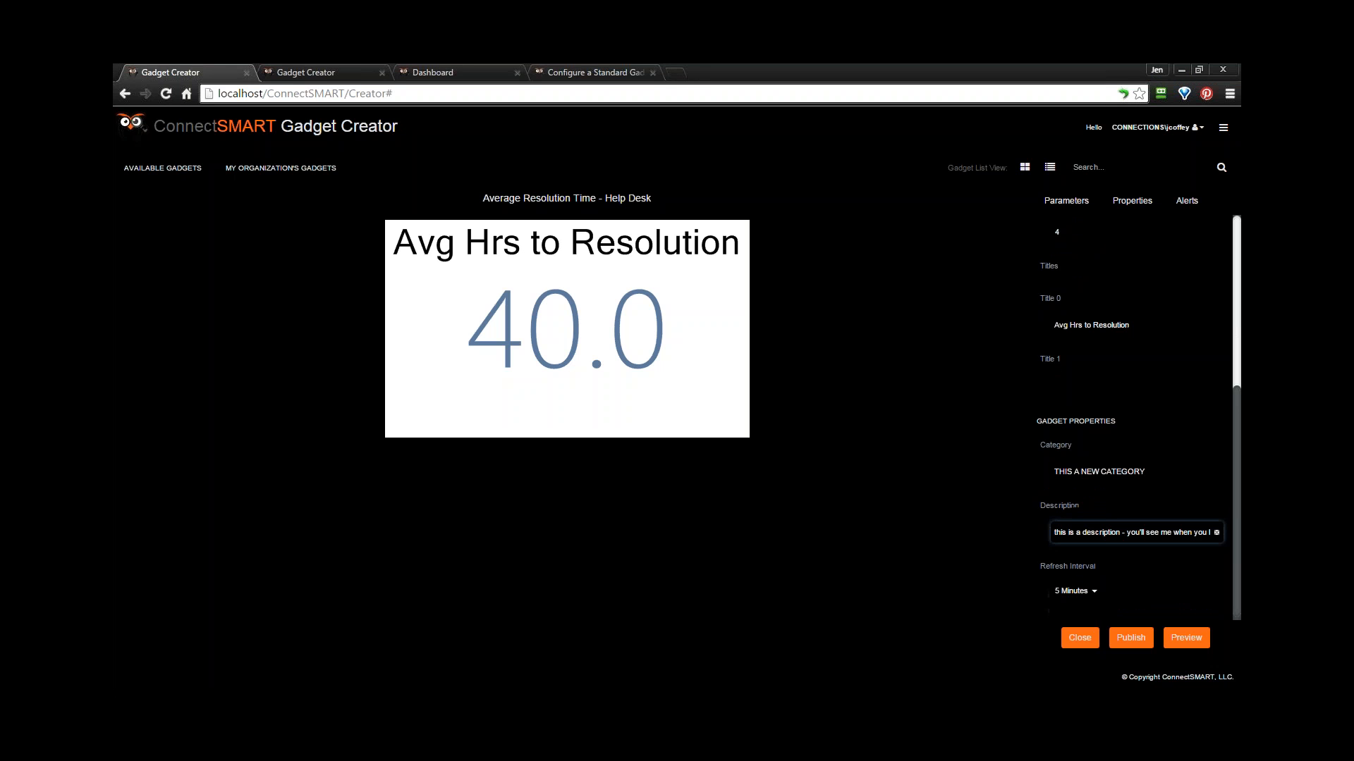
left_click(1100, 591)
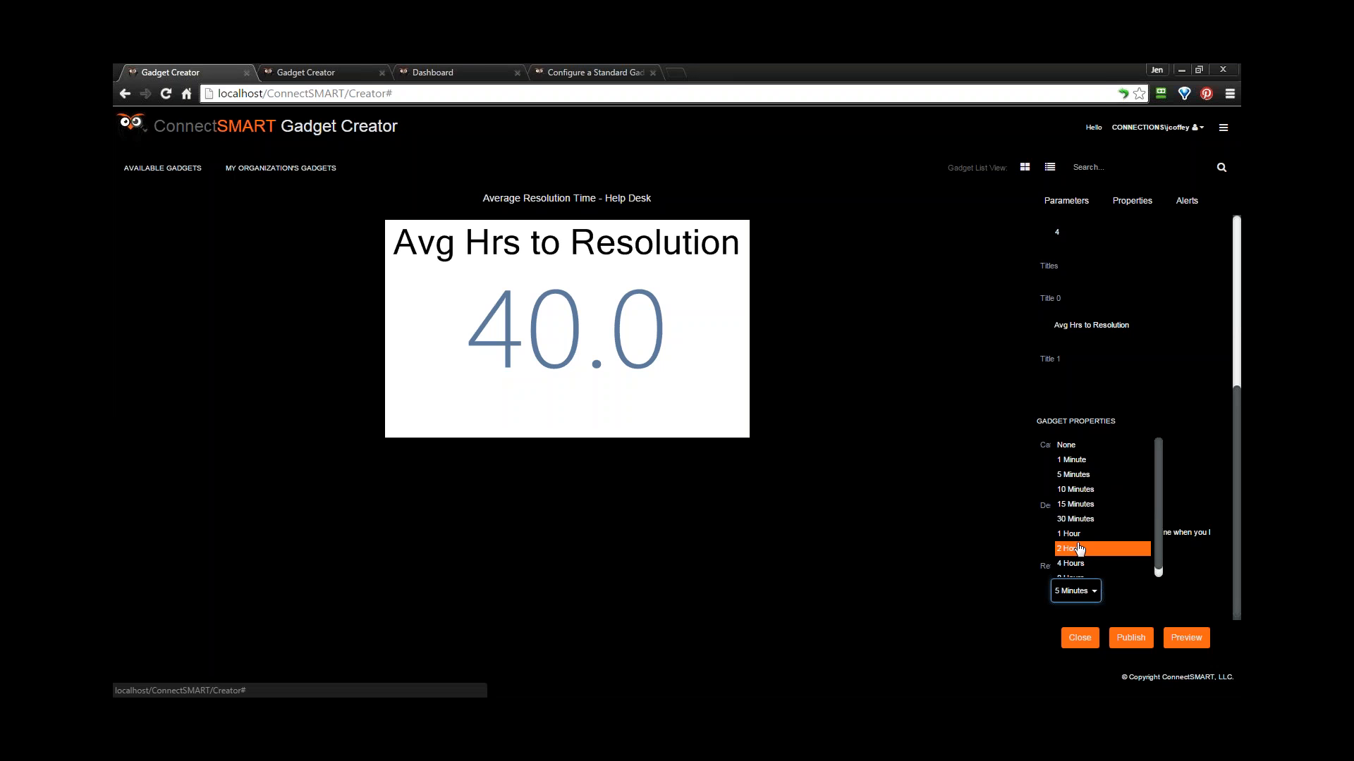
- Leave the refresh interval at 5 Minutes, re-preview the gadget (40.0), and show its empty alerts list
scroll(1093, 533, "down", 1)
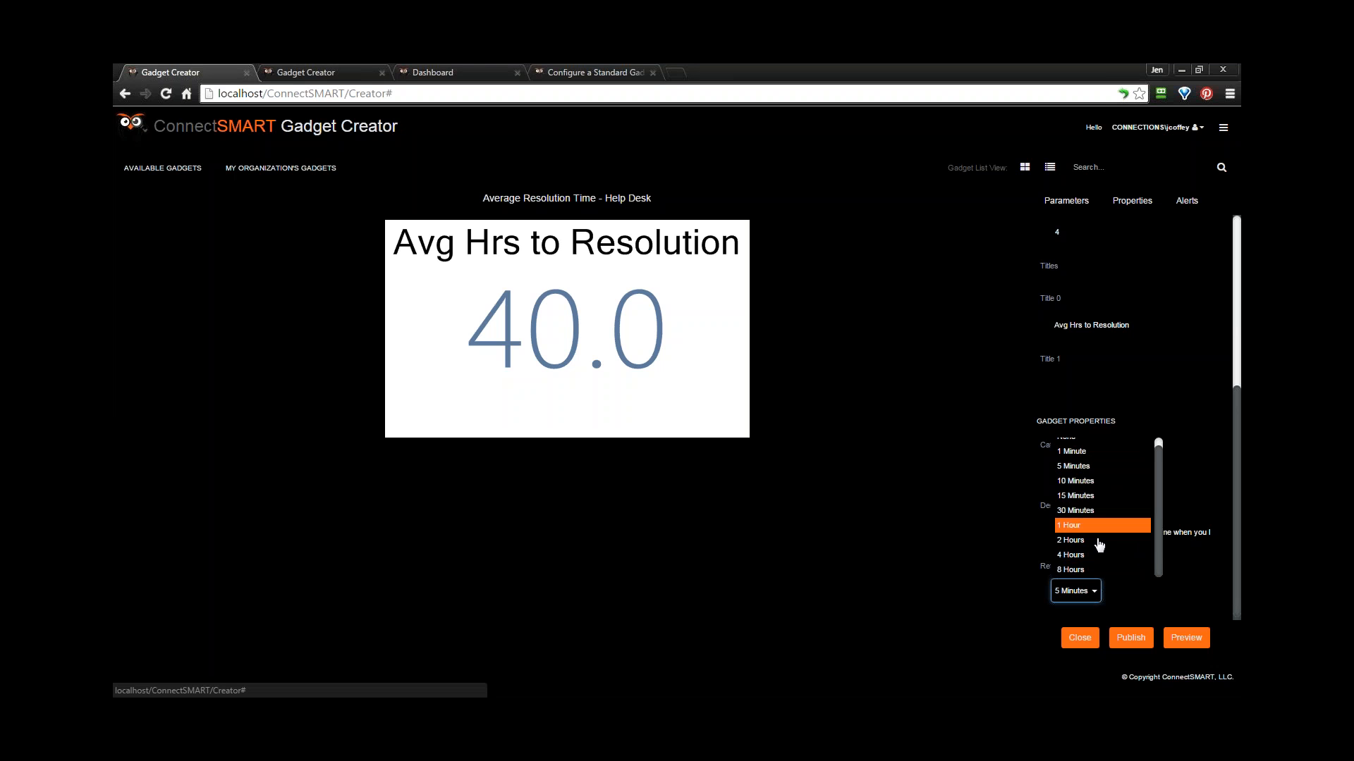
left_click(843, 583)
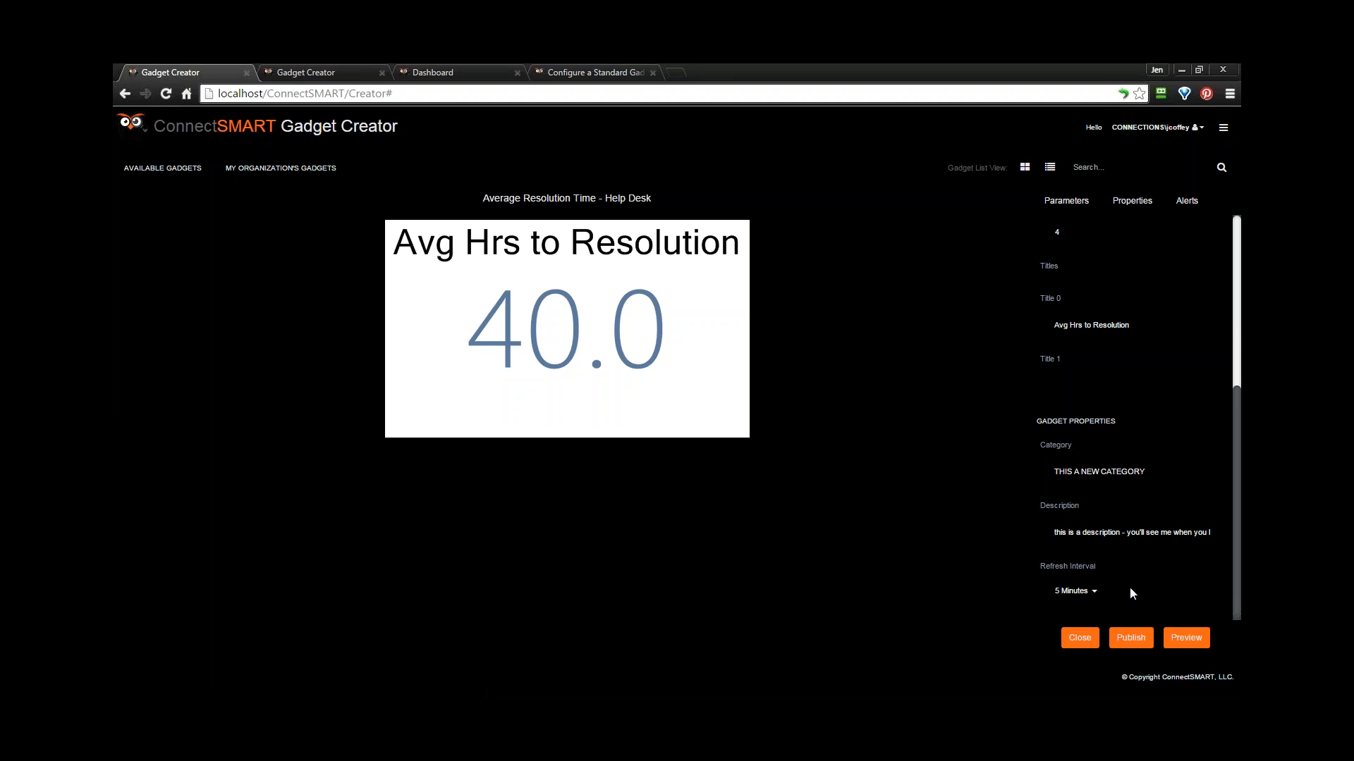
left_click(1185, 639)
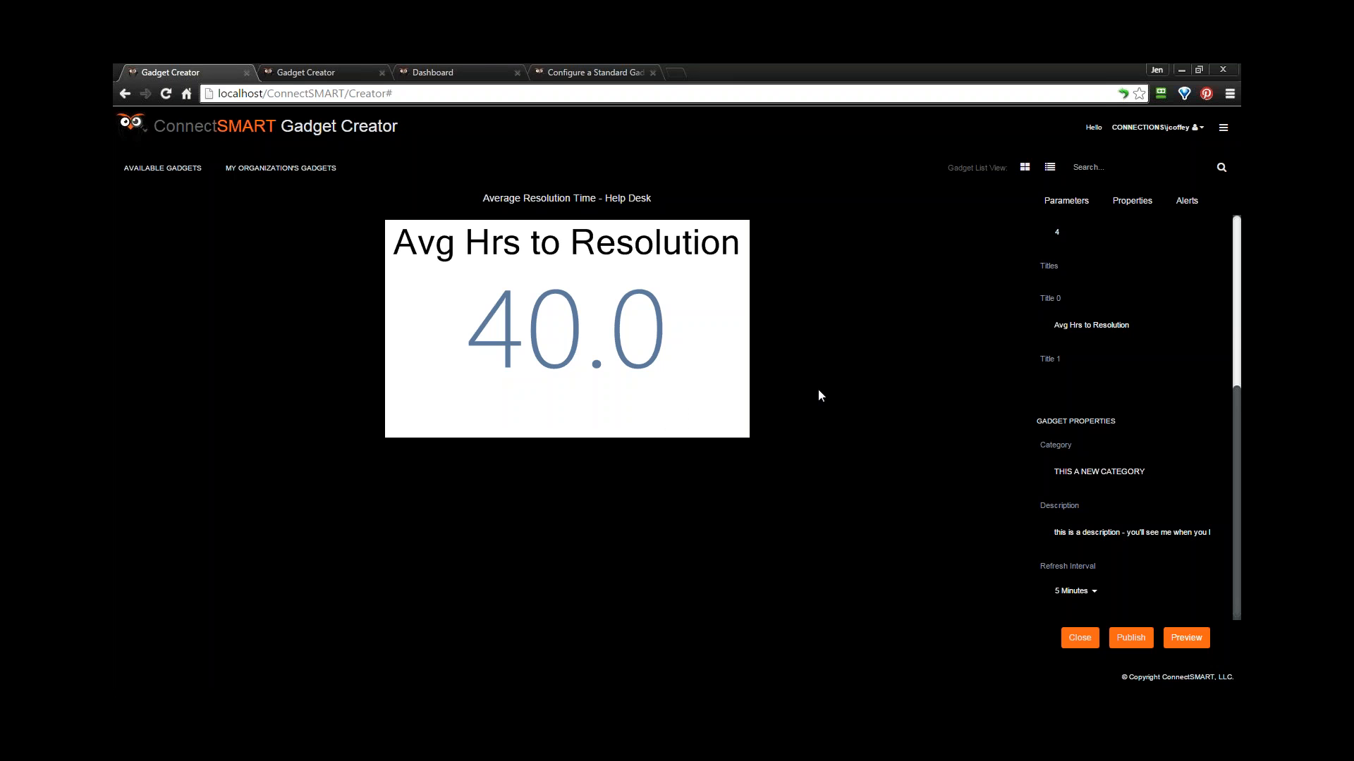
left_click(1187, 202)
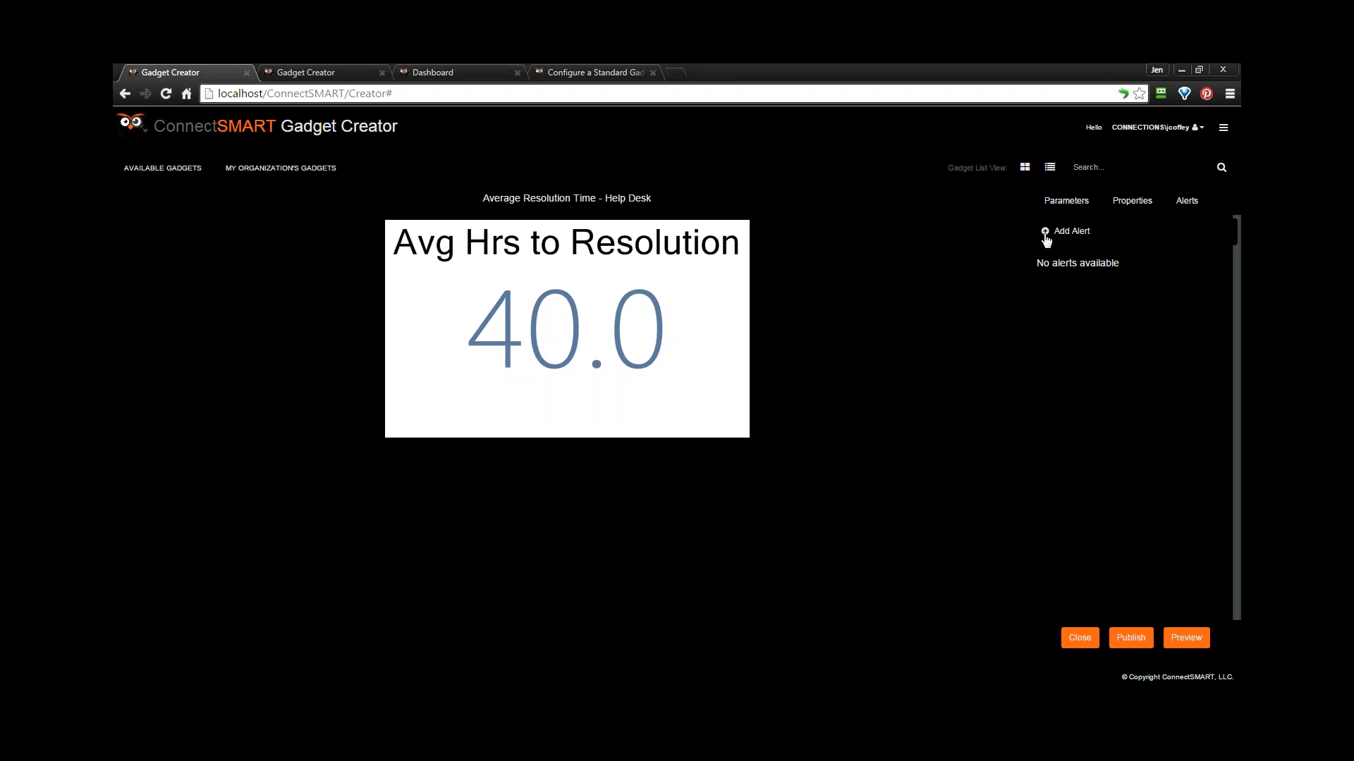
left_click(465, 66)
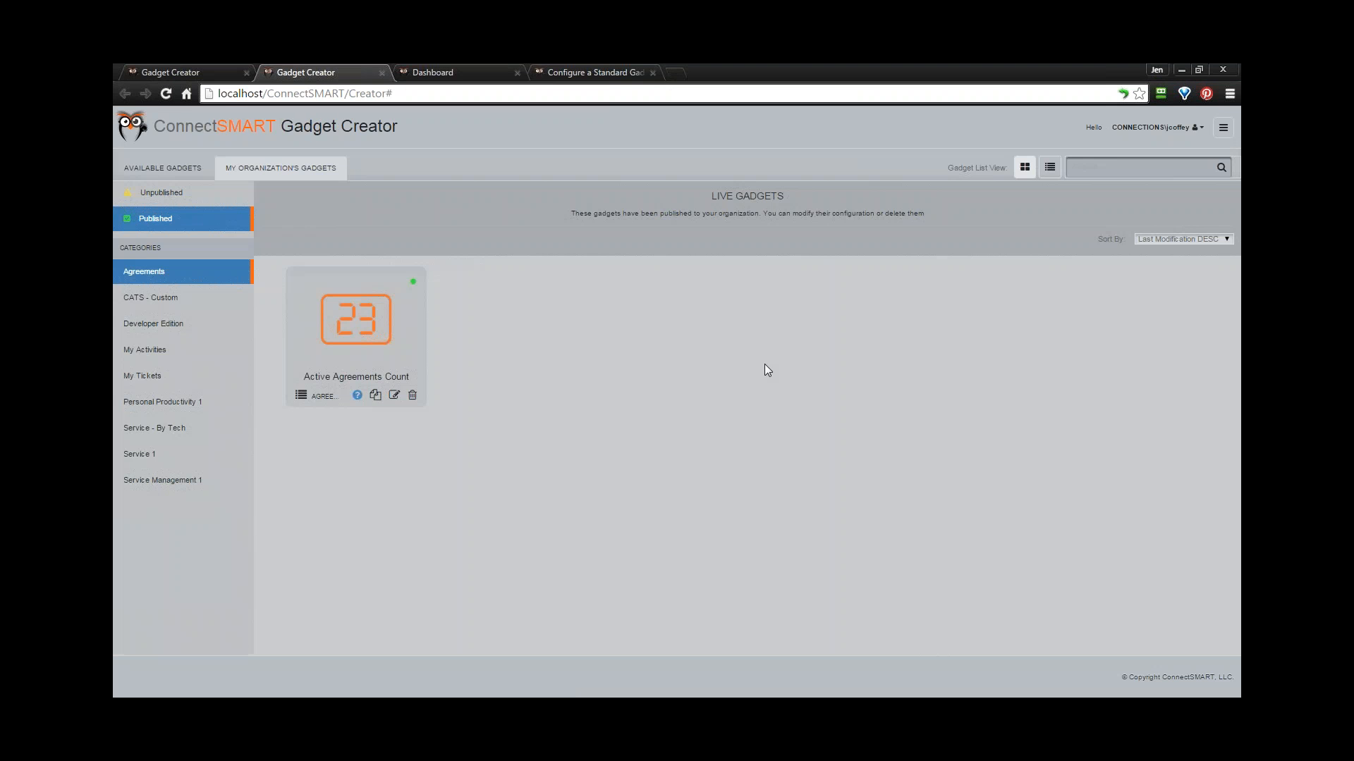
- Return to the Average Resolution Time gadget editor and switch the interface to the Professional theme
left_click(156, 72)
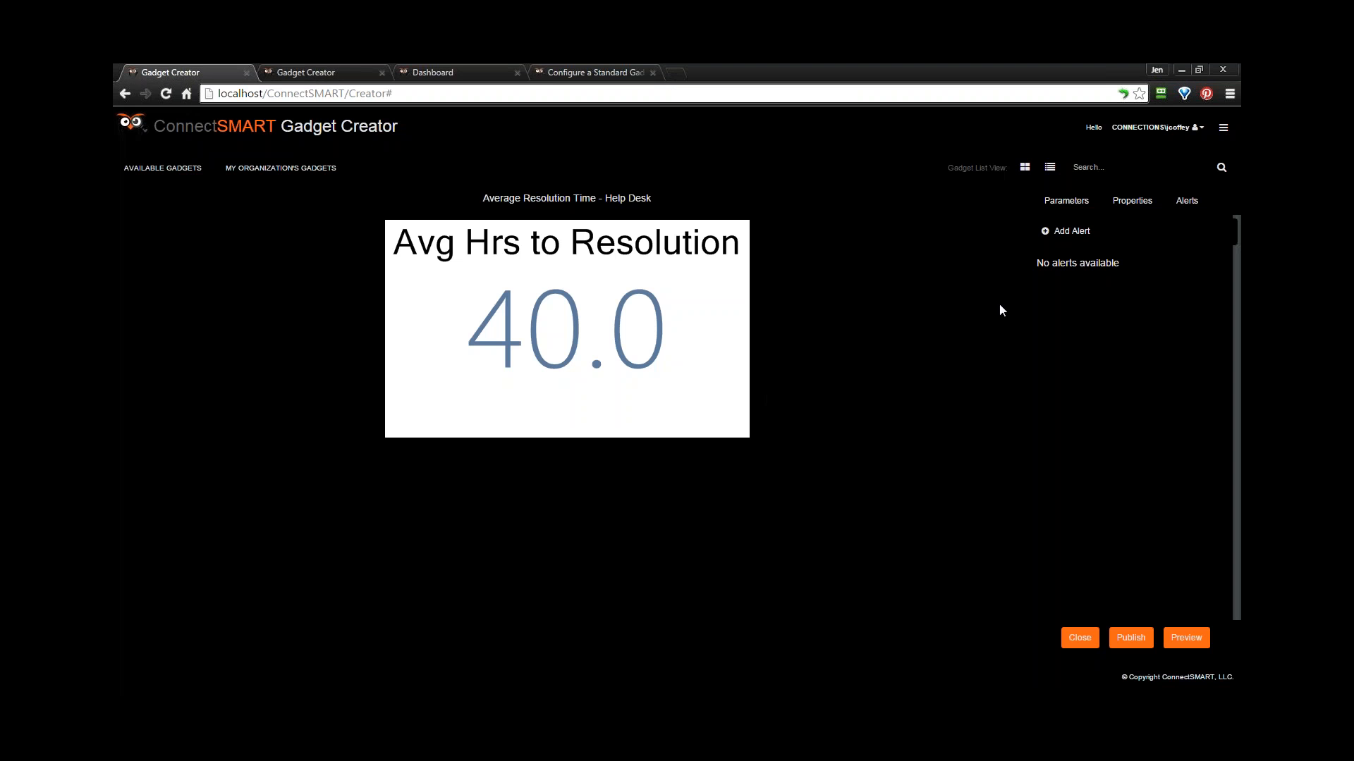
left_click(1156, 127)
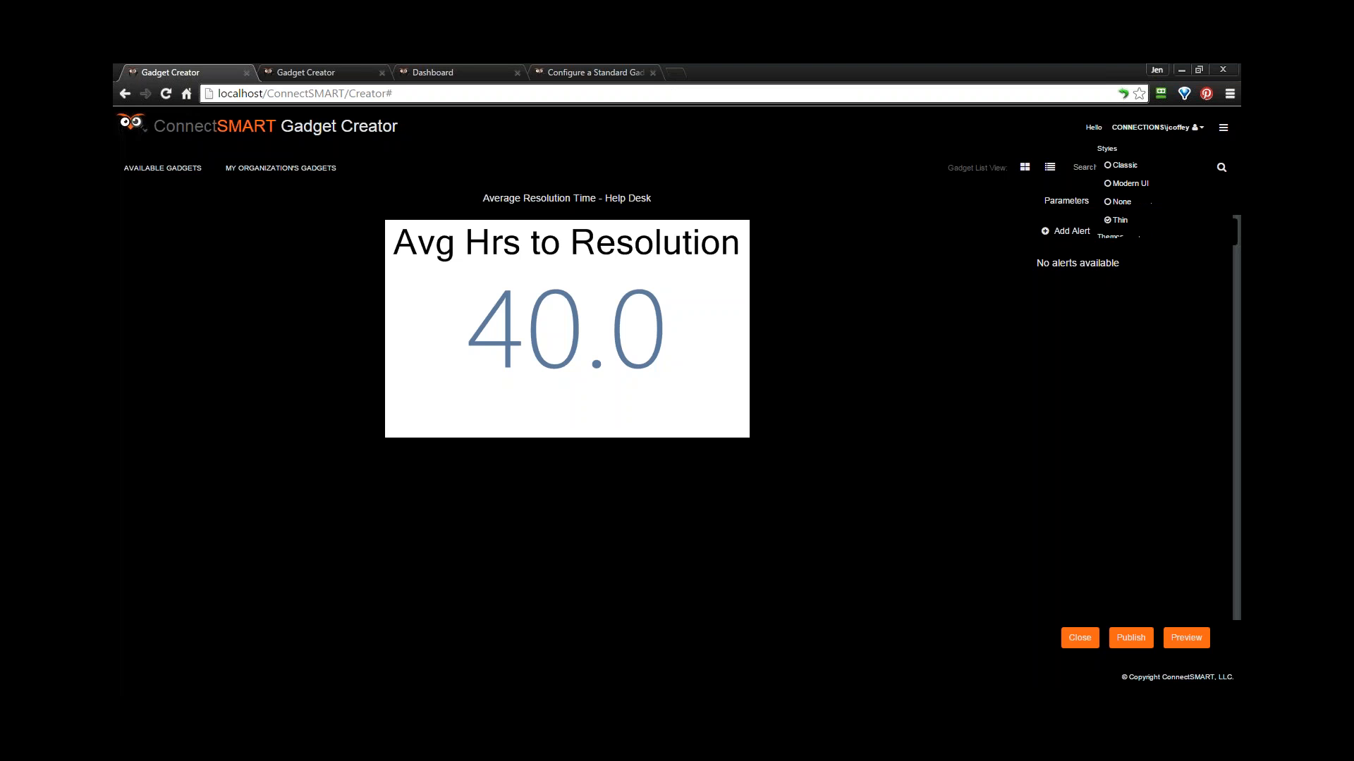
left_click(1151, 381)
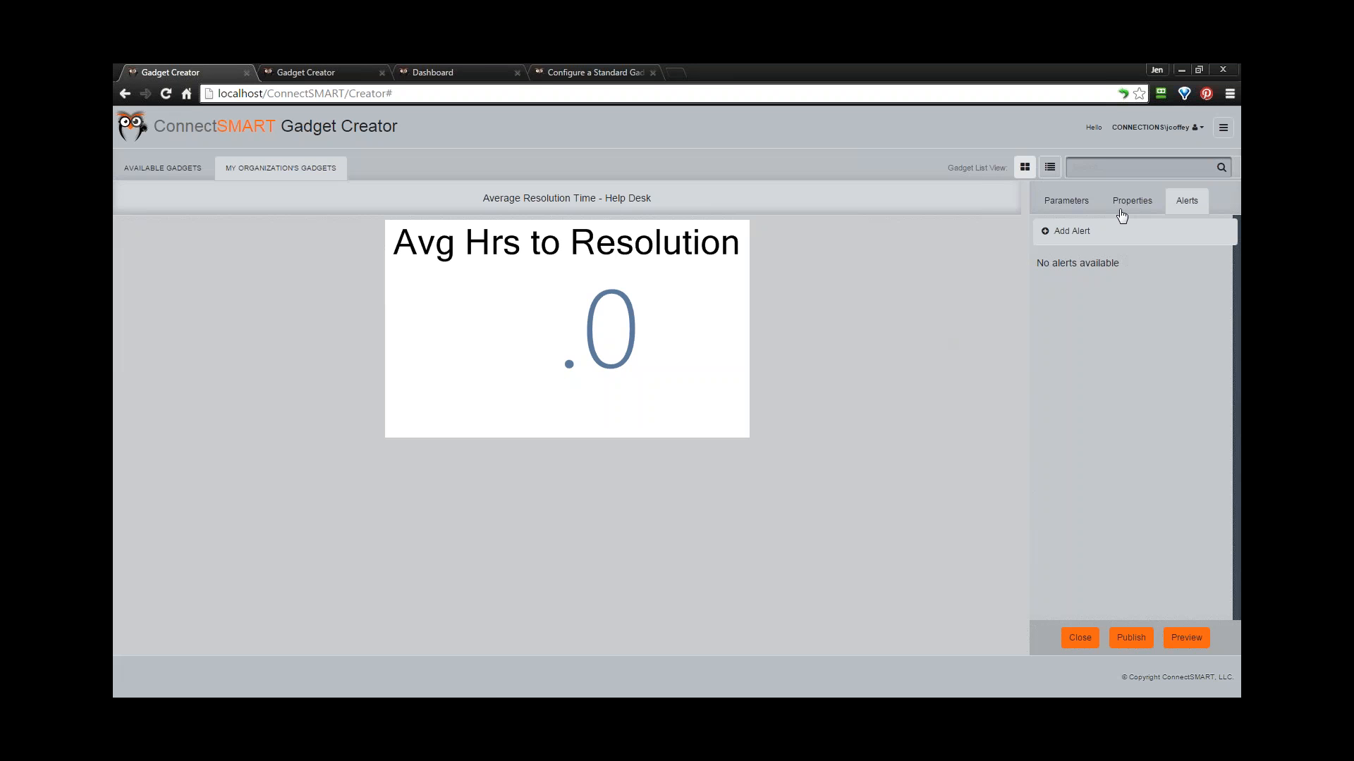
- Start and cancel a new alert twice, close the gadget editor, and check the personal dashboard
left_click(1071, 231)
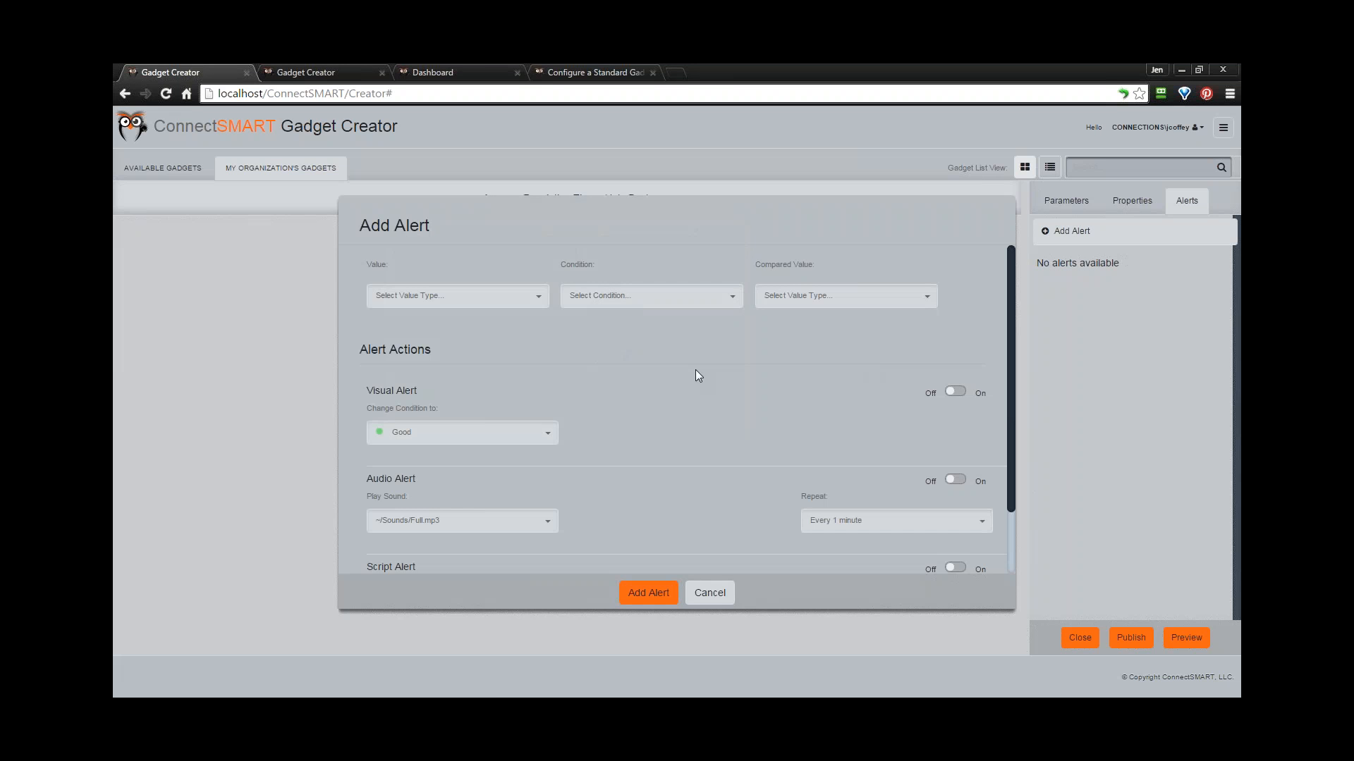
left_click(710, 593)
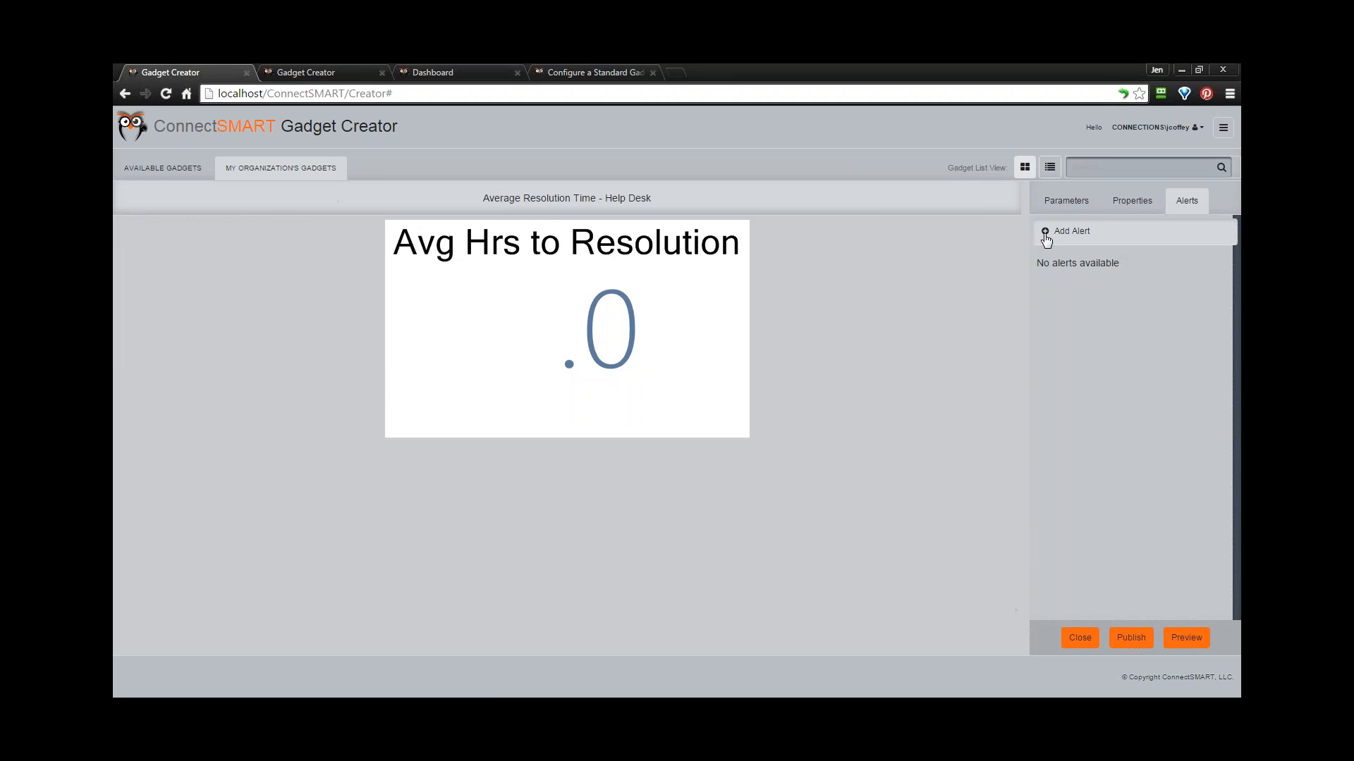
left_click(1046, 231)
left_click(708, 594)
left_click(1080, 638)
left_click(453, 72)
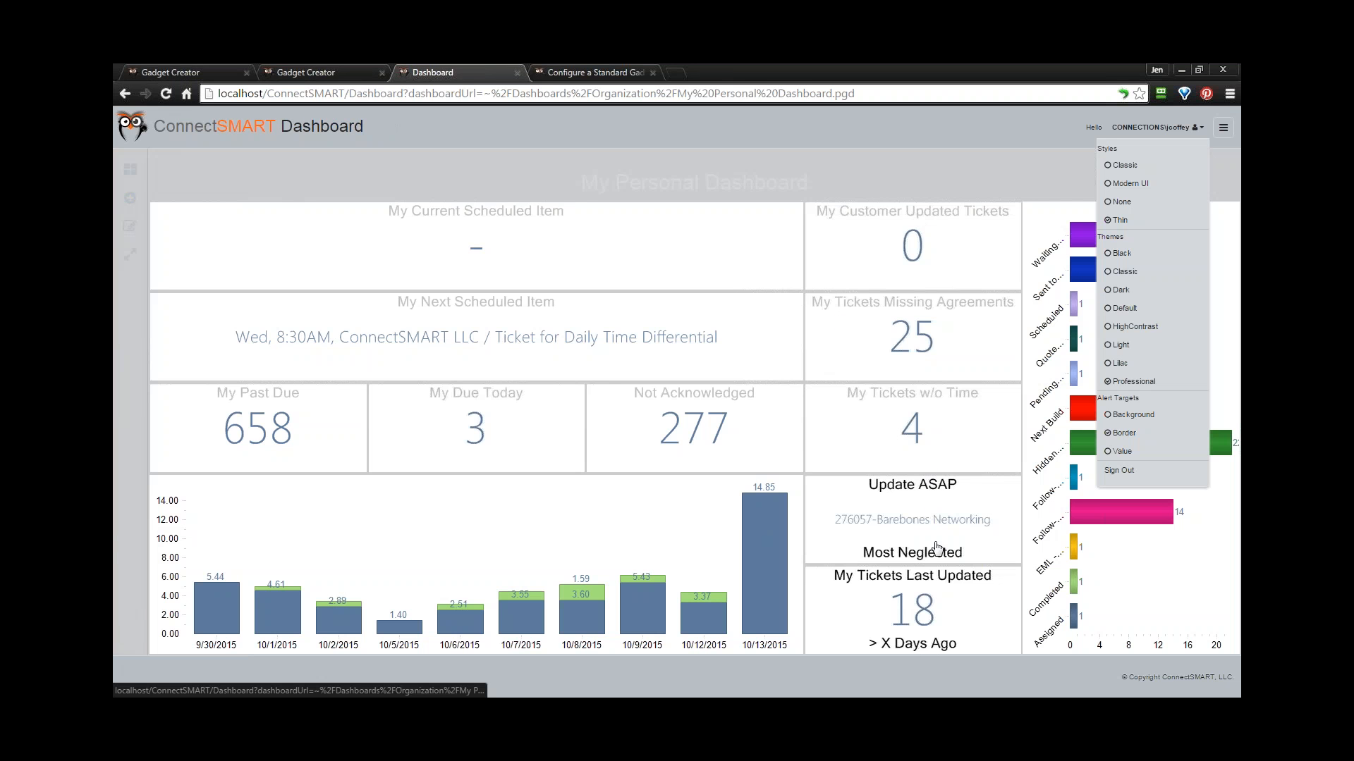
- Browse the Personal Productivity 1, Developer Edition and Service - By Tech gadget categories
left_click(308, 75)
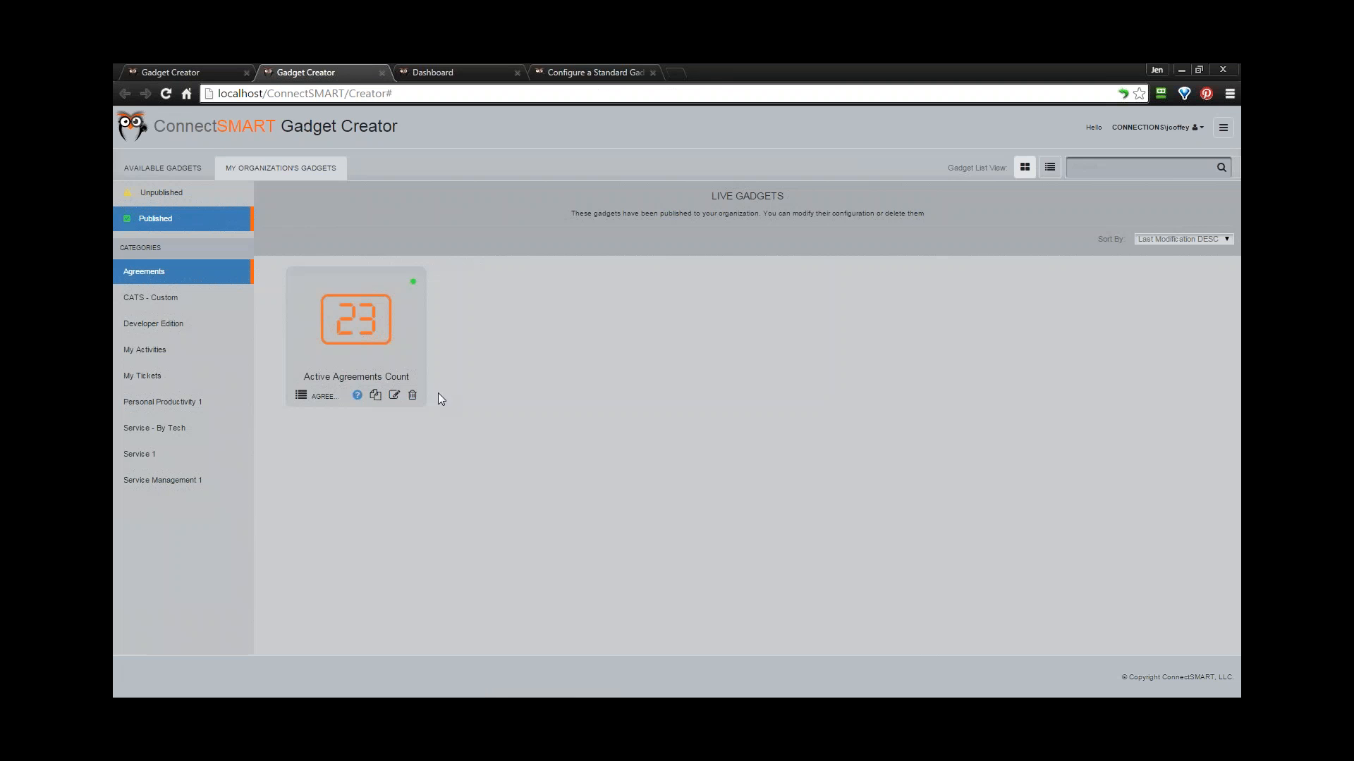
left_click(184, 401)
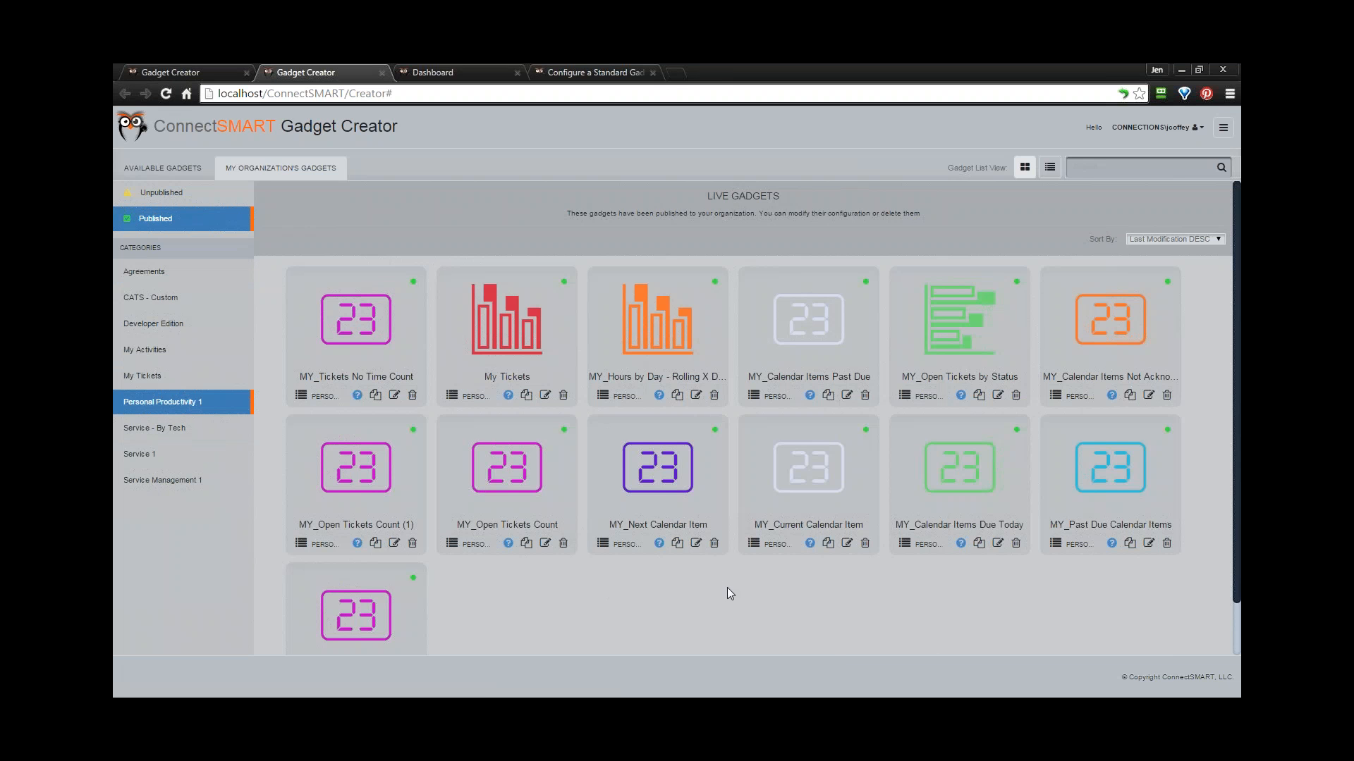
scroll(730, 594, "down", 1)
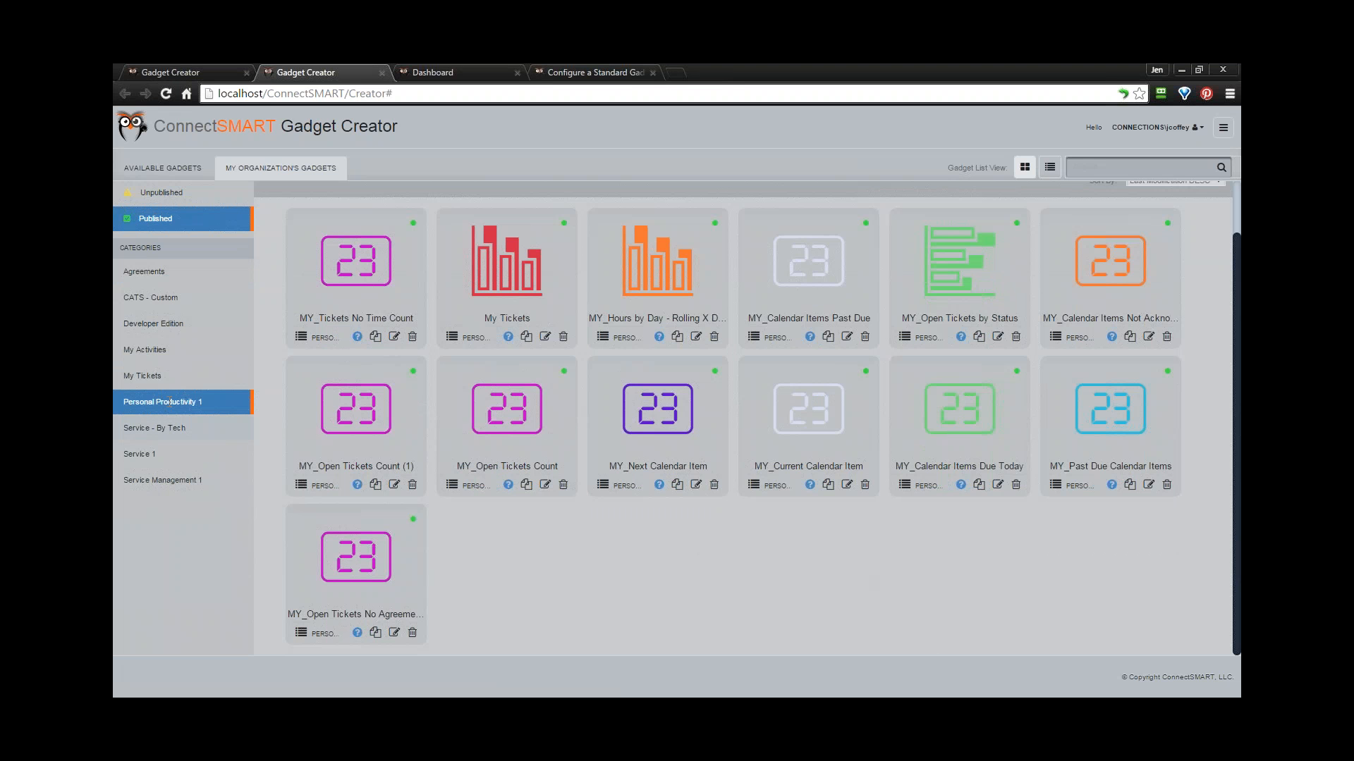
left_click(170, 324)
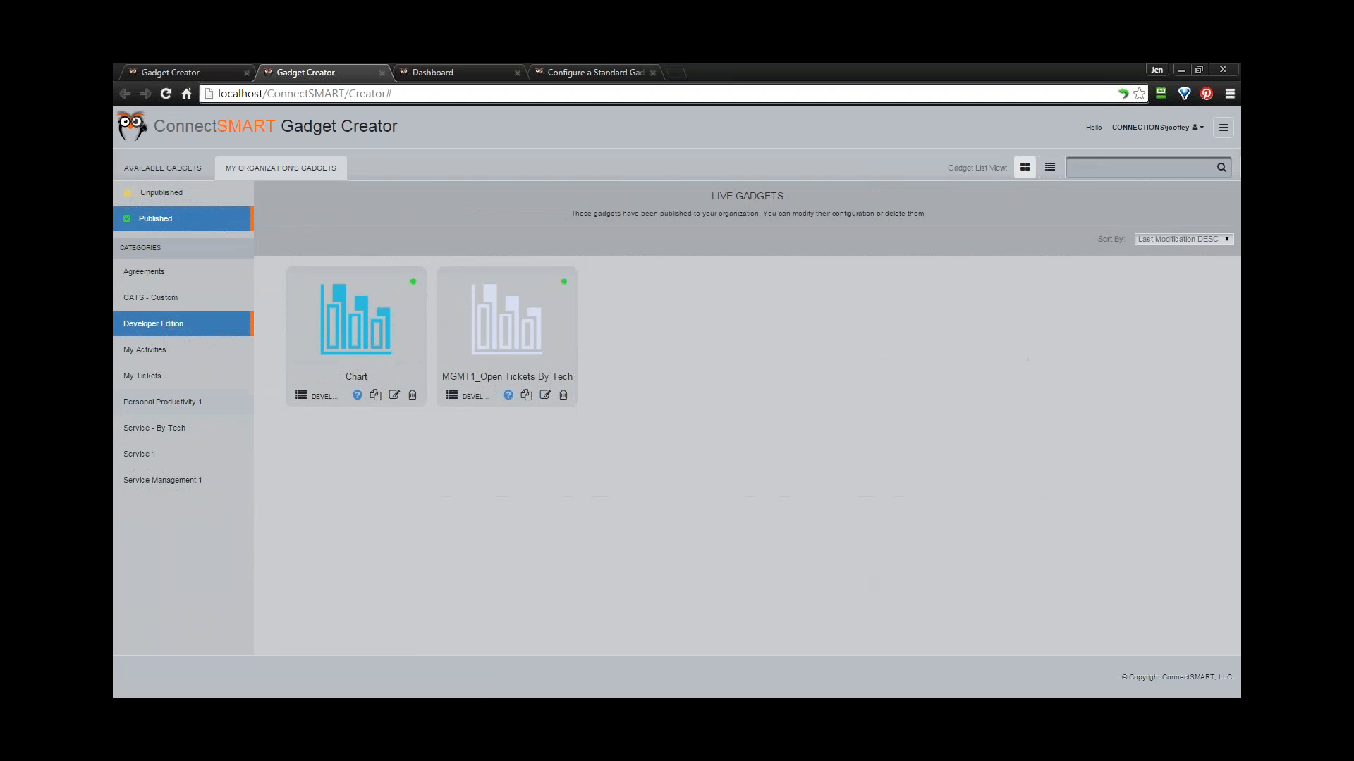
left_click(156, 428)
left_click(162, 402)
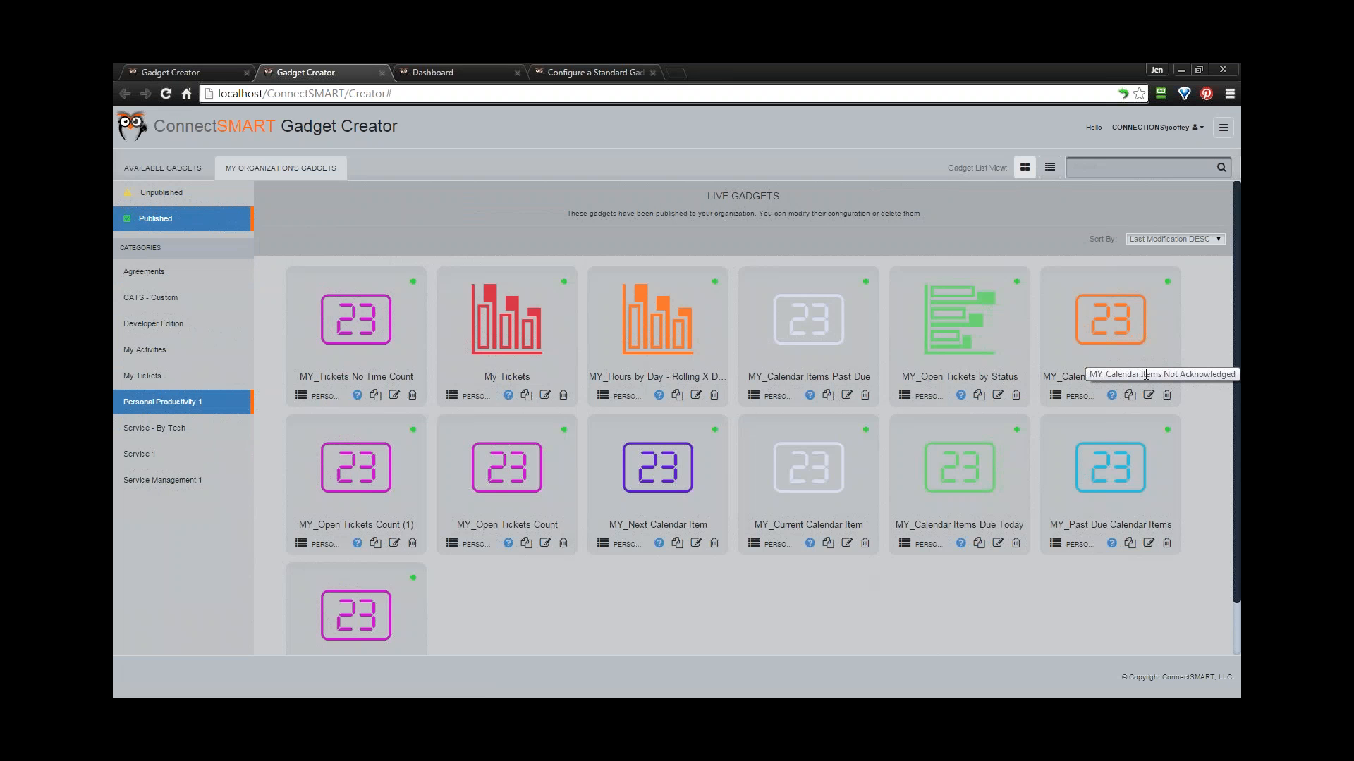
- Glance at the dashboard, then edit MY_Calendar Items Not Acknowledged from the published gadgets list
left_click(431, 72)
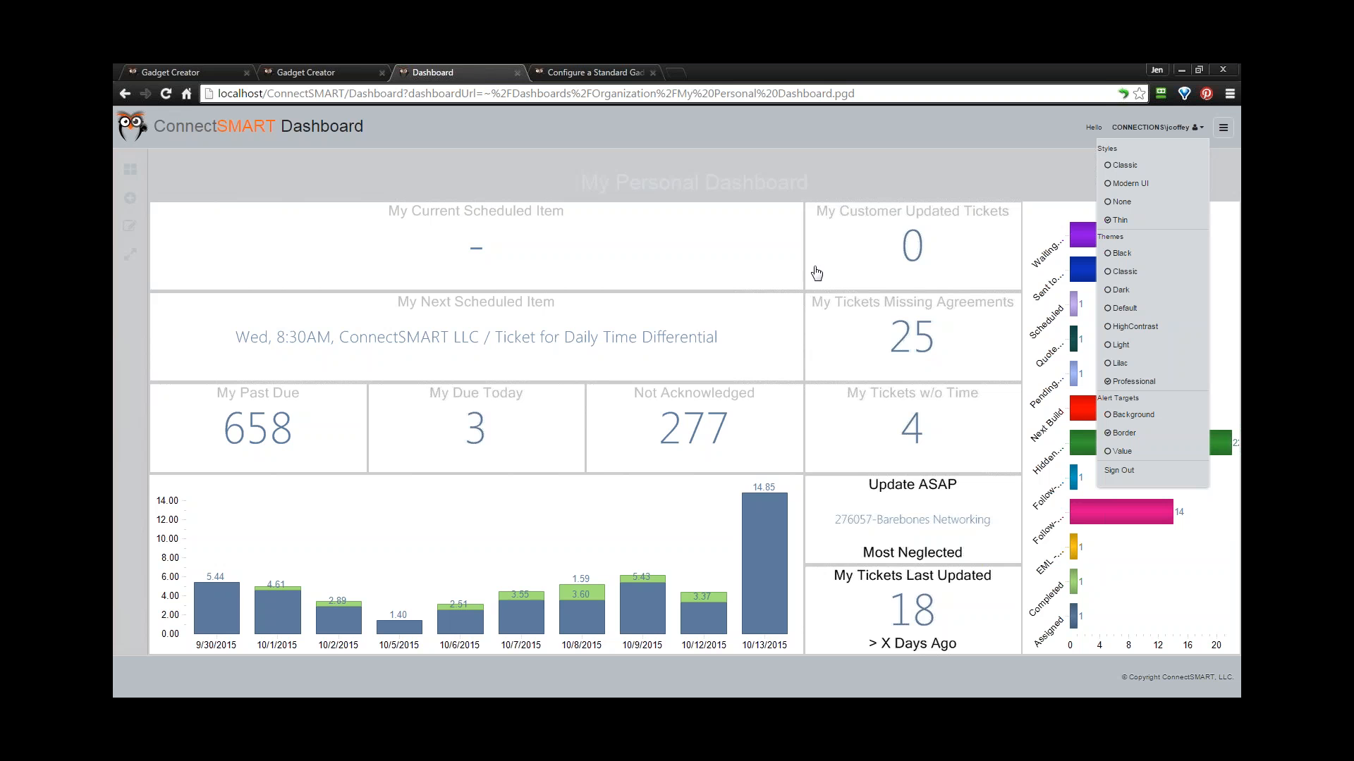
left_click(367, 72)
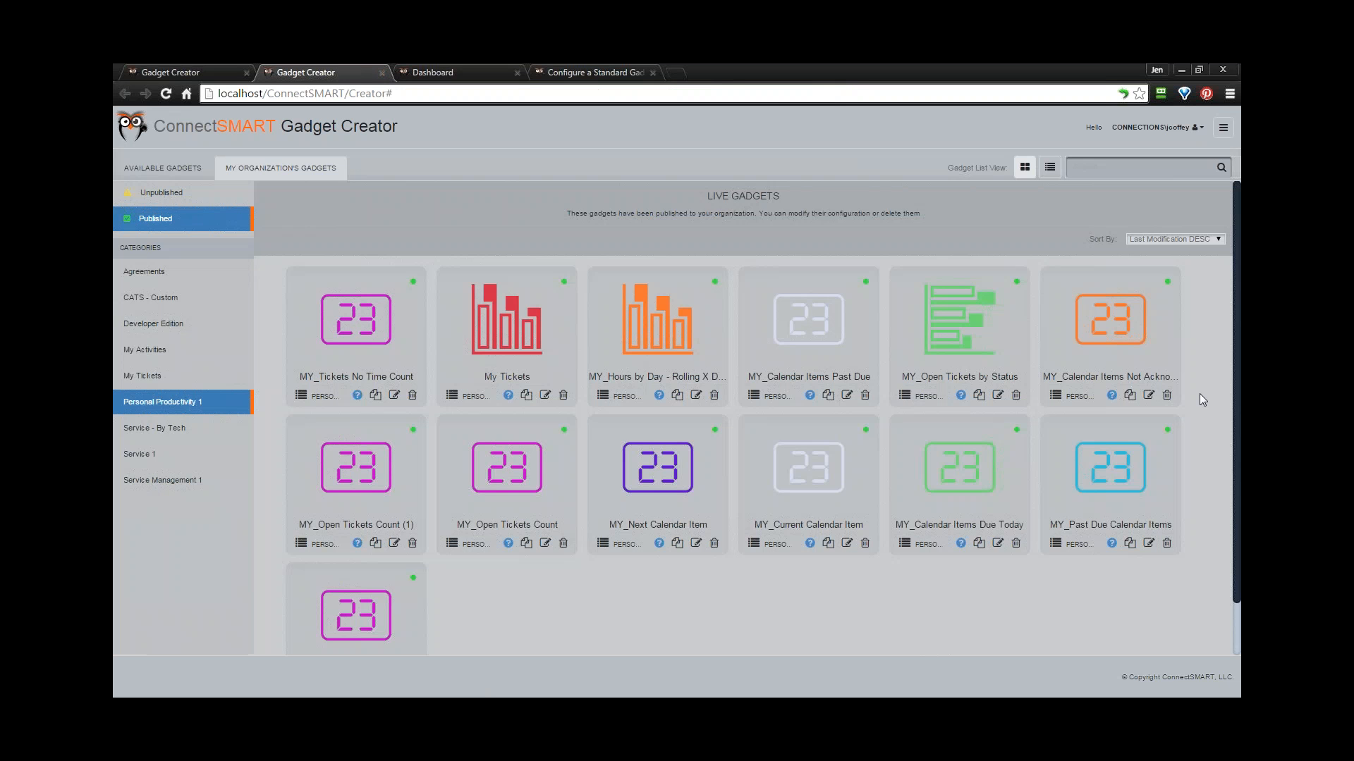
left_click(1149, 395)
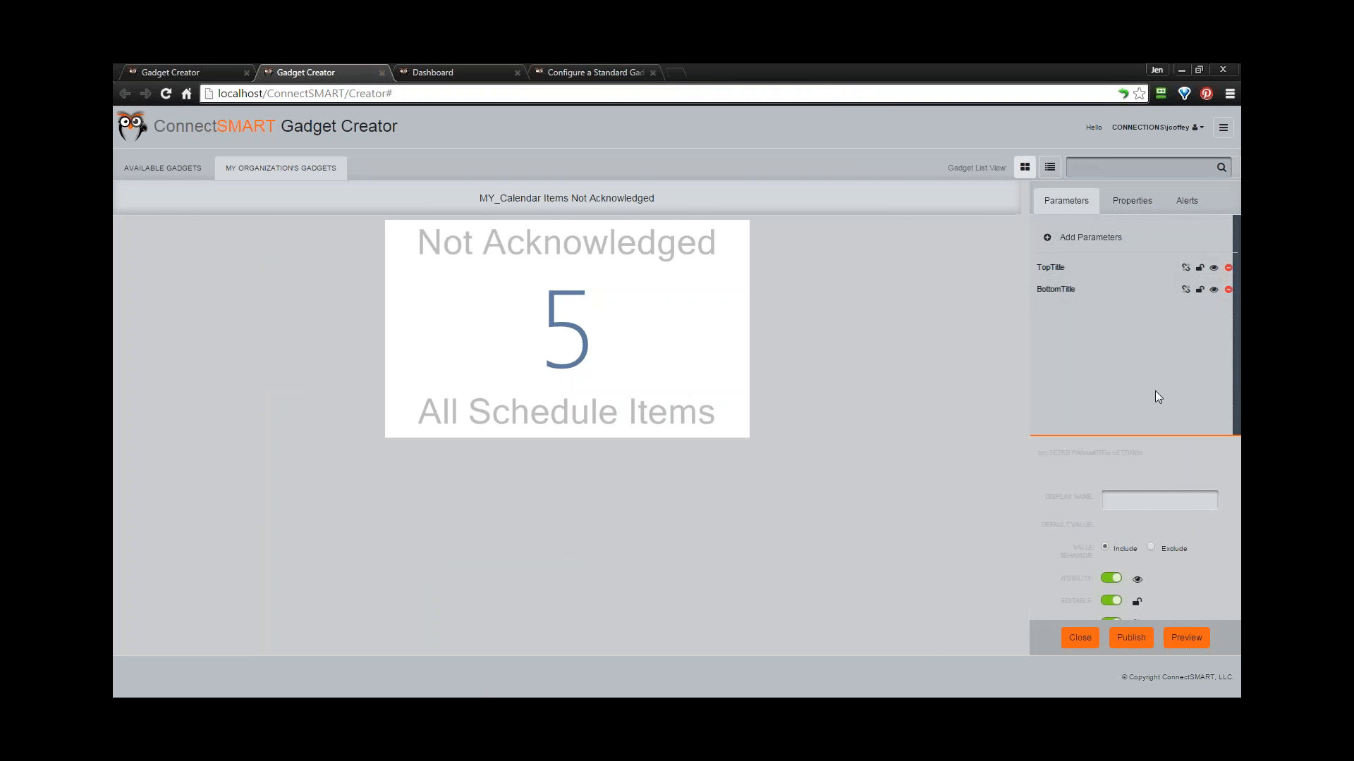
- Add an alert: Gadget Value greater than Numeric Constant 0, Visual Alert Warning, turned On
left_click(1187, 200)
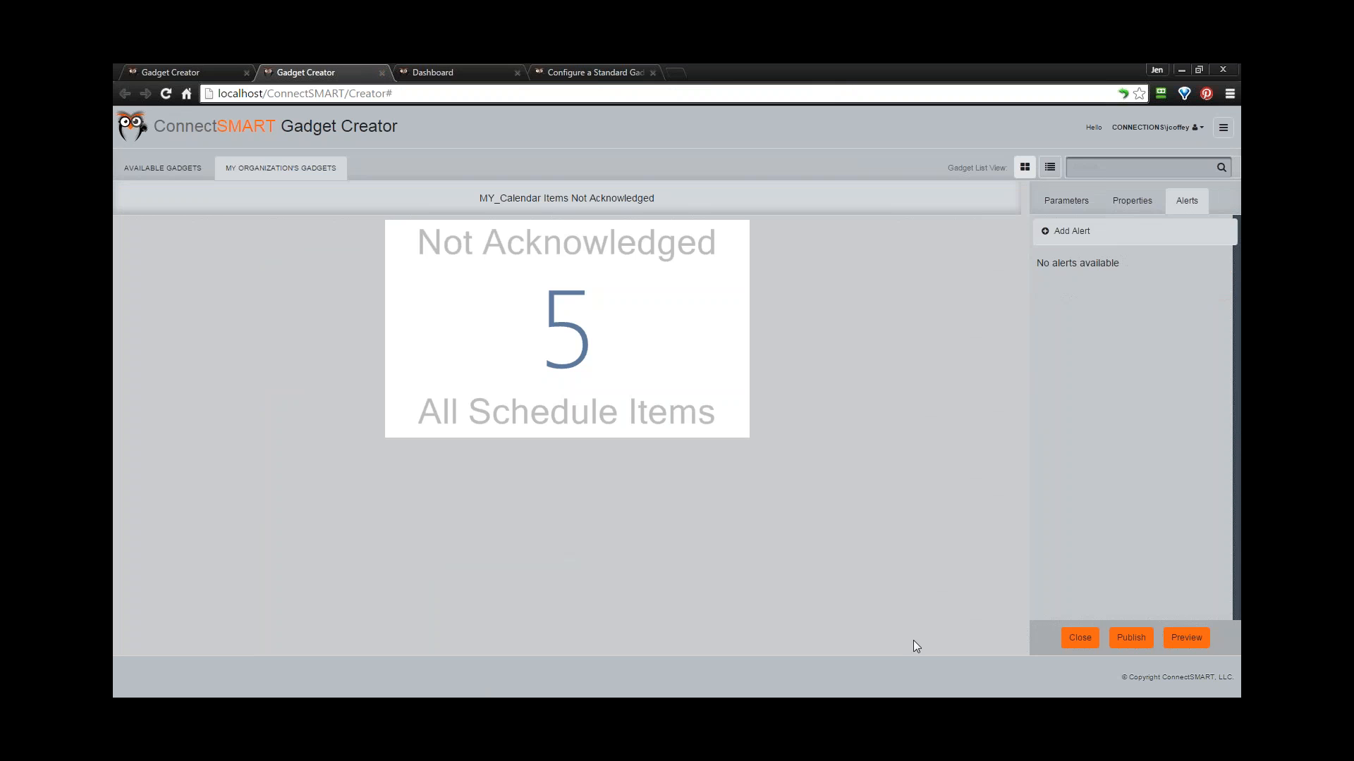
left_click(1192, 638)
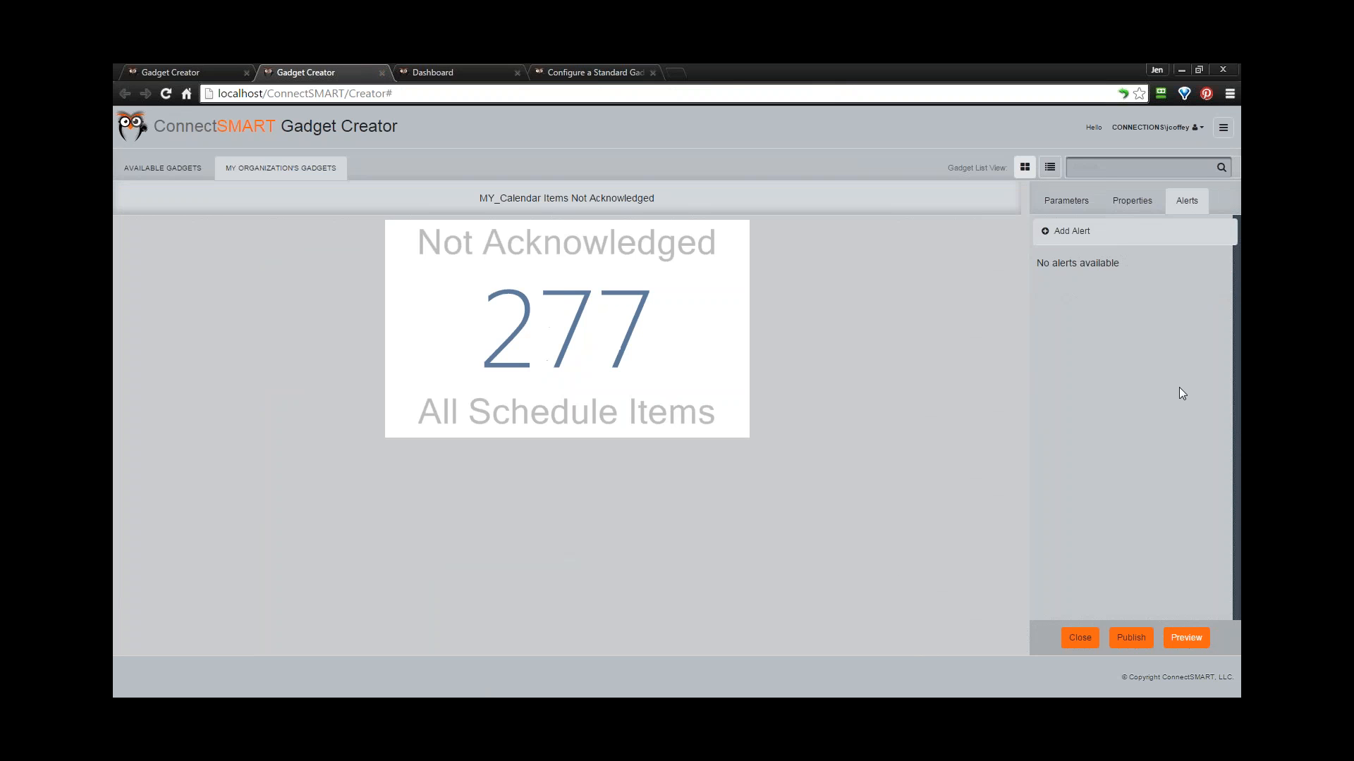
left_click(1046, 232)
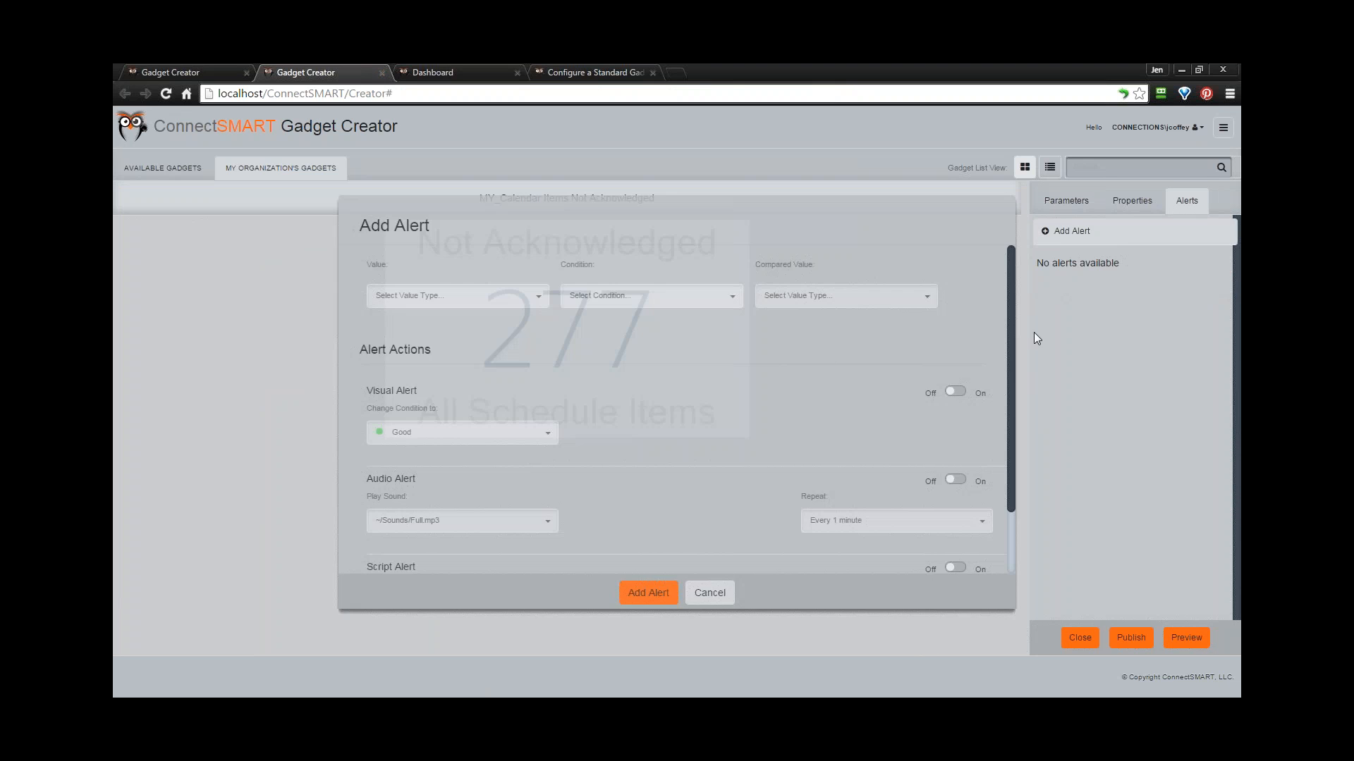
left_click(512, 299)
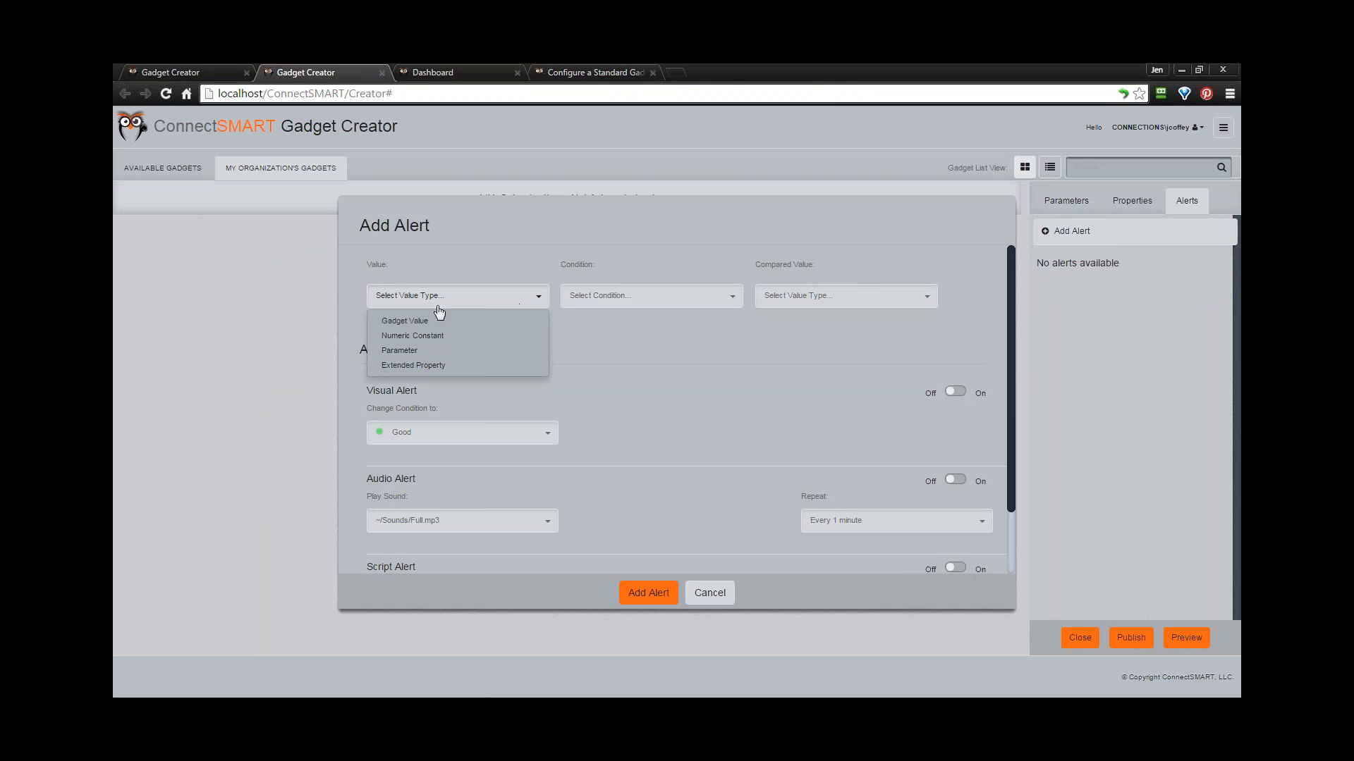
left_click(426, 324)
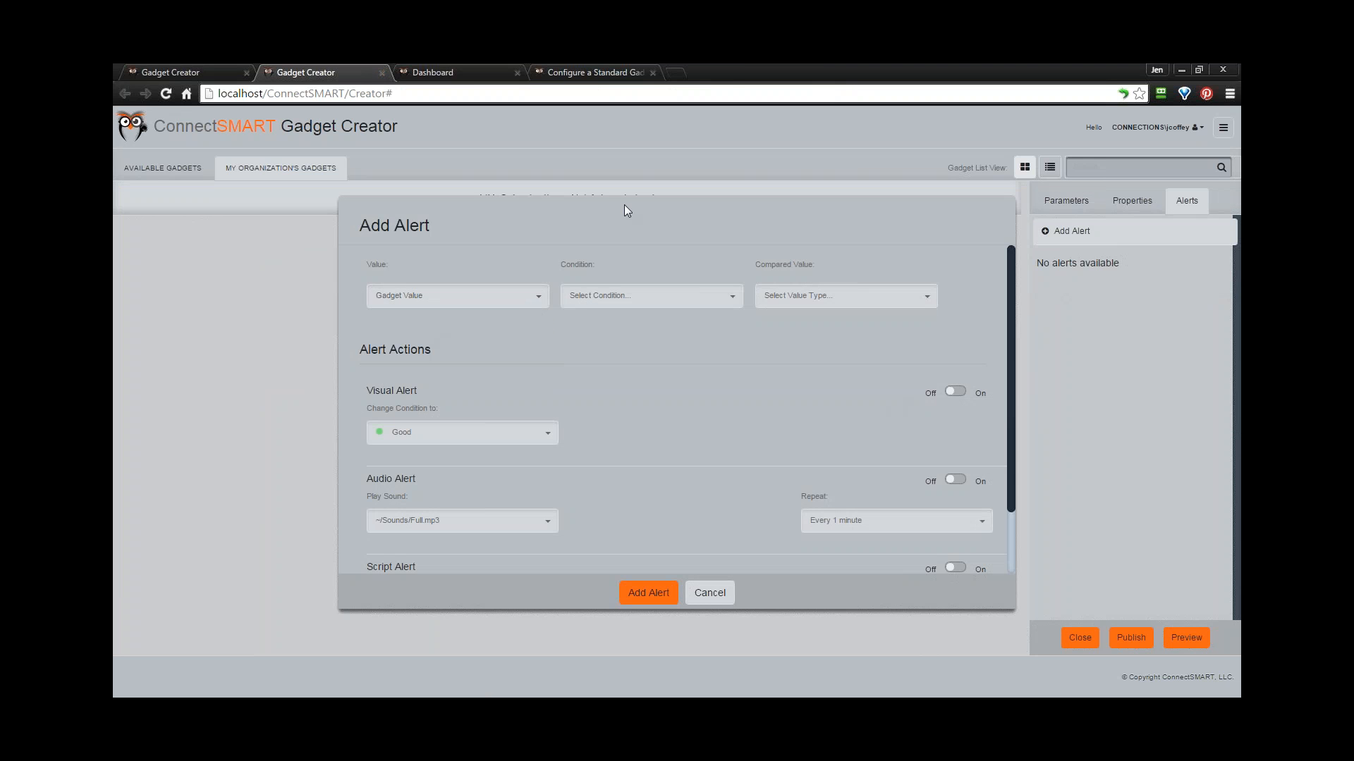
left_click_drag(624, 205, 633, 243)
left_click(633, 248)
left_click(635, 299)
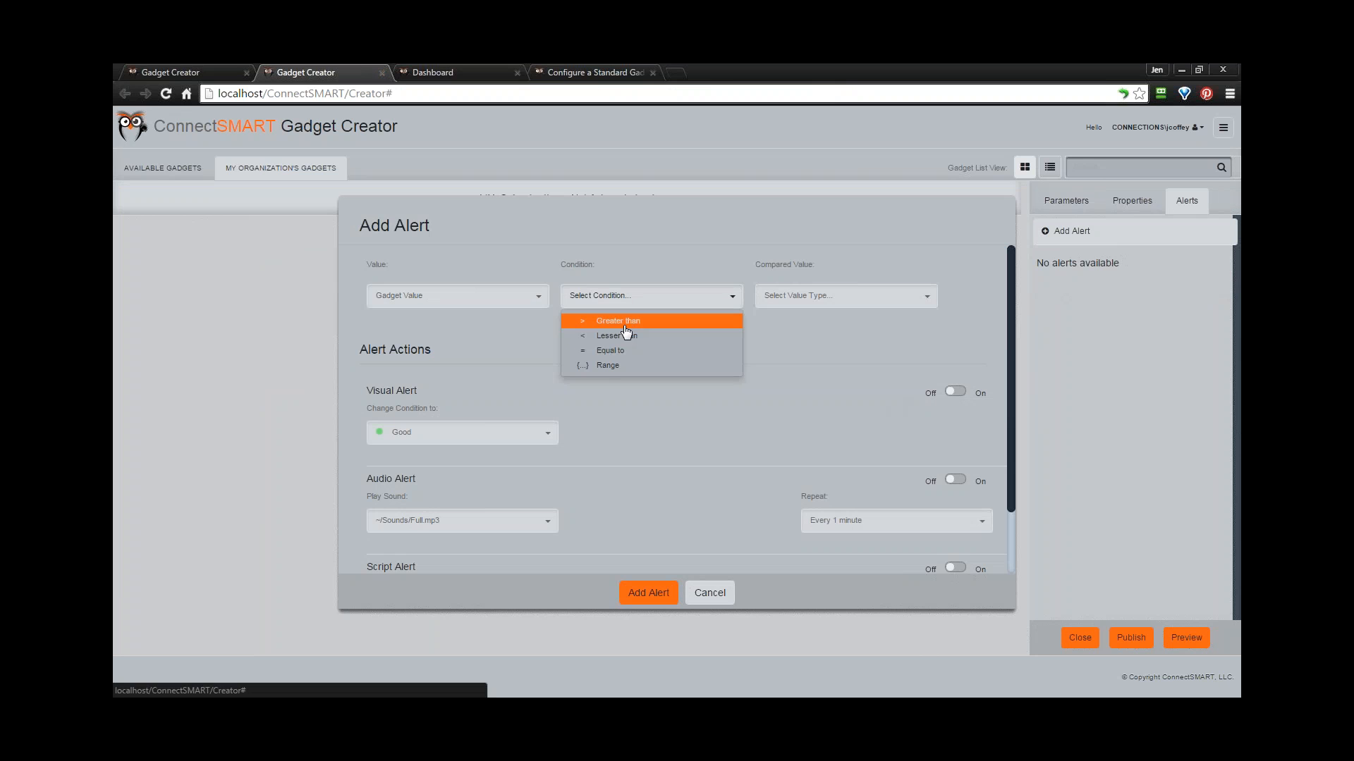
left_click(623, 324)
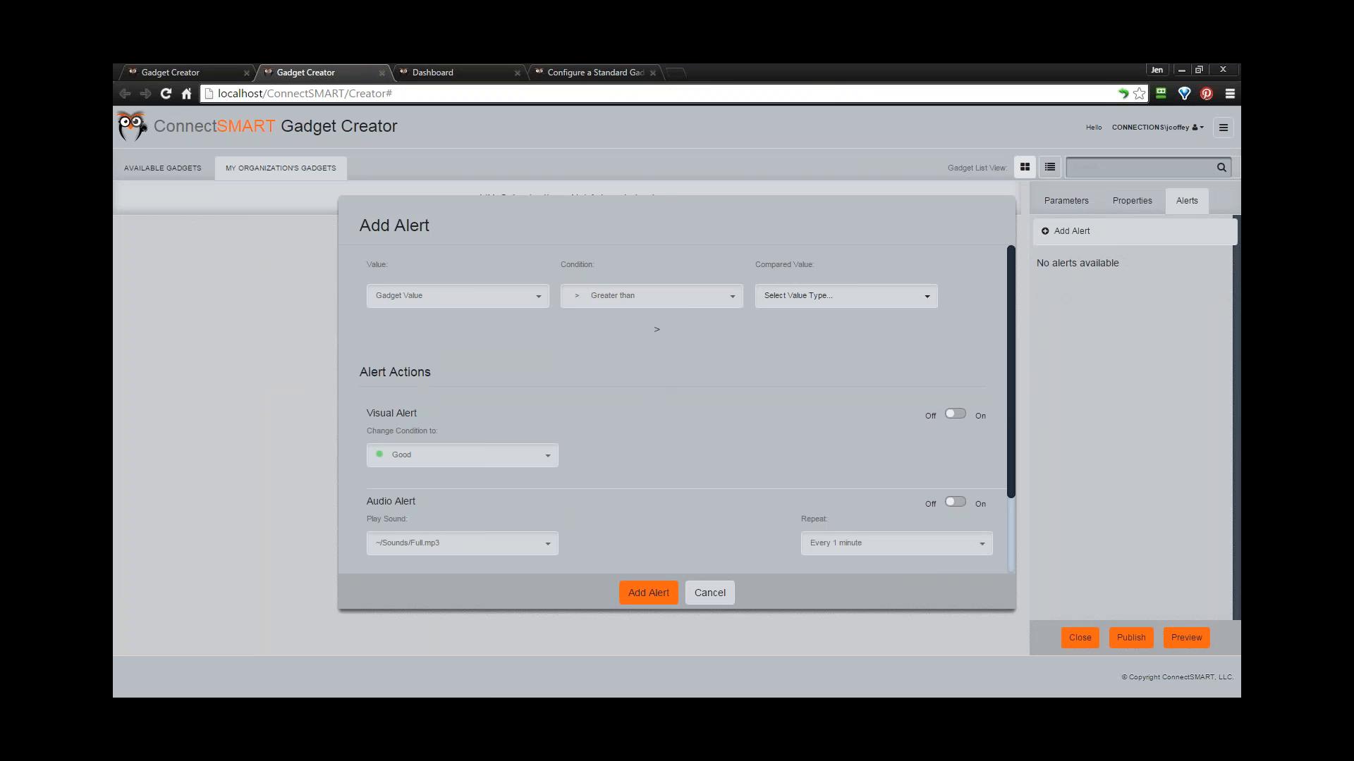
left_click(783, 296)
left_click(797, 336)
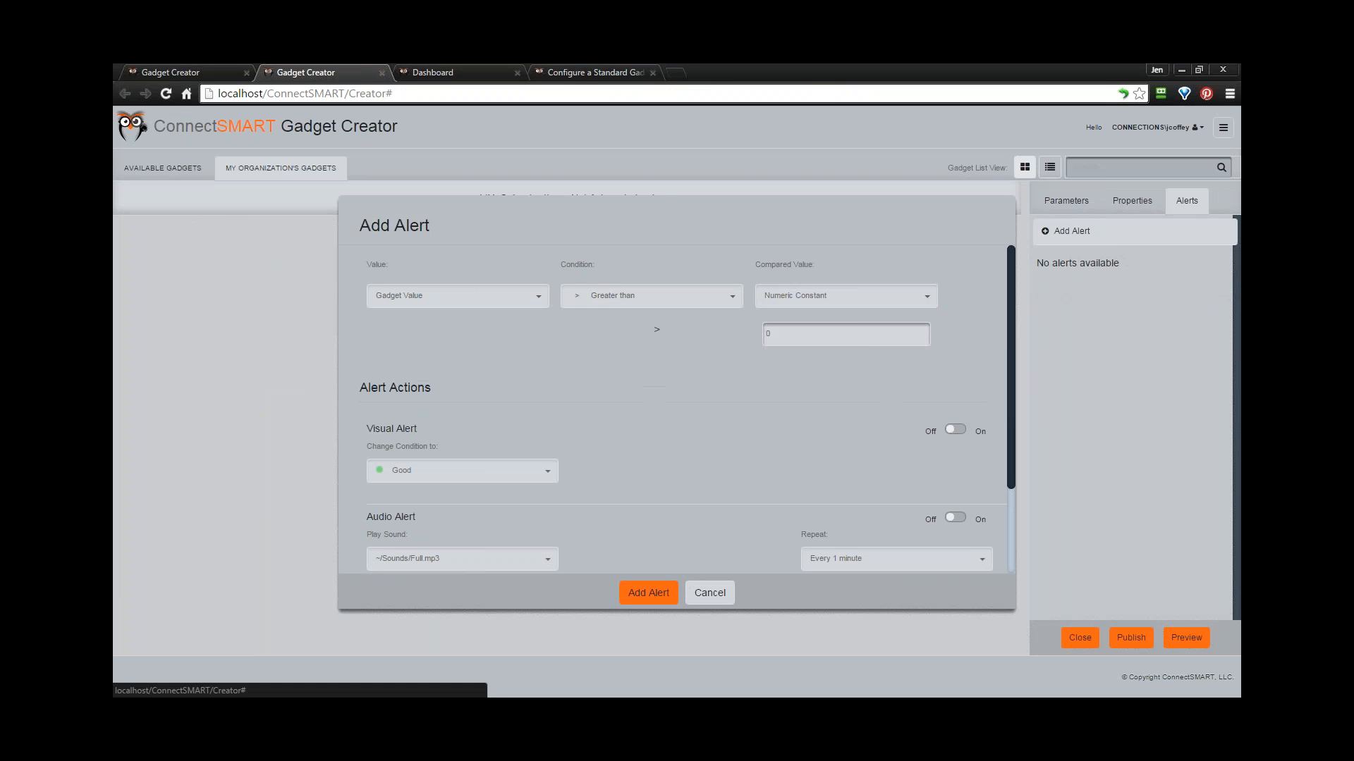
left_click(791, 296)
left_click(798, 335)
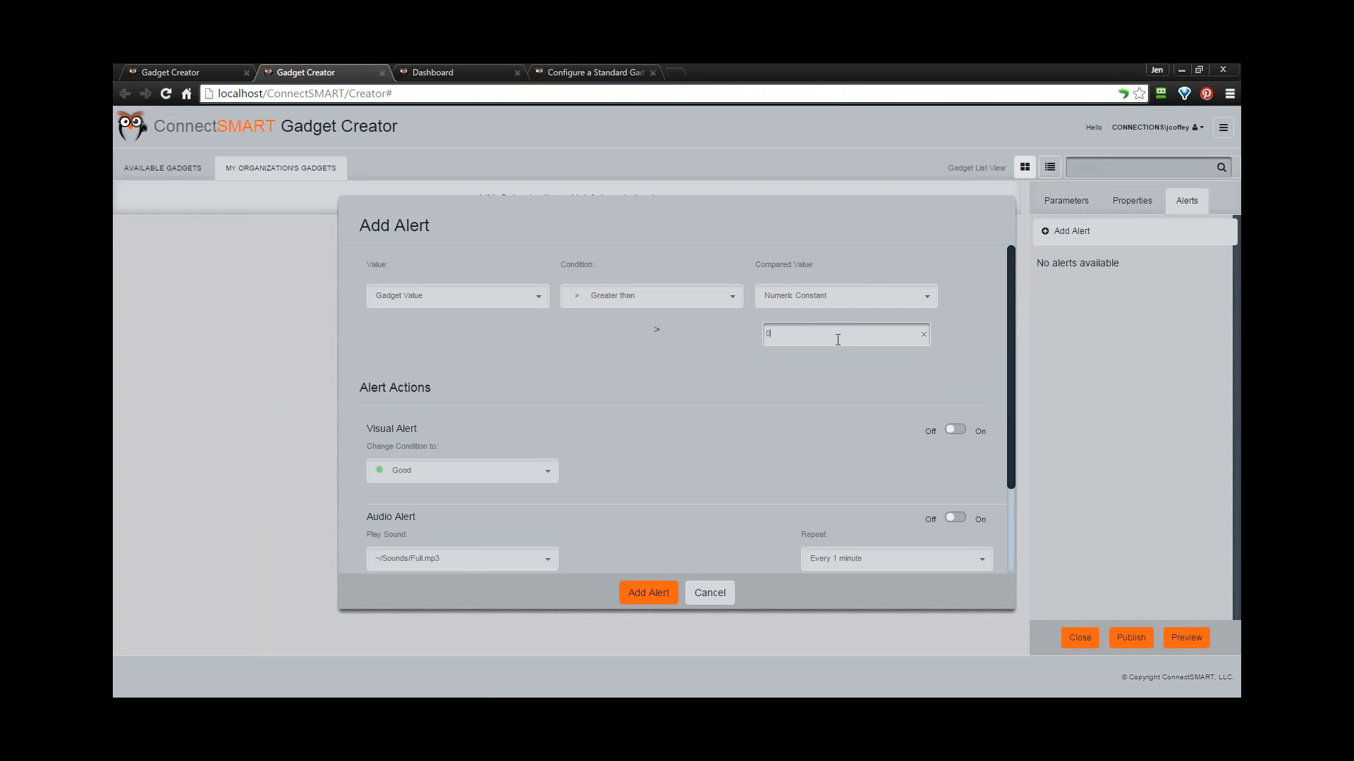
left_click(462, 471)
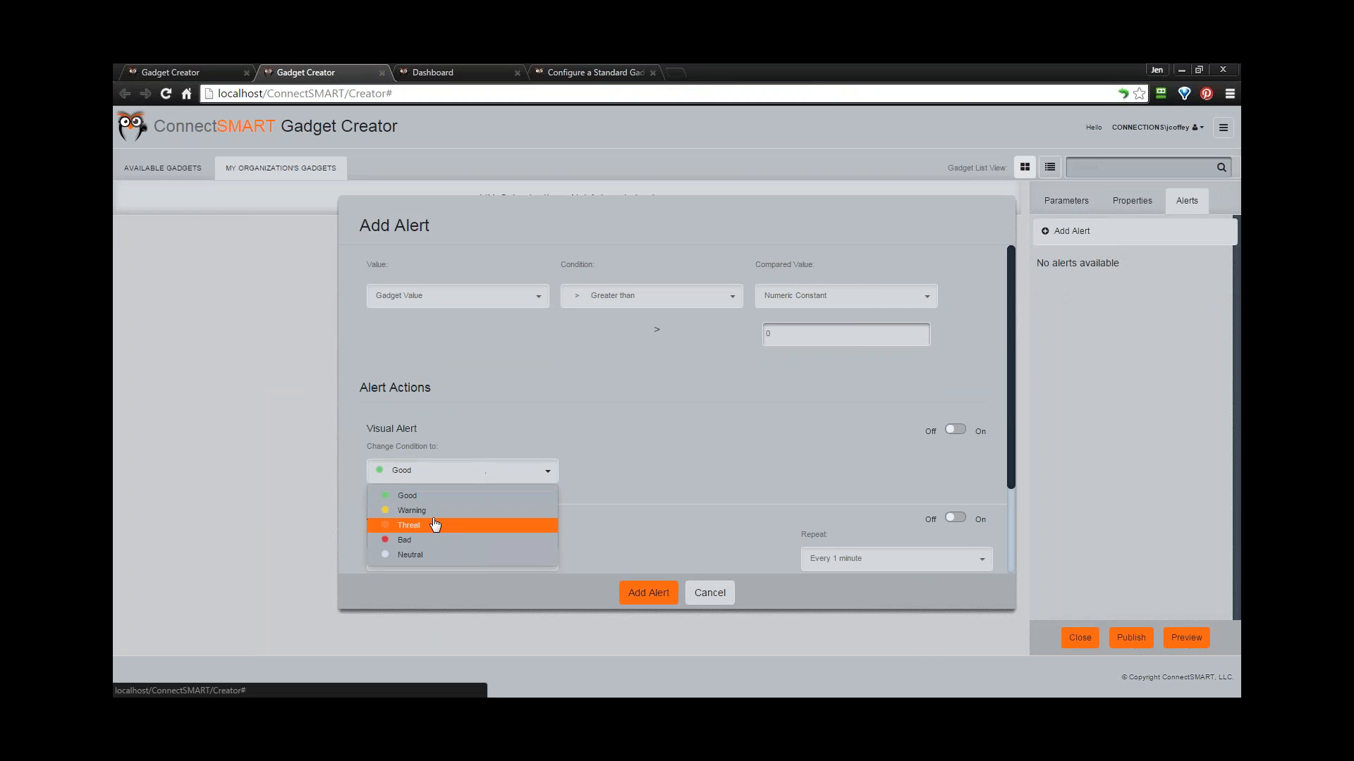
left_click(424, 515)
left_click(955, 430)
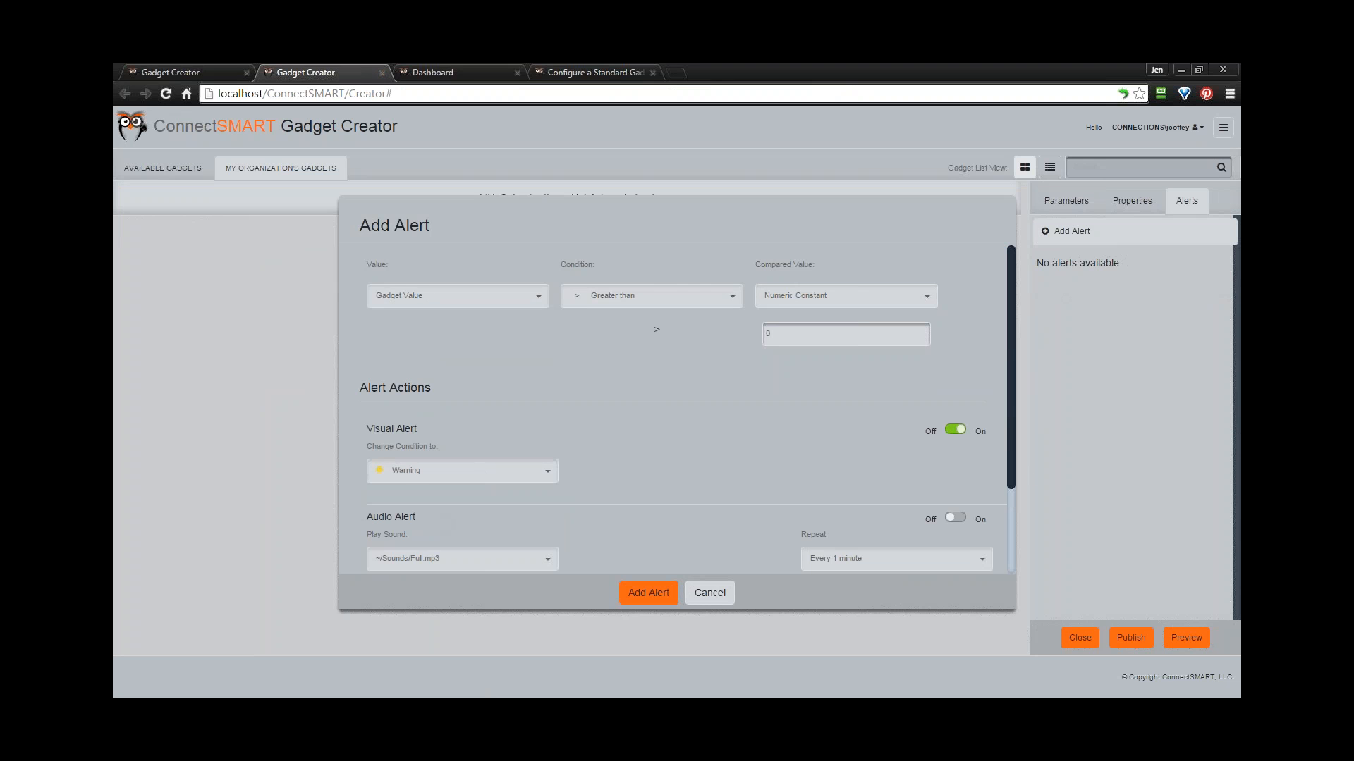
left_click(647, 592)
- Add a second alert: Gadget Value greater than 10, Visual Alert Threat, turned On
left_click(1050, 232)
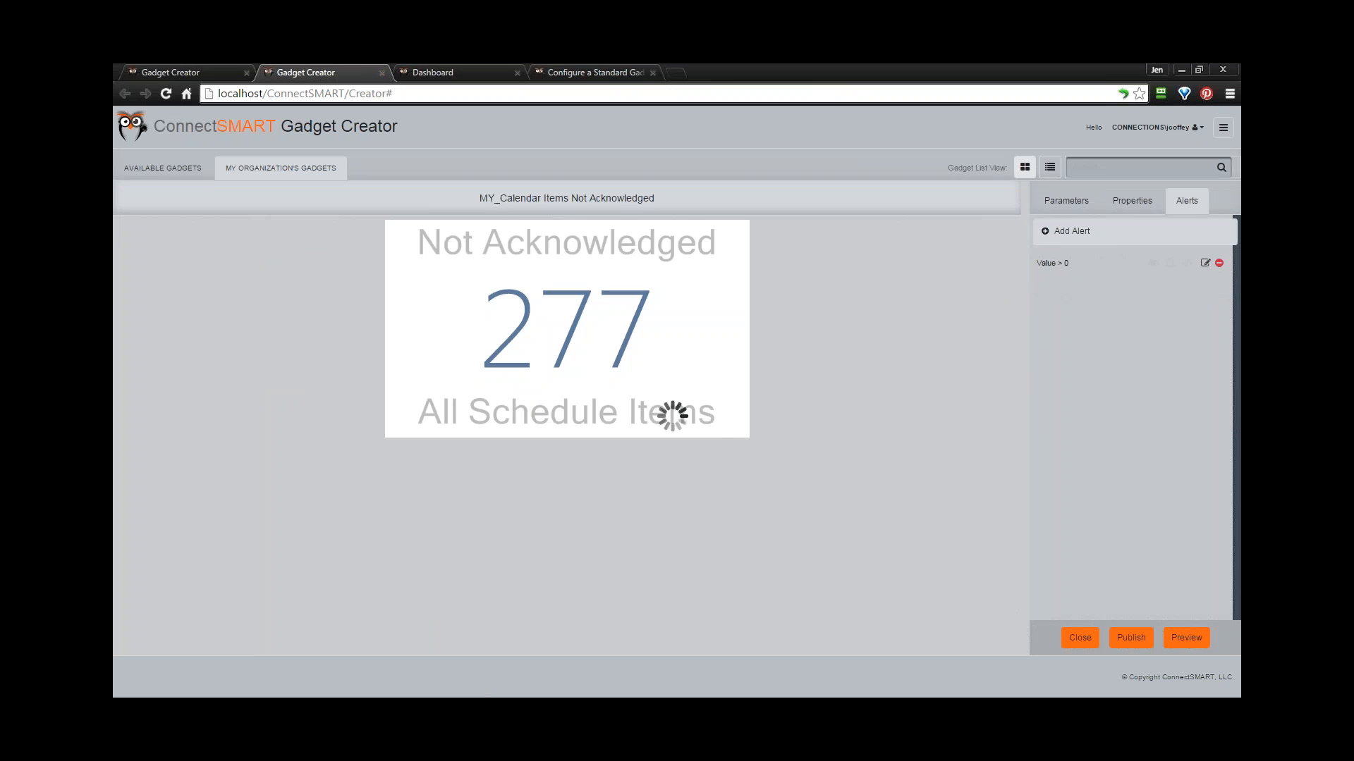
left_click(423, 295)
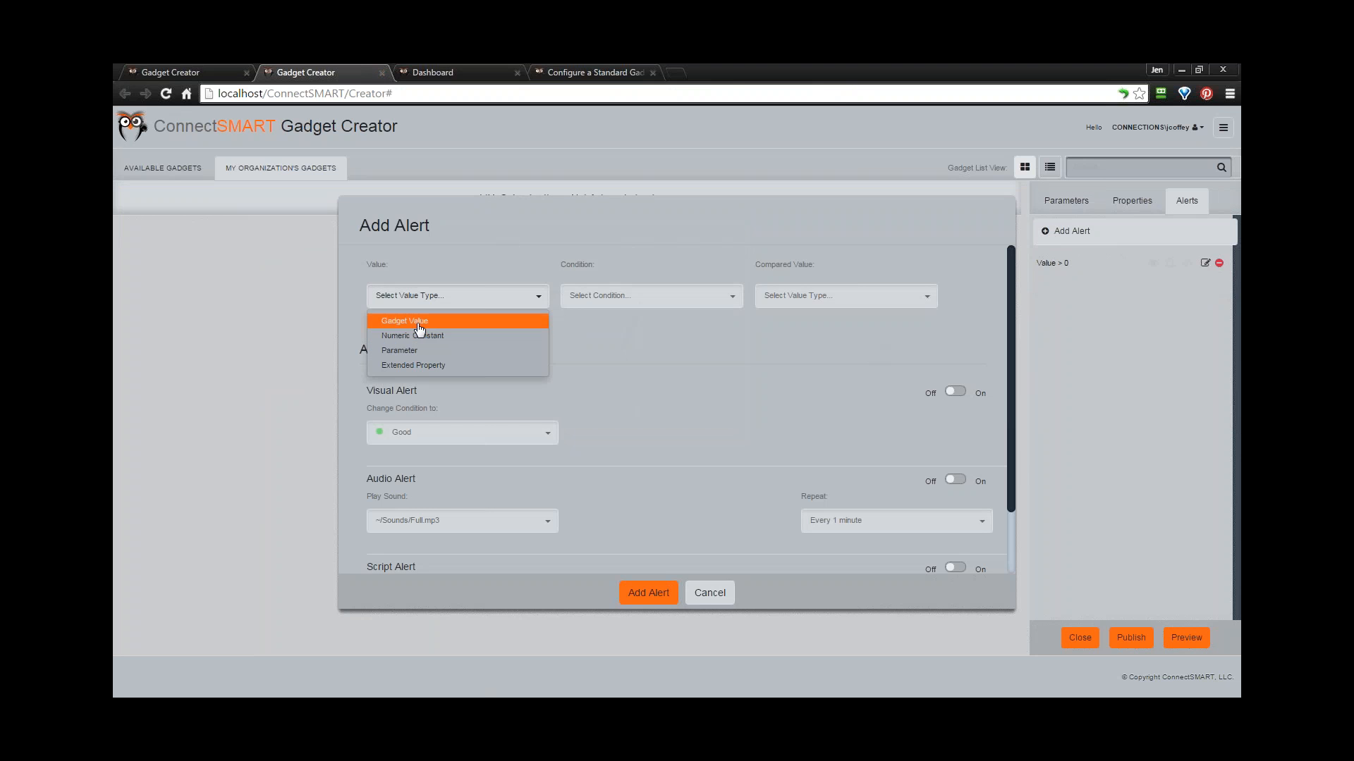
left_click(417, 315)
left_click(641, 296)
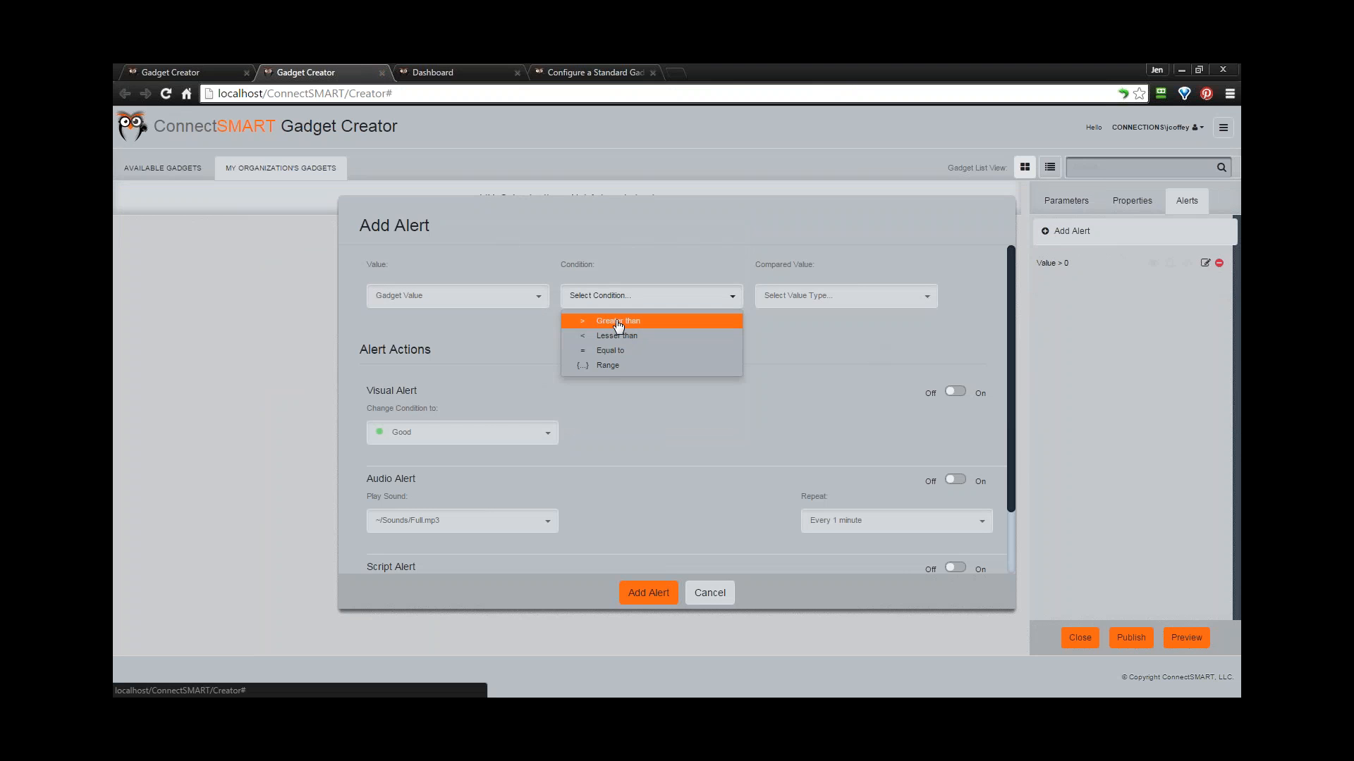
left_click(612, 322)
left_click(844, 296)
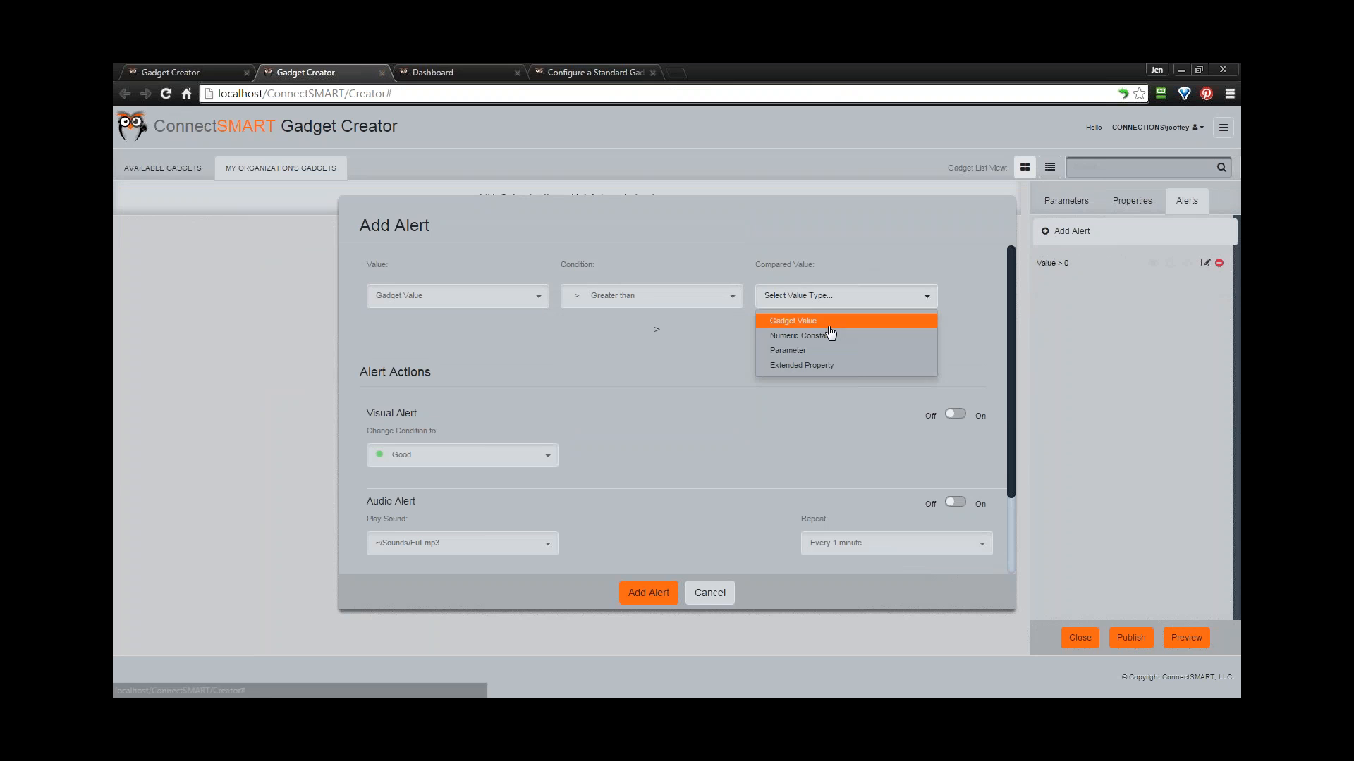
left_click(825, 330)
type("10")
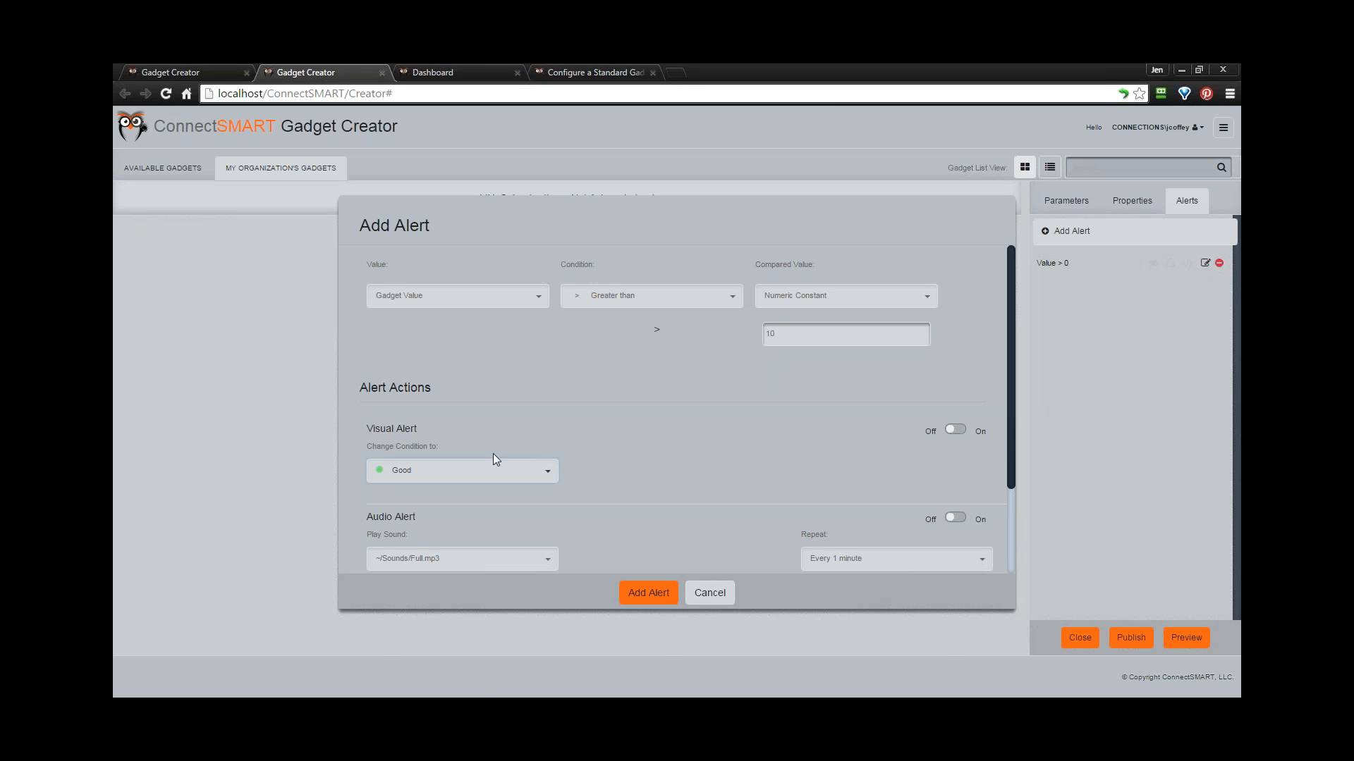
left_click(492, 454)
left_click(441, 529)
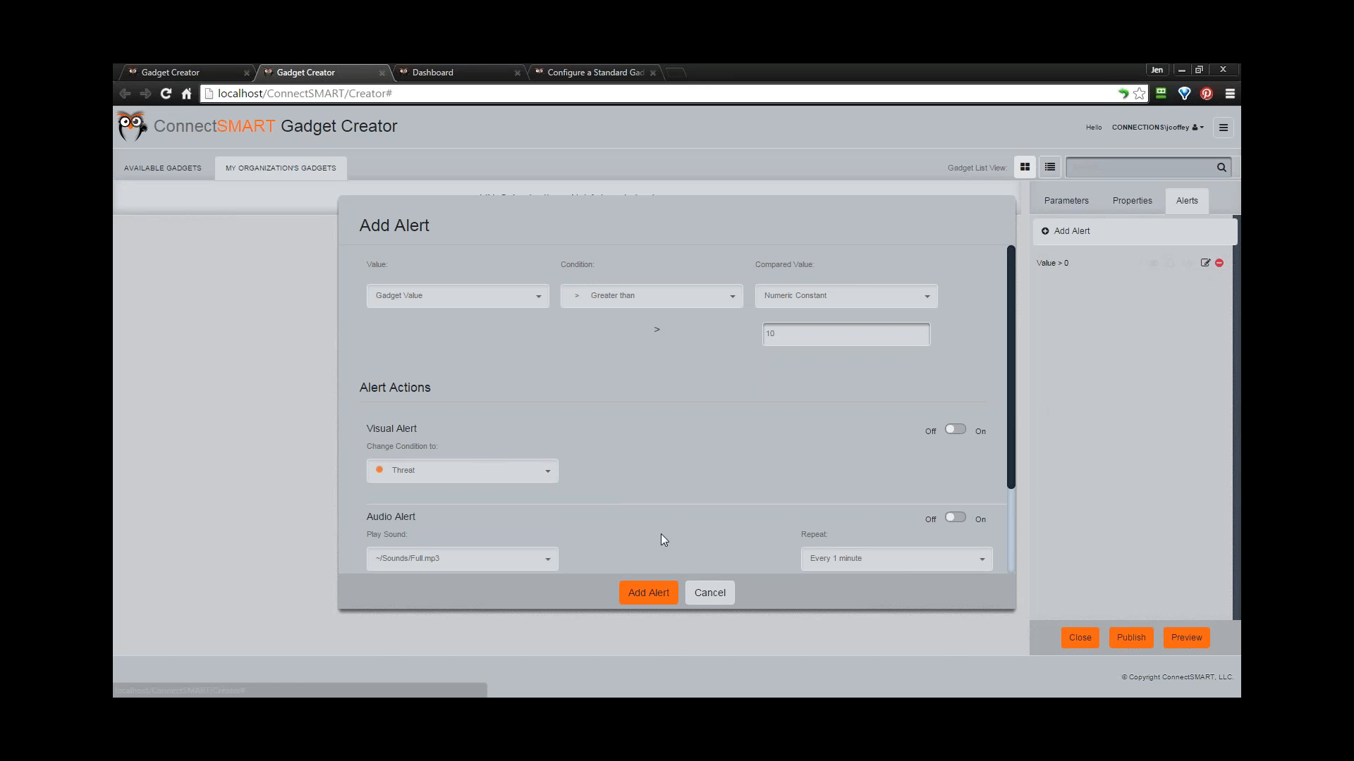
left_click(955, 429)
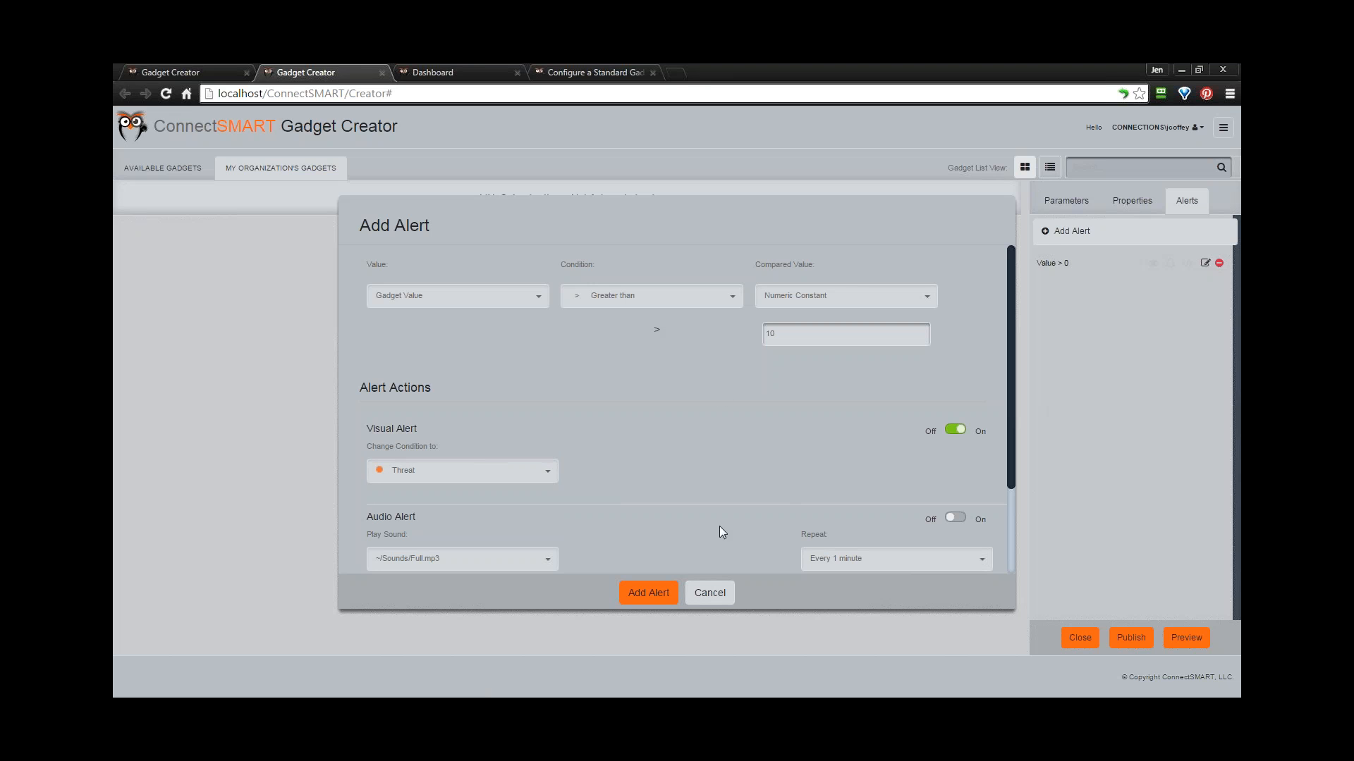
left_click(648, 592)
- Add a third alert for Gadget Value greater than 100 showing Bad, then publish the gadget
left_click(1058, 231)
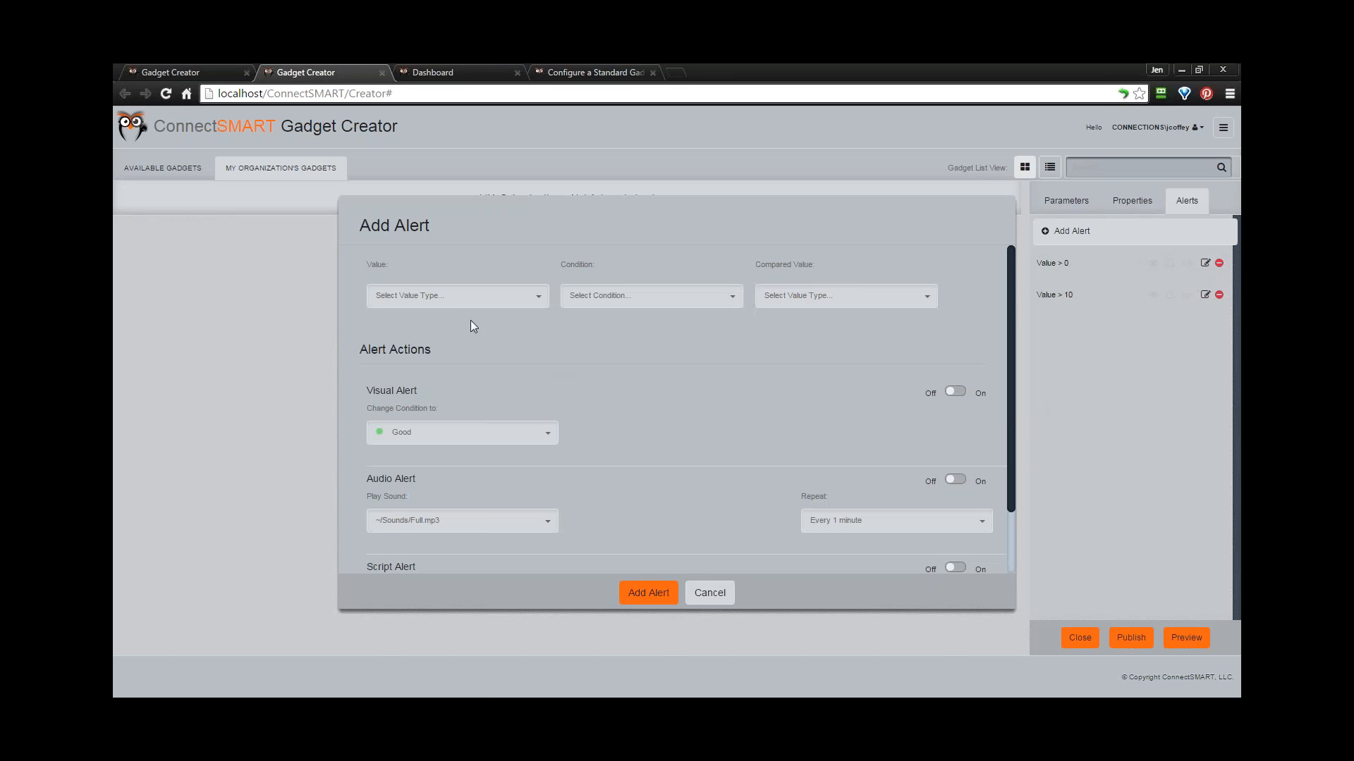
left_click(444, 300)
left_click(409, 337)
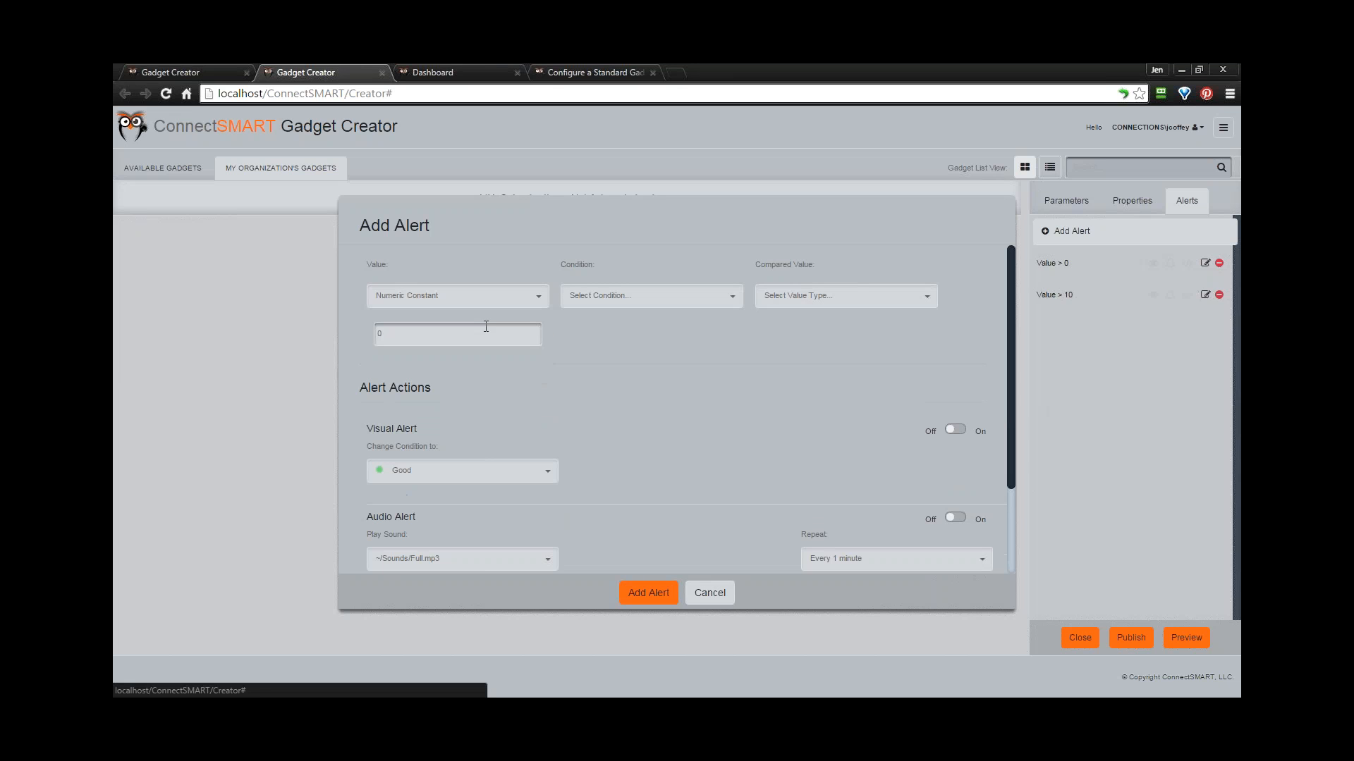
left_click(451, 296)
left_click(416, 315)
left_click(580, 302)
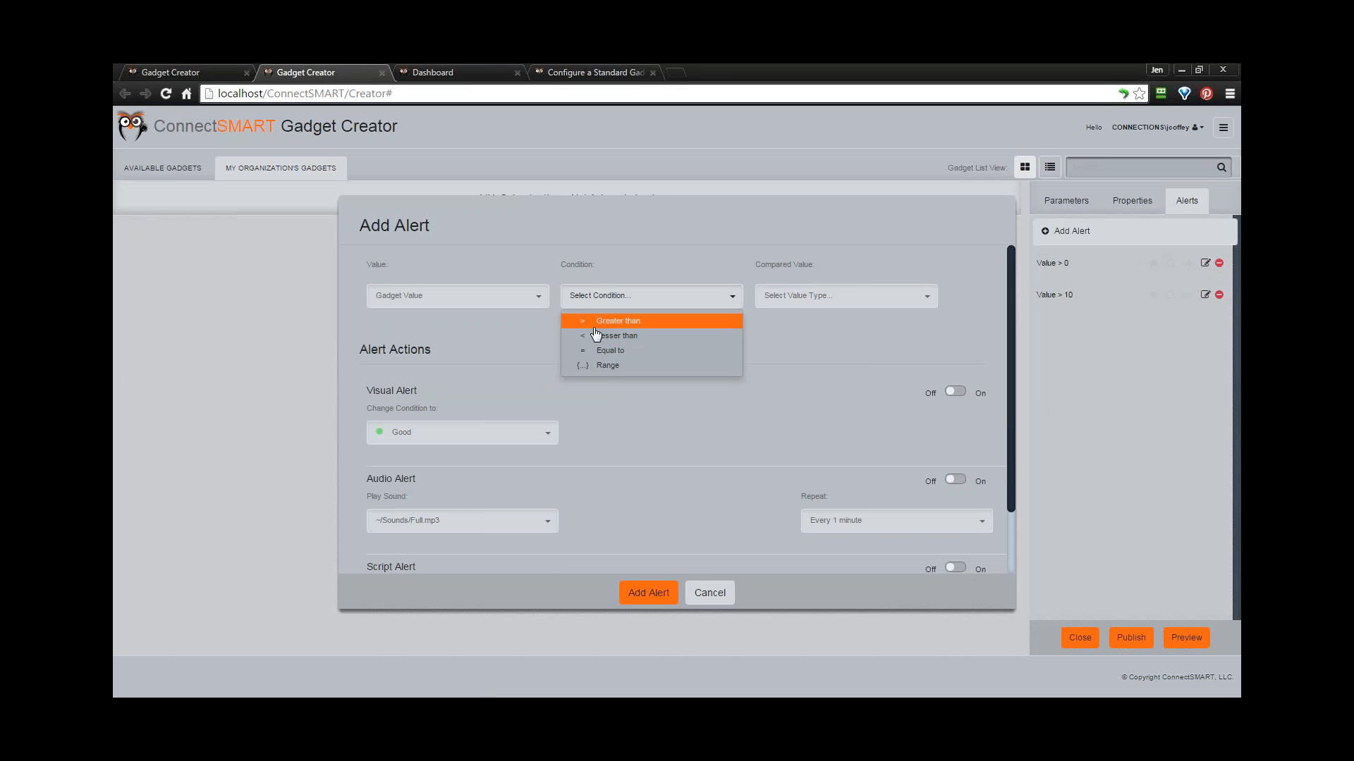
left_click(613, 321)
left_click(846, 296)
left_click(822, 340)
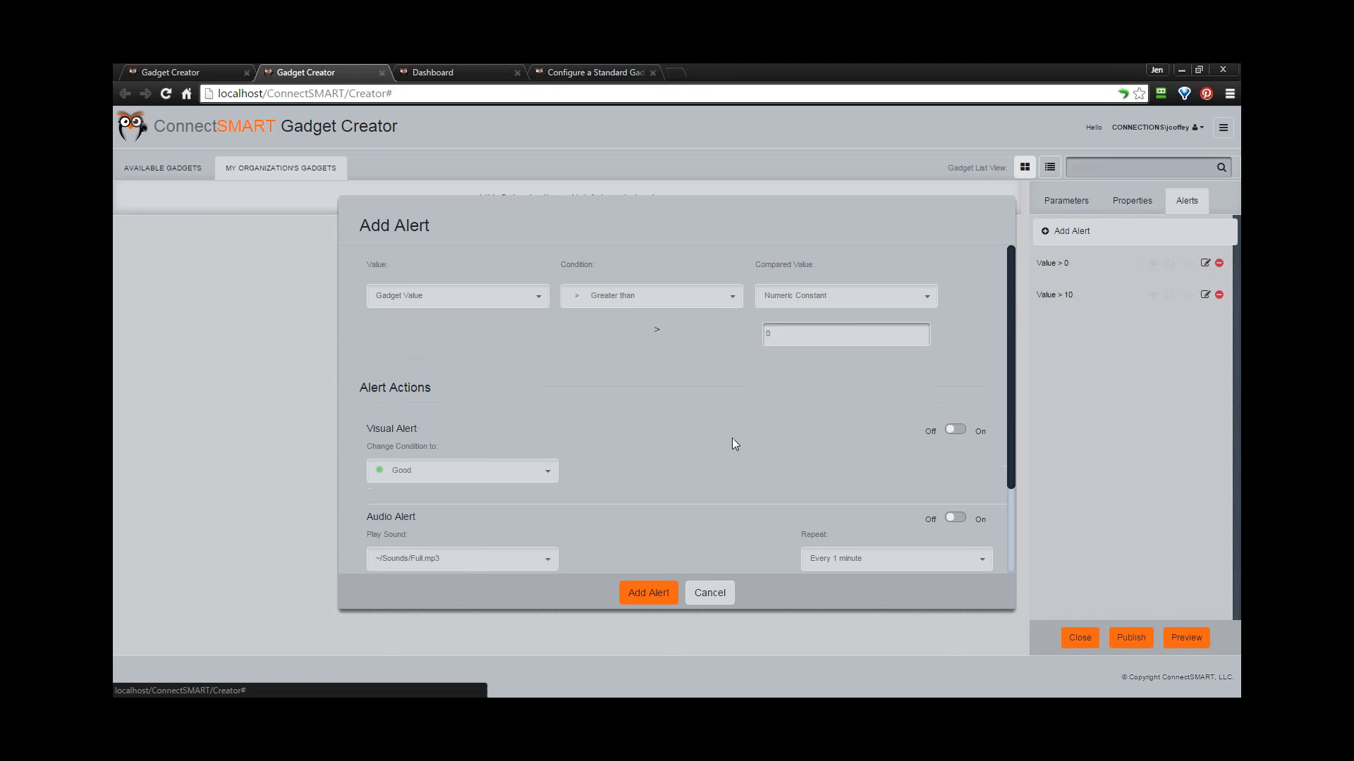
left_click(776, 331)
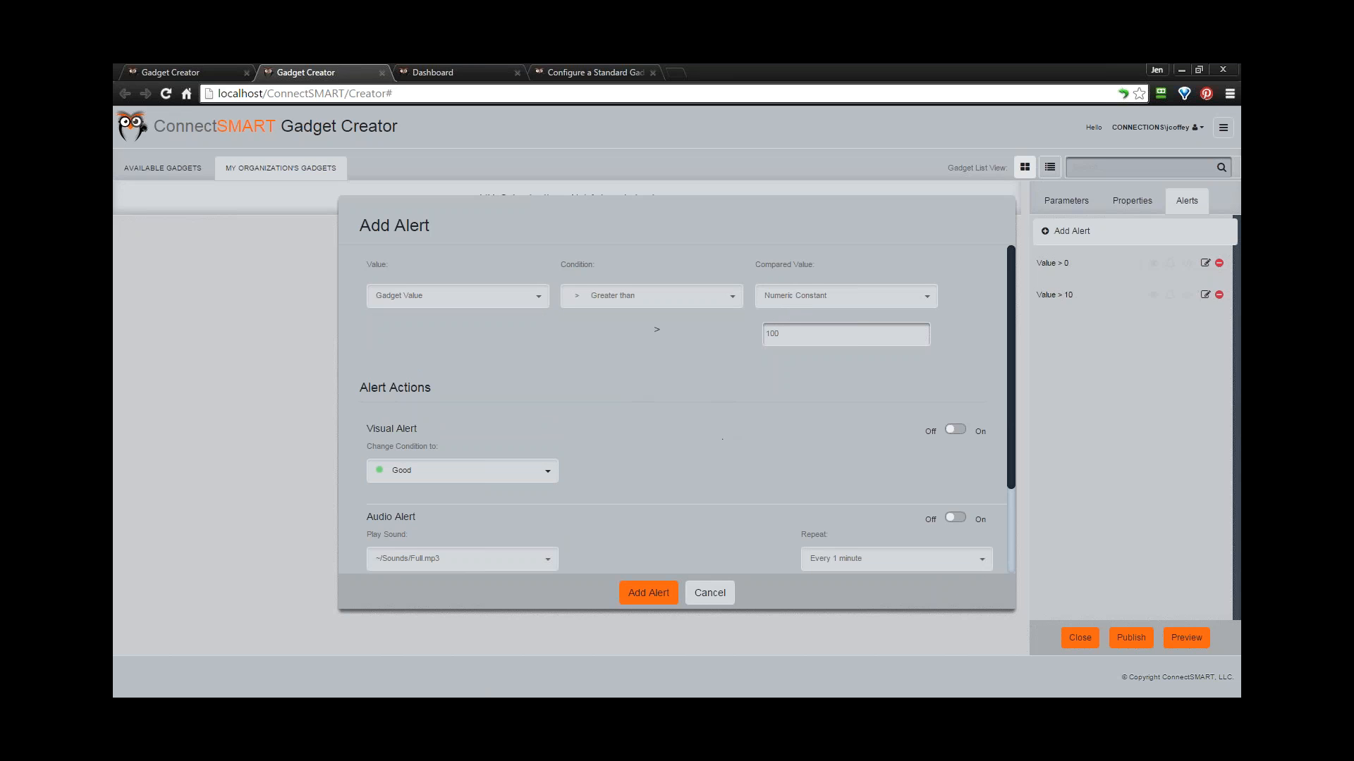
left_click(544, 472)
left_click(442, 543)
left_click(645, 592)
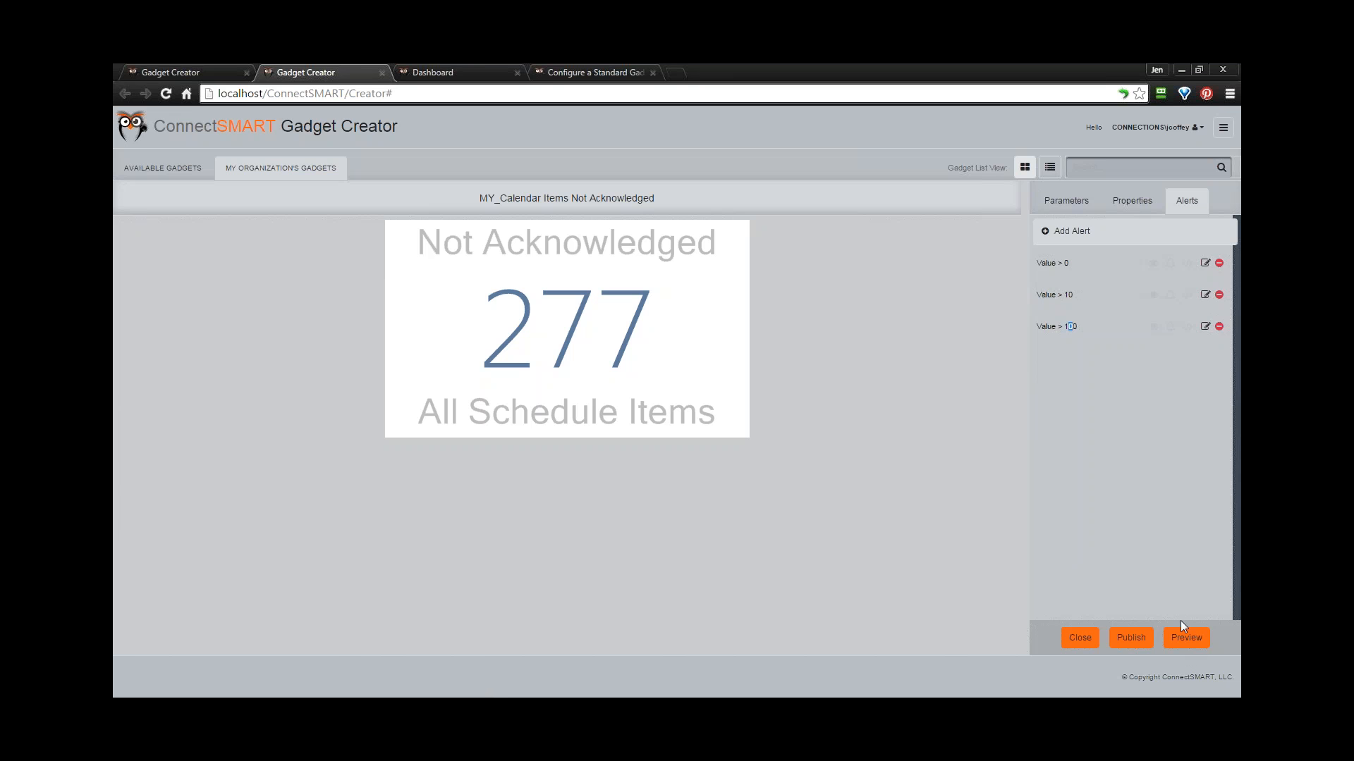
left_click(1131, 638)
- On the dashboard, try the Background, Border and number-colour alert targets, then reload the page
left_click(448, 73)
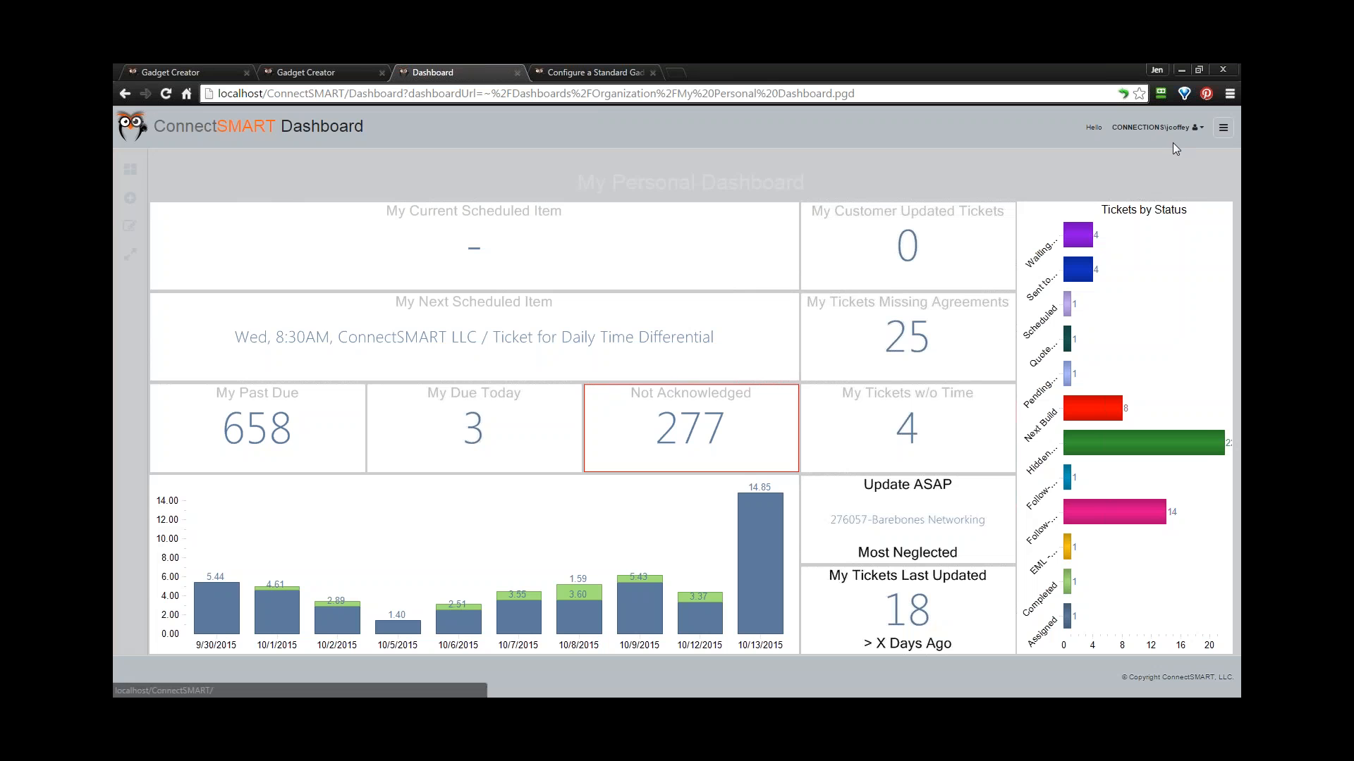
left_click(1157, 127)
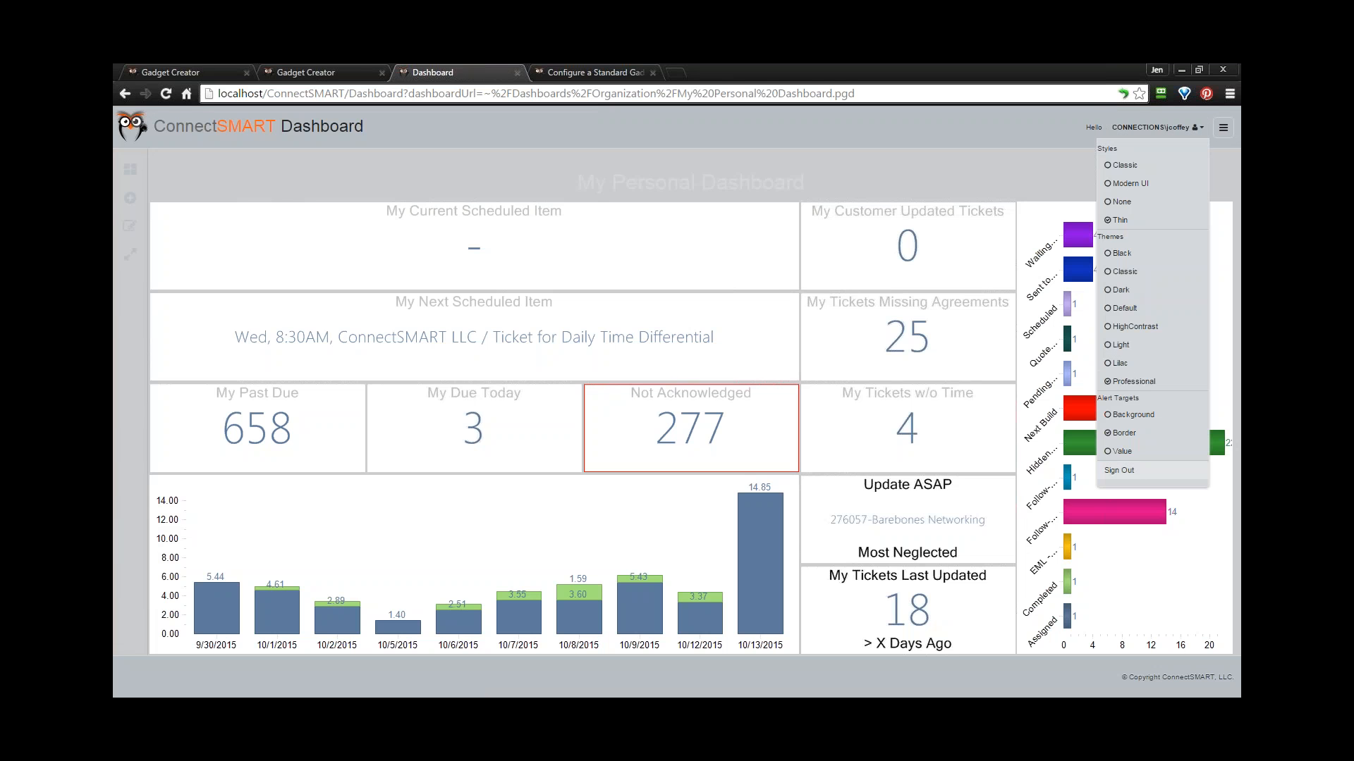
left_click(1128, 451)
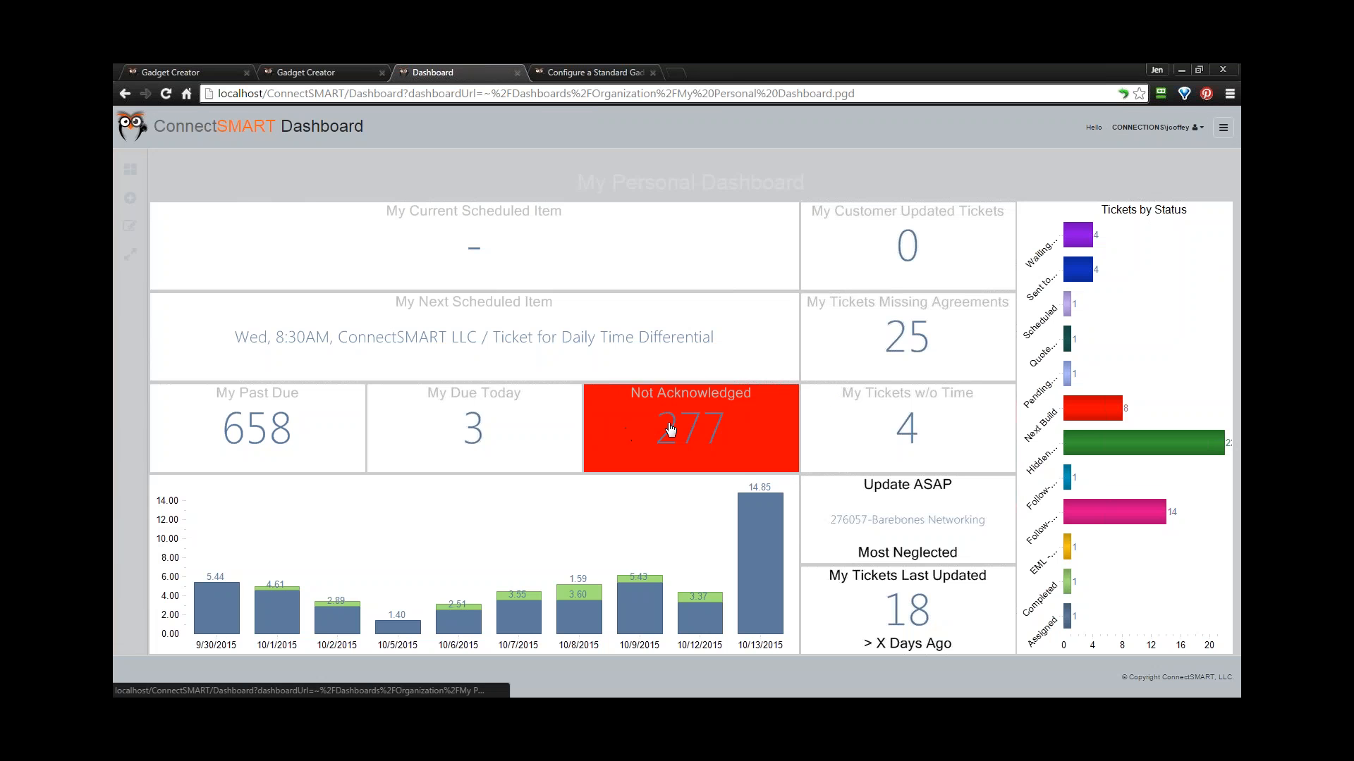
left_click(1156, 128)
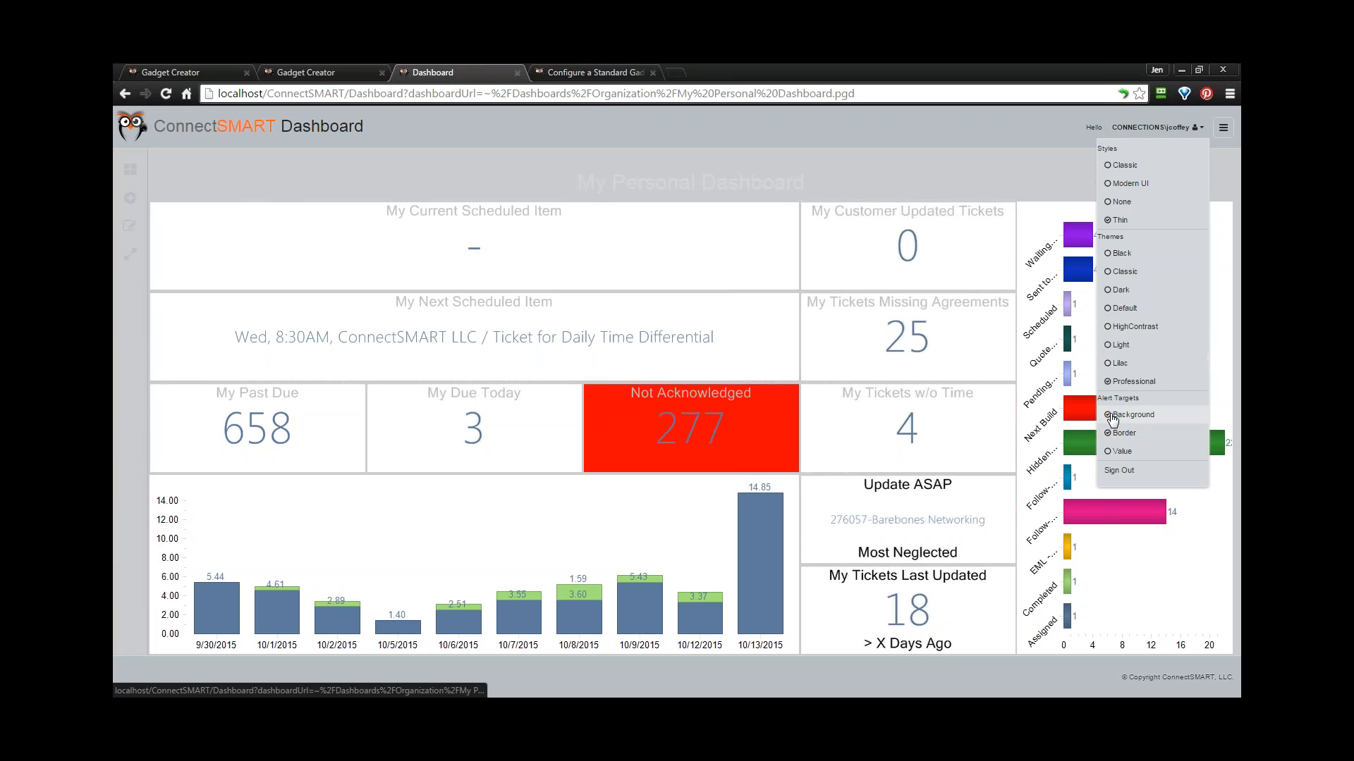
left_click(1109, 415)
left_click(1171, 128)
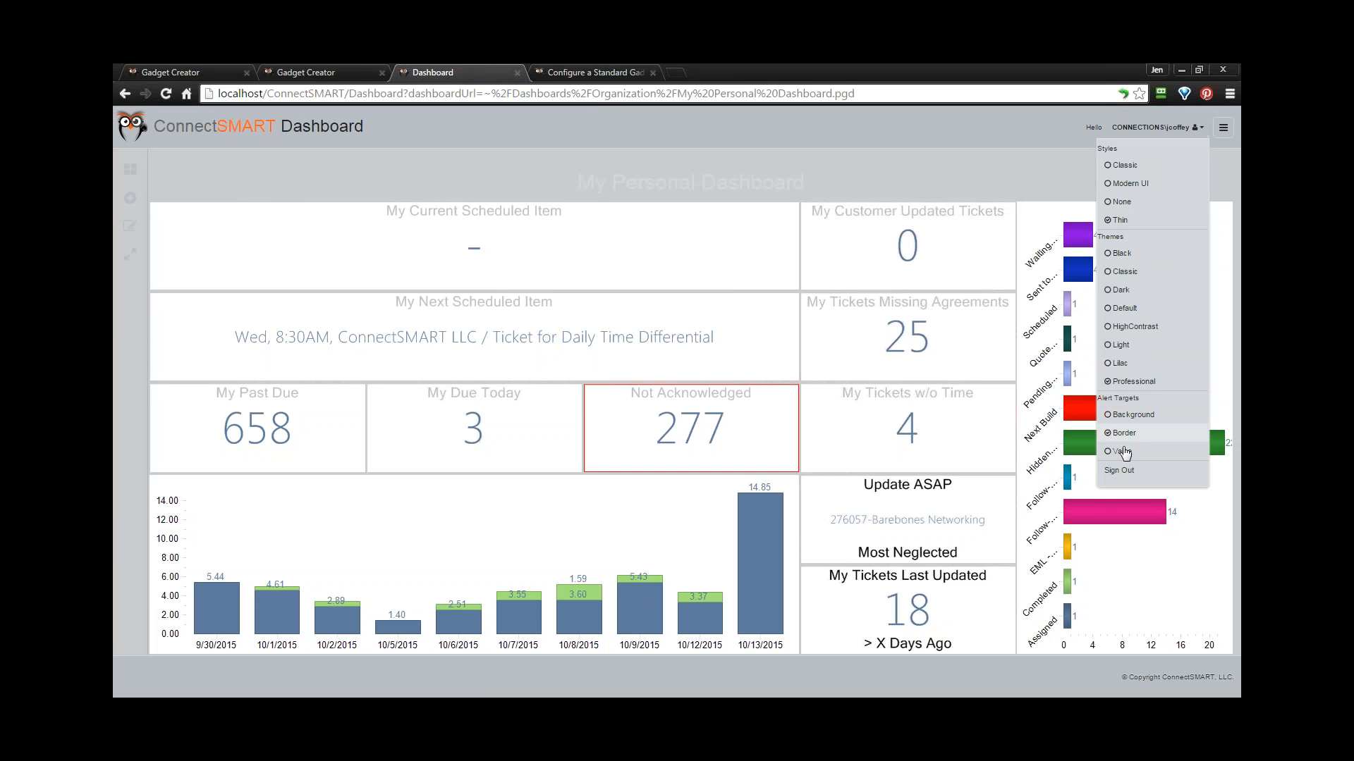
left_click(1124, 452)
left_click(1156, 127)
left_click(1121, 435)
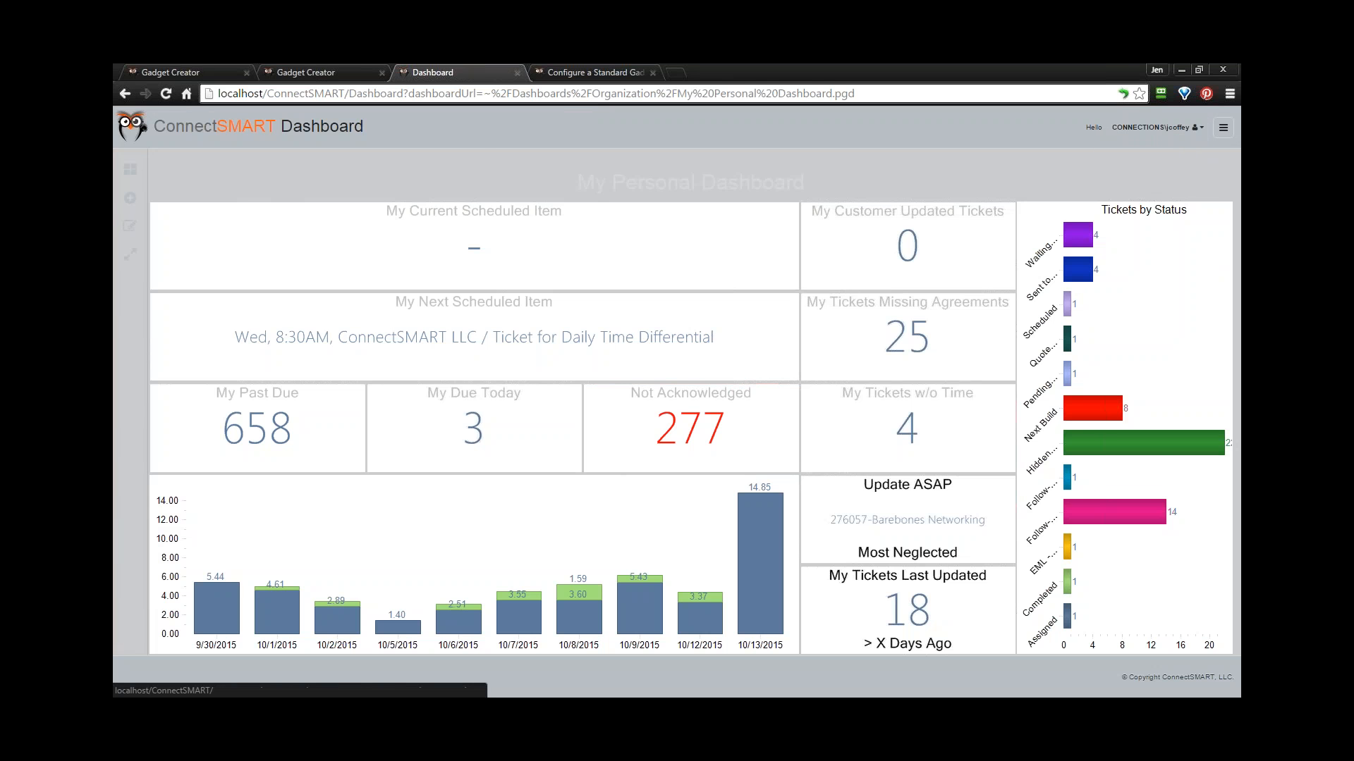
key("F5")
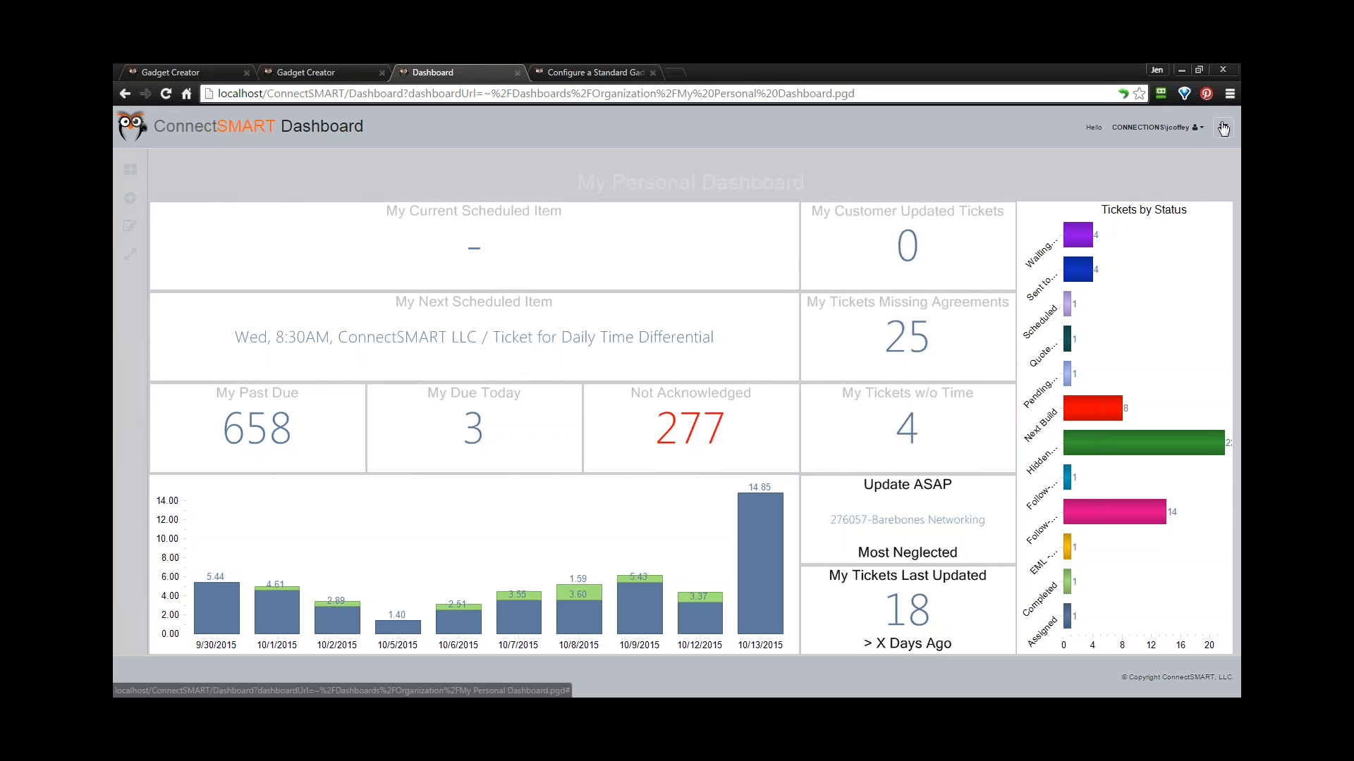
- Set the alert target to Background, then back to Border so the 277 tile shows a red border
left_click(1157, 127)
left_click(1126, 432)
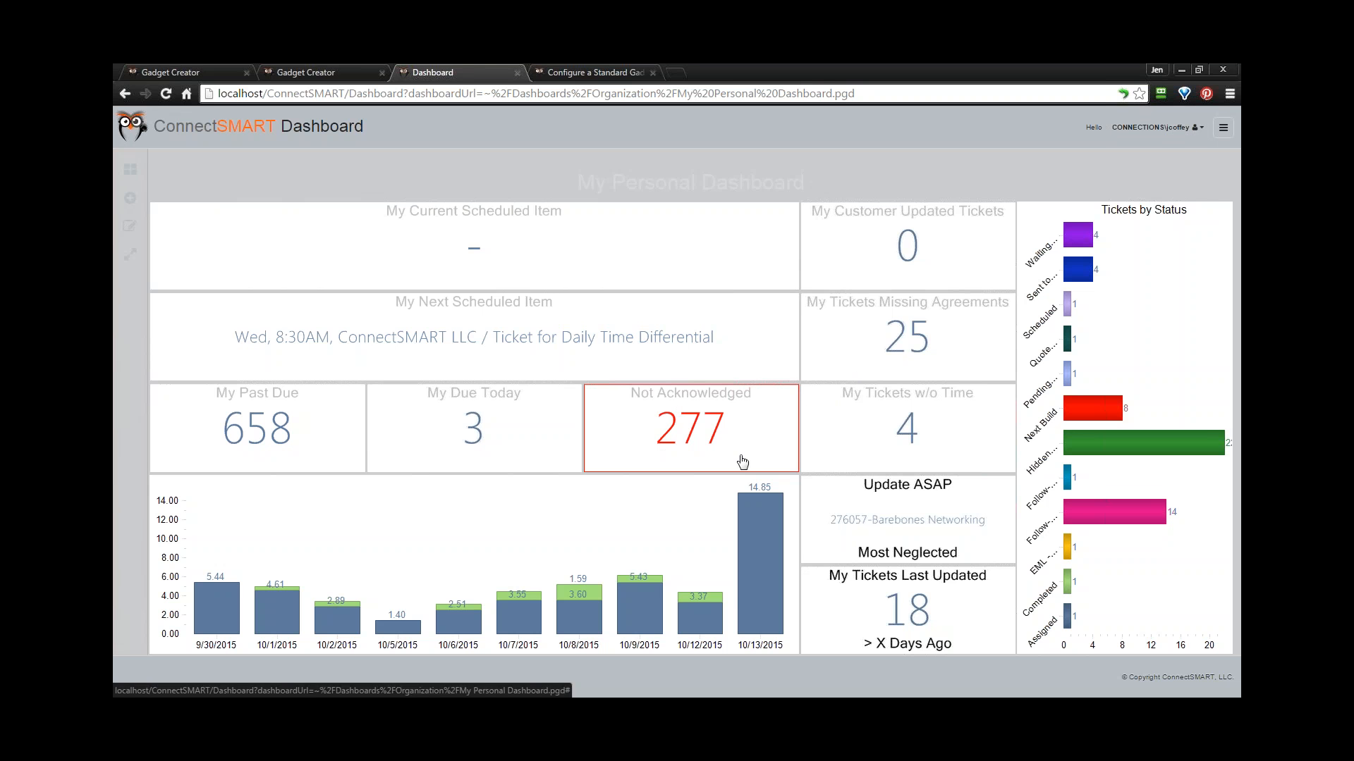
left_click(1156, 127)
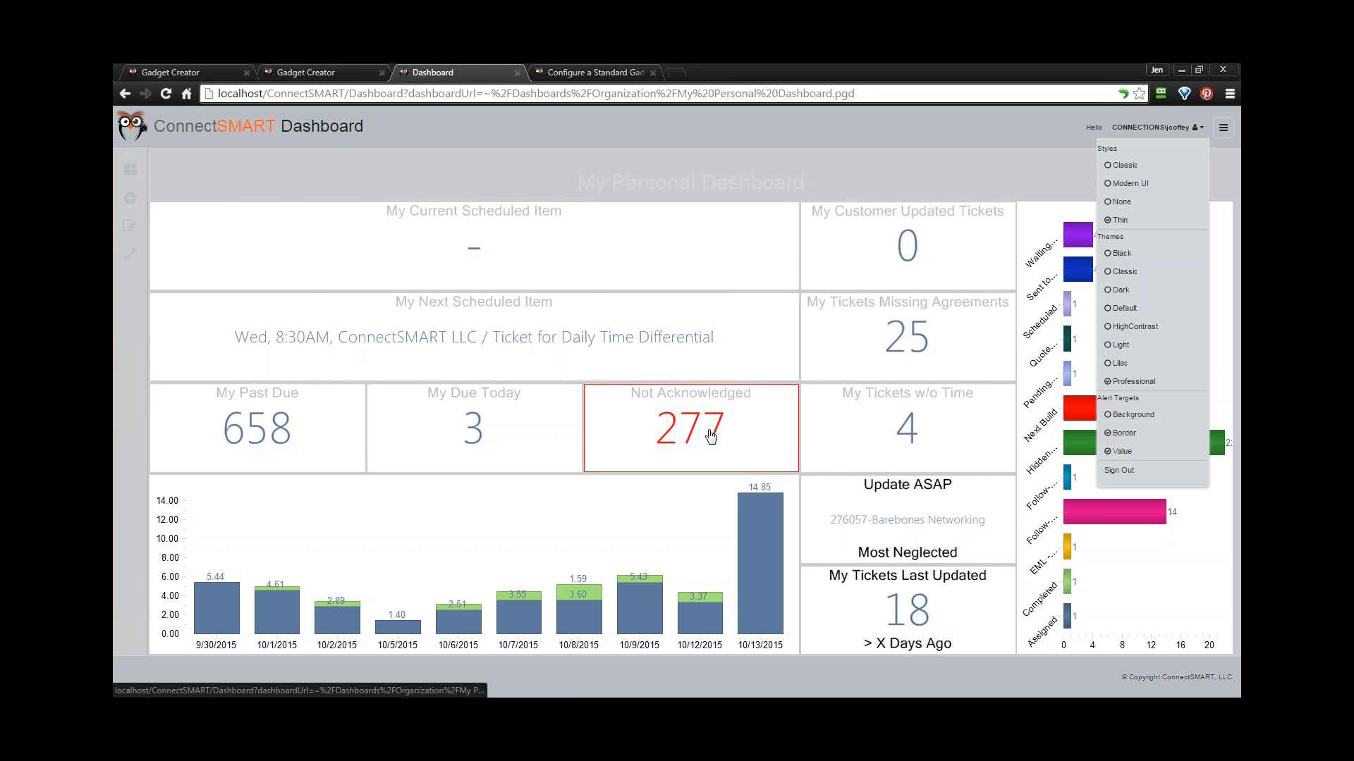
left_click(1129, 416)
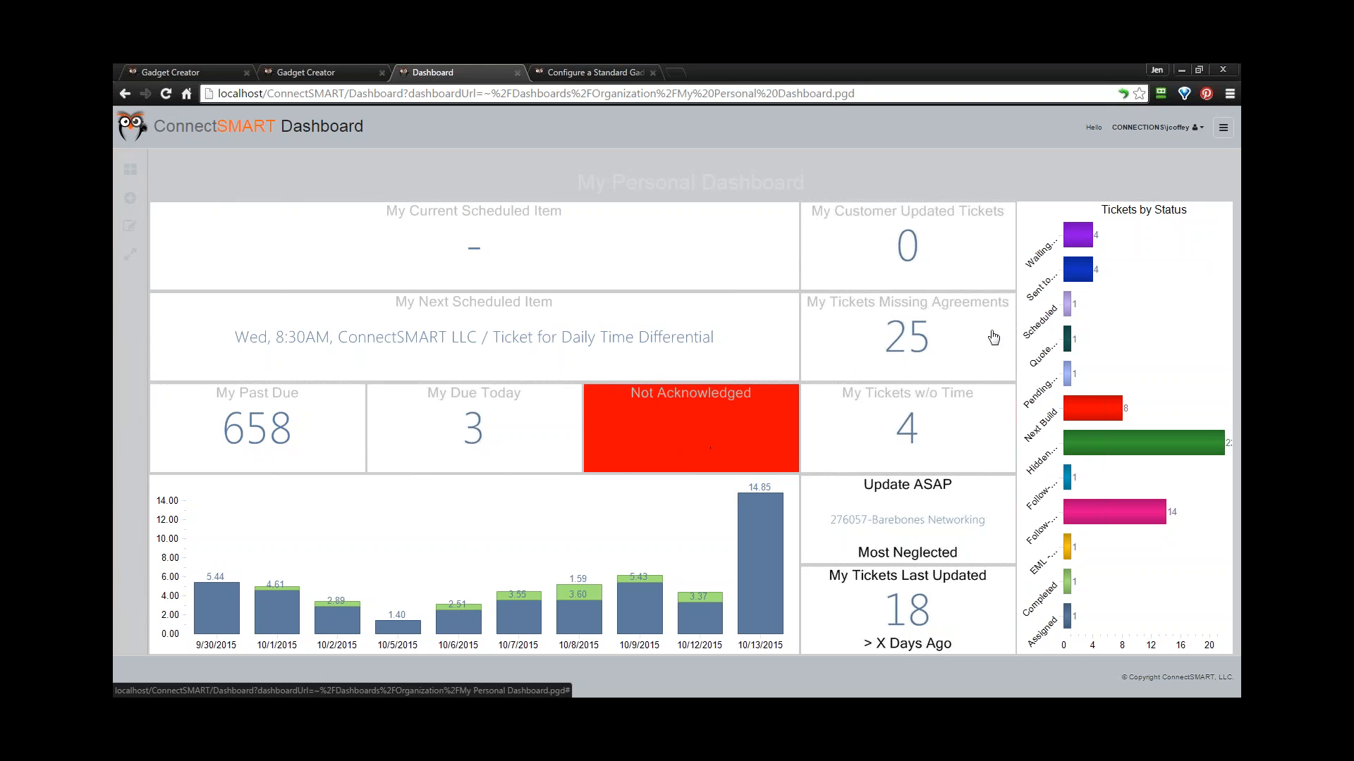
left_click(1178, 127)
left_click(1107, 433)
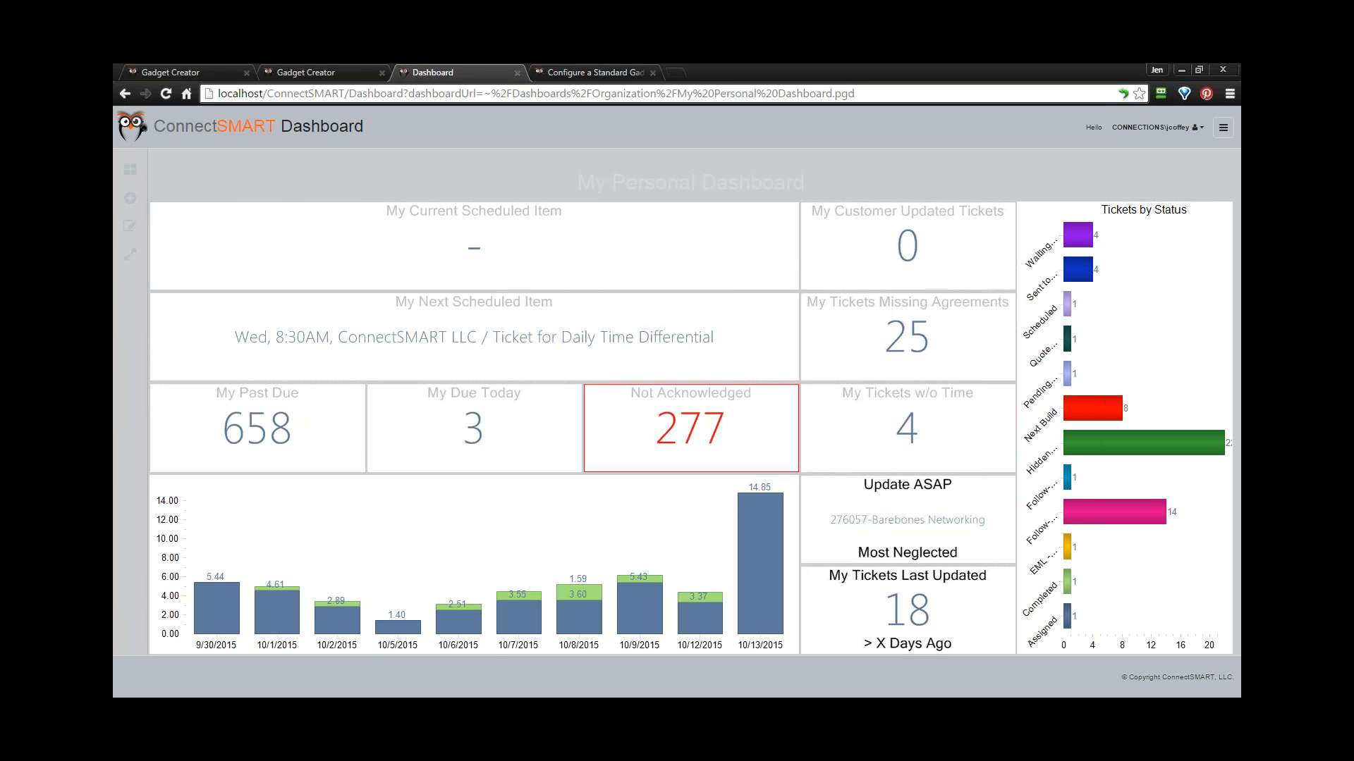
left_click(313, 71)
- Edit MY_Calendar Items Not Acknowledged and start a new alert with Sad-Trombone.mp3 audio, every 1 minute, turned On
left_click(180, 222)
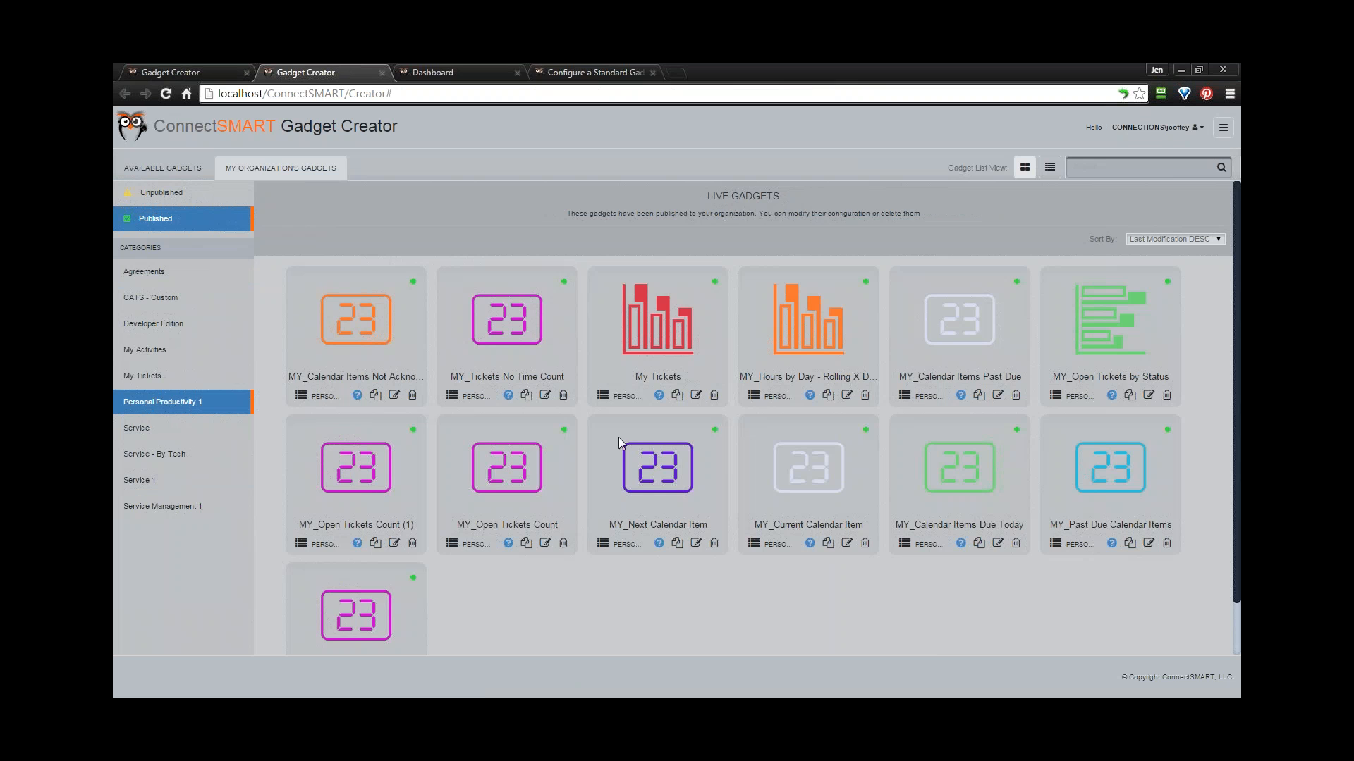
left_click(394, 396)
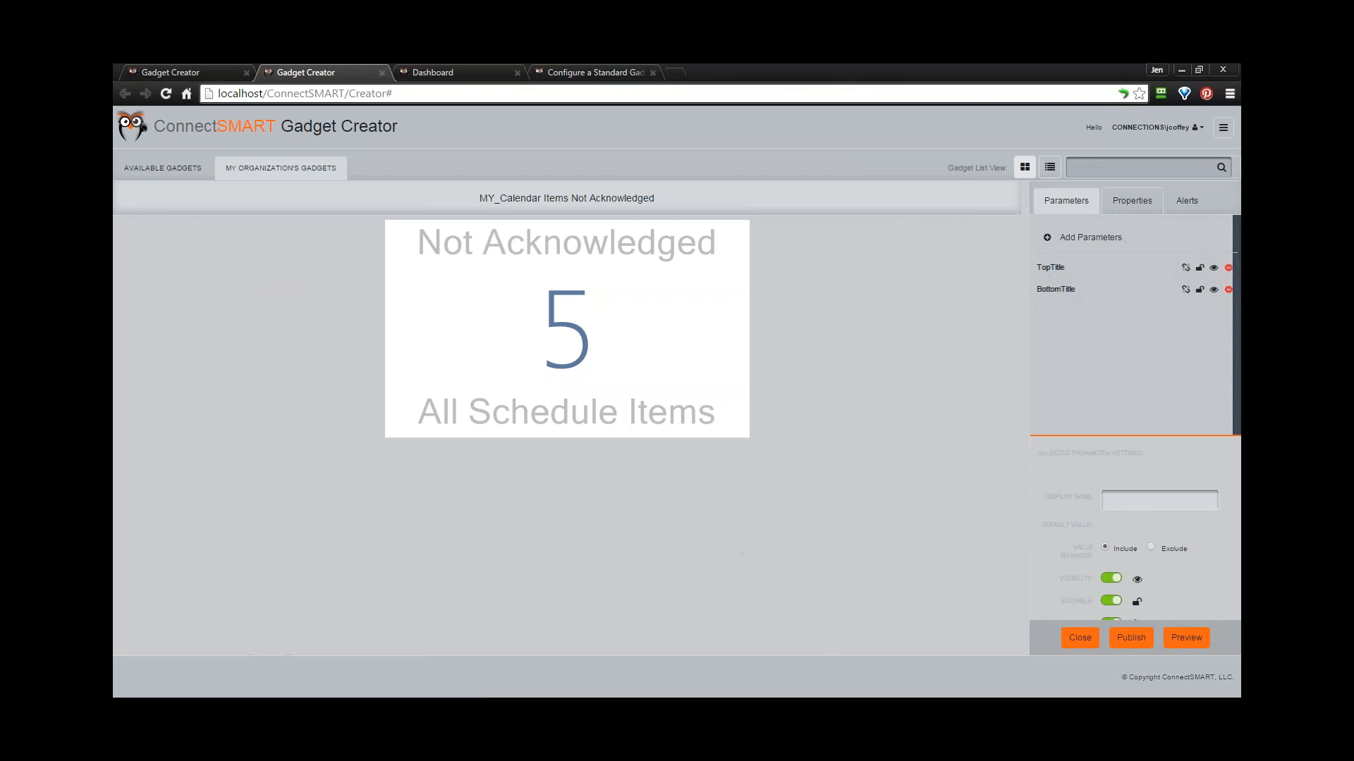
left_click(1177, 194)
left_click(1049, 234)
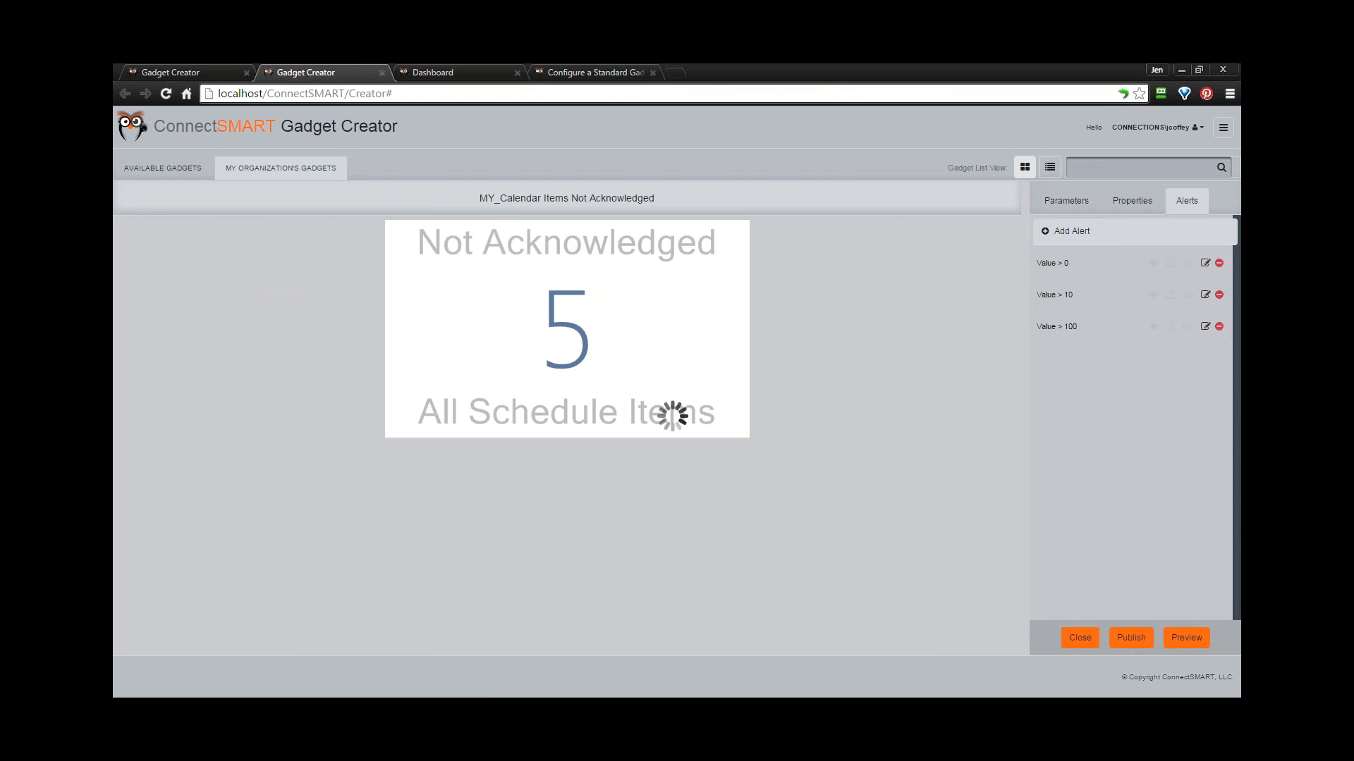
left_click(479, 520)
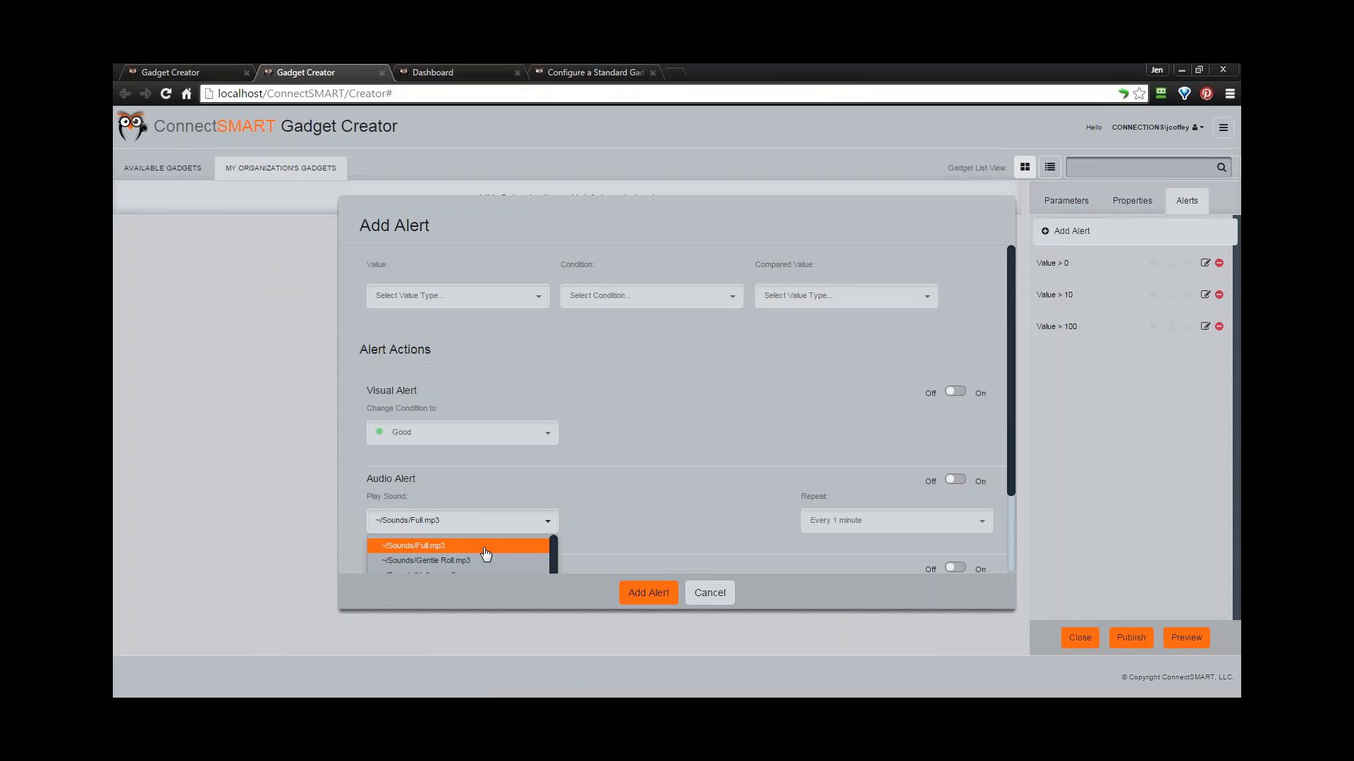
scroll(623, 486, "down", 2)
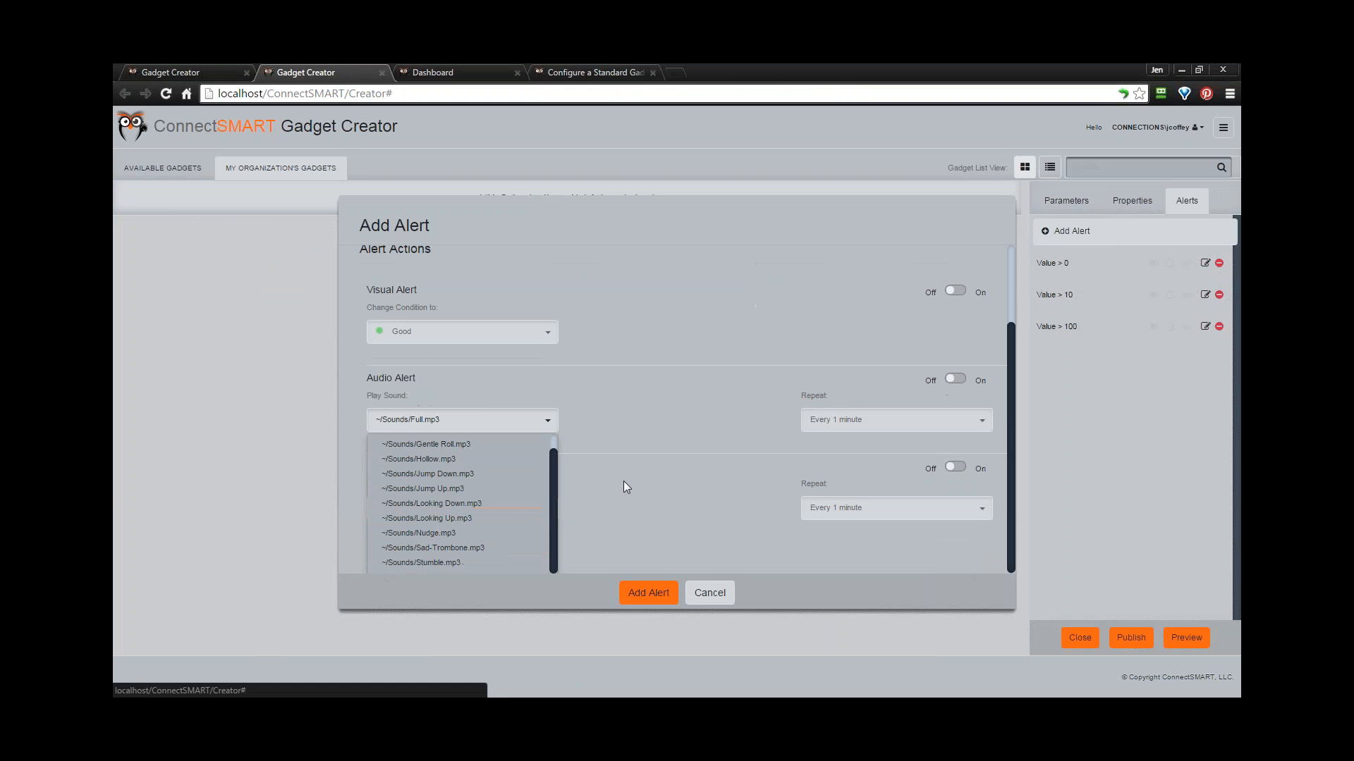
left_click(484, 549)
left_click(906, 446)
left_click(903, 468)
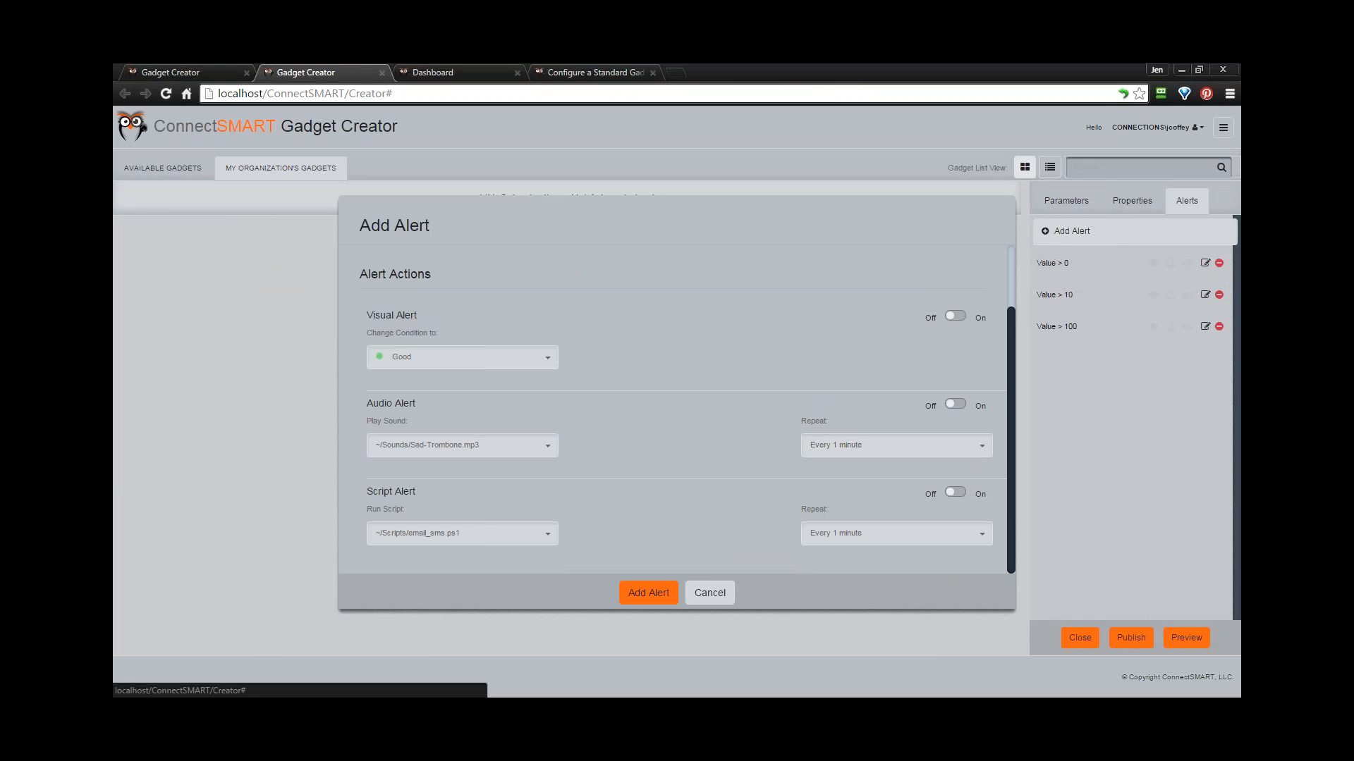
left_click(955, 404)
scroll(674, 373, "up", 2)
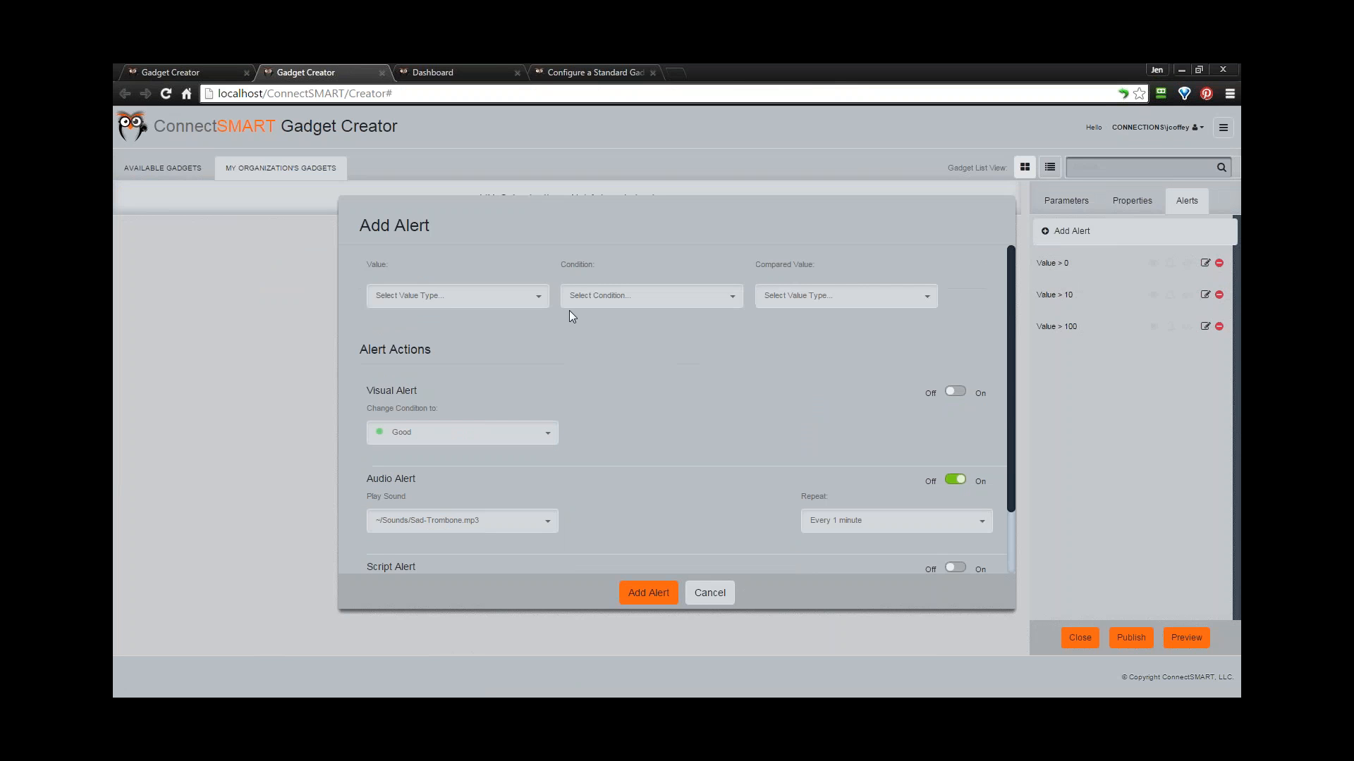
- Set the alert condition to Gadget Value greater than Numeric Constant 100 and save it
left_click(519, 297)
left_click(398, 337)
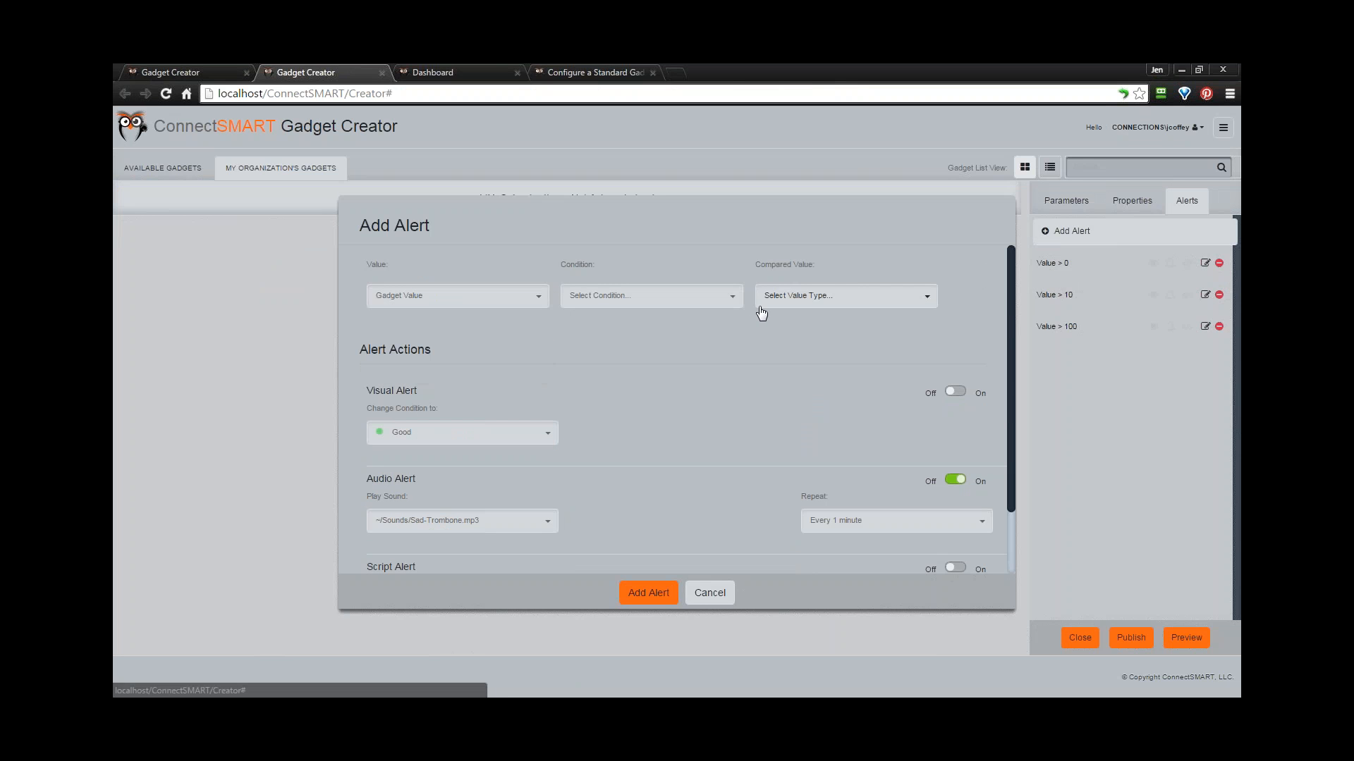
left_click(760, 308)
left_click(656, 296)
left_click(634, 333)
left_click(811, 296)
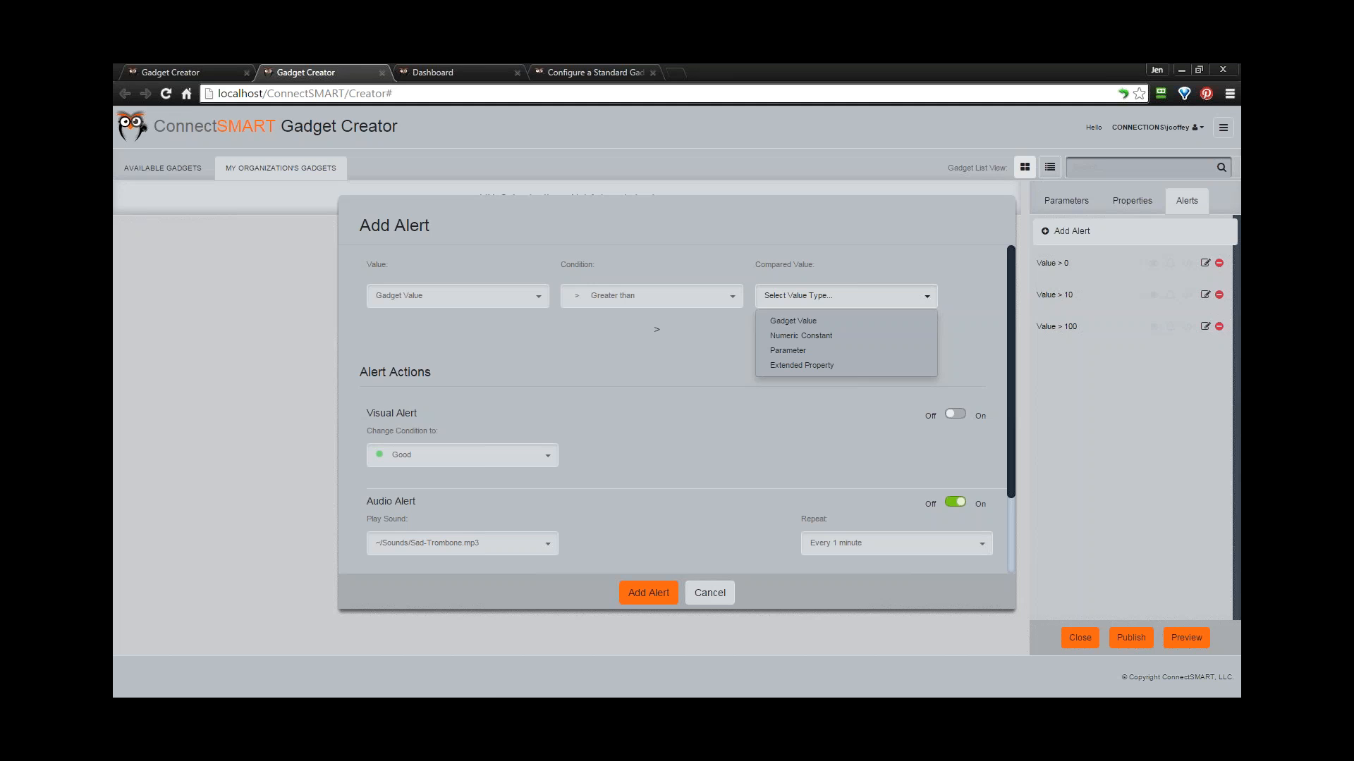
left_click(798, 336)
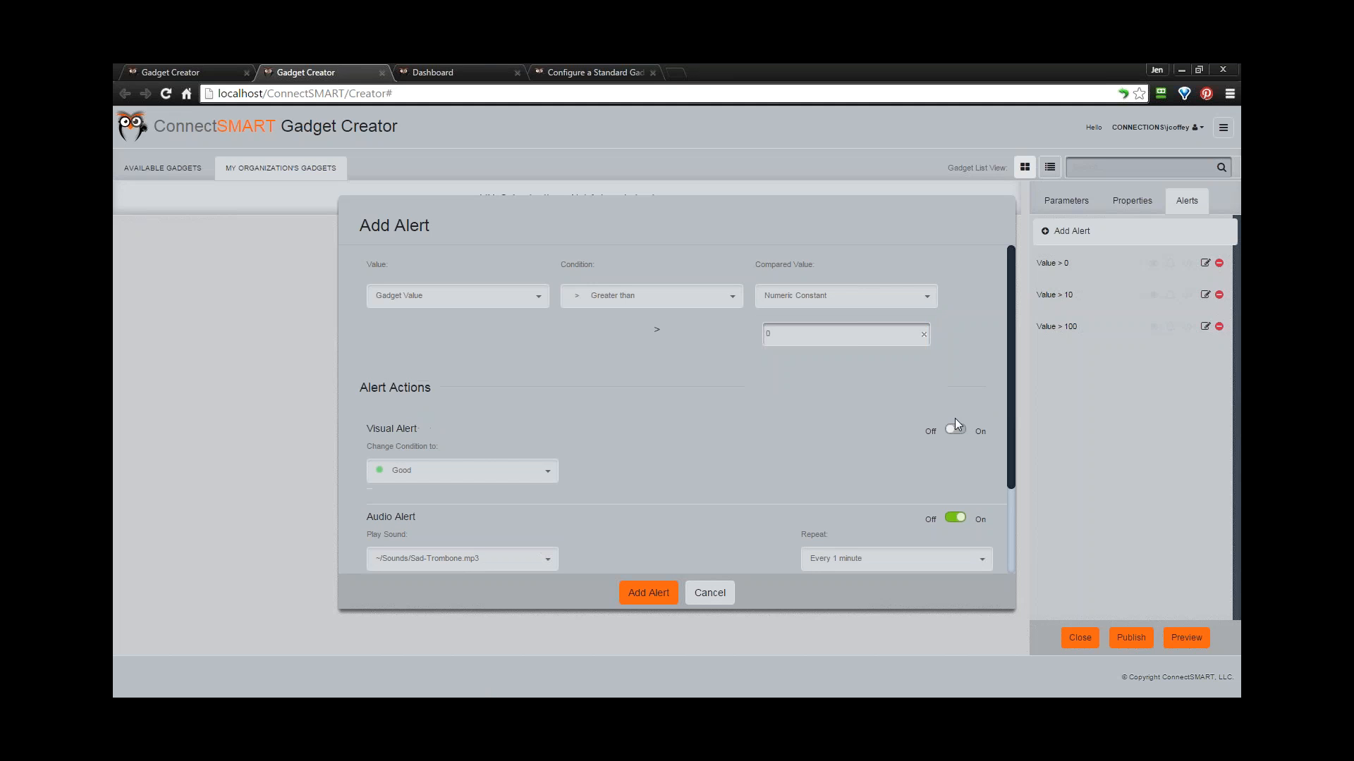
type("100")
scroll(740, 490, "down", 2)
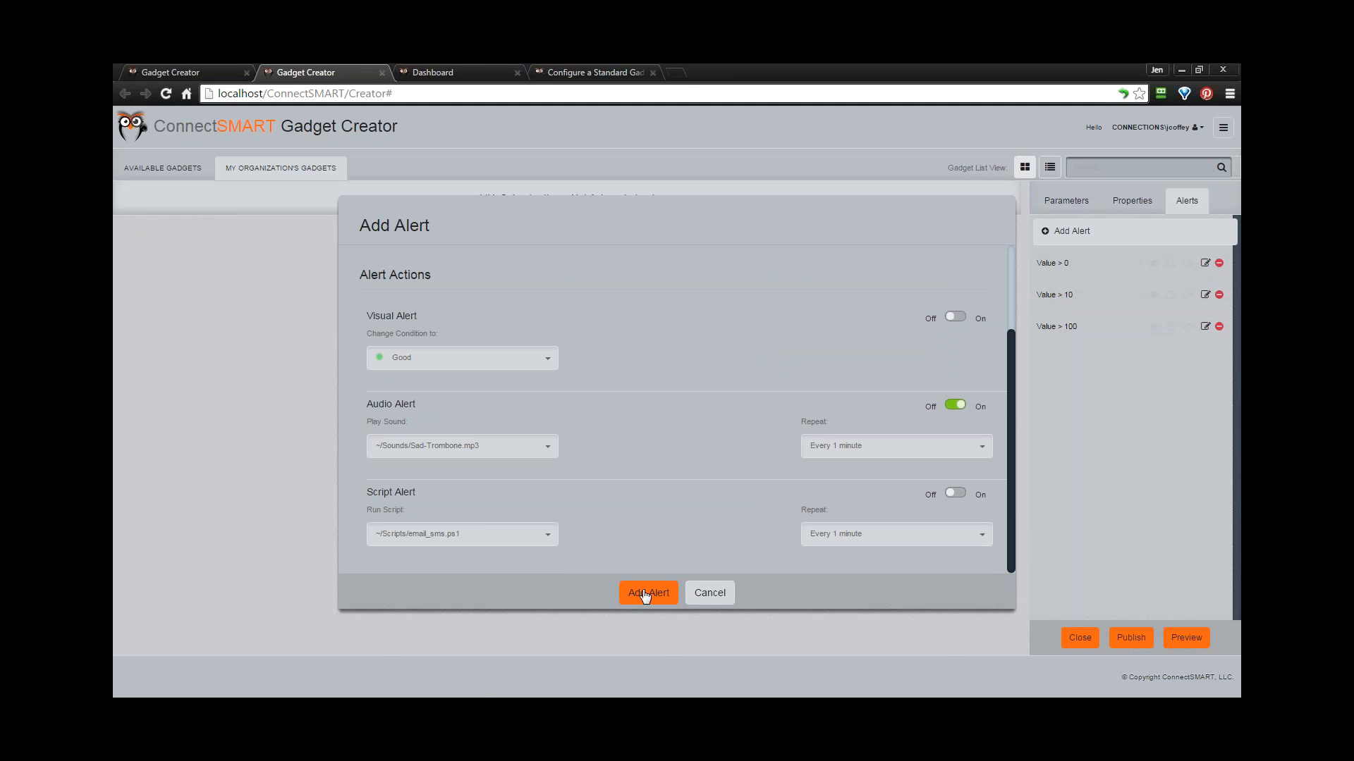
left_click(525, 457)
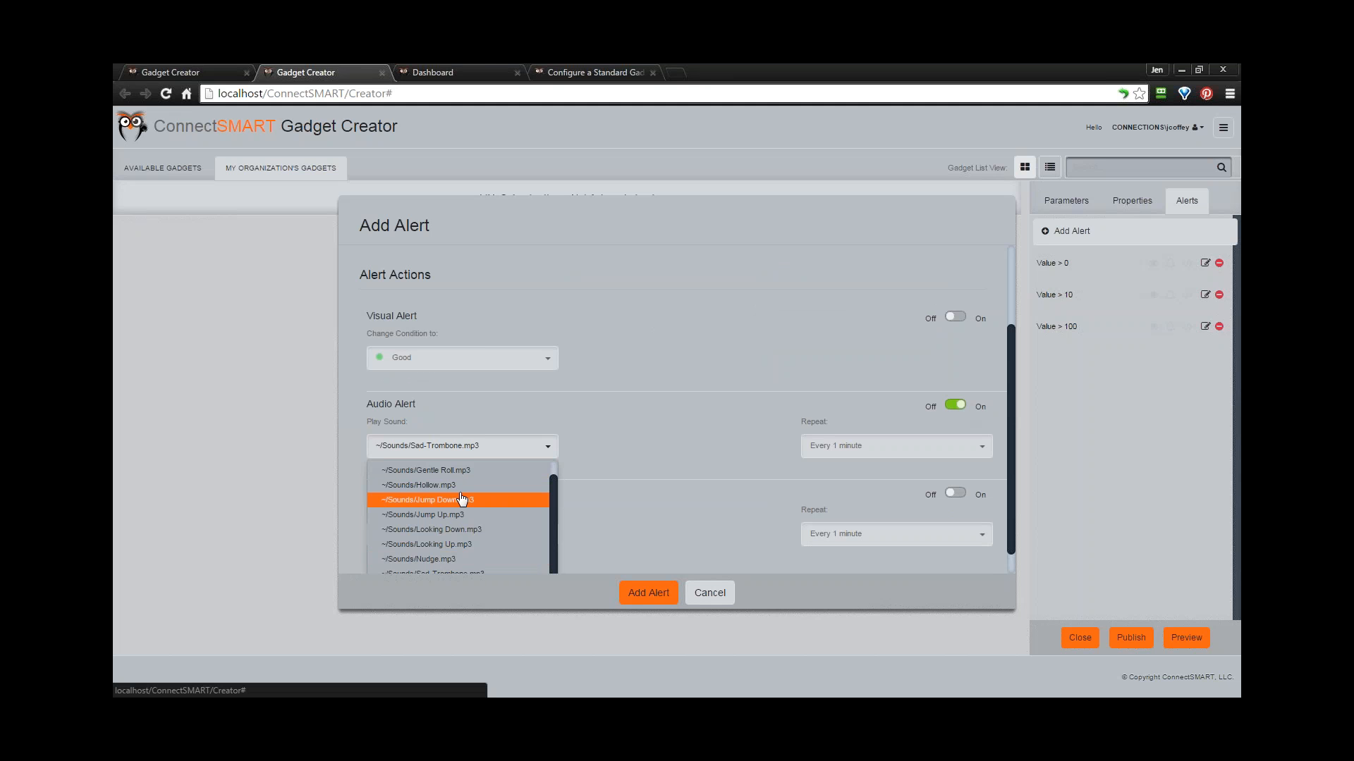
scroll(462, 504, "down", 1)
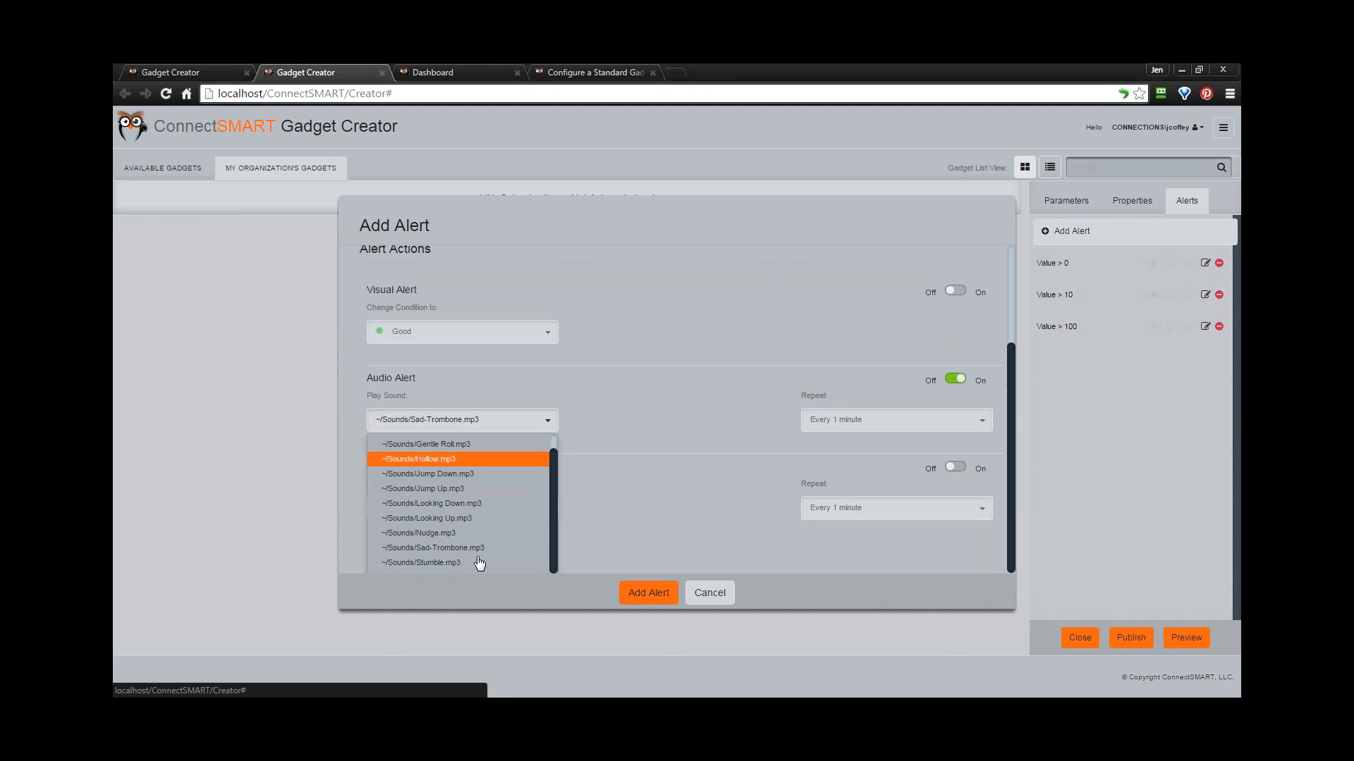
left_click(437, 548)
left_click(645, 592)
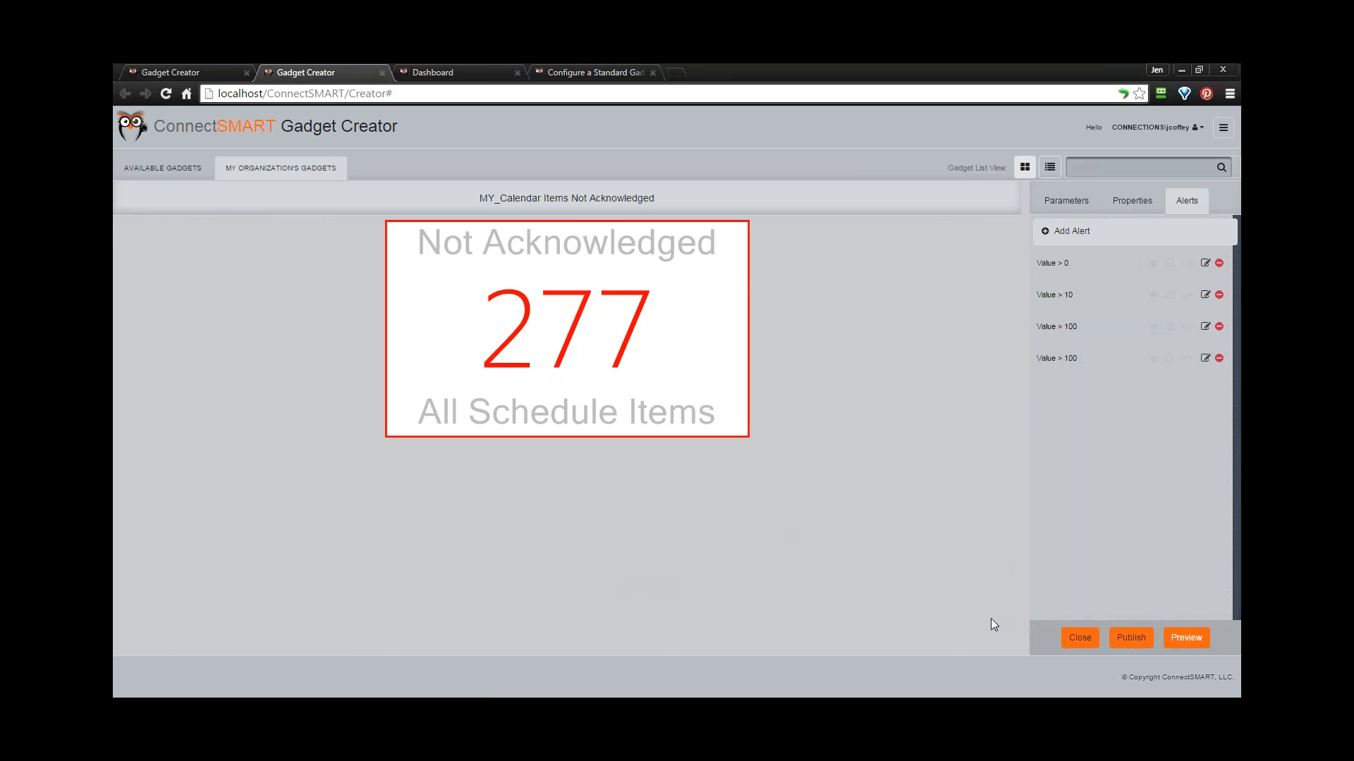
- Publish the Not Acknowledged gadget and reload the dashboard with F5 to see its alert
left_click(1131, 635)
left_click(427, 71)
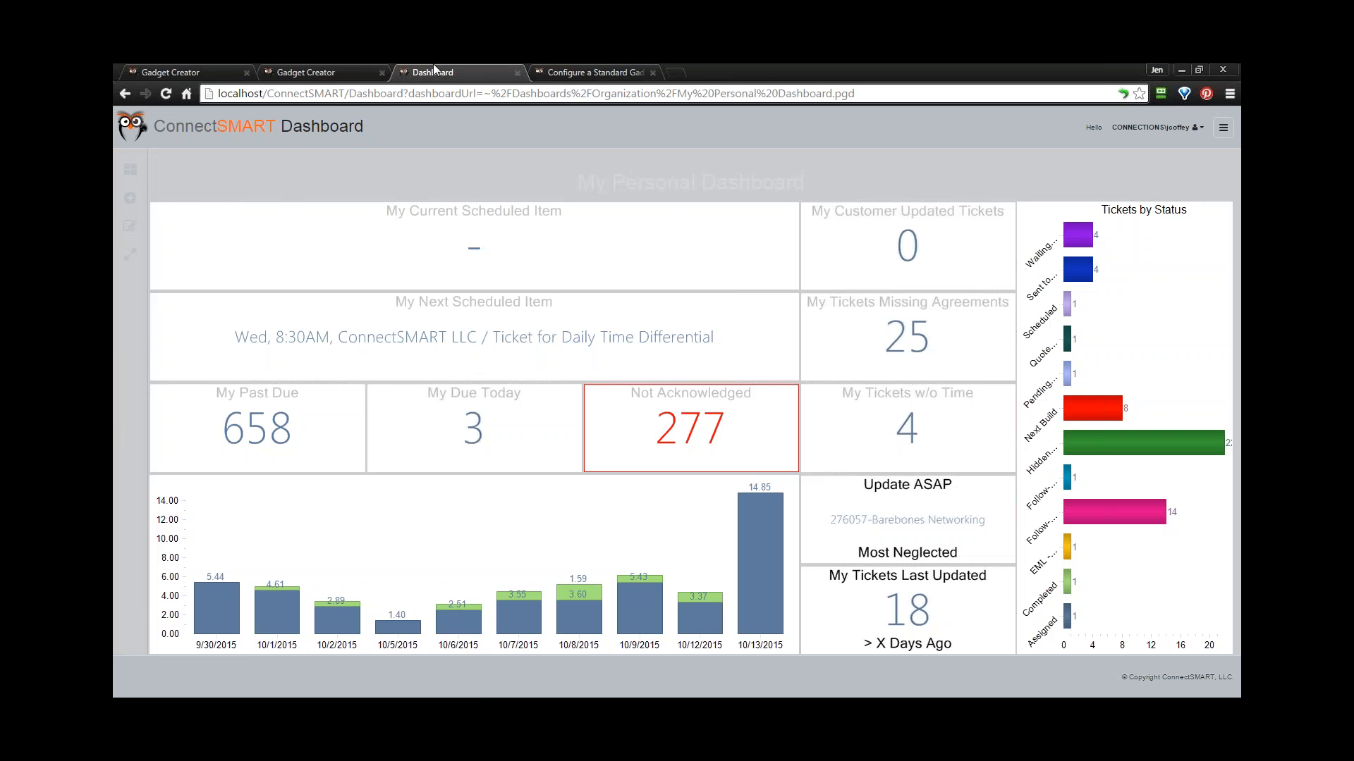
key("F5")
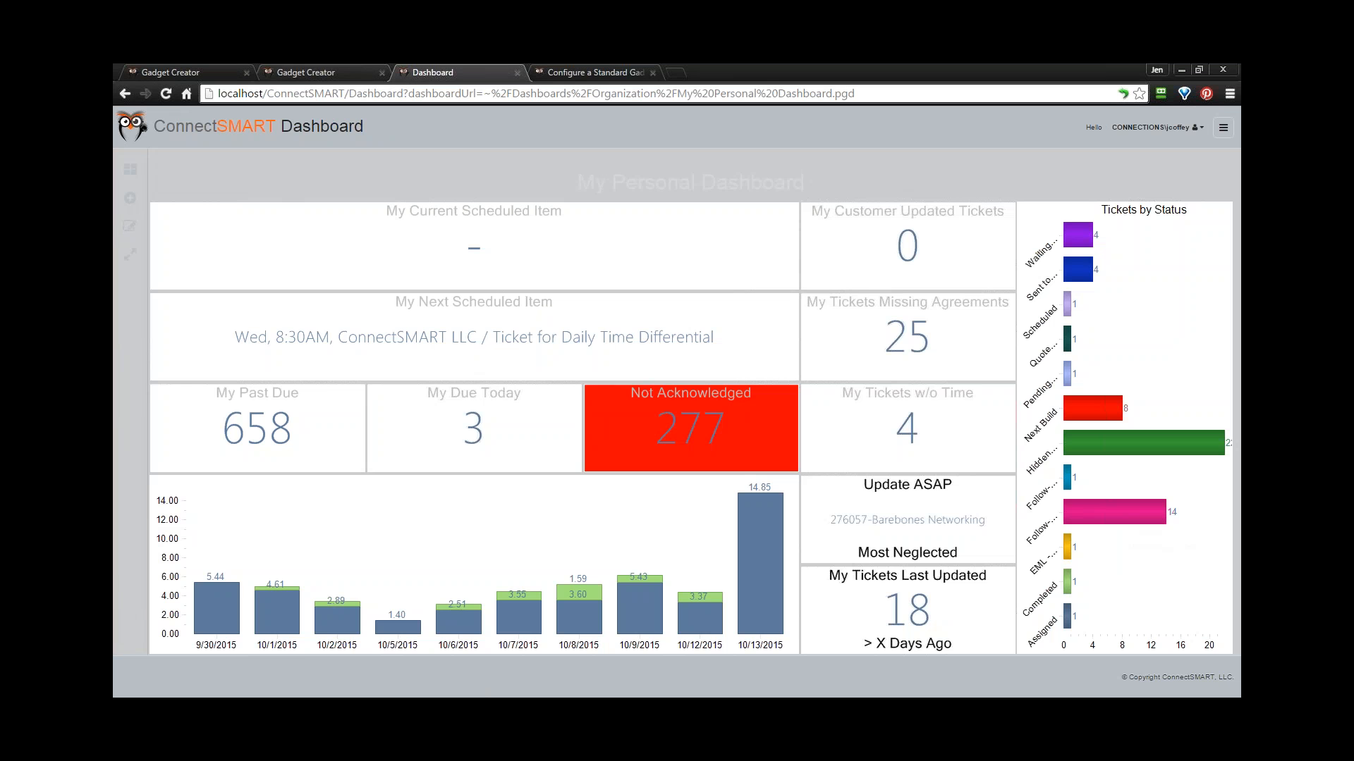
left_click(311, 68)
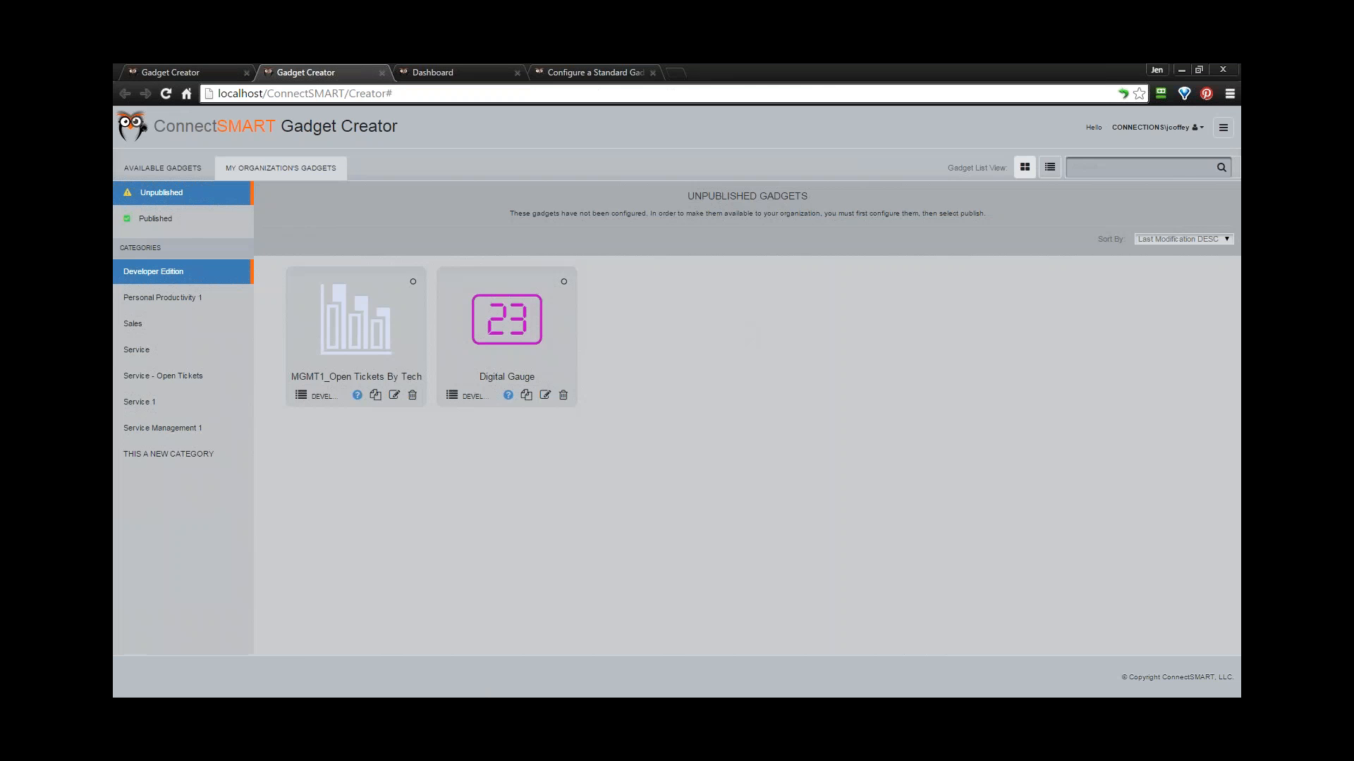
- Reopen MY_Calendar Items Not Acknowledged from the published list, review its four alerts, and publish it again
left_click(159, 220)
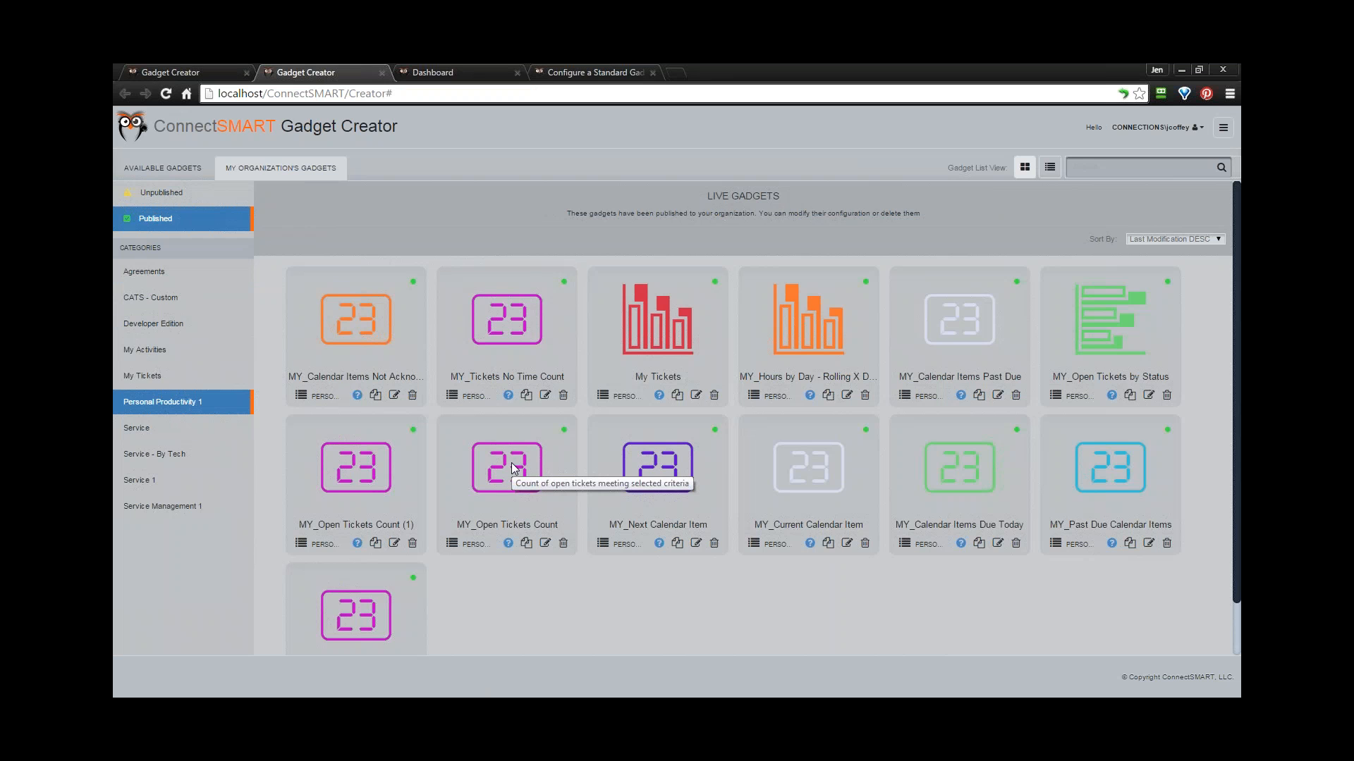
left_click(394, 395)
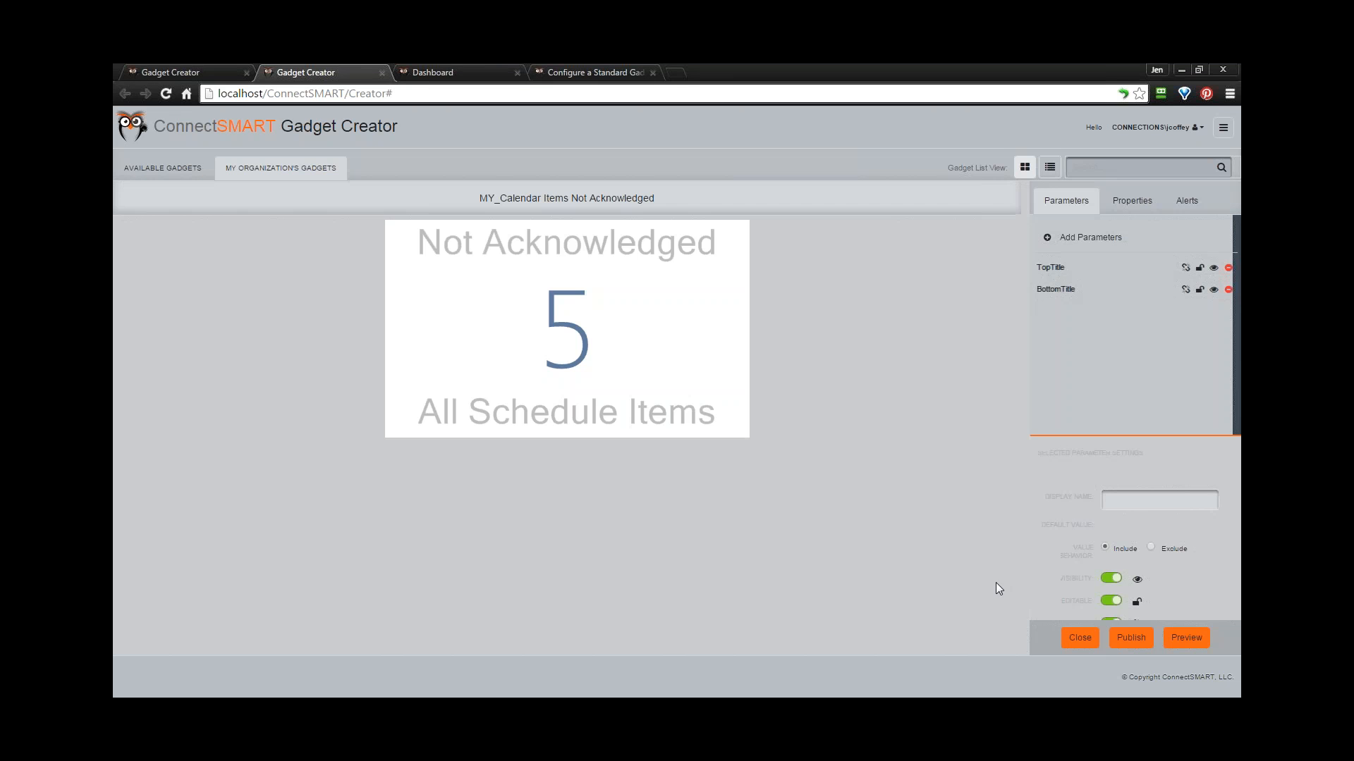
left_click(1187, 201)
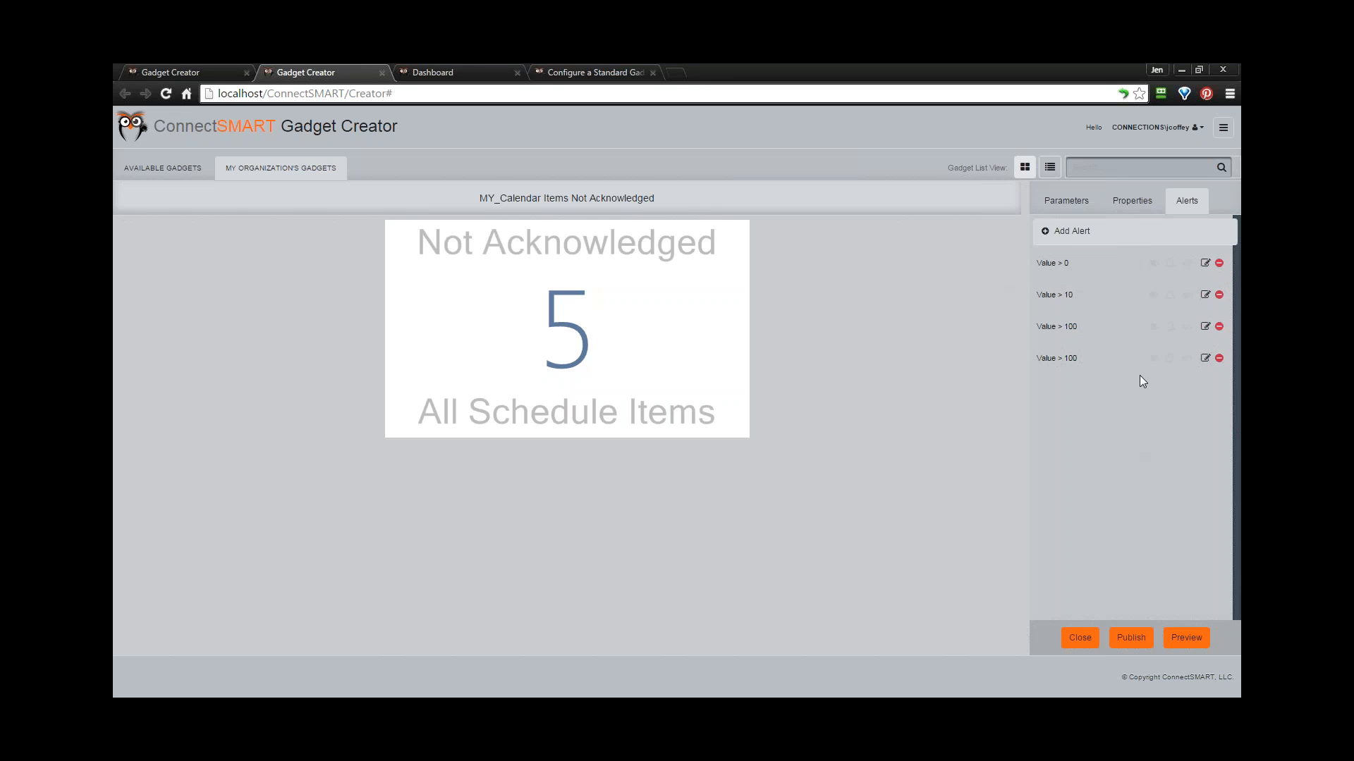
left_click(1117, 640)
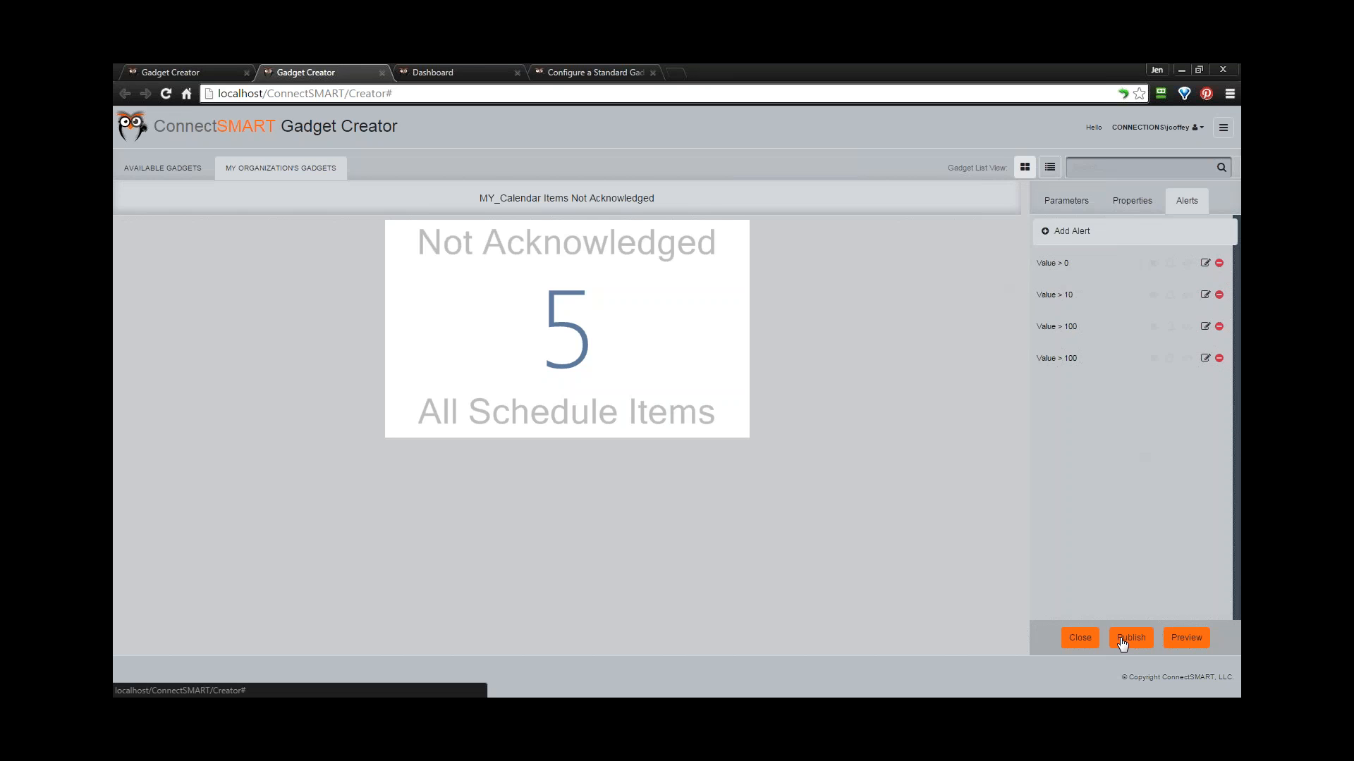
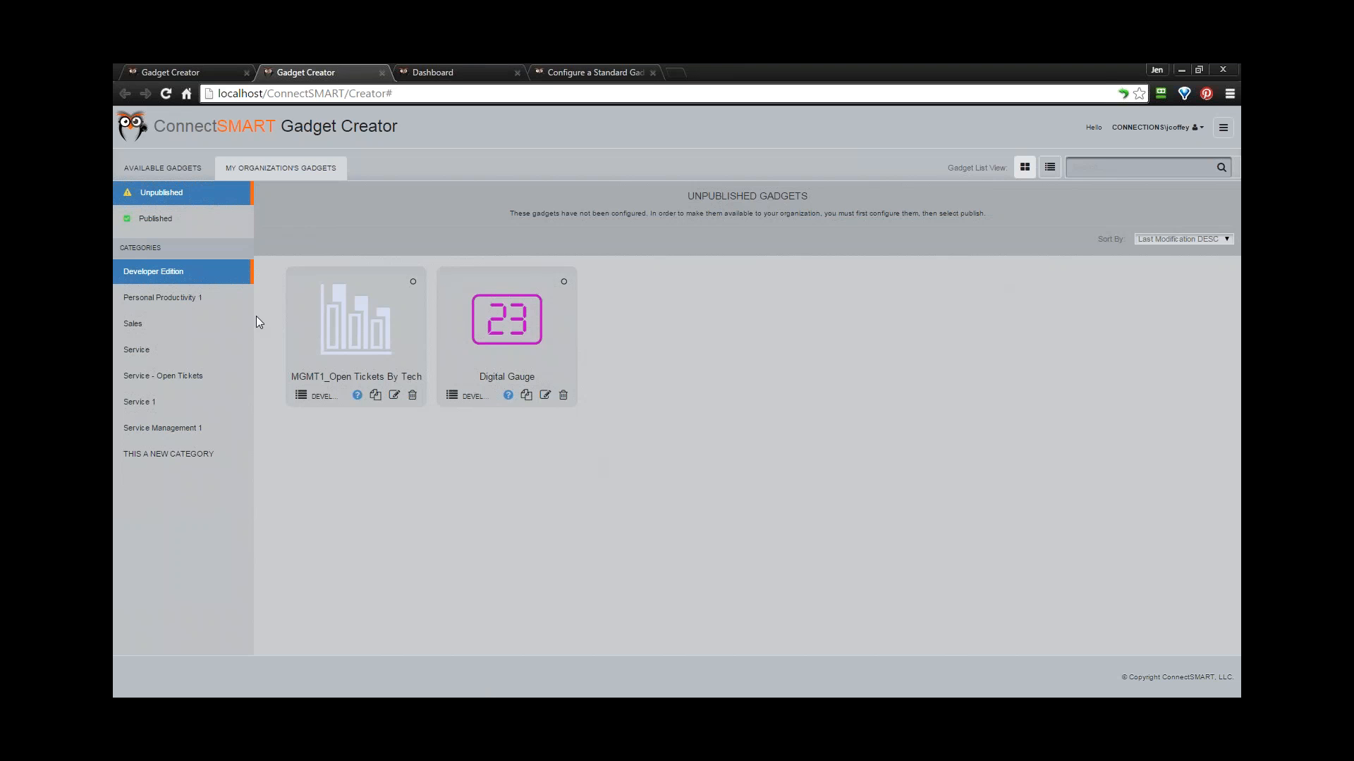
- List the published live gadgets in Personal Productivity 1, glancing at the Dashboard tab
left_click(212, 297)
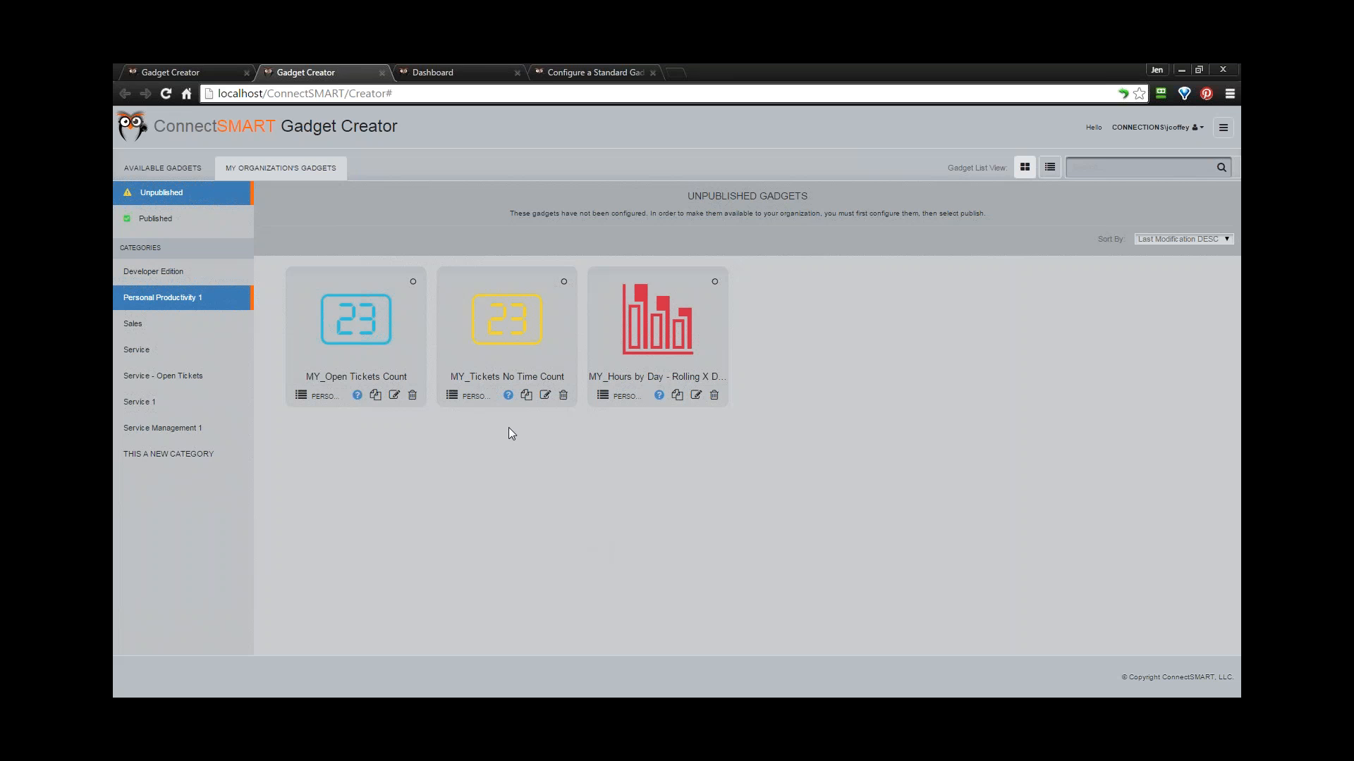
left_click(182, 219)
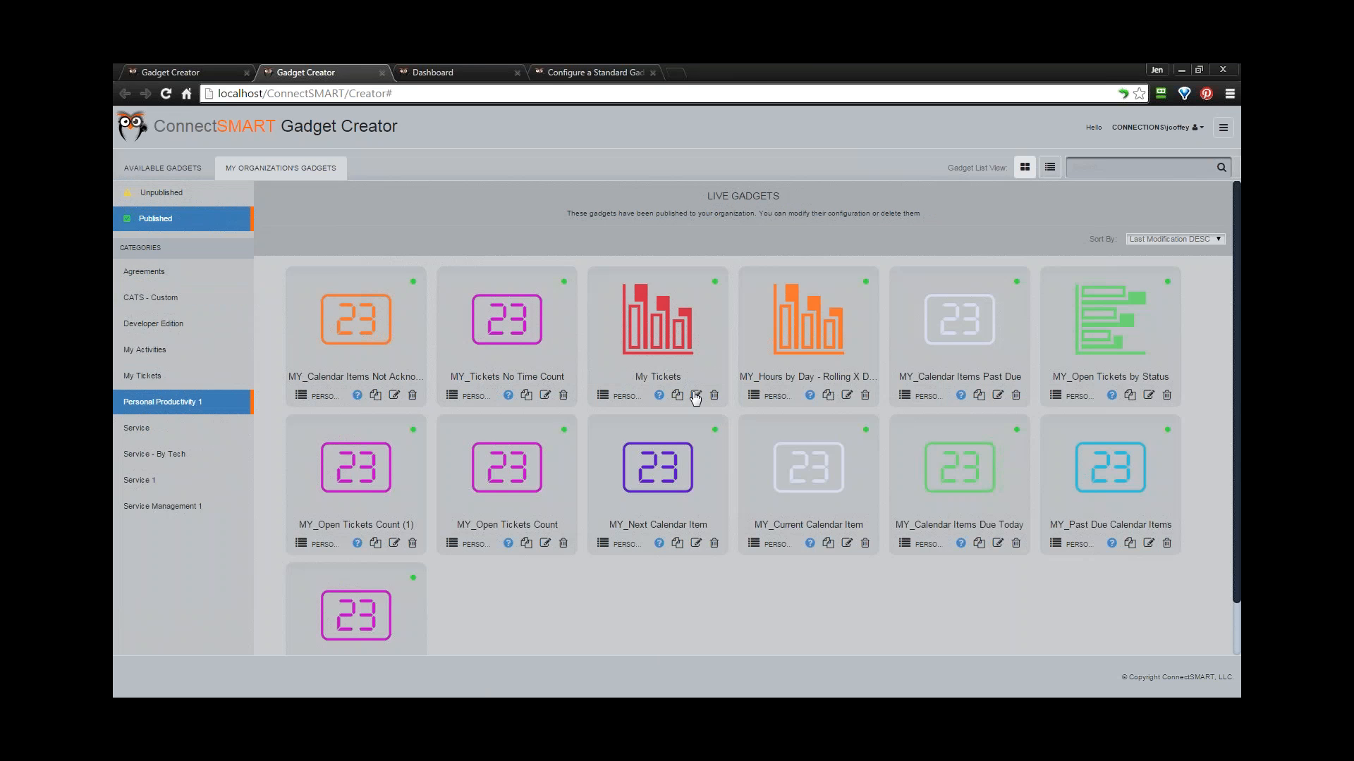
left_click(465, 69)
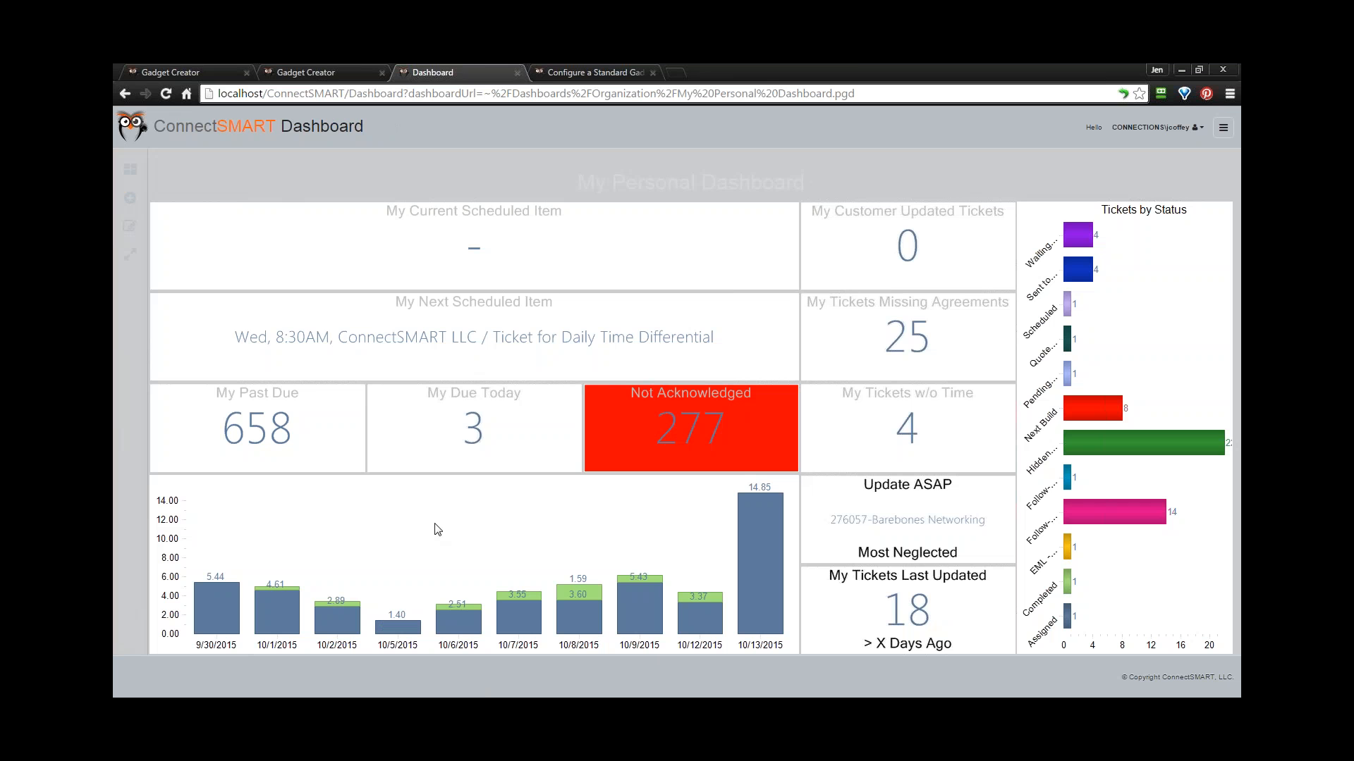
left_click(294, 72)
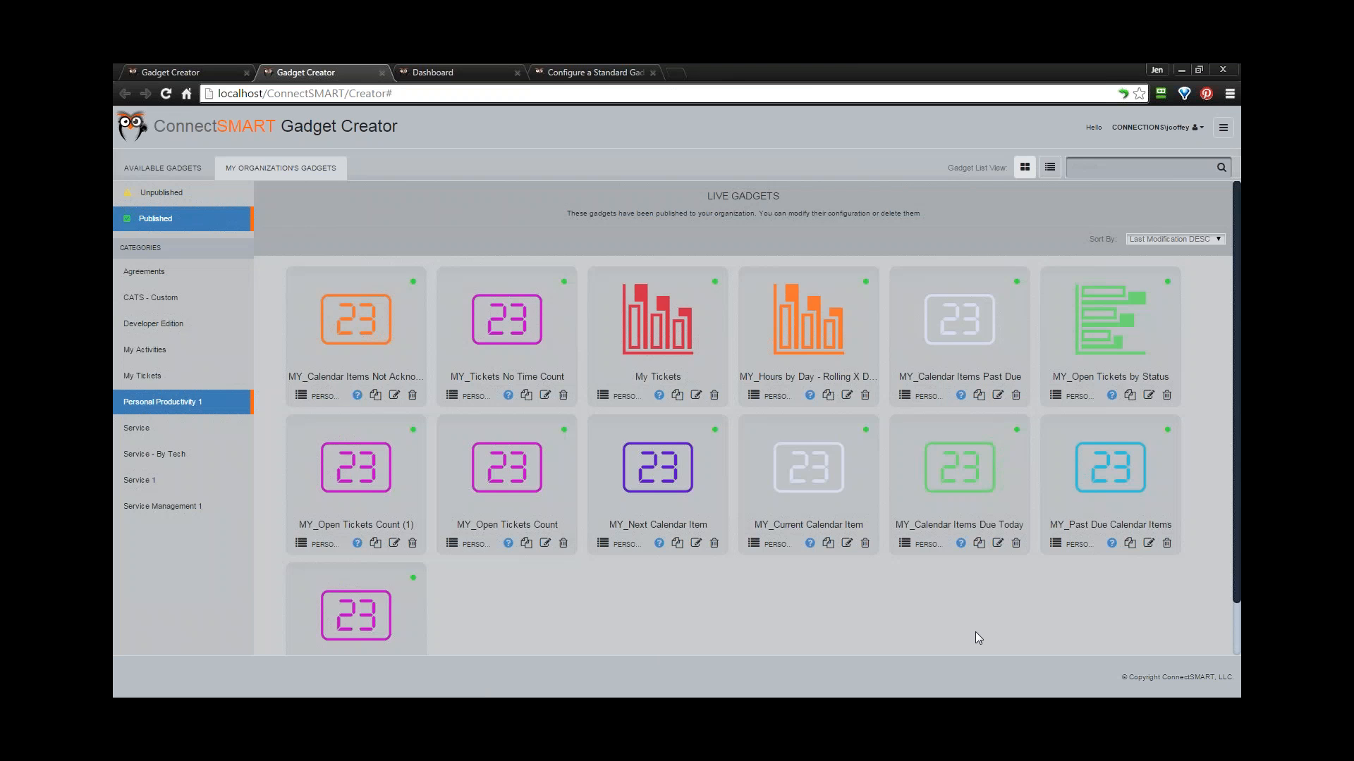
scroll(752, 596, "down", 1)
scroll(752, 596, "up", 1)
- Open My Tickets, preview its chart with real data, and close the editor
left_click(695, 395)
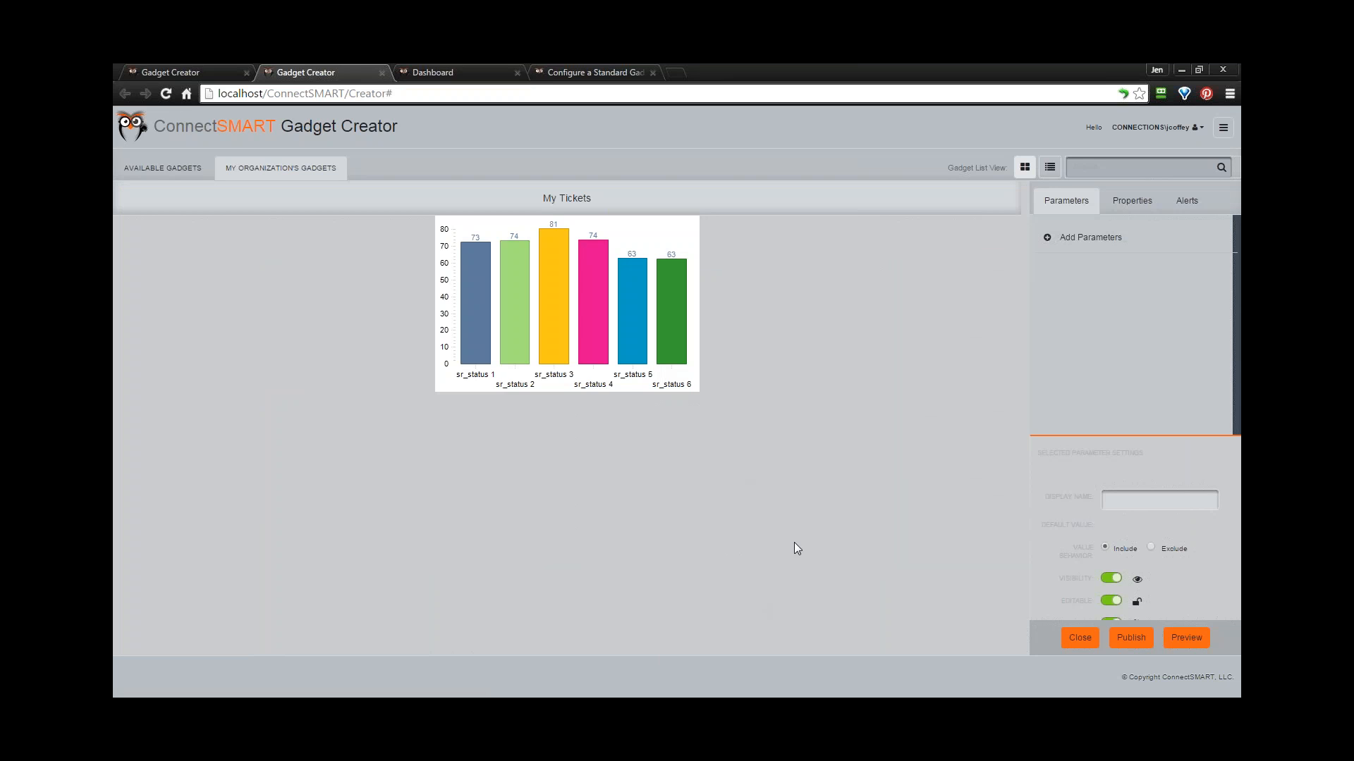
left_click(1183, 639)
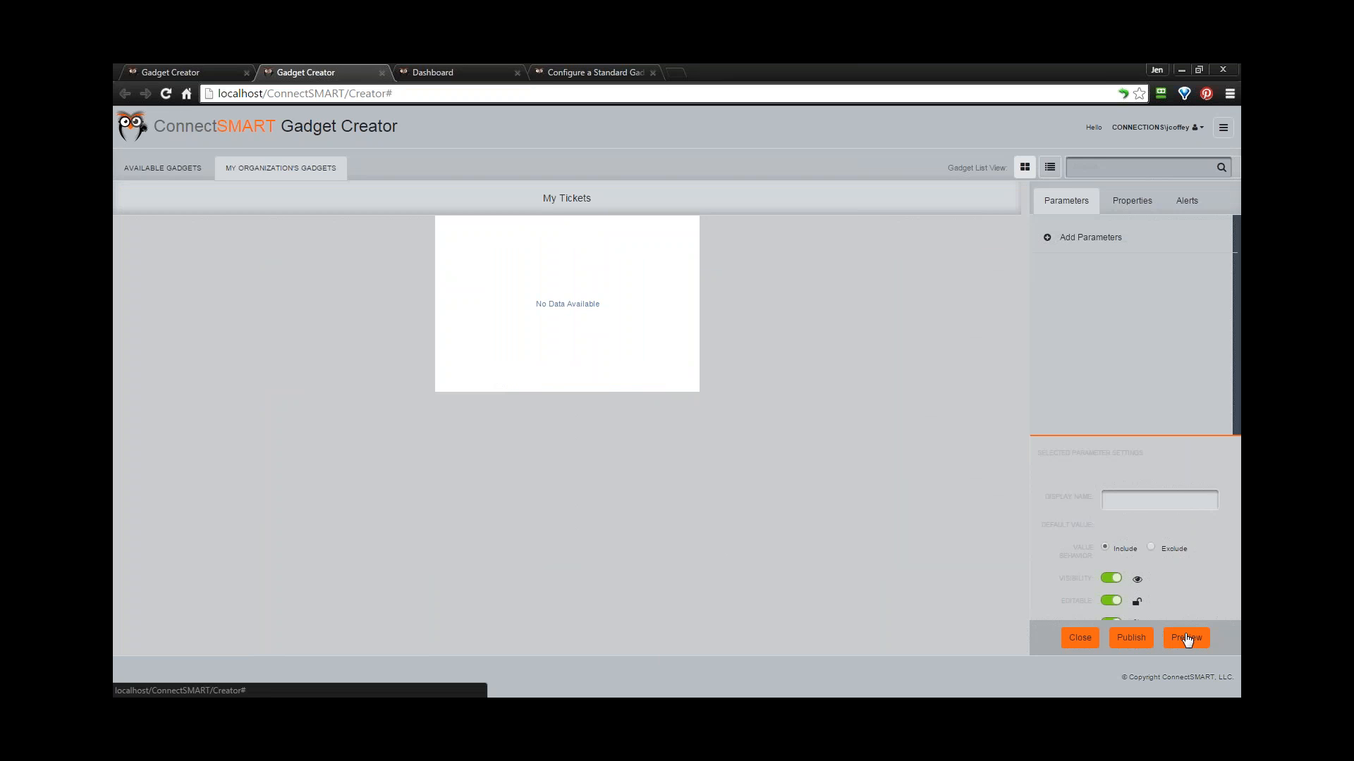
left_click(1073, 631)
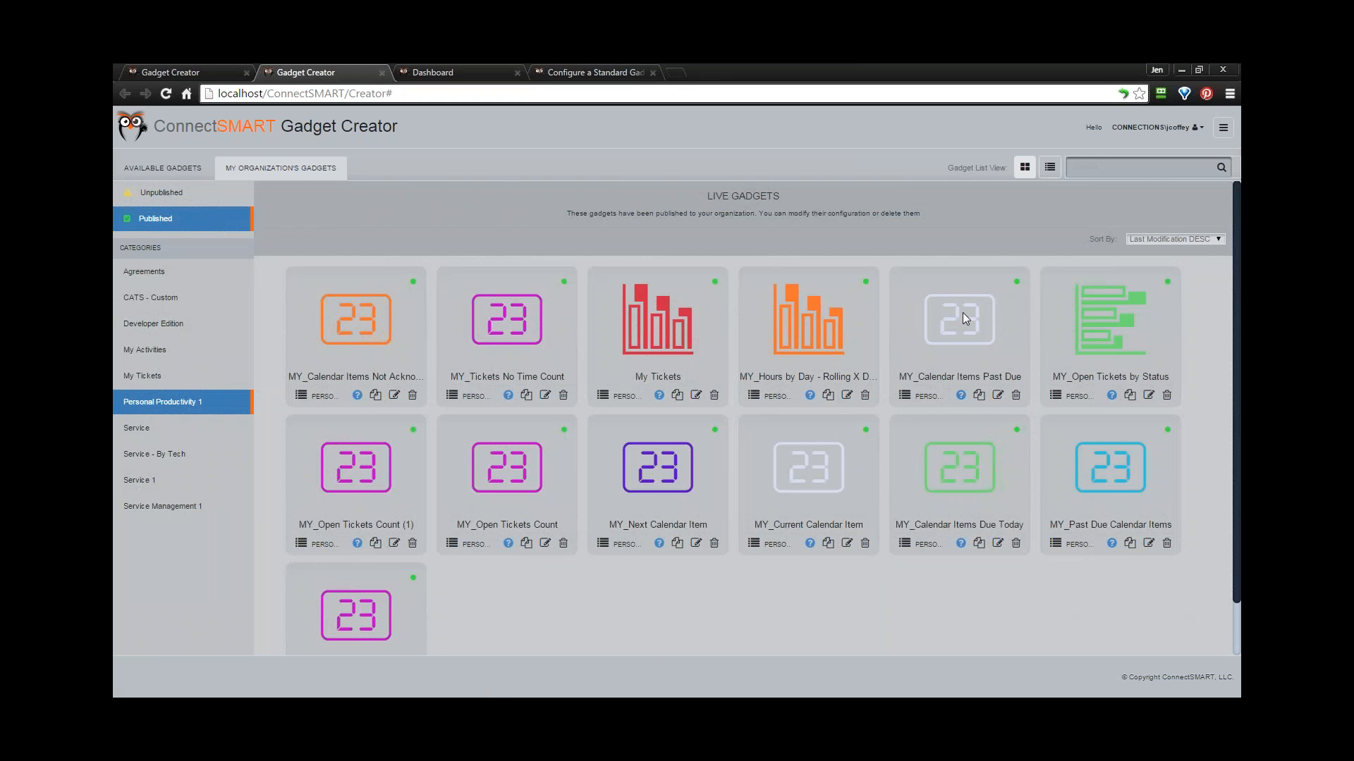
- Open MY_Open Tickets by Status, preview it, and browse the add-parameter list without adding any
left_click(1148, 395)
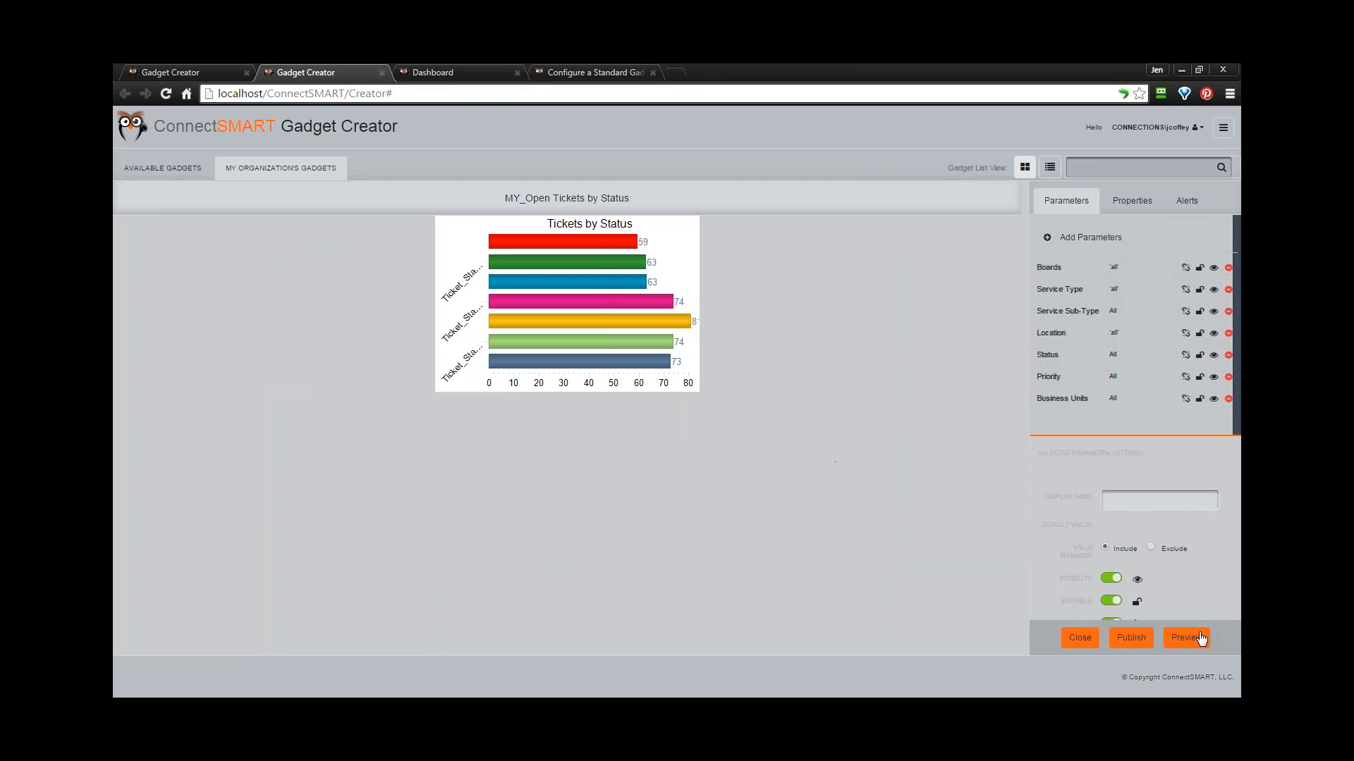
left_click(1196, 638)
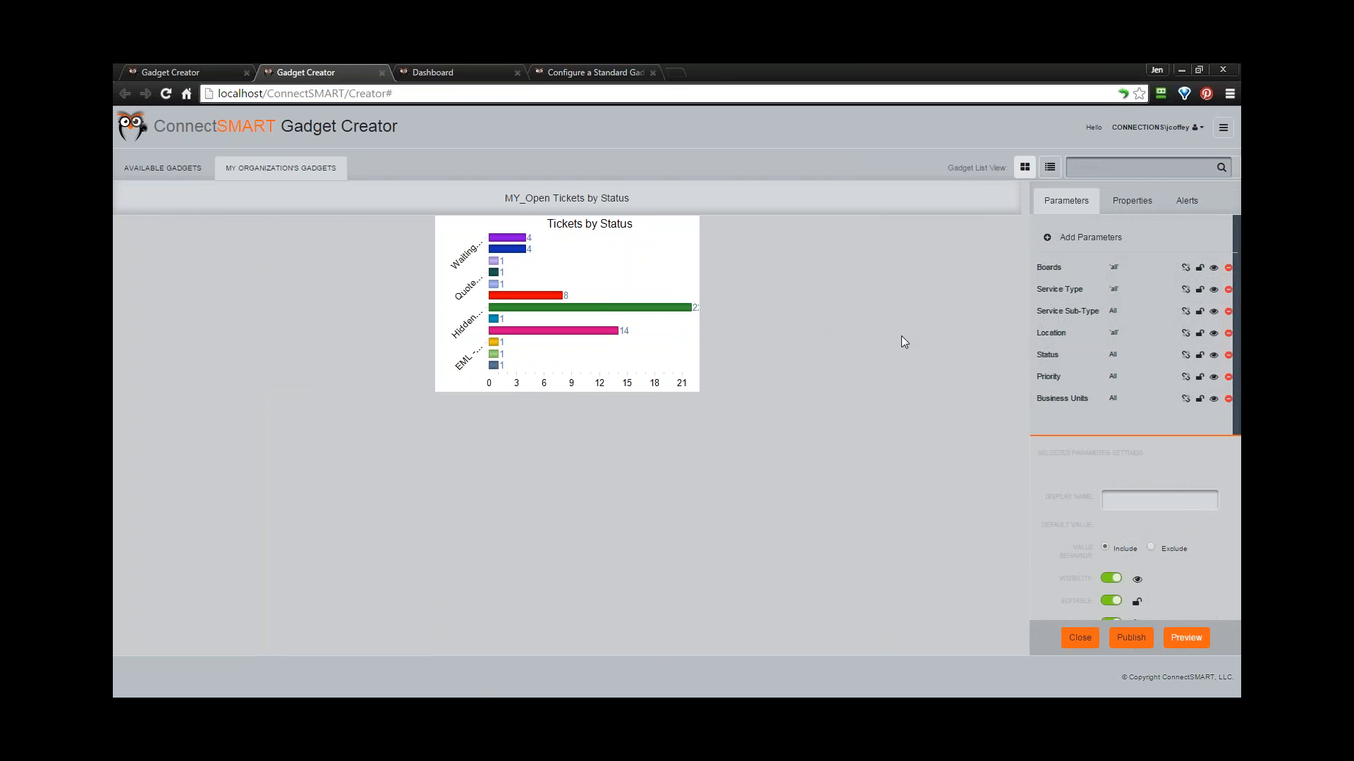
left_click(1086, 237)
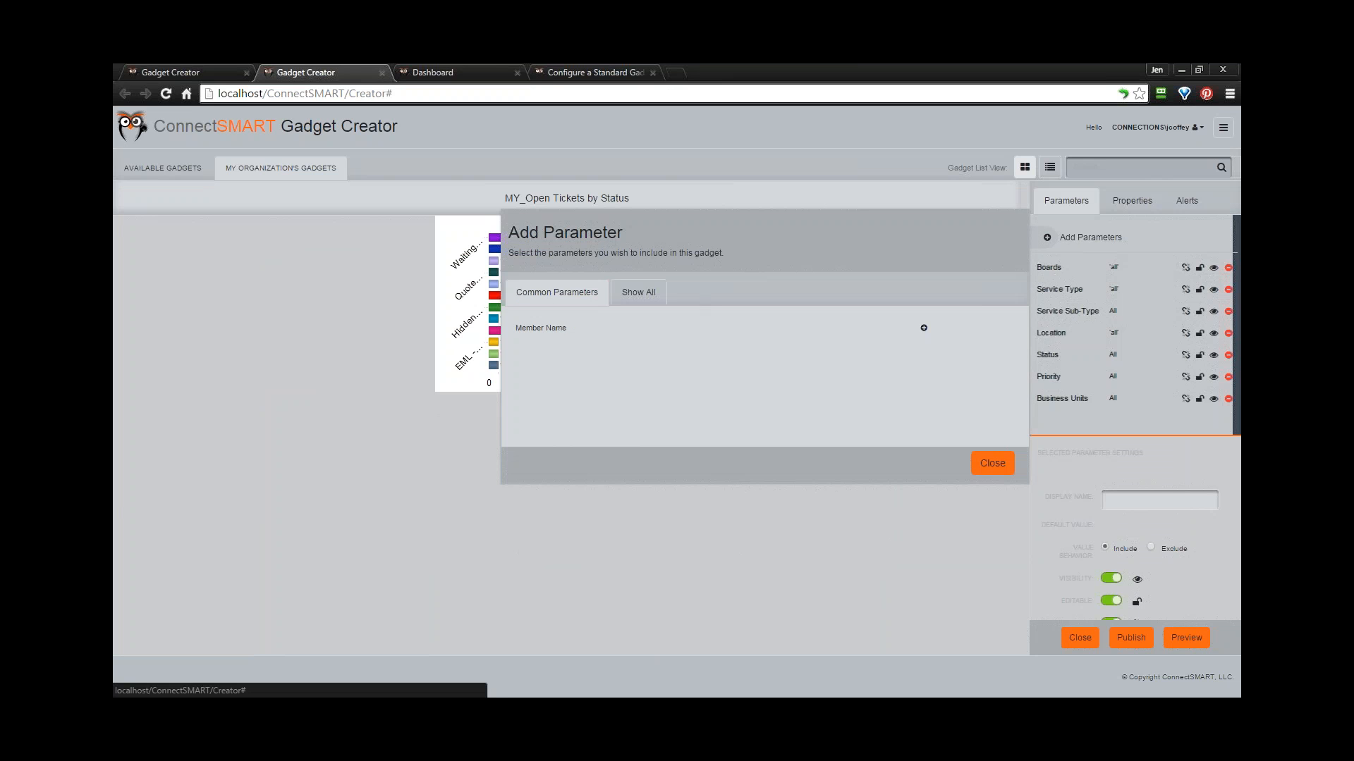
left_click(641, 295)
left_click(557, 292)
left_click(995, 471)
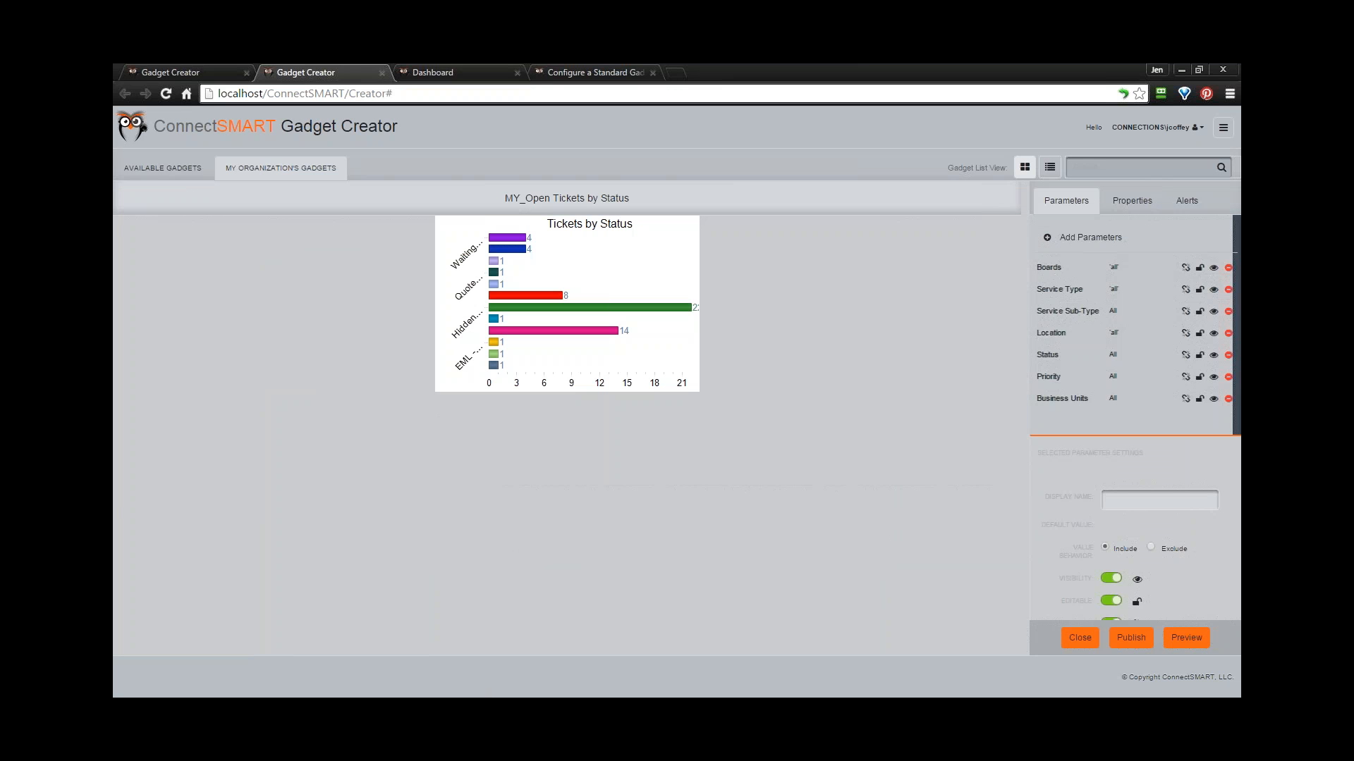
- In the gadget's properties, switch AxisX AutoScroll on and then back off
left_click(1124, 204)
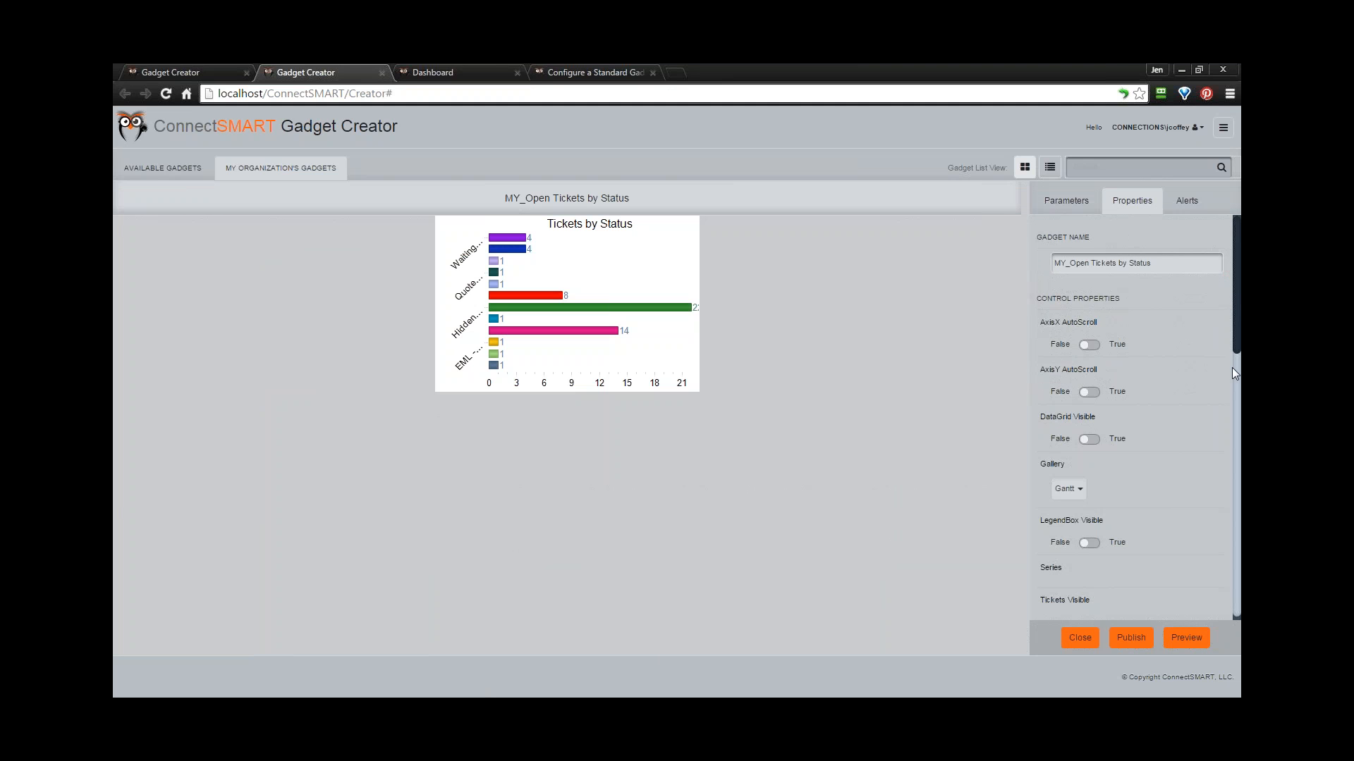
scroll(1140, 319, "down", 3)
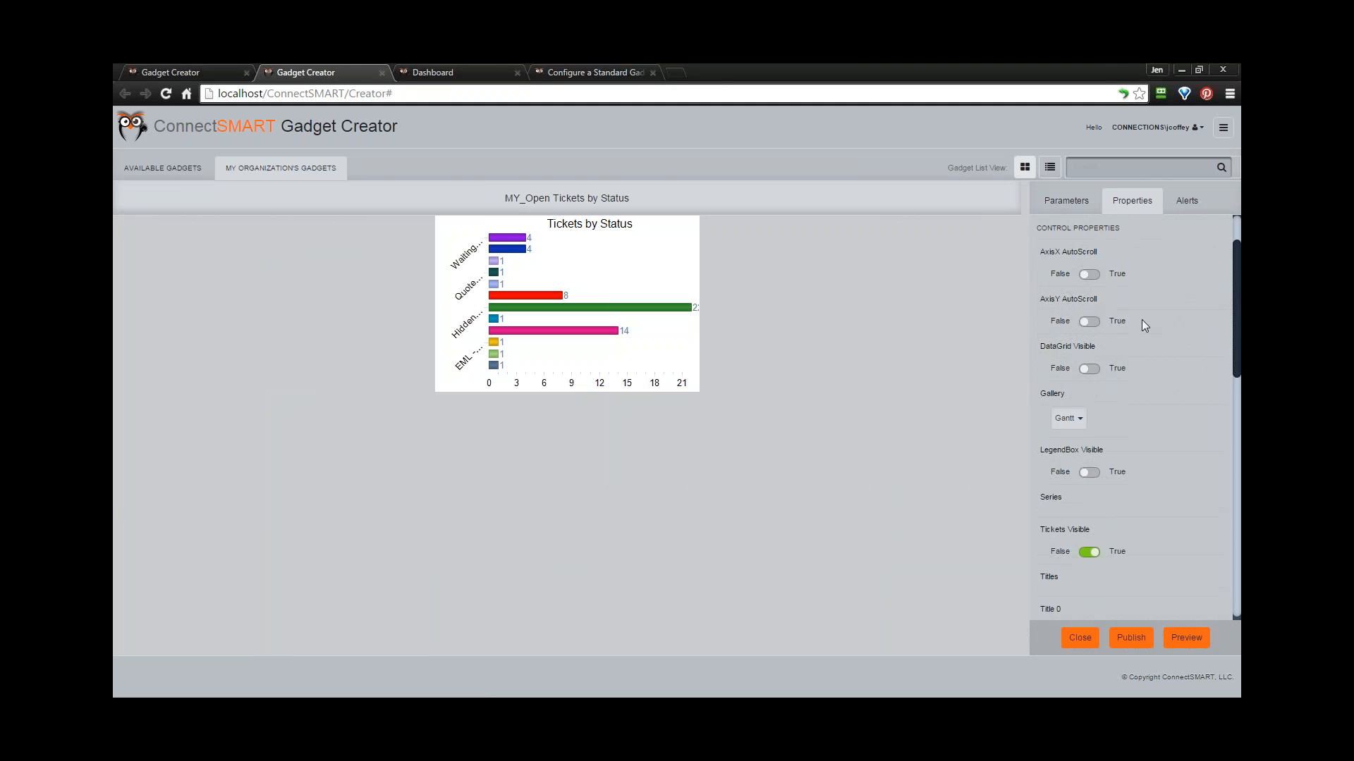
scroll(1145, 413, "up", 3)
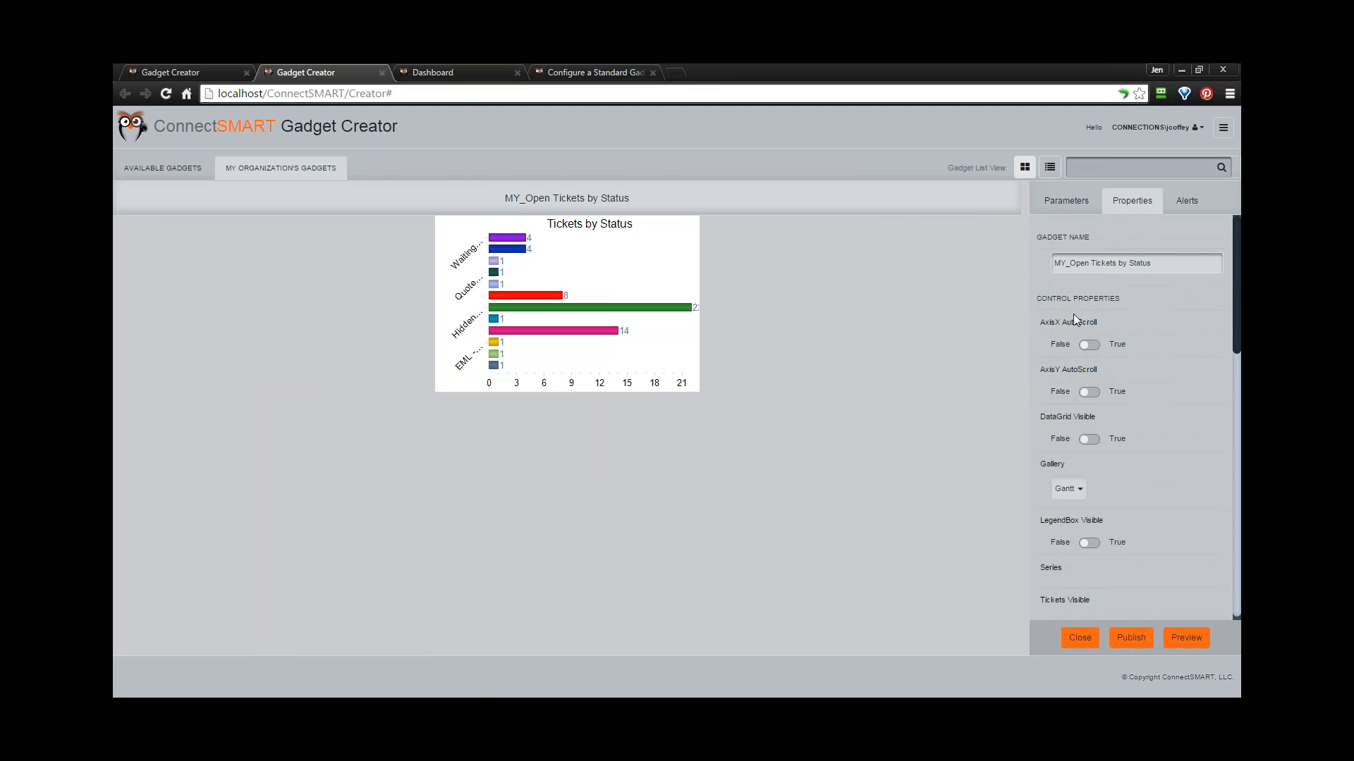
left_click(1090, 345)
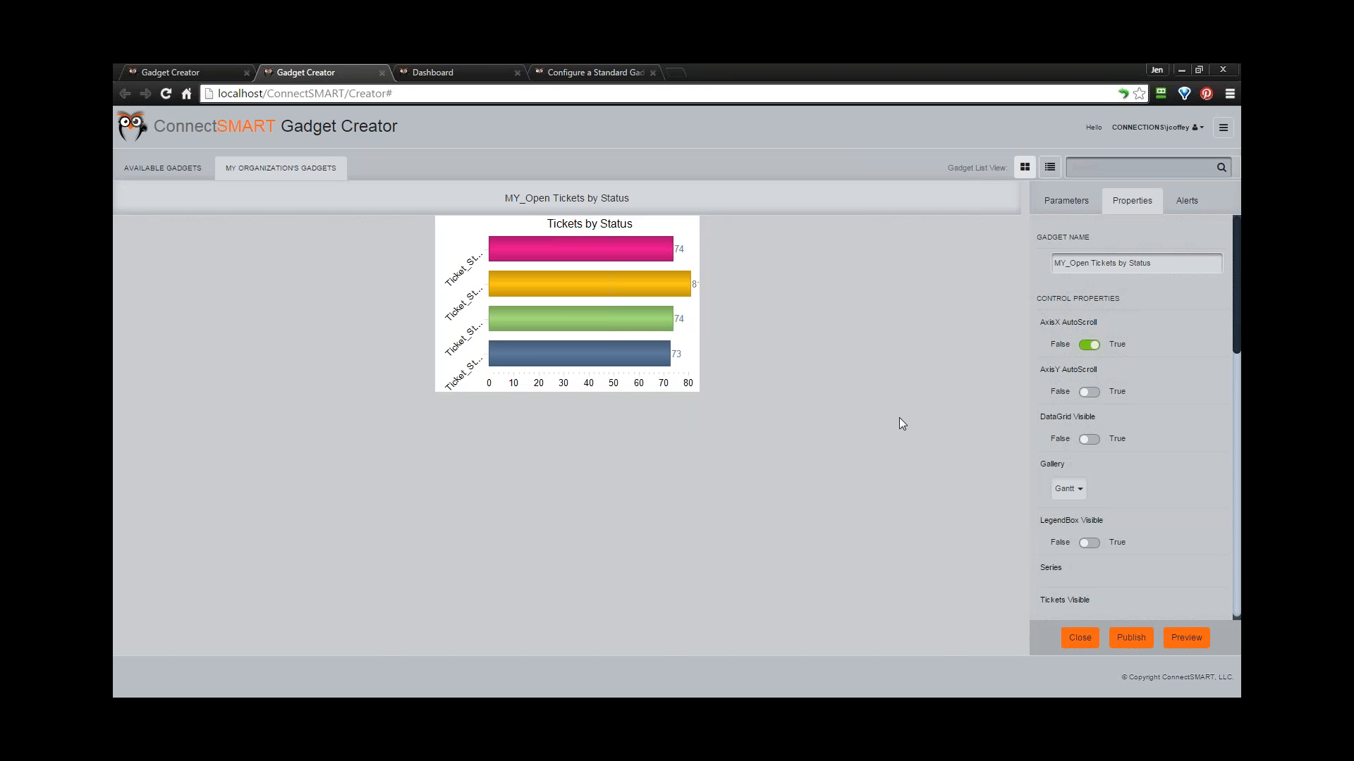
left_click(1090, 349)
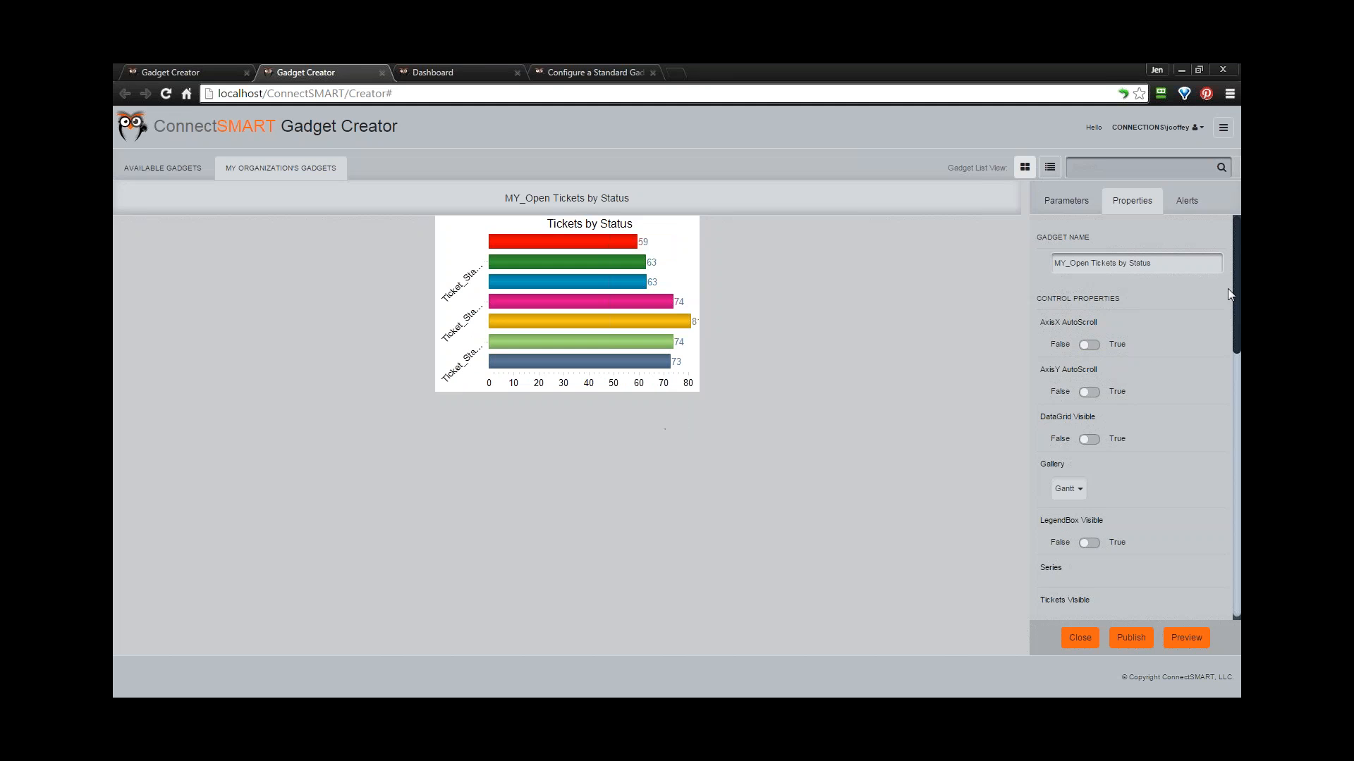
left_click(1235, 377)
left_click_drag(1229, 377, 1236, 248)
left_click(1236, 252)
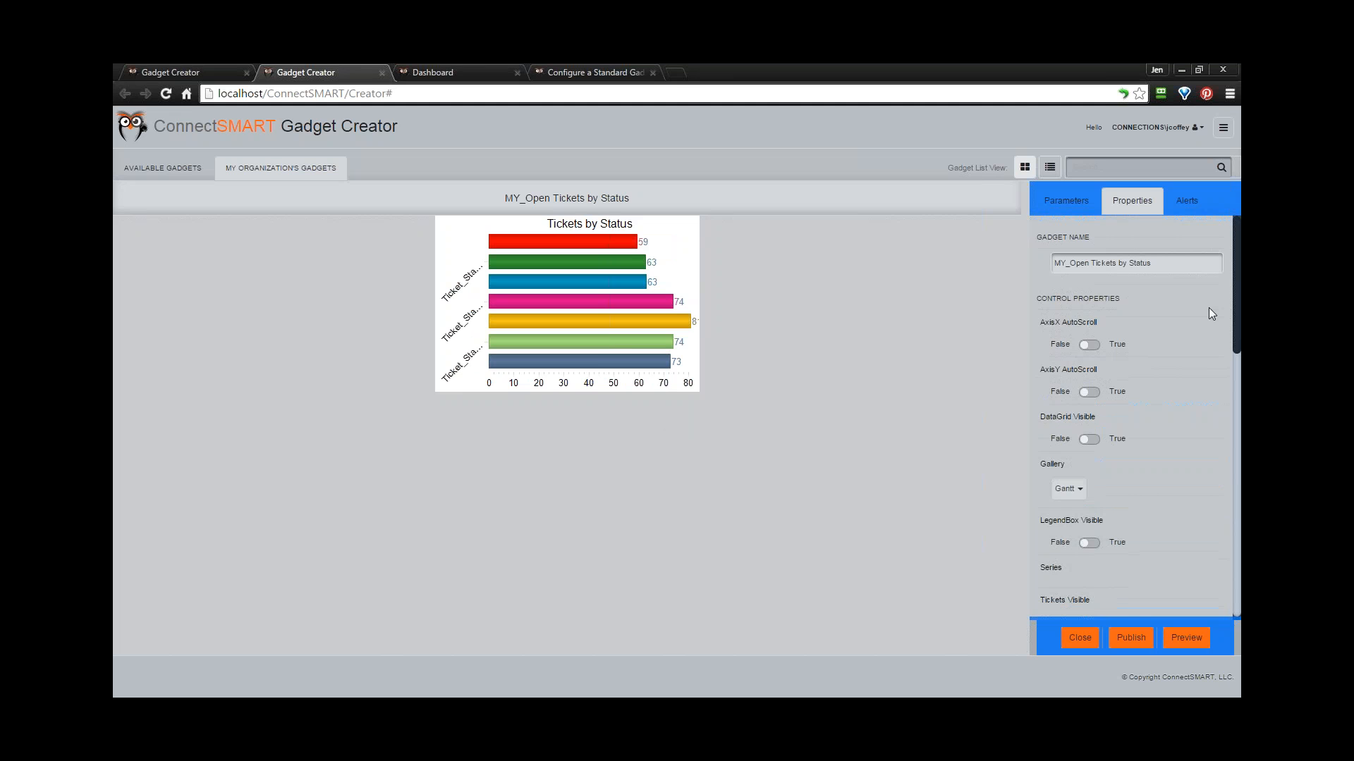
- Set DataGrid Visible to True, preview and publish the gadget, then view the dashboard
left_click(1090, 440)
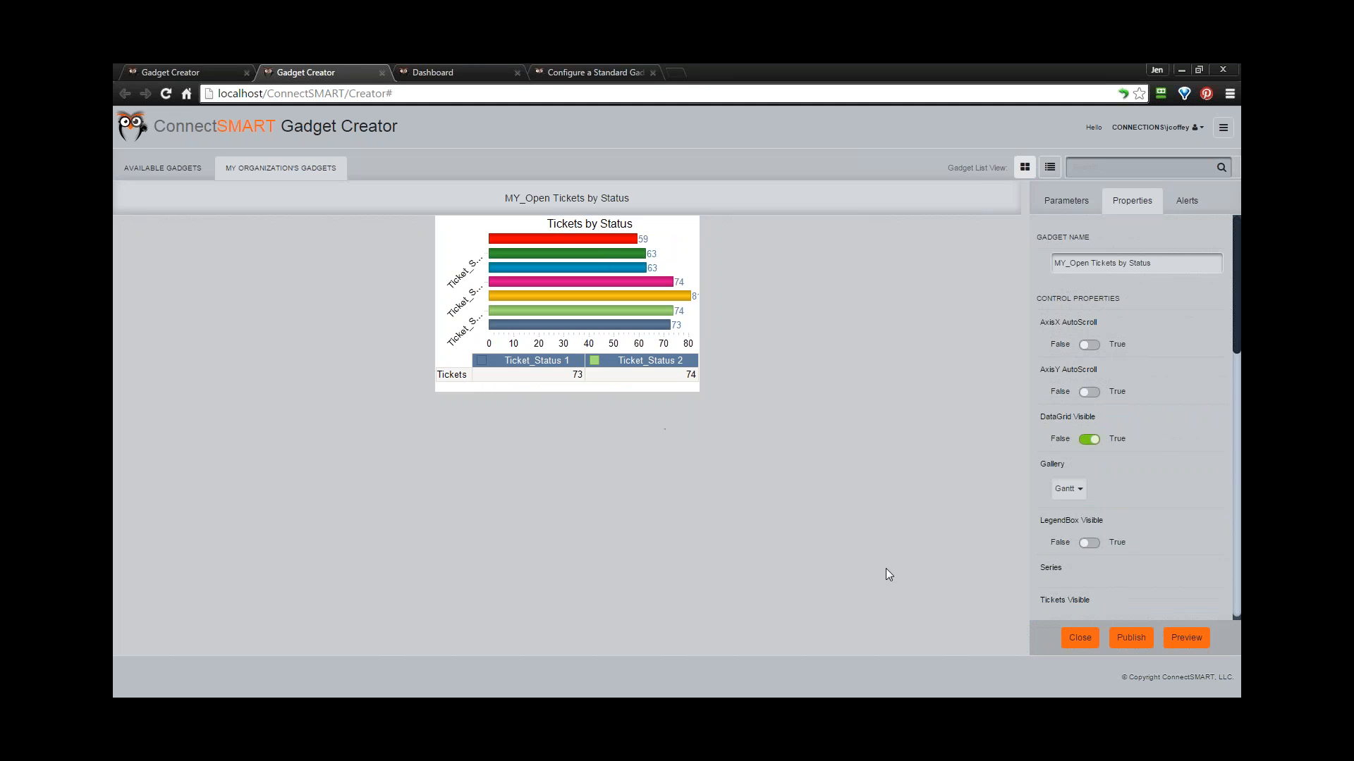
left_click(1186, 637)
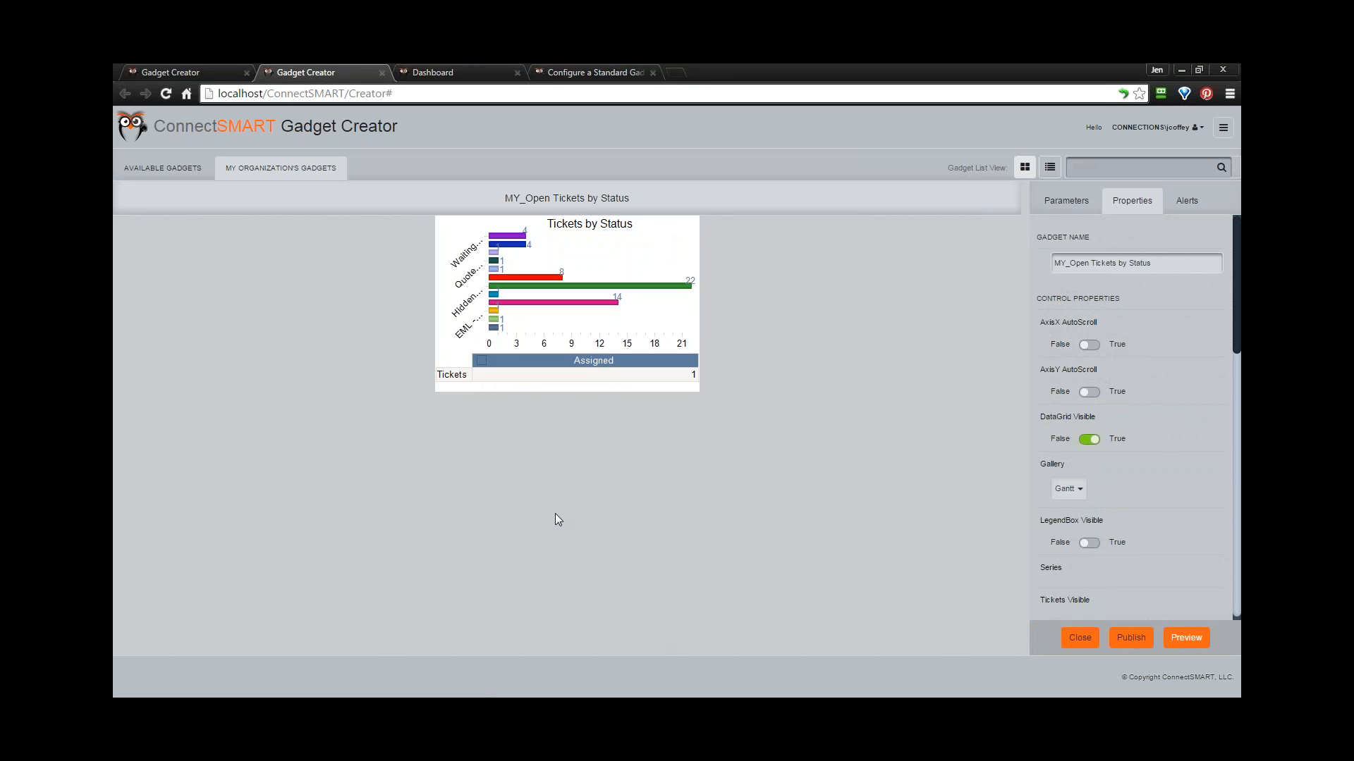
left_click(1131, 638)
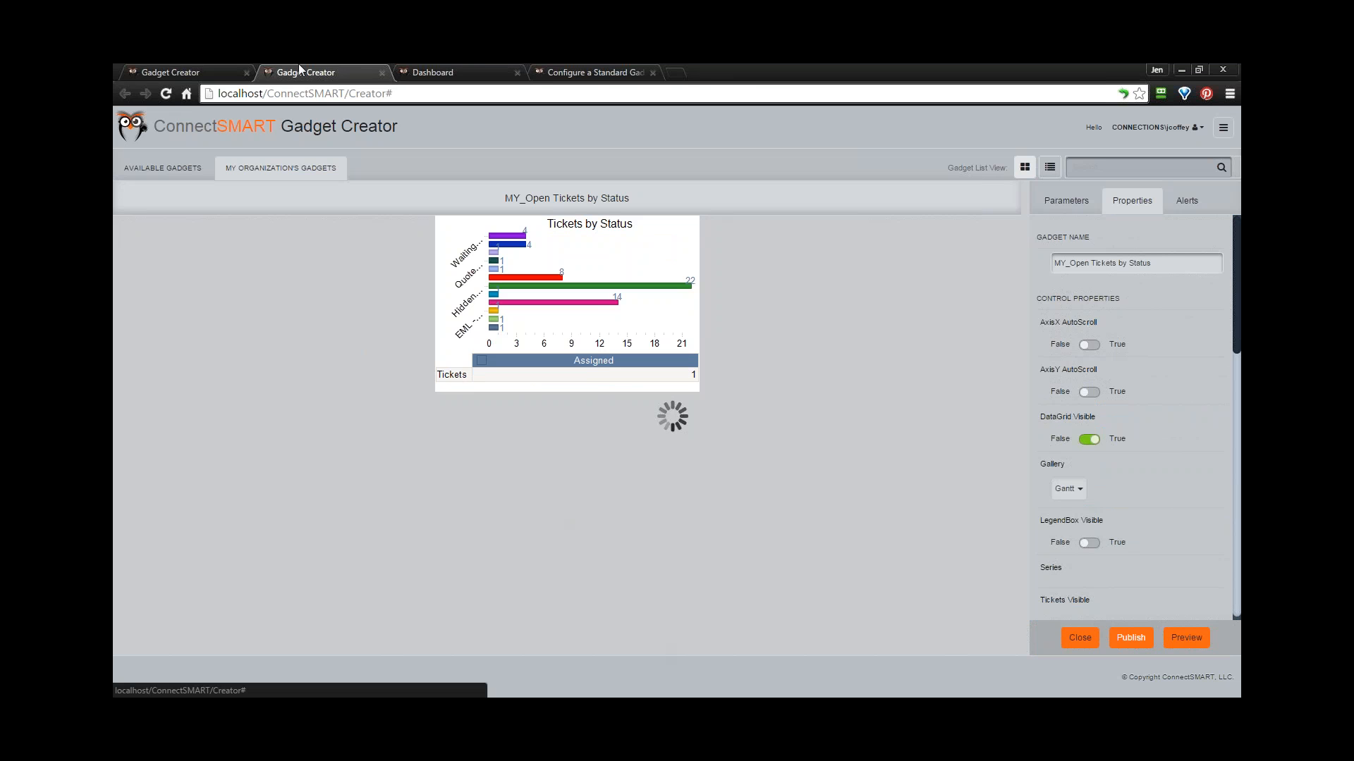
left_click(451, 71)
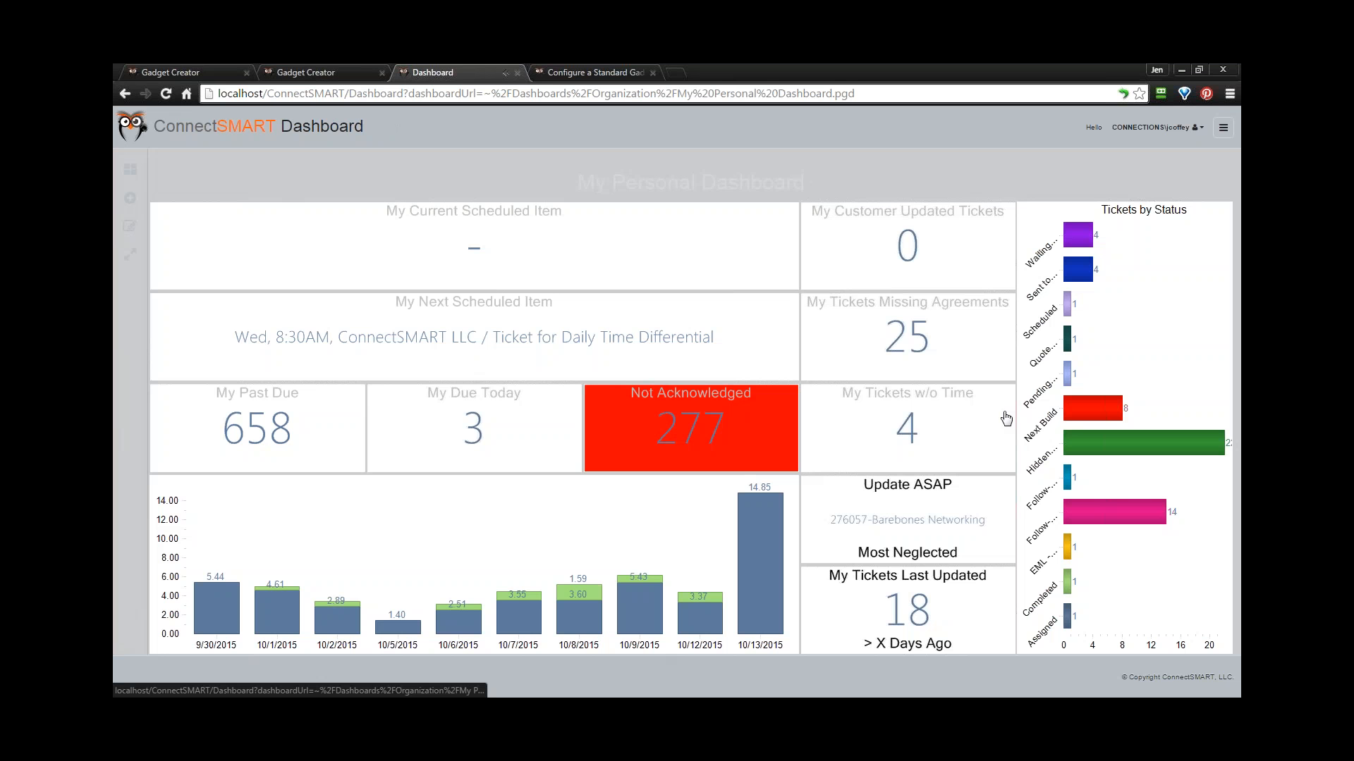
- Reload the dashboard with F5 to show the chart's data grid, then return to Gadget Creator
key("F5")
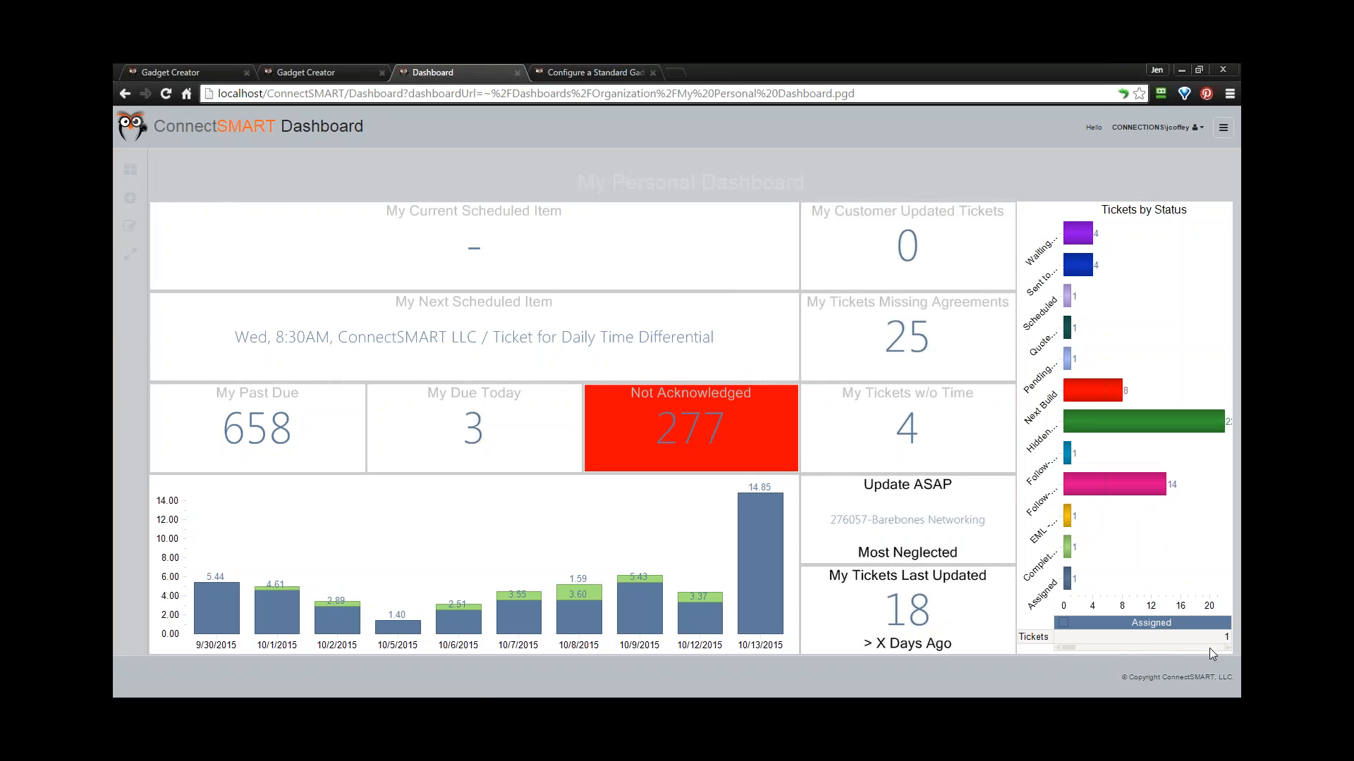
left_click(331, 72)
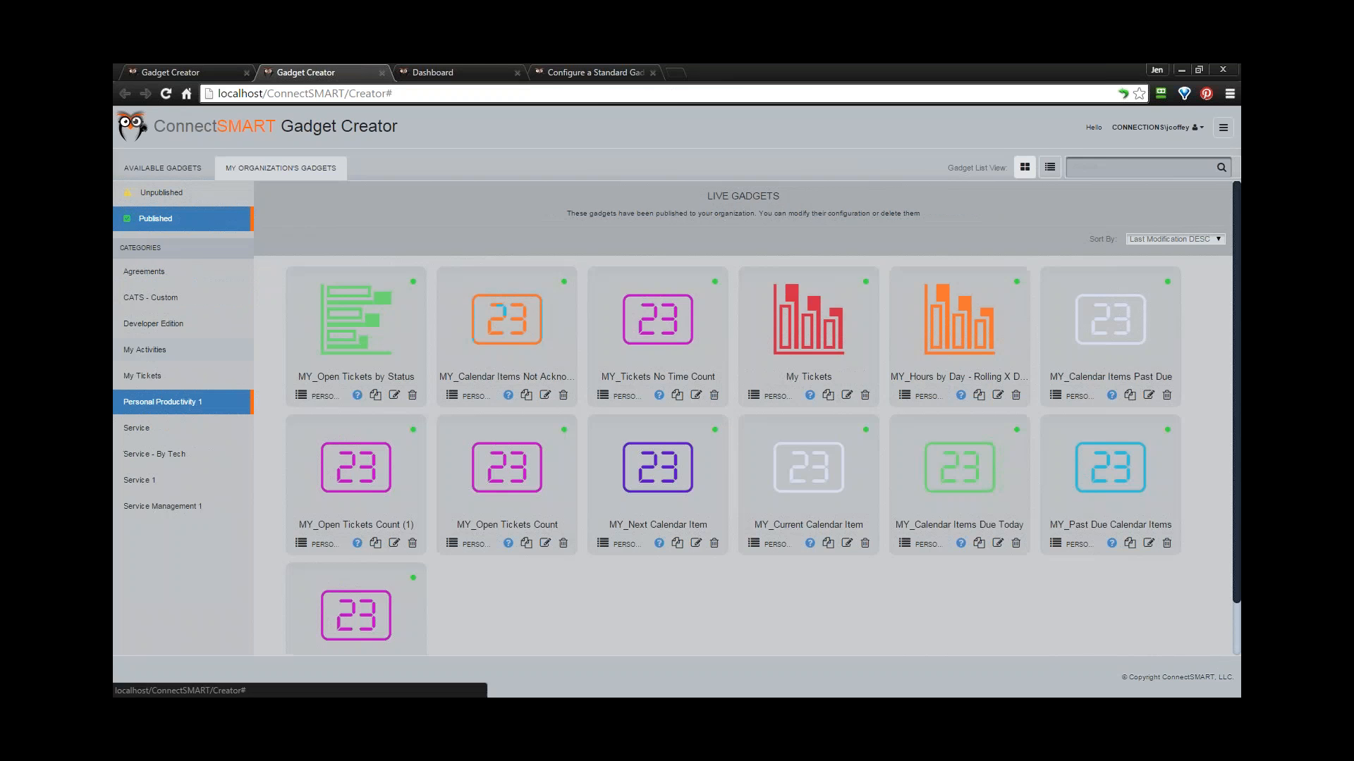
- Set AxisX AutoScroll to True on MY_Open Tickets by Status, publish, and reload the dashboard
left_click(394, 395)
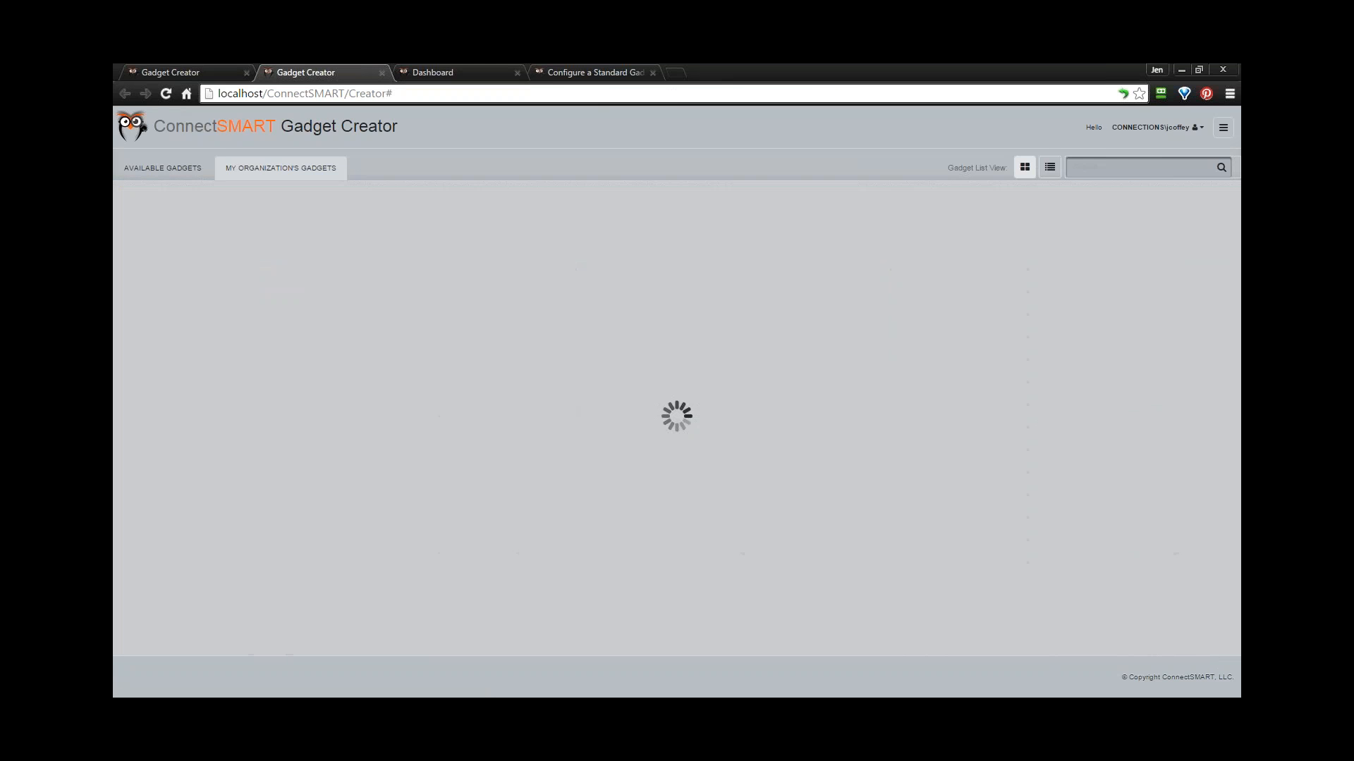
left_click(1136, 201)
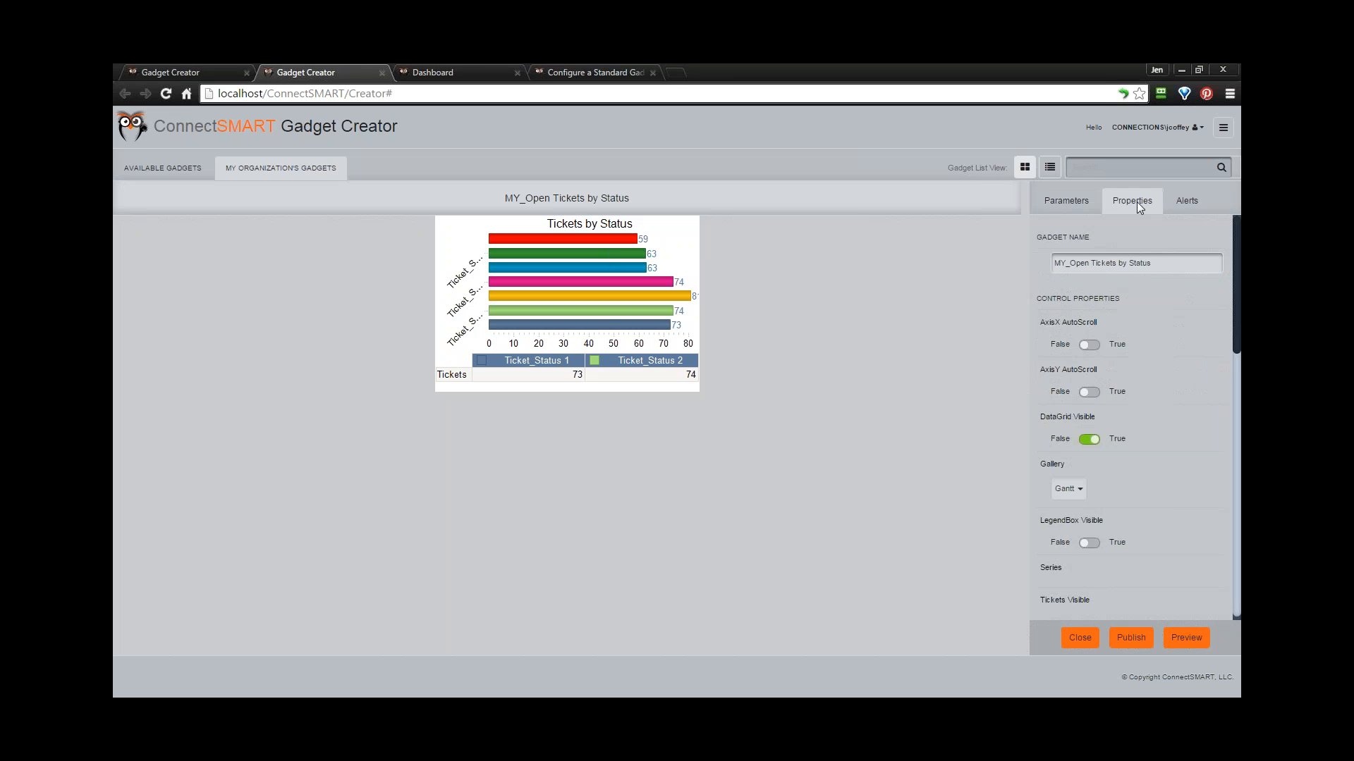
left_click(1097, 345)
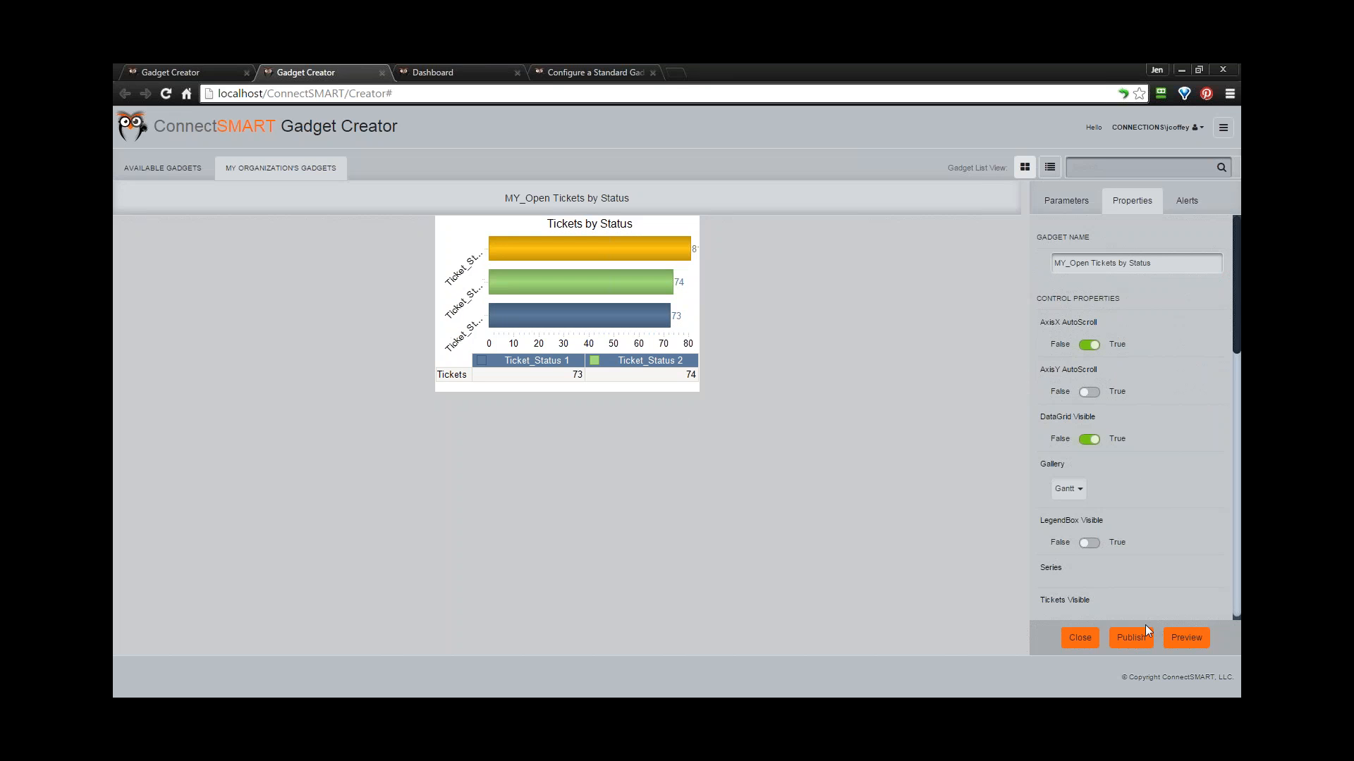
left_click(1129, 639)
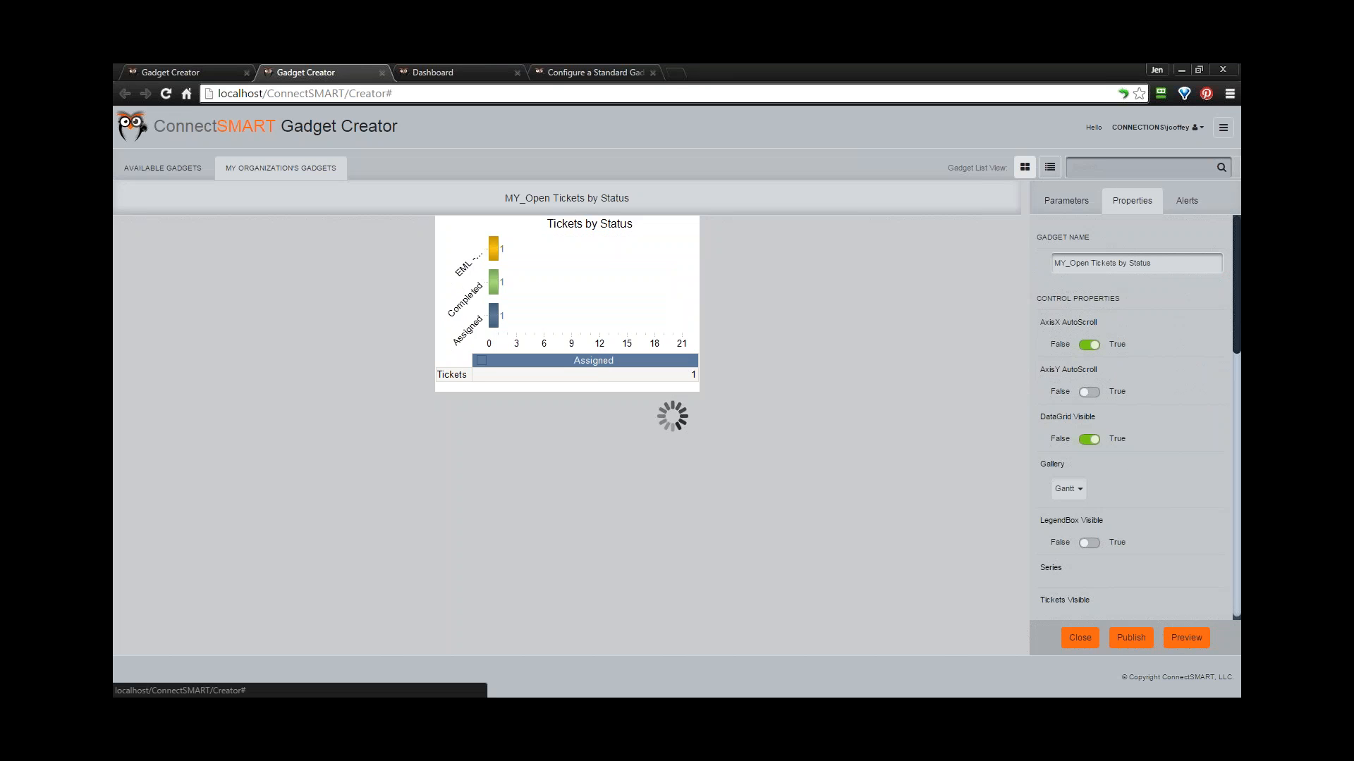
left_click(448, 73)
key("F5")
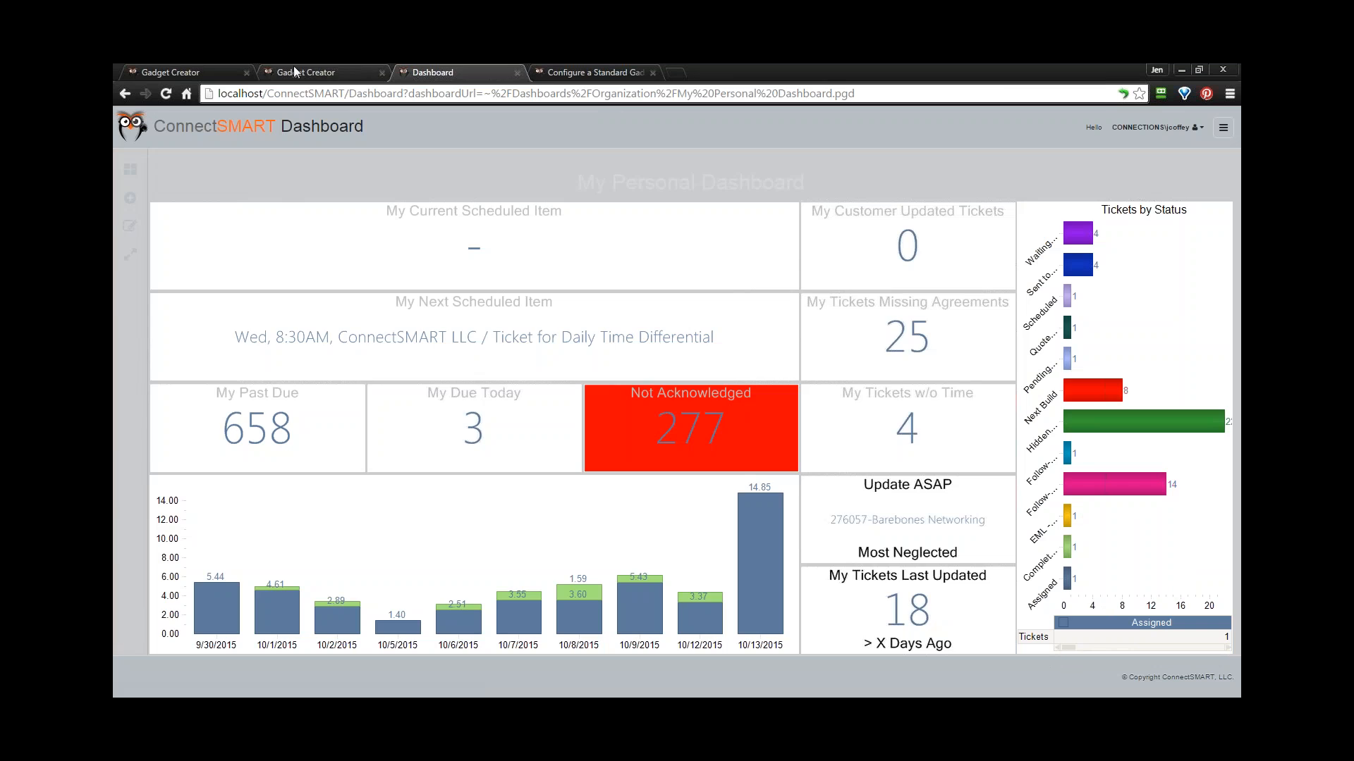
left_click(317, 72)
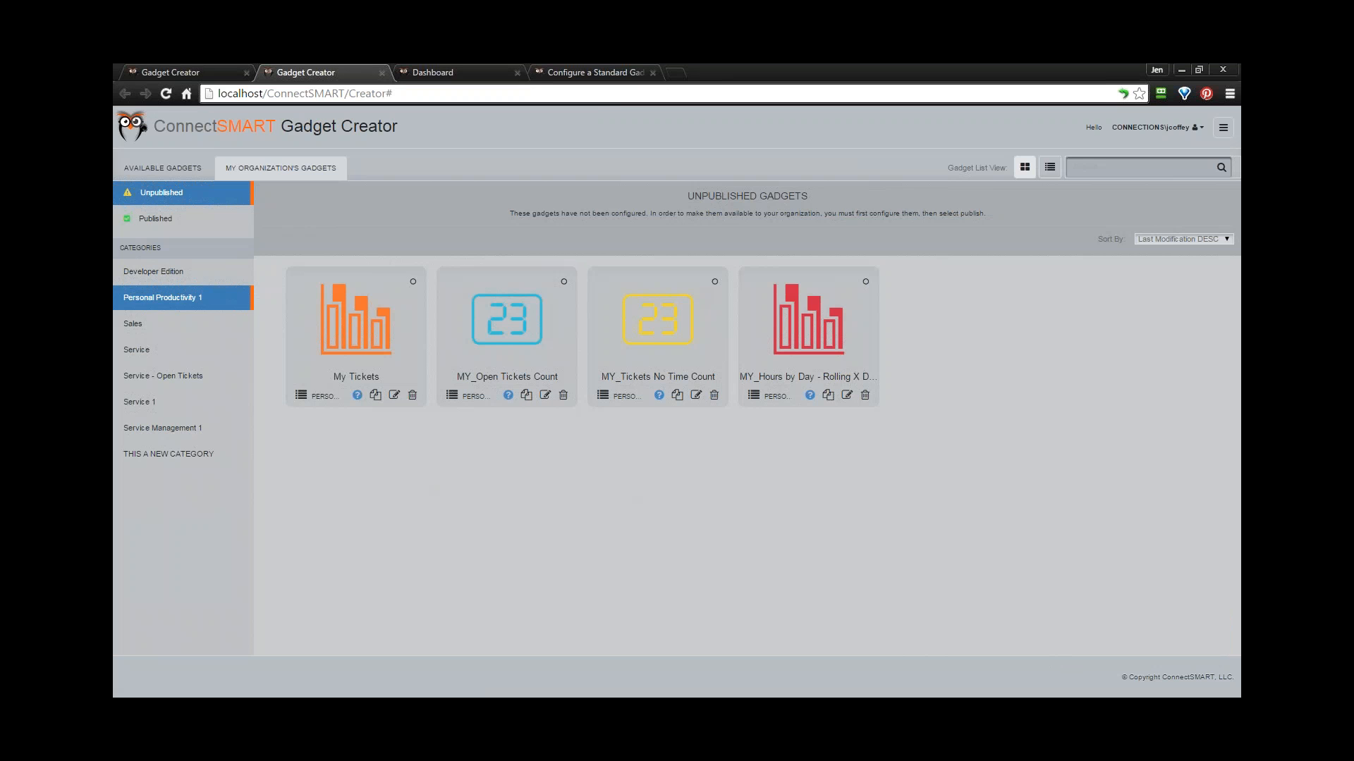
- Reopen MY_Open Tickets by Status from the published gadgets and show its properties
left_click(160, 219)
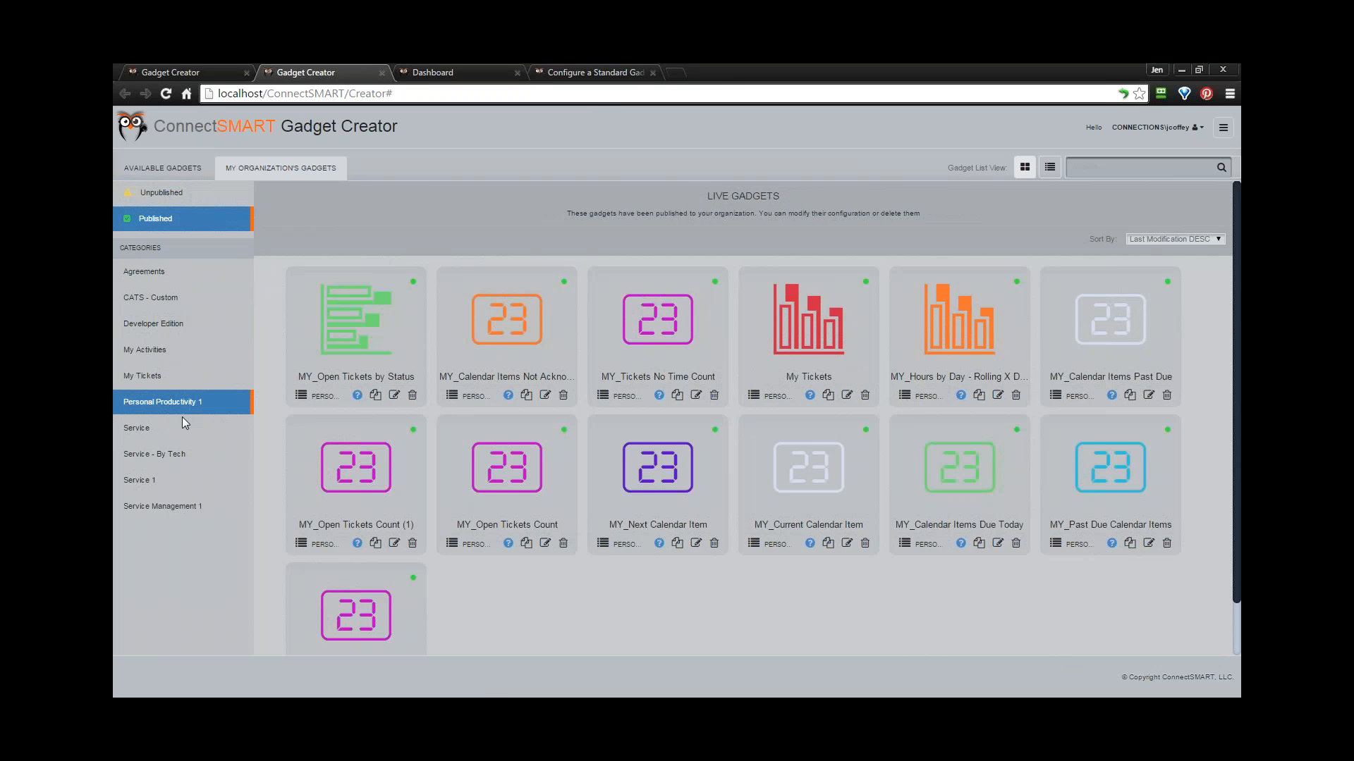
left_click(394, 394)
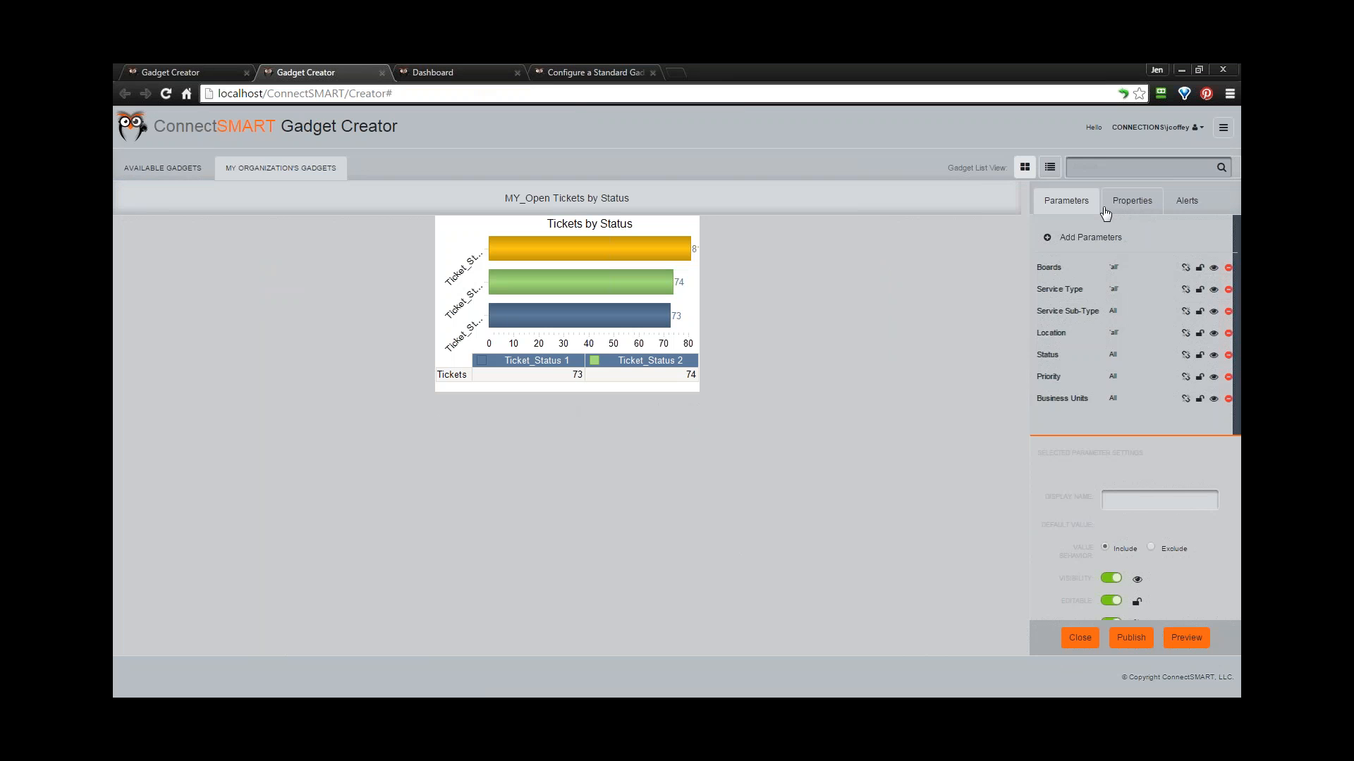
left_click(1132, 203)
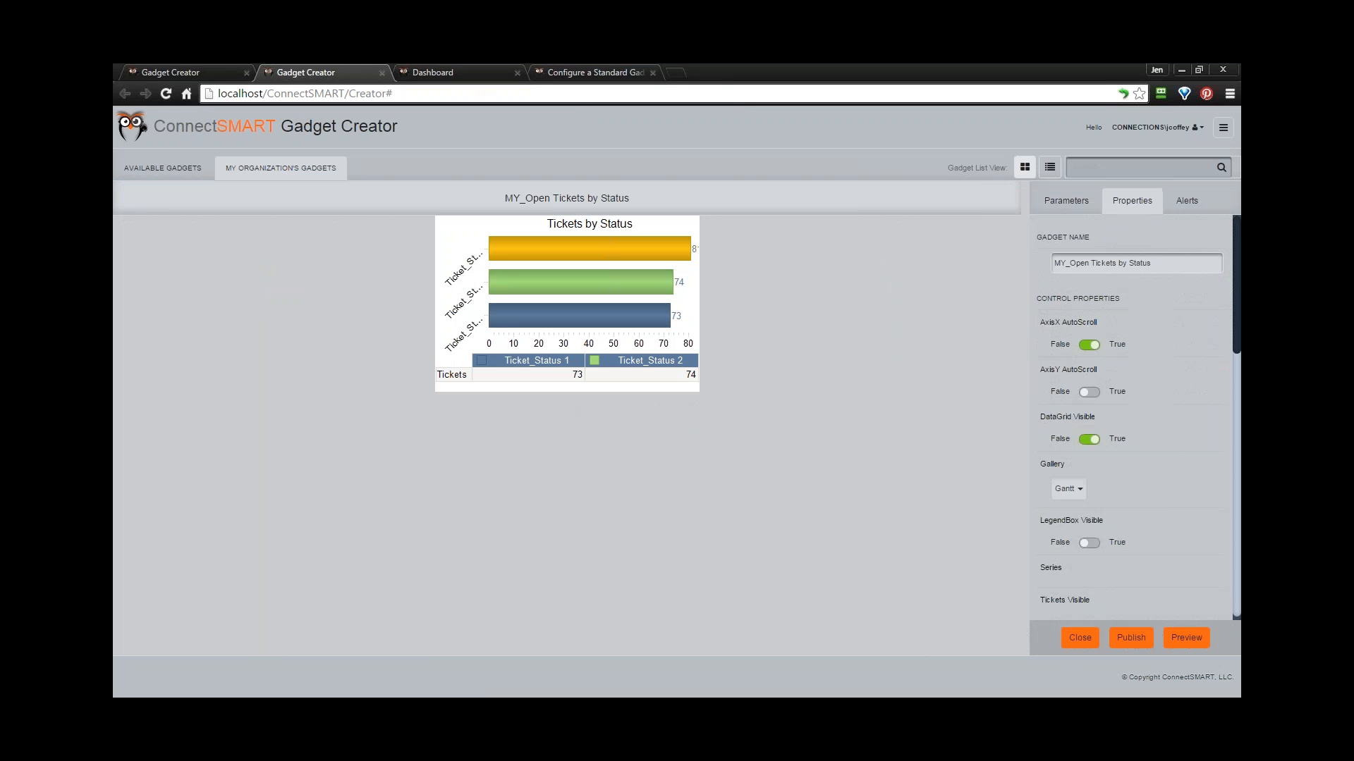
mouse_move(1237, 336)
left_mouse_down()
mouse_move(1238, 373)
mouse_move(1237, 356)
left_mouse_up()
- Toggle AxisX AutoScroll off and back on, then set DataGrid Visible to False
left_click(1089, 287)
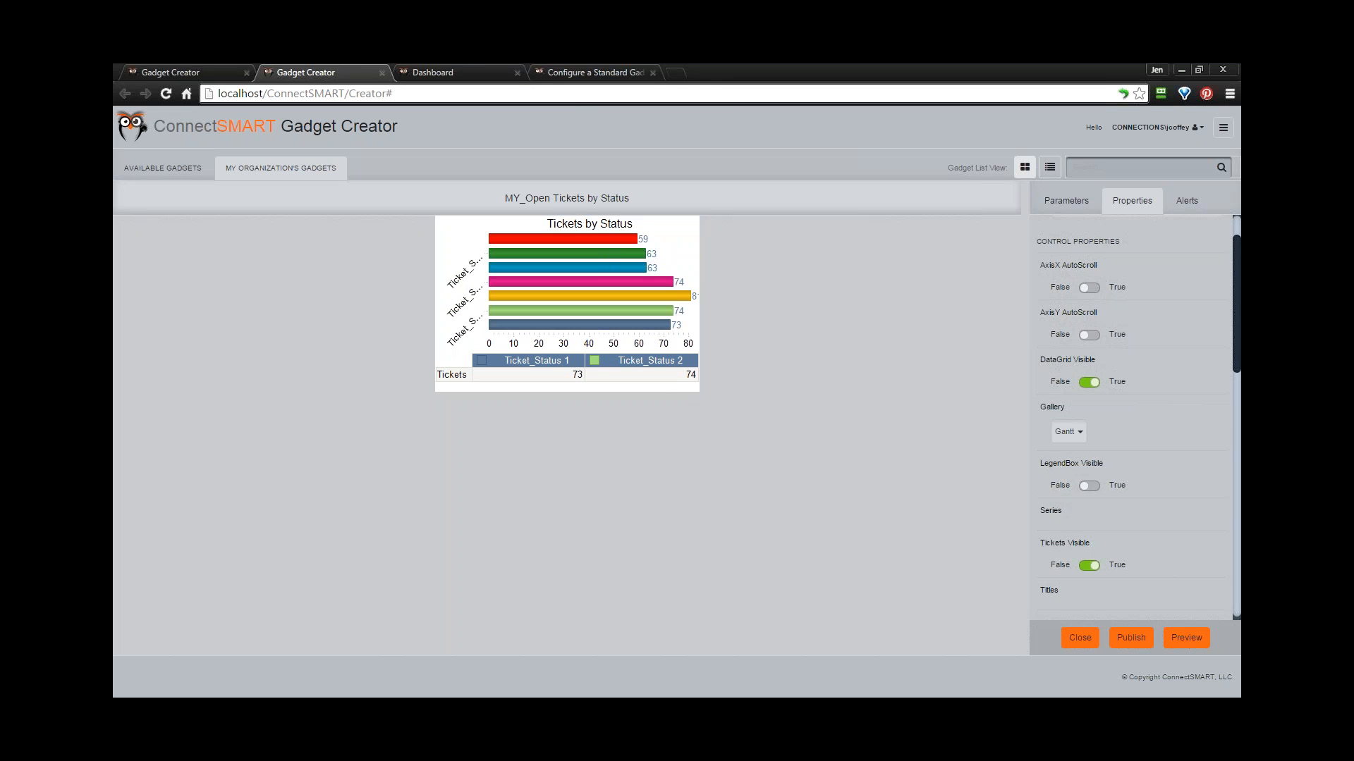
left_click(1089, 287)
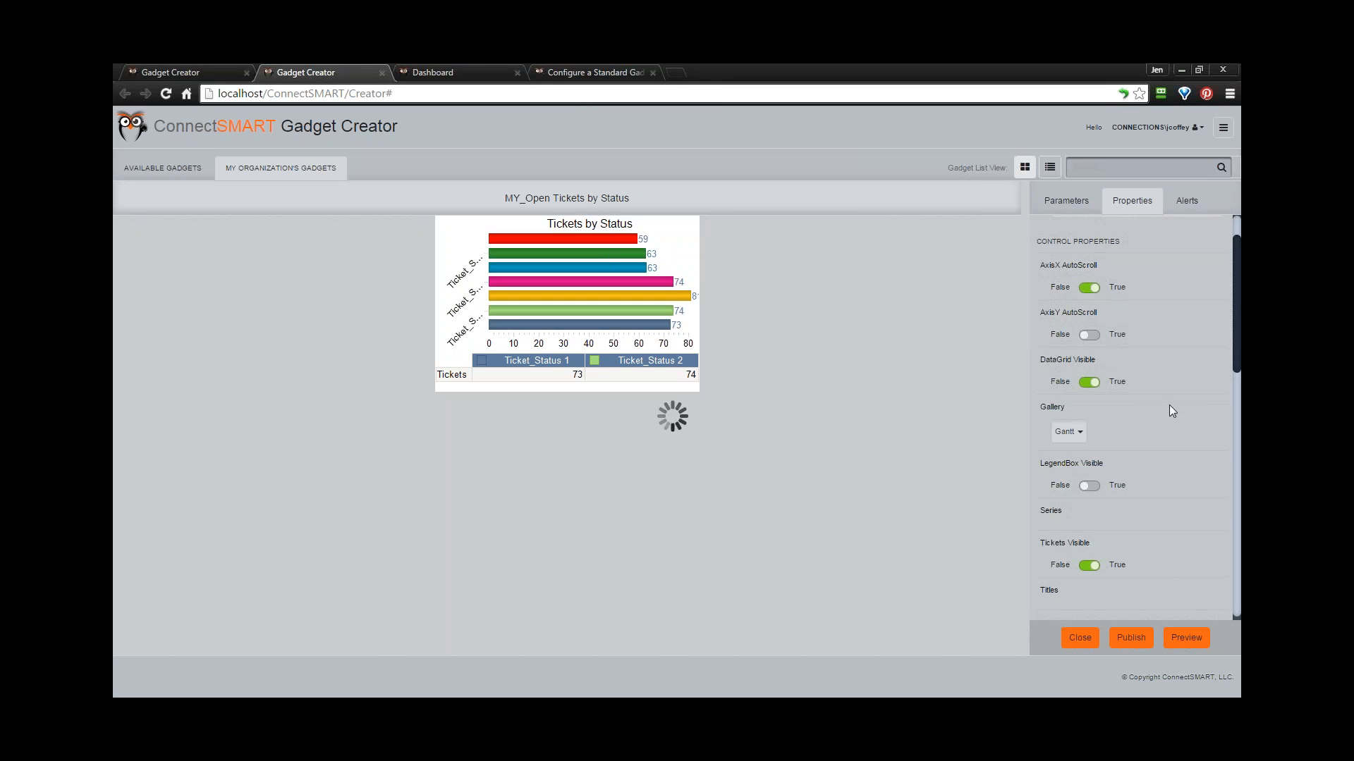
left_click(1089, 287)
left_click(1090, 288)
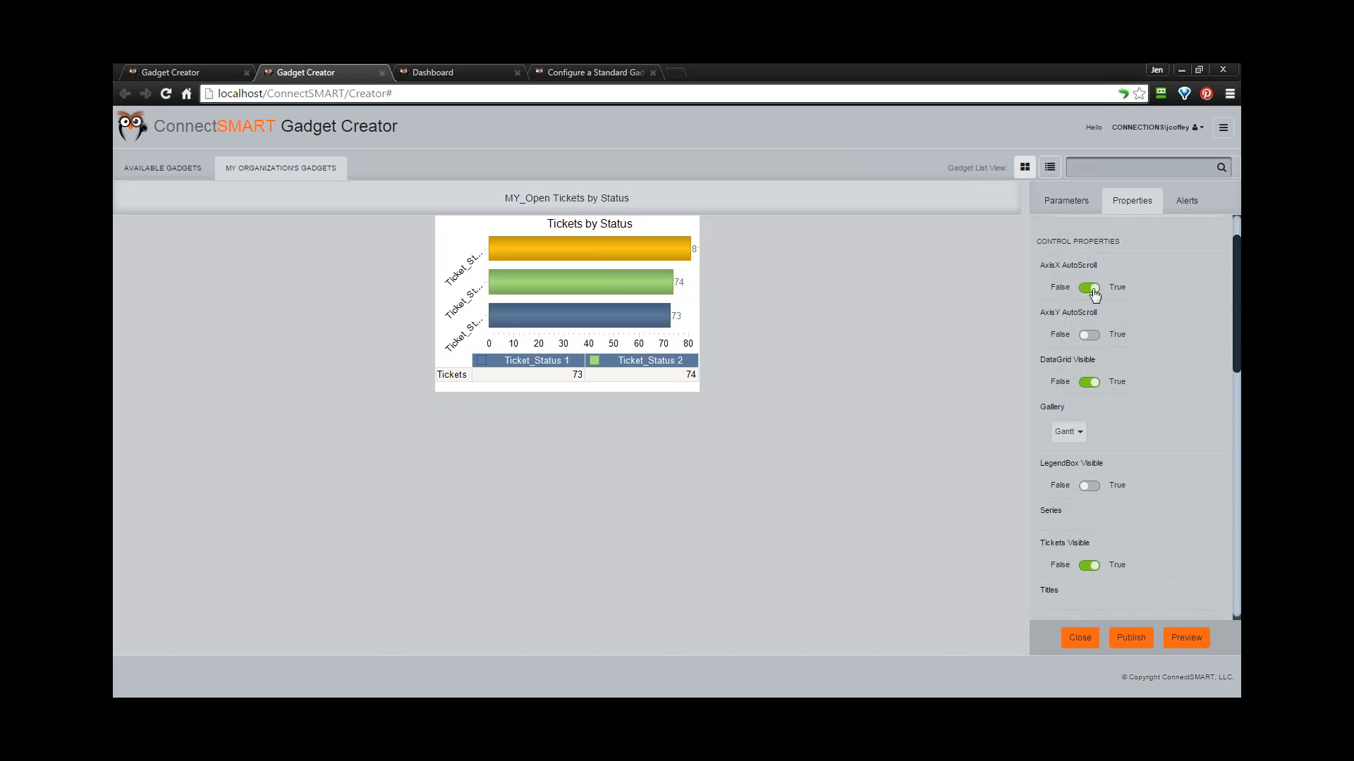
scroll(1156, 401, "down", 1)
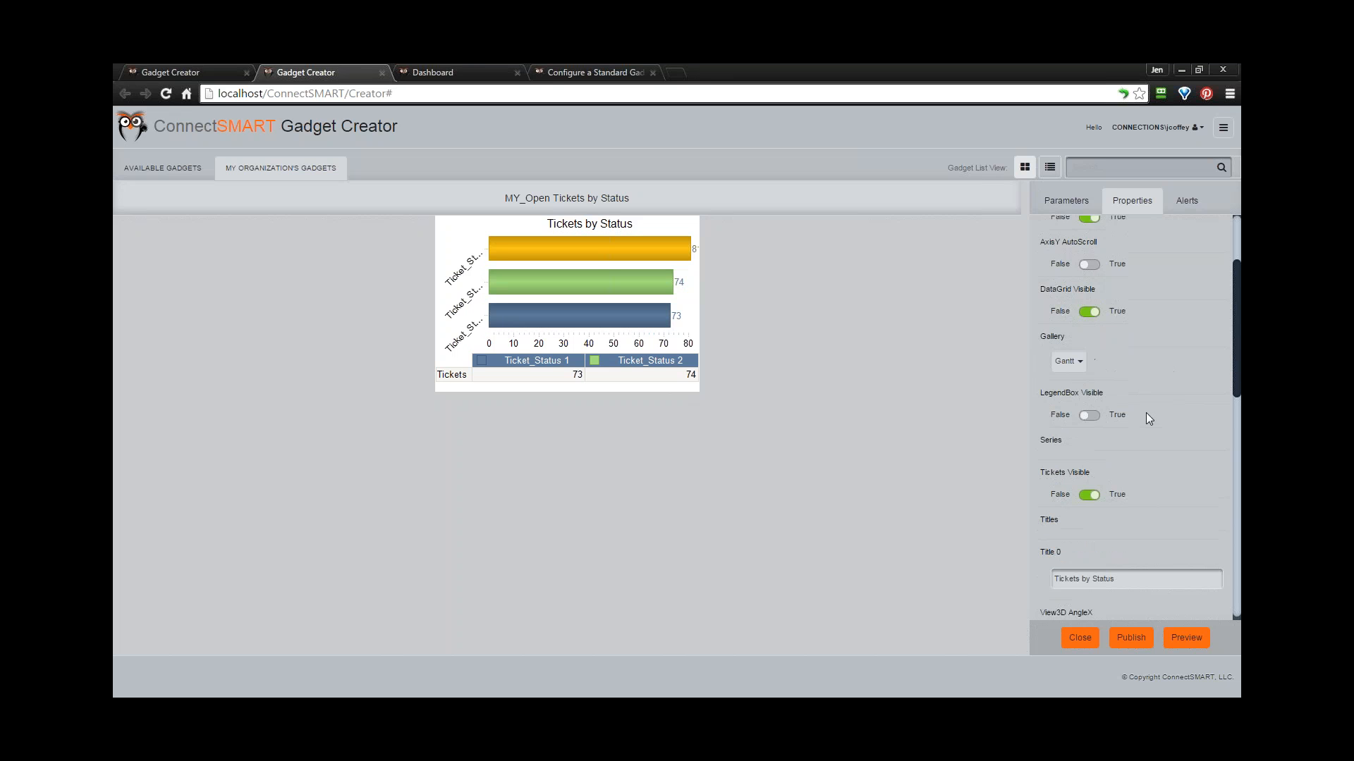
left_click(1088, 313)
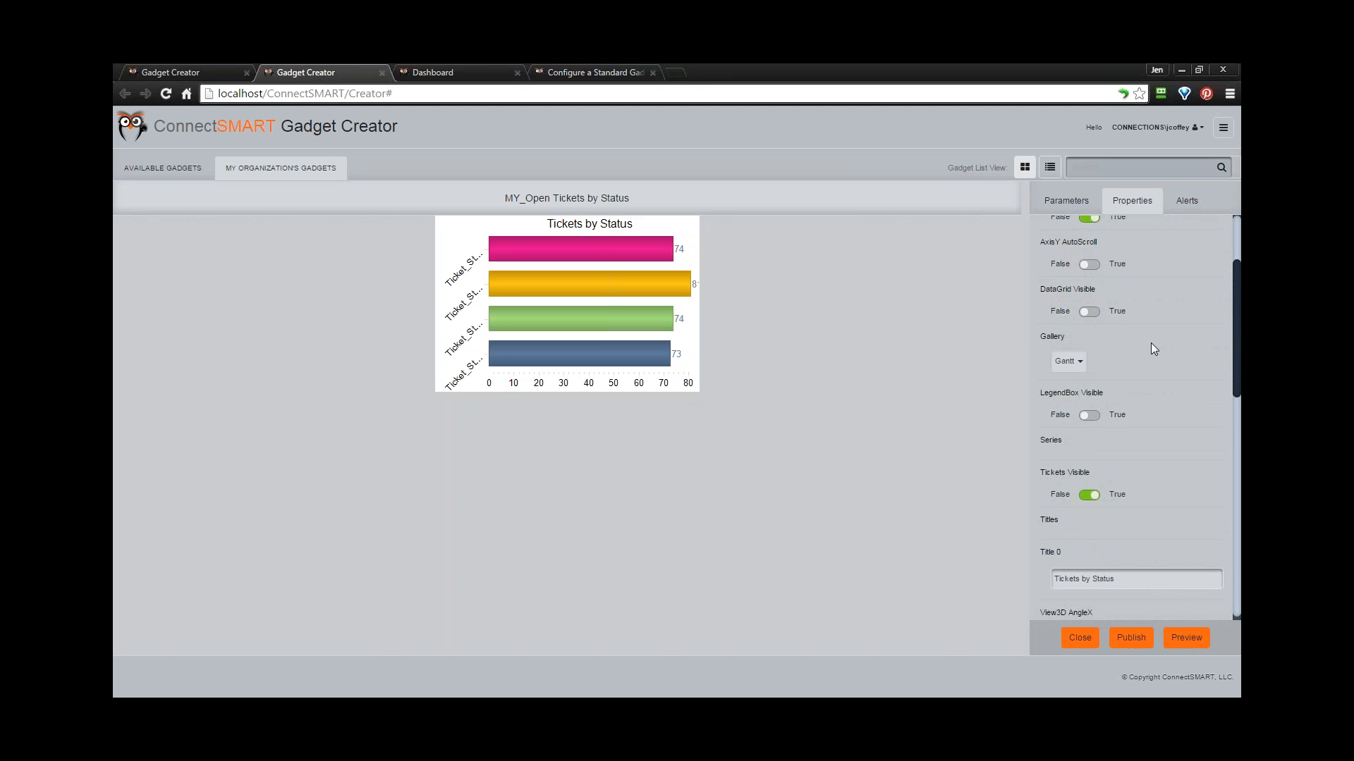
- Try the Doughnut and Pie chart types, previewing each with real ticket data
left_click(1071, 362)
scroll(1094, 415, "up", 2)
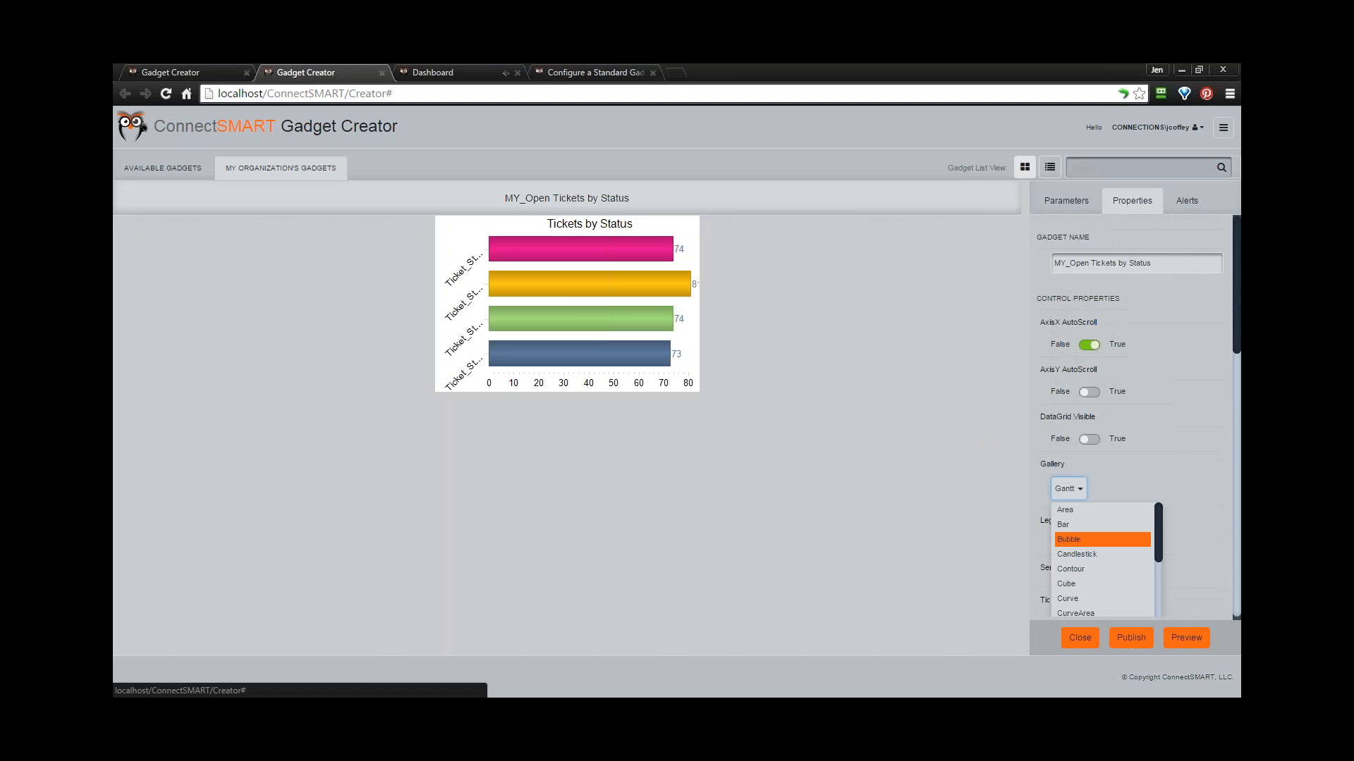
left_click(1173, 467)
scroll(1216, 501, "down", 2)
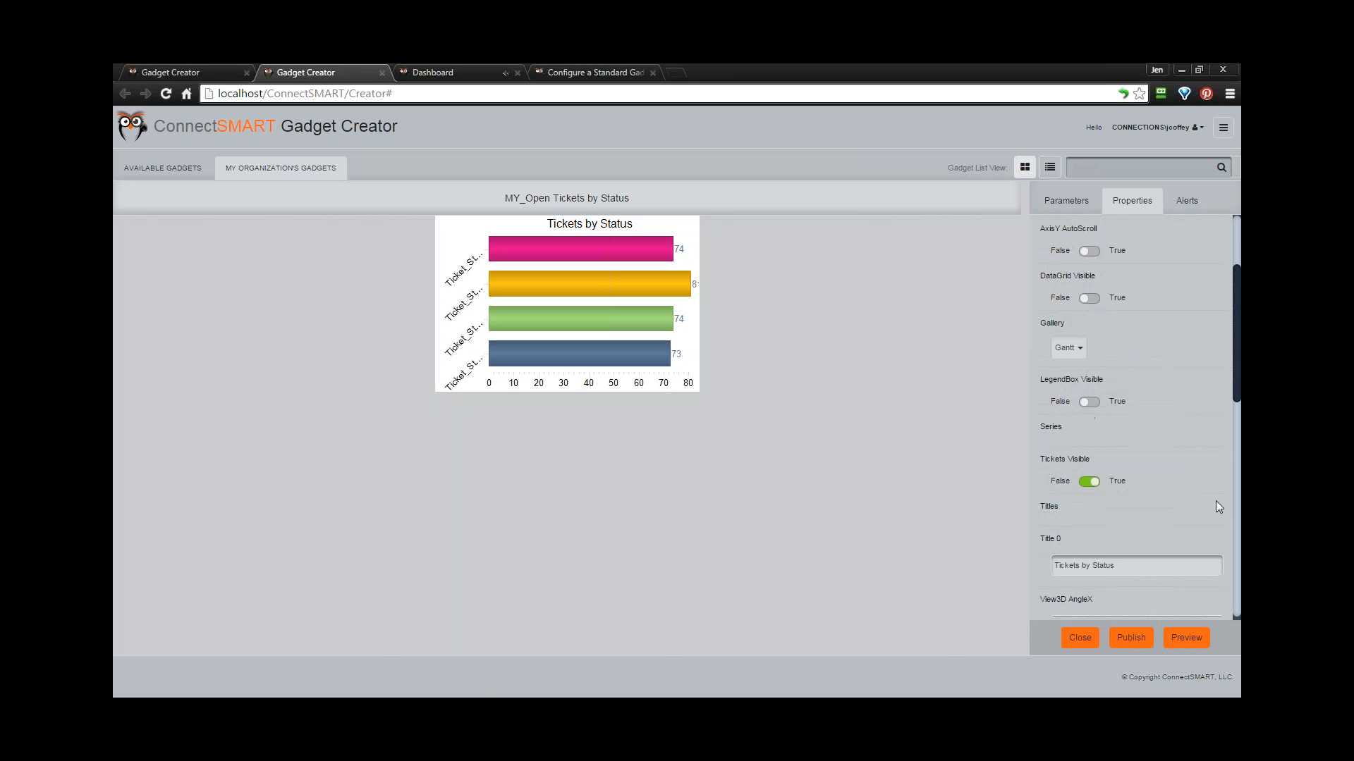
left_click(1081, 351)
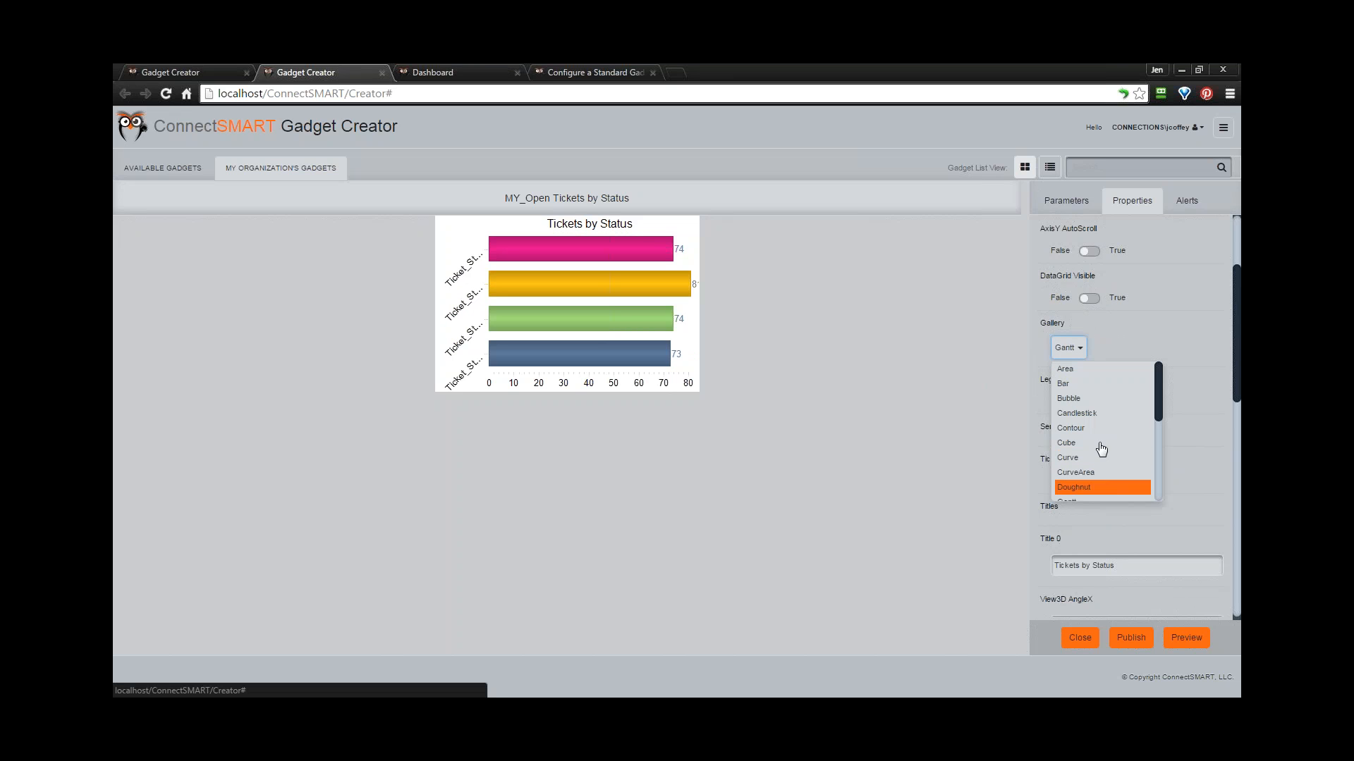
scroll(1101, 449, "down", 2)
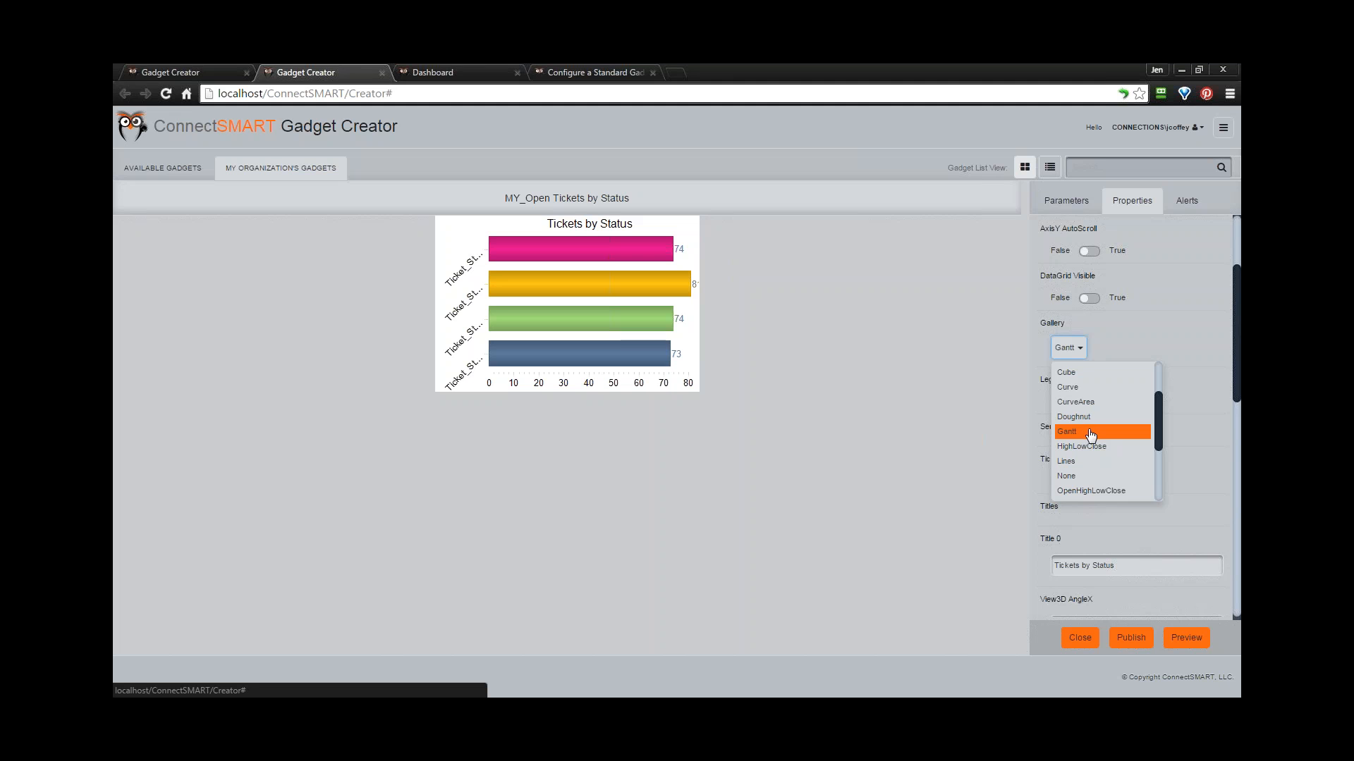
scroll(1092, 435, "up", 3)
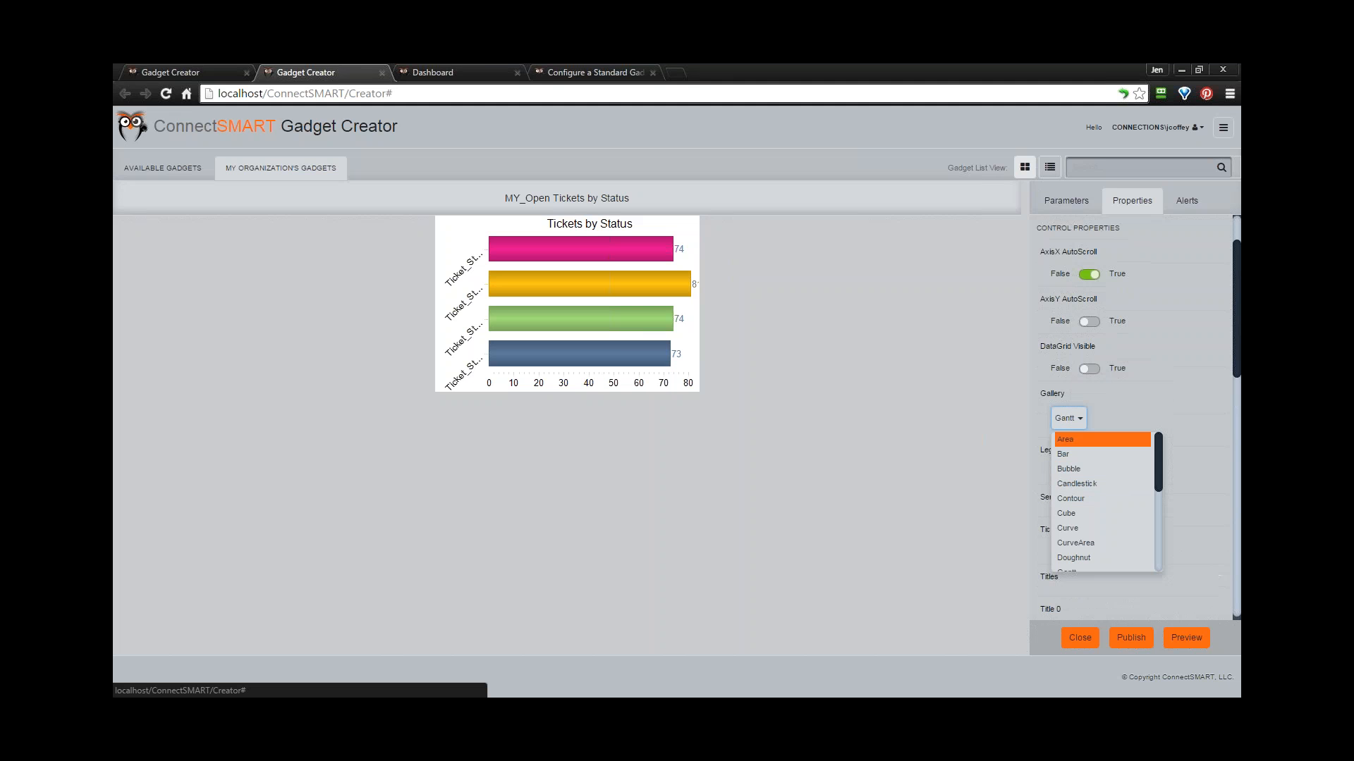
left_click(1091, 559)
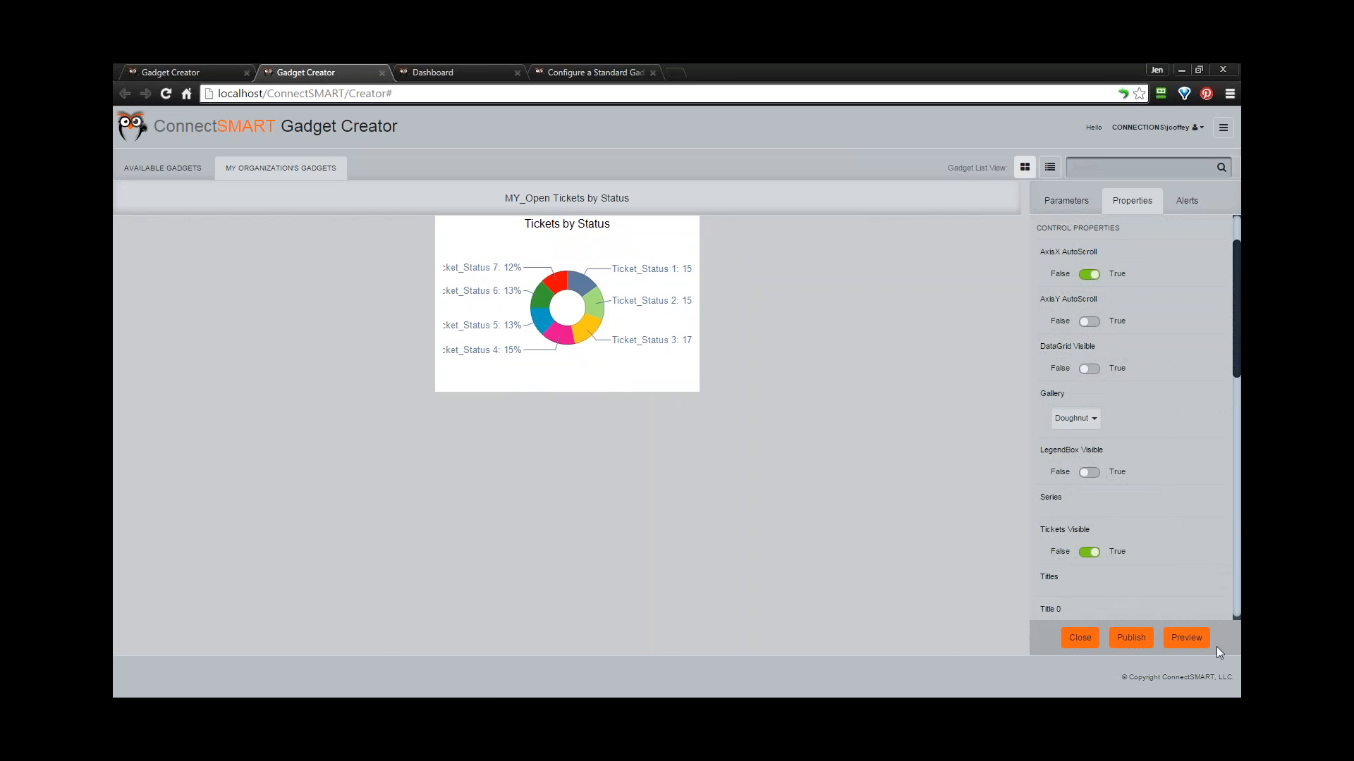
left_click(1199, 640)
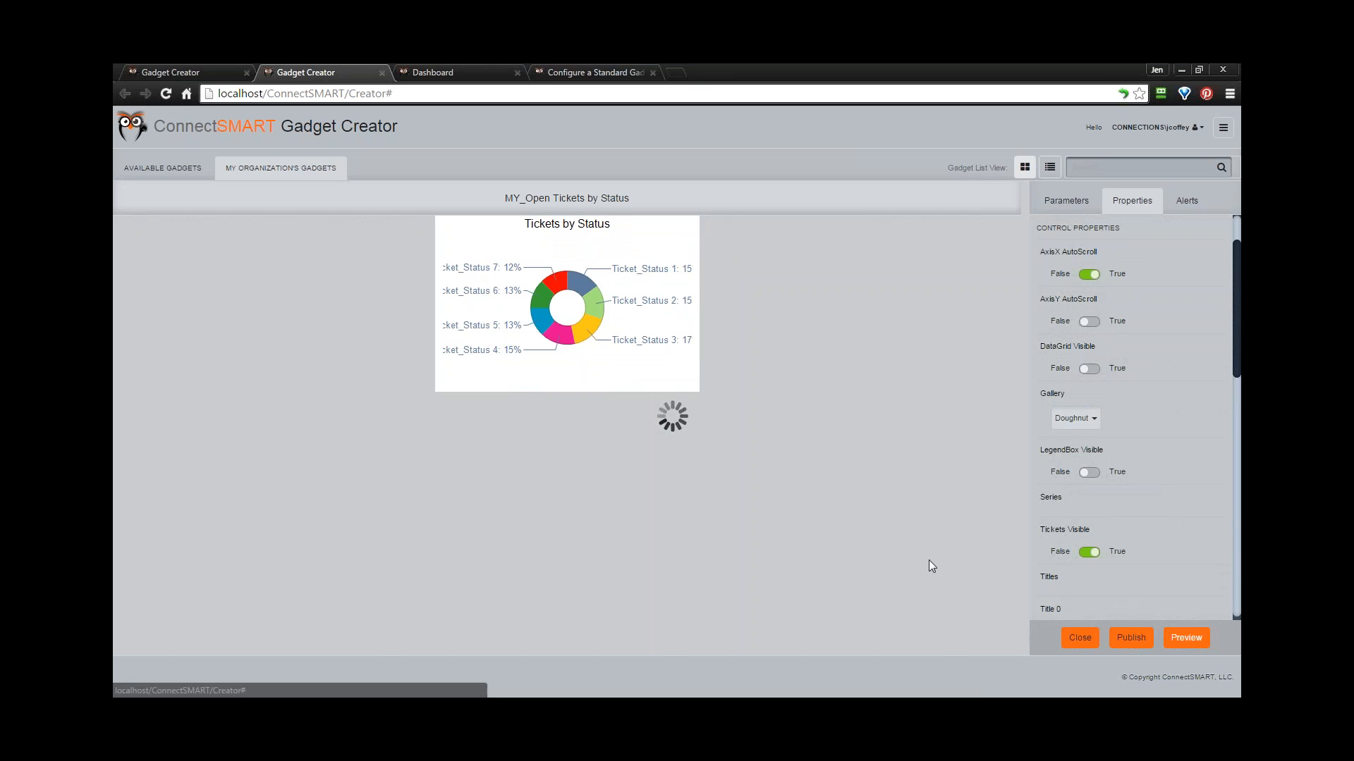
left_click(1091, 419)
scroll(1099, 522, "down", 3)
left_click(1088, 486)
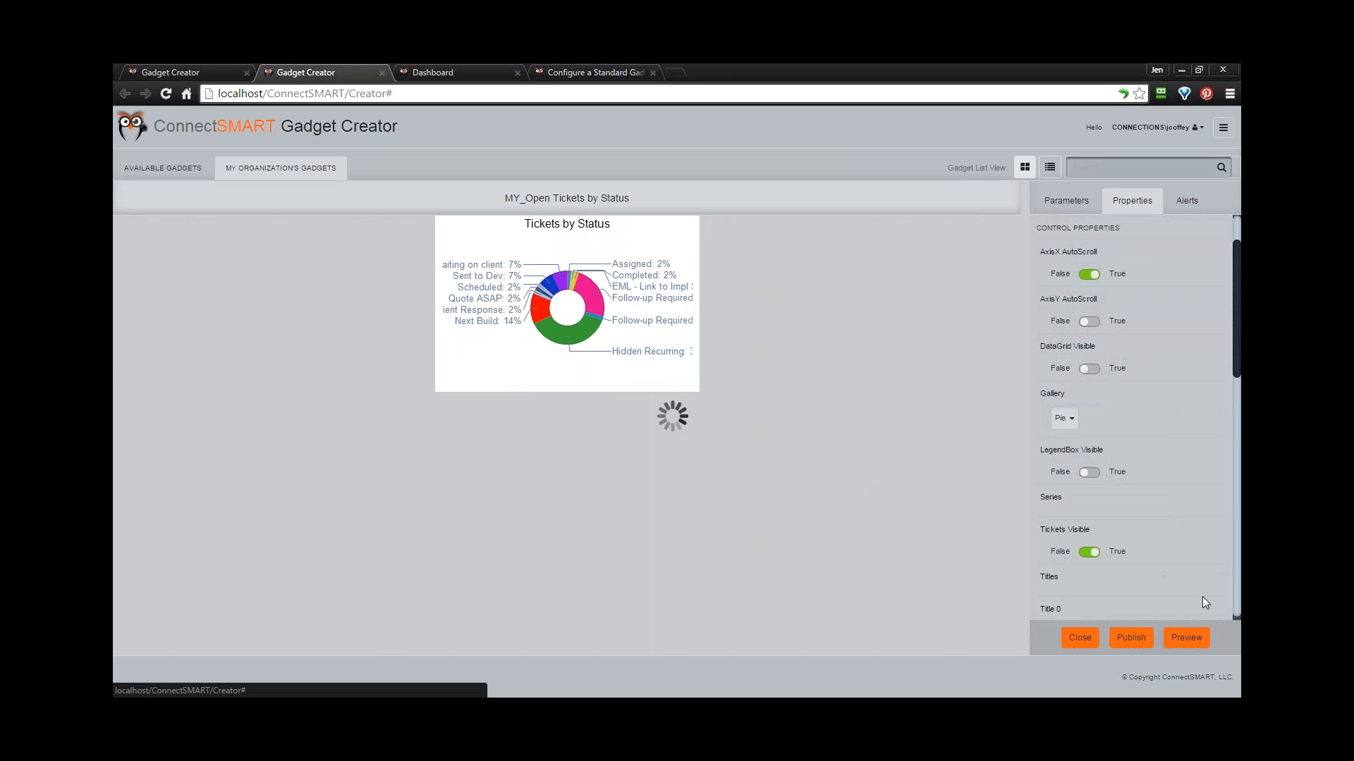
left_click(1195, 639)
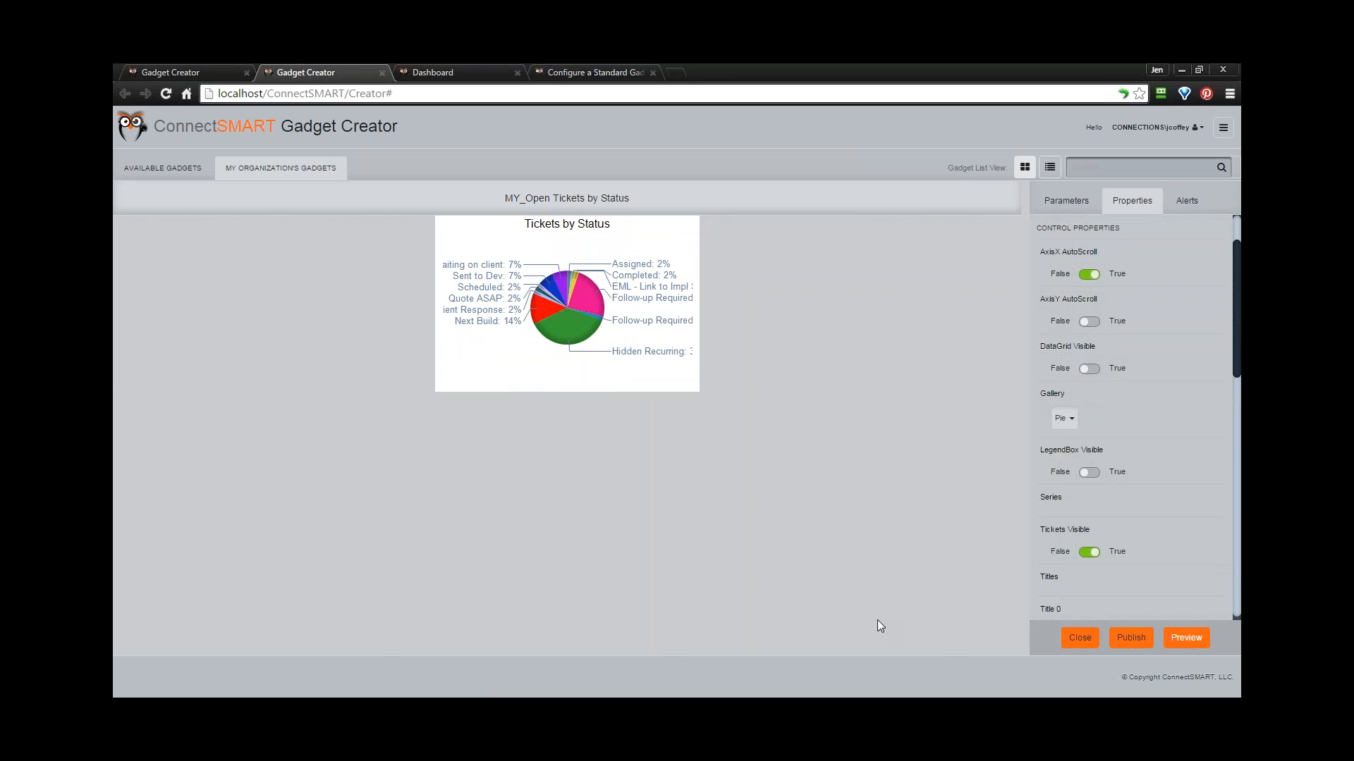
- Try the Scatter chart type, then switch back to Gantt bars and preview
left_click(1065, 418)
scroll(1085, 317, "down", 5)
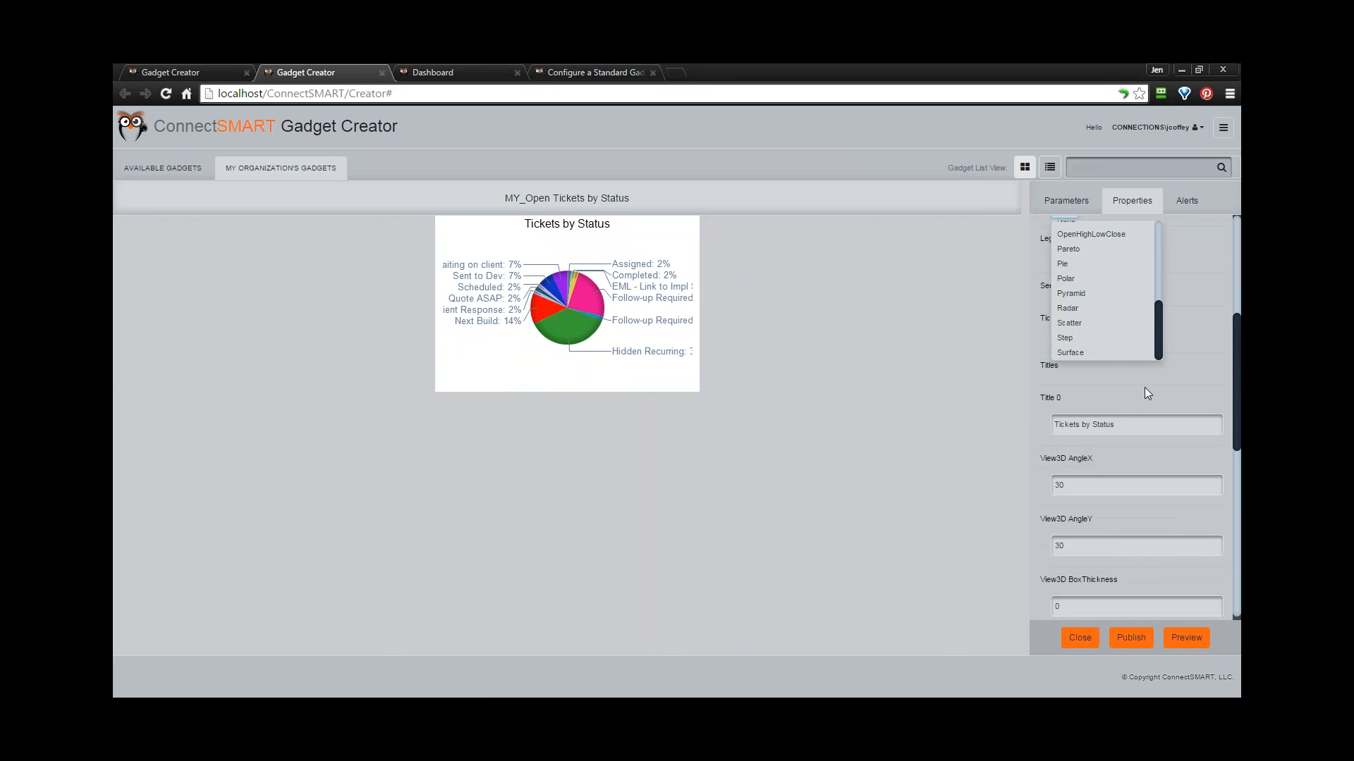
left_click(1069, 322)
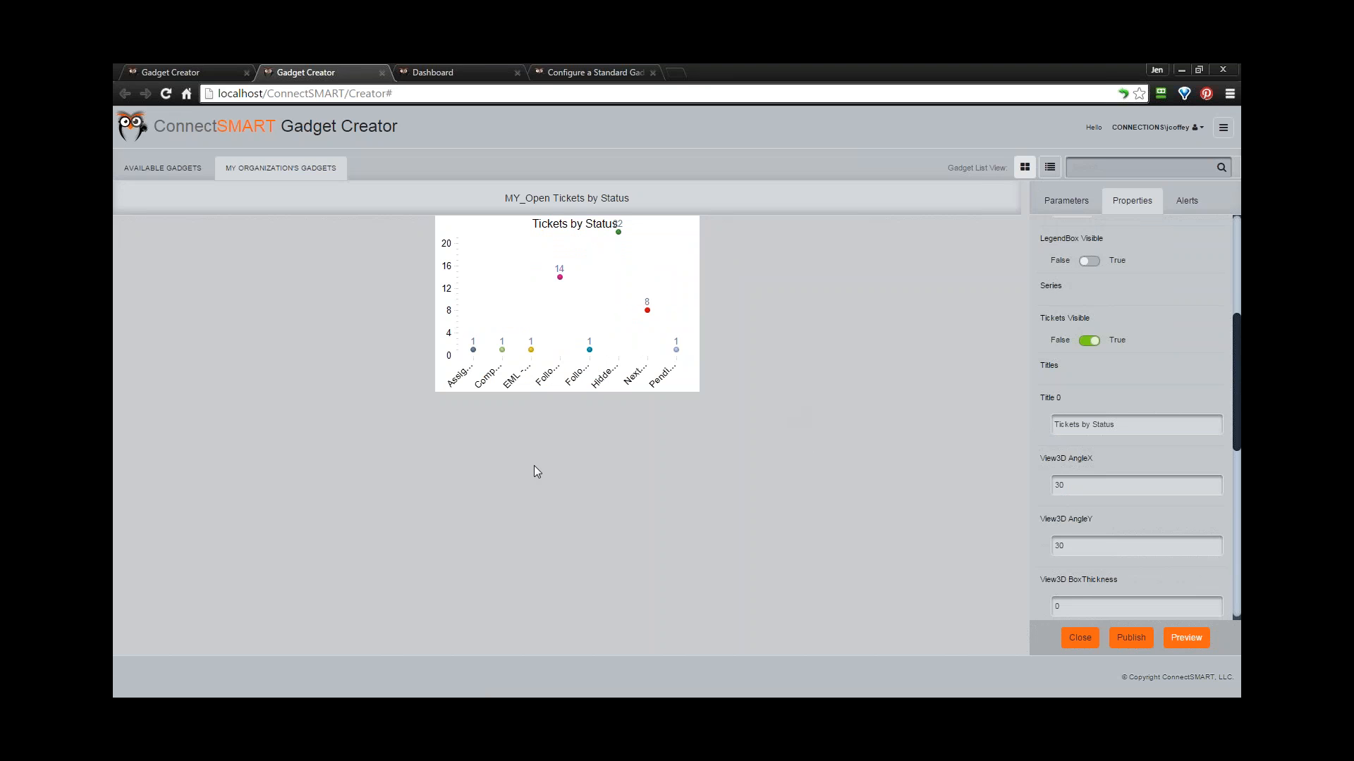
scroll(1192, 416, "up", 3)
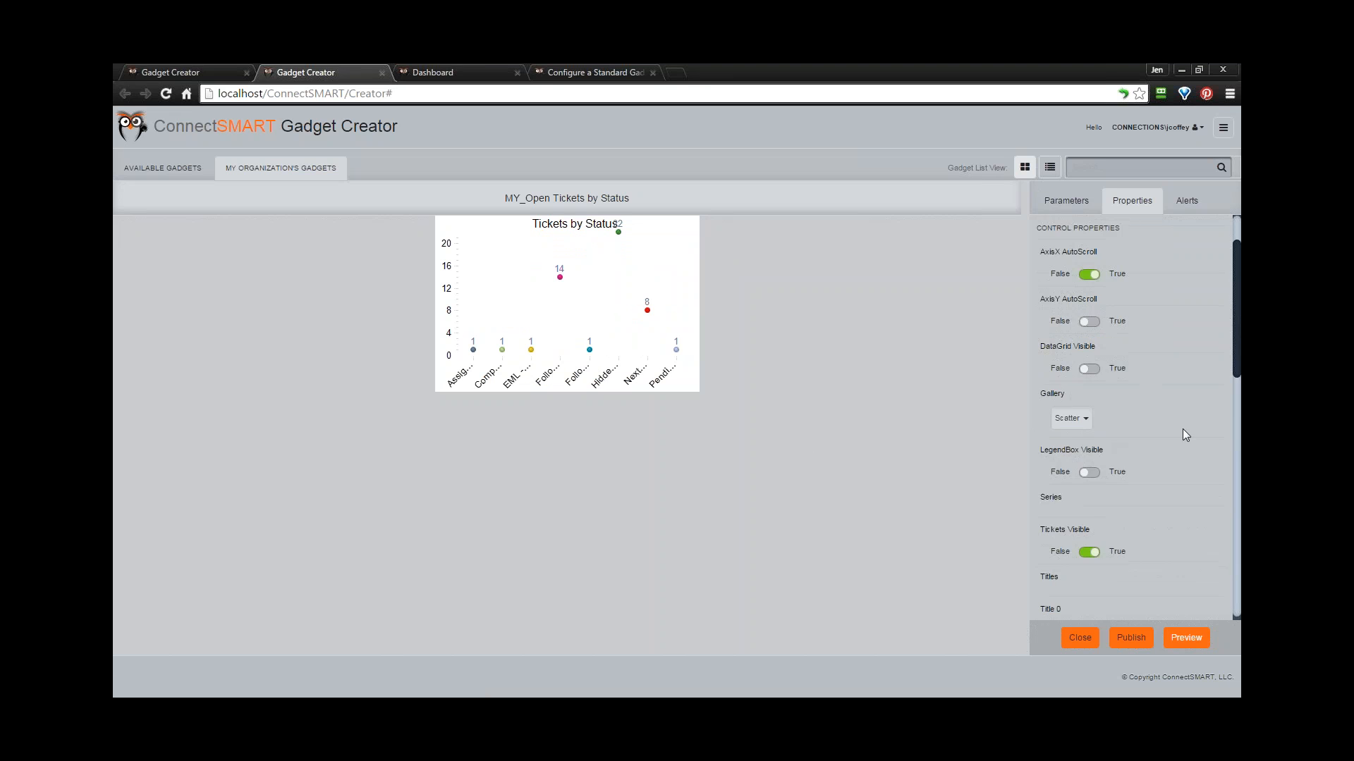
left_click(1070, 347)
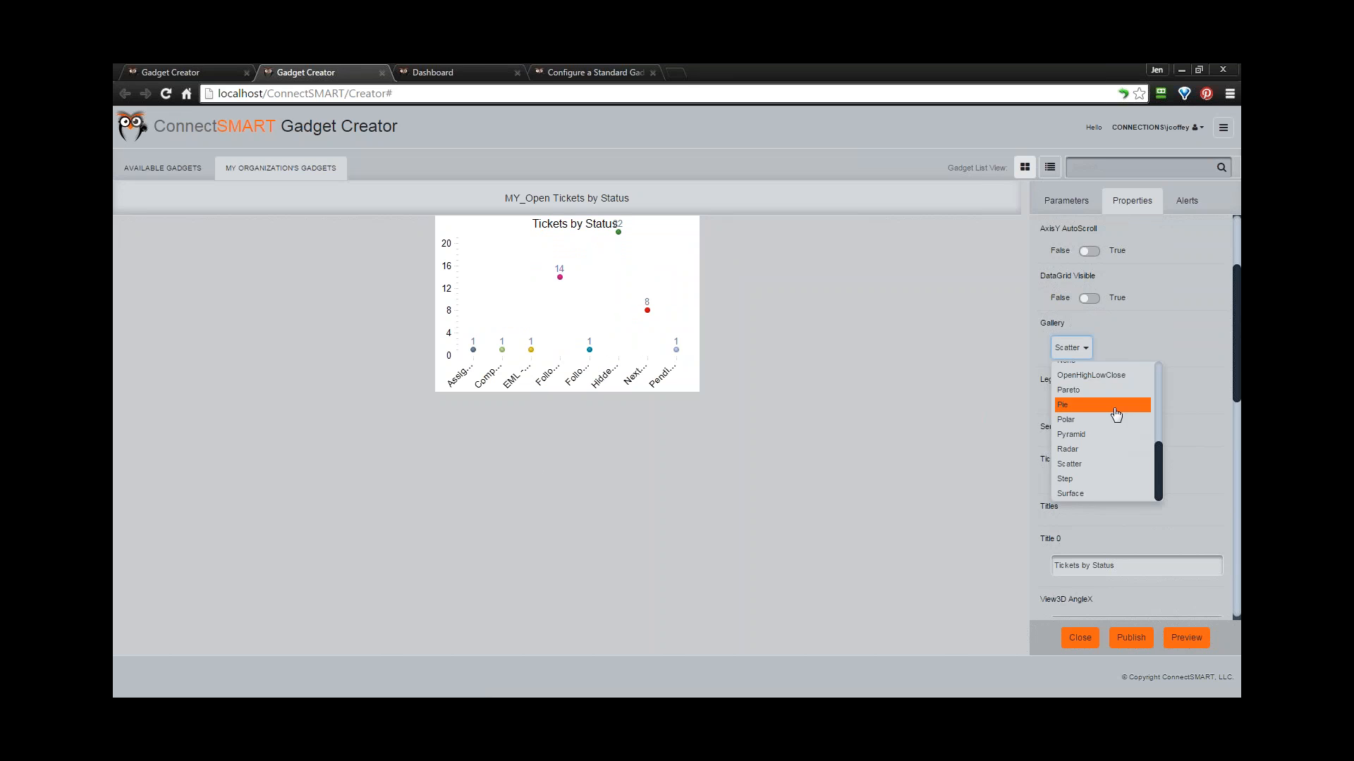
scroll(1119, 437, "up", 2)
scroll(1105, 494, "down", 1)
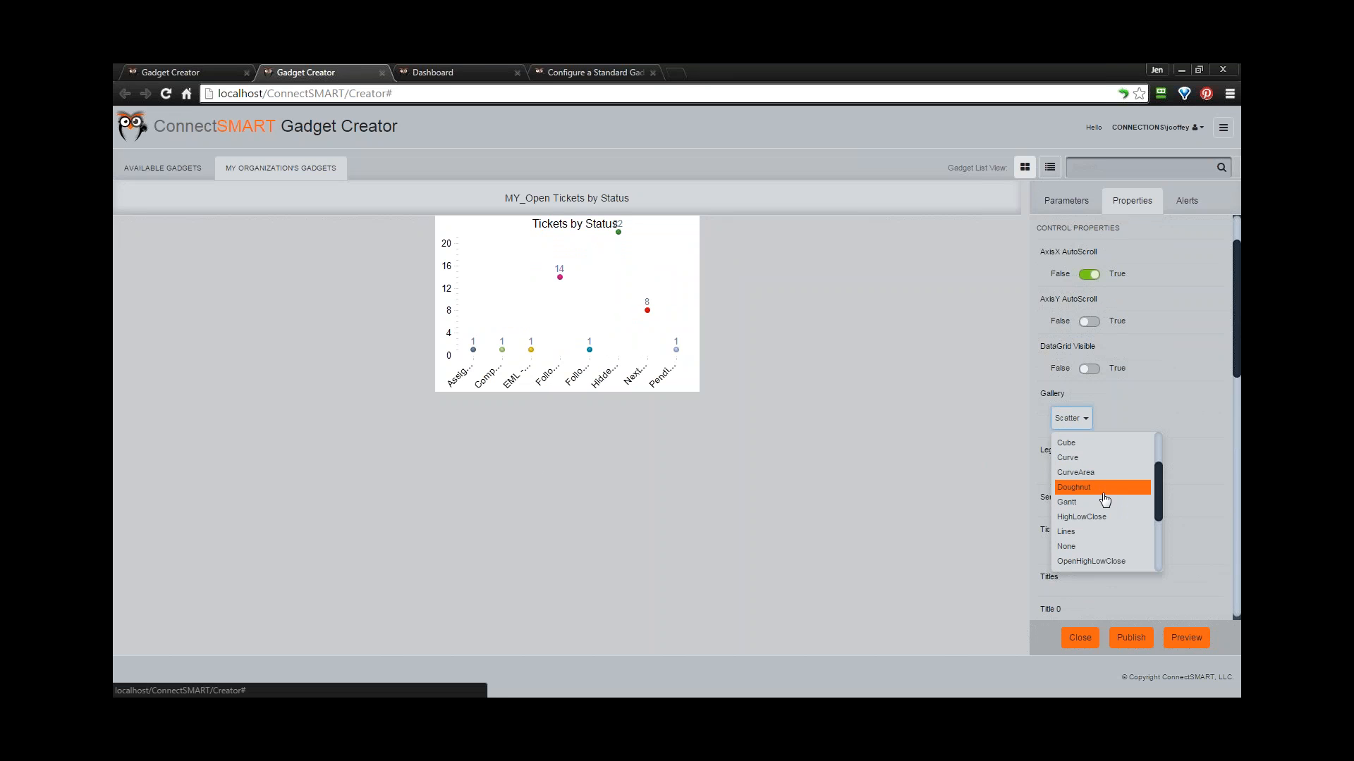
left_click(1104, 505)
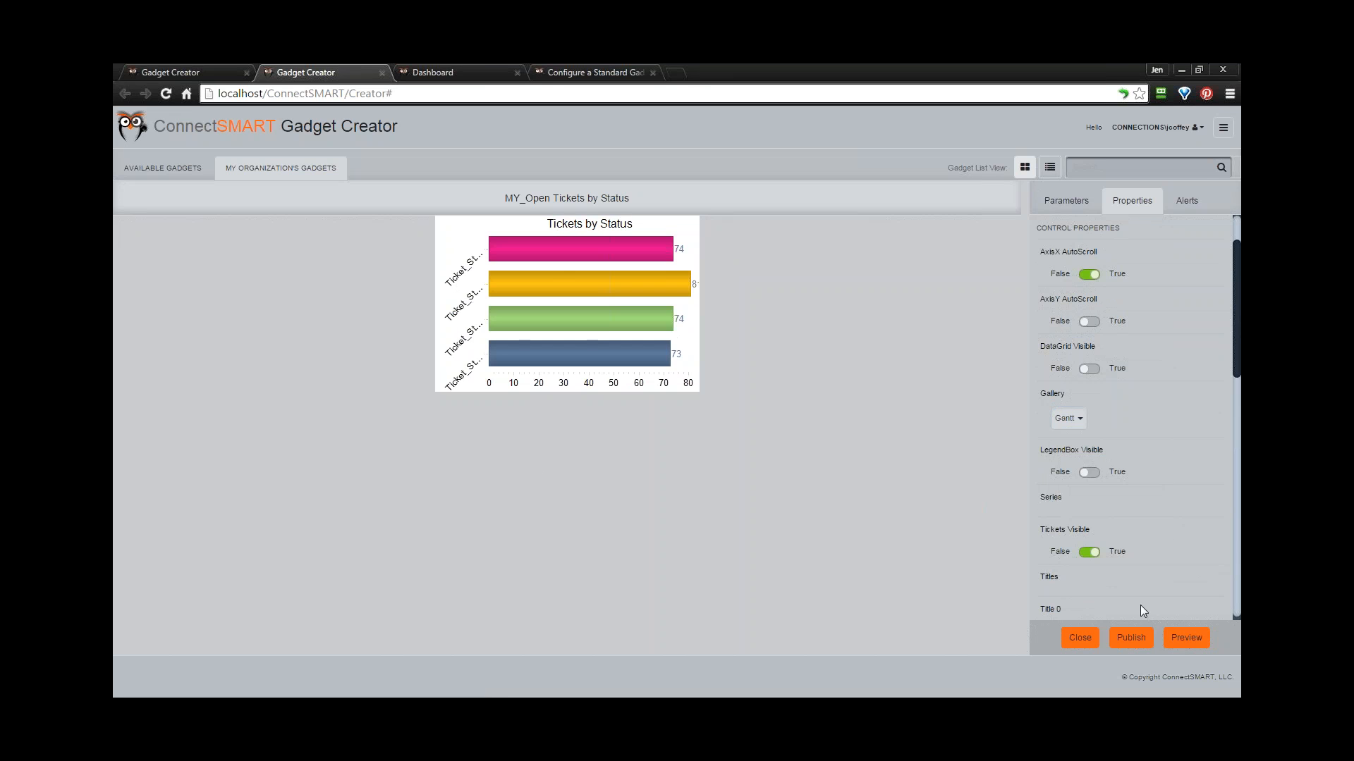
left_click(1186, 638)
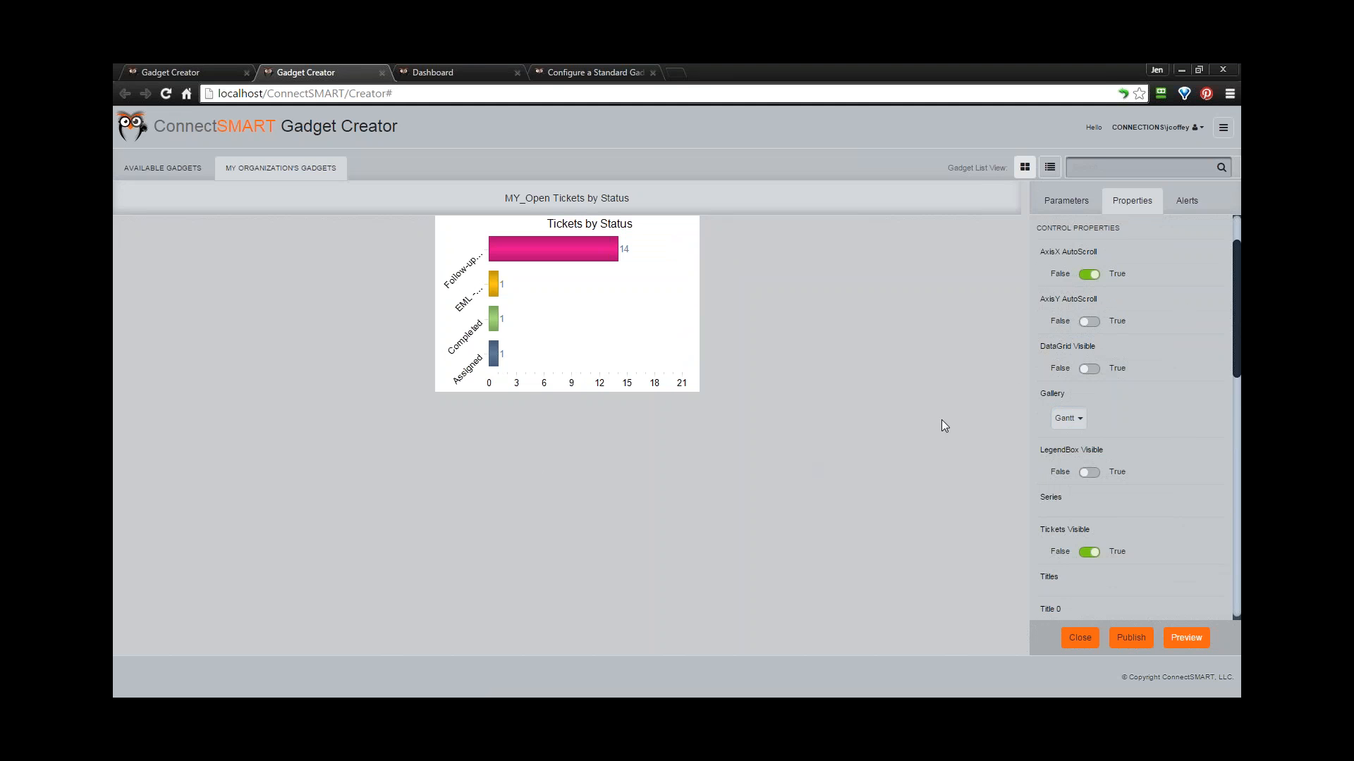
- Set LegendBox Visible to True, preview the status legend, and publish the gadget
scroll(1176, 437, "down", 2)
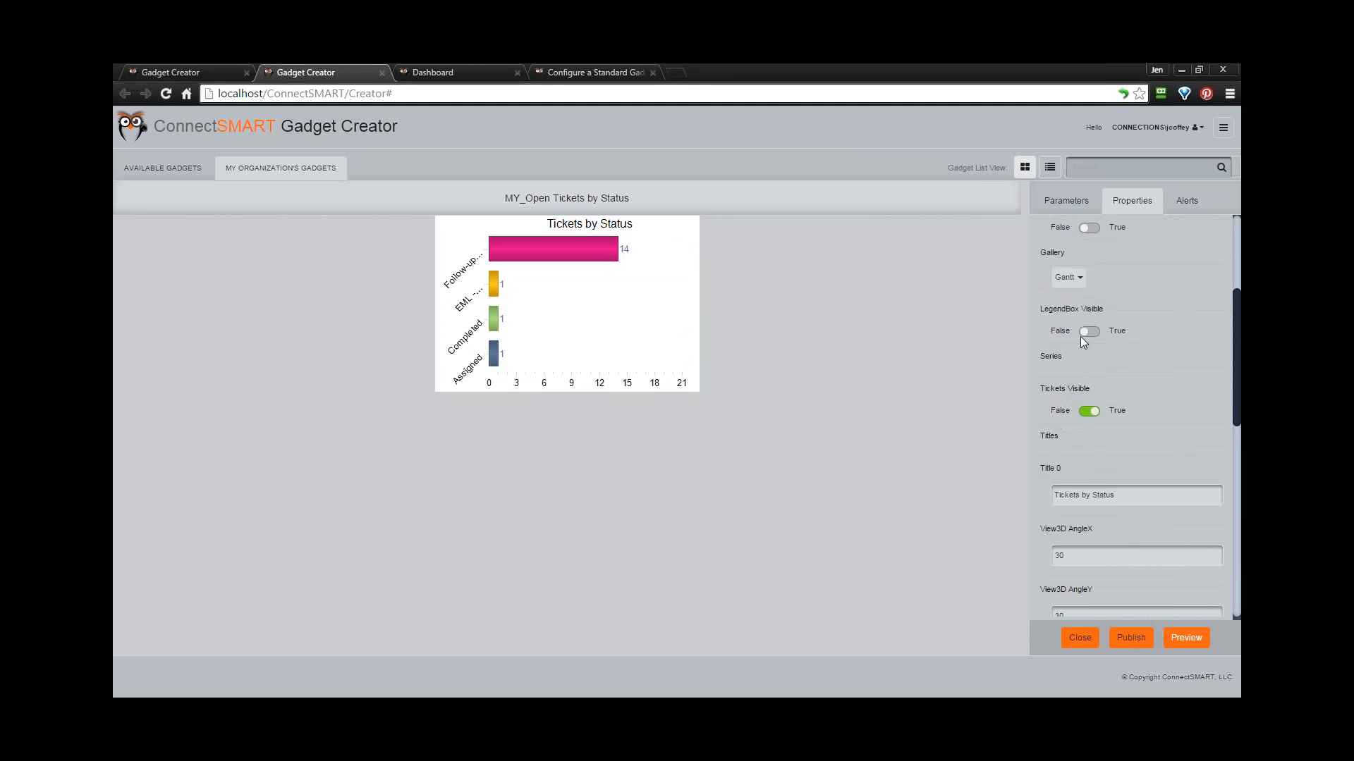
left_click(1089, 332)
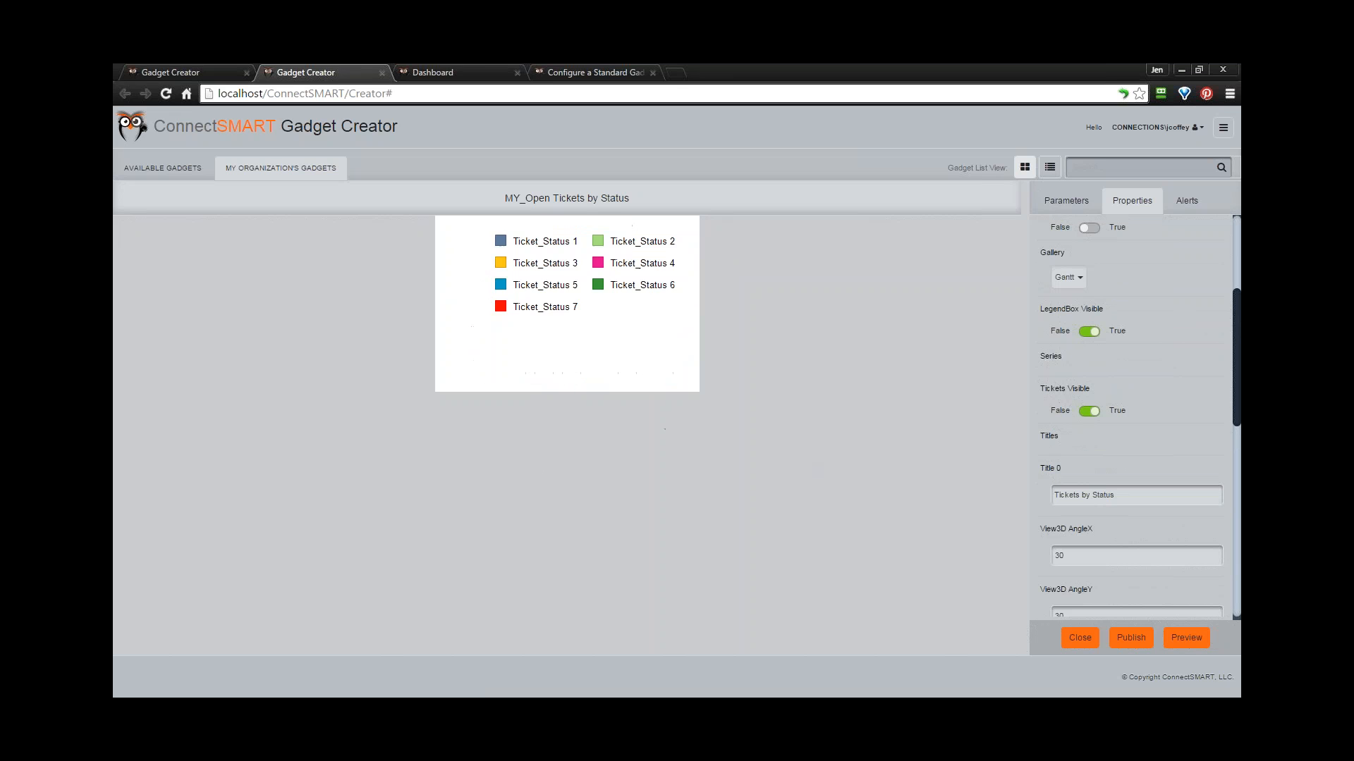
left_click(1186, 638)
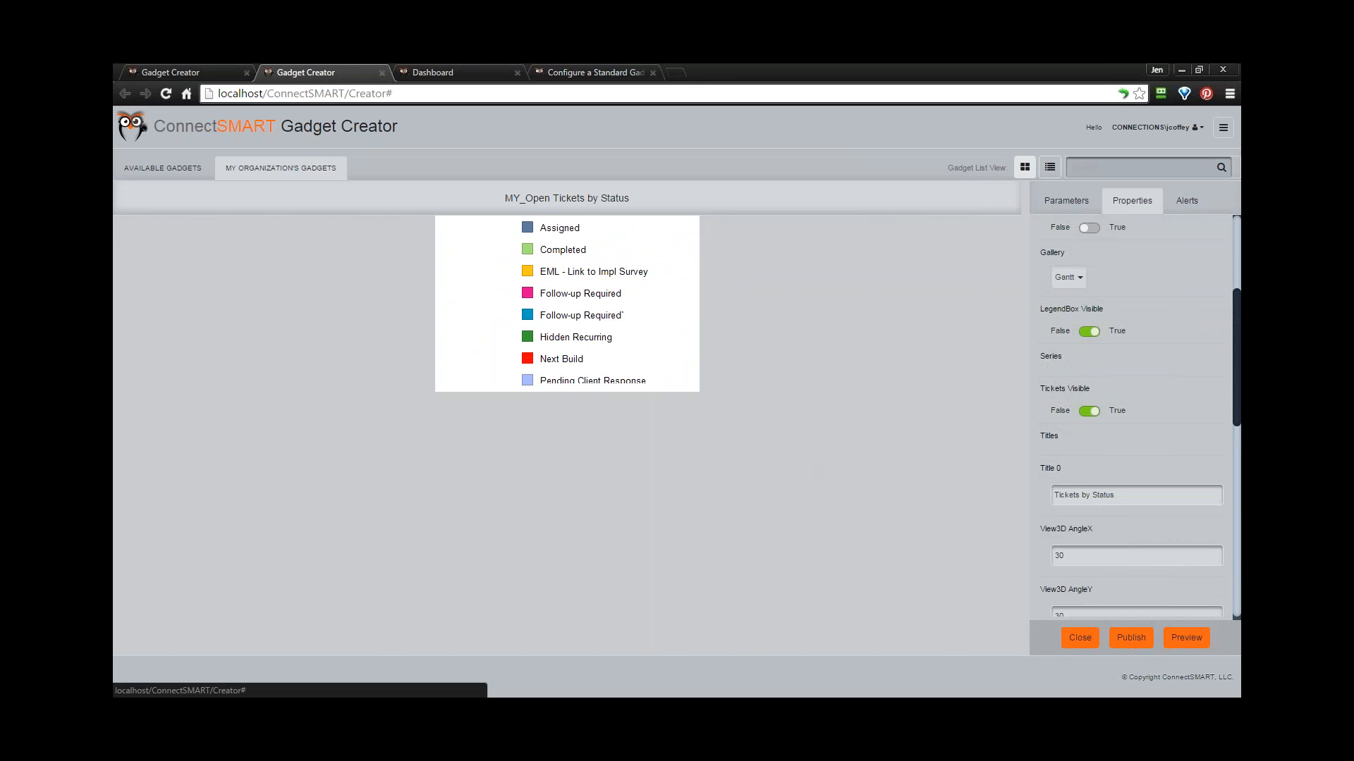
left_click(1132, 640)
- Reload the dashboard and start a new dashboard in category 'testeing for webinar'
left_click(473, 72)
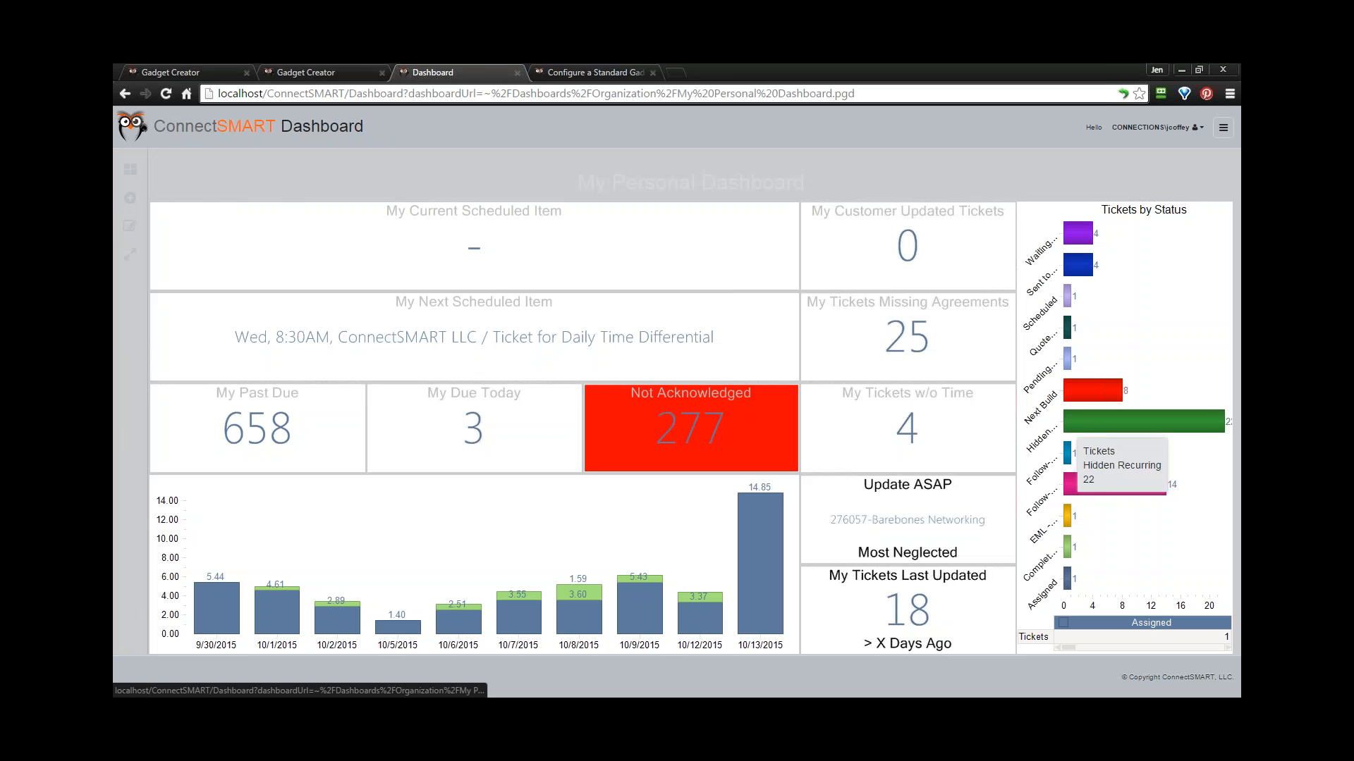
key("F5")
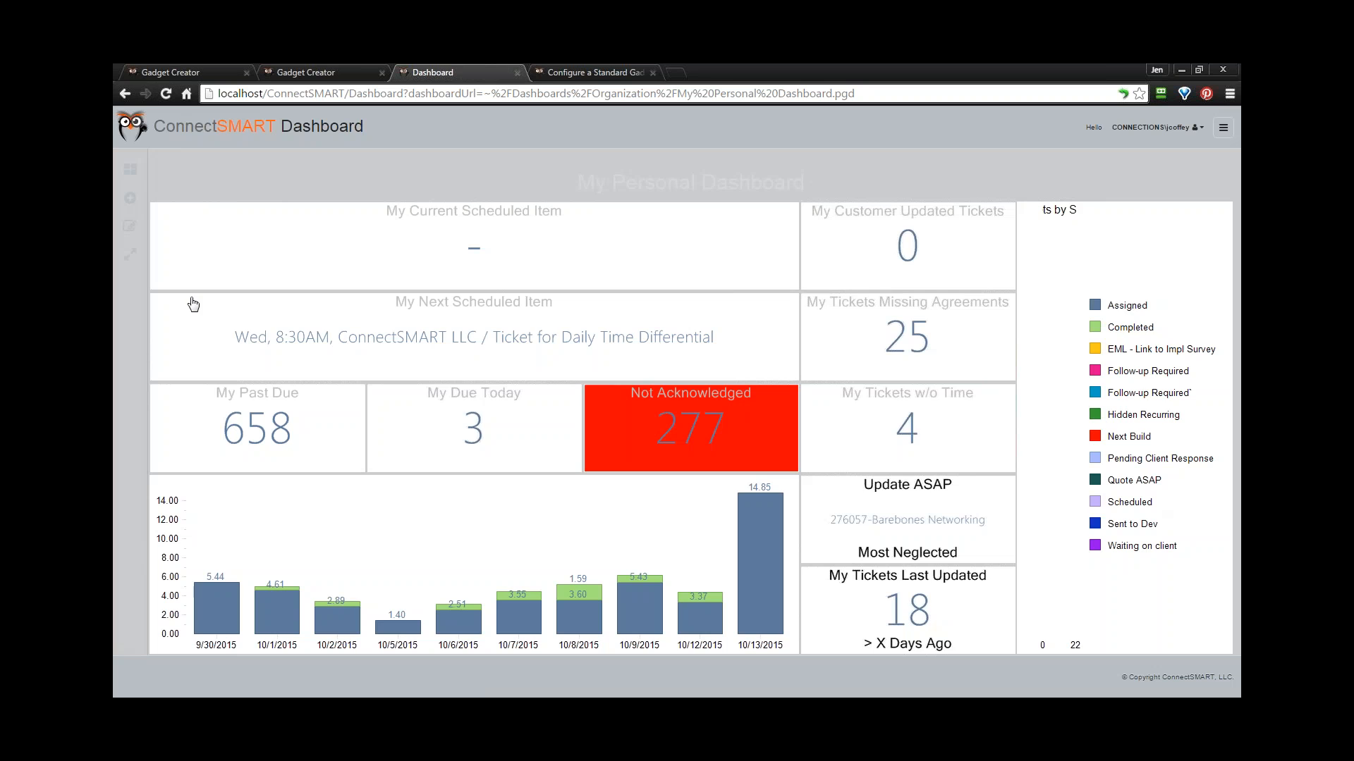
left_click(130, 198)
left_click(605, 187)
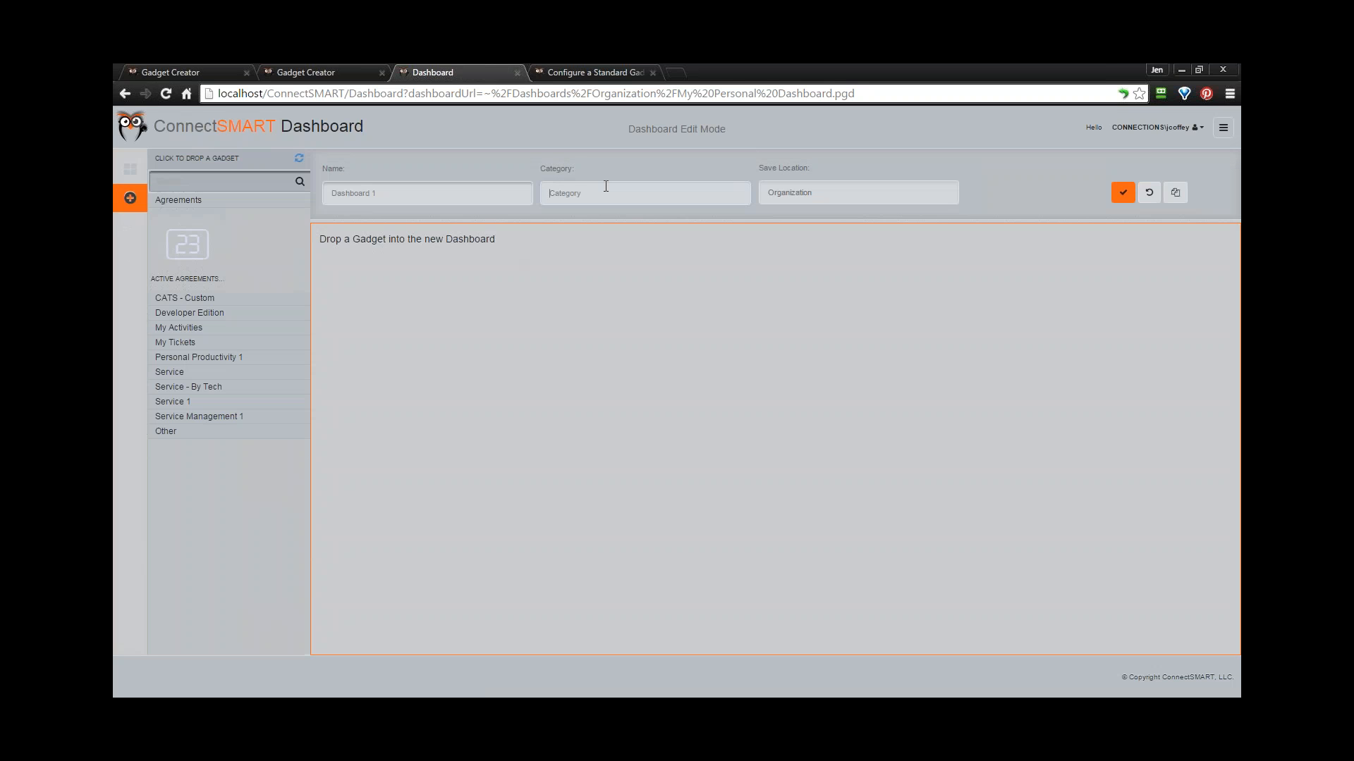
type("test")
type("e")
type("ing for webinar")
- Add MY_Open Tickets by Status from Personal Productivity 1 and save the dashboard
left_click(210, 358)
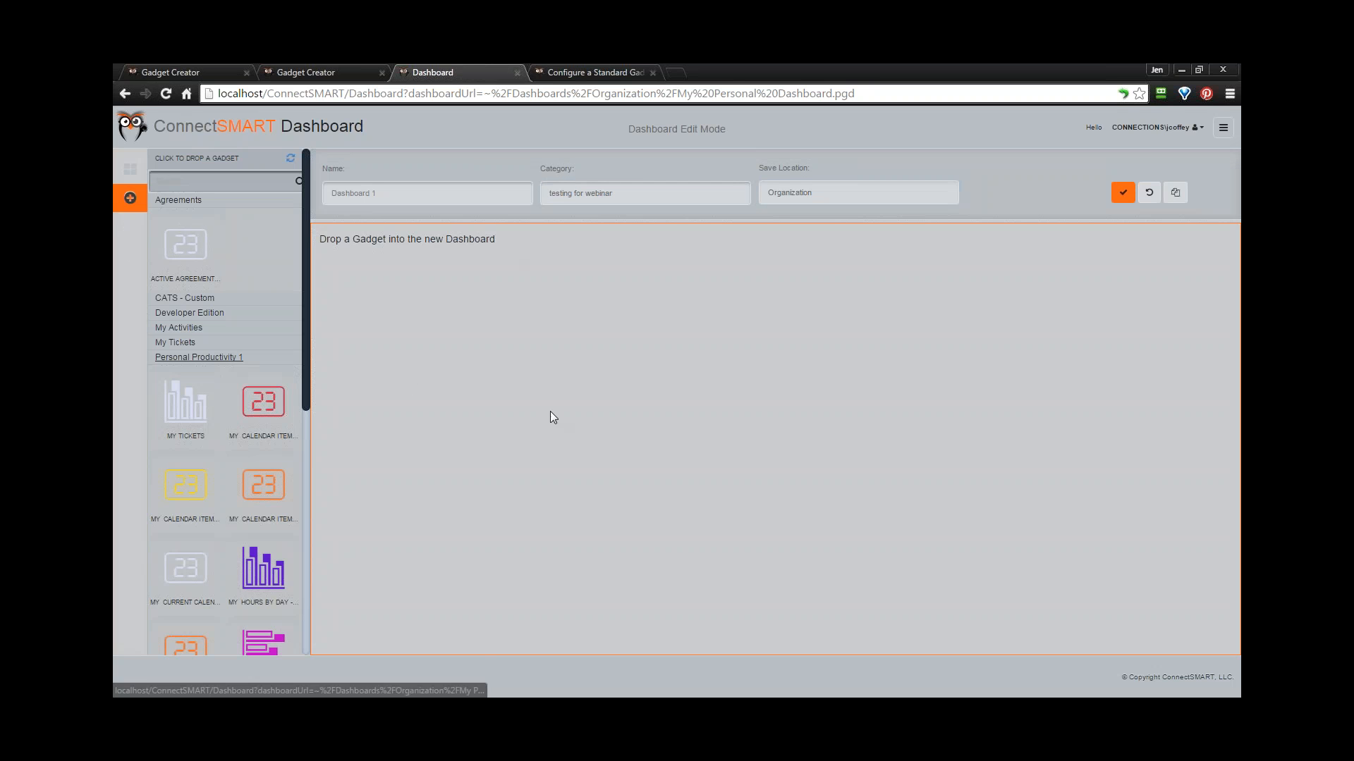
left_click(268, 643)
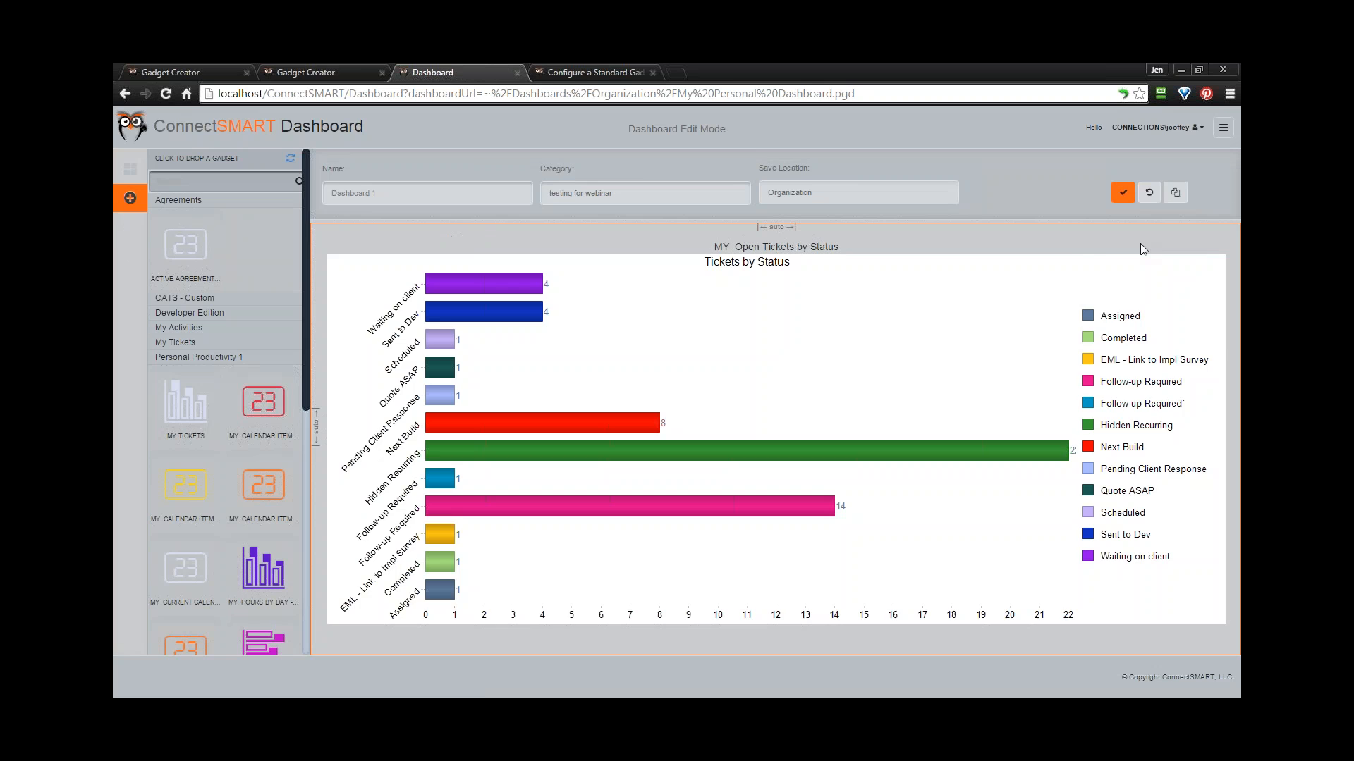
left_click(1122, 193)
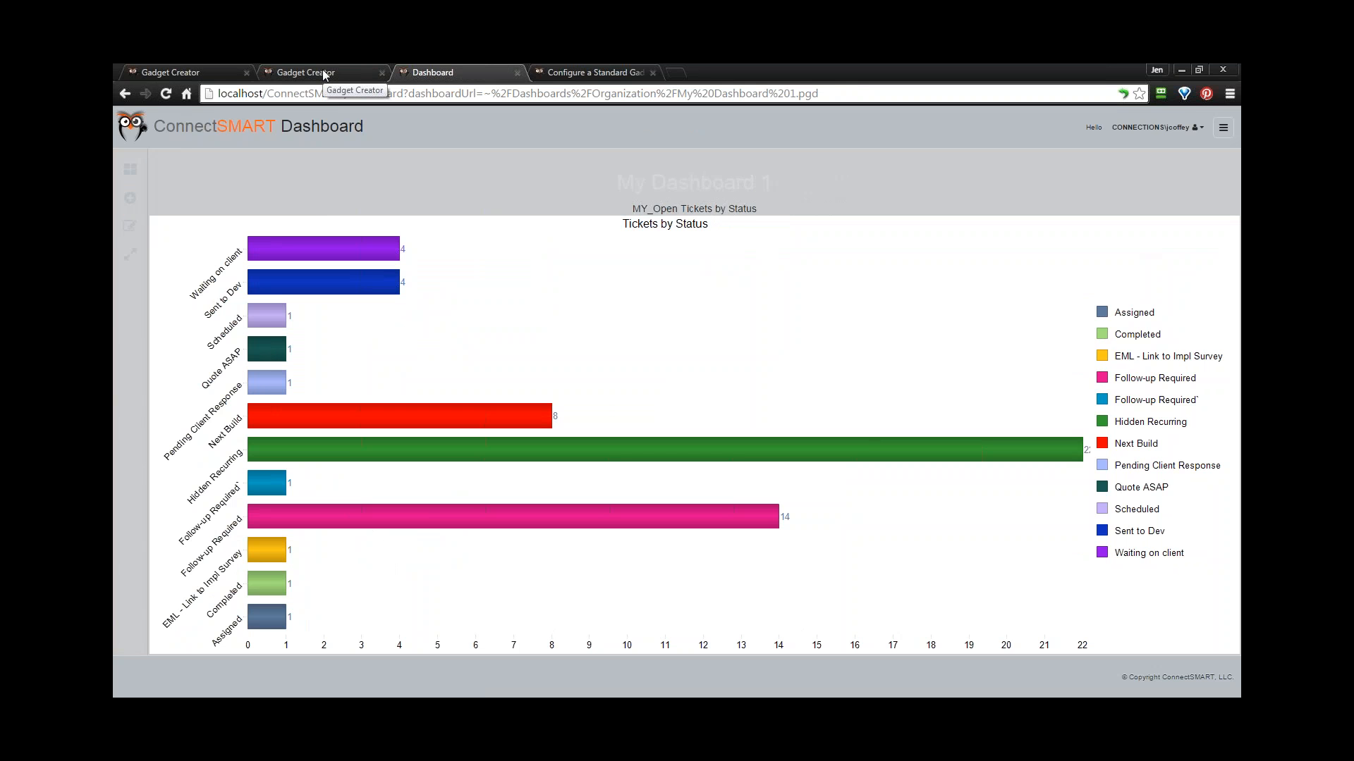
- Reopen MY_Open Tickets by Status properties from the published gadgets, checking the dashboard chart
mouse_move(1016, 458)
left_click(300, 71)
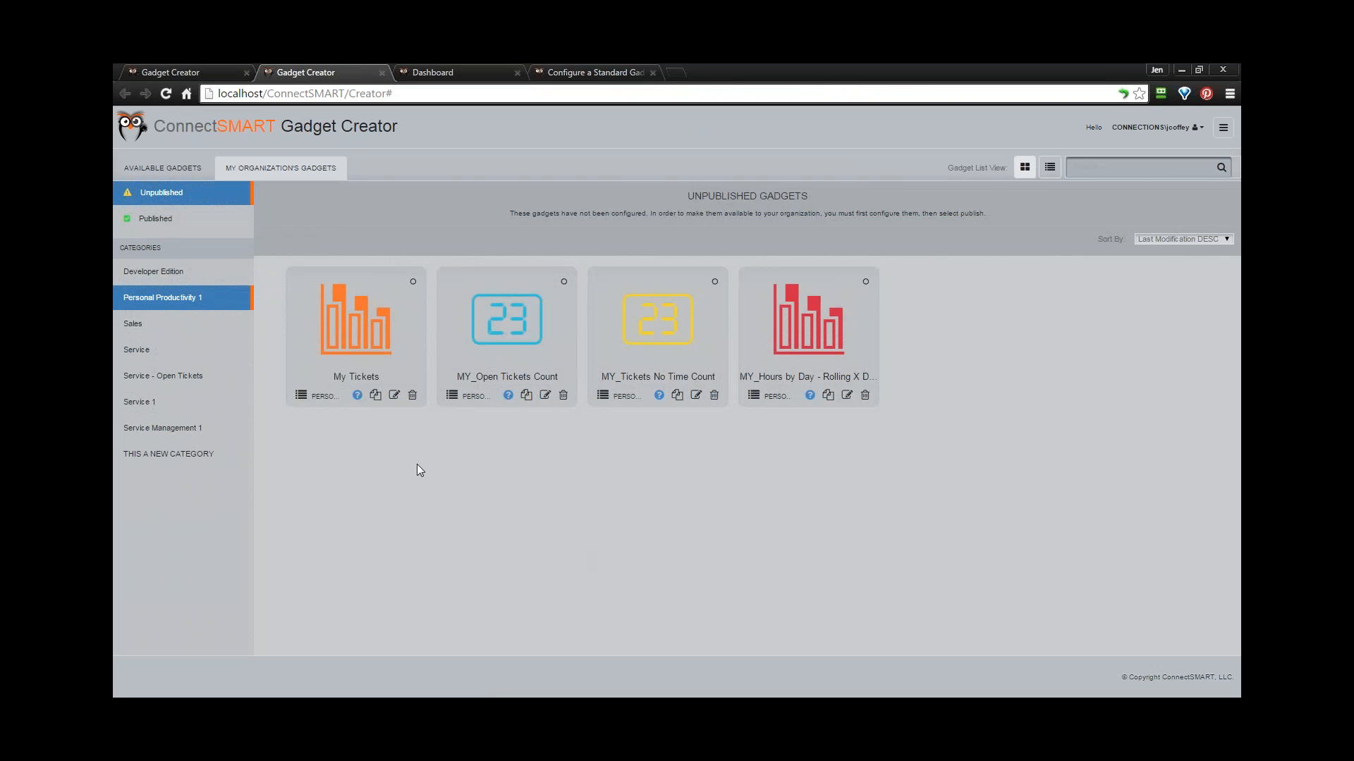
left_click(193, 221)
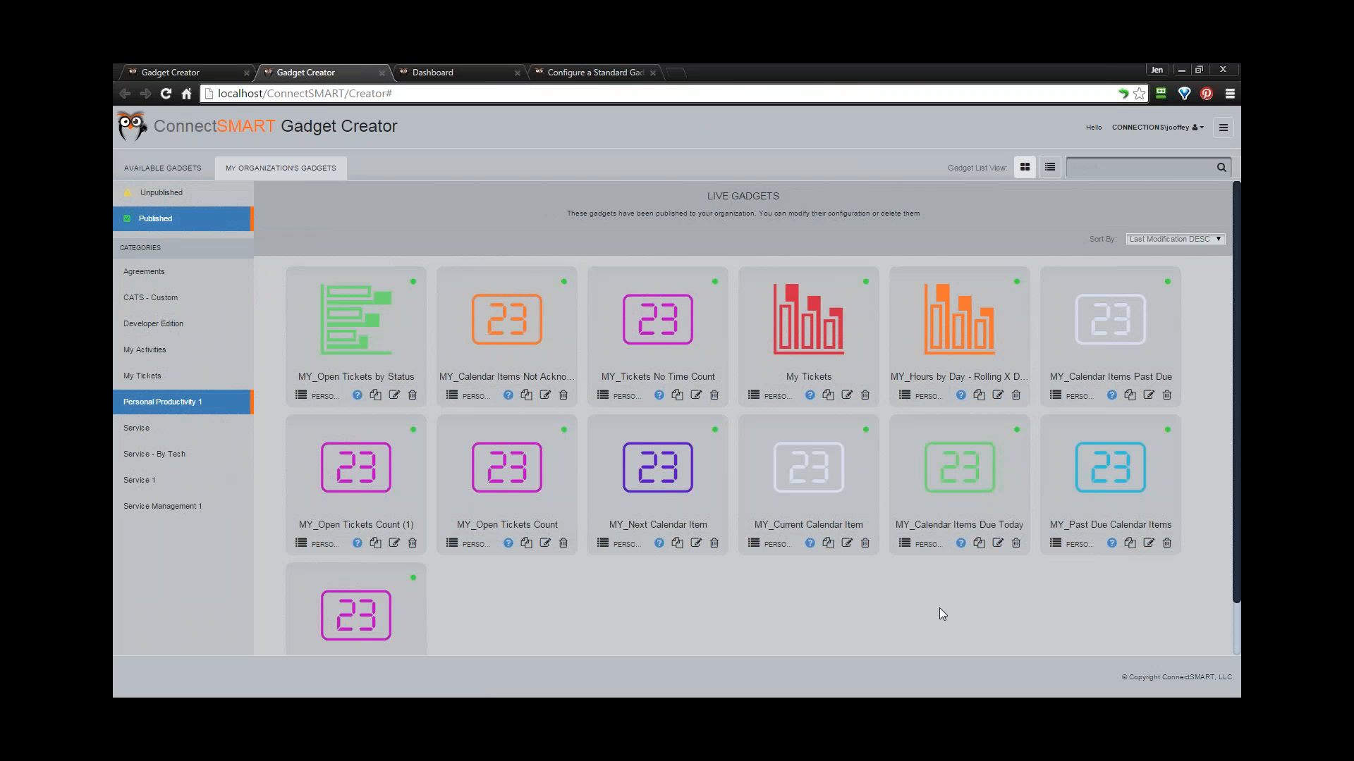
left_click(394, 395)
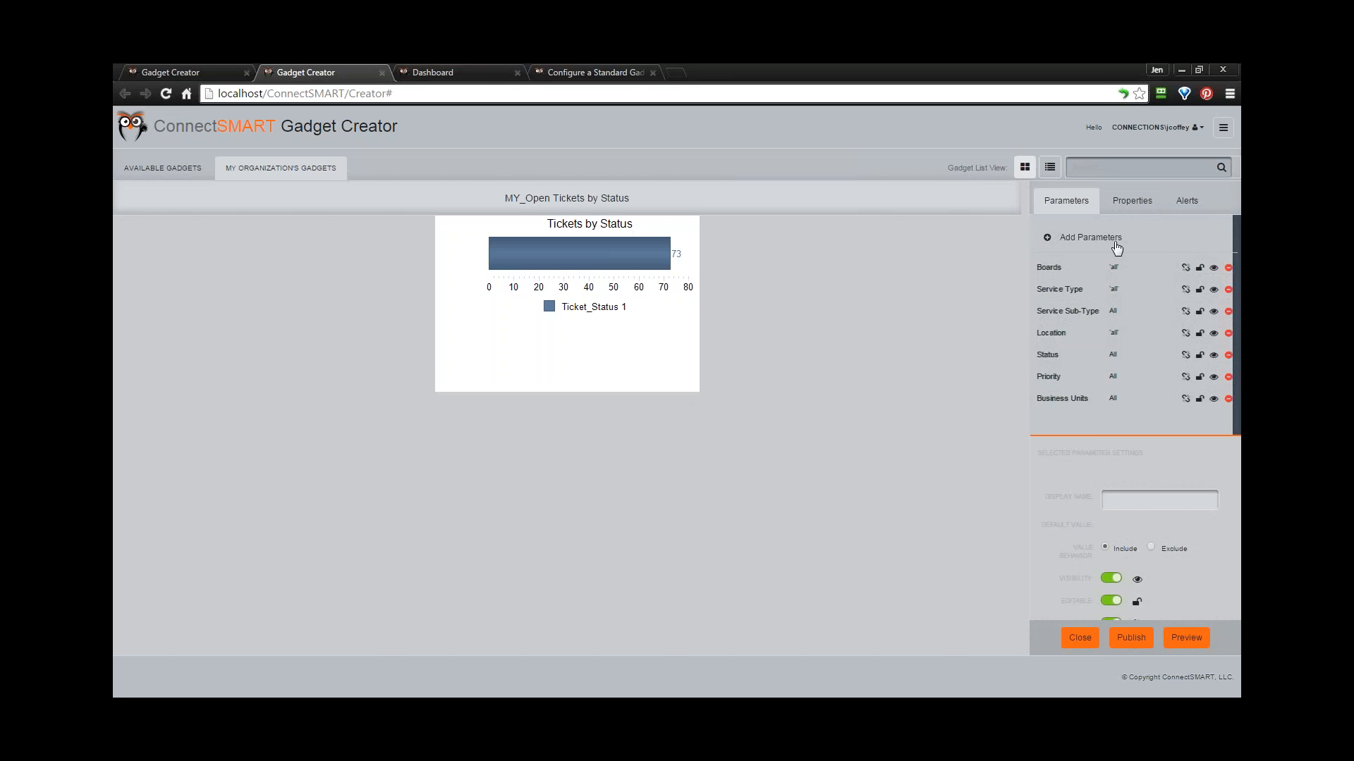
left_click(1132, 203)
left_click(455, 71)
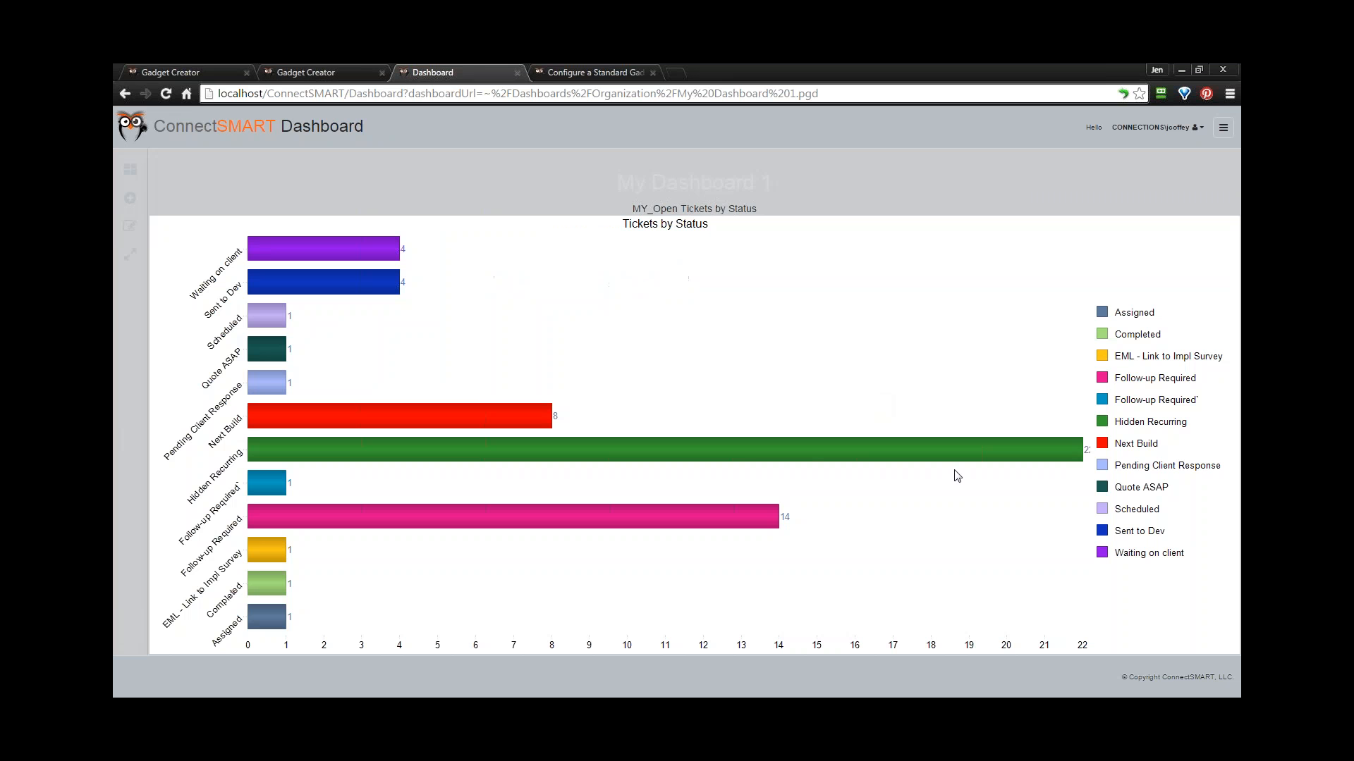
left_click(287, 71)
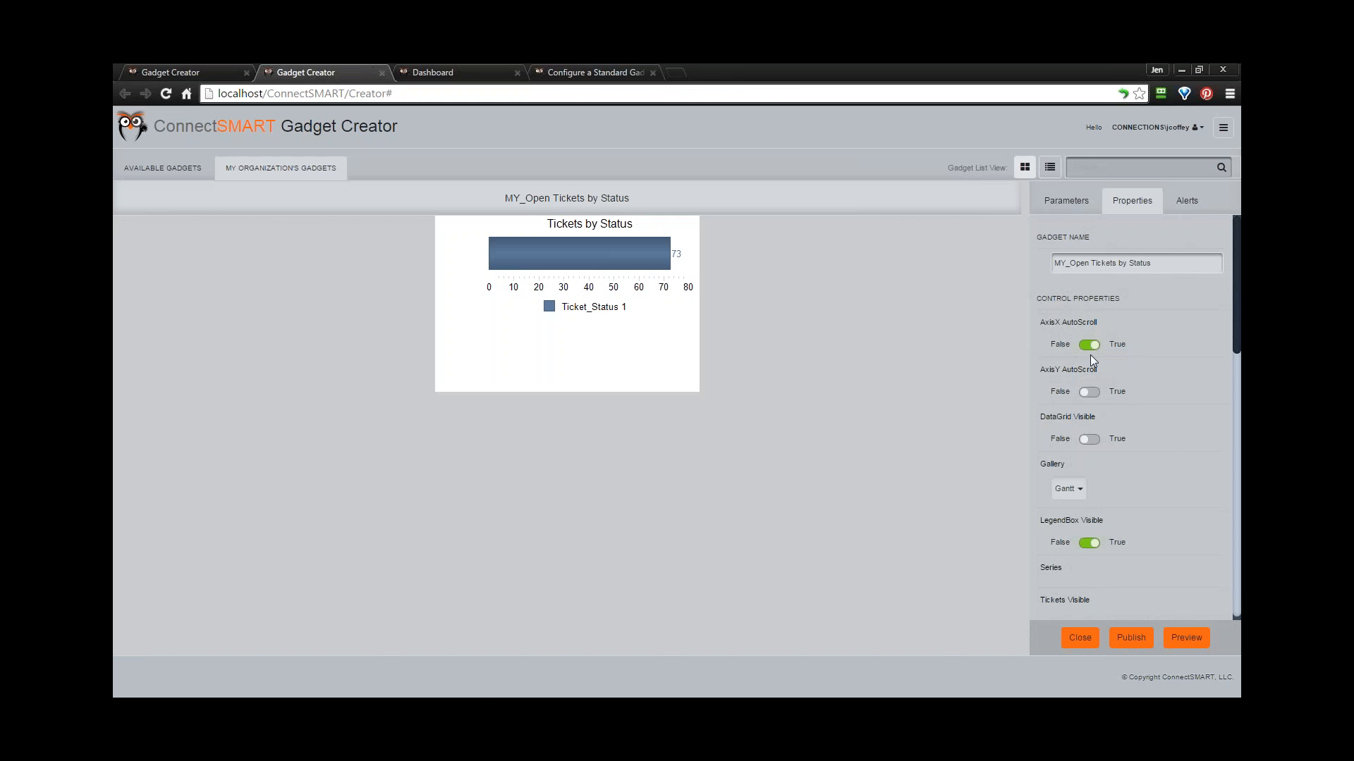
- Set LegendBox Visible to False, preview, publish, and reload the dashboard with F5
left_click(1093, 542)
left_click(1190, 643)
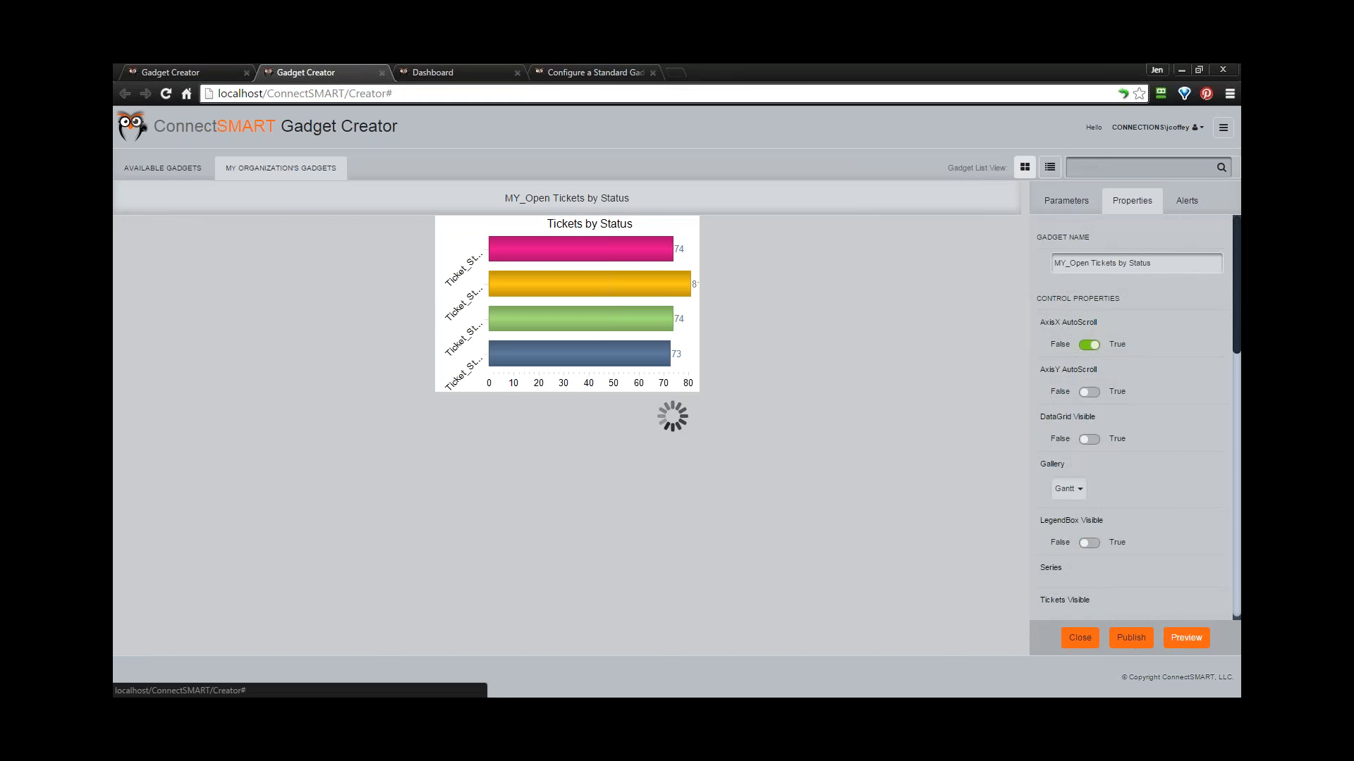
left_click(1133, 642)
left_click(451, 72)
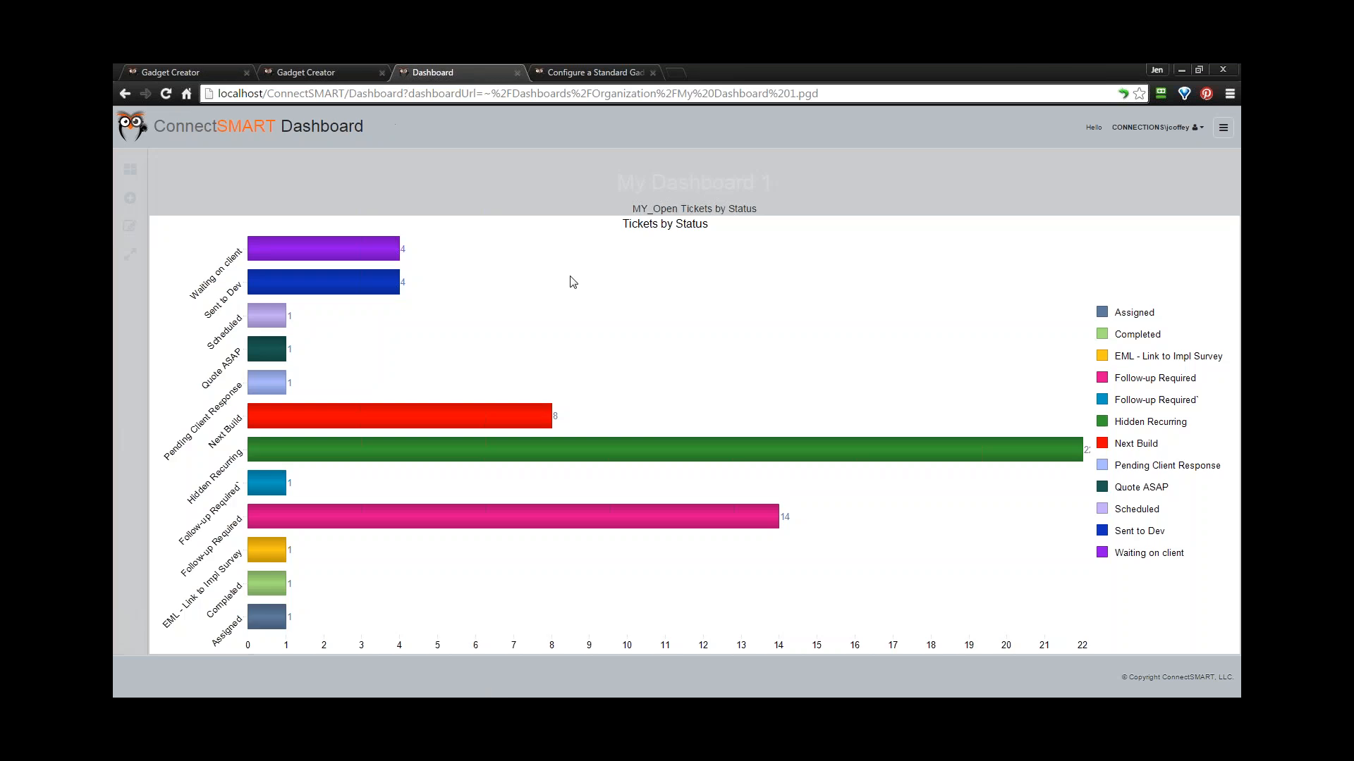
key("F5")
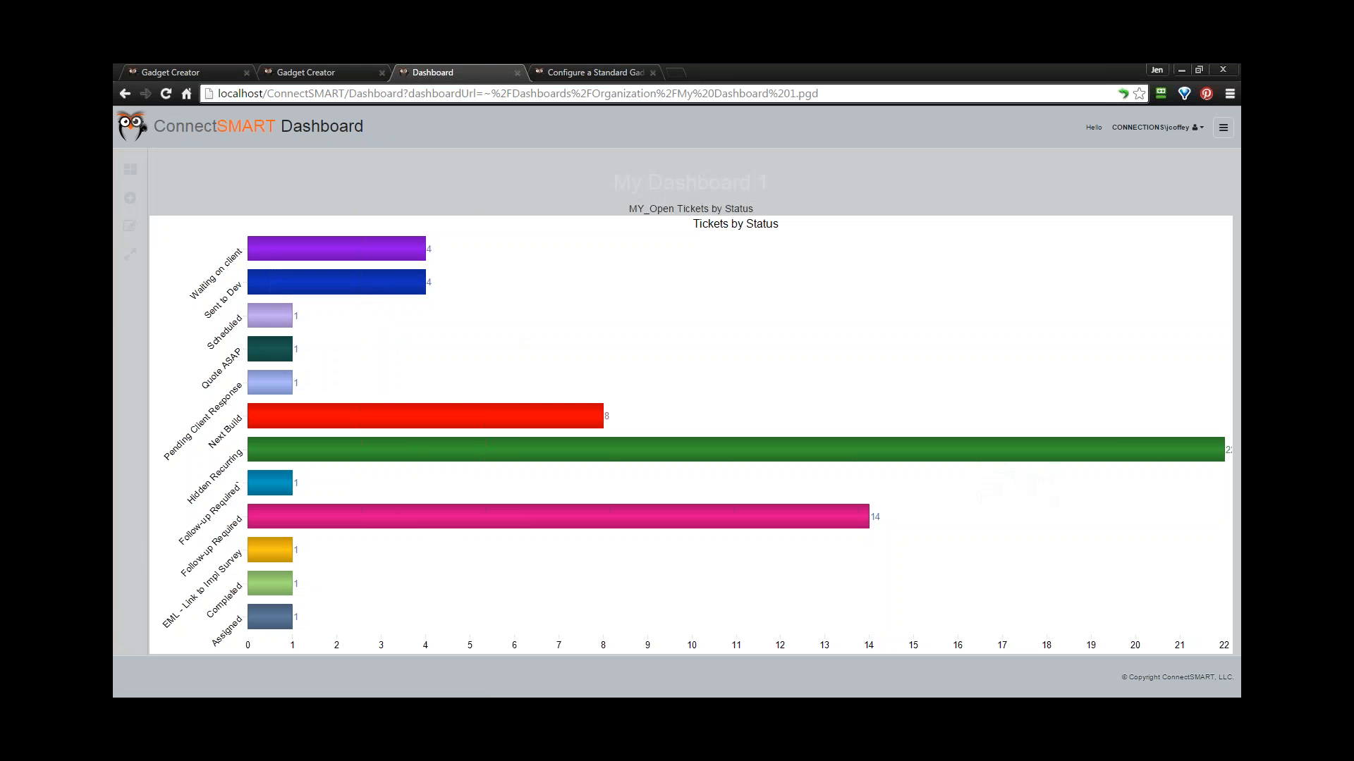
- Reopen MY_Open Tickets by Status from the published gadgets and scroll through its properties
left_click(318, 75)
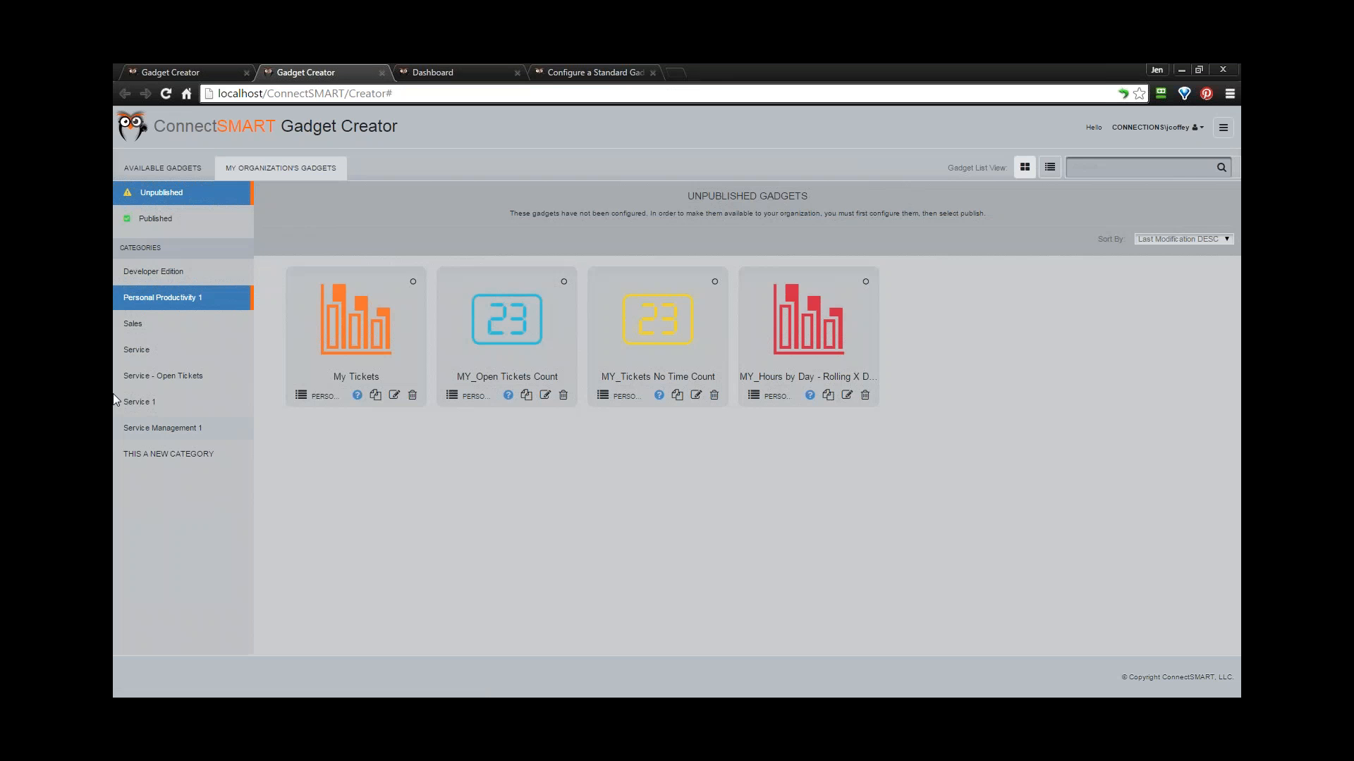
left_click(155, 218)
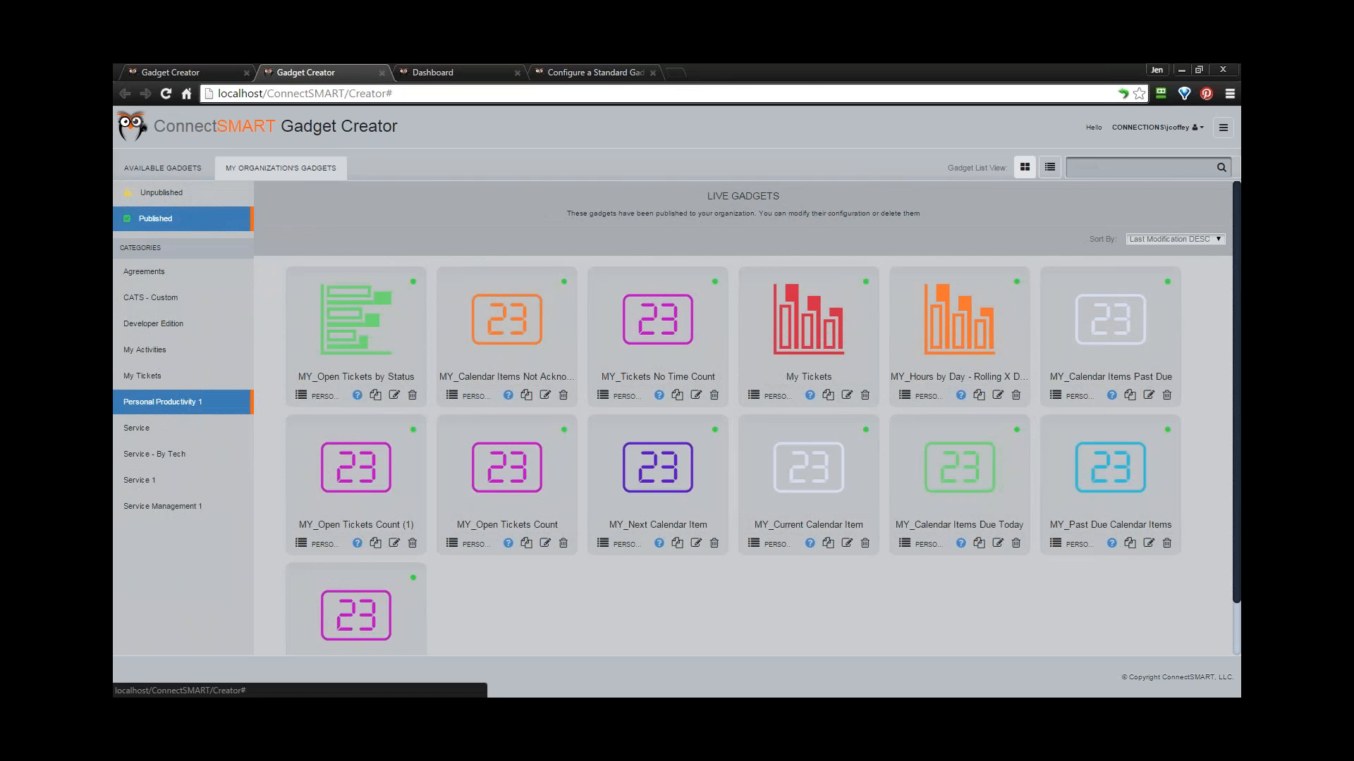
left_click(394, 396)
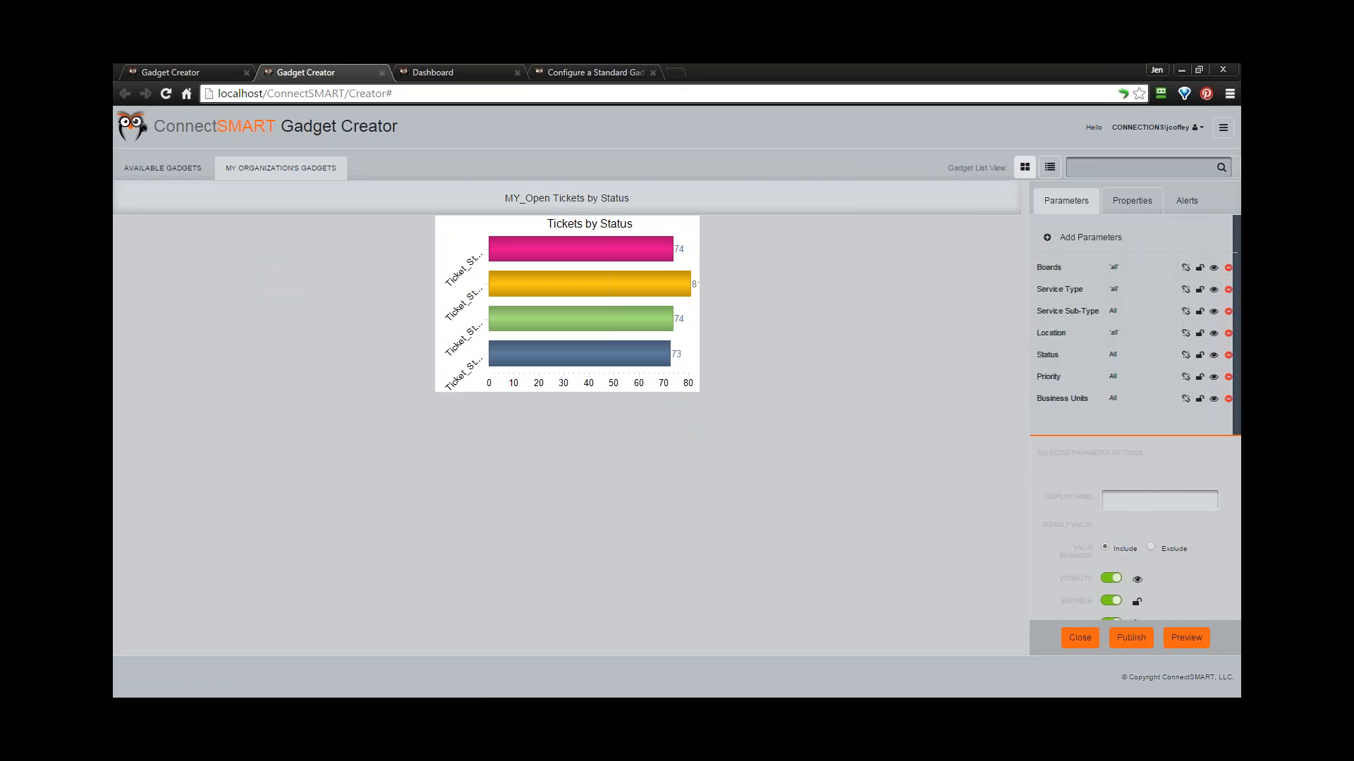
left_click(1132, 201)
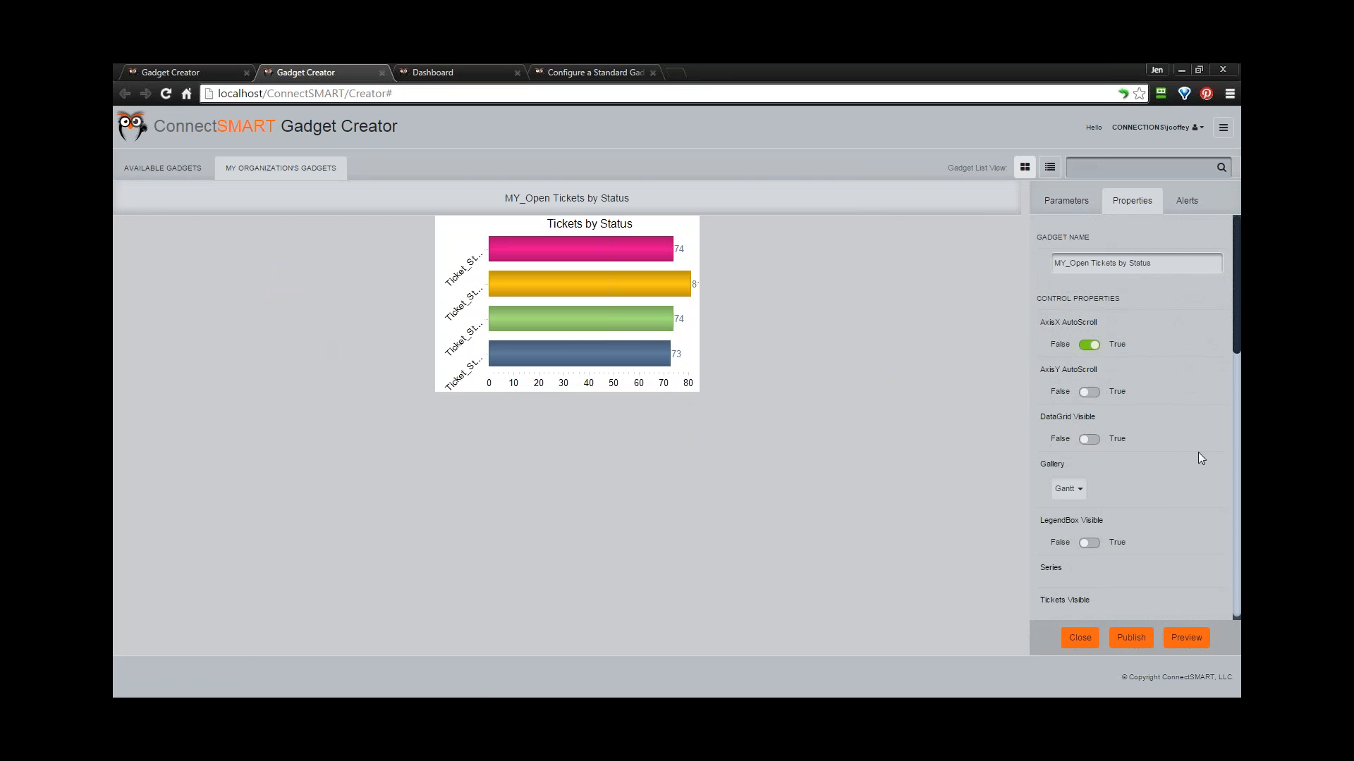
scroll(1199, 465, "down", 4)
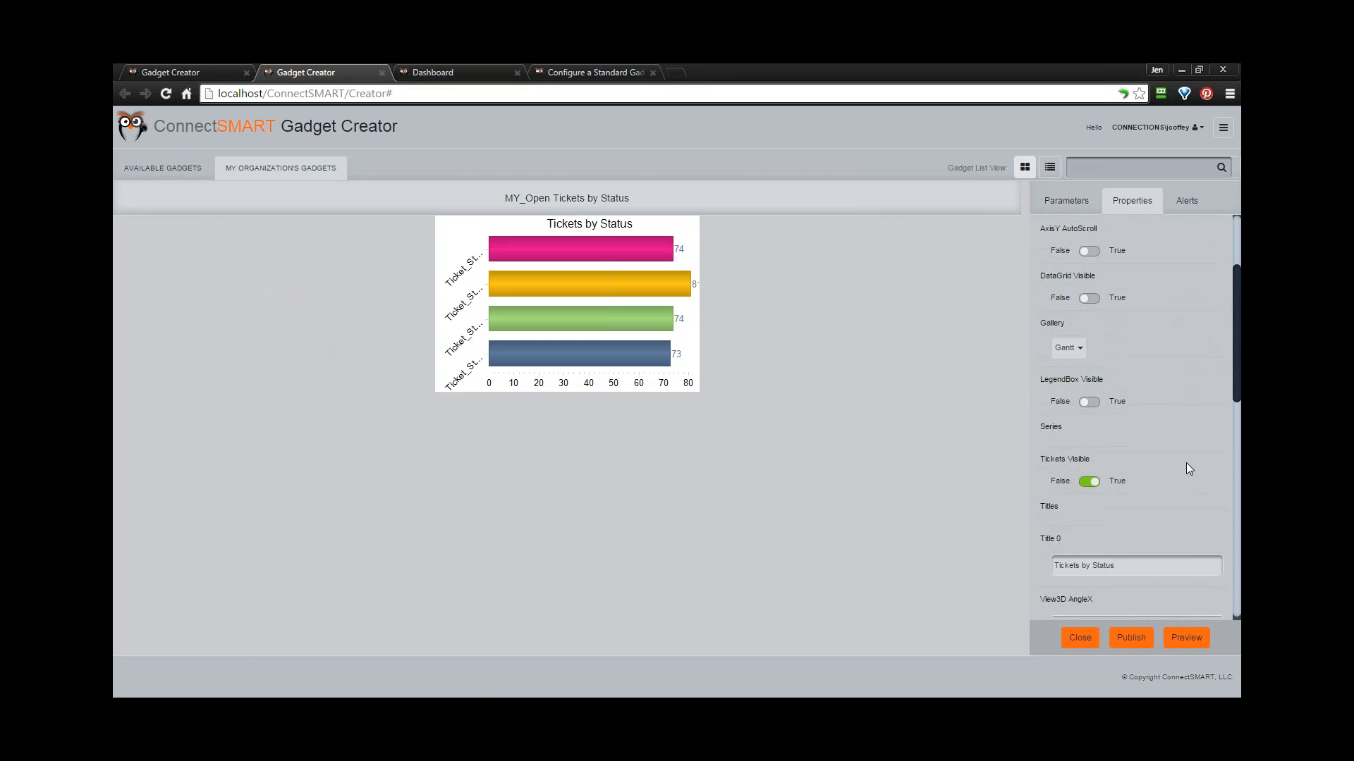
scroll(1154, 449, "down", 5)
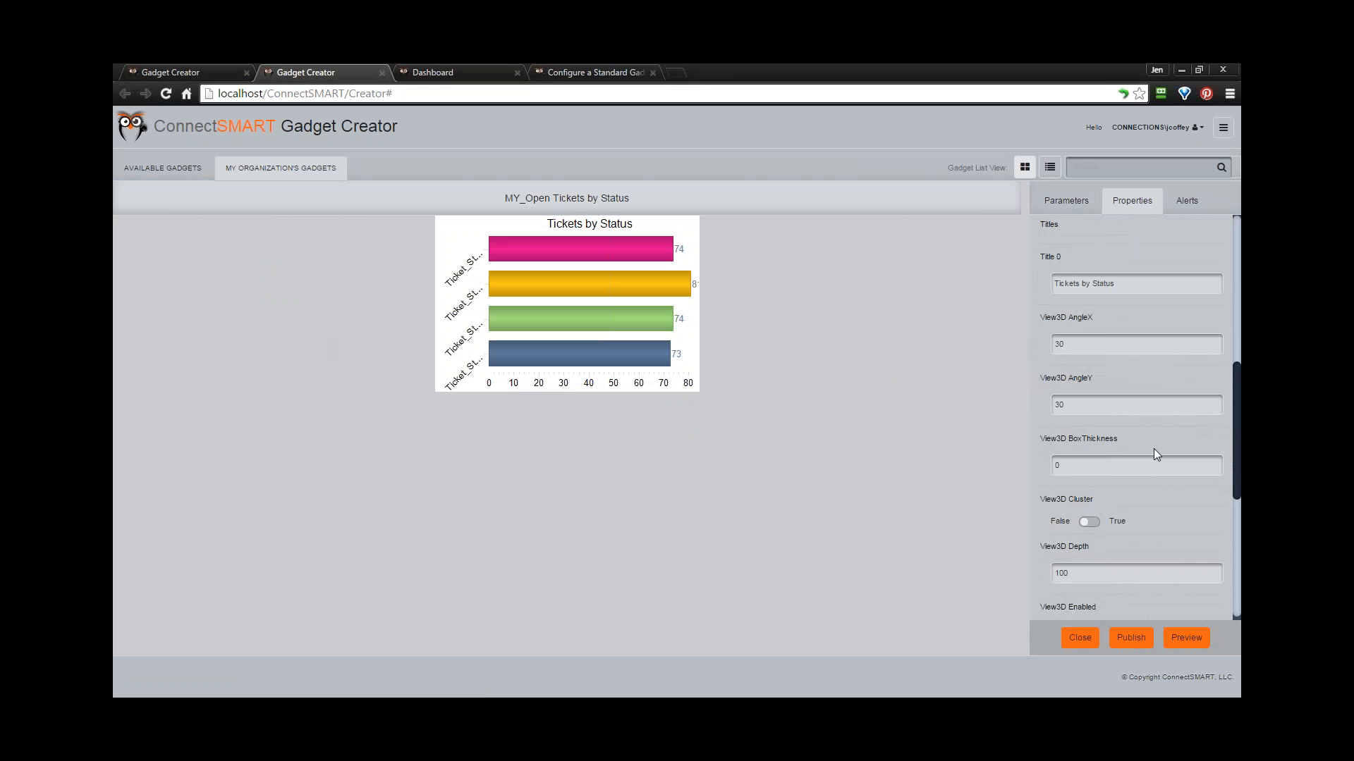
scroll(1176, 526, "down", 2)
scroll(1176, 518, "up", 4)
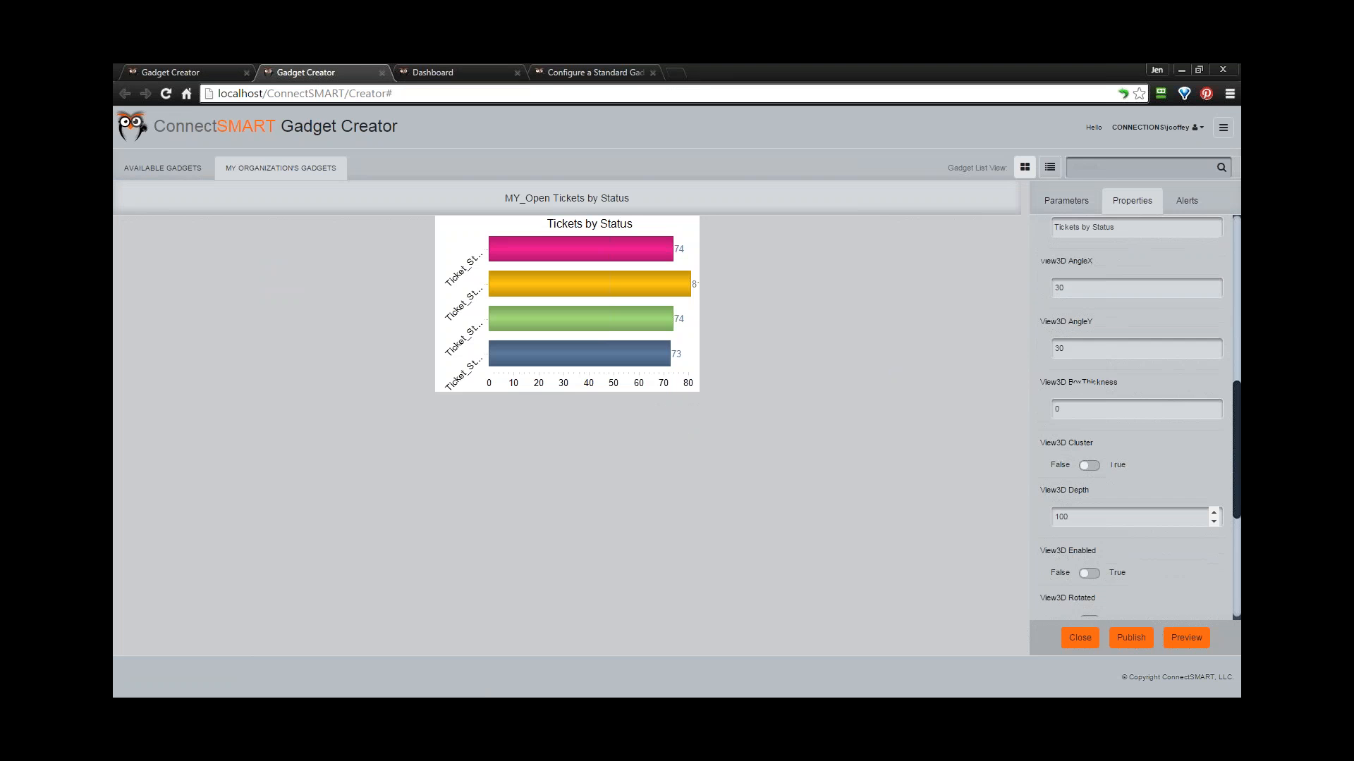
scroll(1176, 493, "down", 1)
scroll(1173, 506, "down", 1)
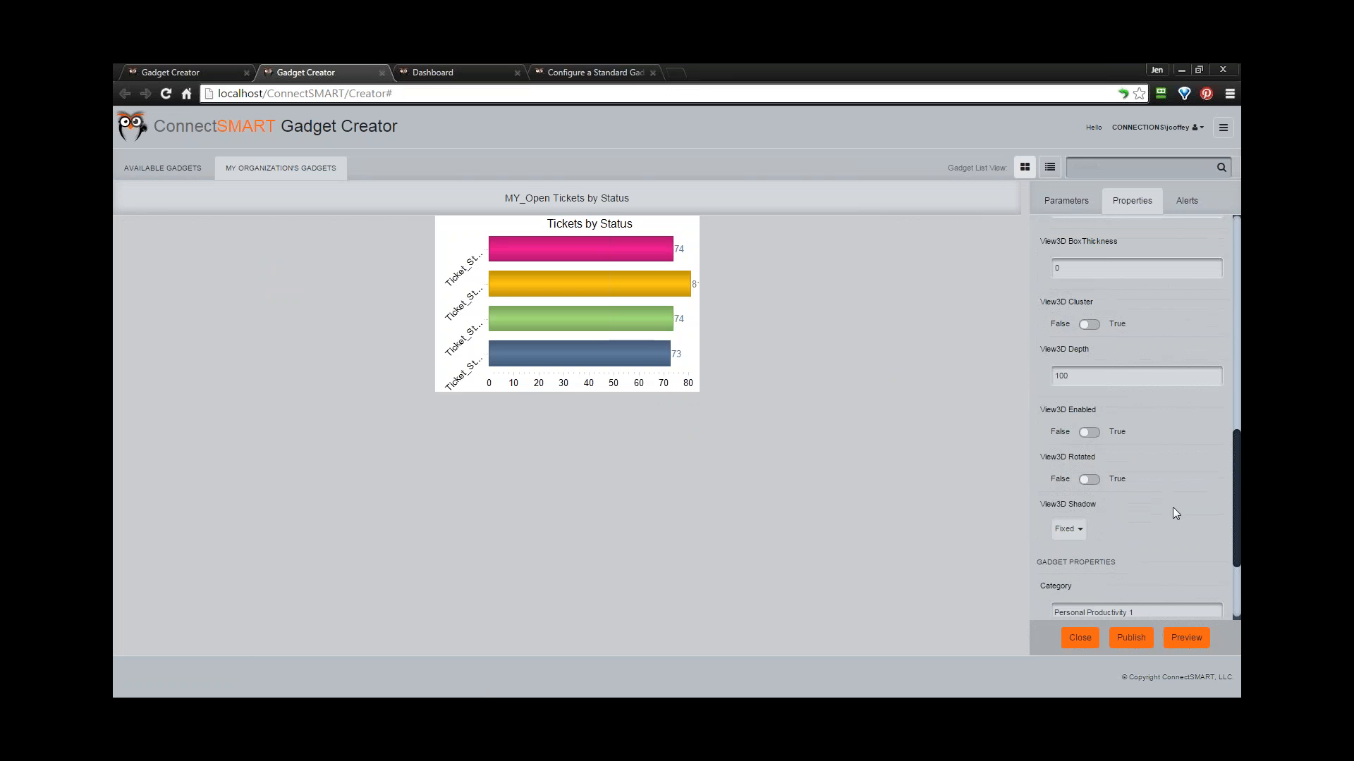
- Set View3D Enabled to True, preview, publish, and reload the dashboard to see 3D bars
left_click(1089, 432)
left_click(1192, 639)
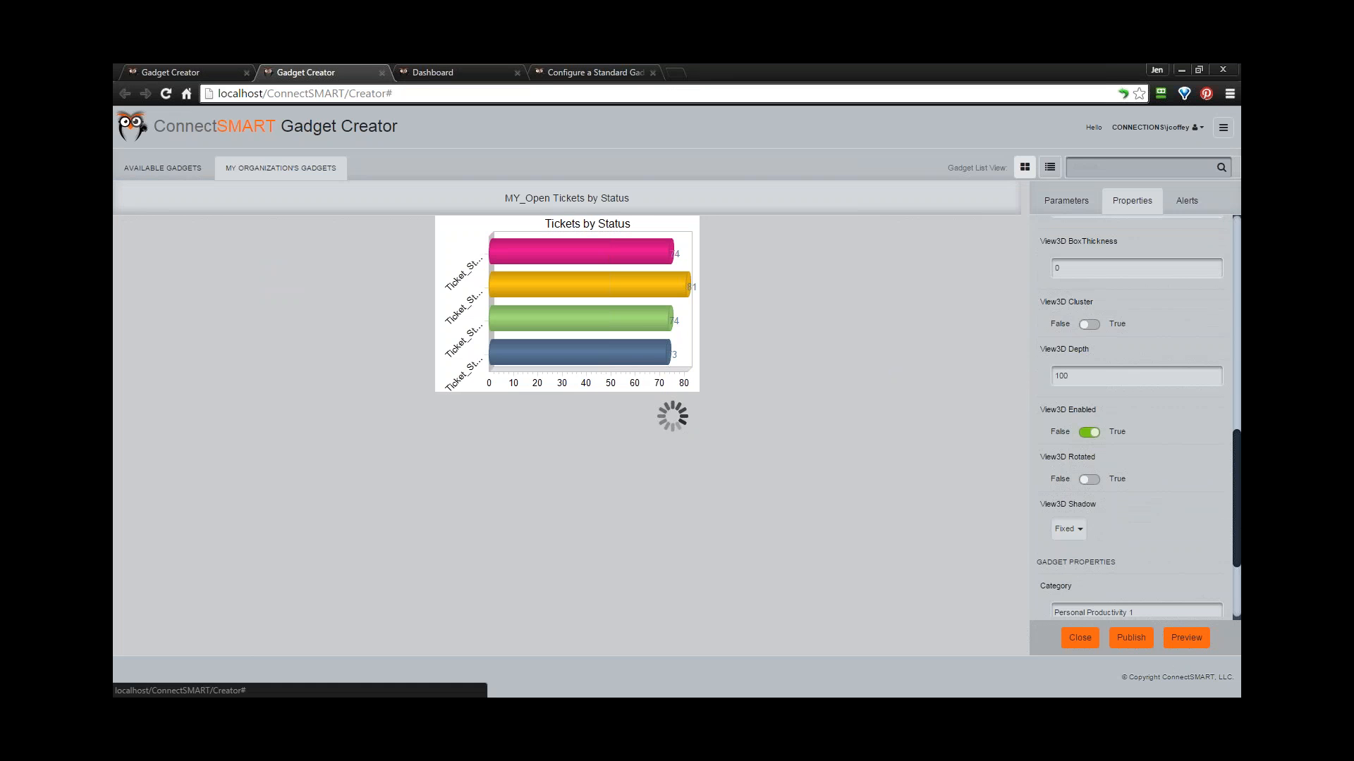
left_click(1130, 639)
left_click(432, 72)
key("F5")
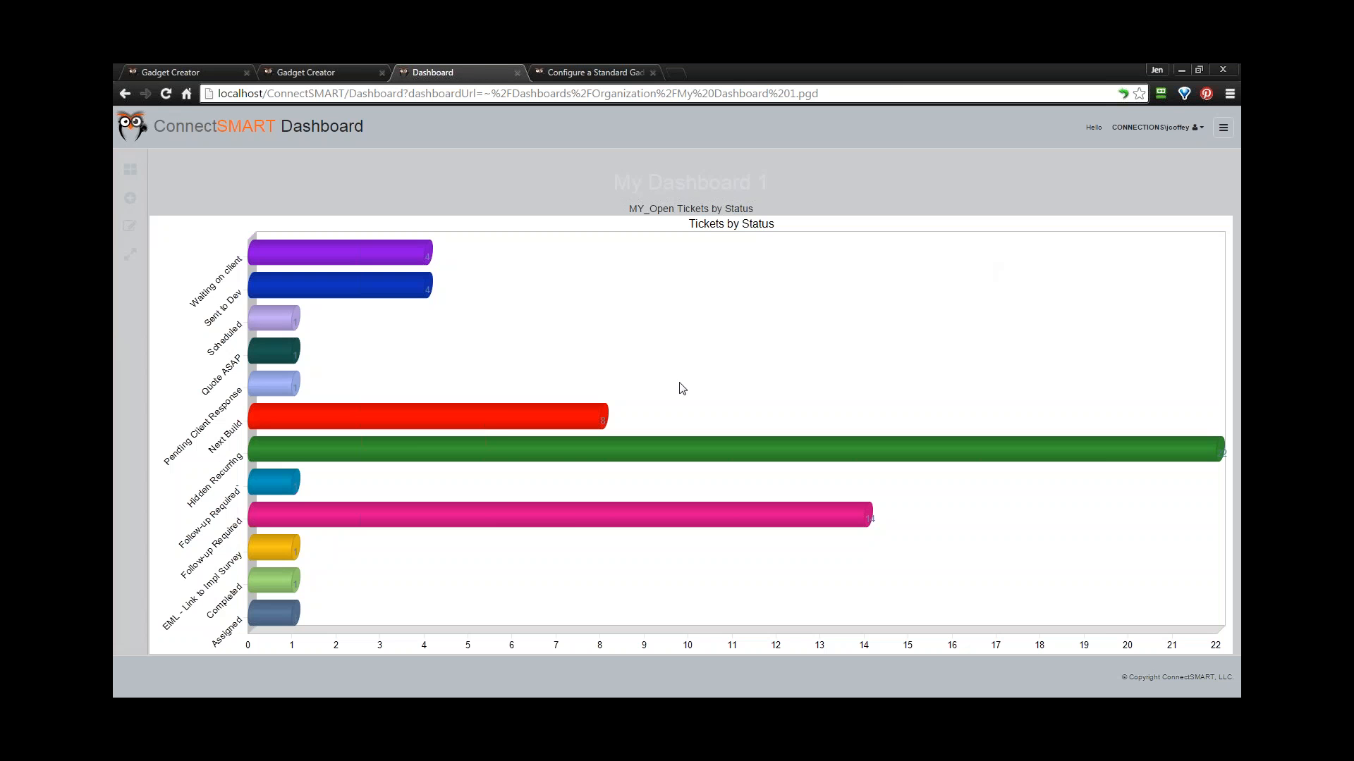
left_click(286, 77)
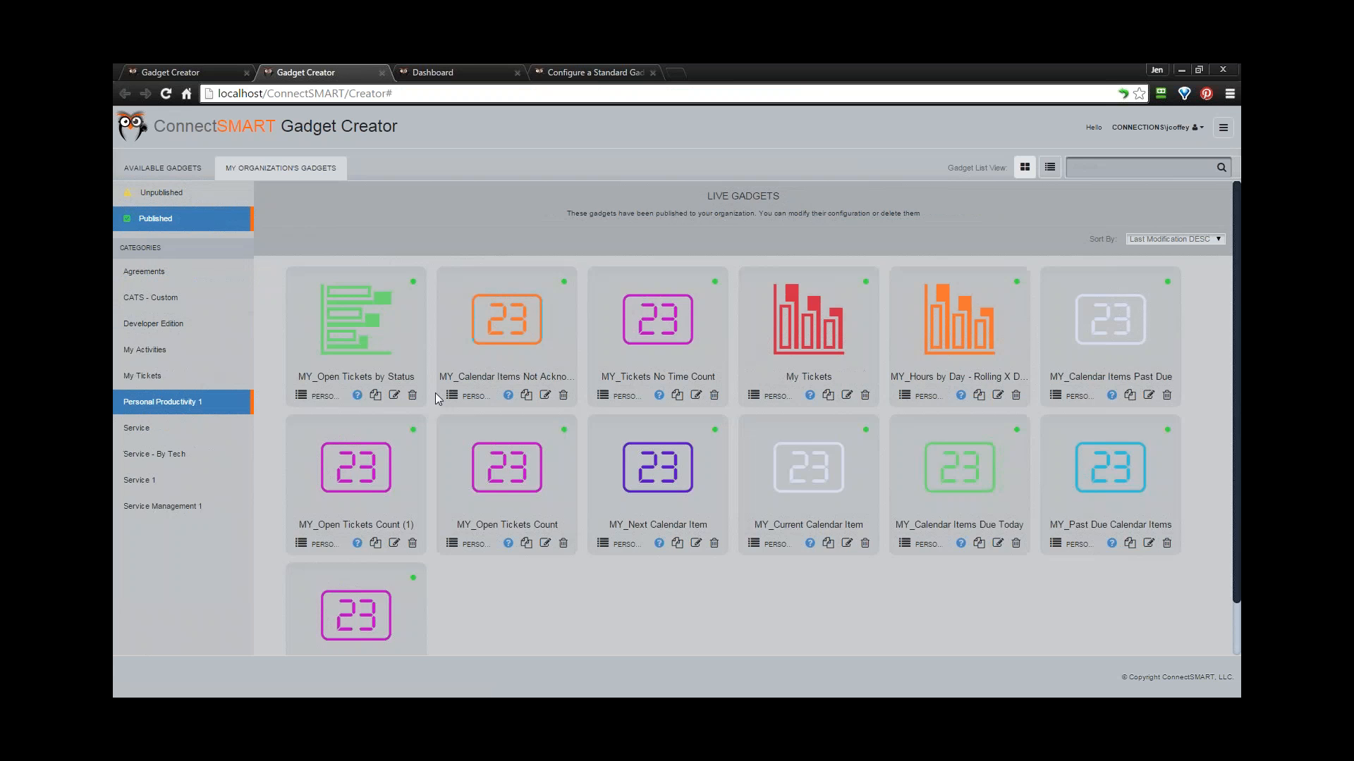
- Edit MY_Open Tickets by Status, show its Properties, and preview the 3D cylinder bars
left_click(394, 395)
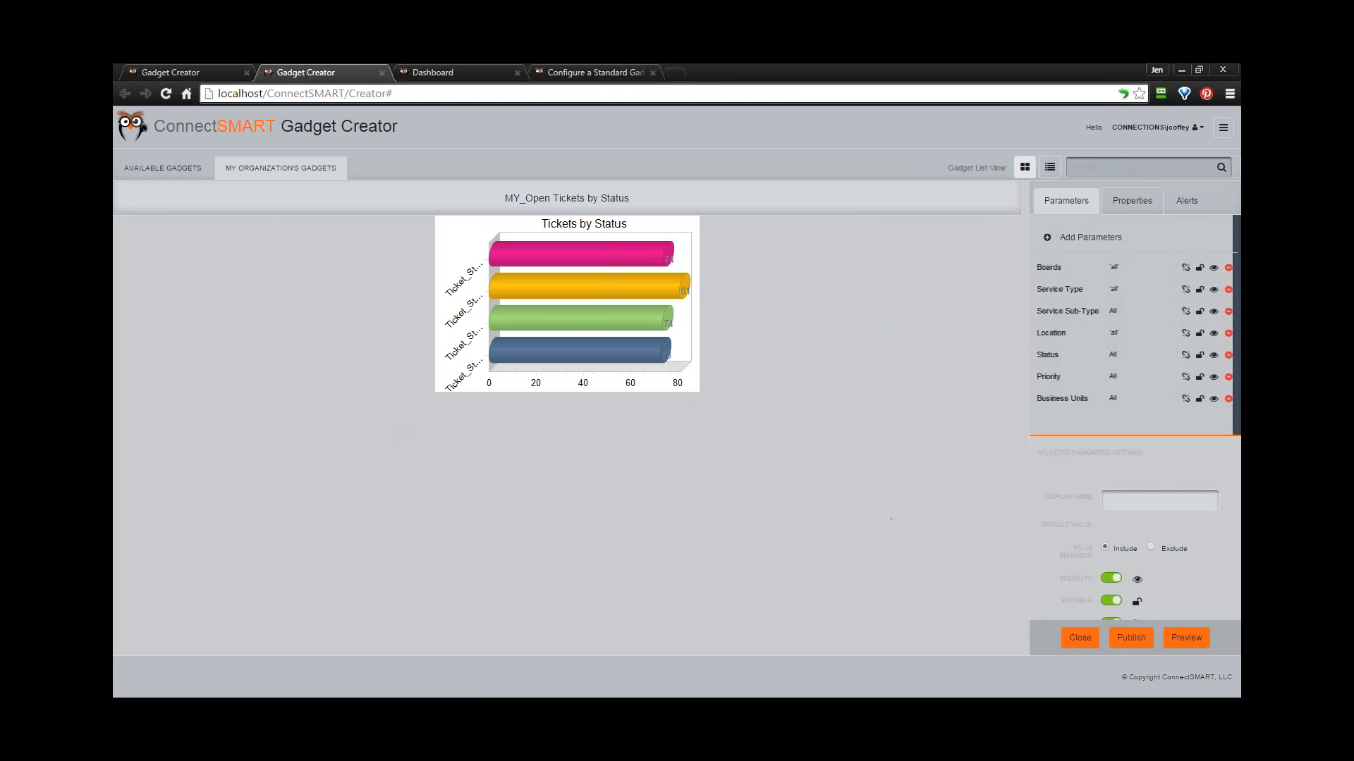
left_click(1130, 200)
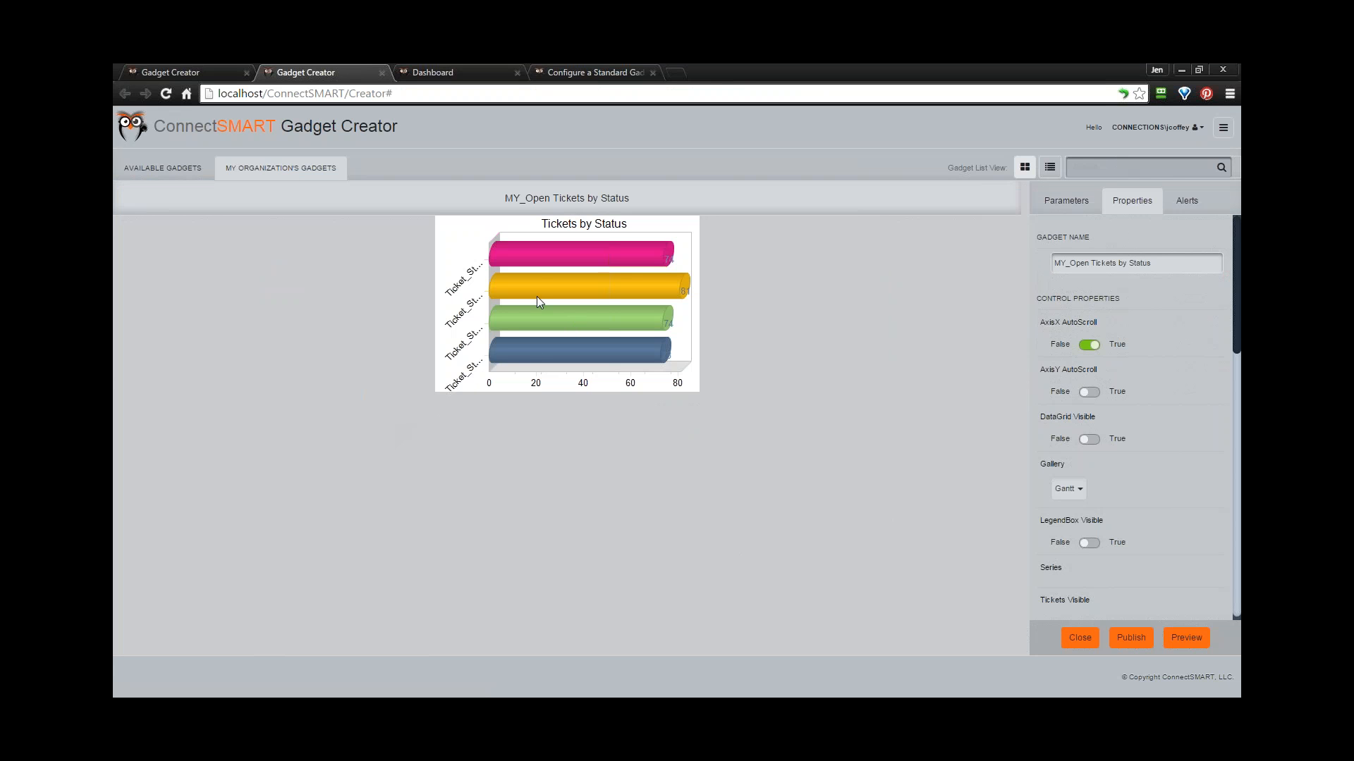
left_click(1182, 641)
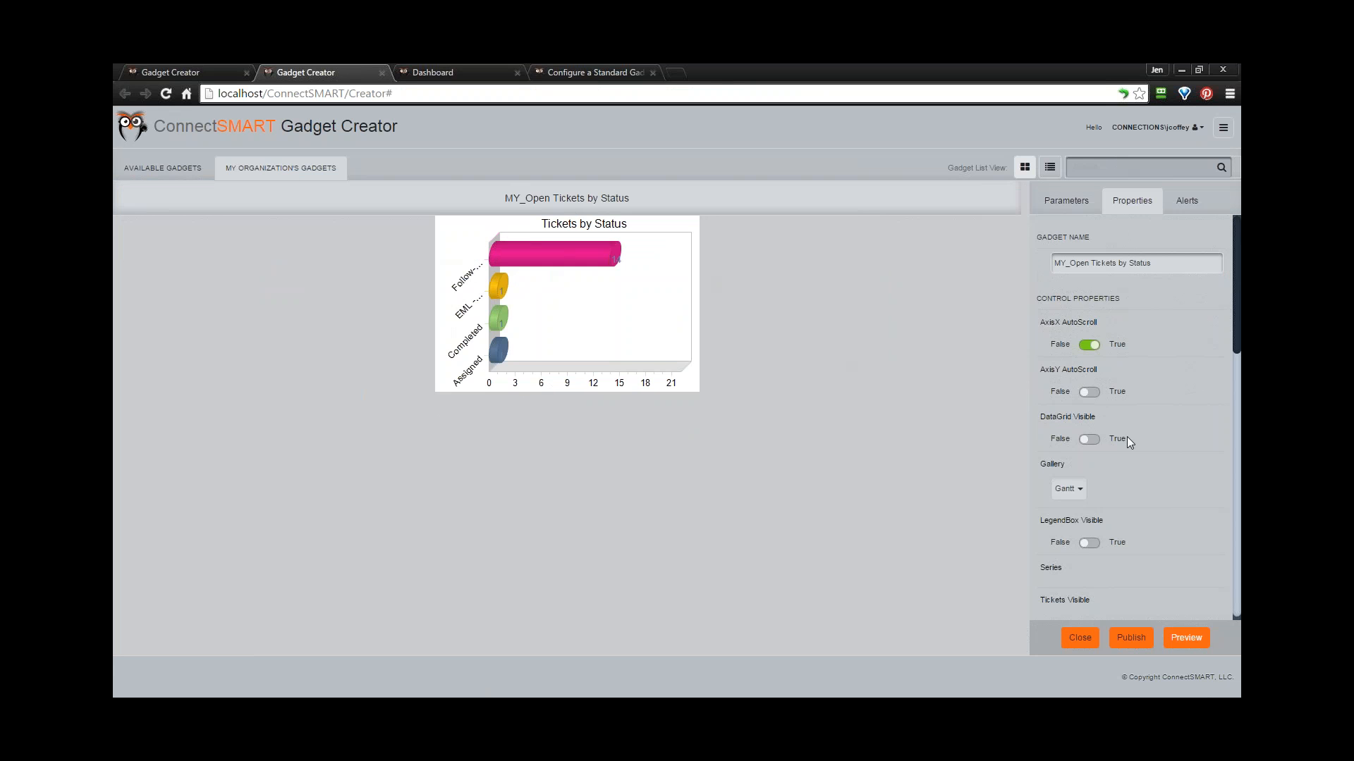
scroll(1127, 437, "down", 3)
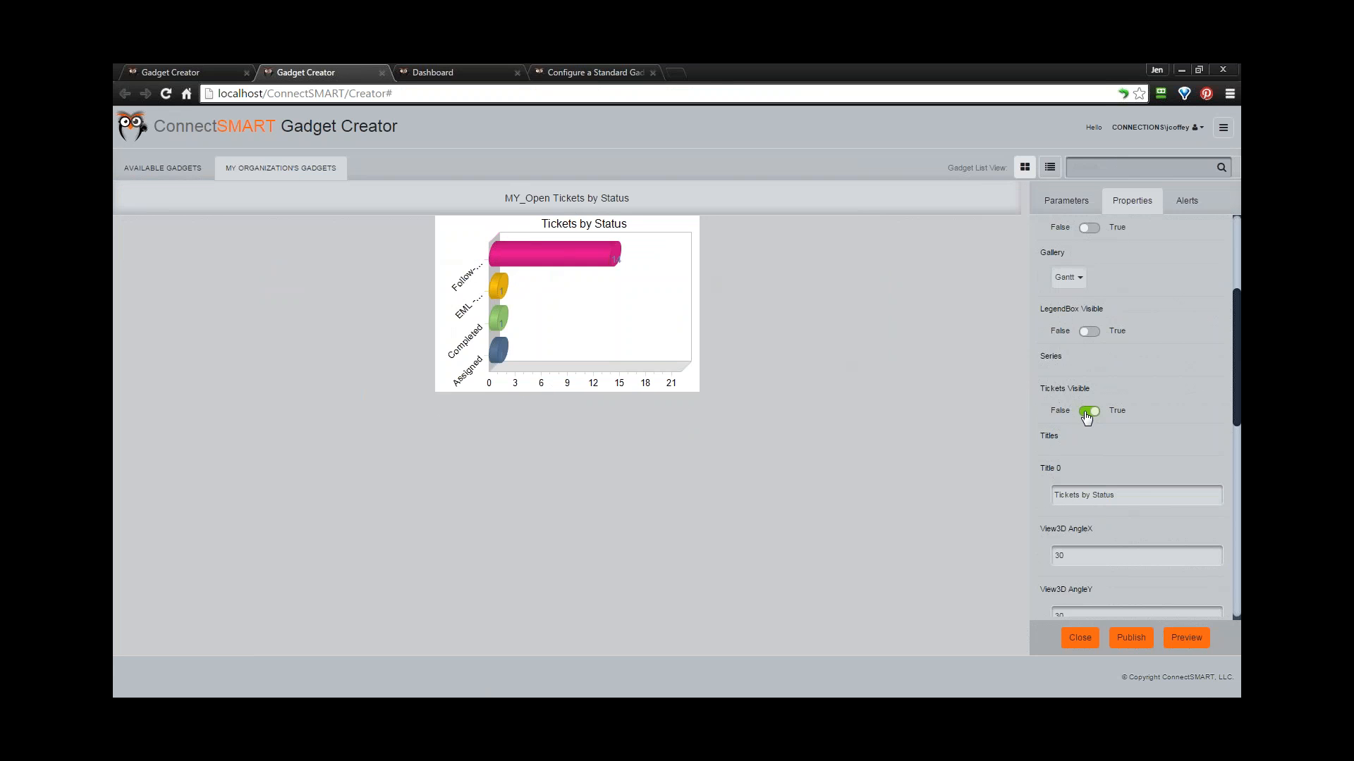
left_click(1087, 416)
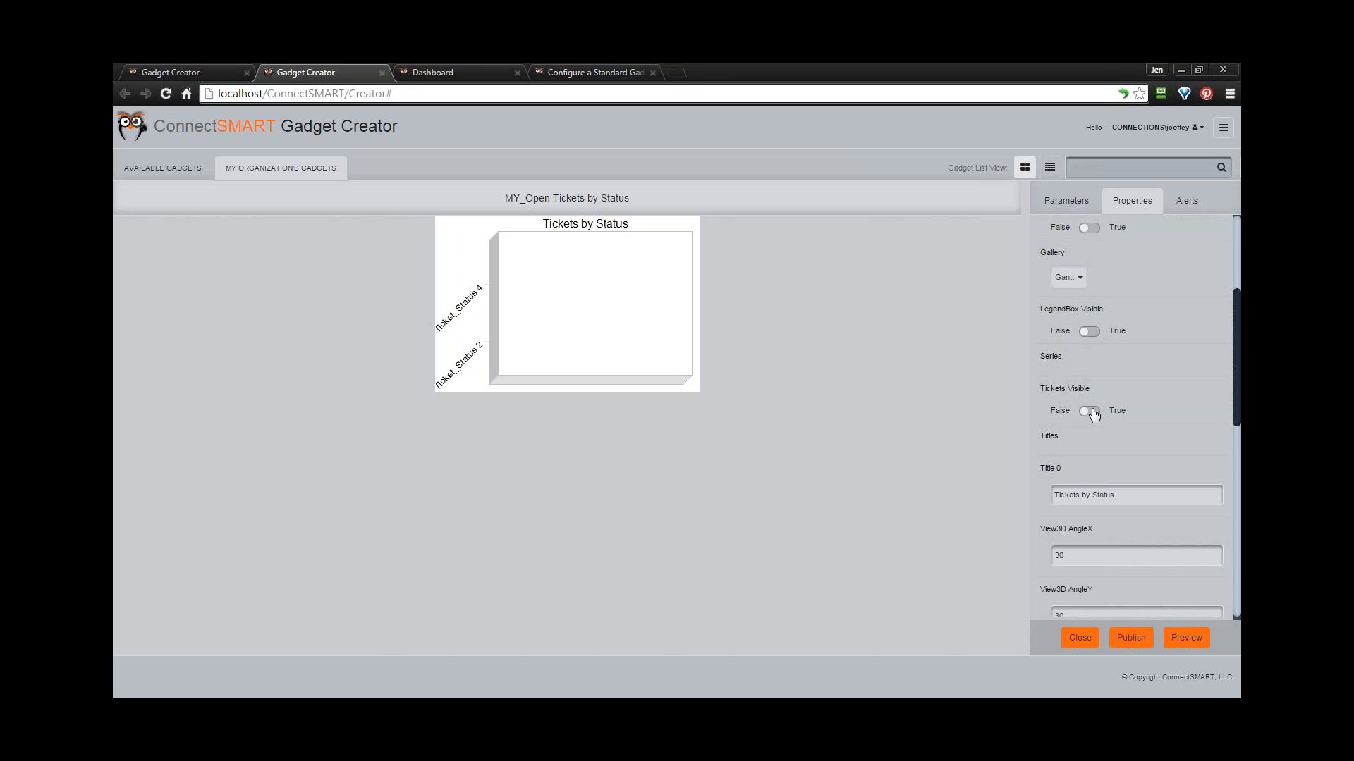
left_click(1188, 639)
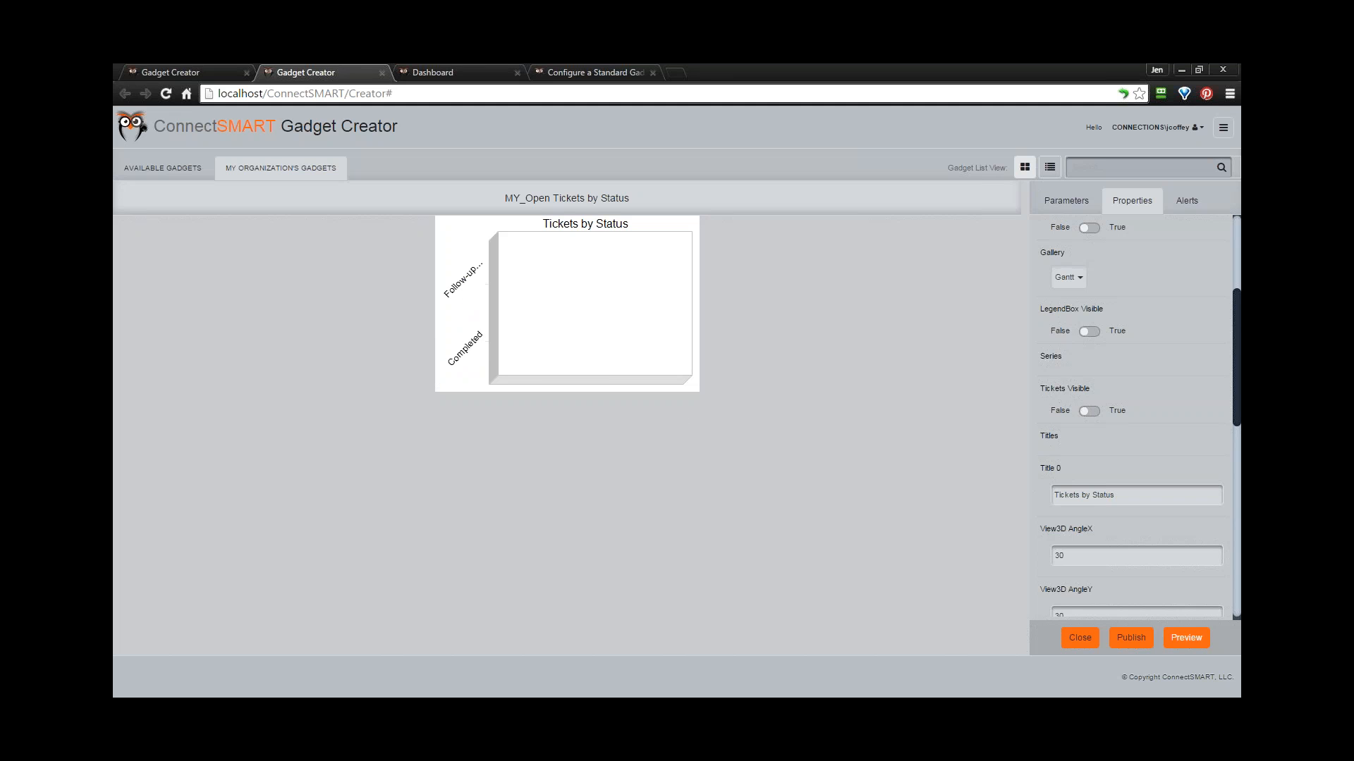
left_click(1091, 416)
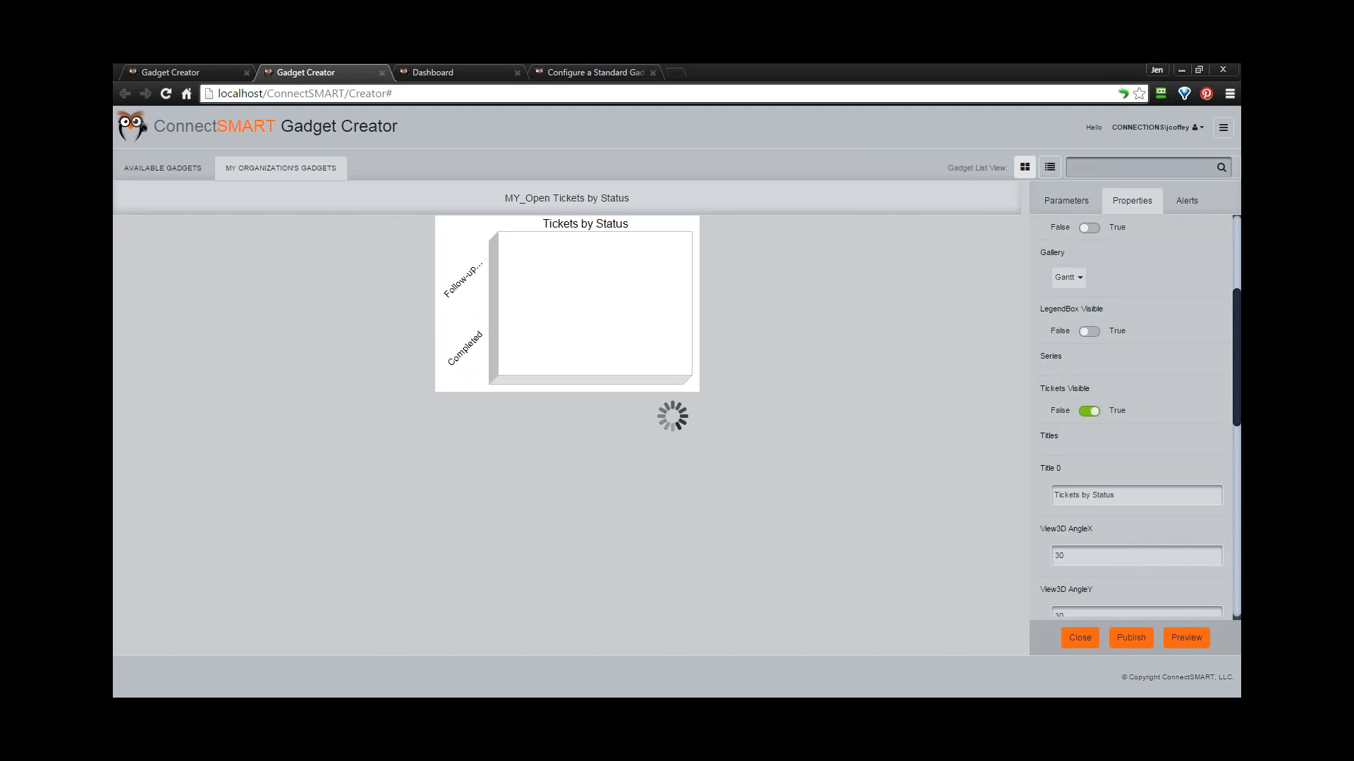
left_click(1192, 639)
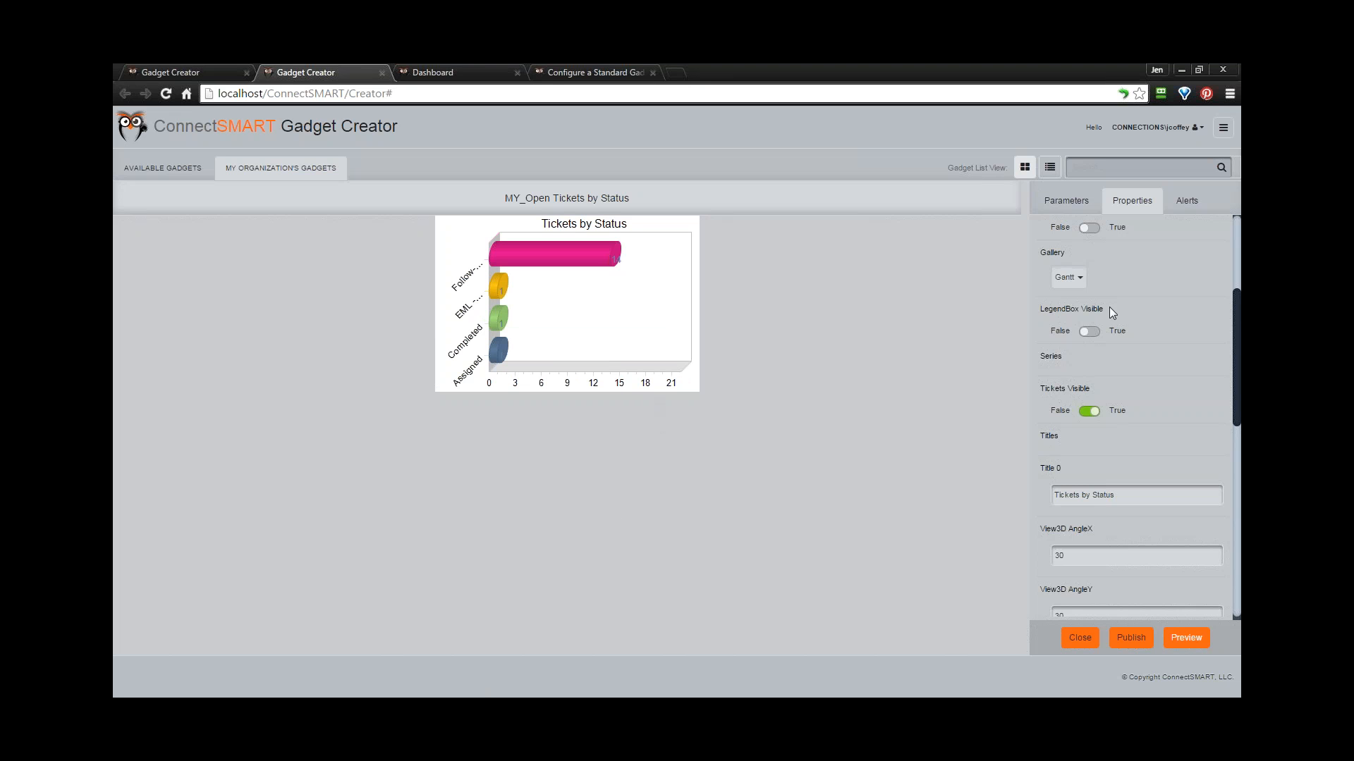
left_click_drag(1235, 305, 1231, 337)
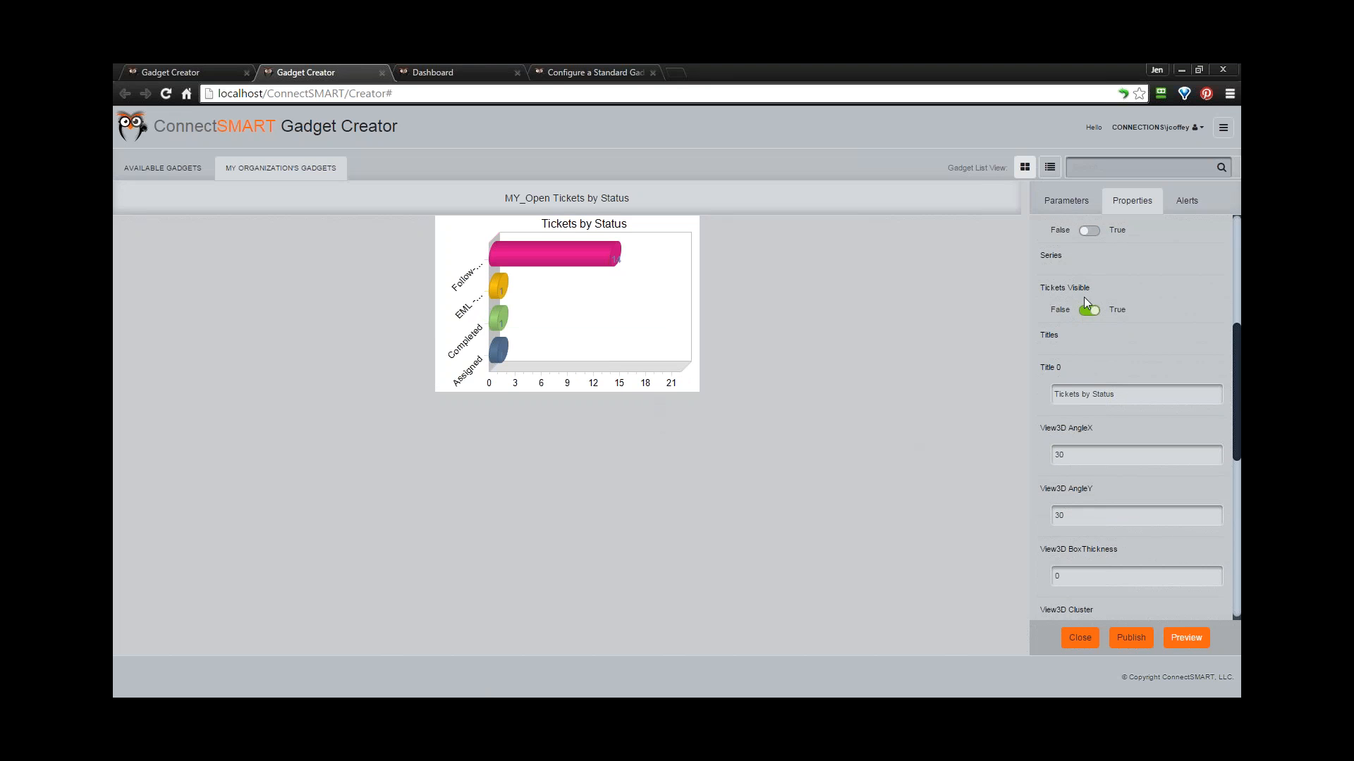
scroll(1149, 349, "up", 2)
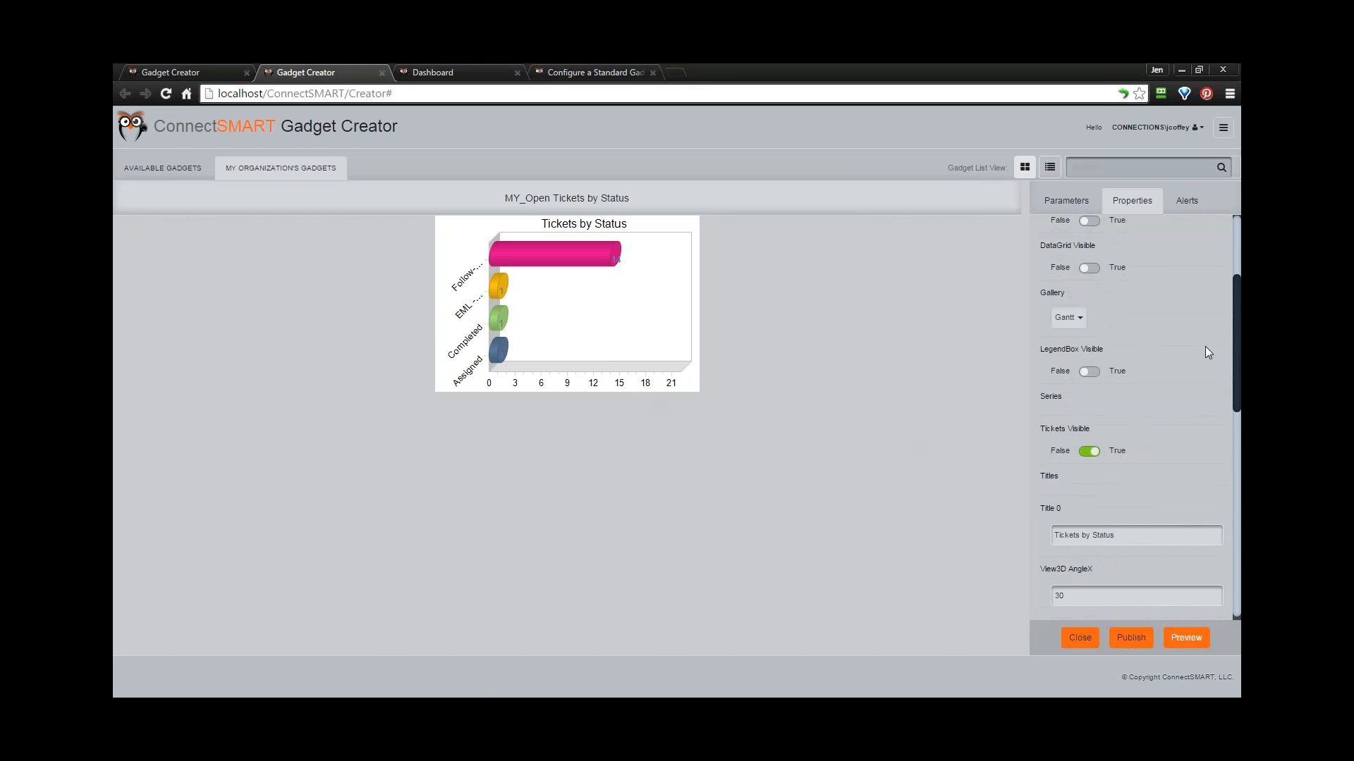
- Set the chart's View3D AngleX to 45
scroll(1202, 351, "down", 3)
left_click(1142, 323)
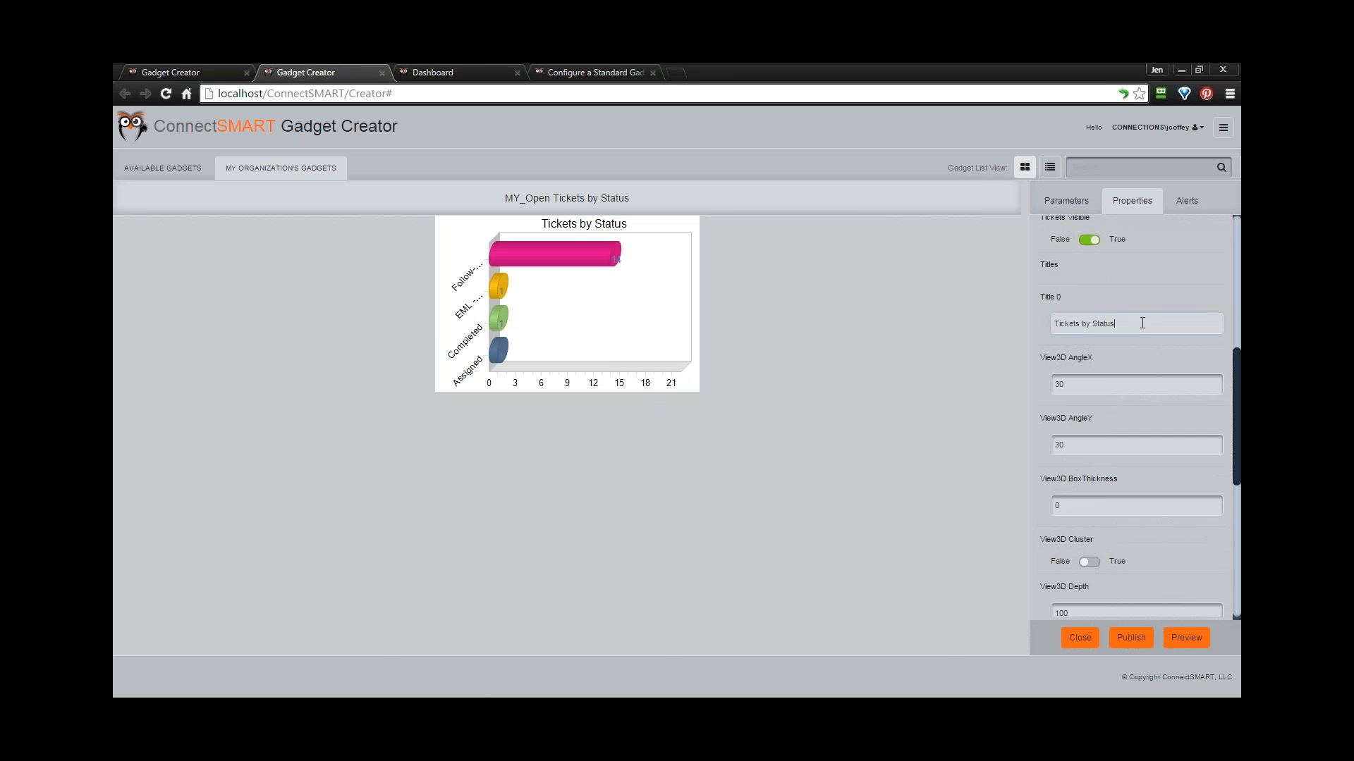
key("Tab")
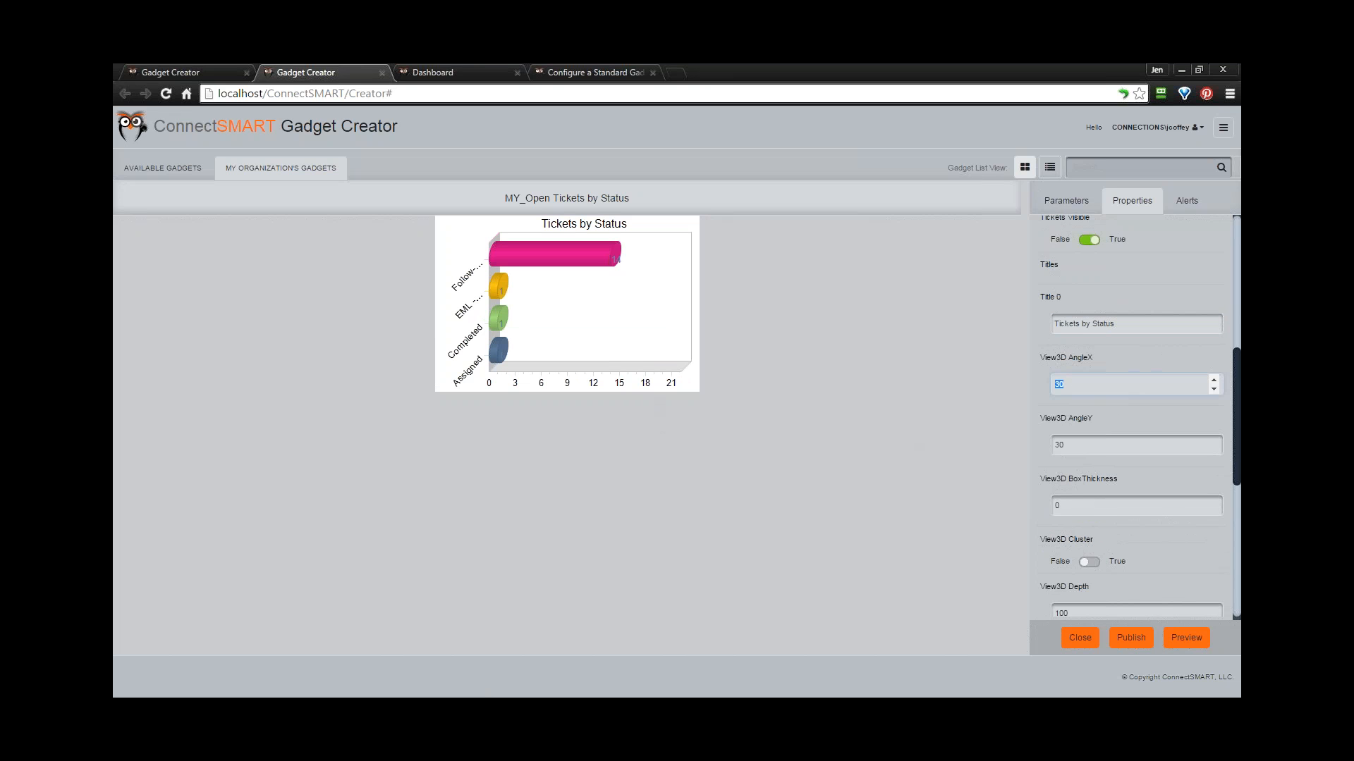
type("45")
key("Tab")
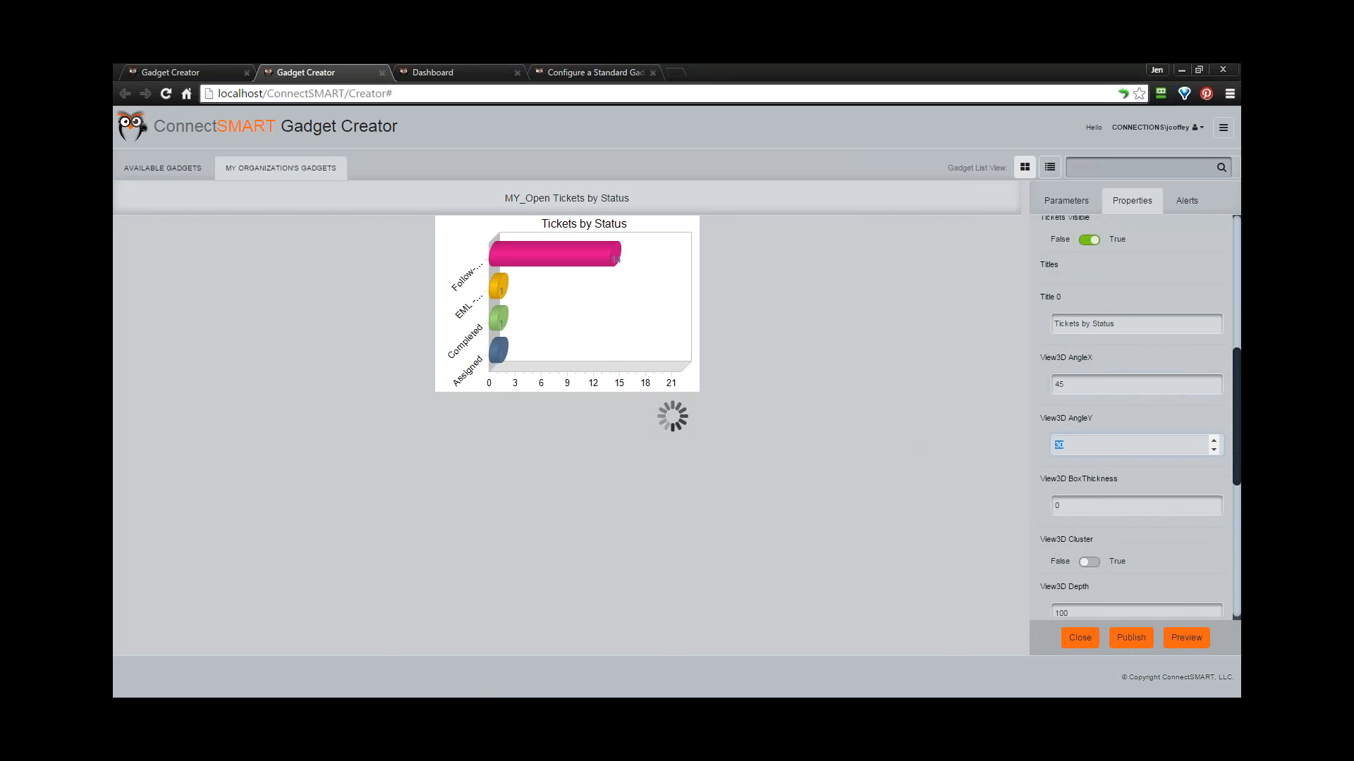
- Try AngleX values of 30 and 5, then settle back on 30
double_click(1103, 387)
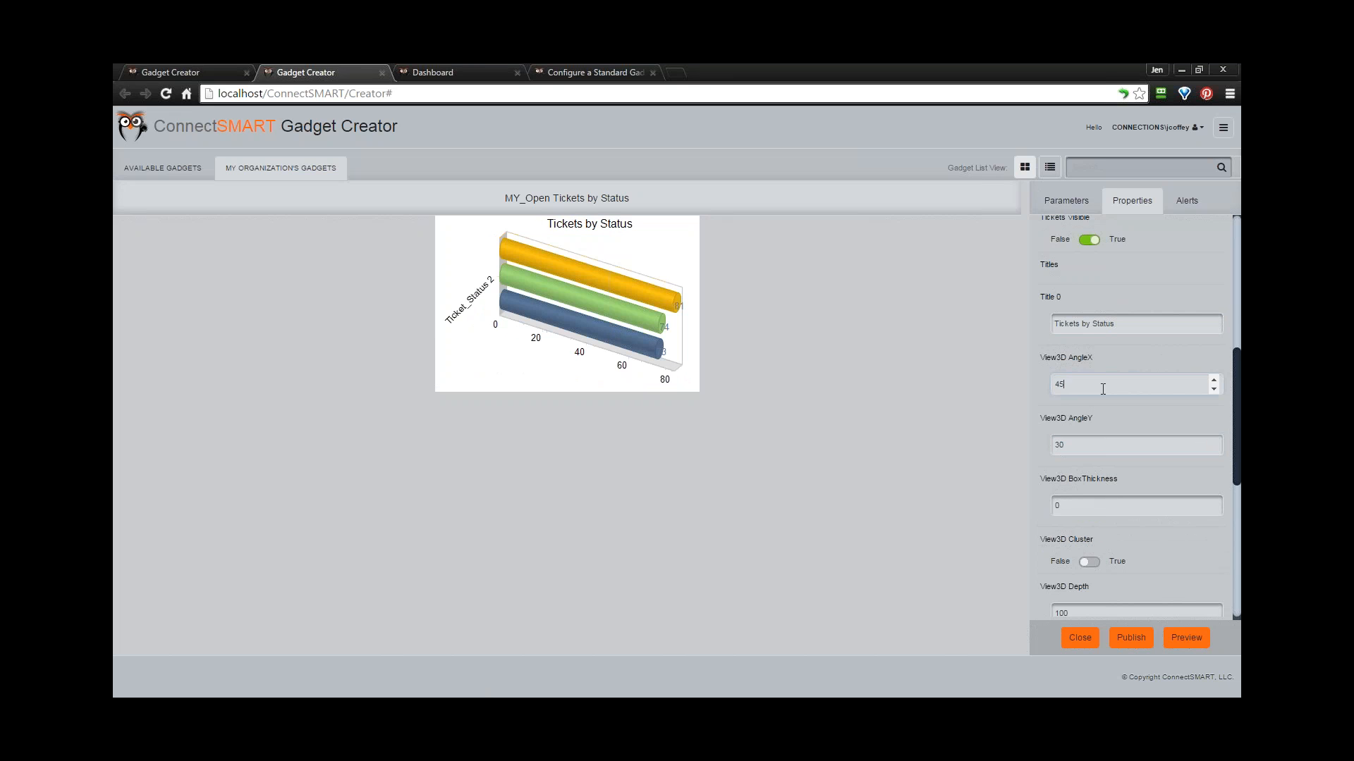
type("30")
key("Tab")
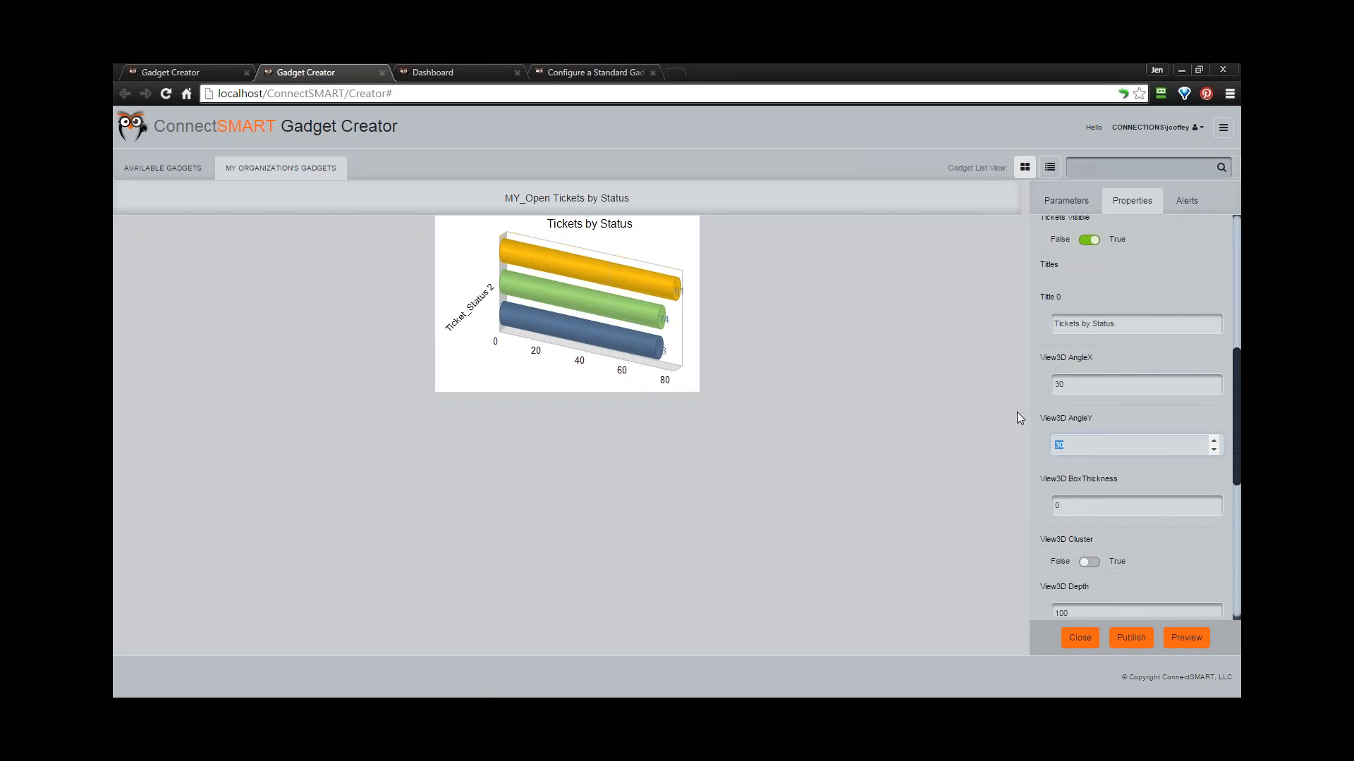
key("shift+Tab")
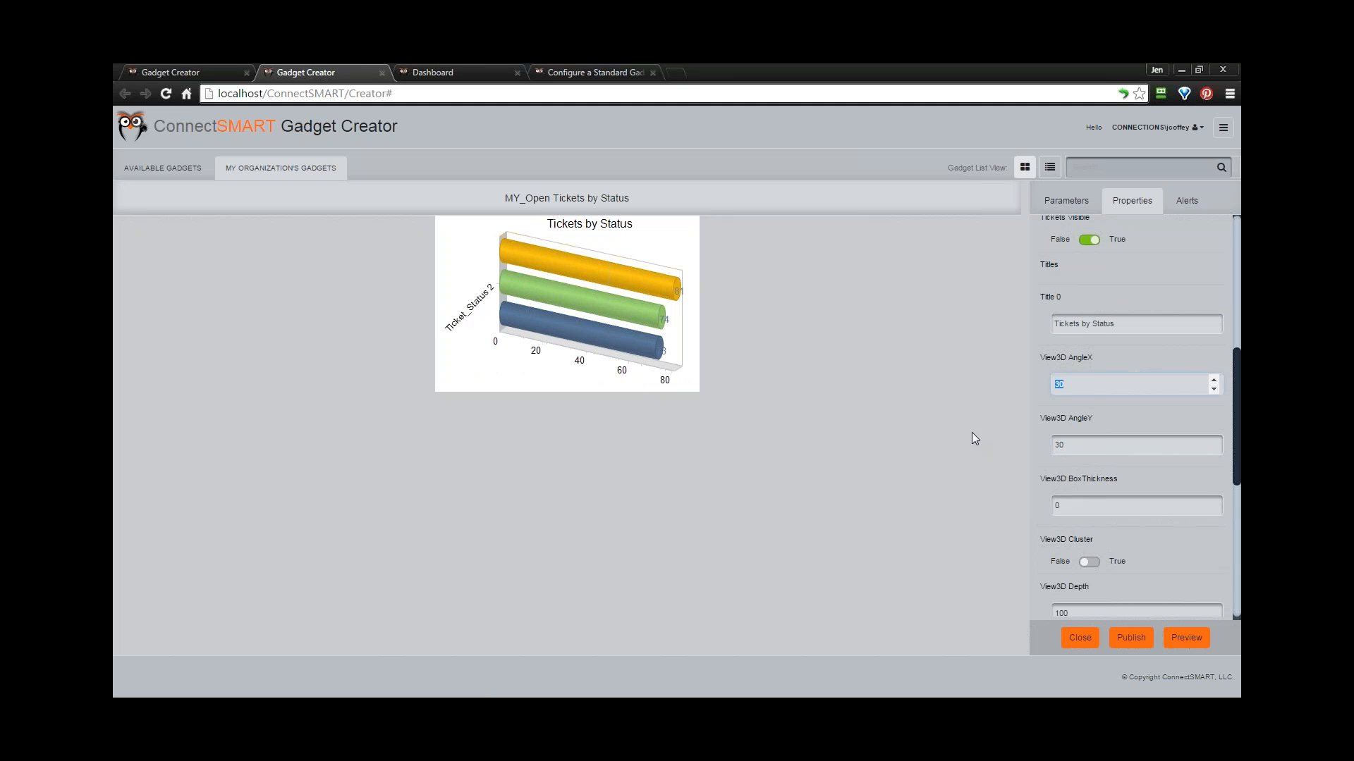
type("5")
key("Tab")
left_click(1122, 380)
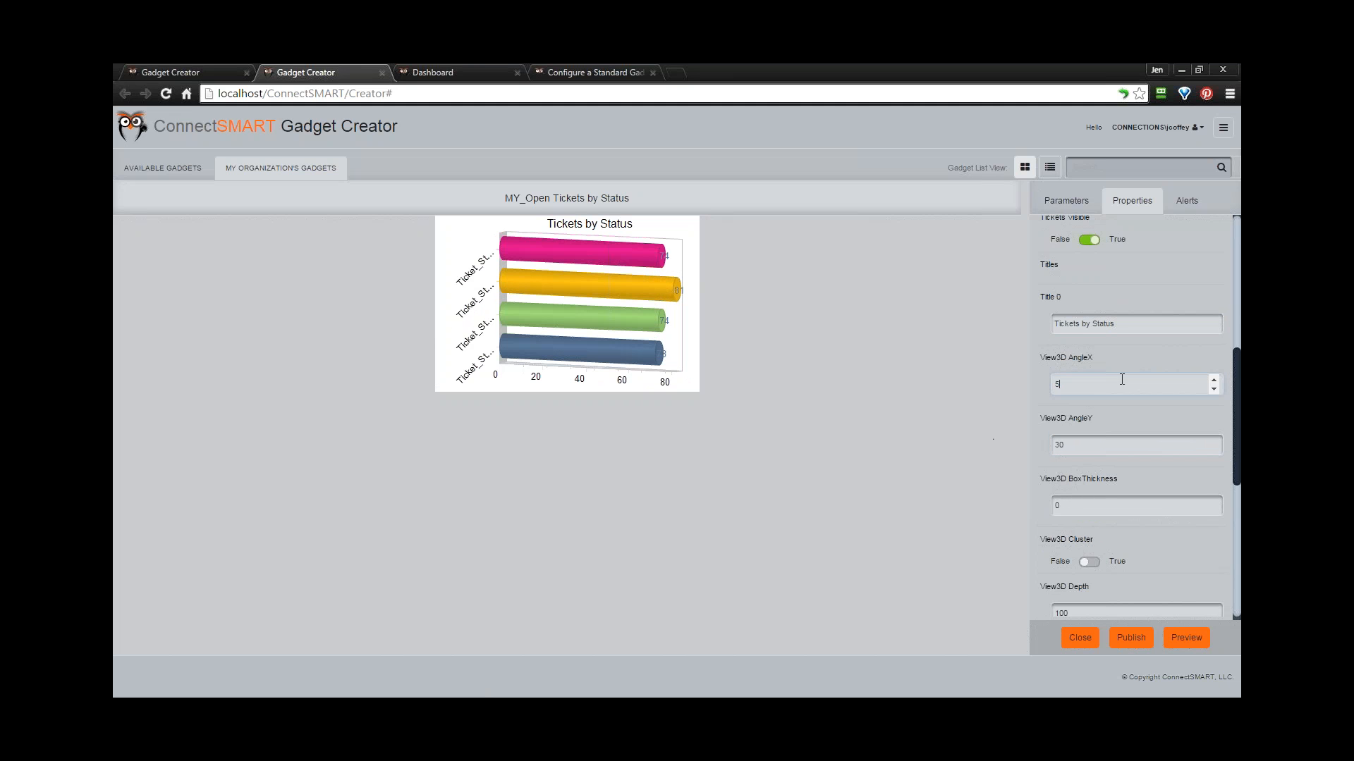
type("30")
key("Tab")
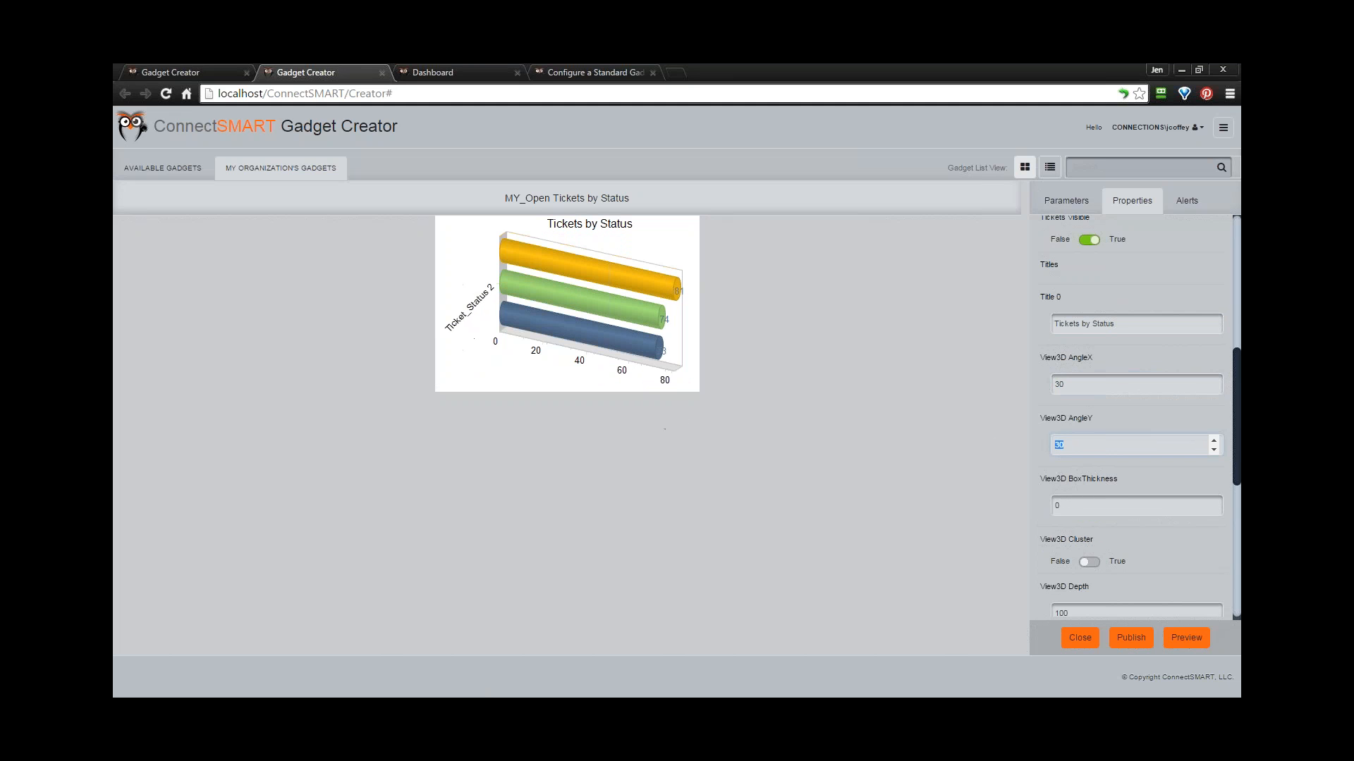
left_click(815, 448)
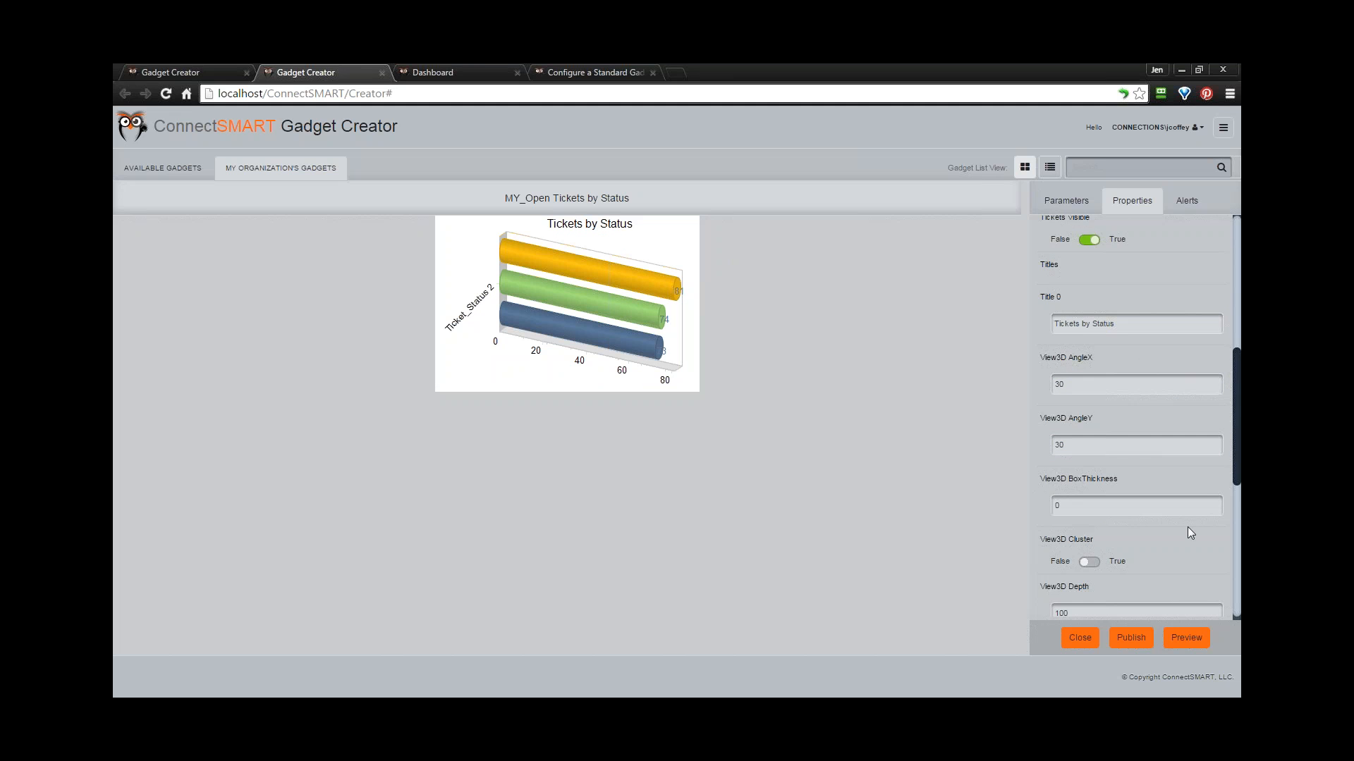
- Toggle View3D Cluster on and then back off
scroll(1190, 533, "down", 3)
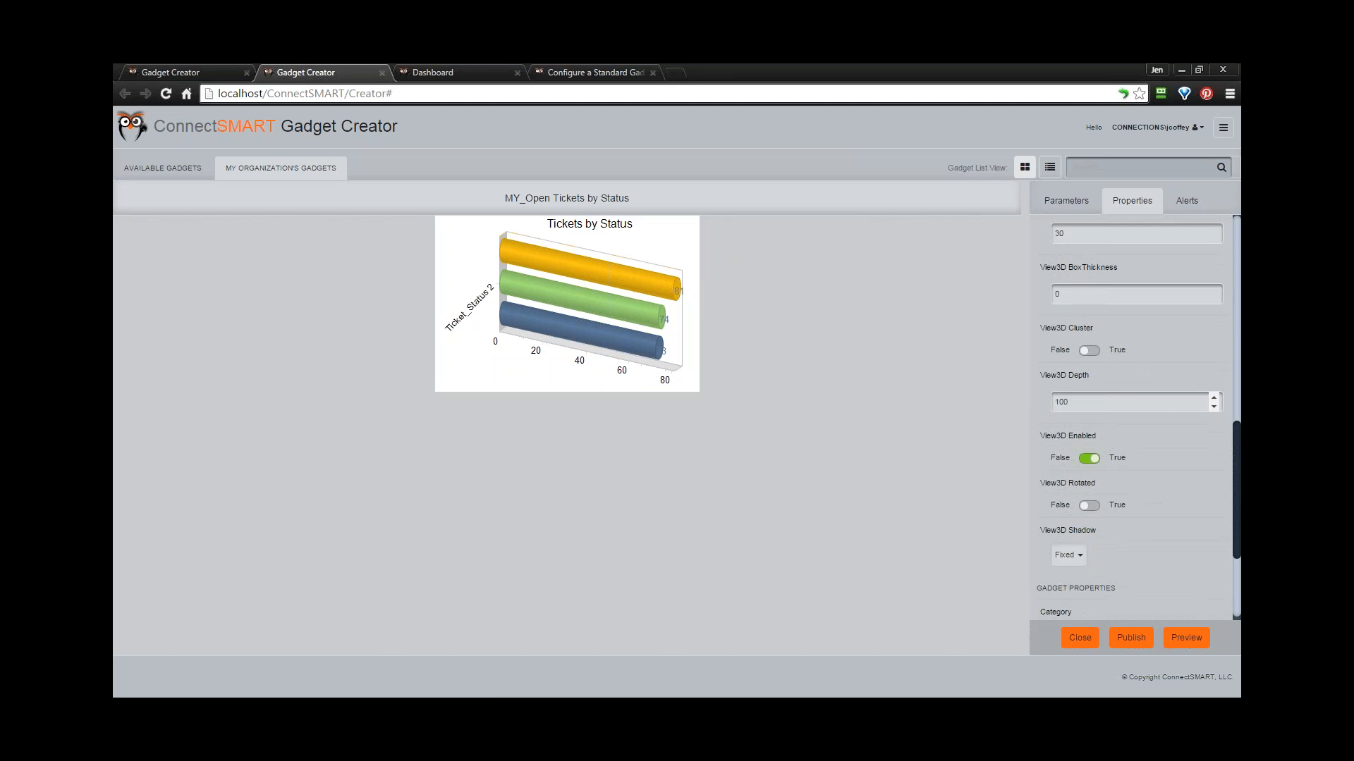
left_click(1088, 351)
left_click(1093, 356)
- Change View3D Depth from 100 to 200
scroll(1139, 425, "down", 1)
double_click(1112, 332)
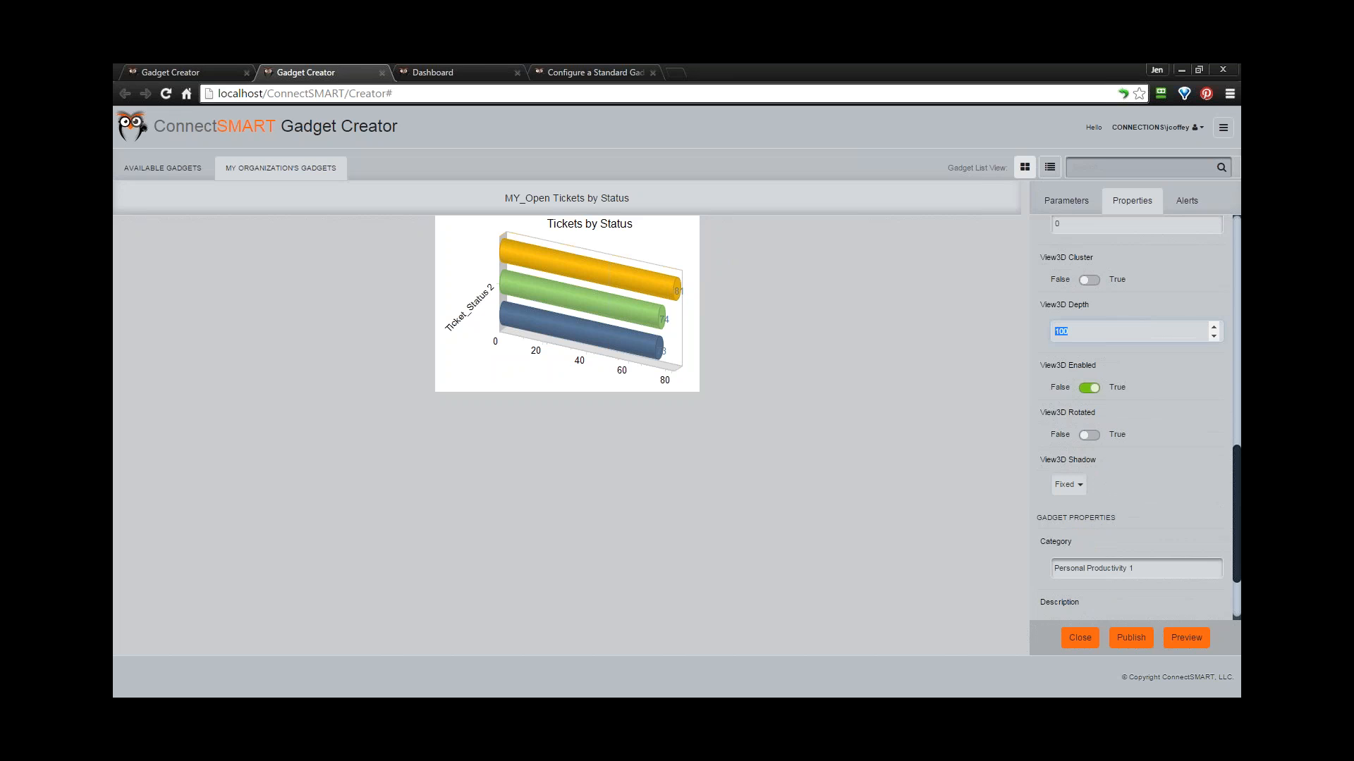
left_click(1214, 337)
key("BackSpace")
key("BackSpace")
type("200")
key("Tab")
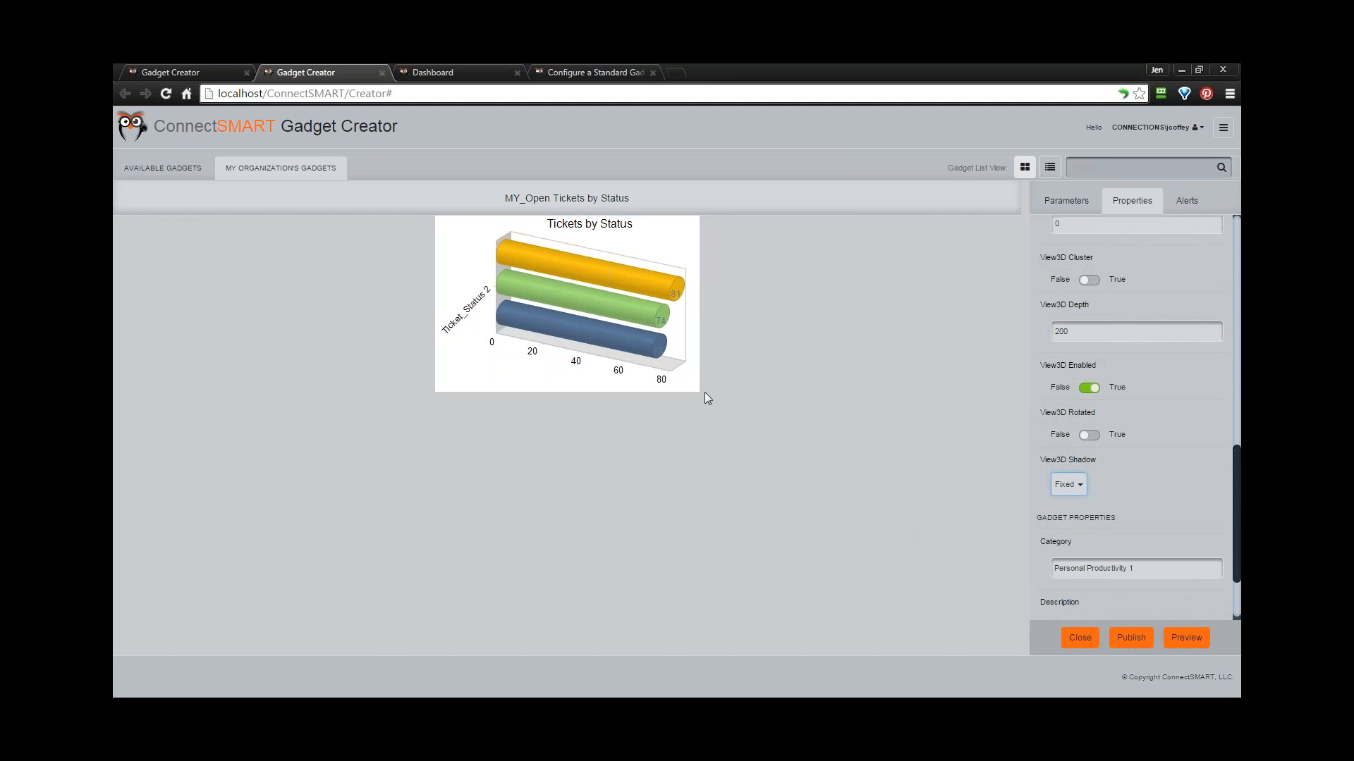
- Try a depth of 15, then return View3D Depth to 200
left_click_drag(1099, 332, 1054, 332)
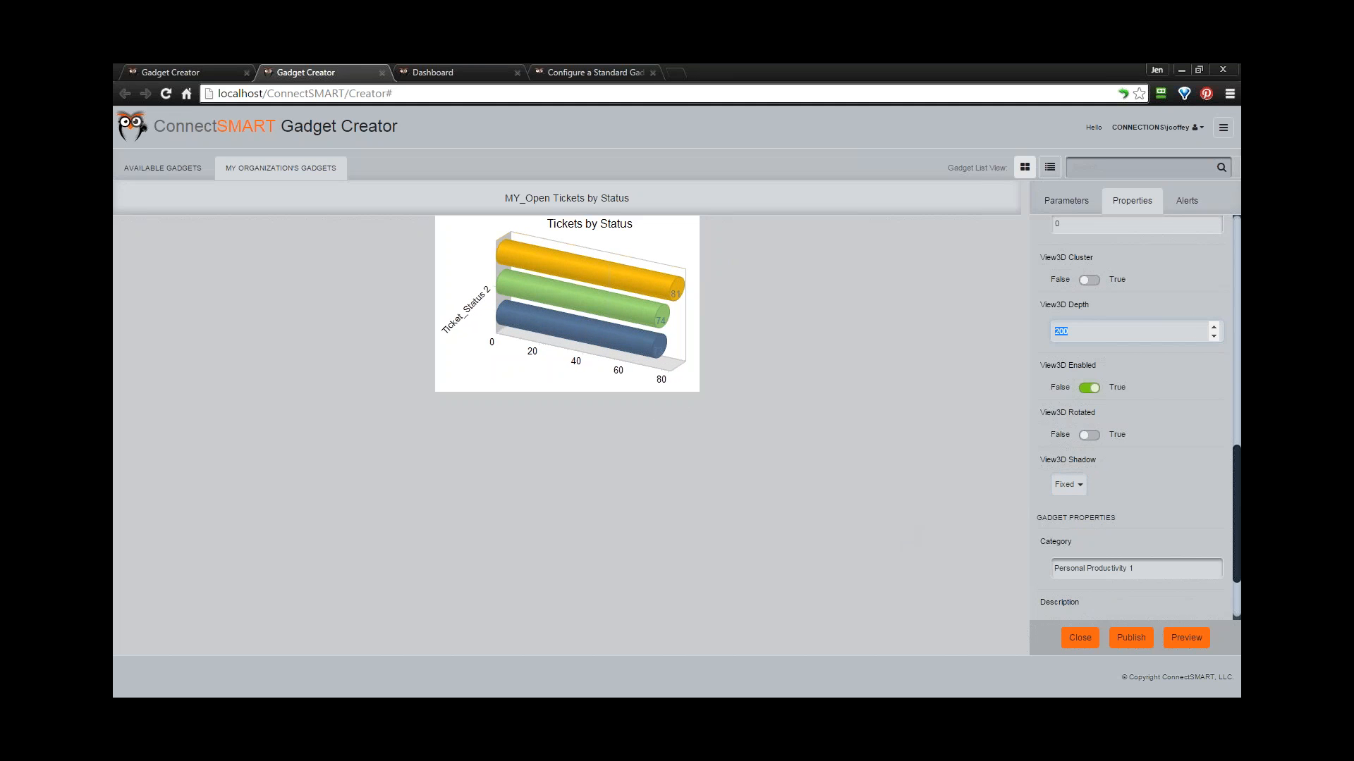
type("15")
key("Tab")
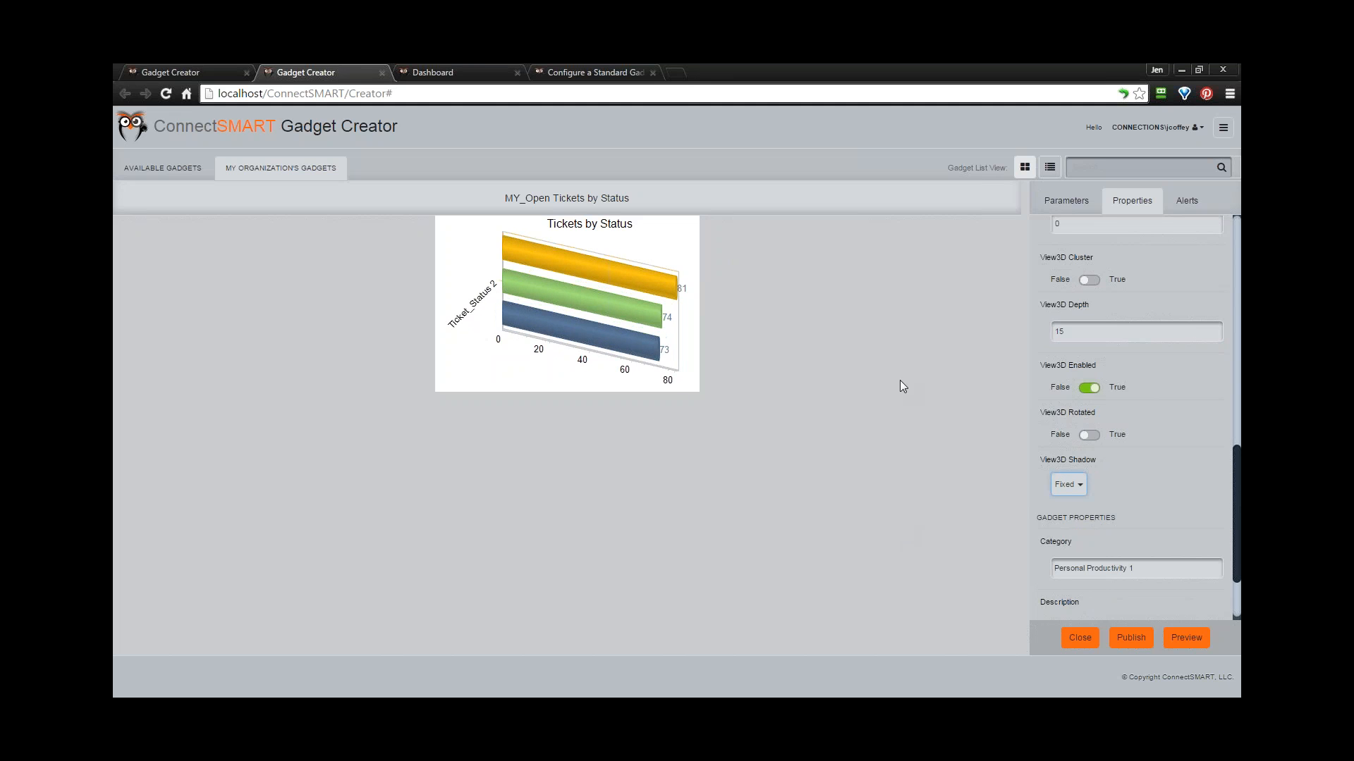
double_click(1059, 331)
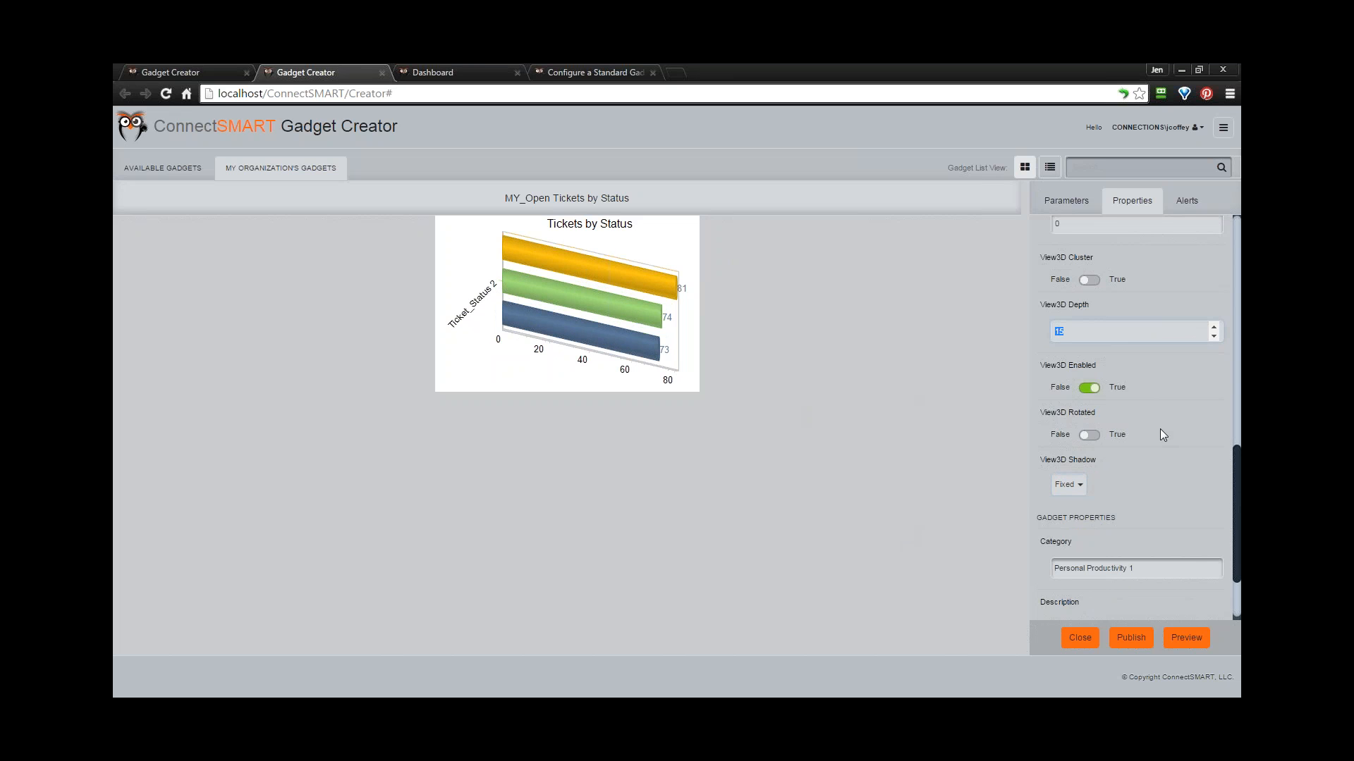
type("200")
key("Tab")
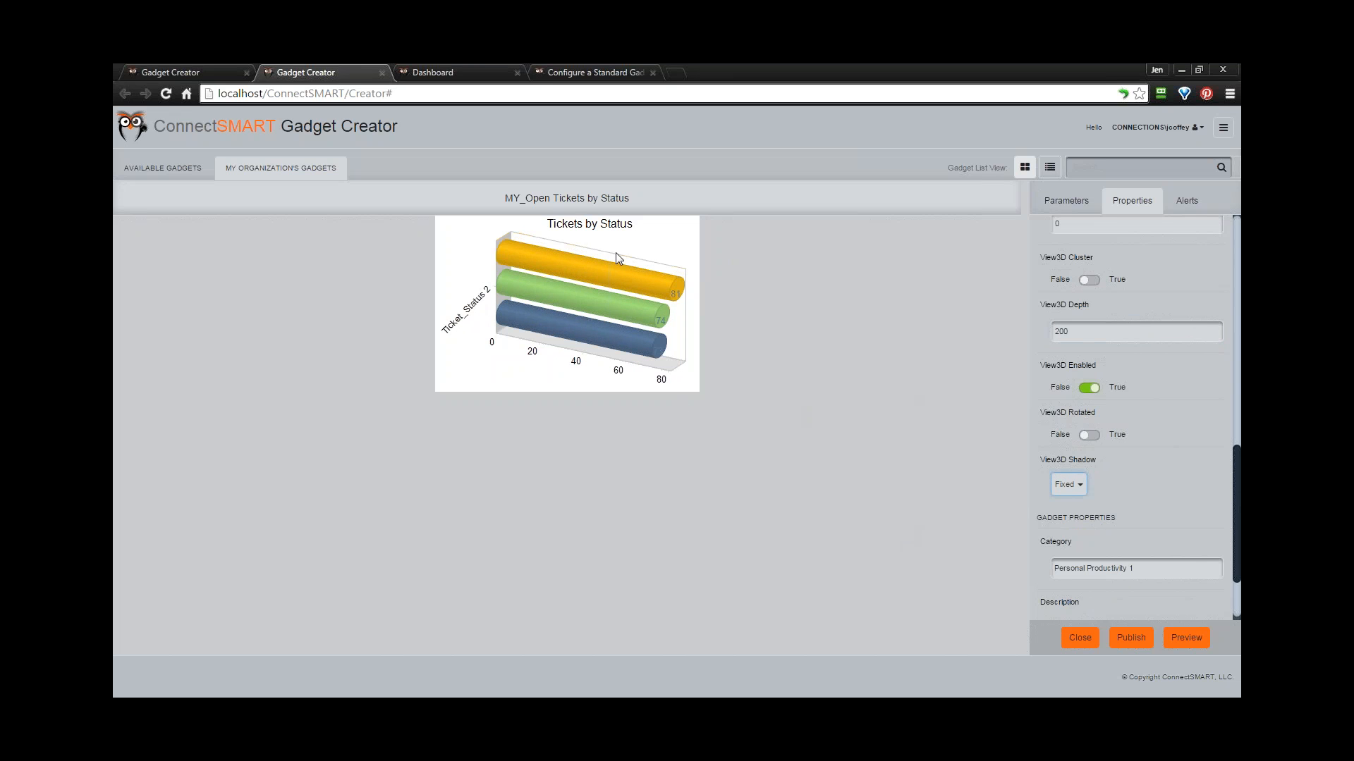
- Toggle View3D Enabled and Rotated off and back to their original states
left_click(1090, 387)
left_click(1090, 388)
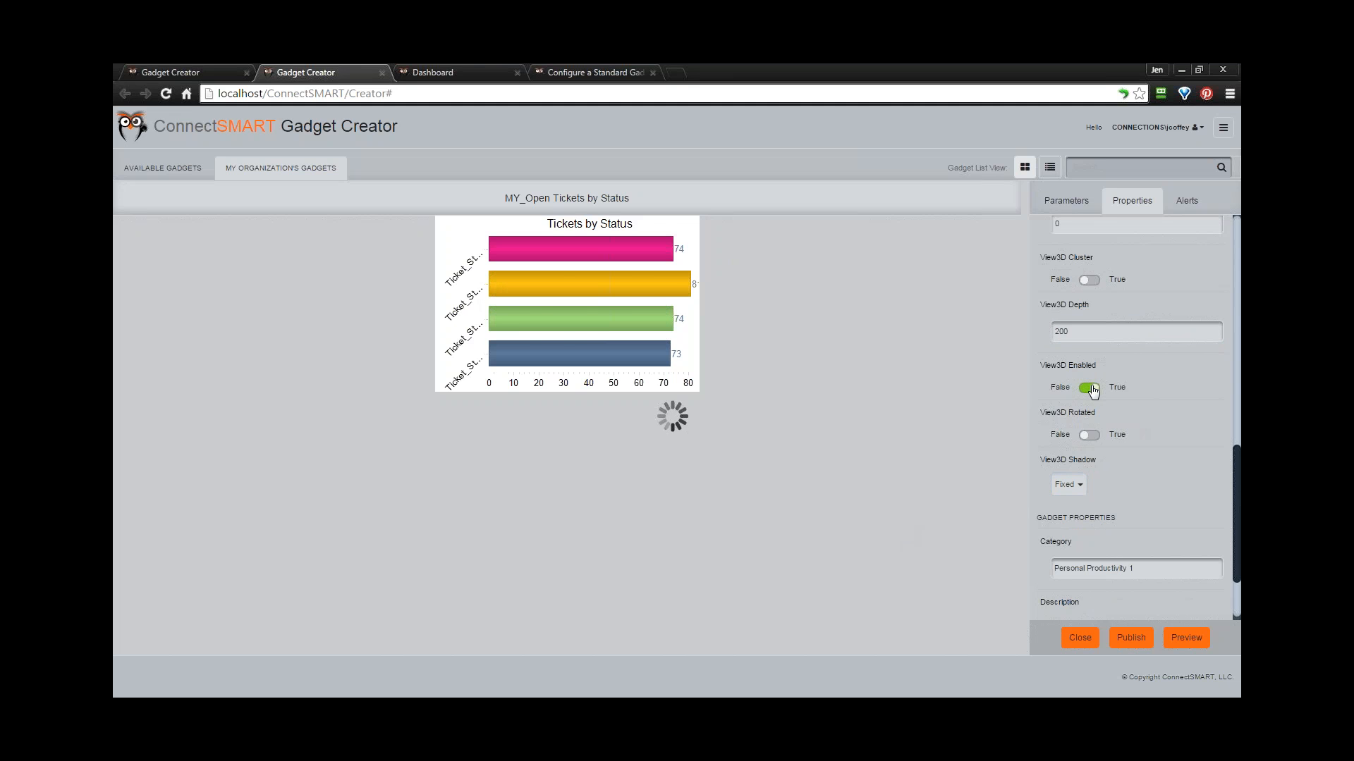
left_click(1089, 435)
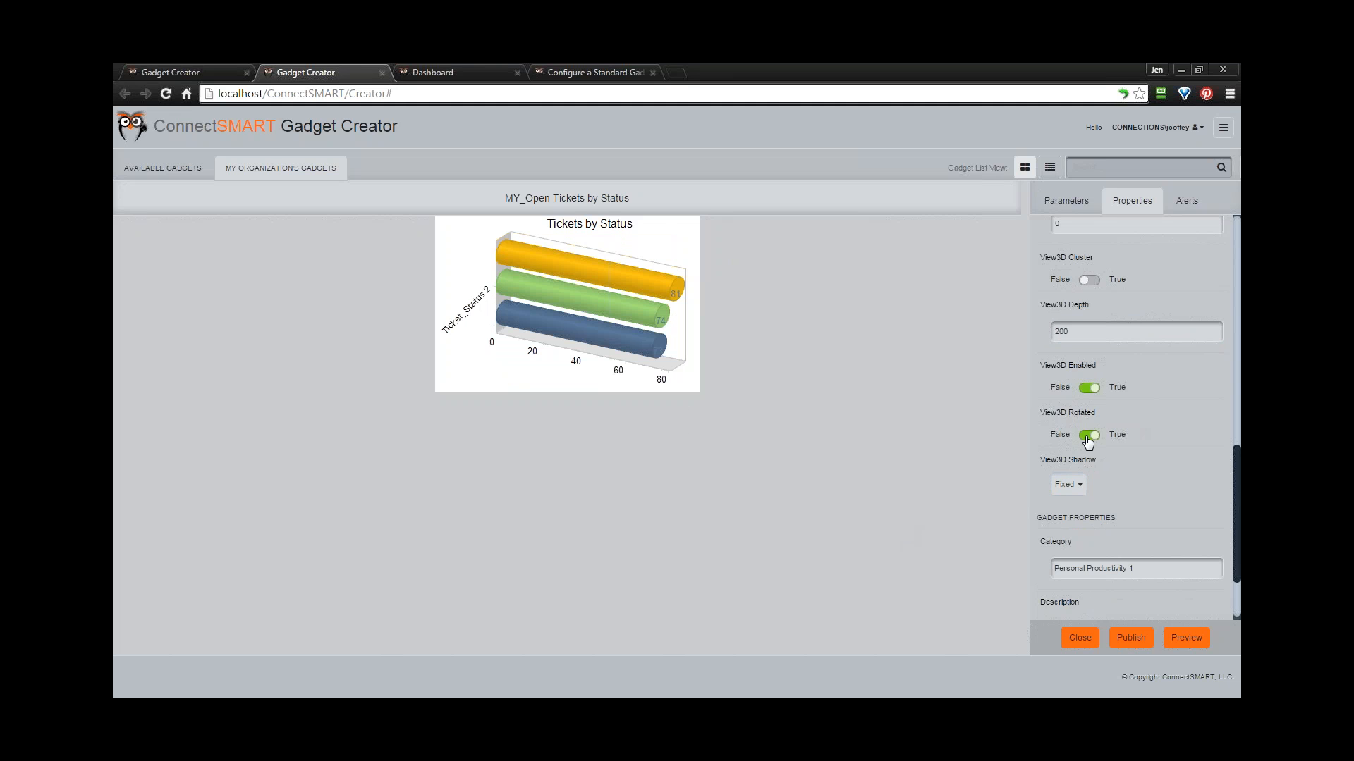
left_click(1088, 436)
- Try the None and Realistic shadow styles, leaving View3D Shadow on Fixed
left_click(1071, 485)
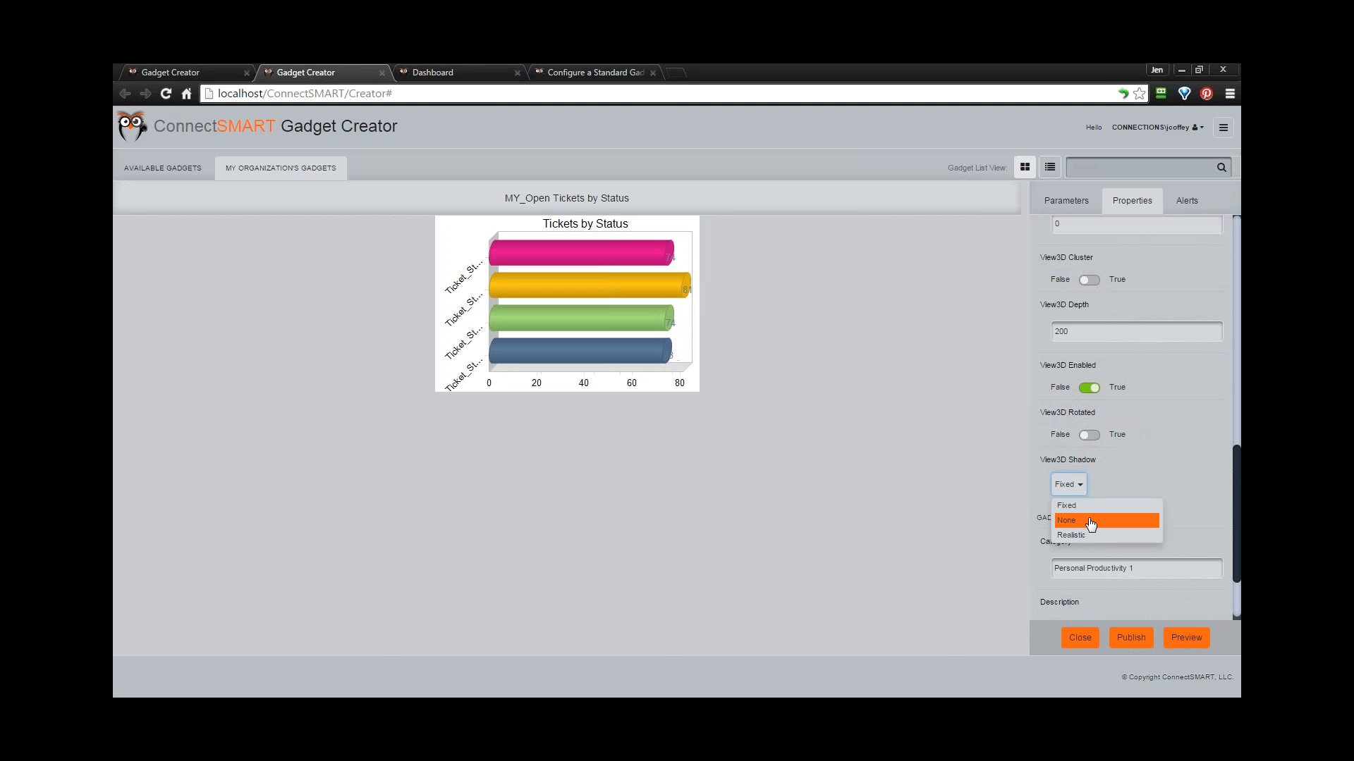
left_click(1090, 522)
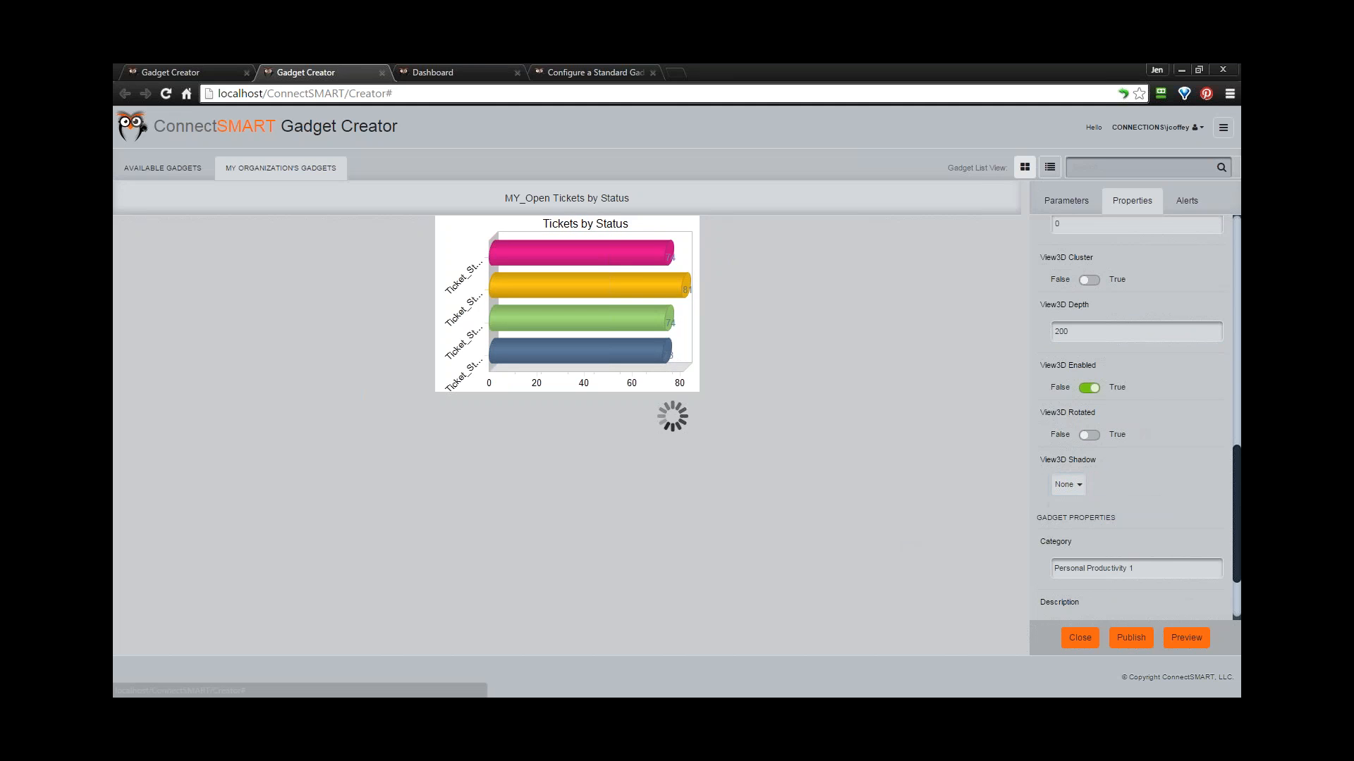
left_click(1074, 492)
left_click(1073, 528)
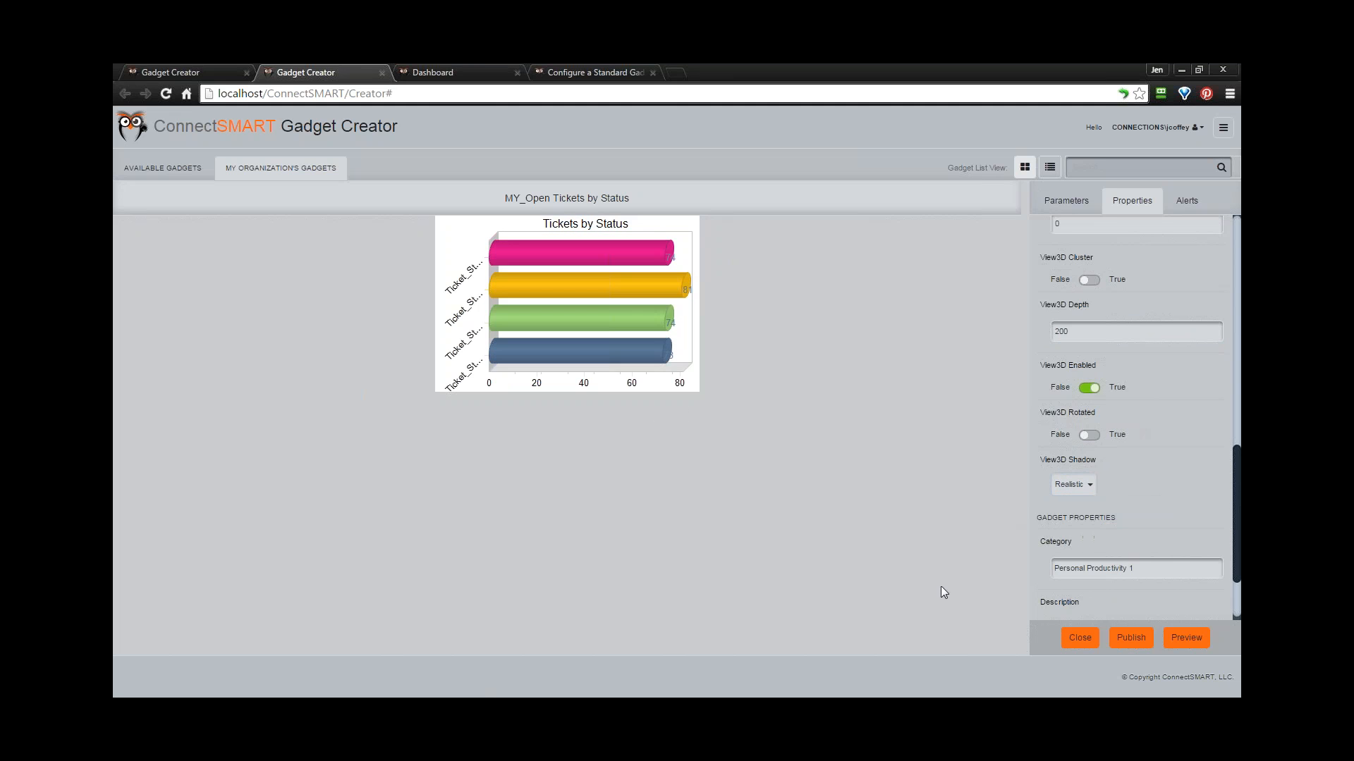
left_click(1070, 487)
left_click(1097, 506)
- Check the gadget's Category value and publish the Tickets by Status gadget
scroll(1199, 510, "down", 2)
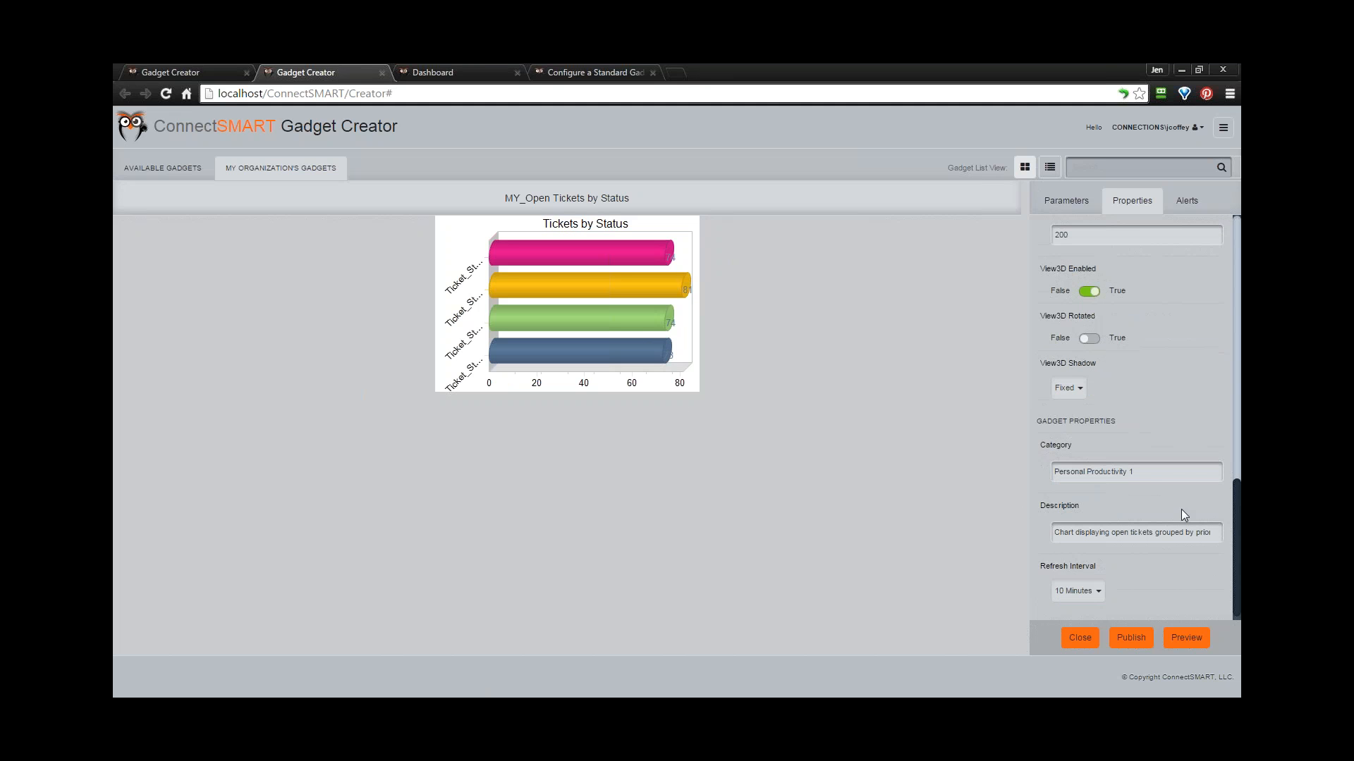
left_click(1149, 479)
left_click(1121, 639)
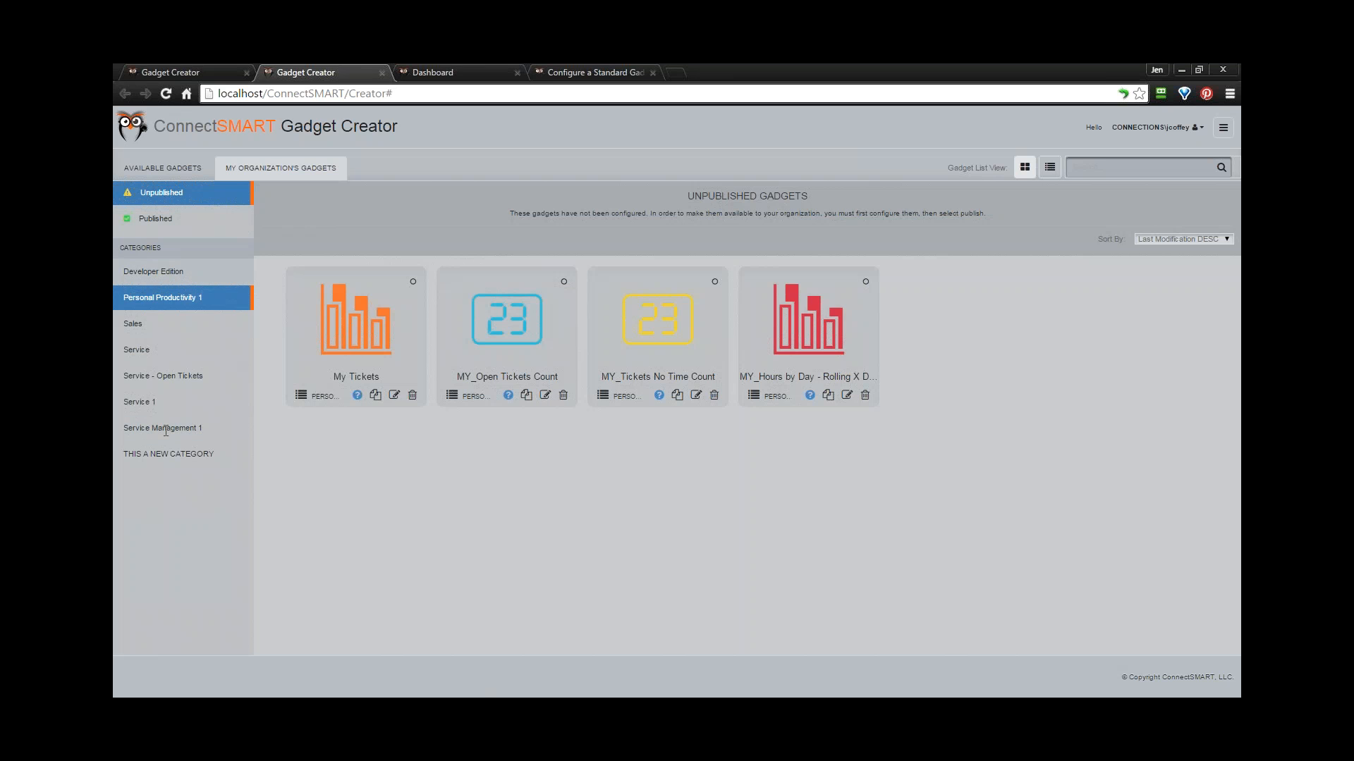
- Show the gadgets in the THIS A NEW CATEGORY category
left_click(168, 454)
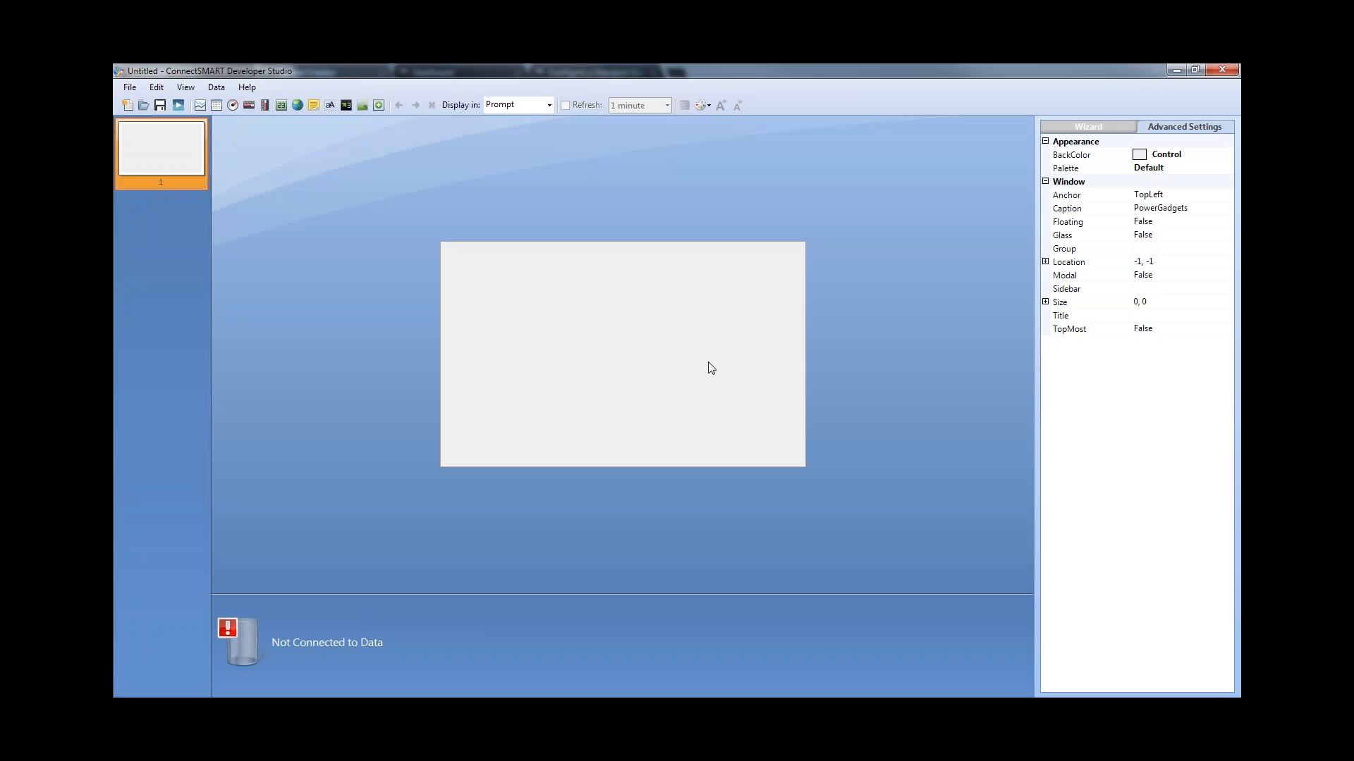
- Open MY_Calendar Items Not Acknowledged.pgf from the Personal Productivity 1 folder
left_click(144, 105)
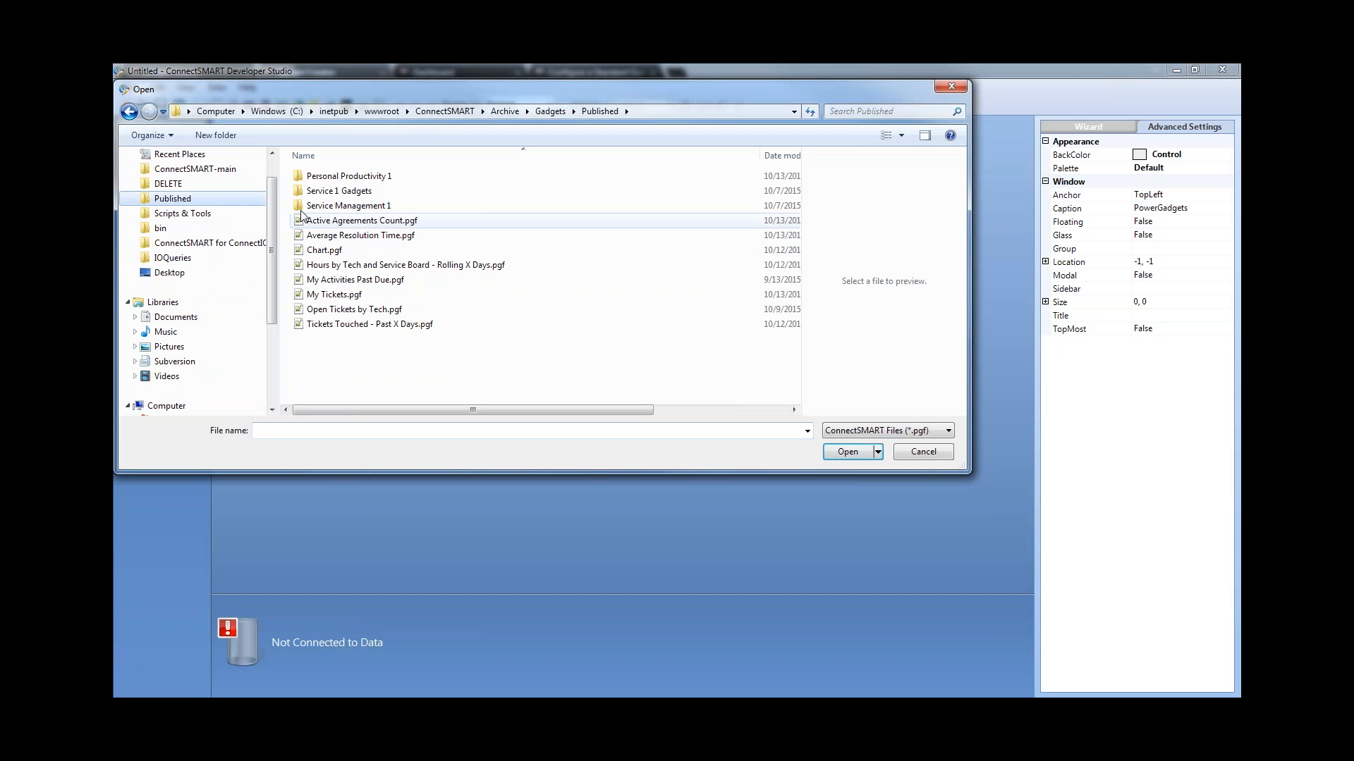
double_click(345, 176)
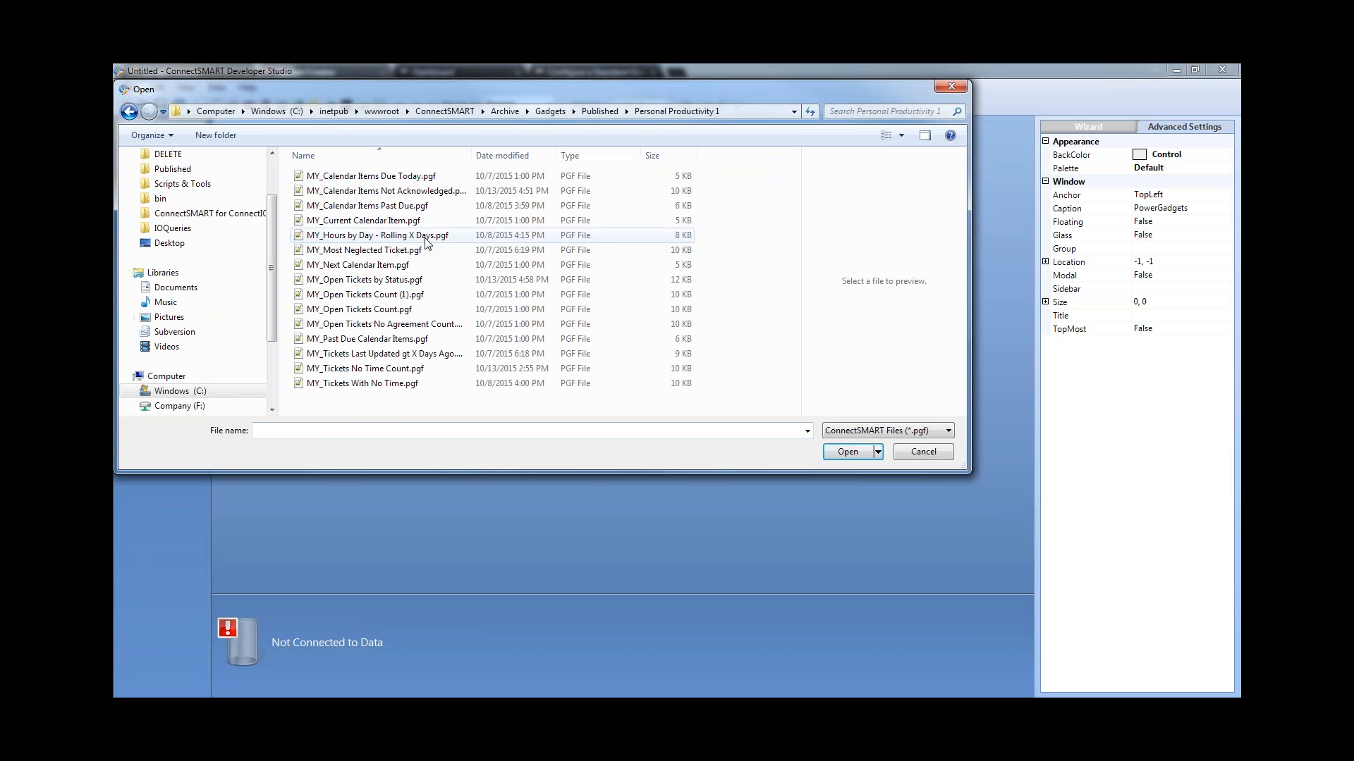
left_click(388, 235)
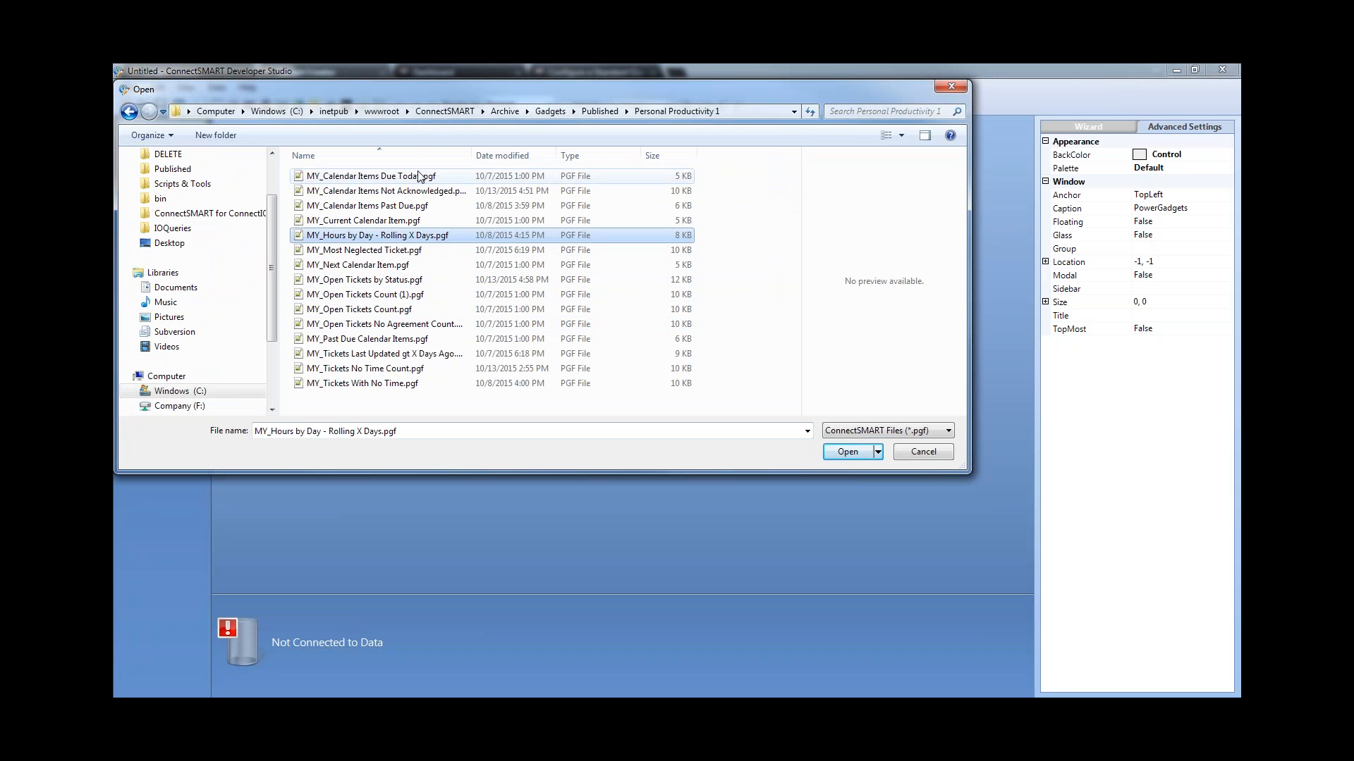
left_click(388, 282)
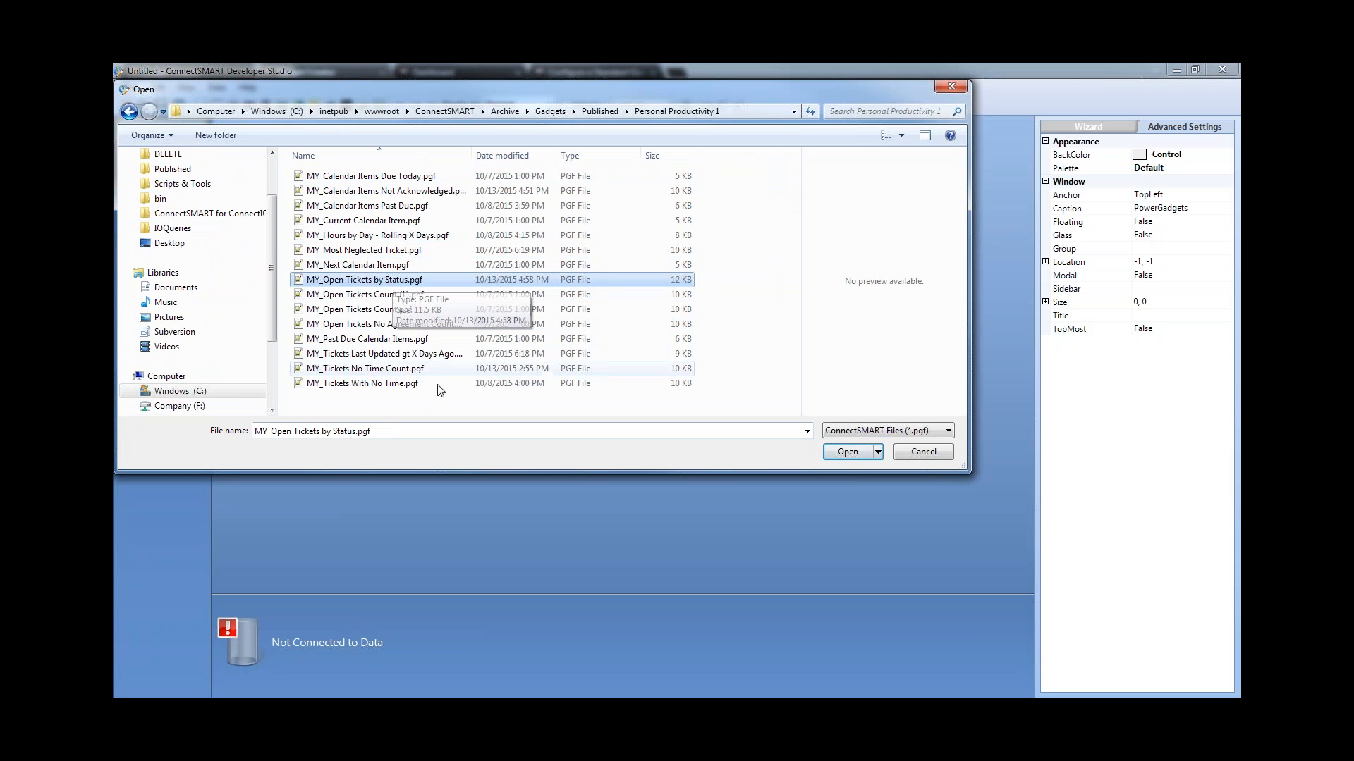
left_click(412, 248)
left_click(387, 282)
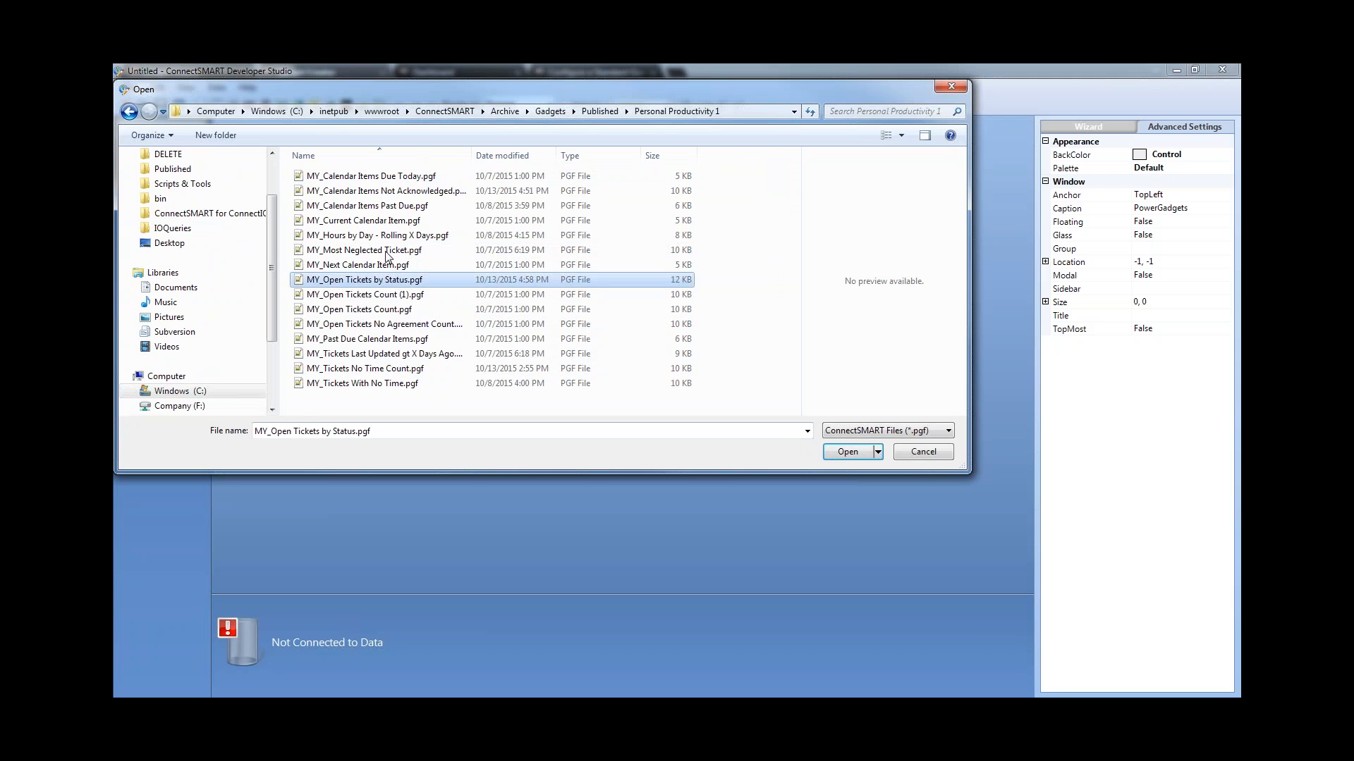
left_click(392, 192)
double_click(392, 192)
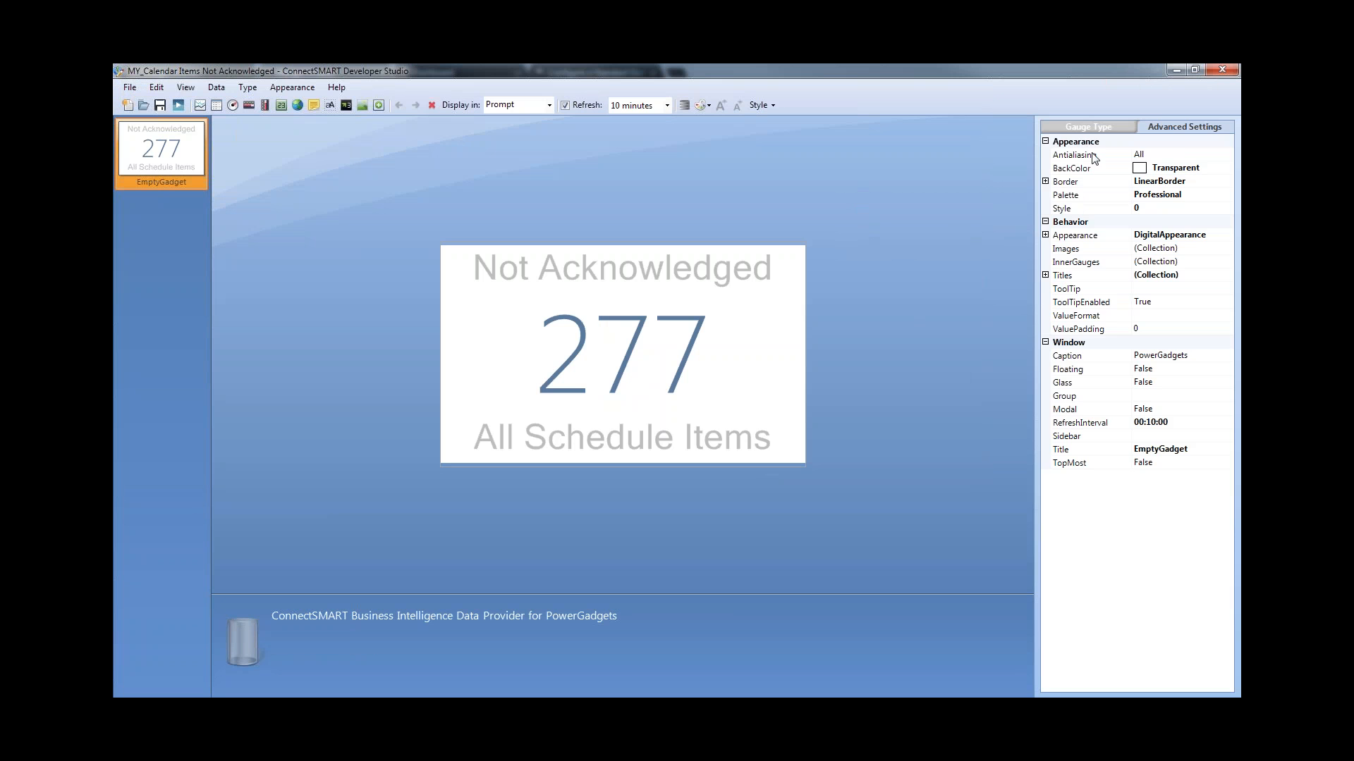
- View the gauge types, then run the gadget in an enlarged preview window and close it
left_click(1087, 127)
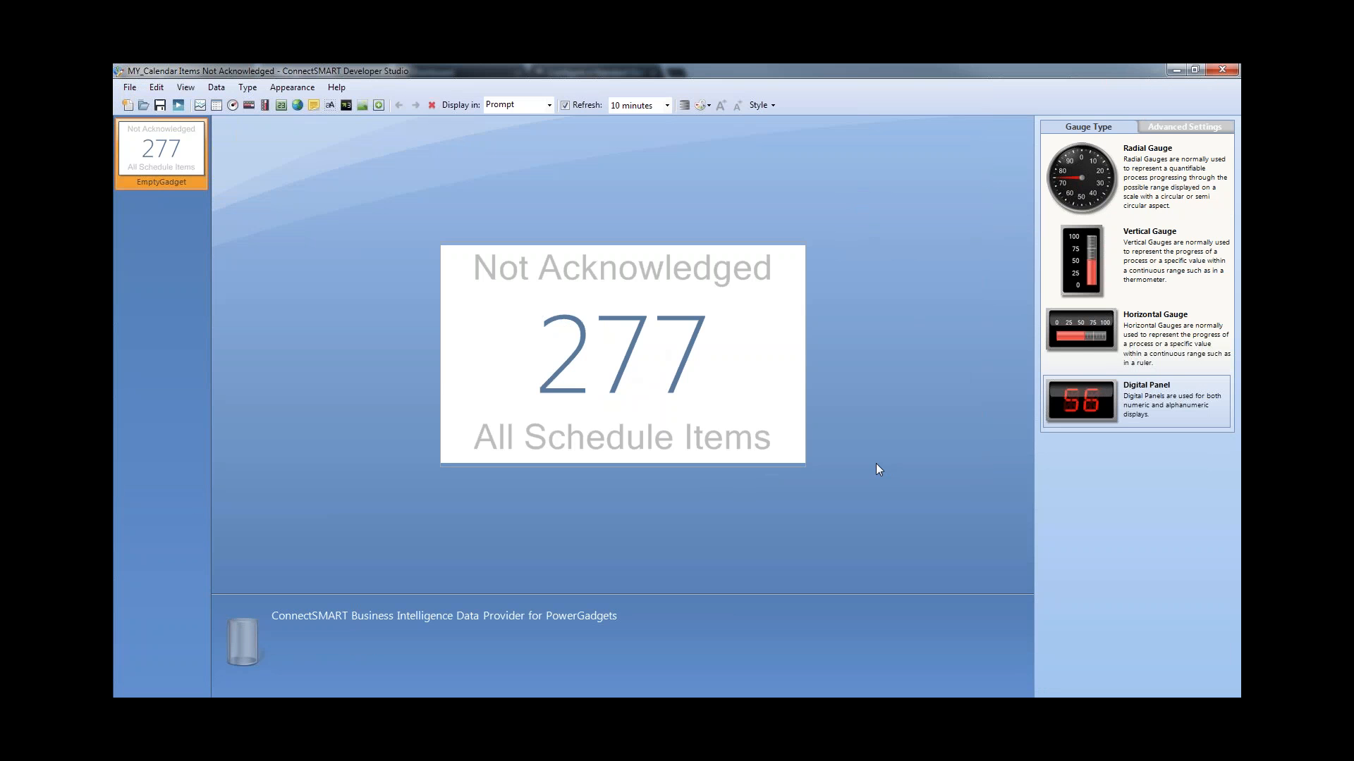
left_click(179, 106)
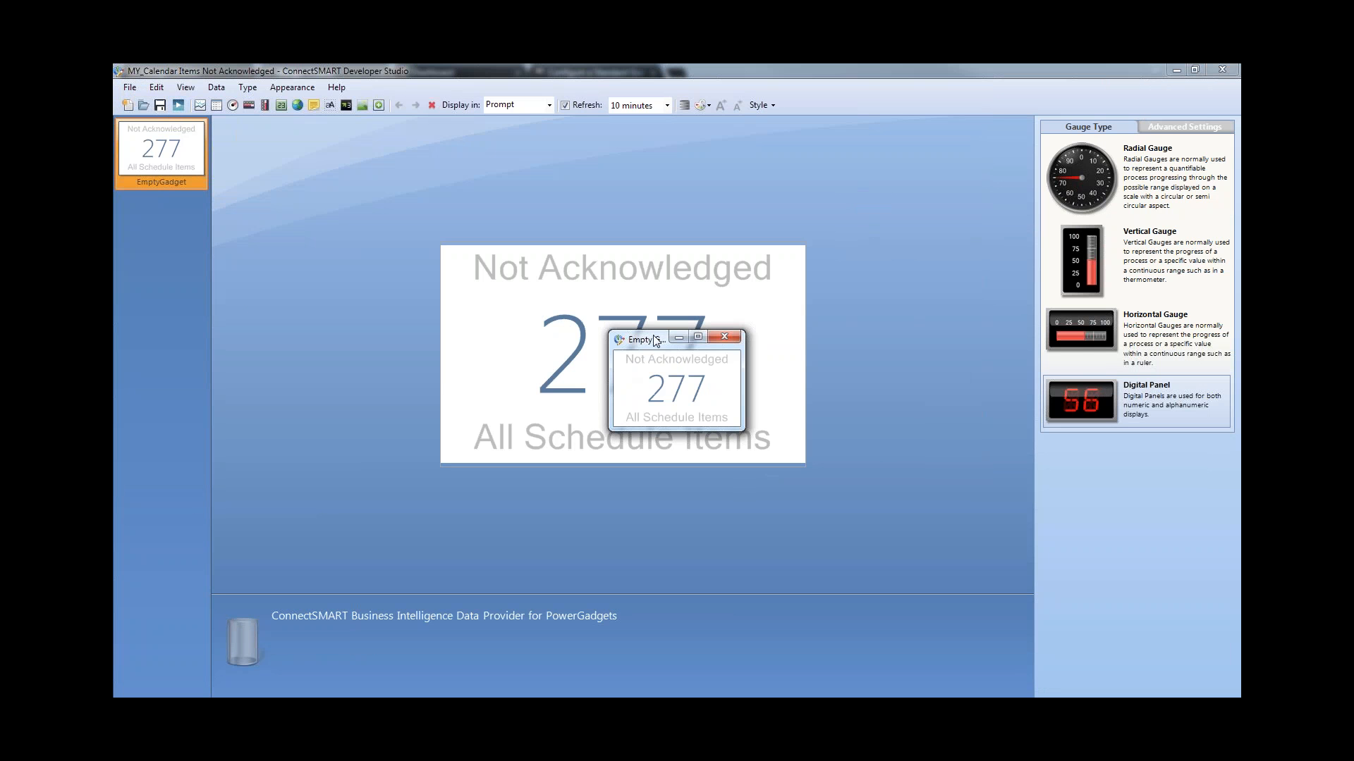
left_click_drag(638, 331, 633, 189)
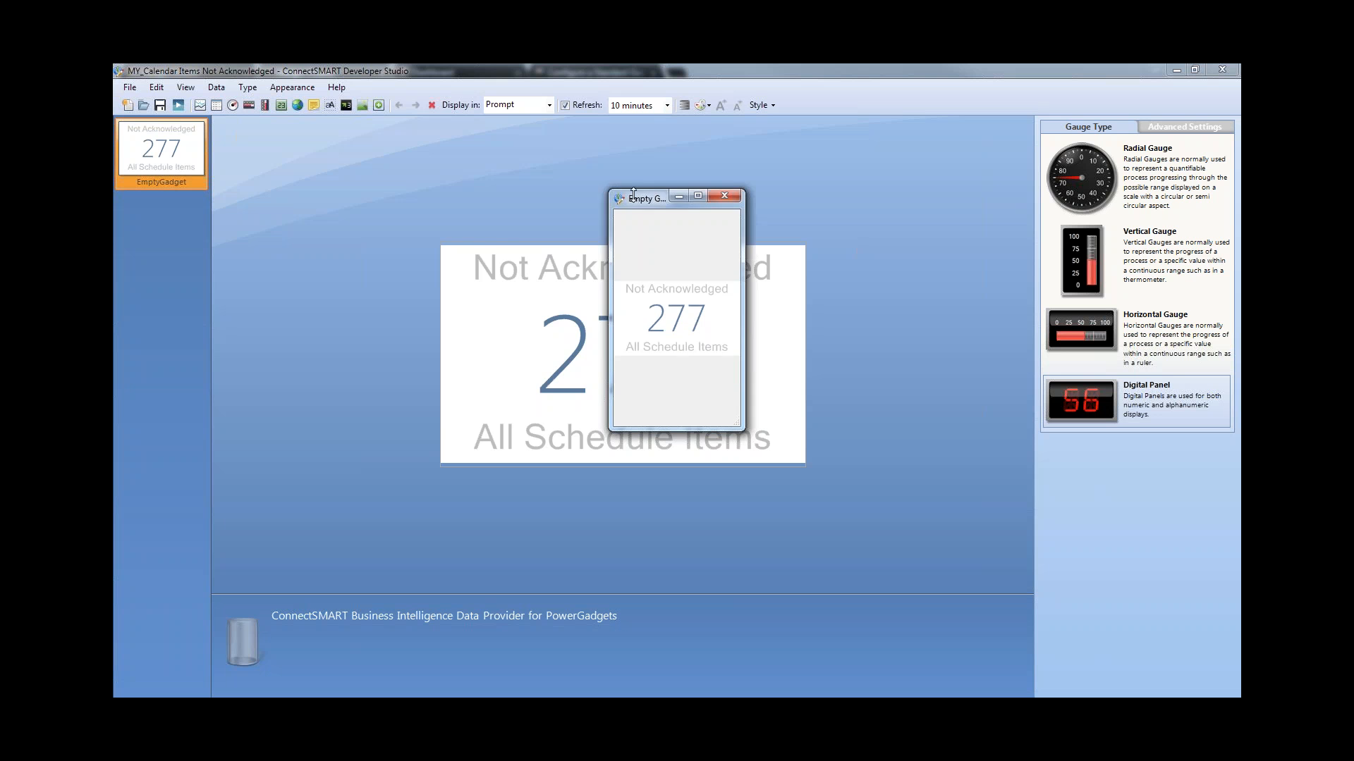
left_click_drag(608, 280, 231, 278)
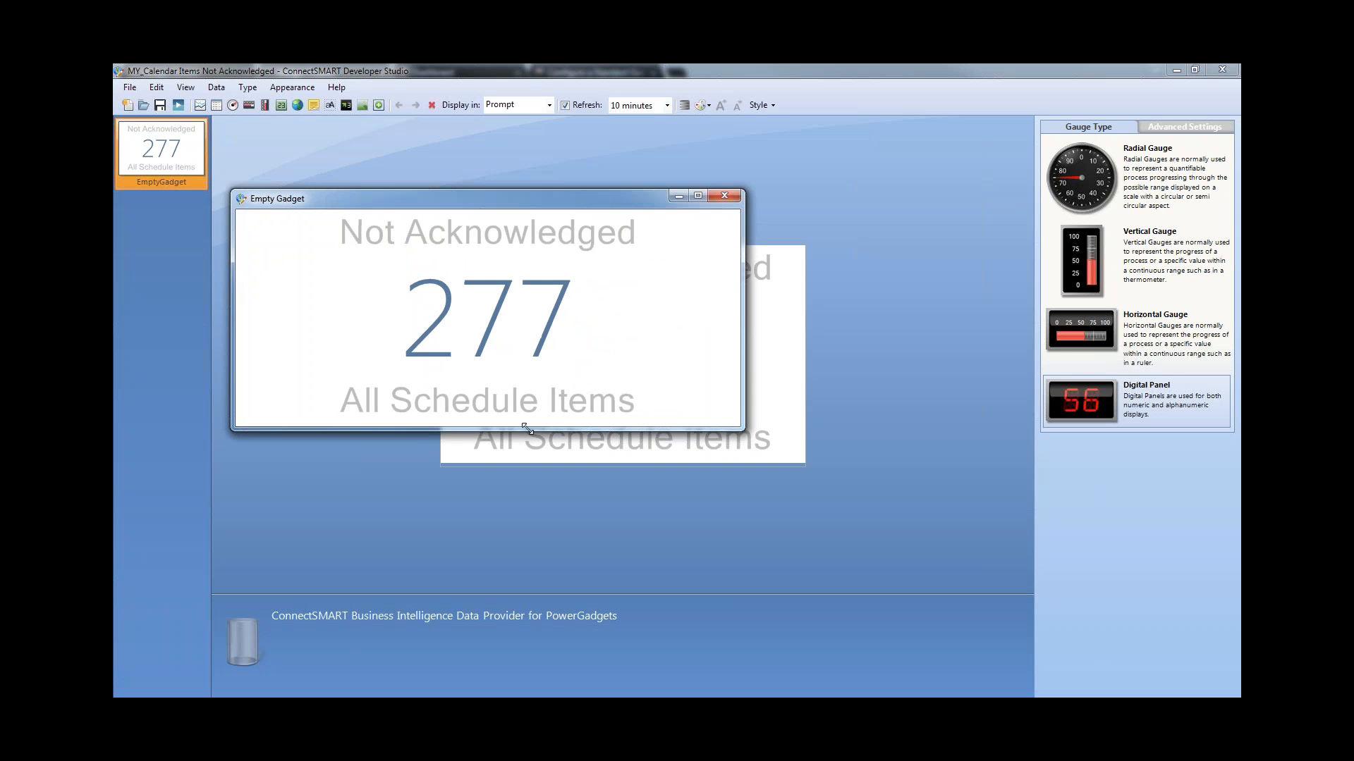
left_click_drag(527, 429, 744, 640)
left_click_drag(541, 204, 574, 169)
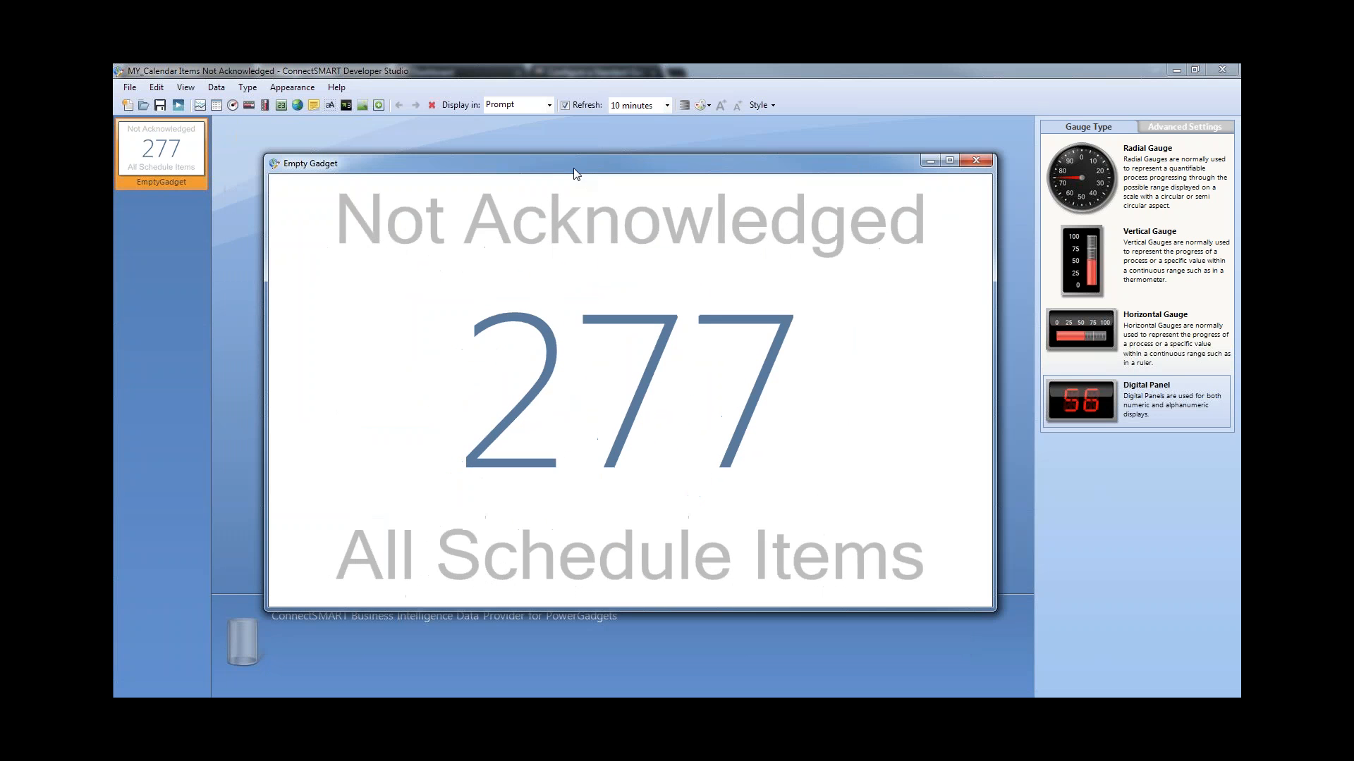
left_click(976, 160)
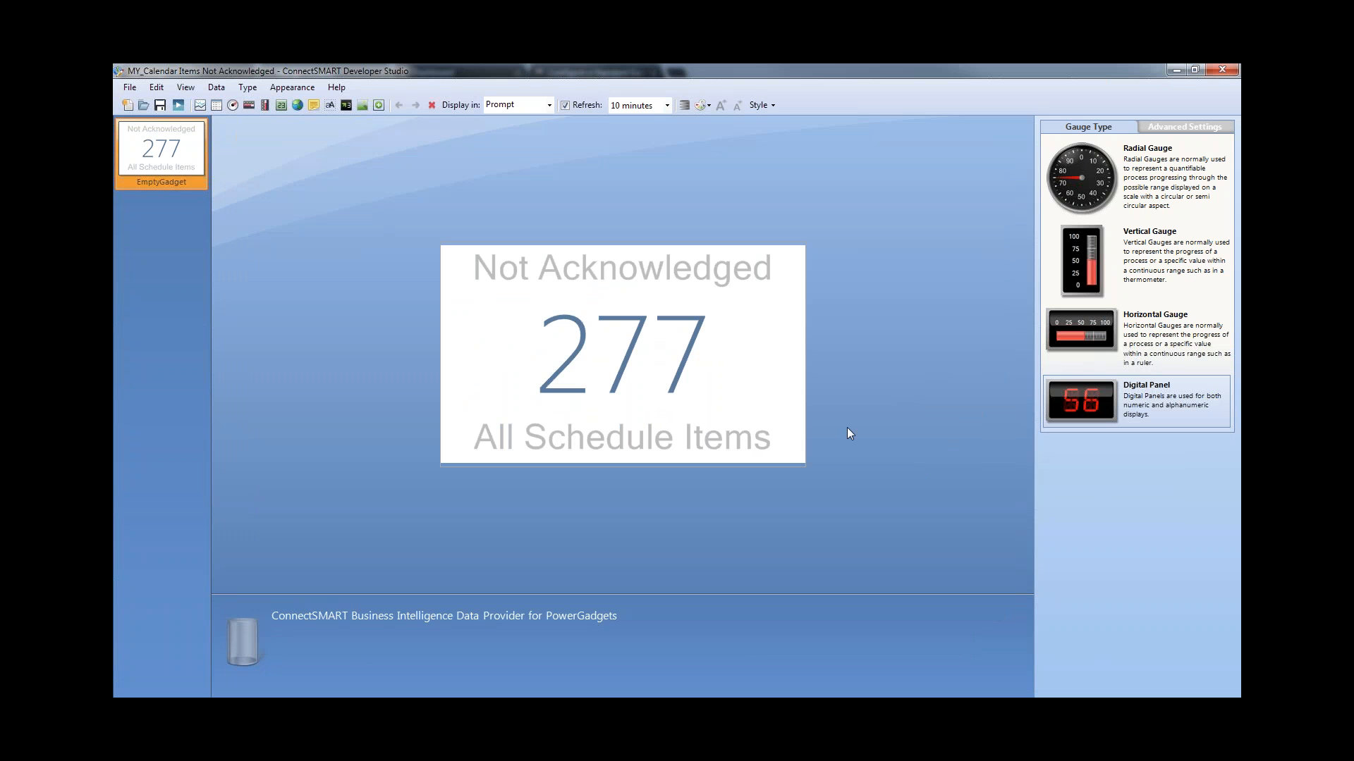
- Try the horizontal and vertical gauge types, then make the gadget a radial gauge
left_click(1090, 316)
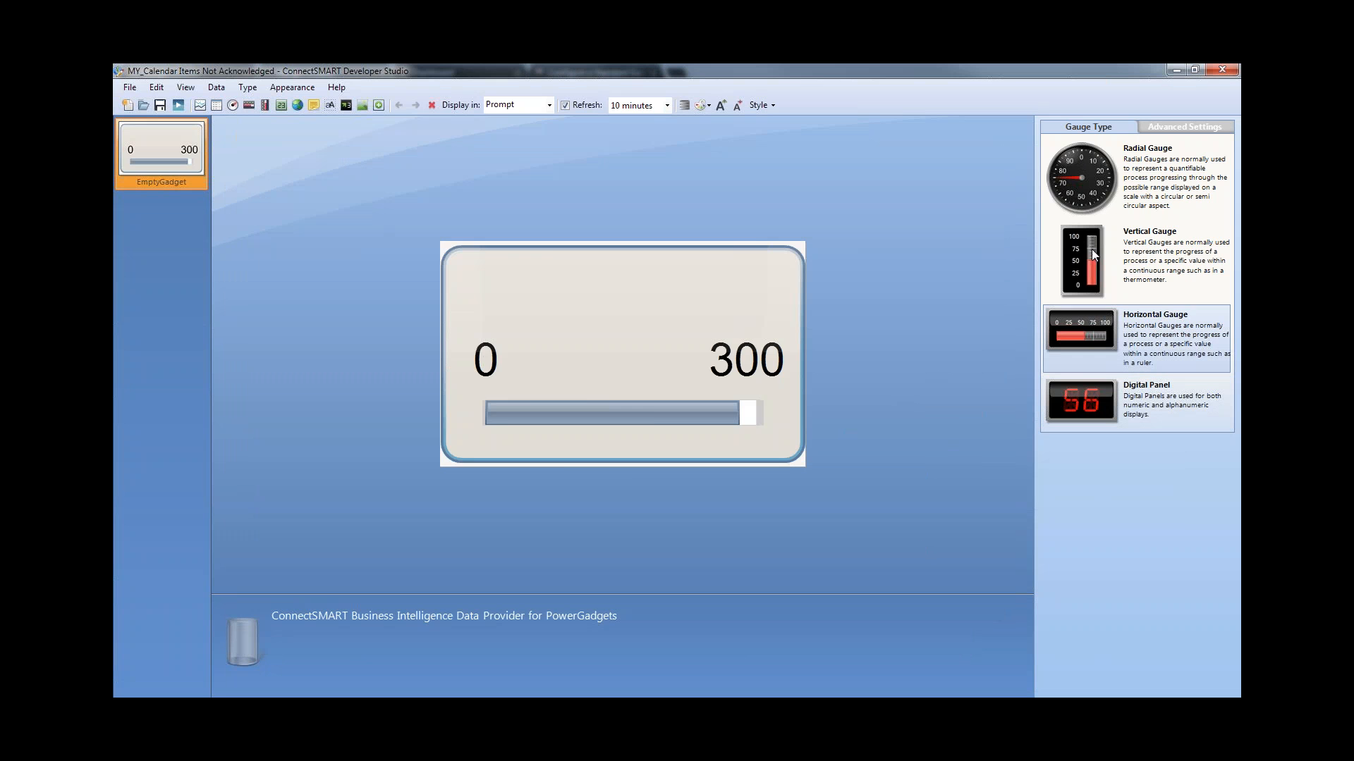
left_click(1091, 248)
left_click(1073, 311)
left_click(1080, 260)
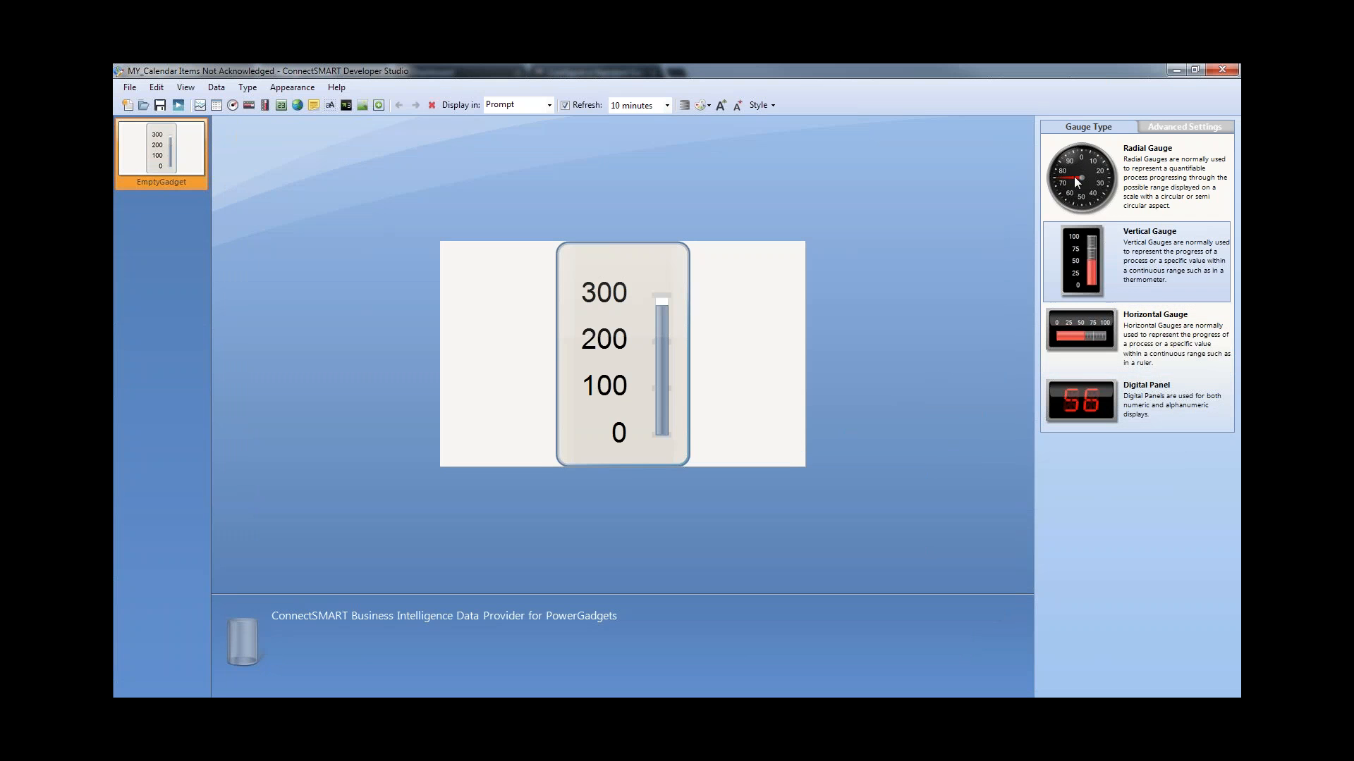
left_click(1073, 176)
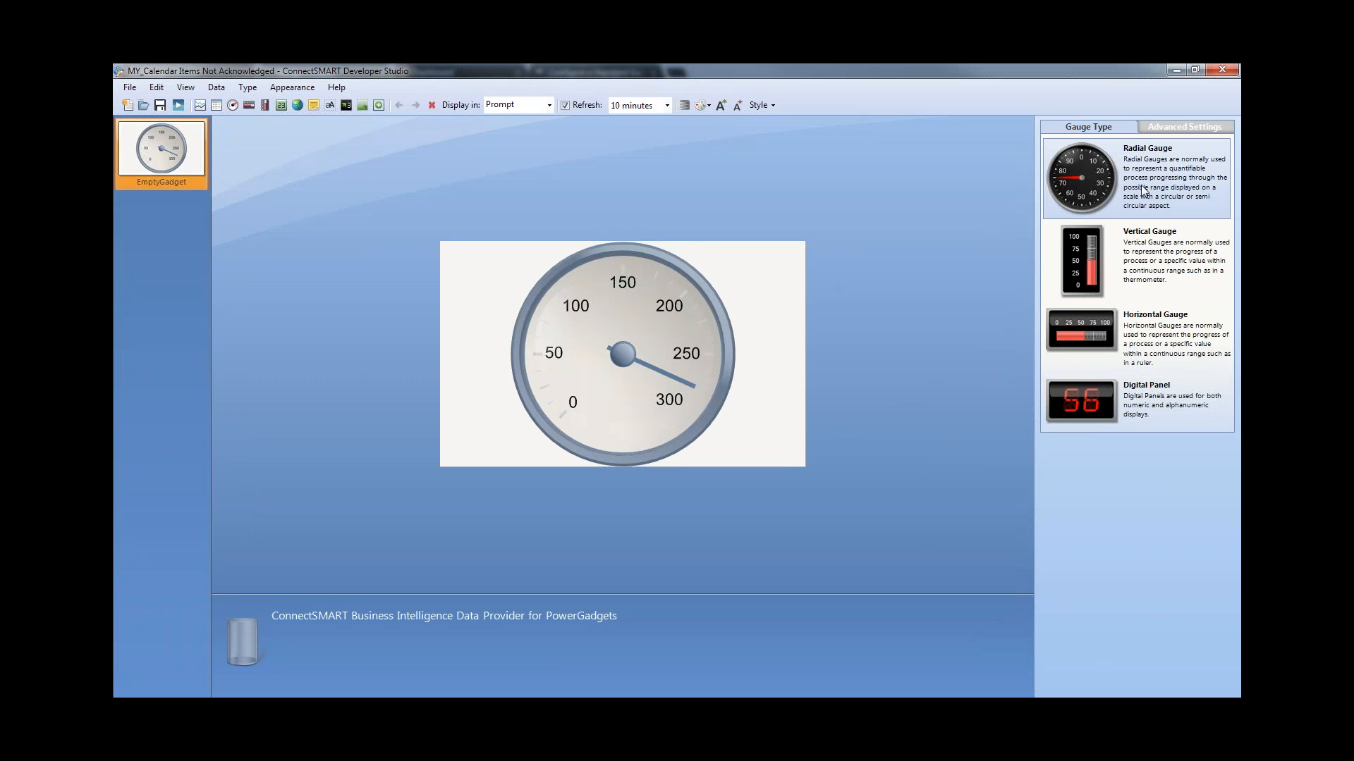
- Preview the radial gauge, then bring up its Advanced Settings
left_click(176, 108)
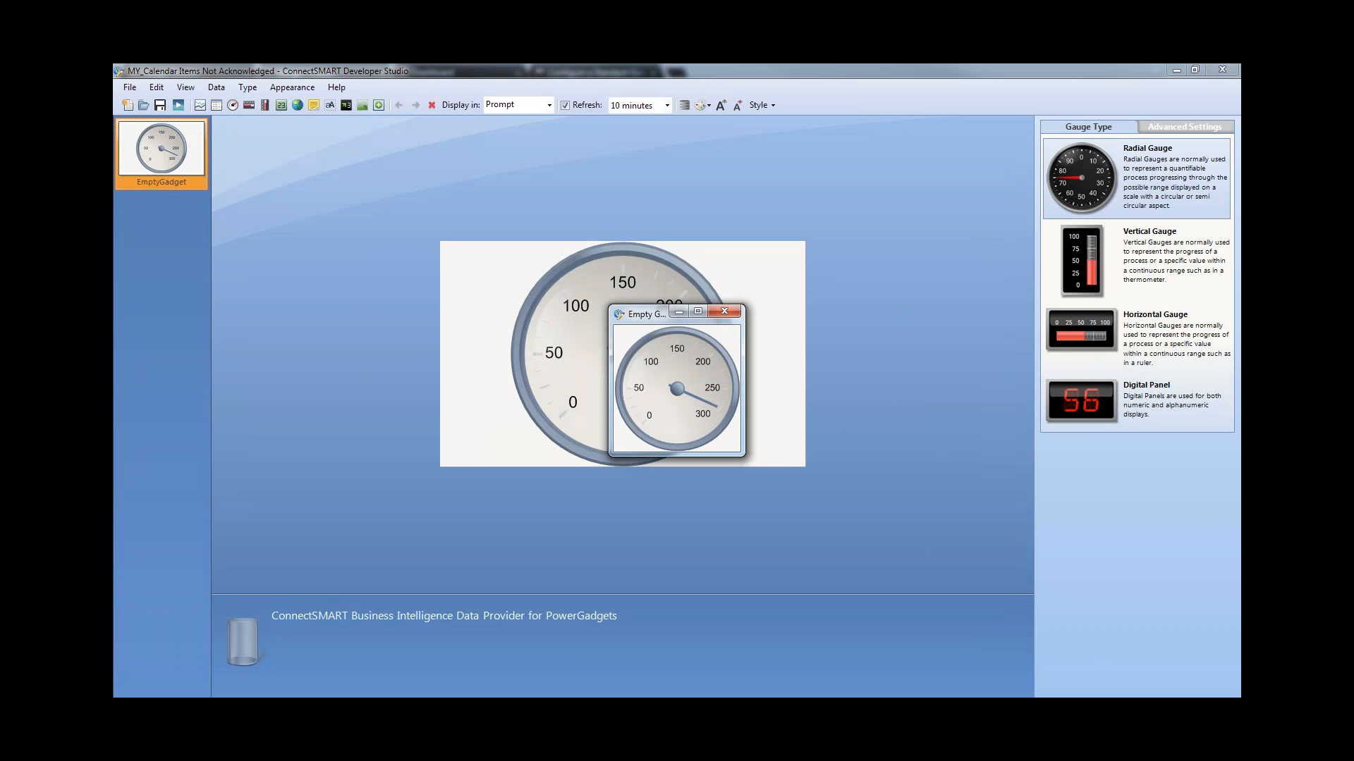
left_click(732, 311)
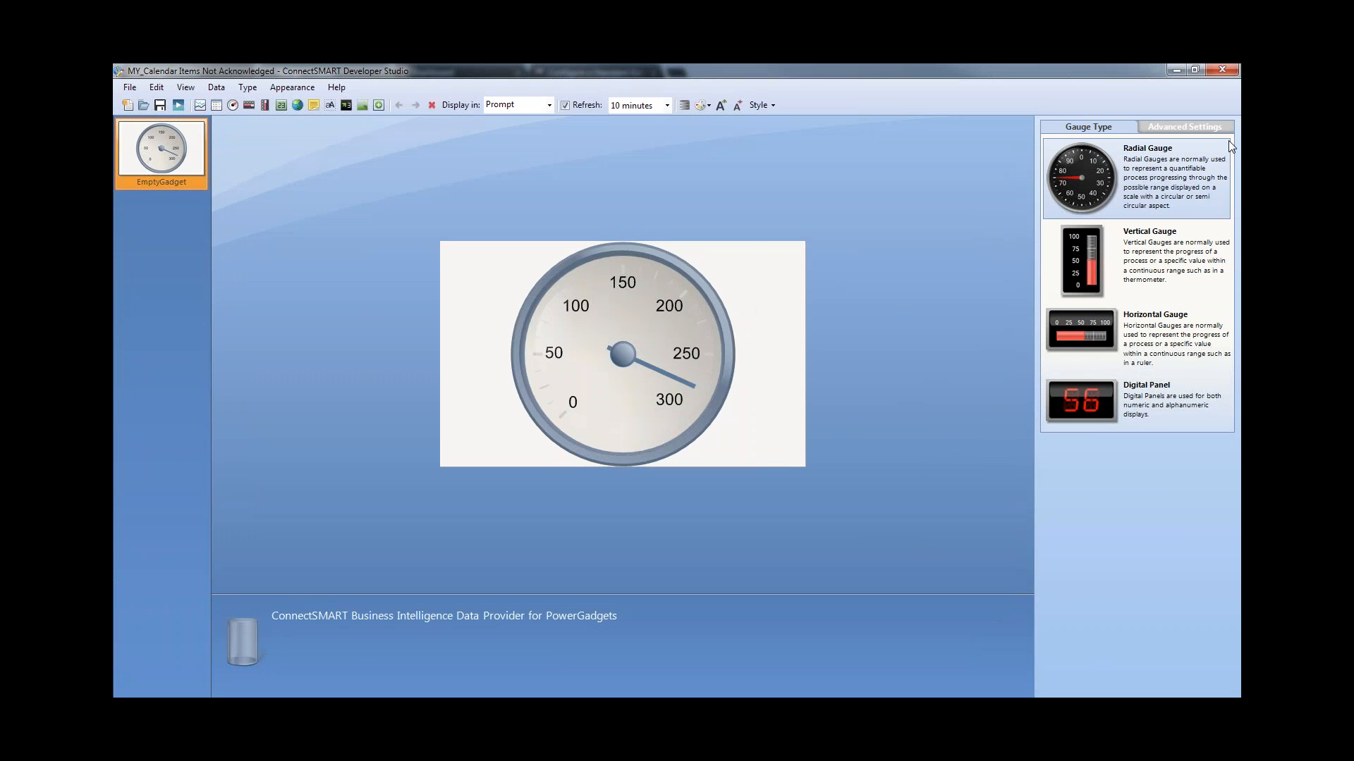
left_click(1190, 127)
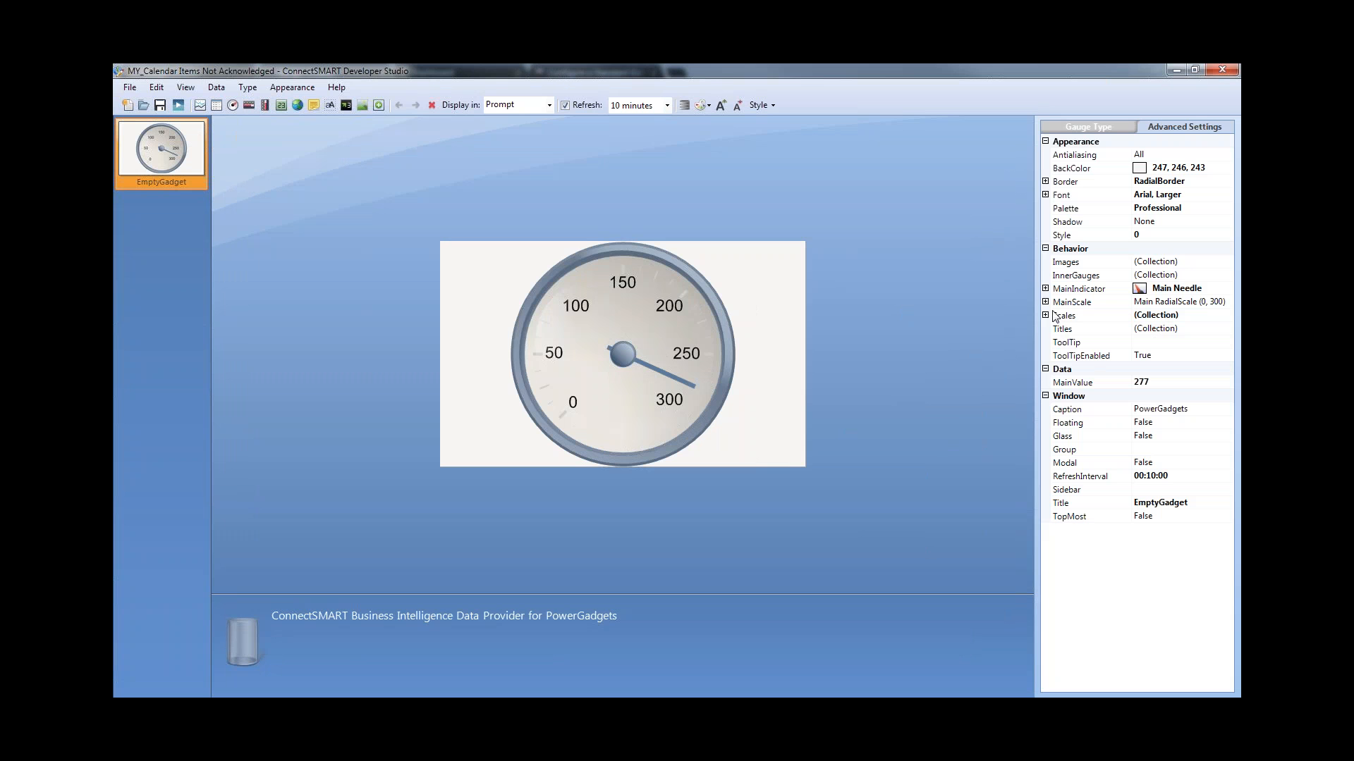
left_click(1171, 329)
left_click(1227, 329)
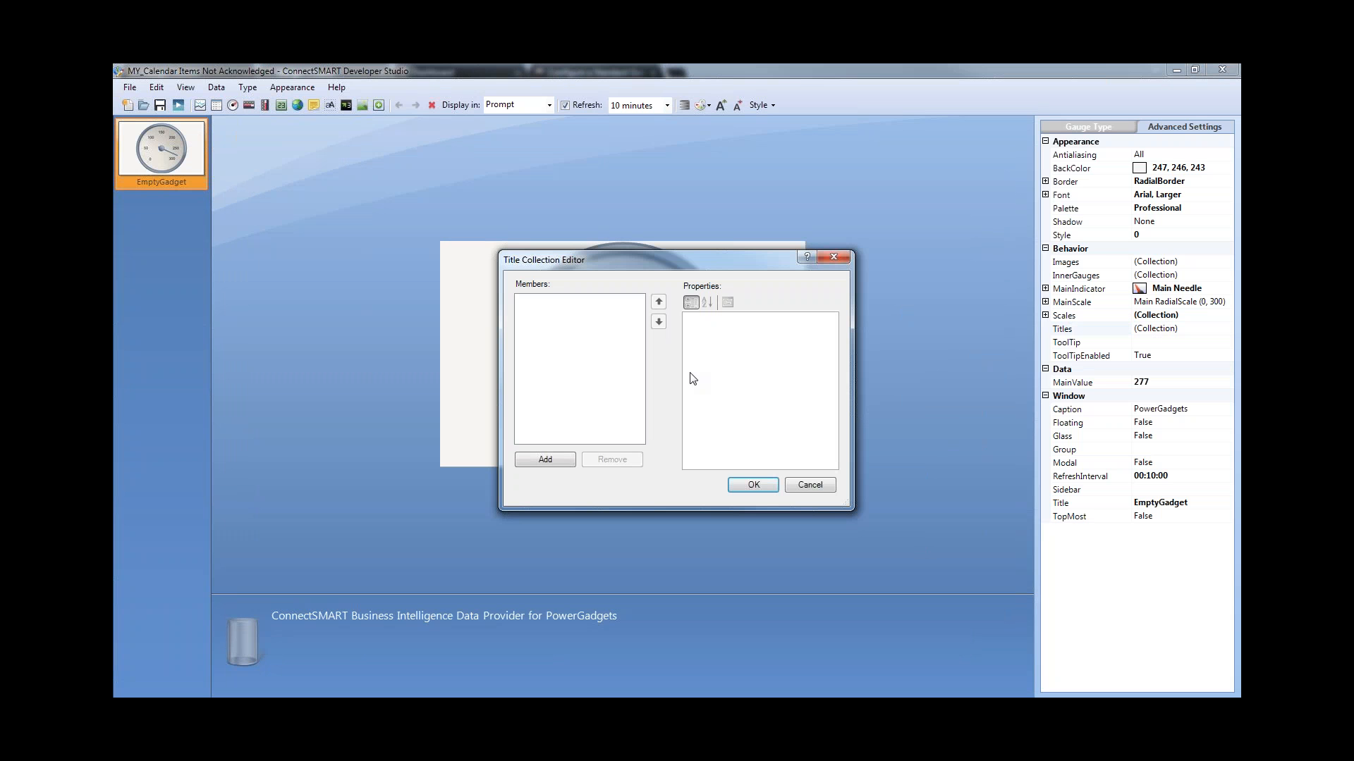
left_click(544, 457)
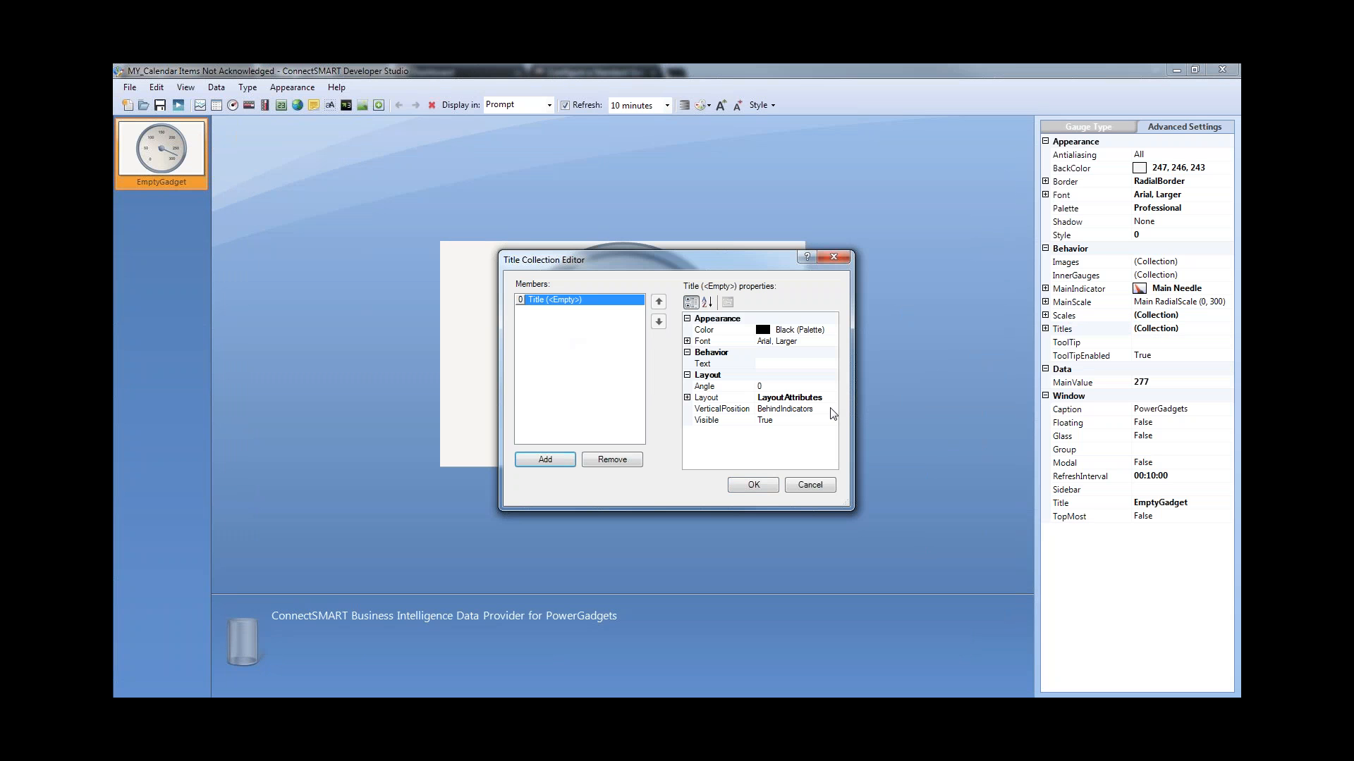
left_click(687, 399)
left_click(687, 399)
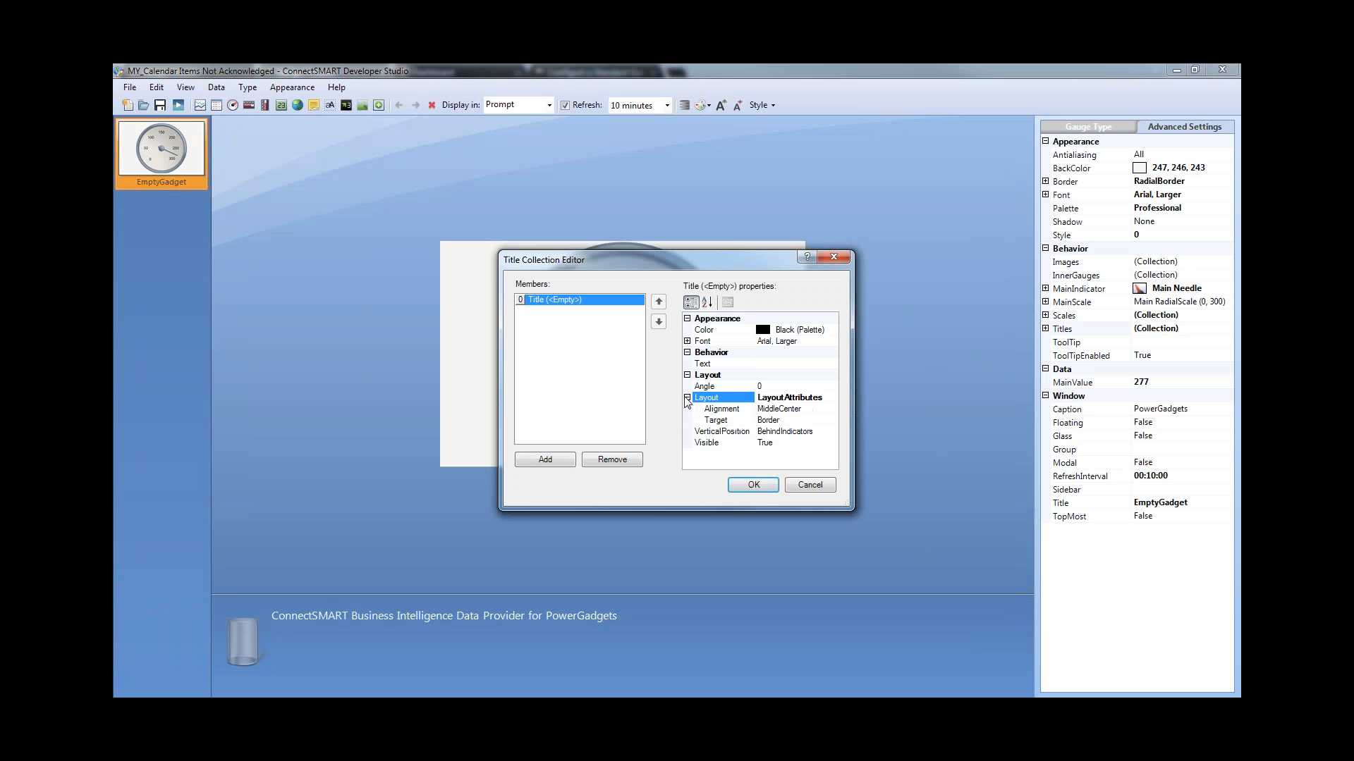
left_click_drag(718, 254, 961, 180)
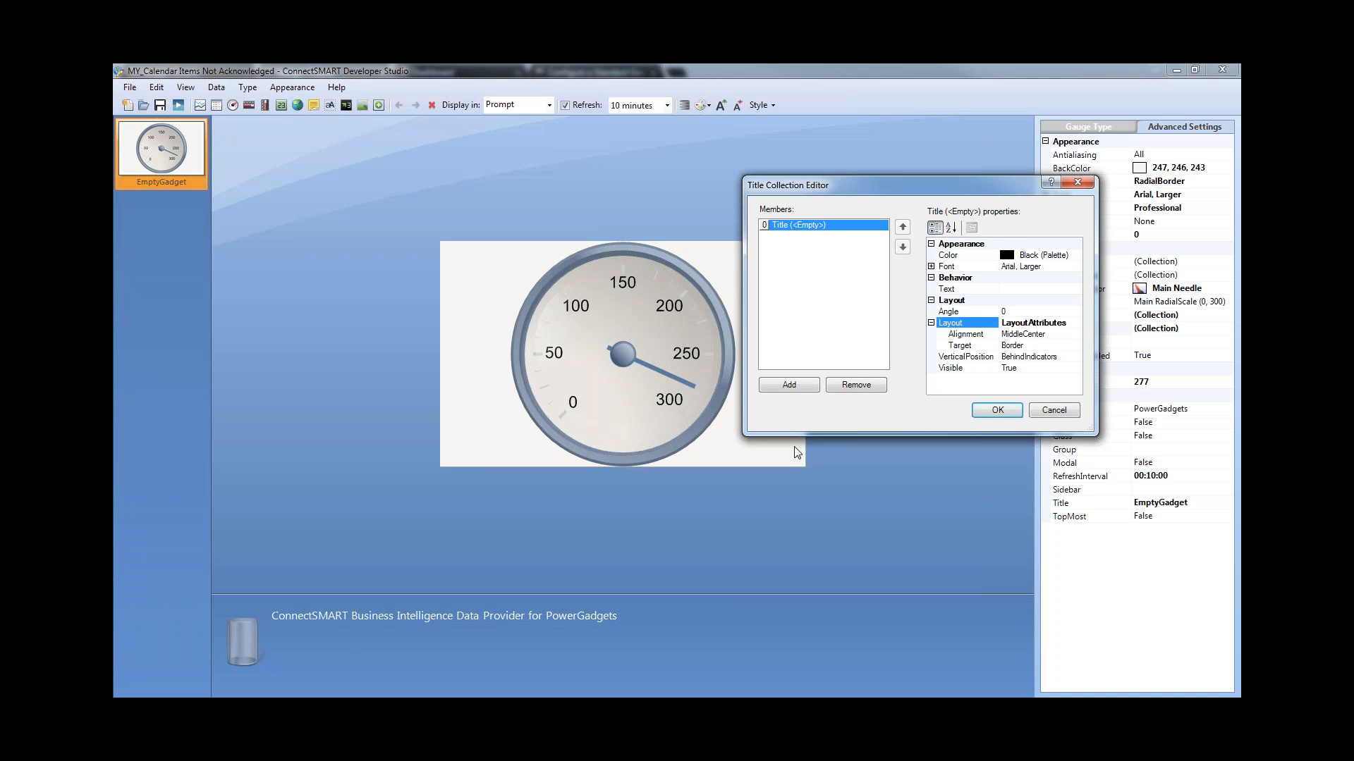
left_click(1054, 410)
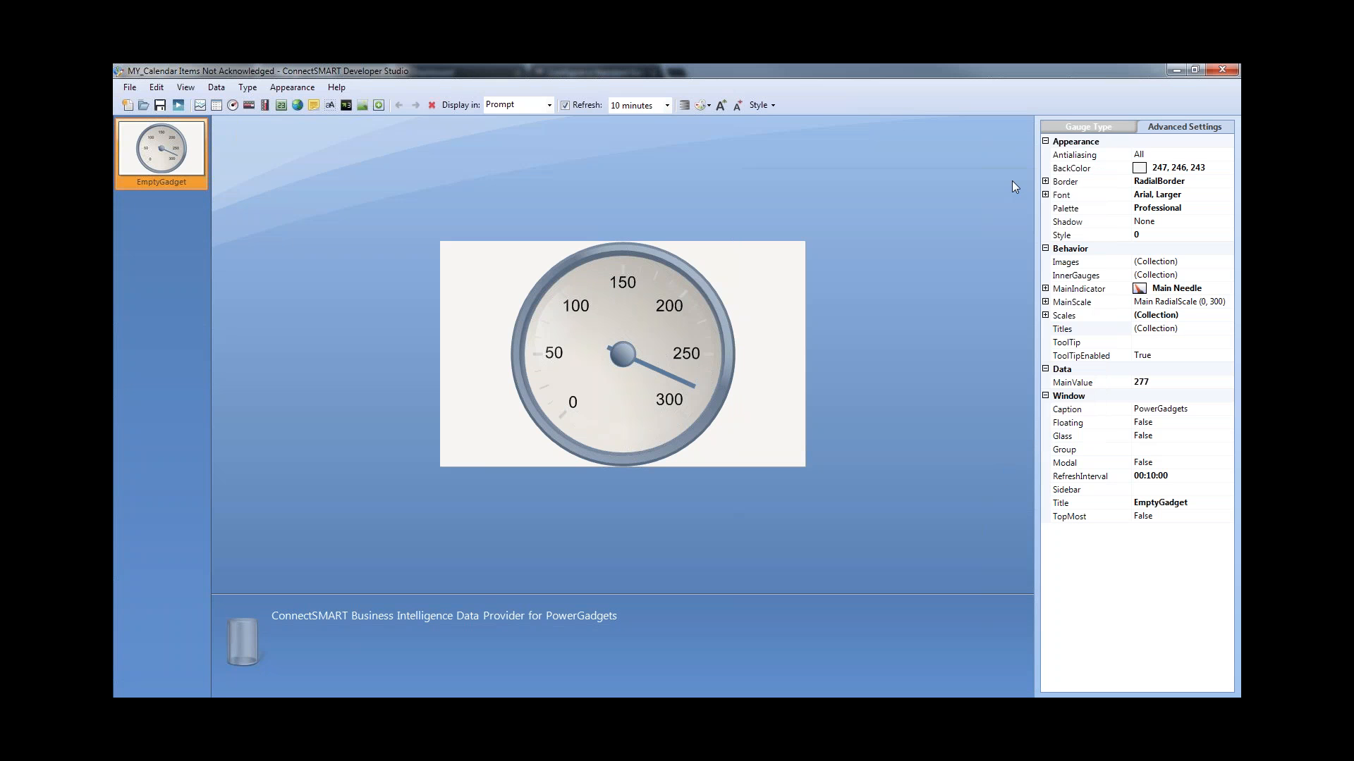
left_click(1120, 125)
- Expand the gauge's Border properties in the Advanced Settings grid
left_click(1171, 128)
left_click(1047, 182)
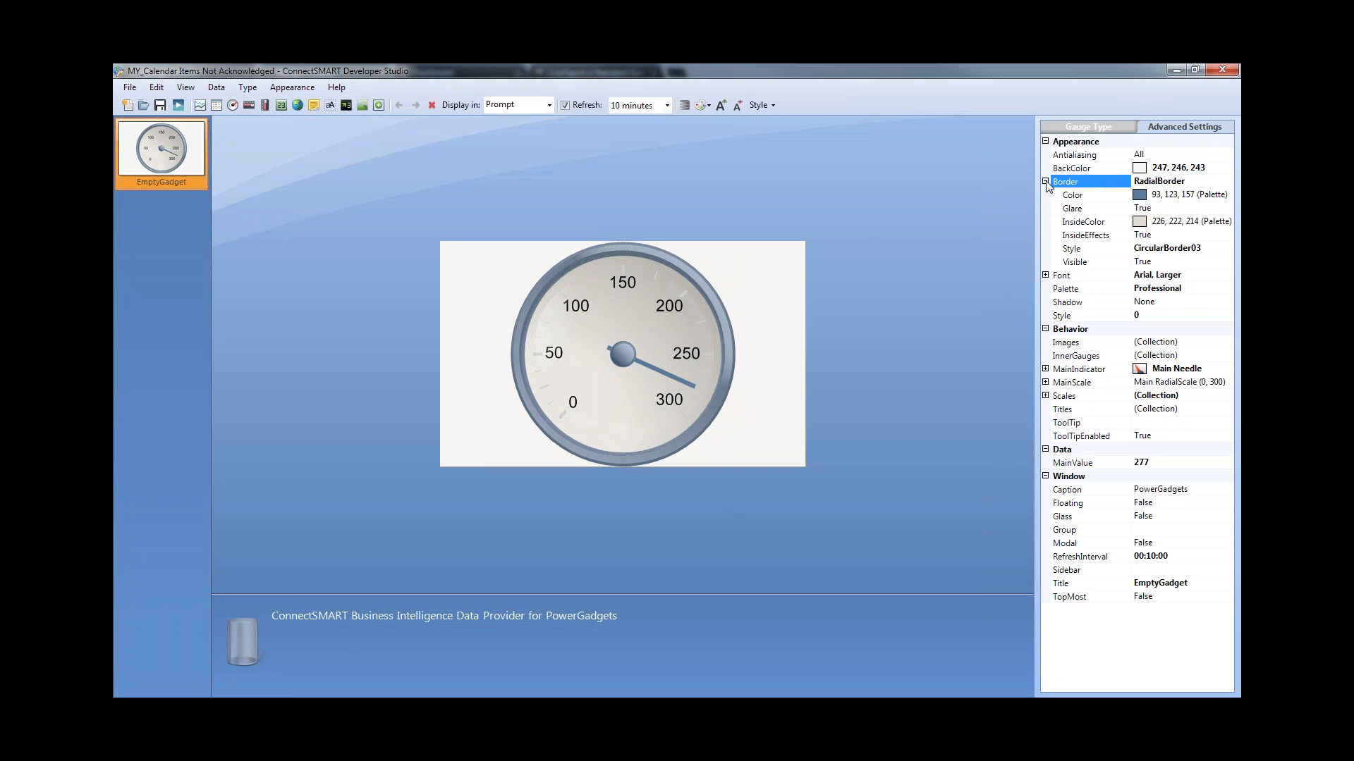
left_click(890, 221)
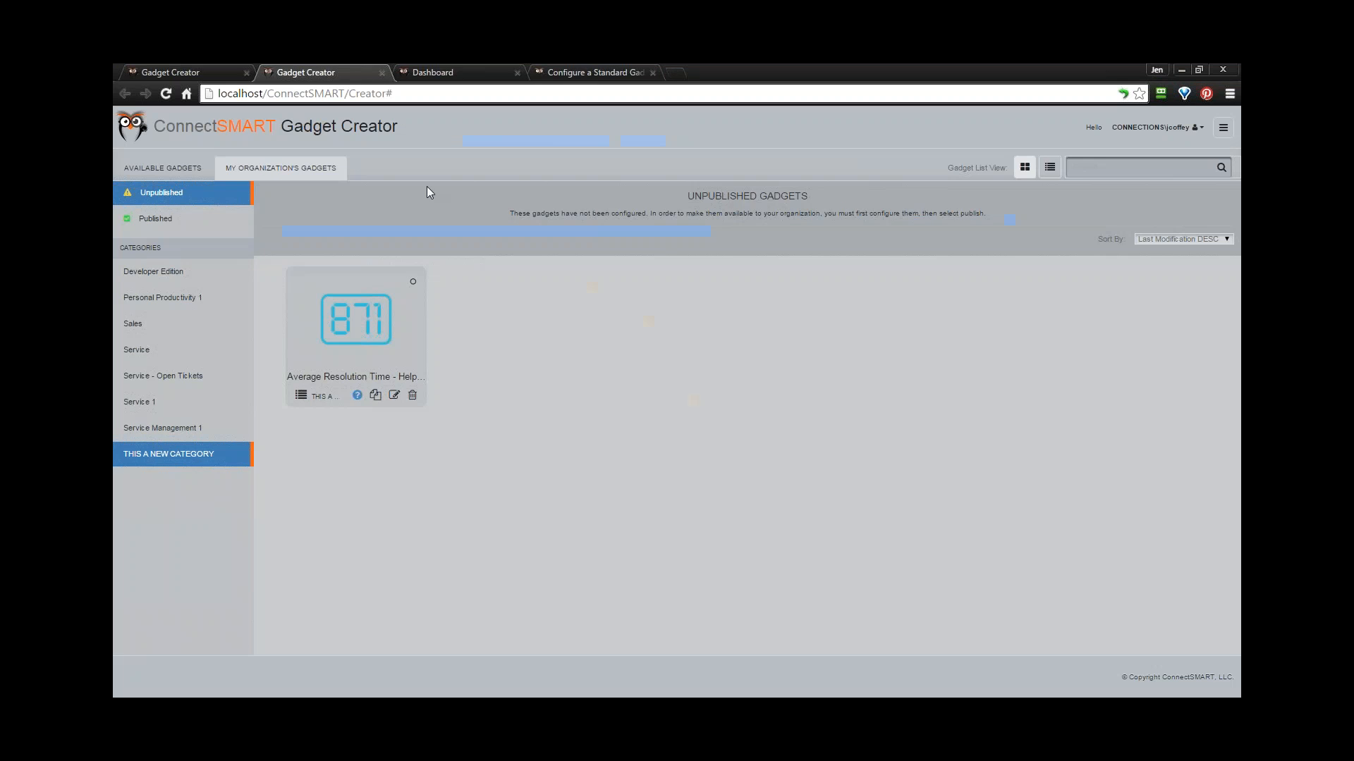
- Apply the Thin style and then the HighContrast theme to the Tickets by Status dashboard
left_click(432, 72)
left_click(1150, 127)
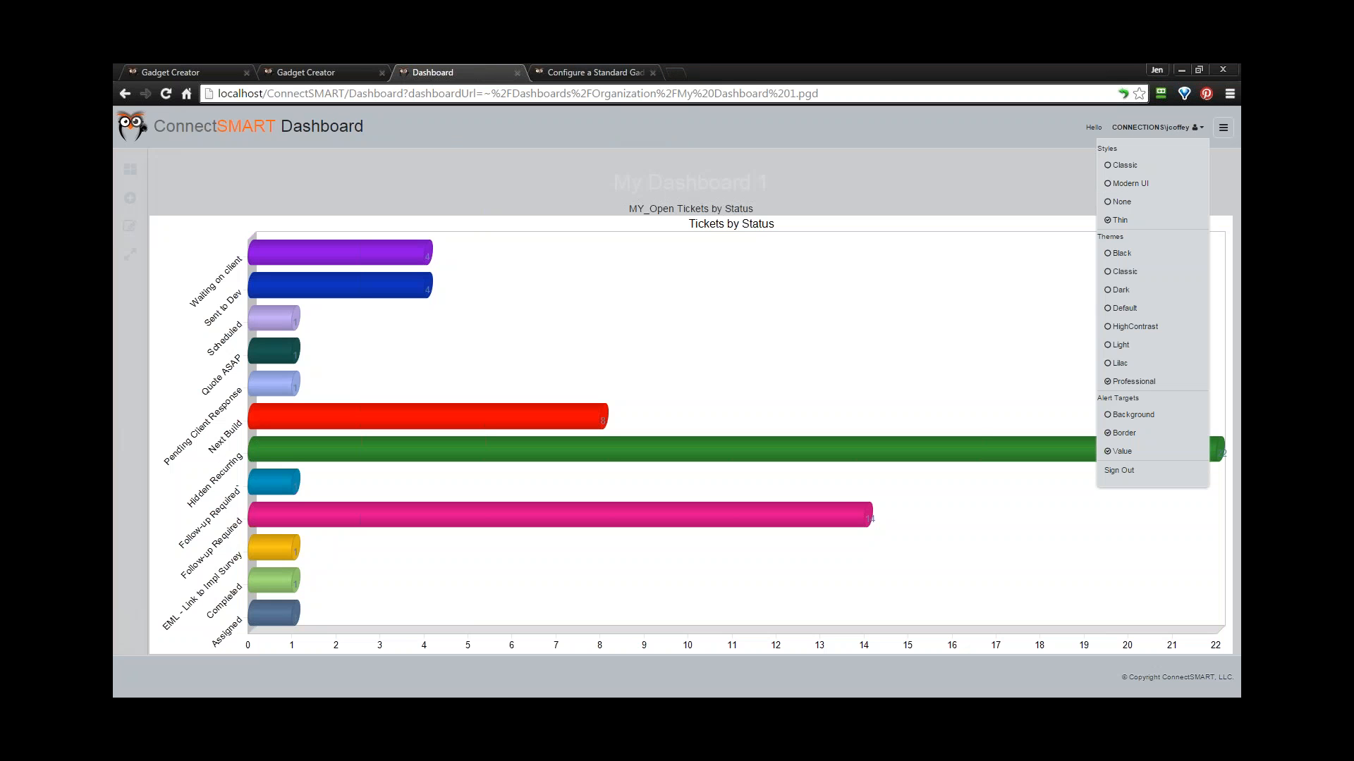
left_click(1118, 219)
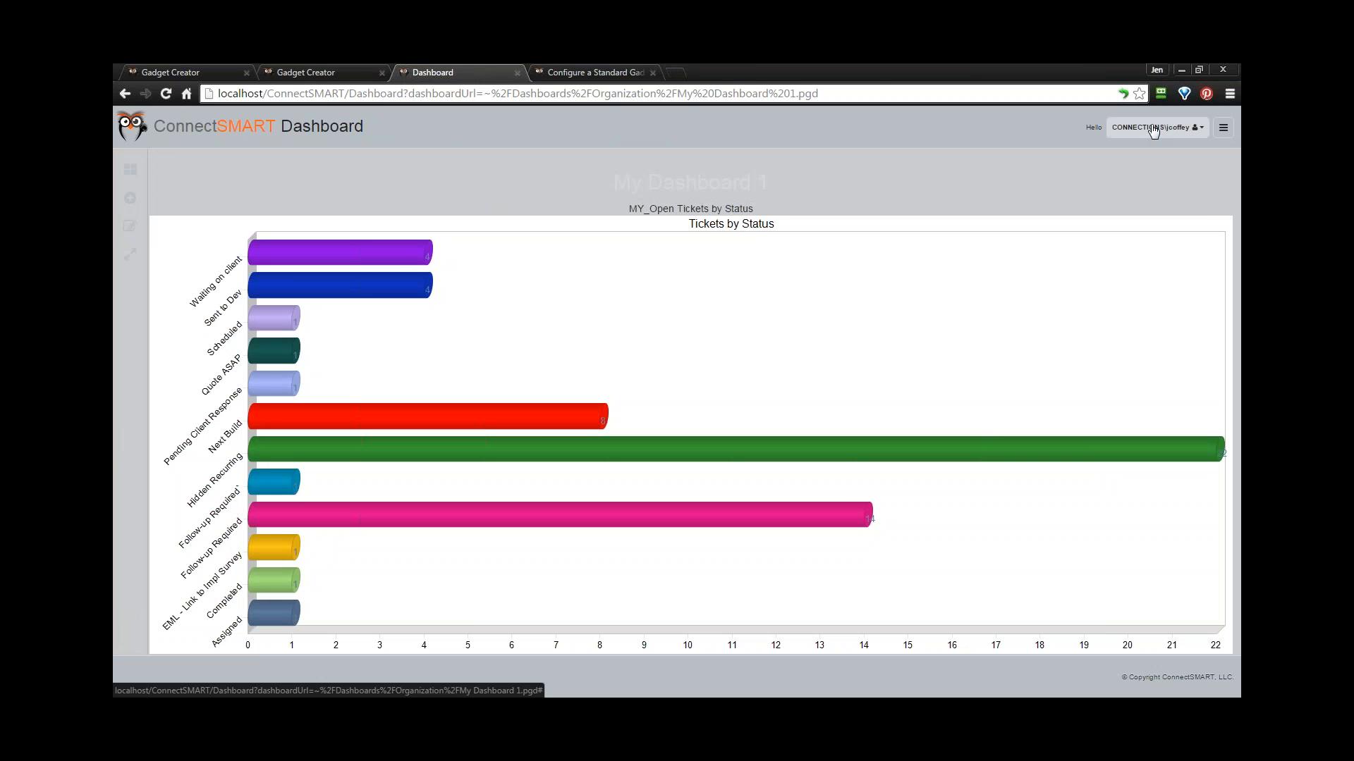
left_click(1157, 127)
left_click(1155, 328)
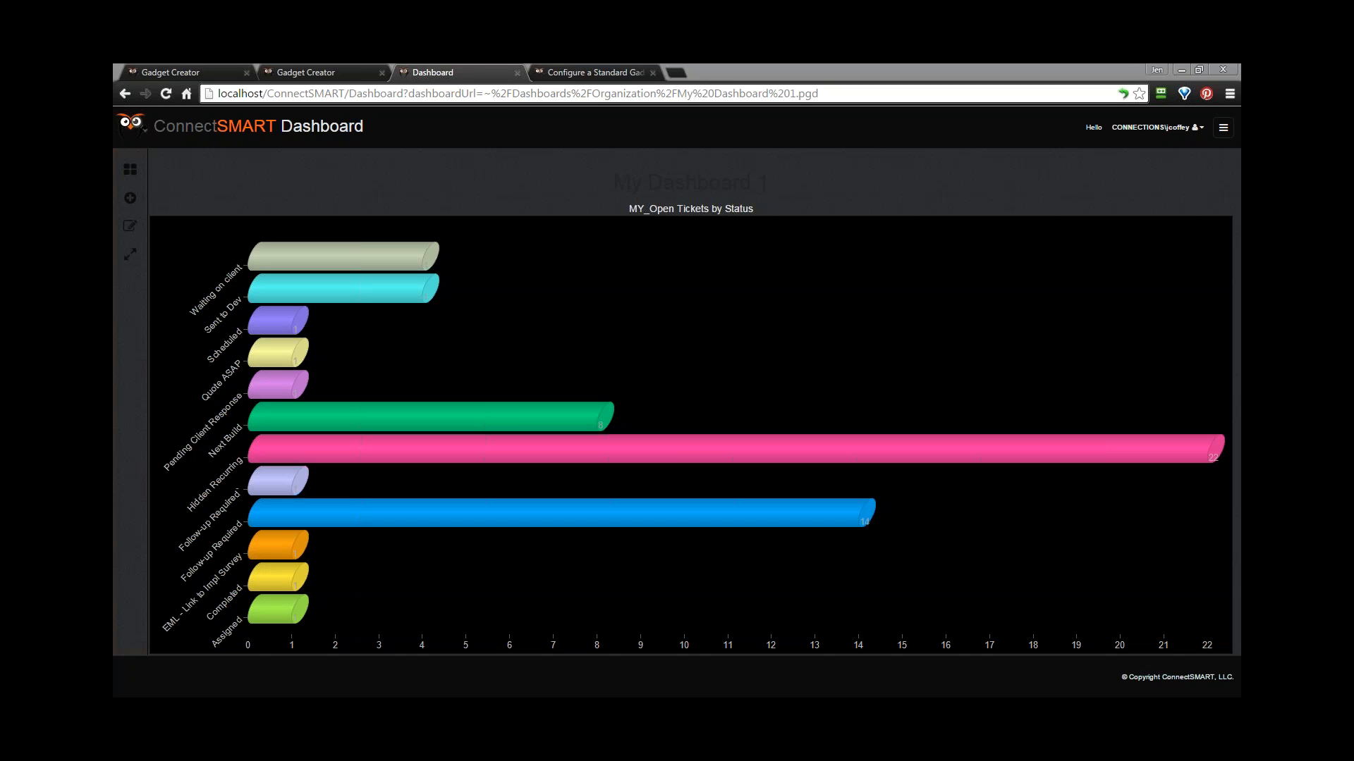
key("alt+Tab")
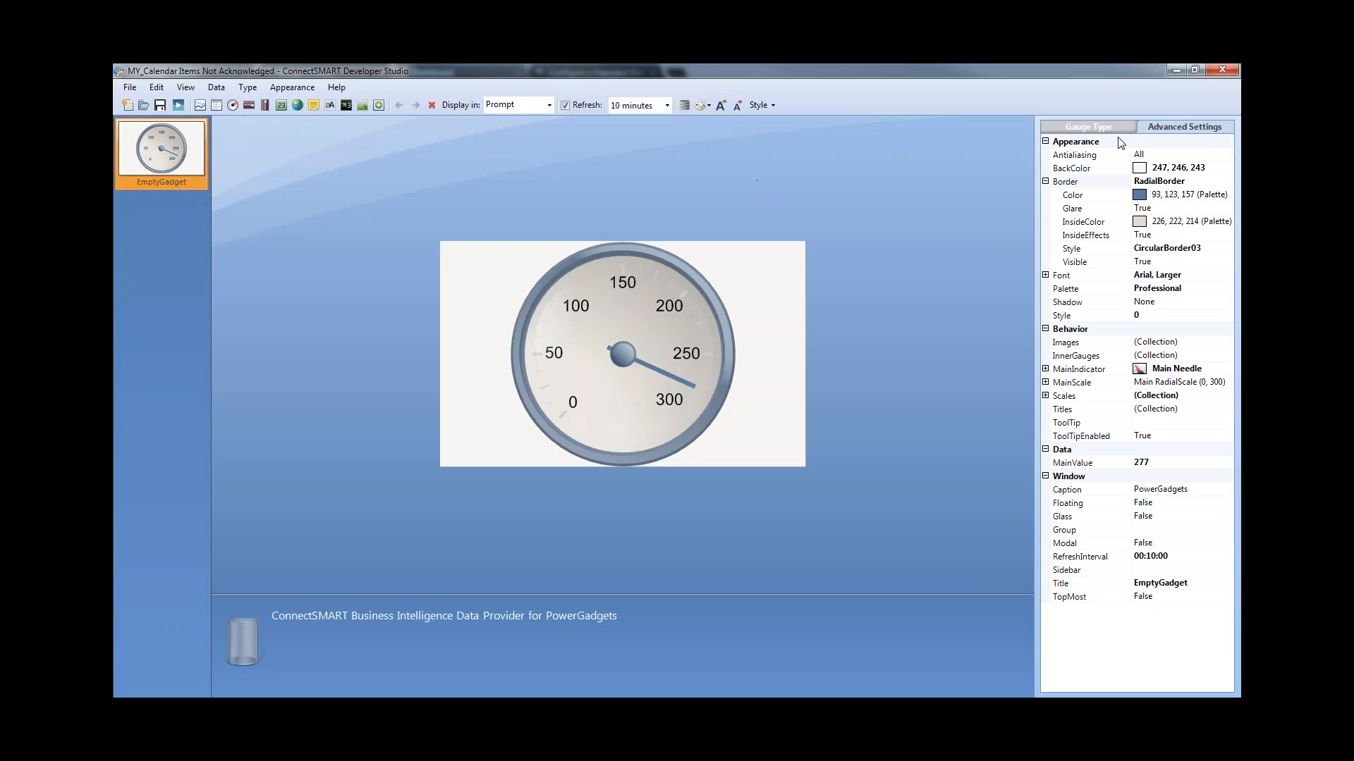
- Check the gauge's Border and Font settings, then edit its Titles collection
left_click(1089, 182)
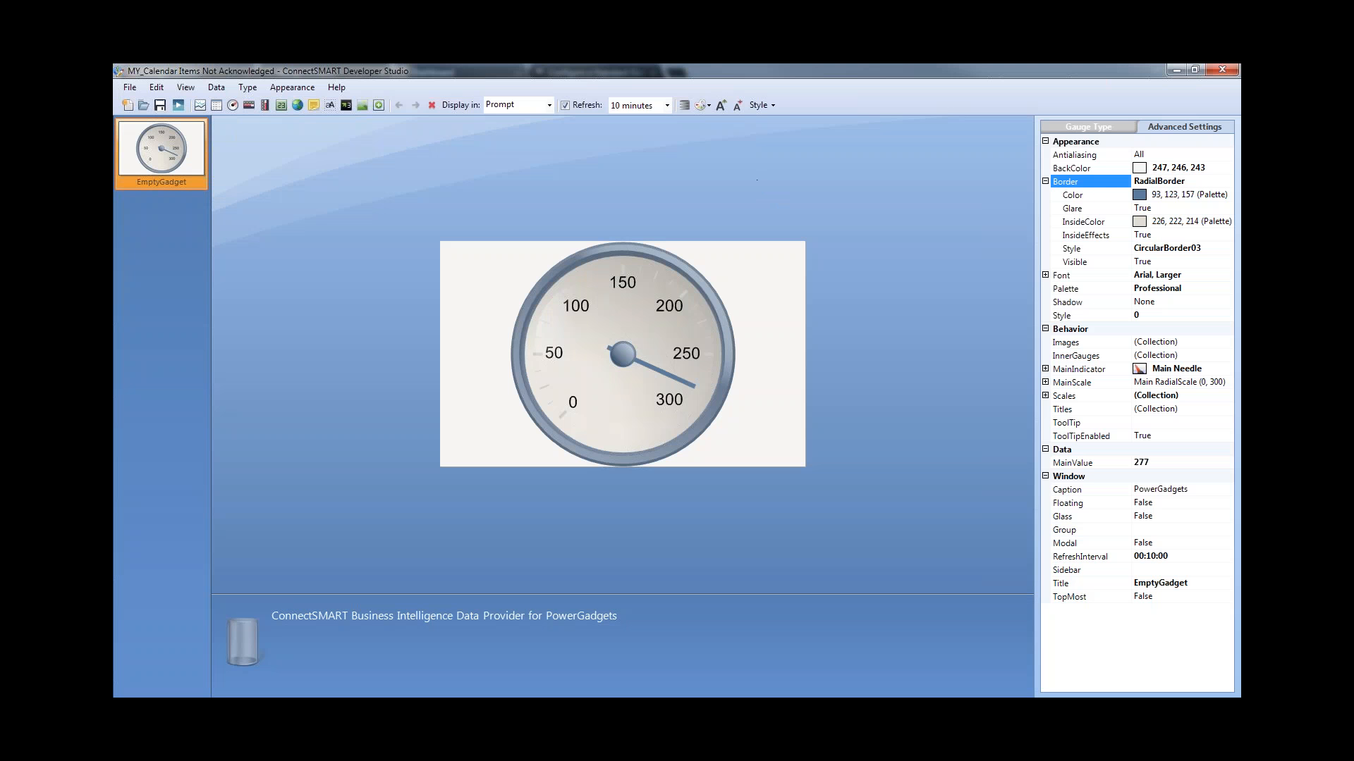
left_click(1045, 276)
left_click(1045, 276)
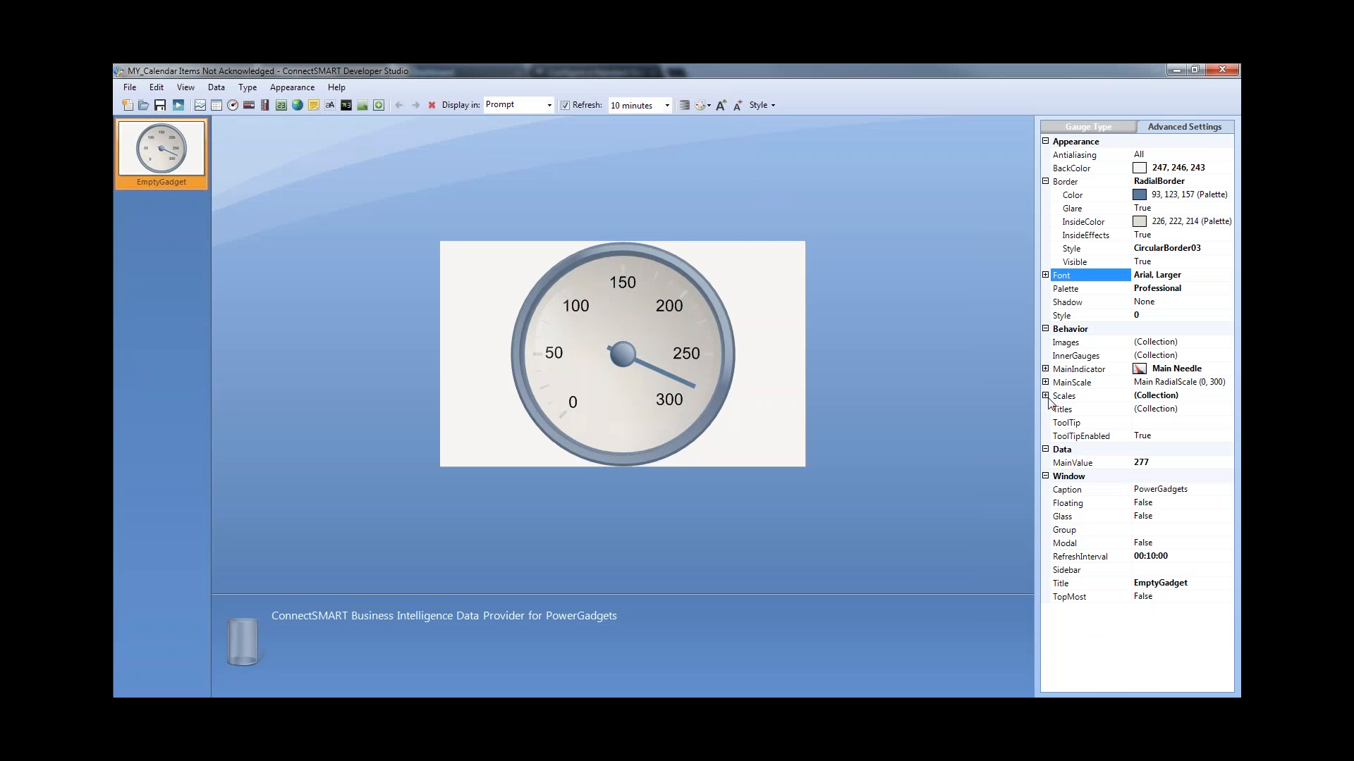
left_click(1061, 410)
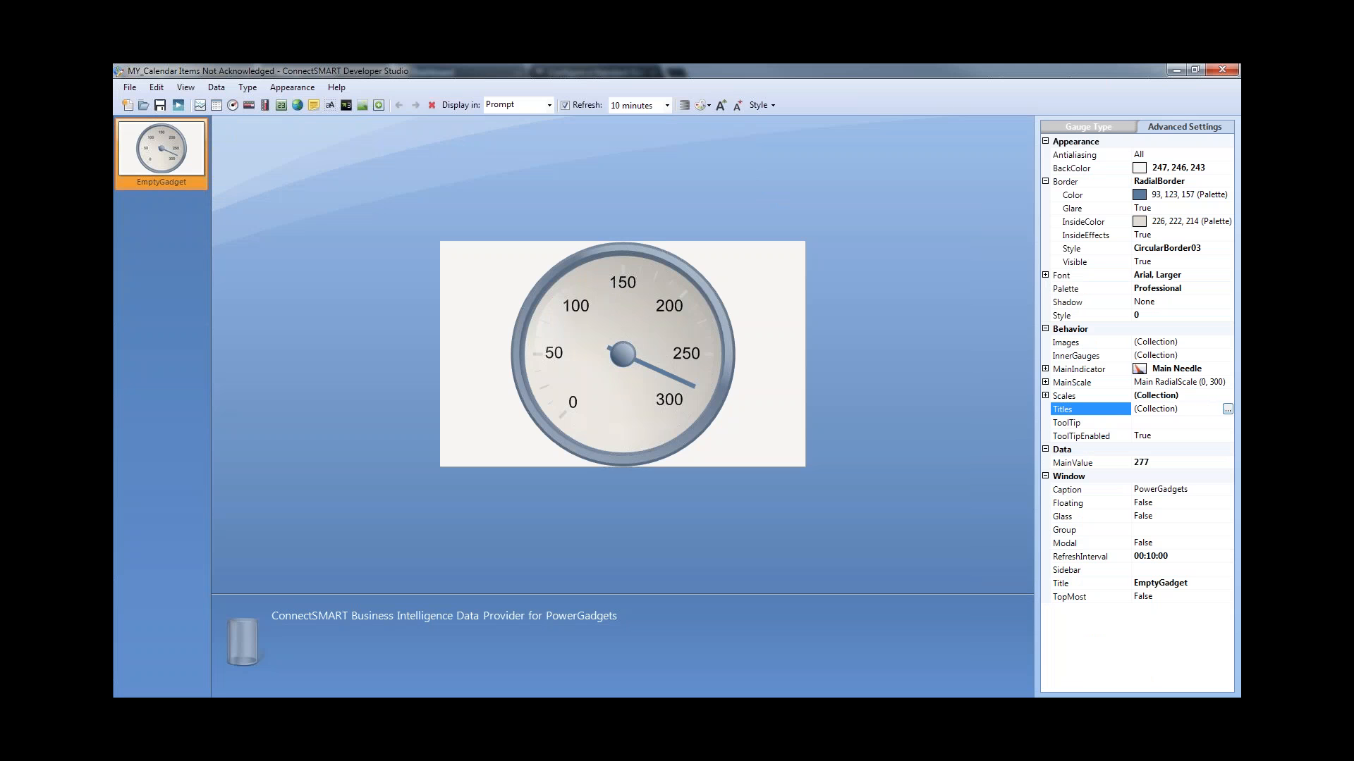
left_click(1228, 409)
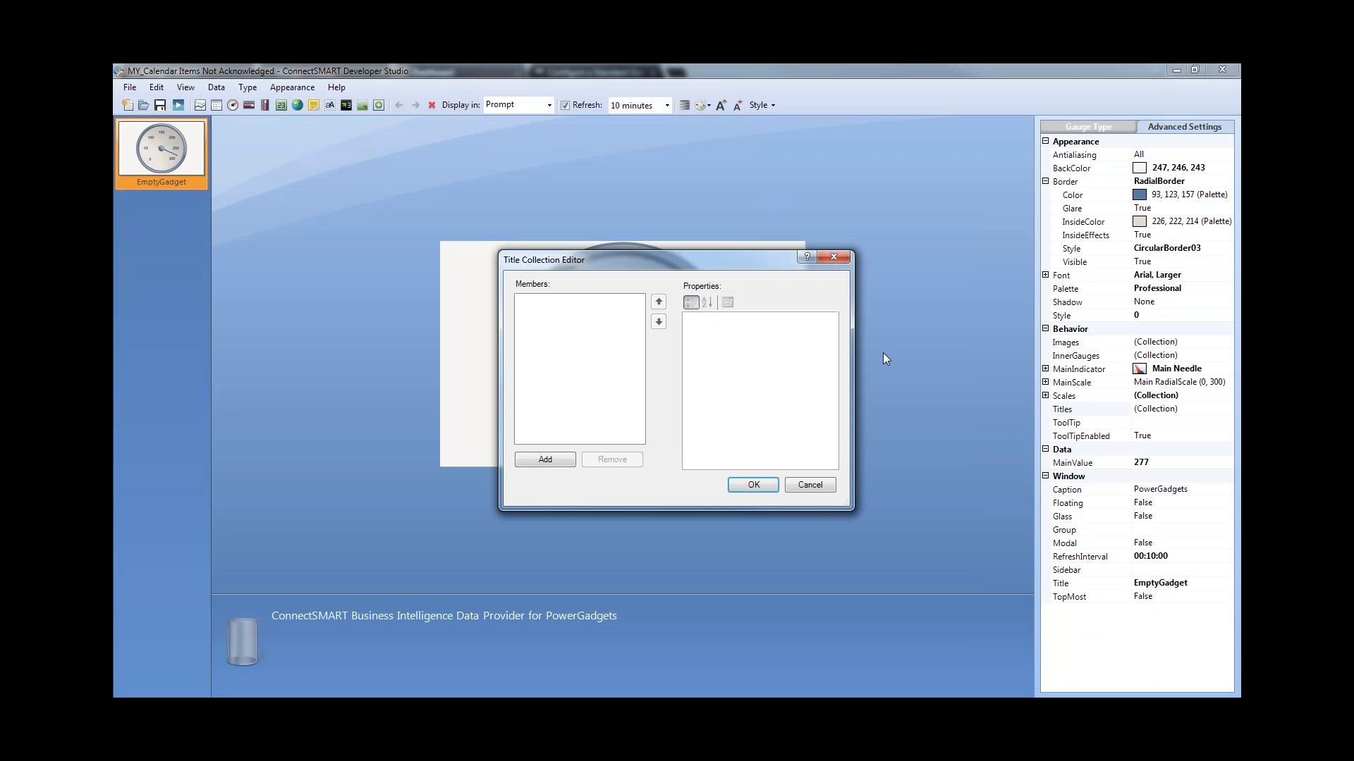
- Add a red gauge title reading 'THIS IS A TITLE'
left_click(550, 462)
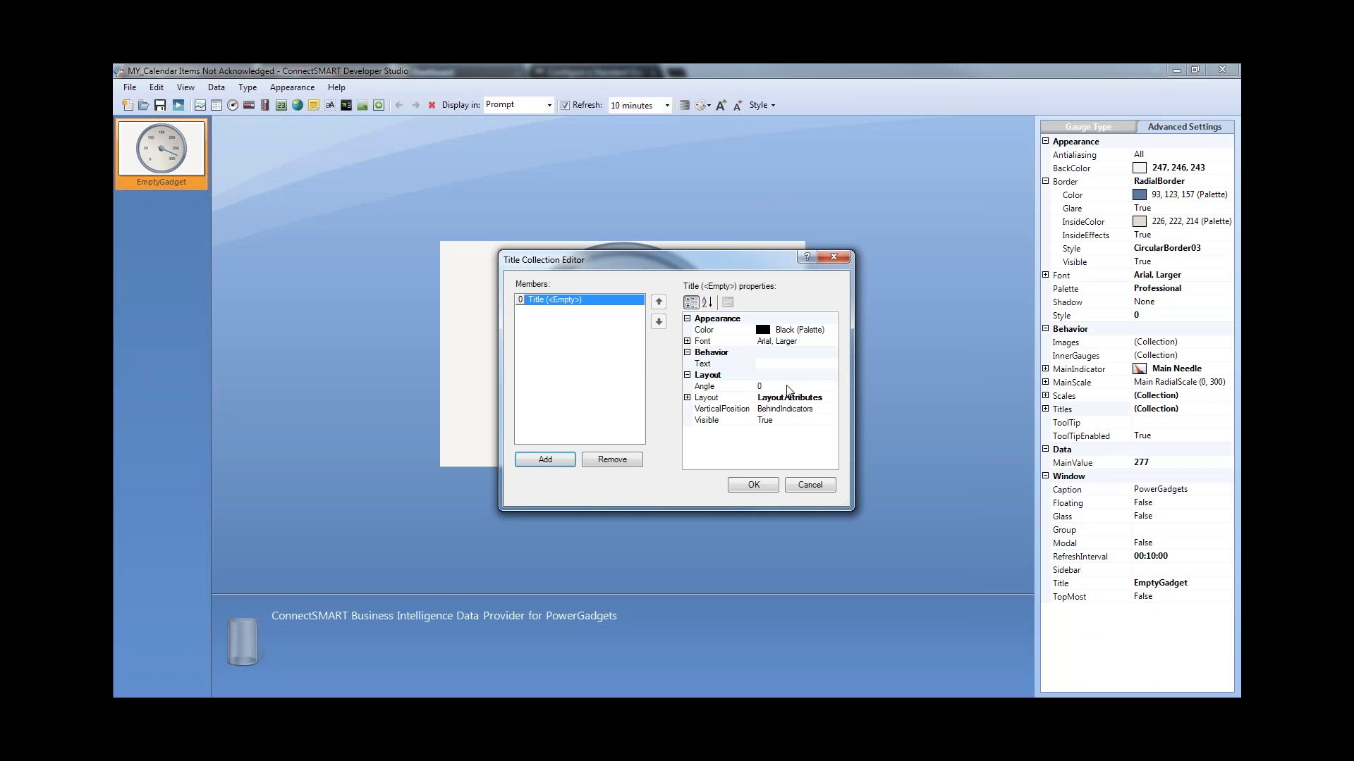
left_click(773, 399)
left_click(789, 363)
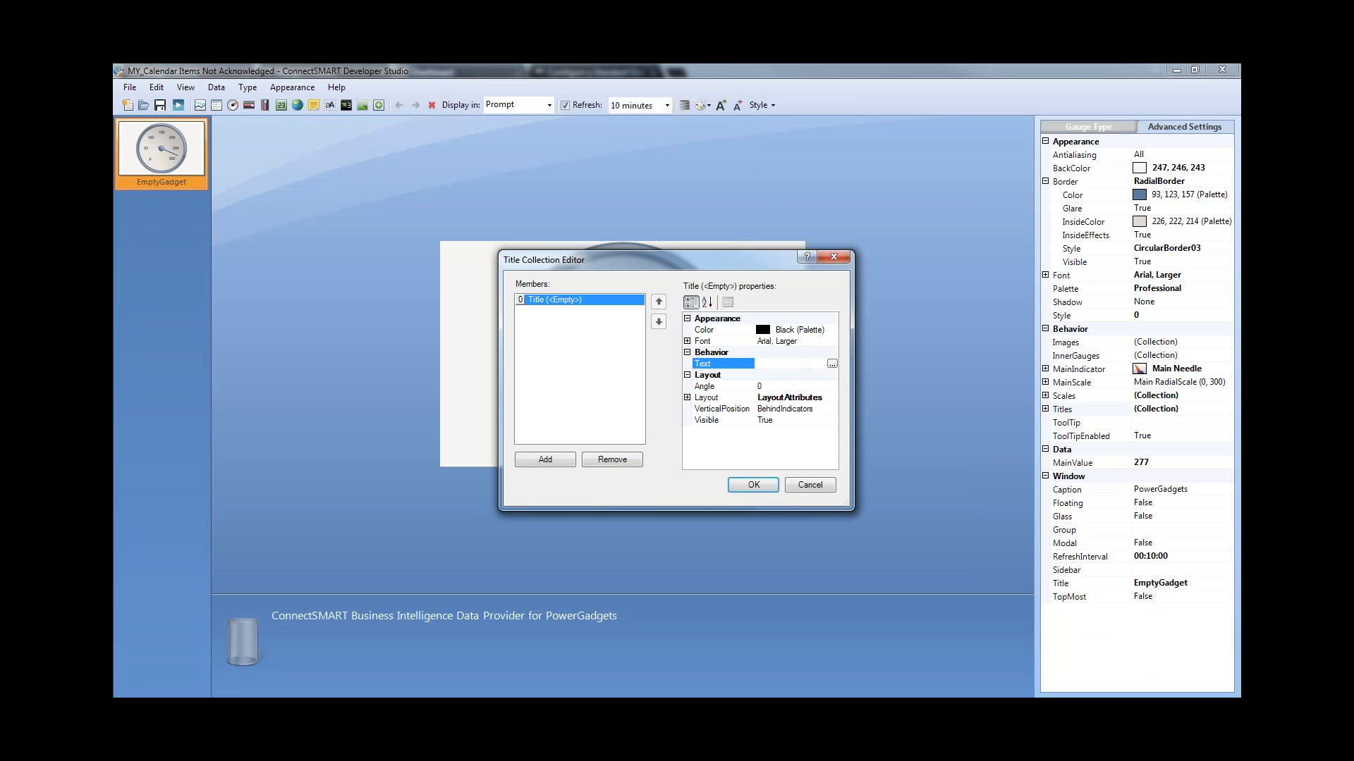
type("THIS IS A TITLE")
key("Return")
left_click(719, 329)
left_click(832, 330)
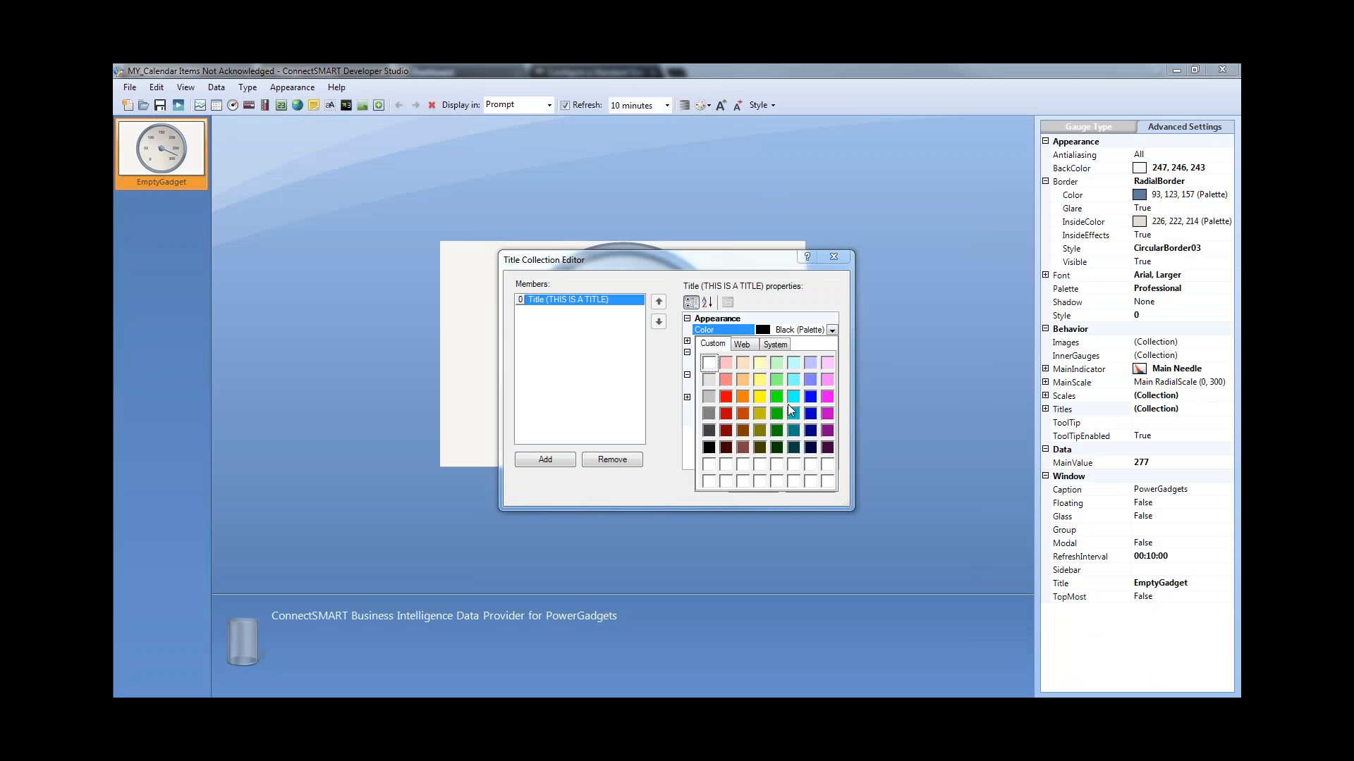
left_click(729, 407)
- Align the title at bottom centre and apply it to the gauge
left_click(698, 398)
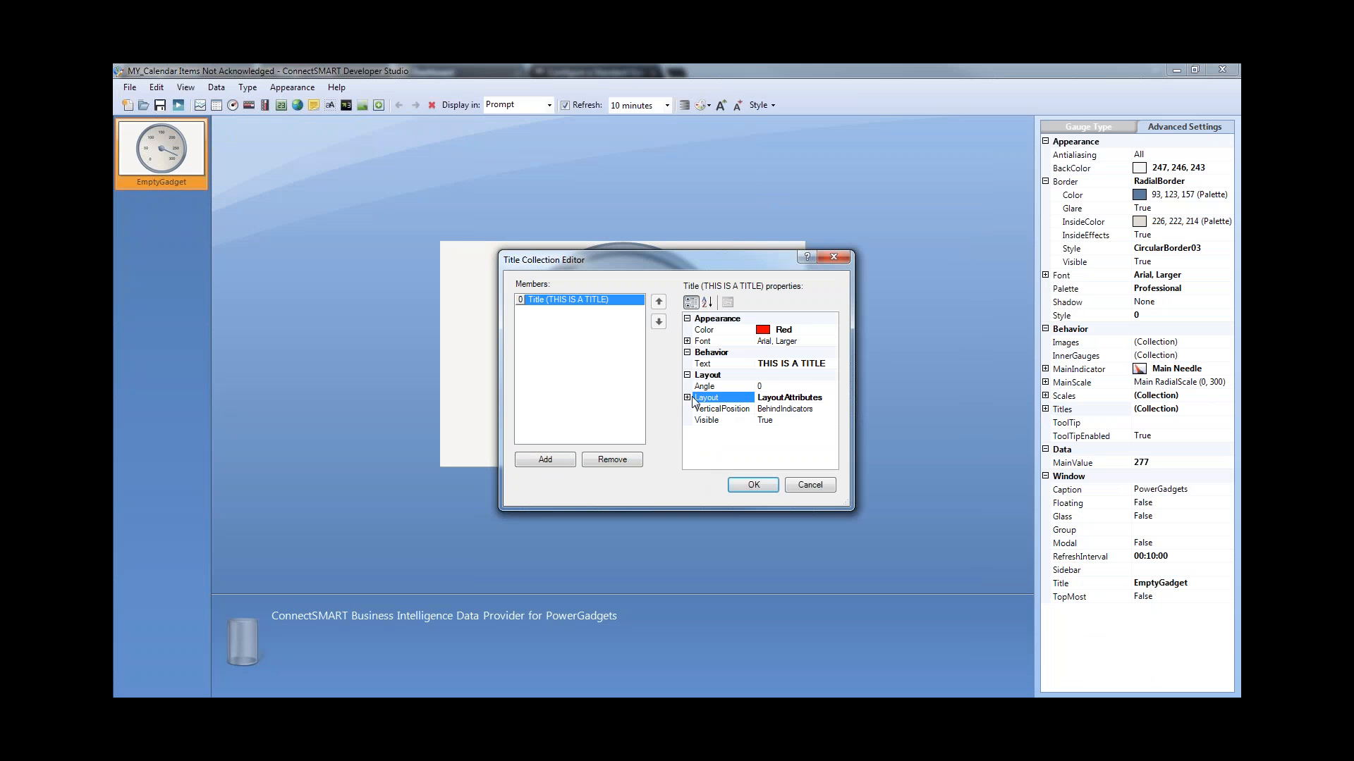
left_click(687, 398)
left_click(801, 409)
left_click(832, 409)
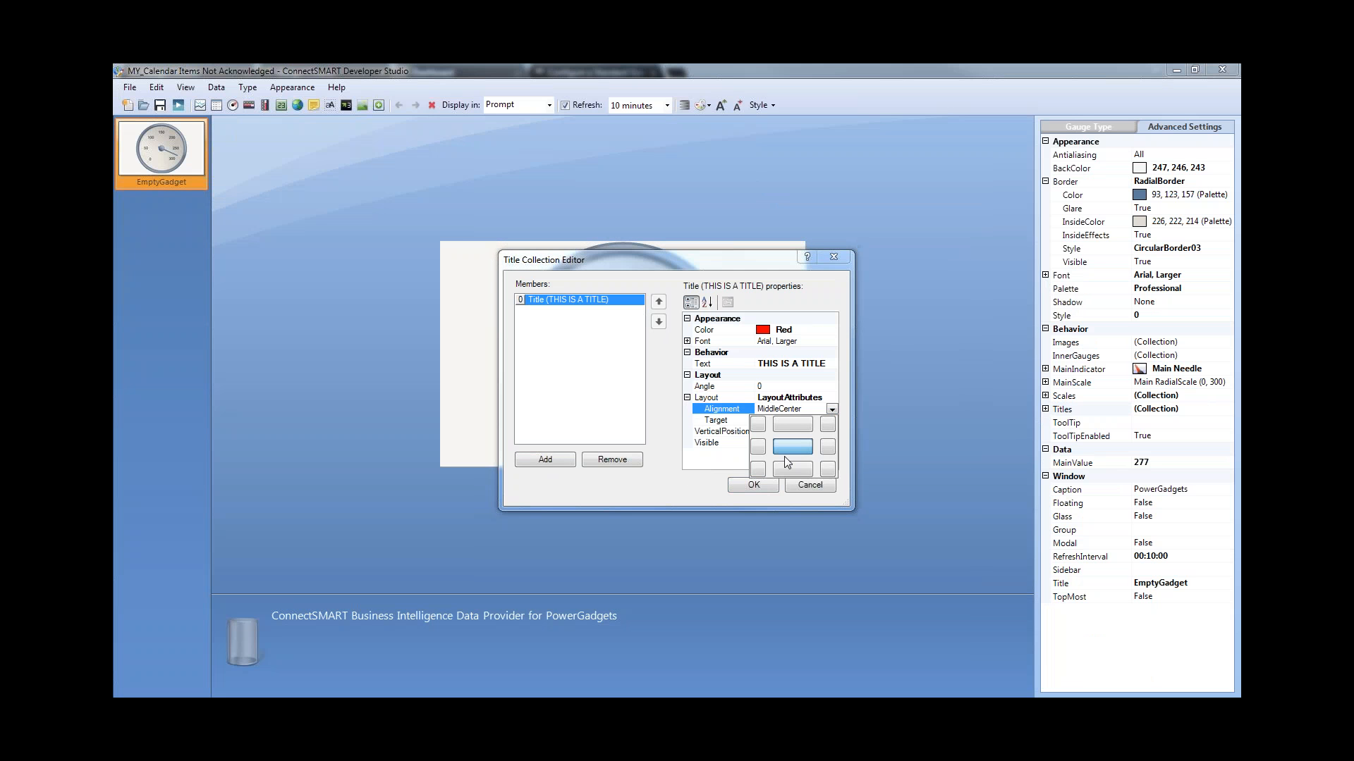
left_click(784, 456)
left_click(753, 484)
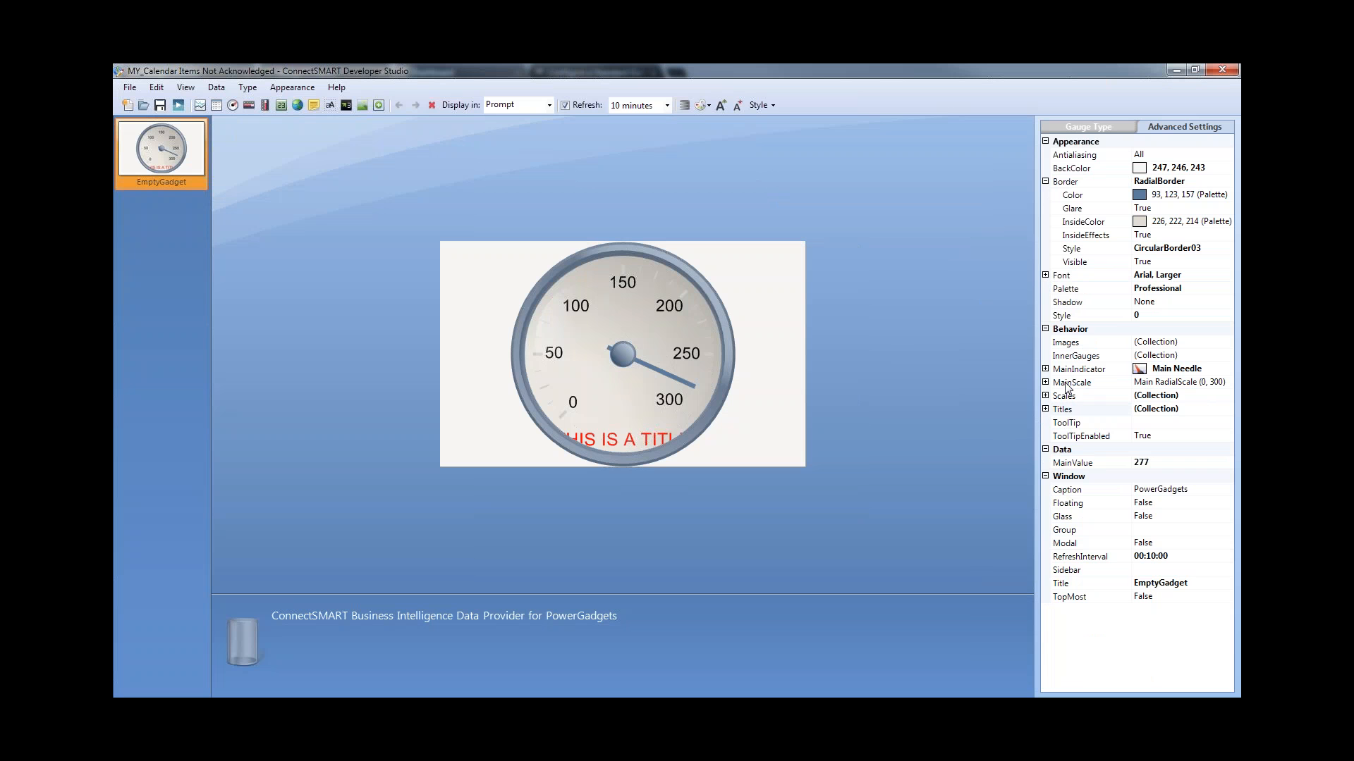
- Set Titles [0] Layout alignment to MiddleCenter to centre the red THIS IS A TITLE text on the dial
left_click(1047, 410)
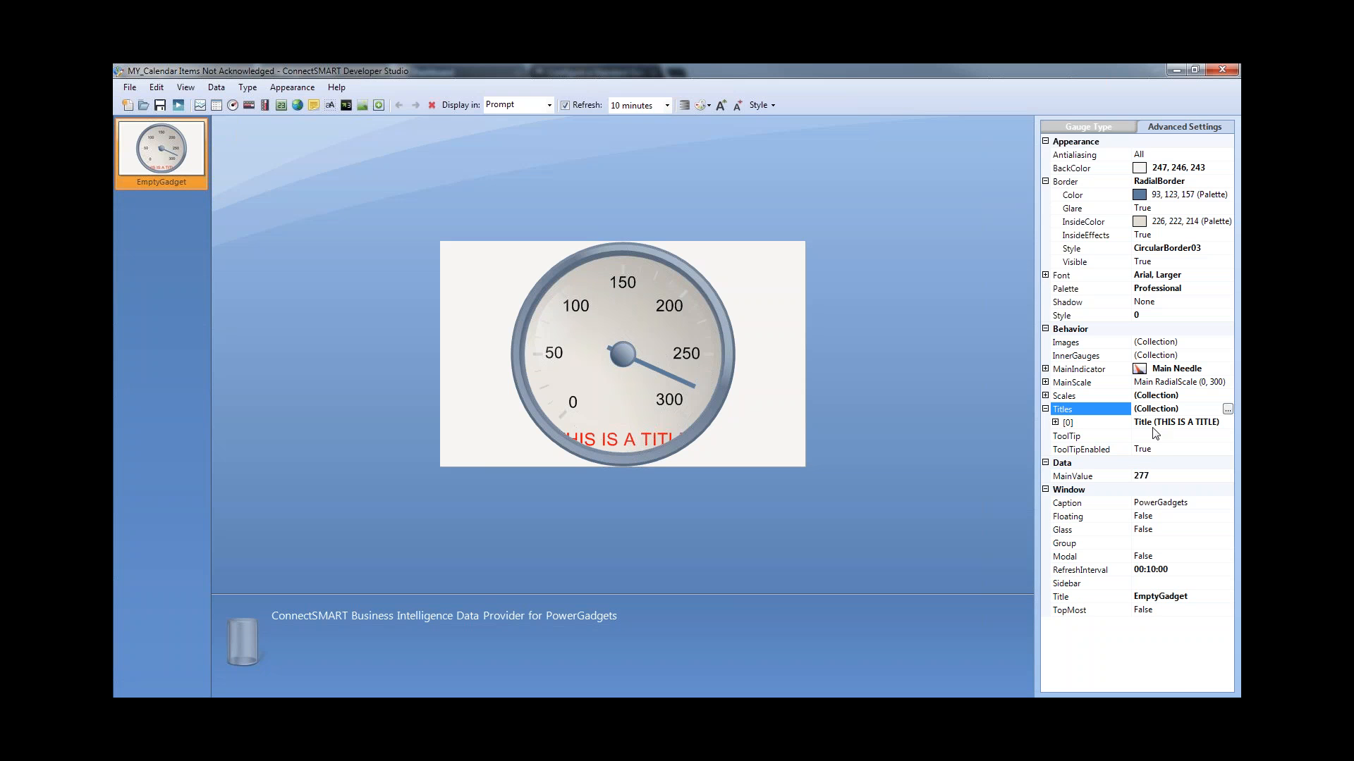
left_click(1055, 423)
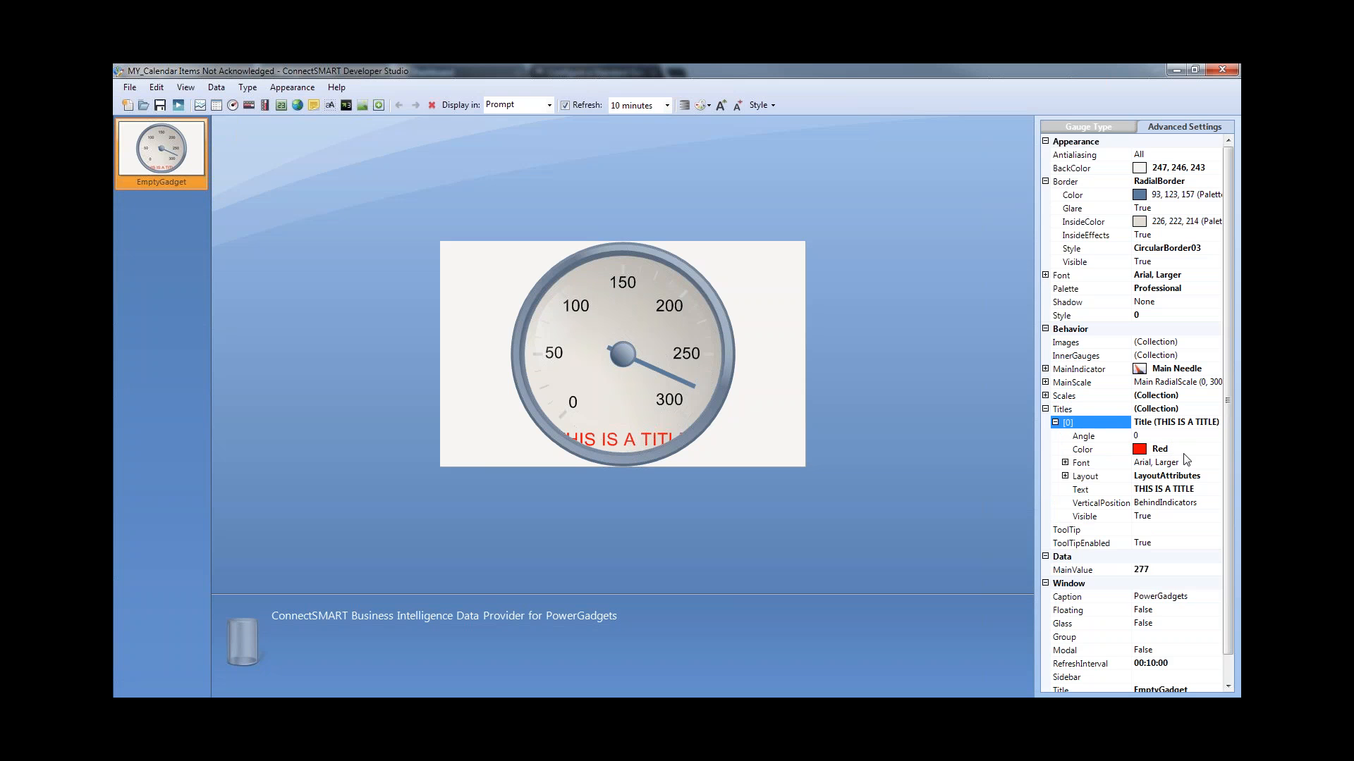
left_click(1065, 476)
left_click(1167, 490)
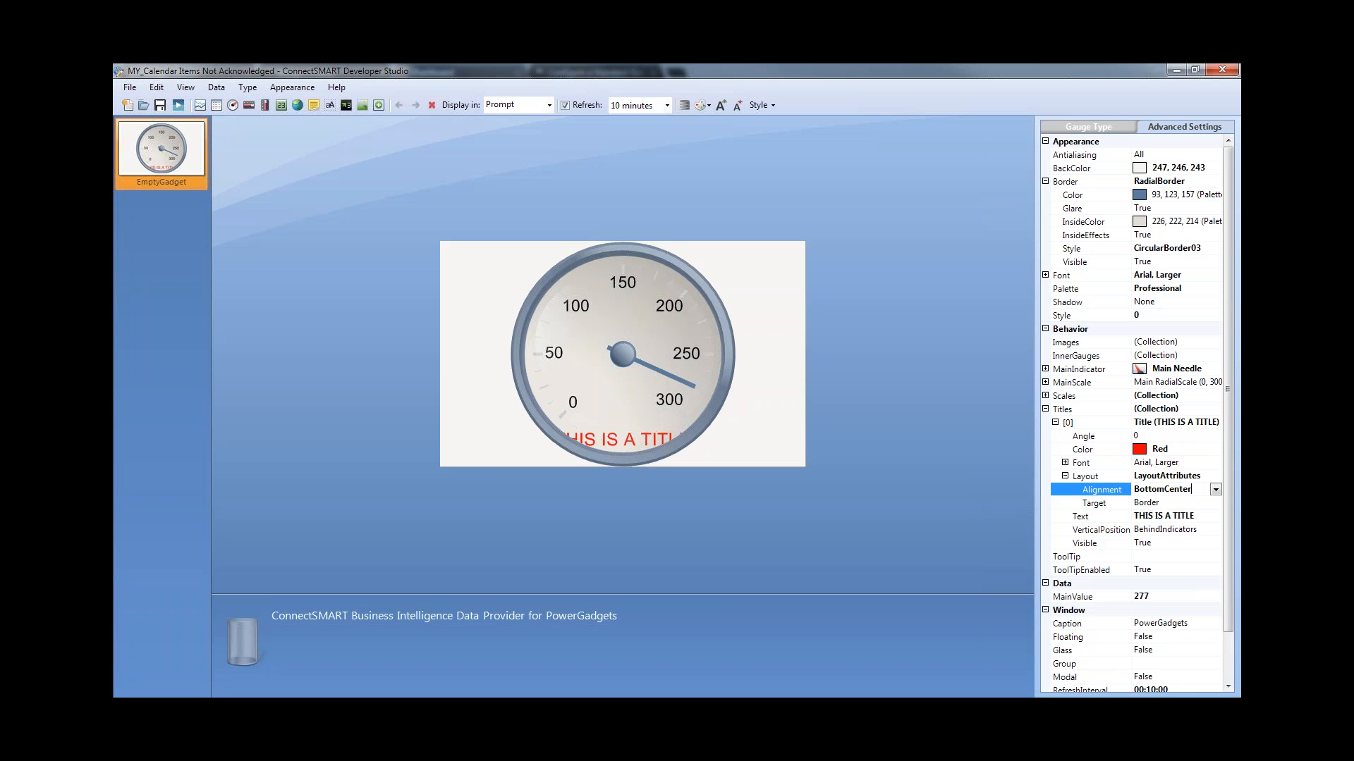
left_click(1215, 489)
left_click(1178, 528)
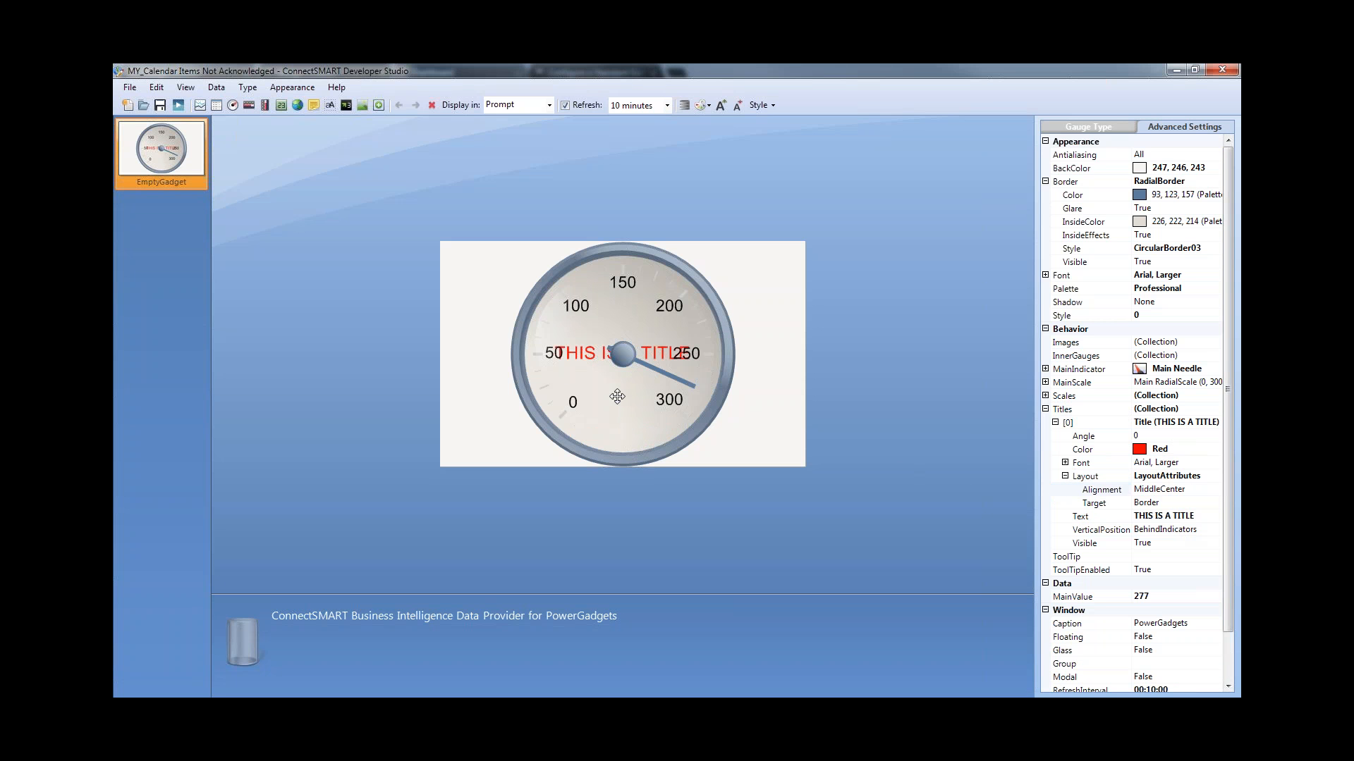
left_click(1199, 450)
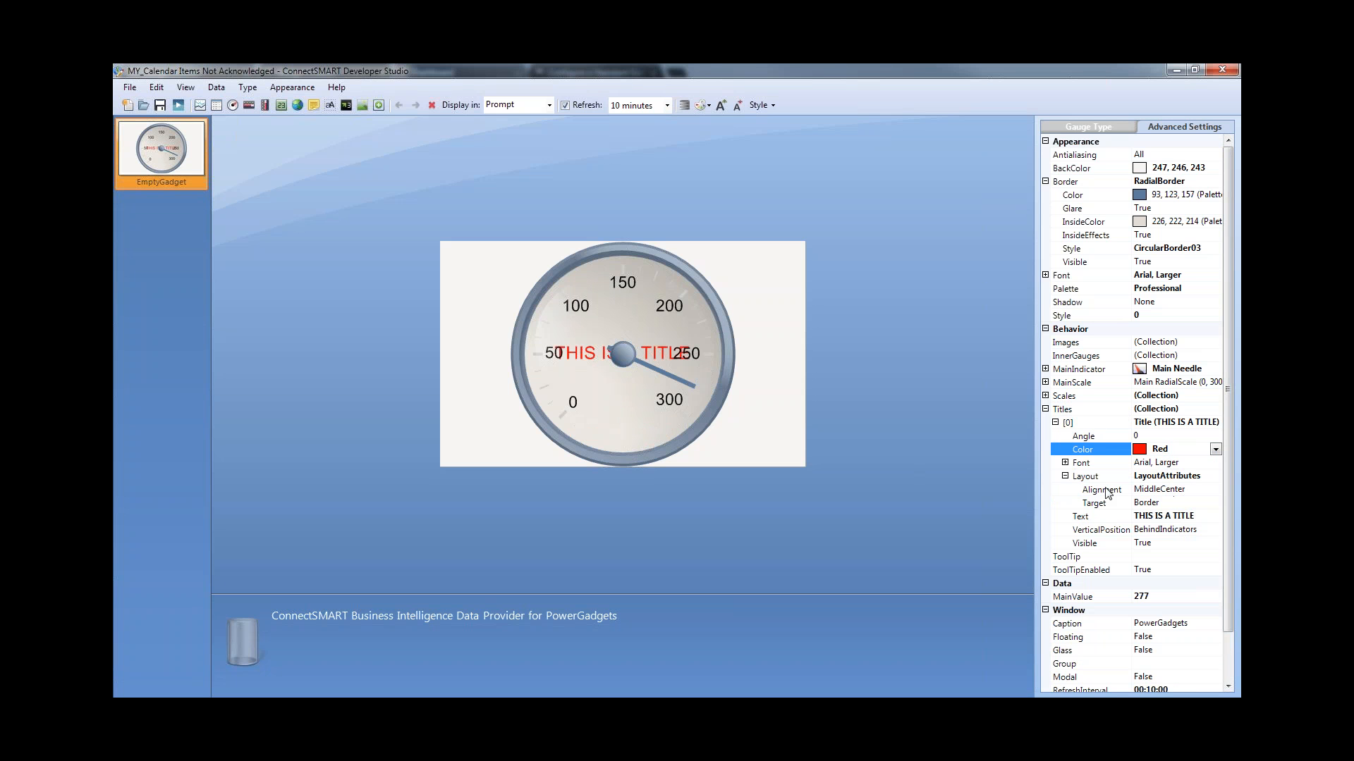
left_click(1065, 463)
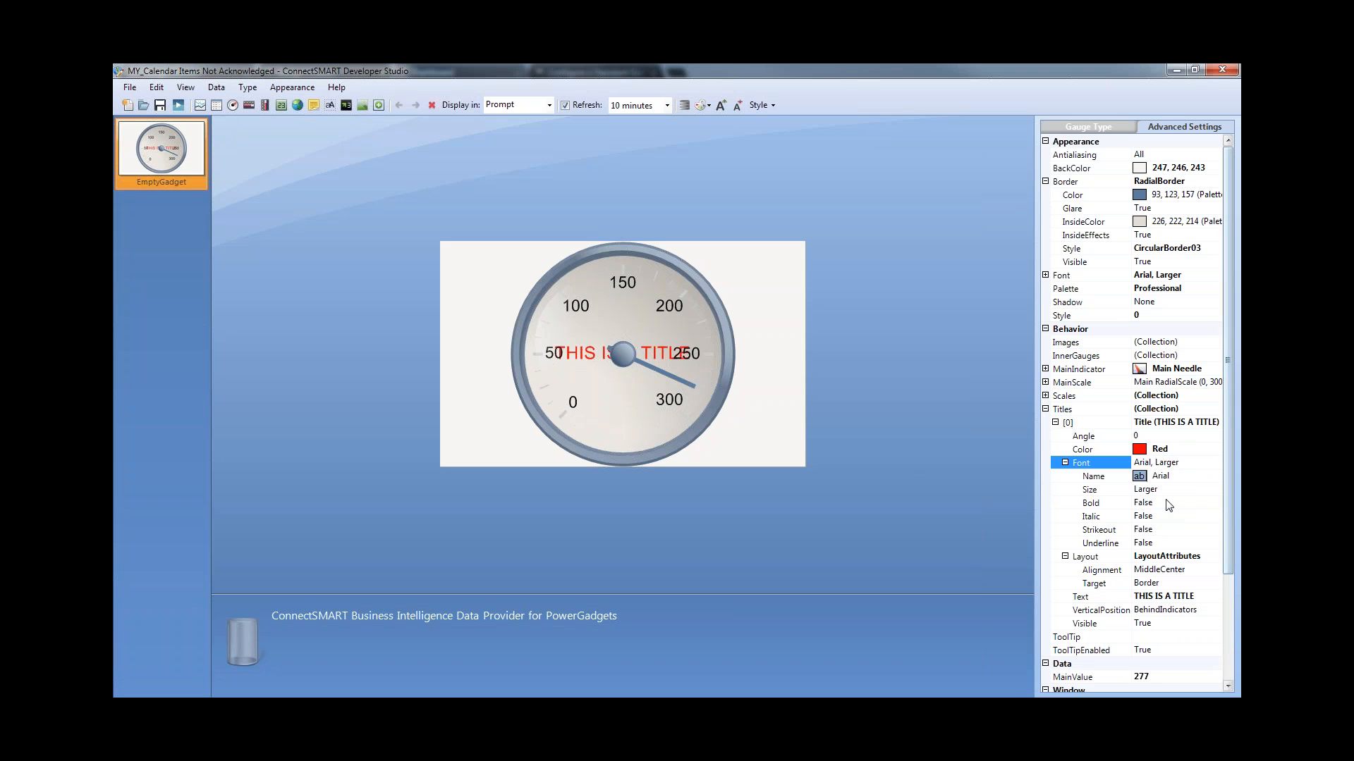
- Set the title's Layout Target to AnchorPoint, keeping MiddleCenter alignment
left_click(1163, 583)
left_click(1216, 583)
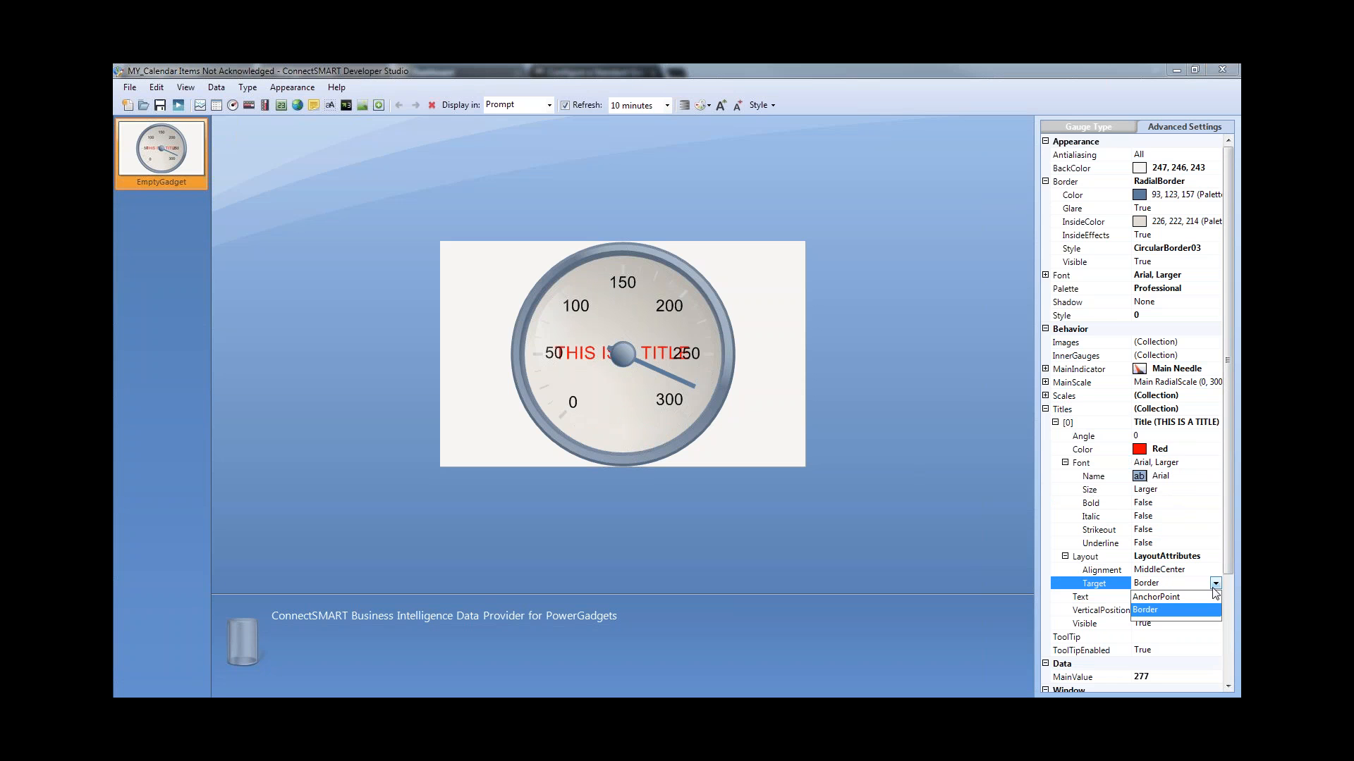
left_click(1179, 597)
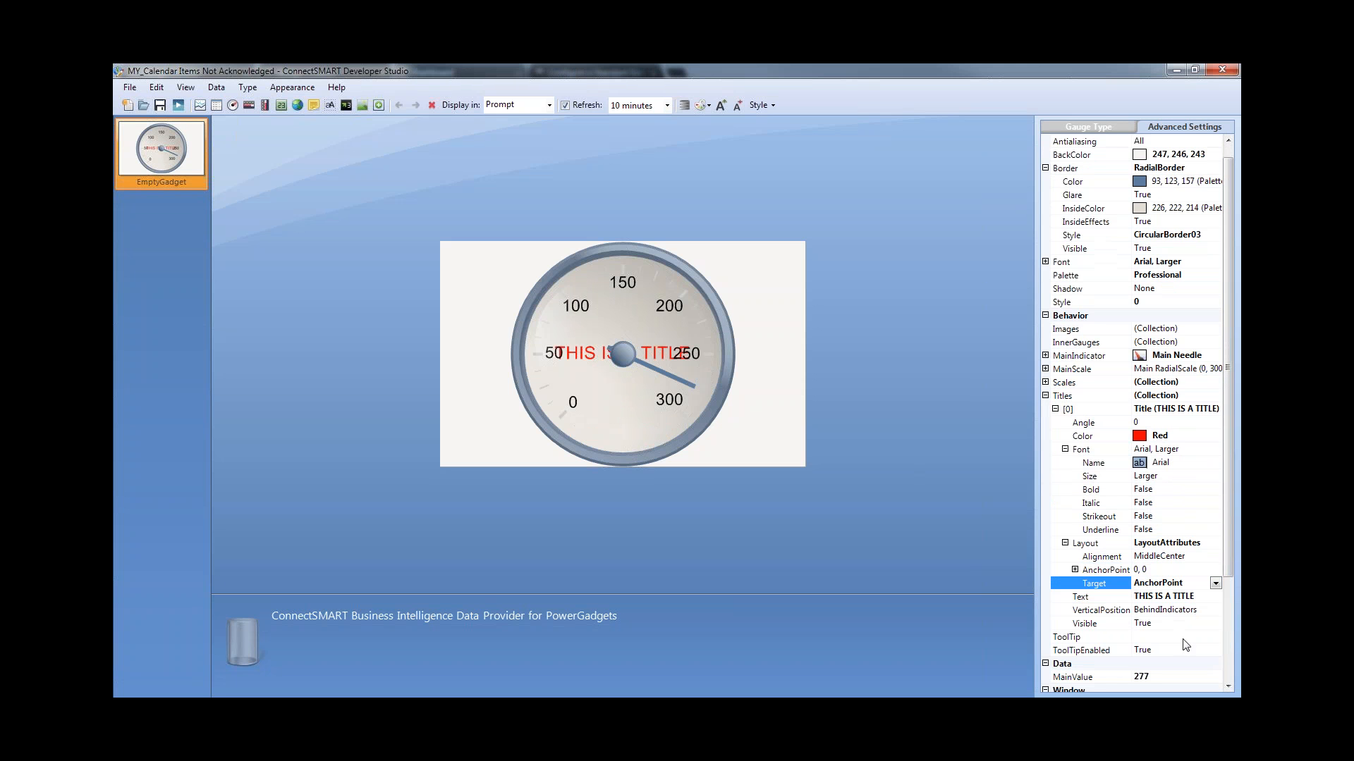
left_click(1075, 570)
left_click(1152, 583)
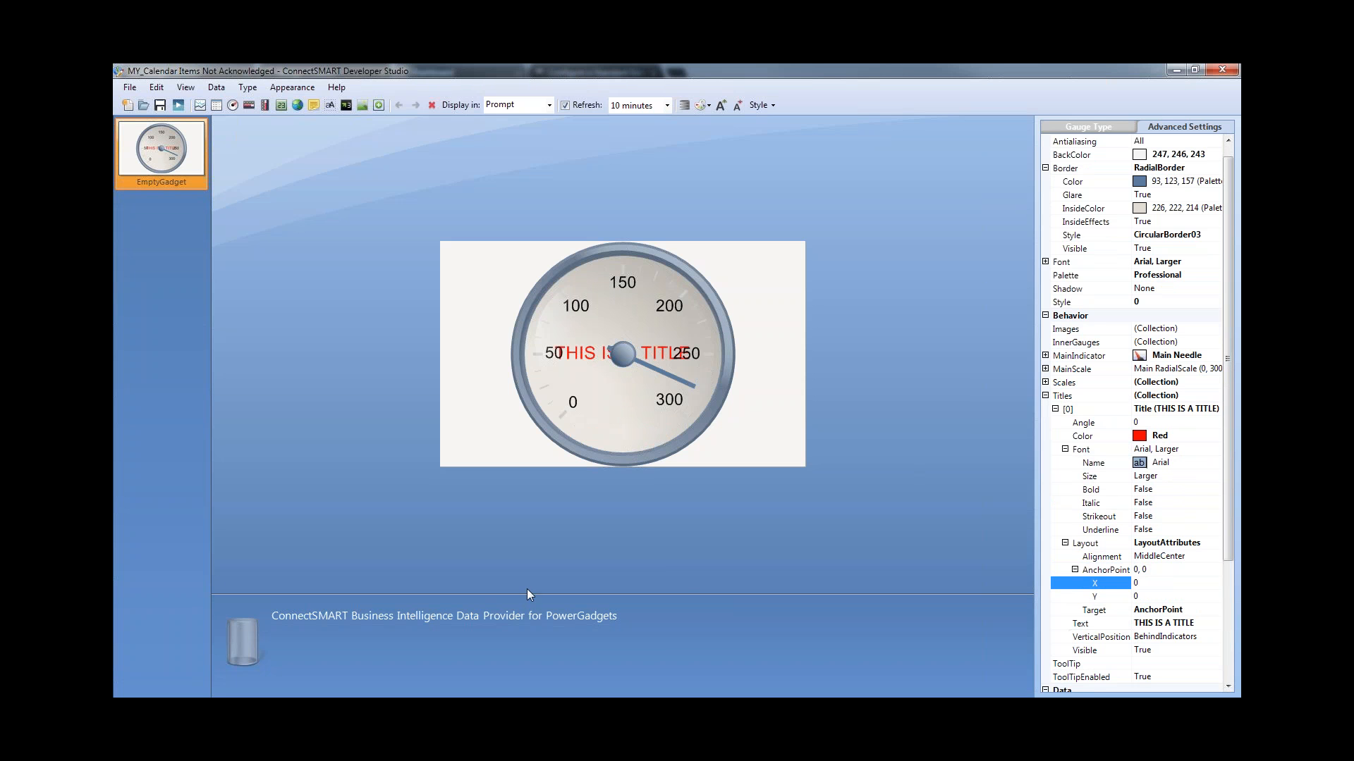
left_click(1174, 556)
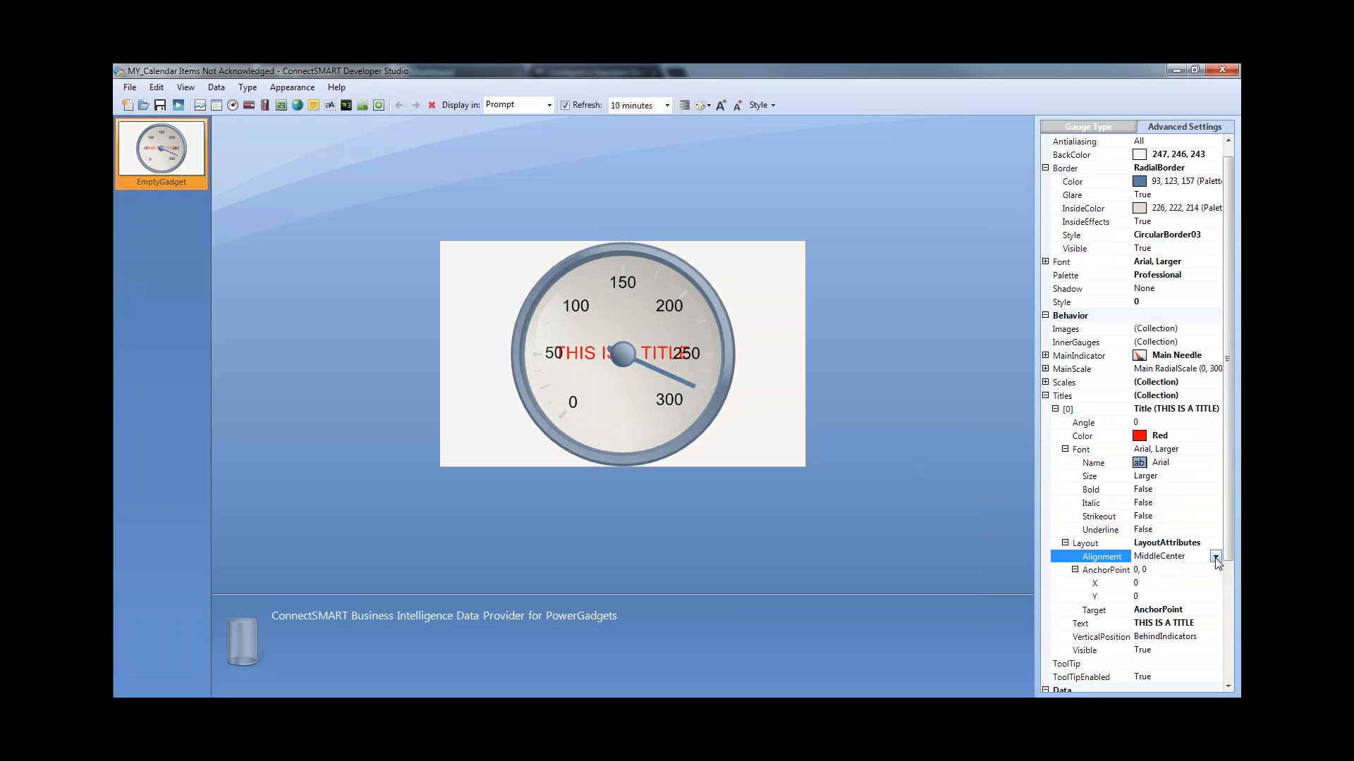
left_click(1215, 557)
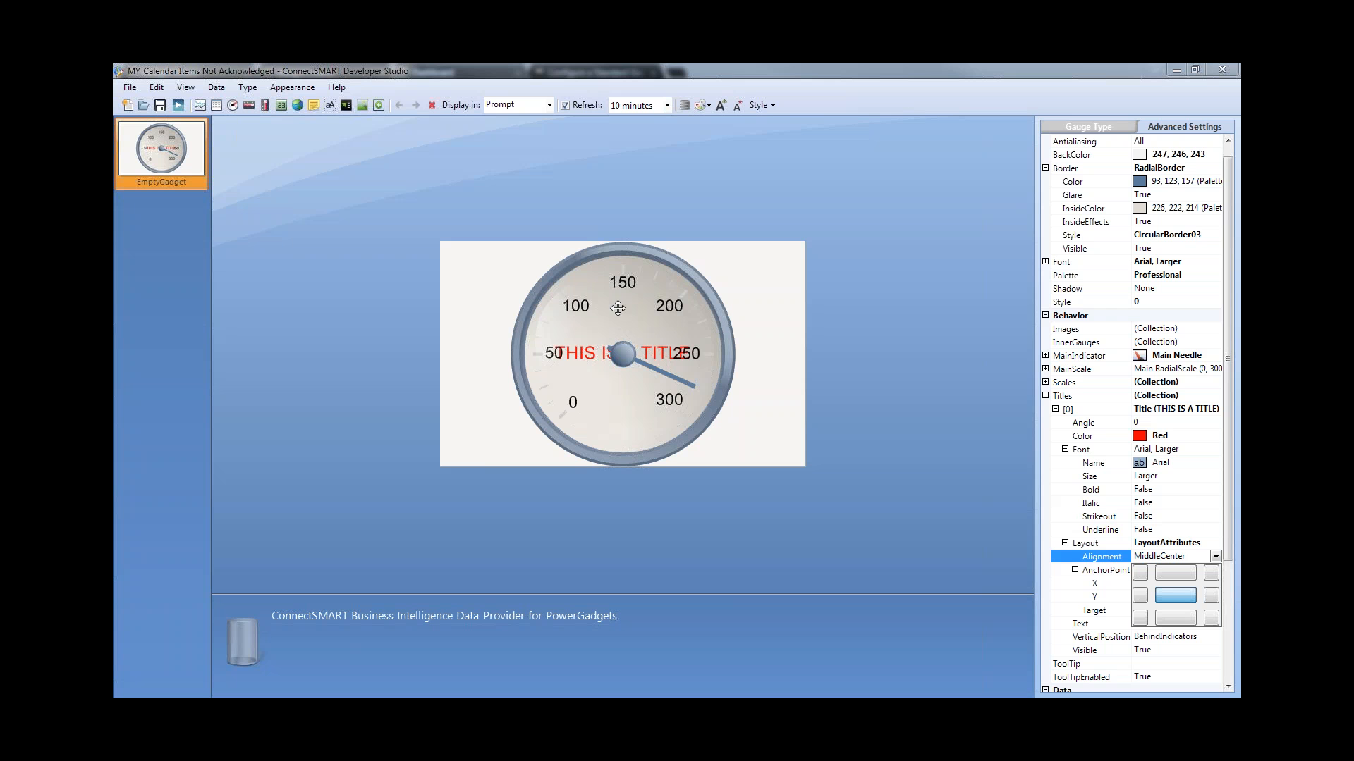
left_click(1176, 596)
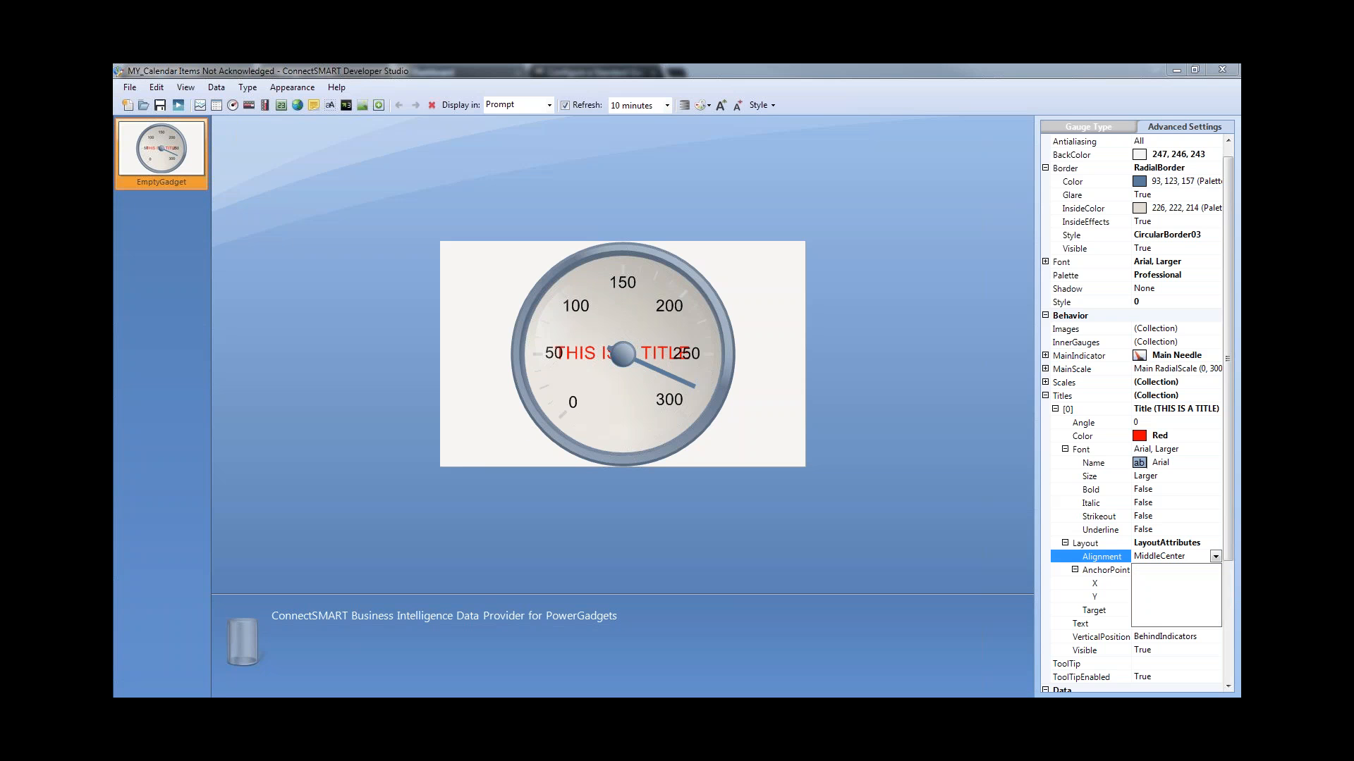
- Lower the anchor point's Y value through -0.2, -0.4 and -0.6 to a final -0.7
left_click(1157, 572)
left_click(1155, 586)
left_click(1175, 597)
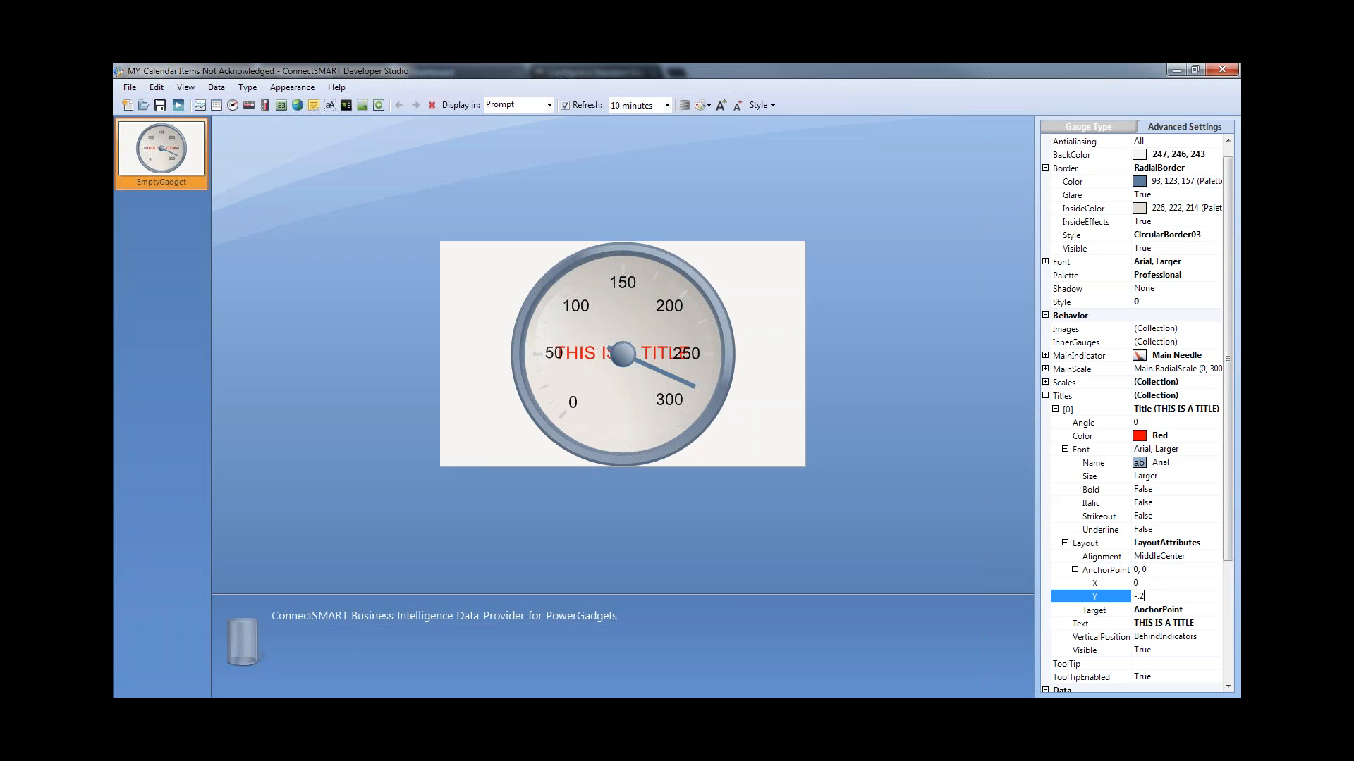
key("Return")
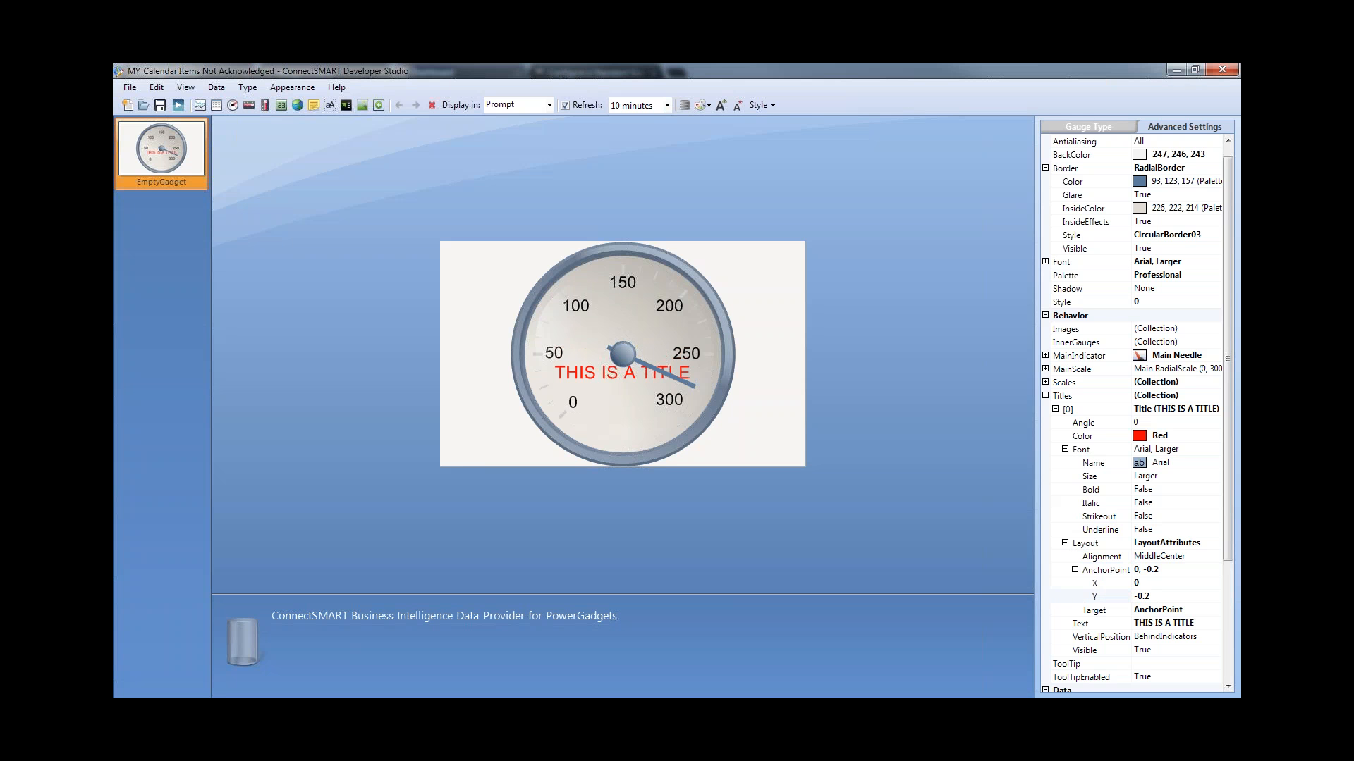
left_click(1168, 594)
left_click_drag(1154, 591, 1145, 591)
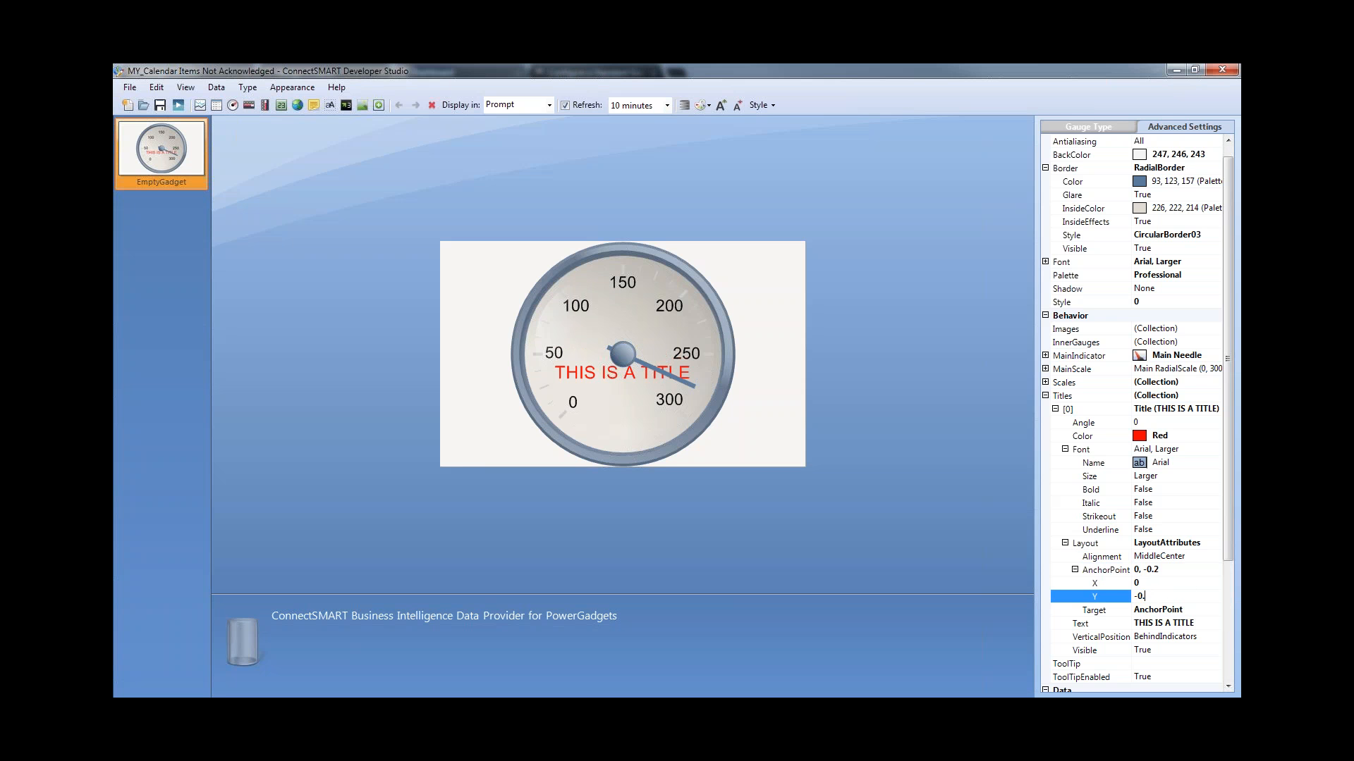
key("Return")
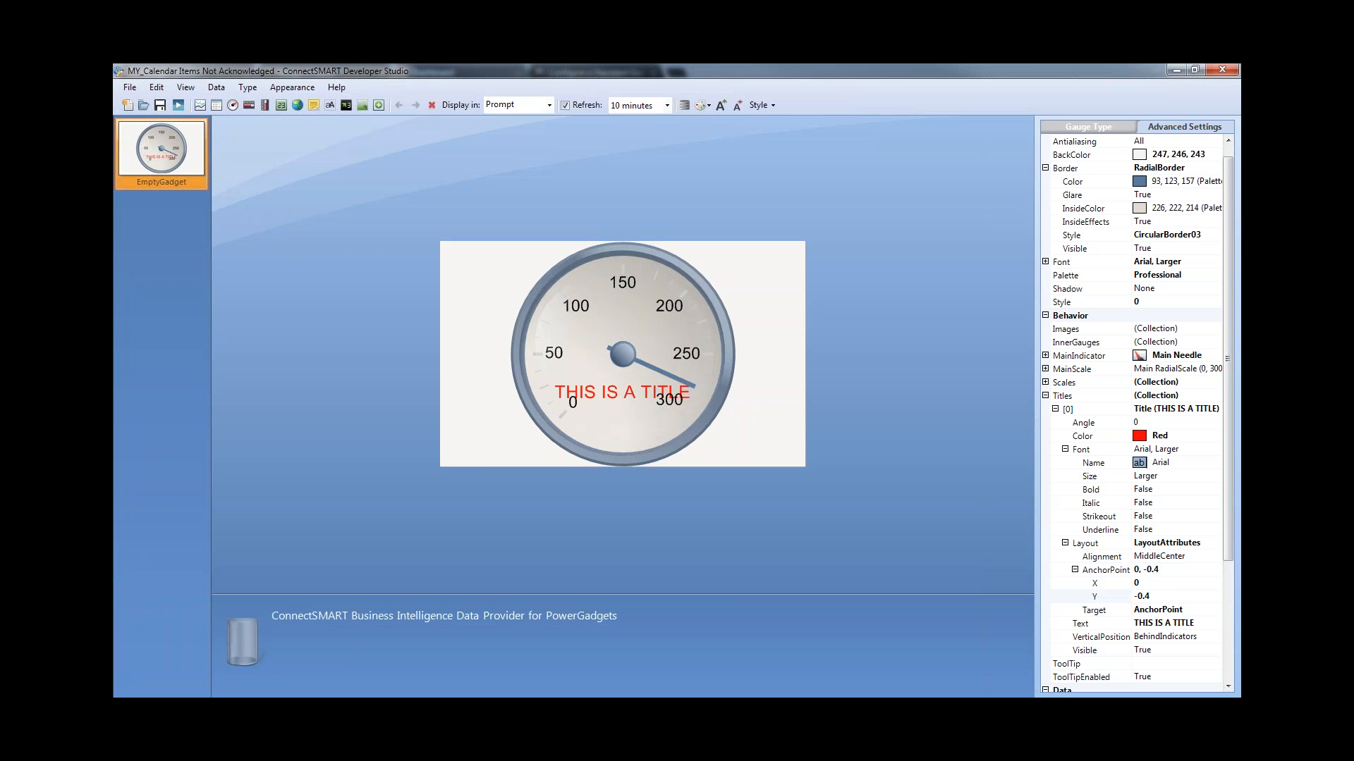
left_click(1152, 596)
type("6")
key("Return")
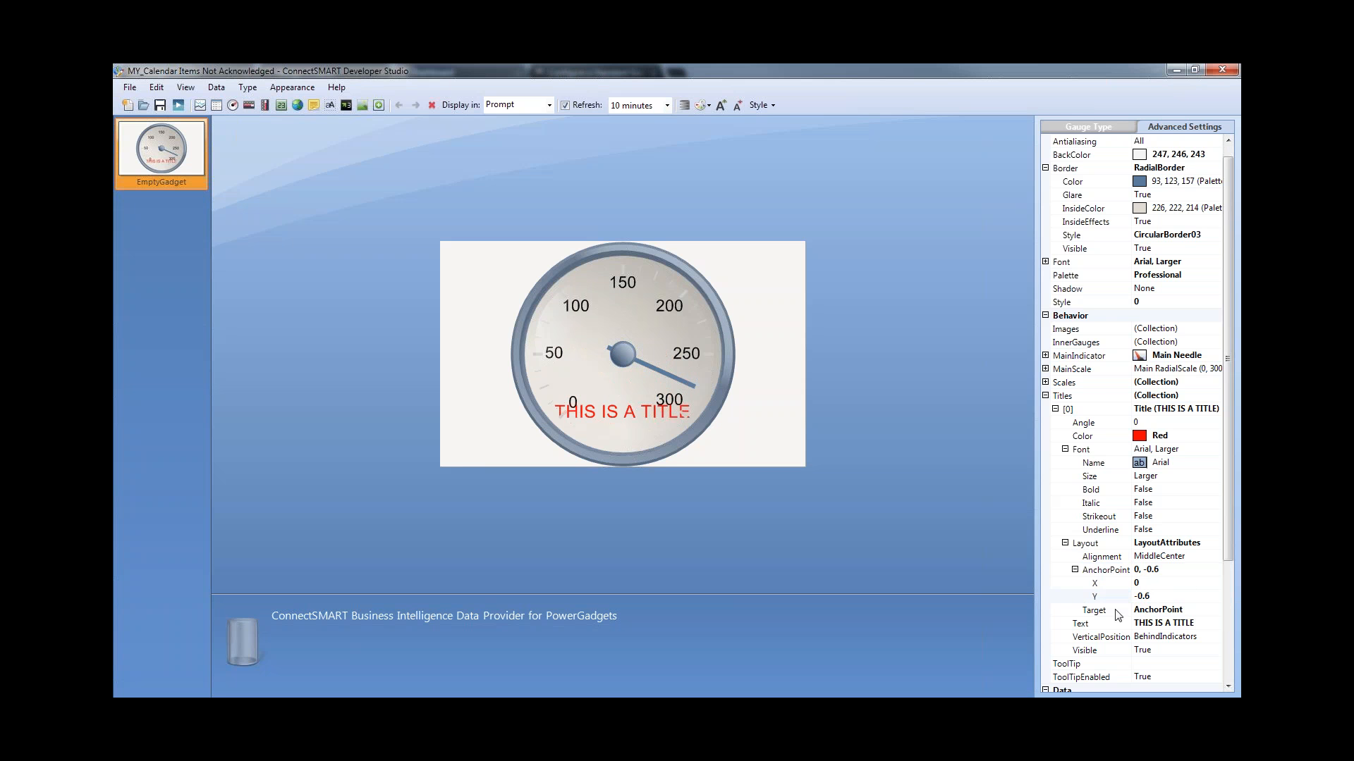
left_click(1185, 594)
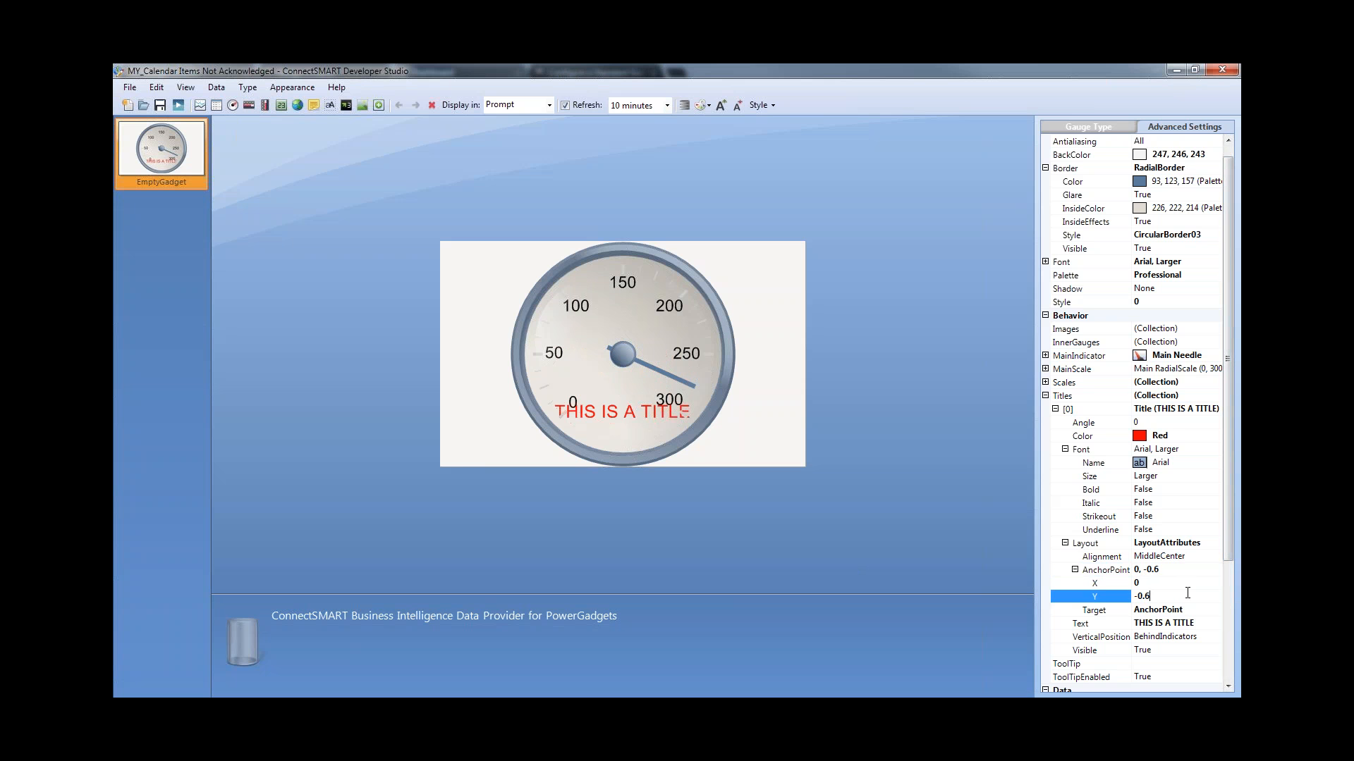
type("7")
key("Return")
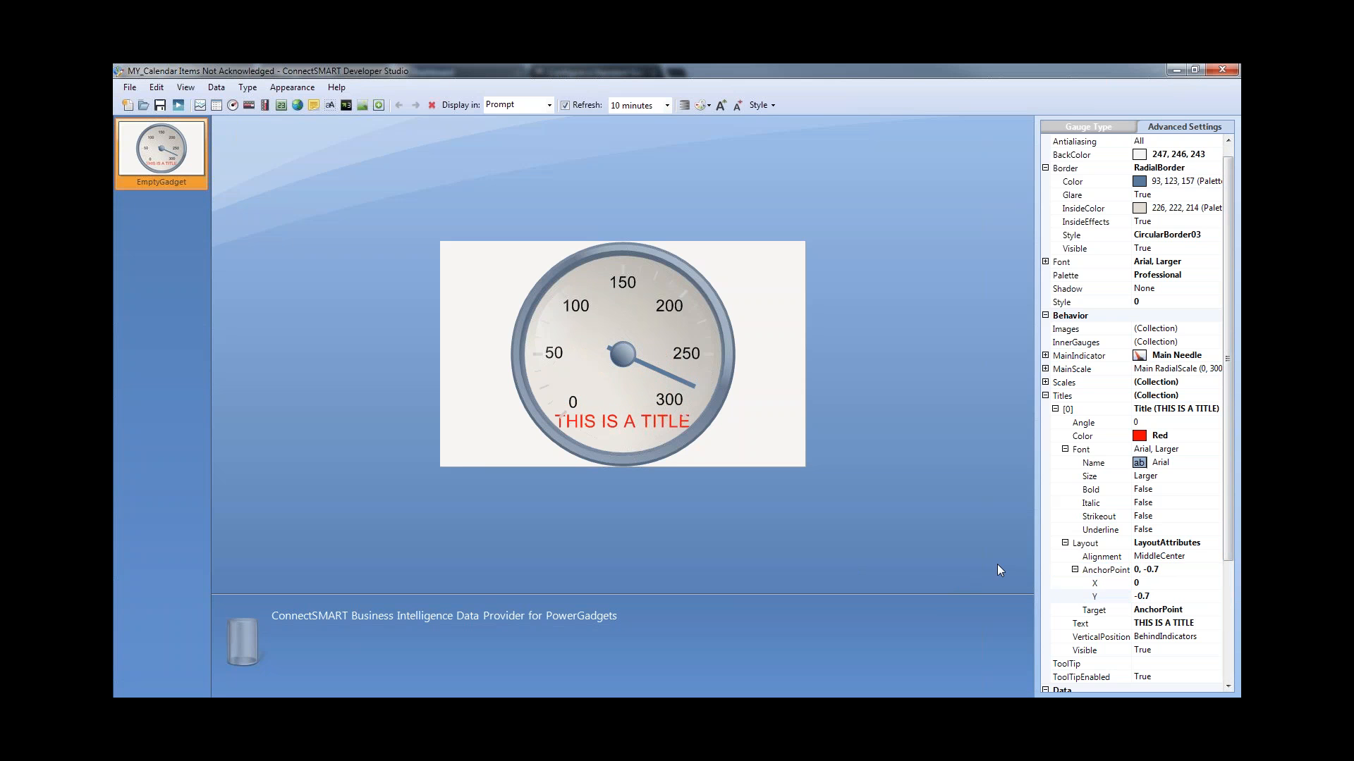
- Make the title font Medium and try a 359° angle before resetting it to 0
left_click(1184, 476)
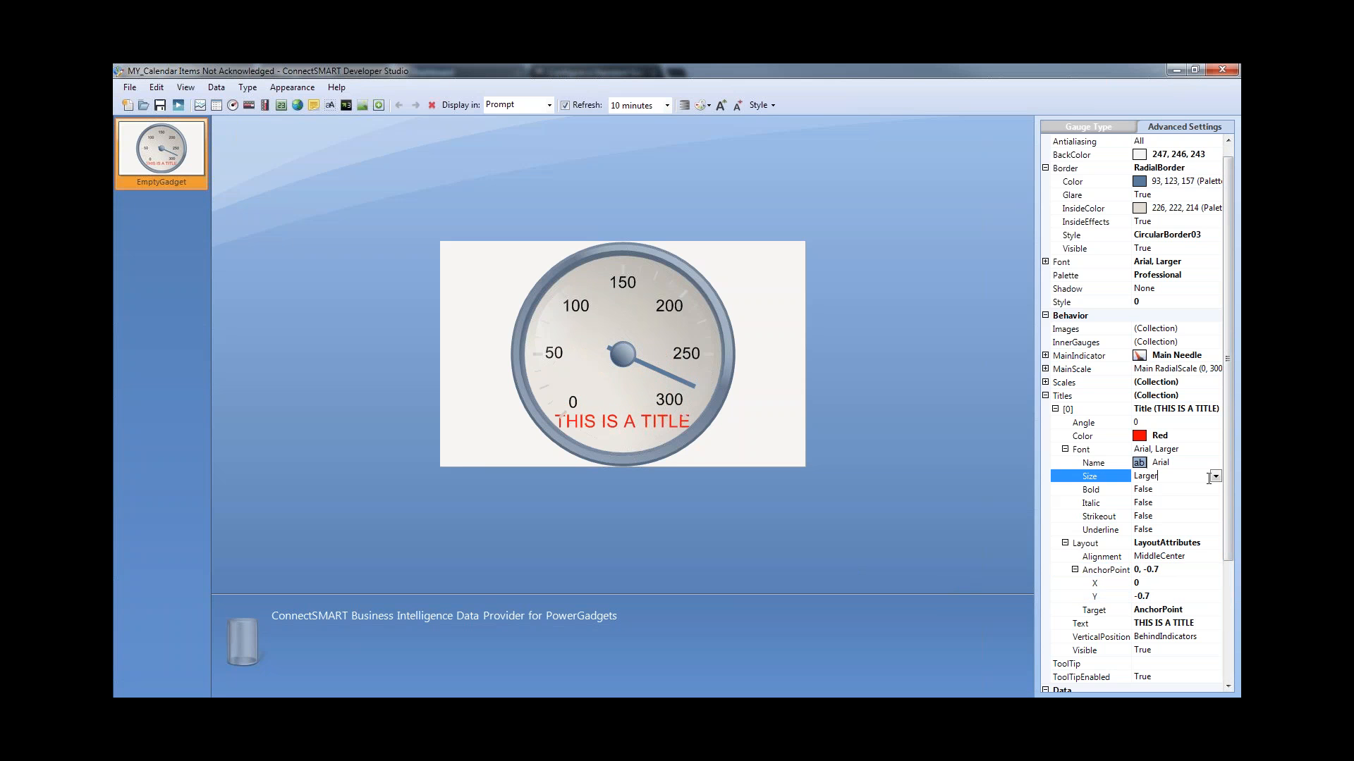
left_click(1184, 477)
left_click(1156, 515)
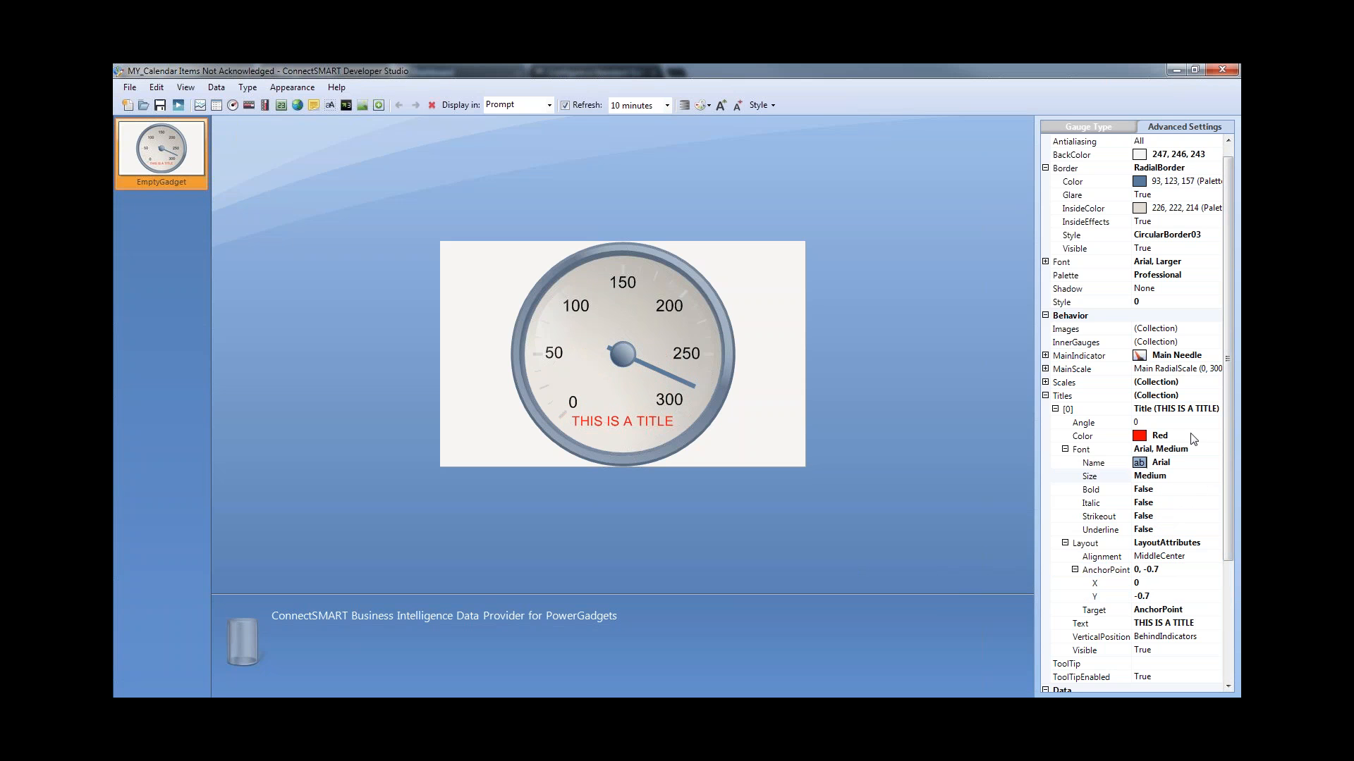
left_click(1154, 423)
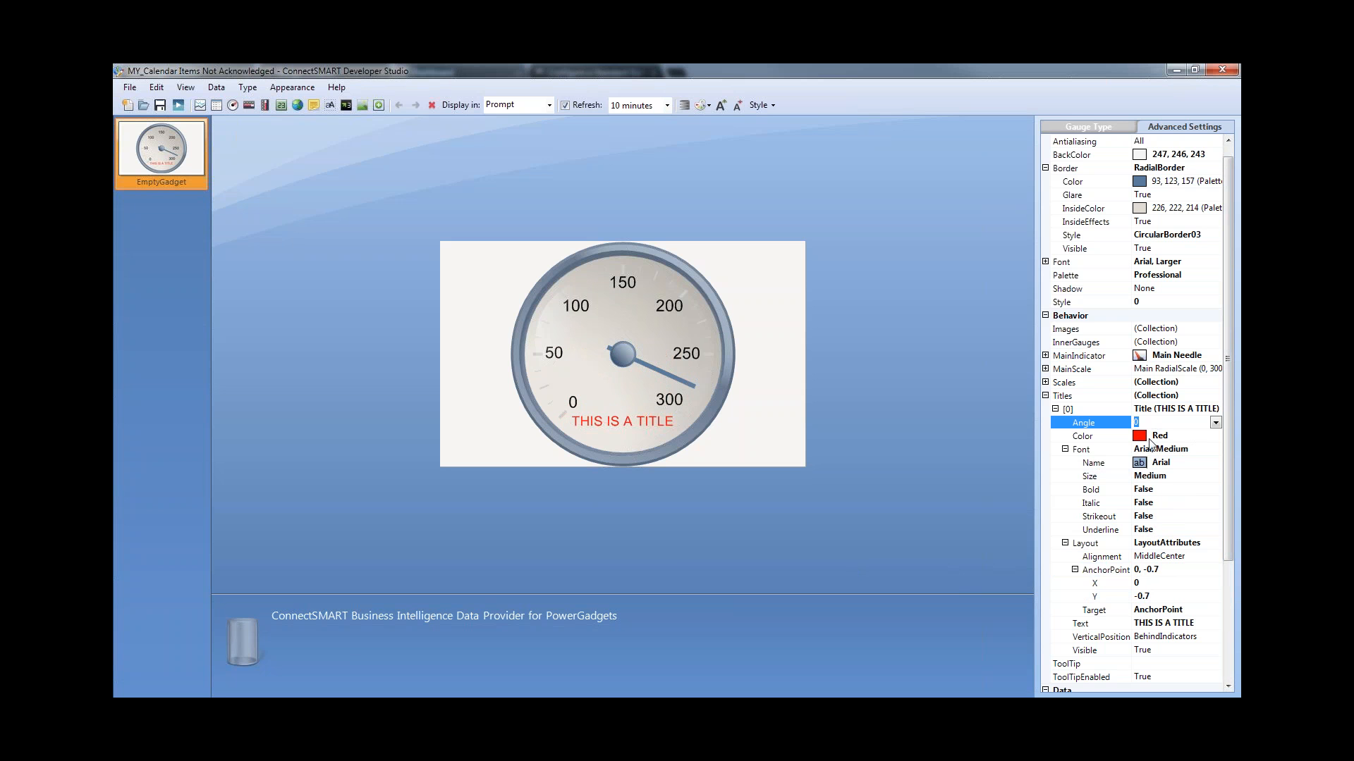
left_click(1215, 422)
left_click(1207, 497)
left_click(1214, 423)
left_click(1199, 495)
- Try title angles of 300, 100 and 70 degrees, then return the title to horizontal
left_click(1216, 422)
left_click(1168, 525)
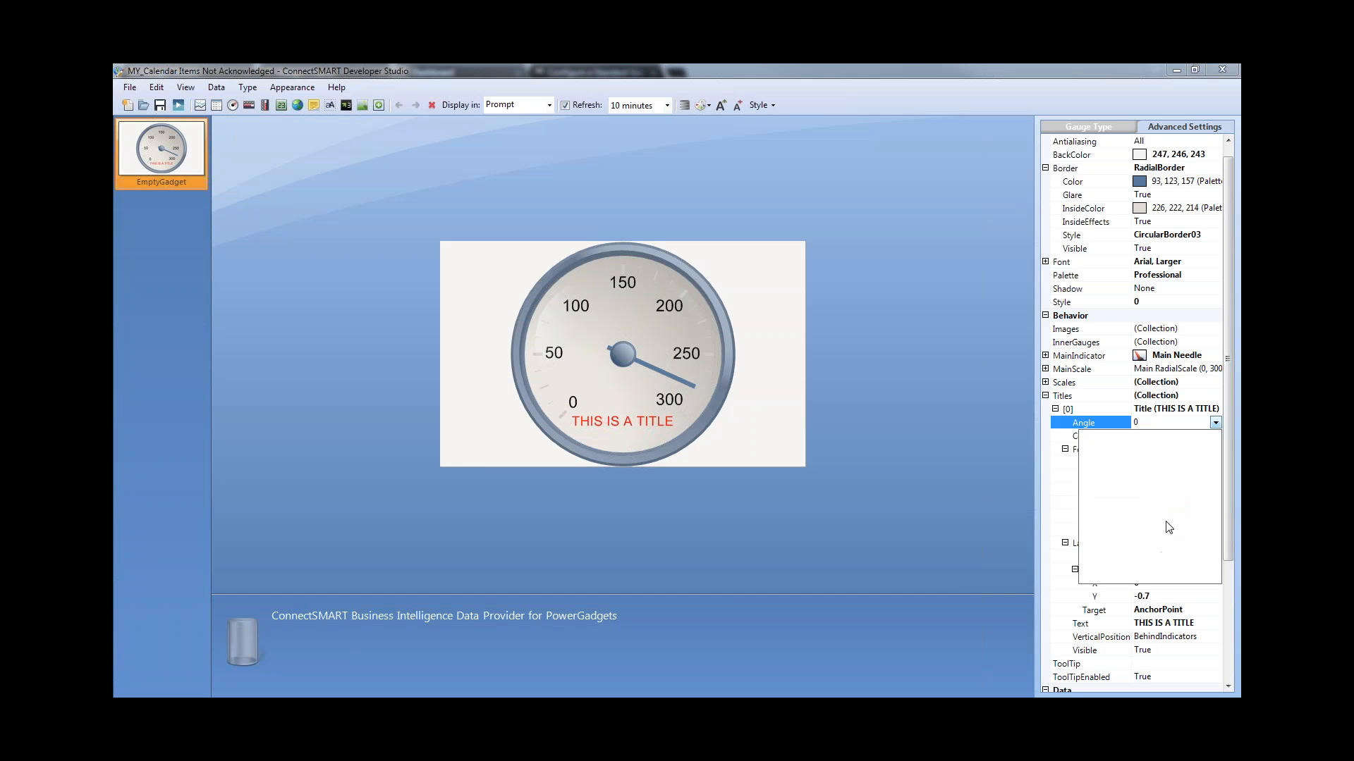
left_click(1216, 422)
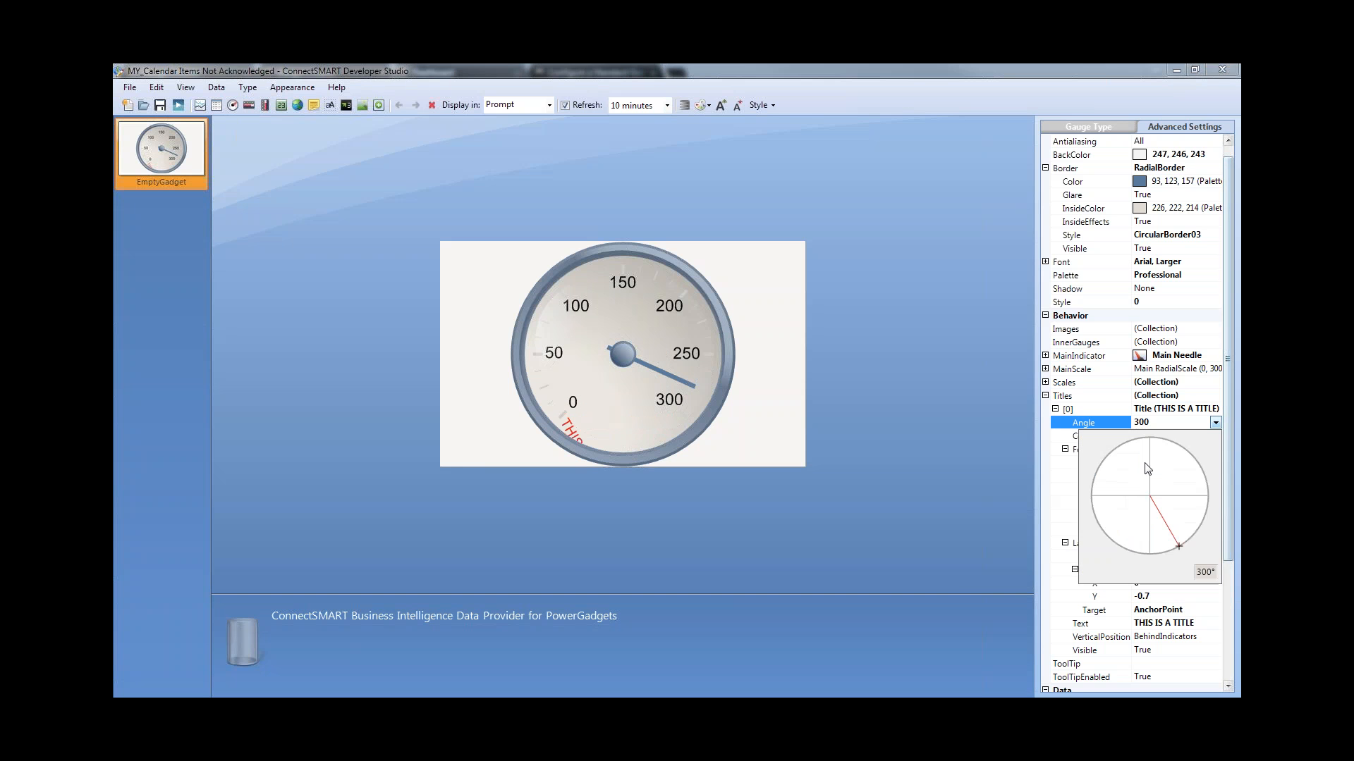
left_click(1199, 478)
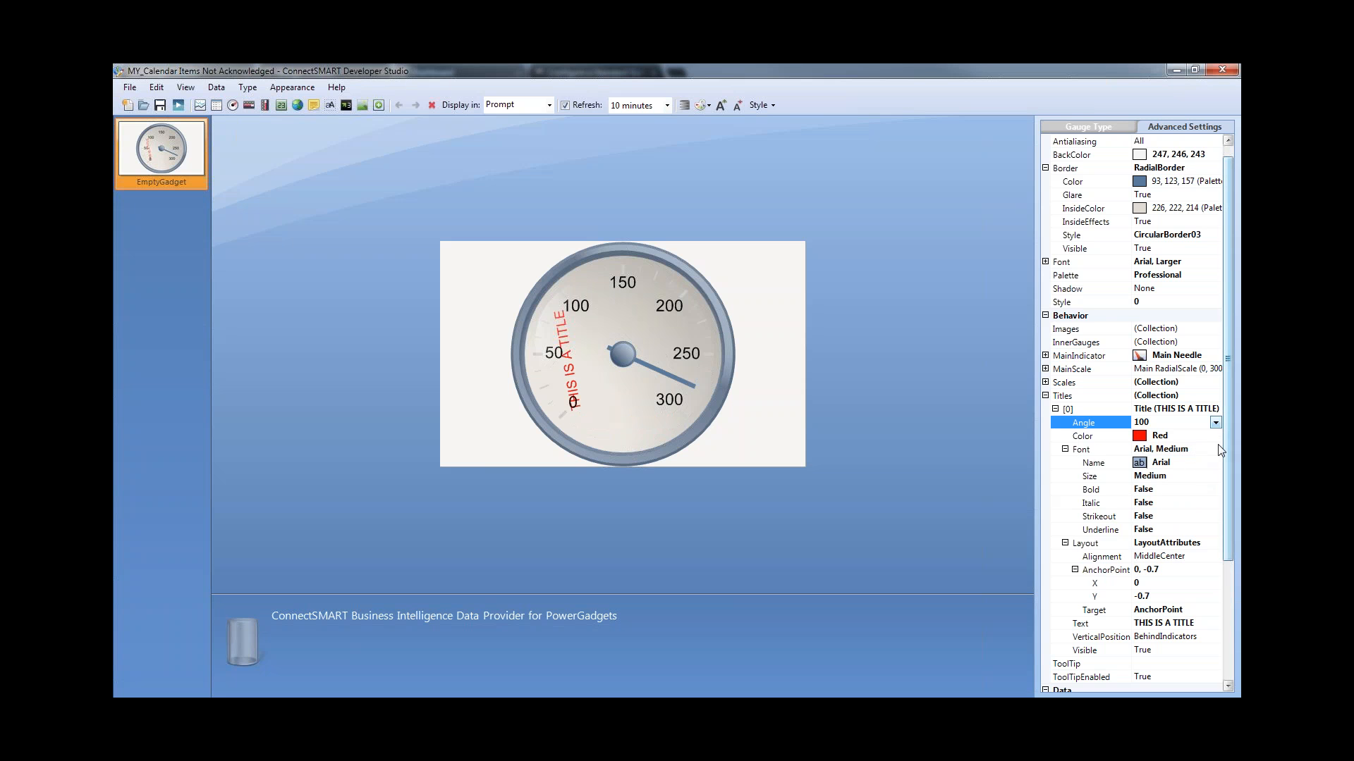
left_click(1216, 422)
left_click(1168, 456)
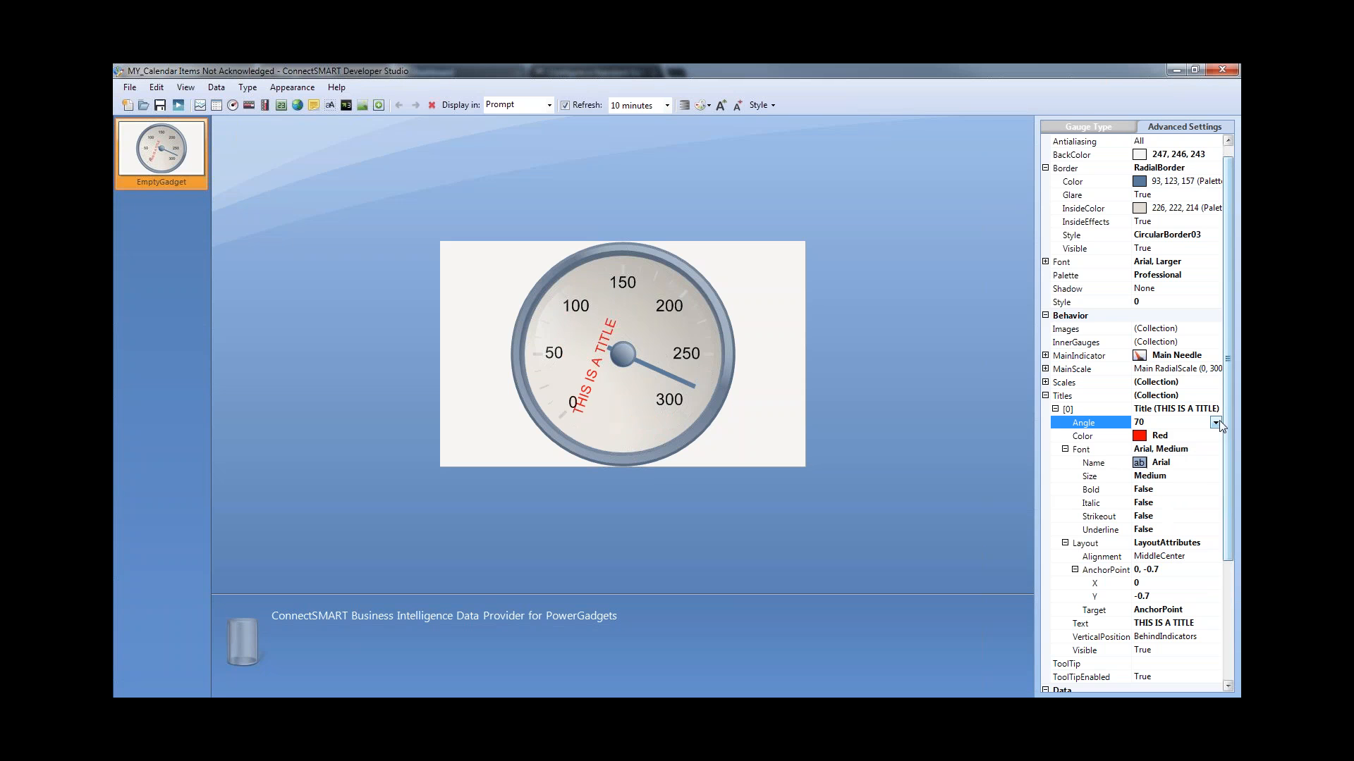
left_click(1217, 423)
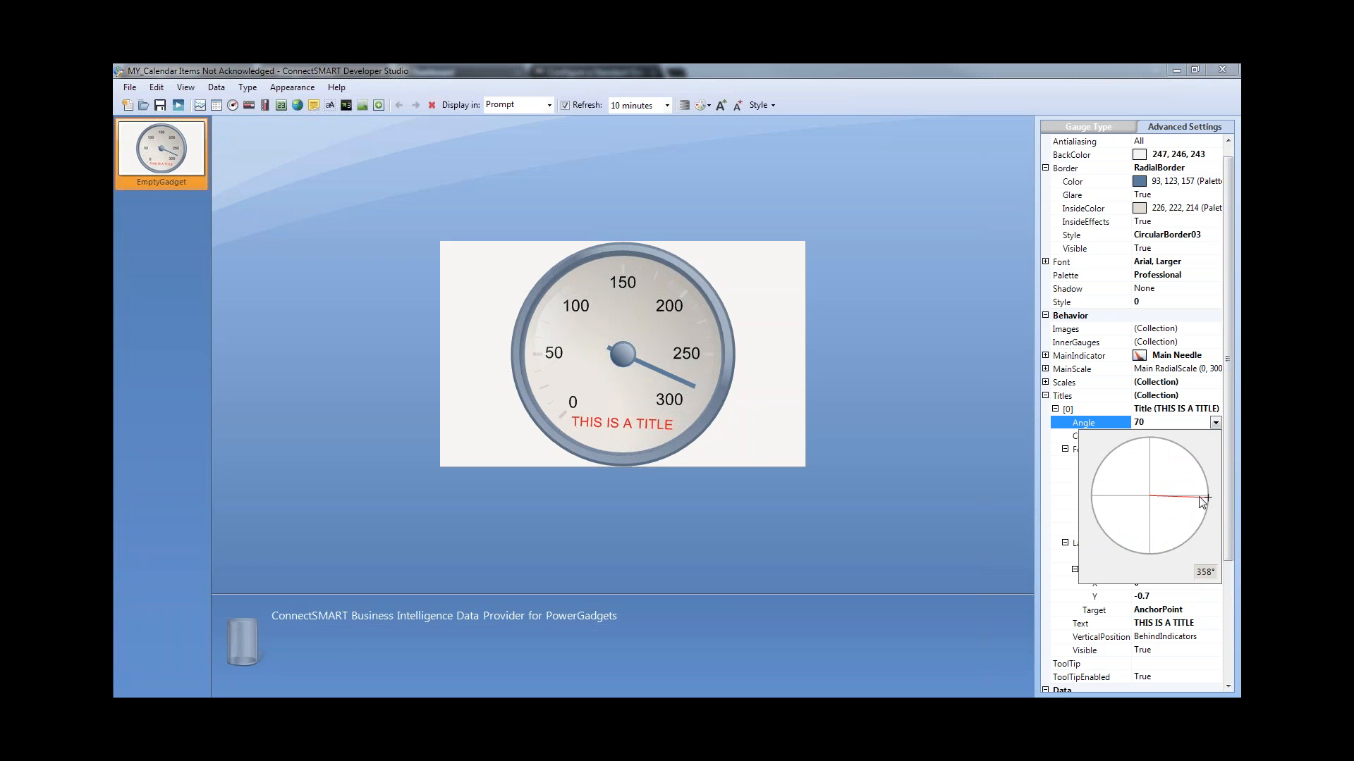
left_click(1207, 496)
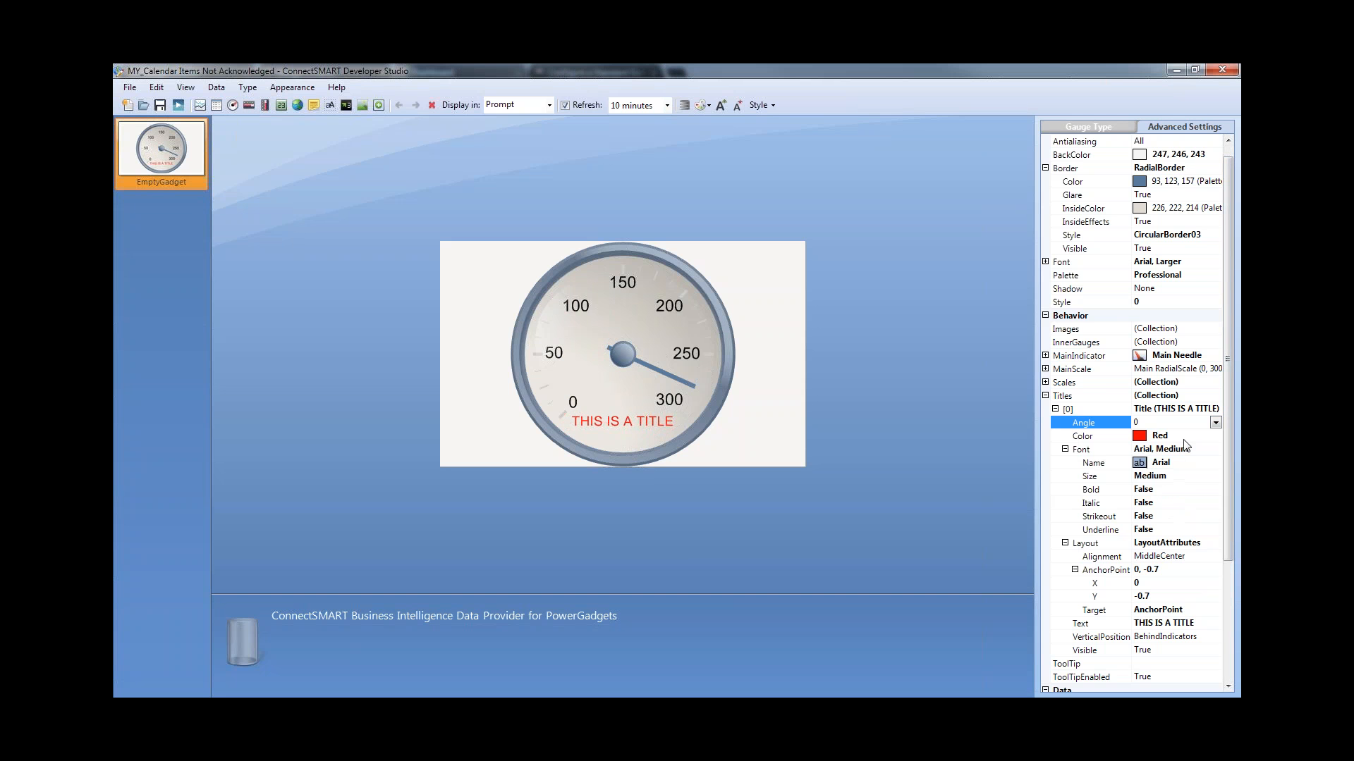
- Make the title bold with italic set to False, and change the gadget to a Vertical Gauge
left_click(1193, 463)
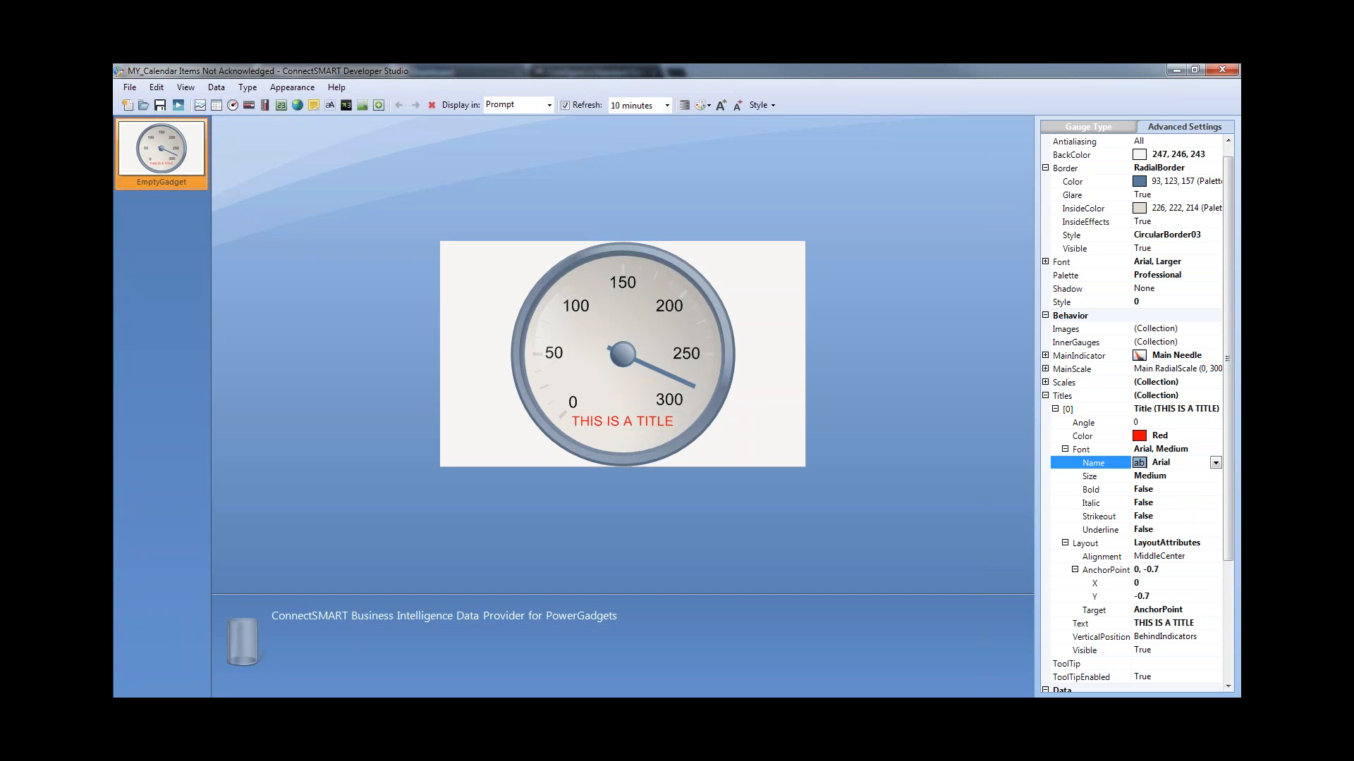
left_click(1197, 515)
left_click(1163, 491)
double_click(1163, 490)
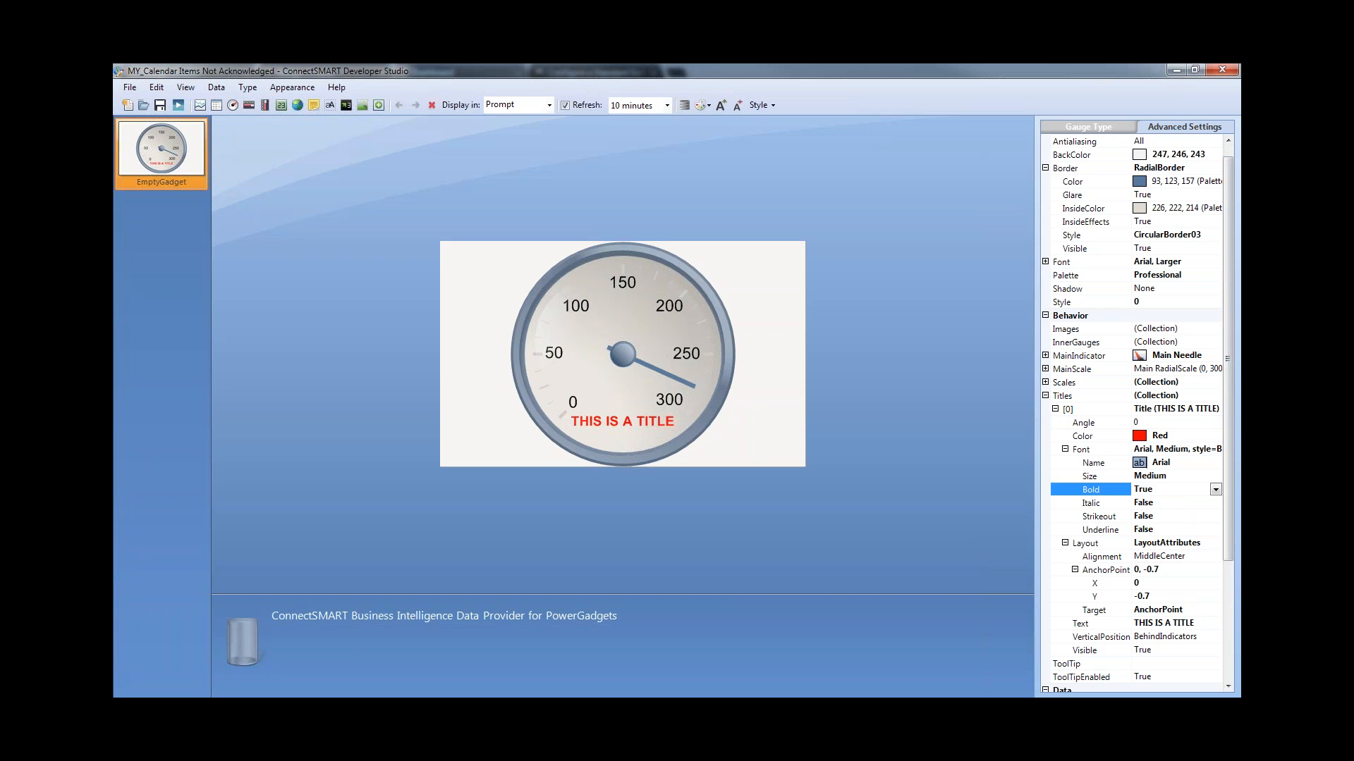
double_click(1163, 491)
double_click(1163, 504)
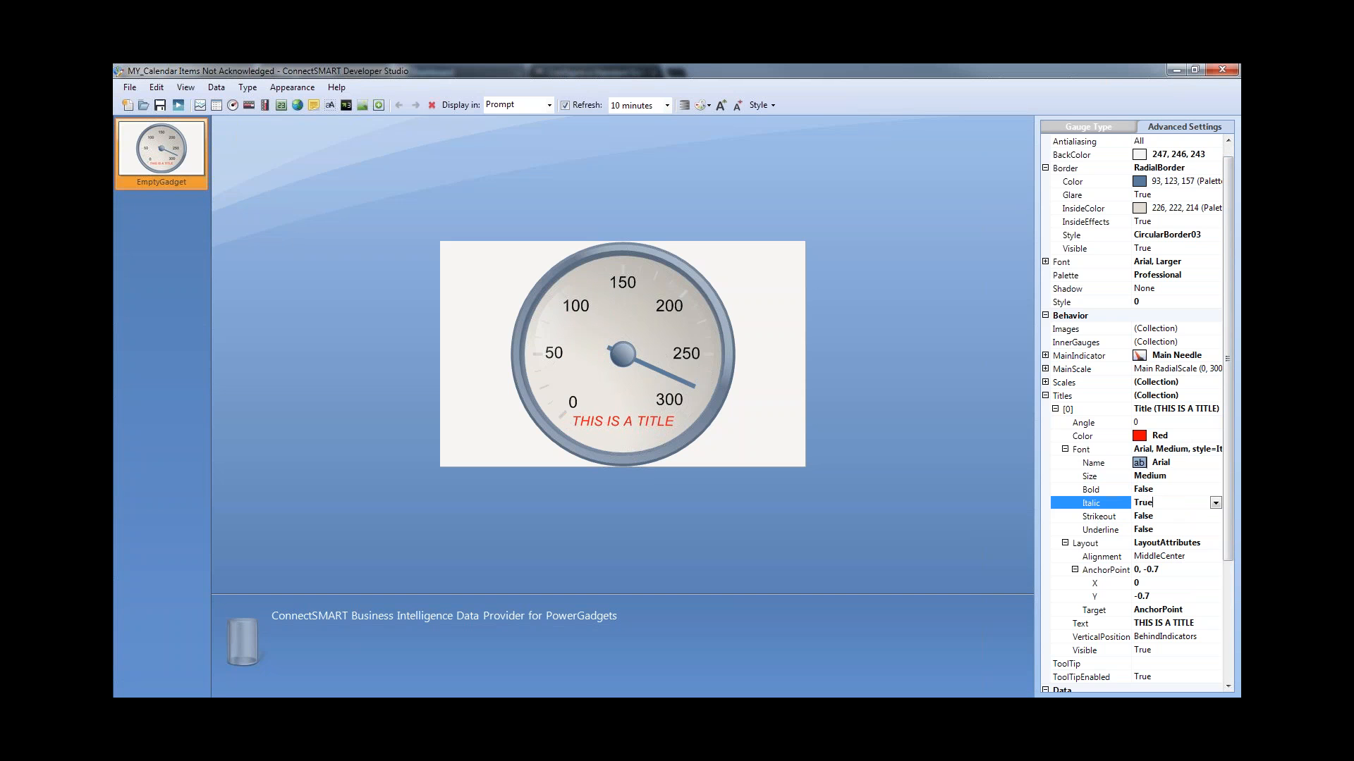
double_click(1163, 503)
scroll(1123, 546, "down", 4)
scroll(1123, 546, "up", 3)
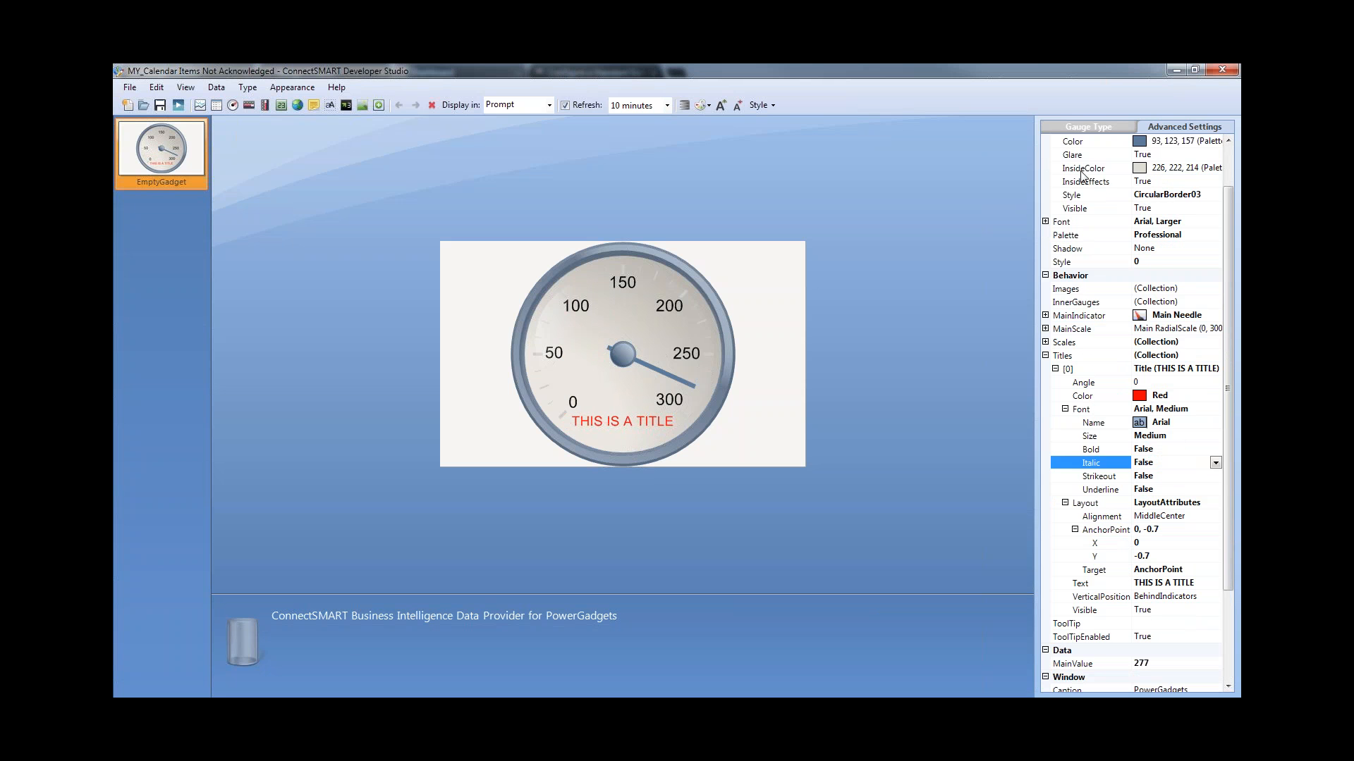
left_click(1088, 127)
left_click(1085, 310)
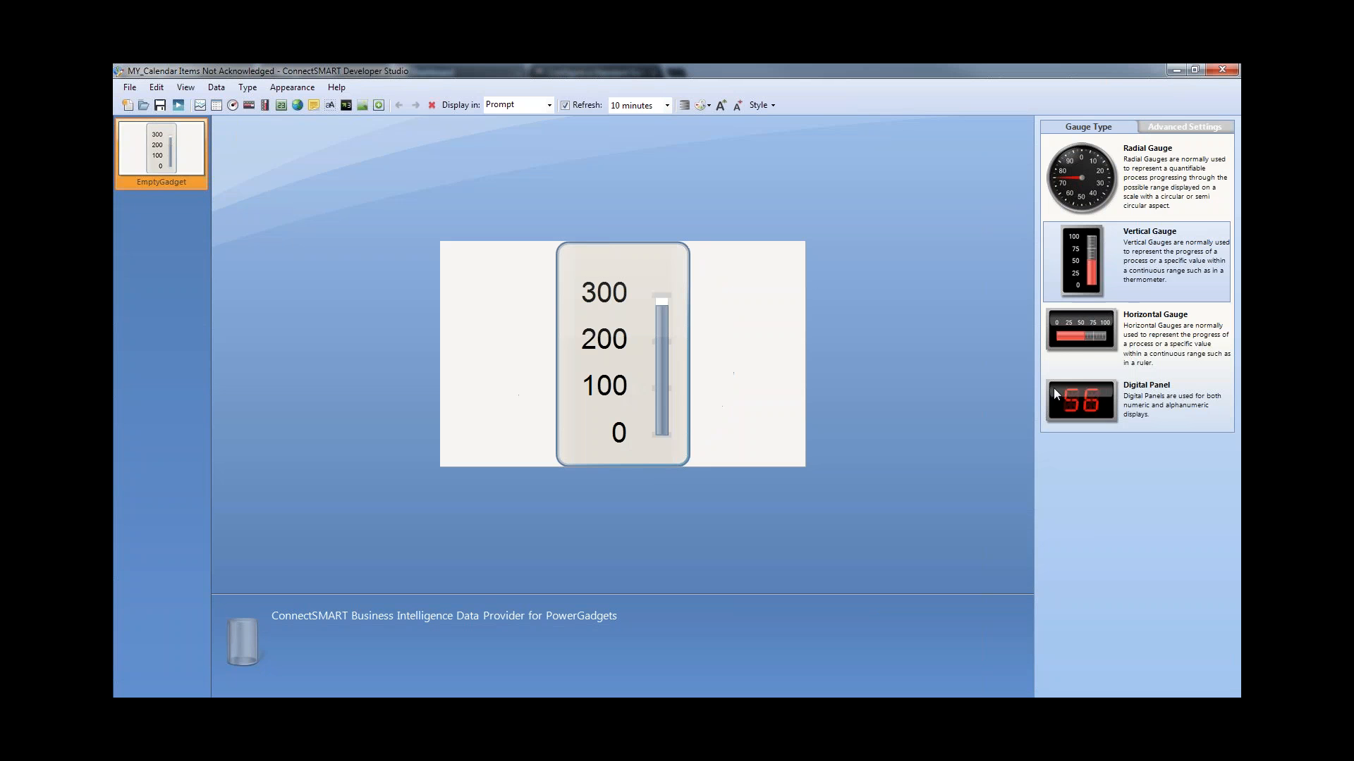
- Change the gauge type to Horizontal Gauge and then to Digital Panel
left_click(1157, 131)
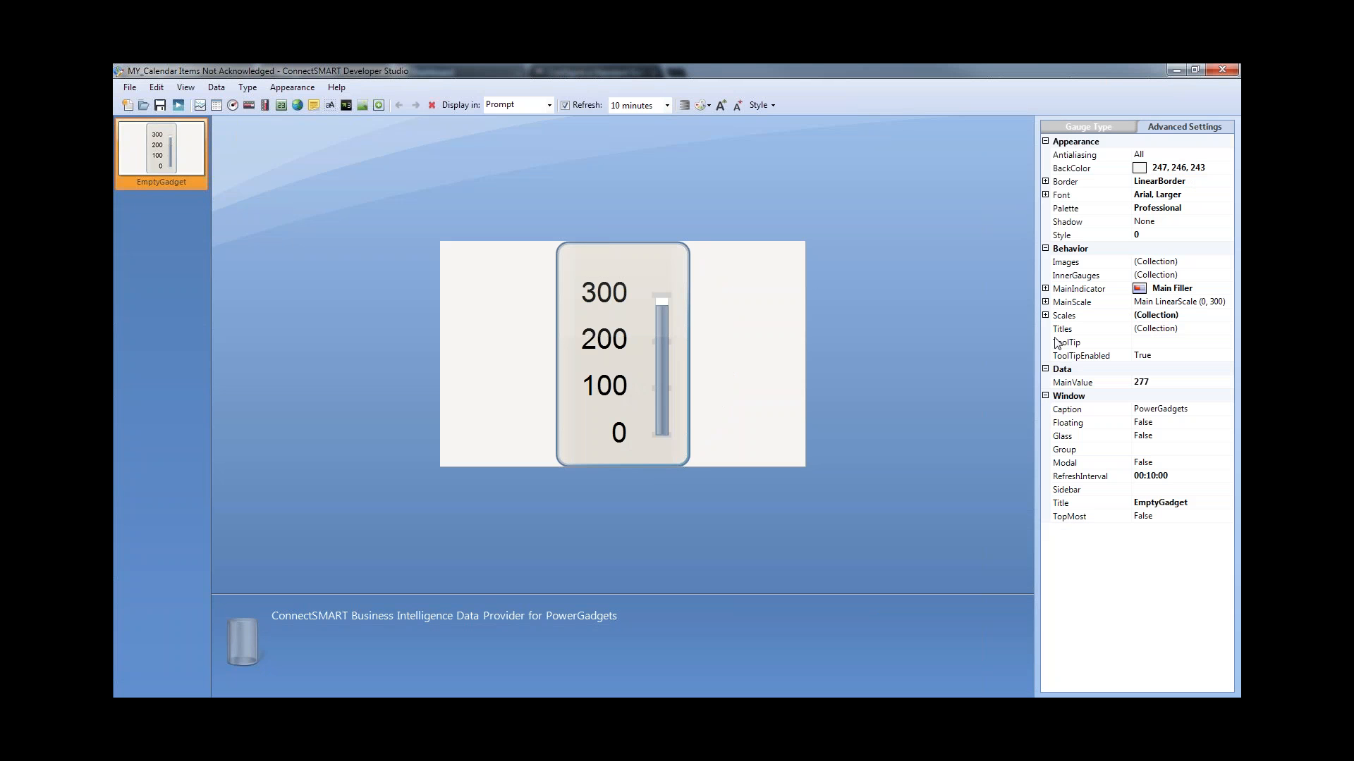
left_click(1177, 328)
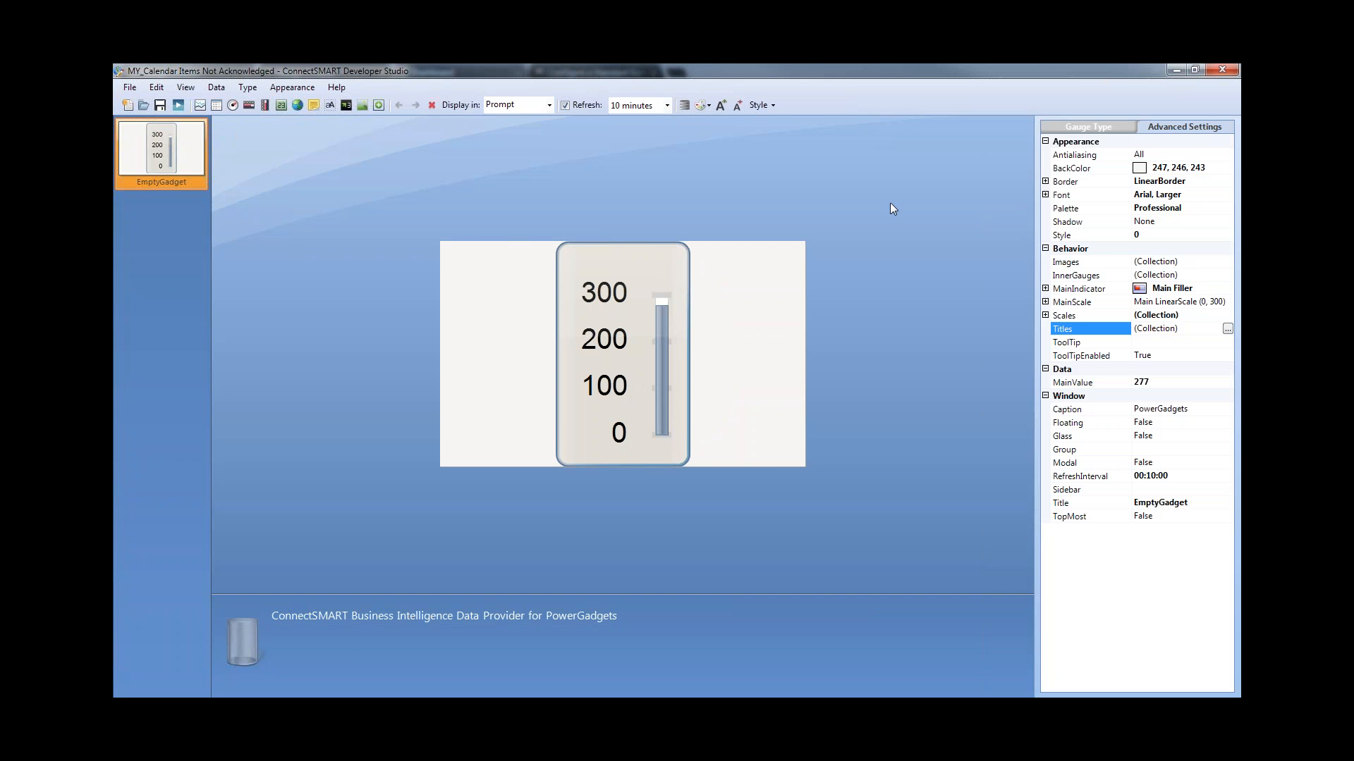
left_click(1088, 127)
left_click(1083, 331)
left_click(1101, 394)
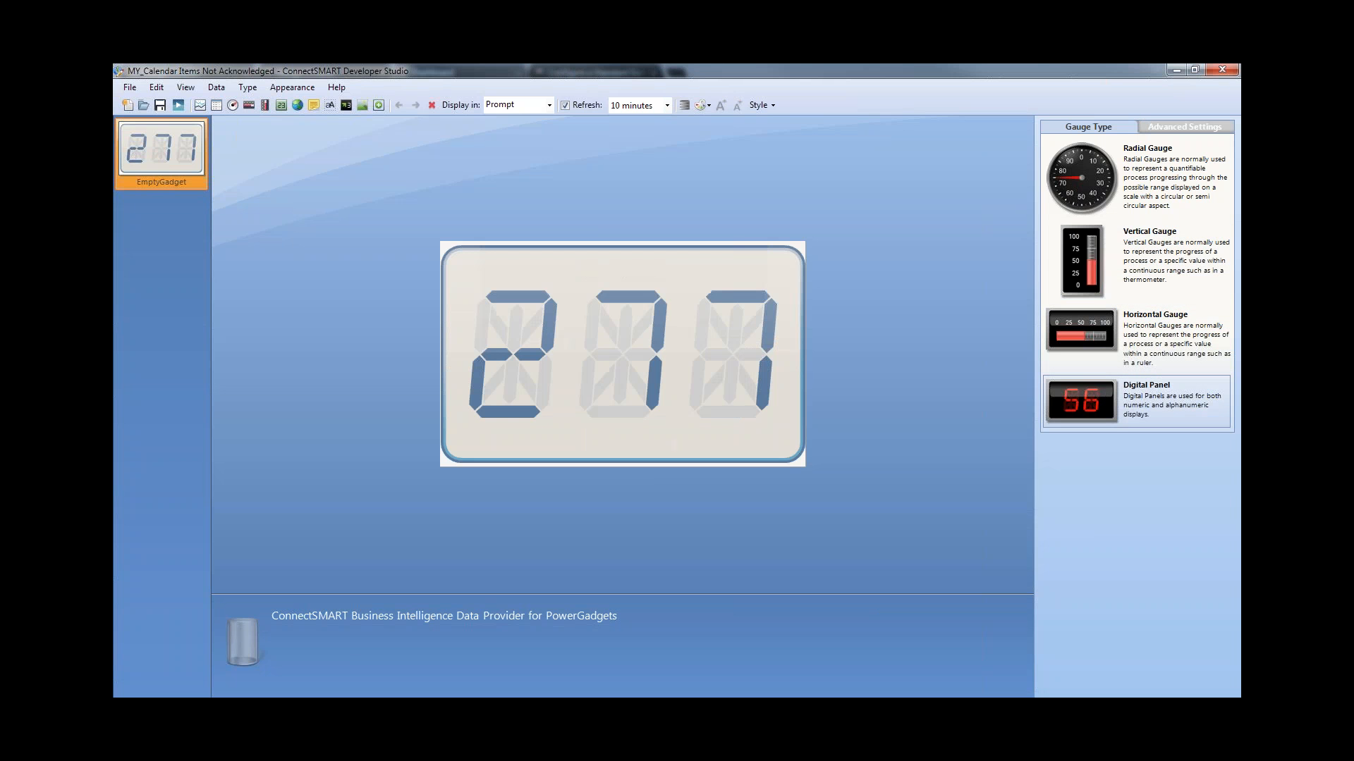
- Preview the digital panel reading 277, maximizing and restoring the window before closing it
left_click(177, 106)
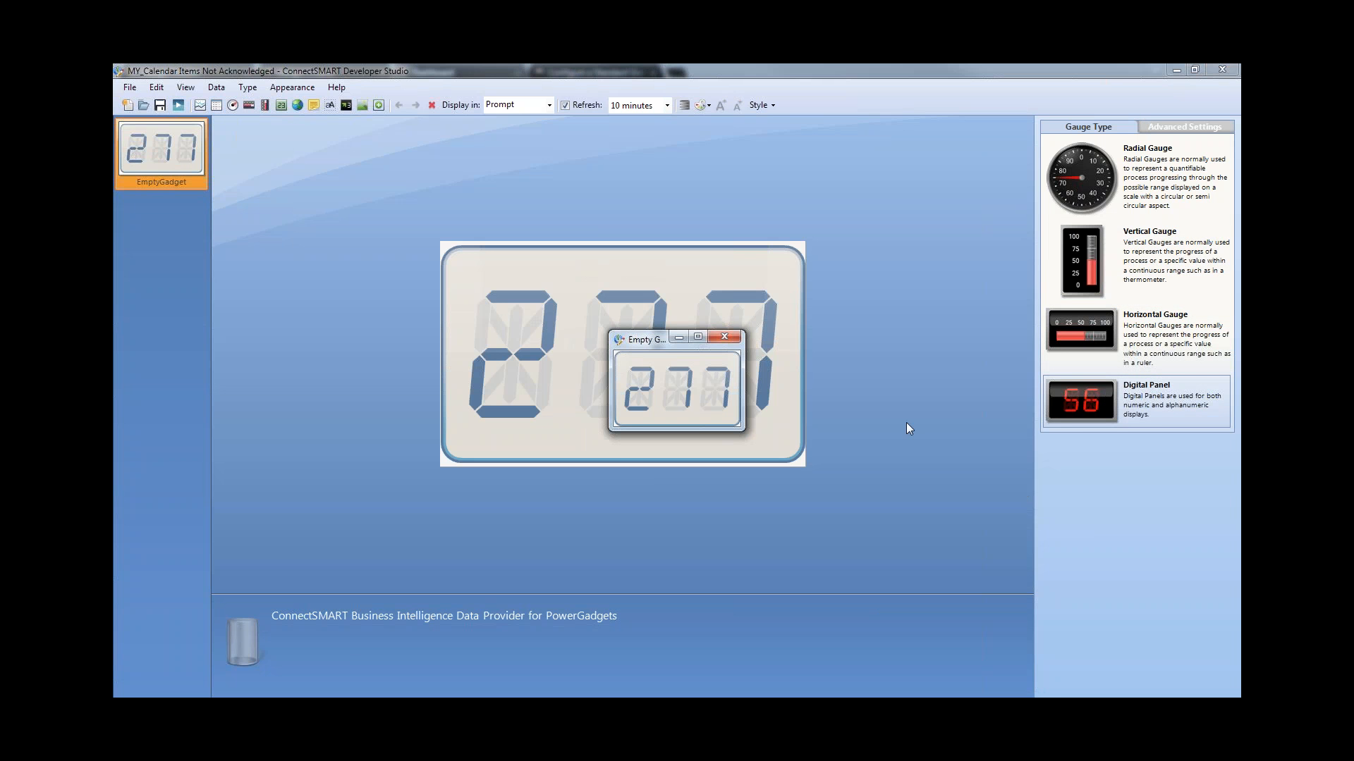
left_click(697, 342)
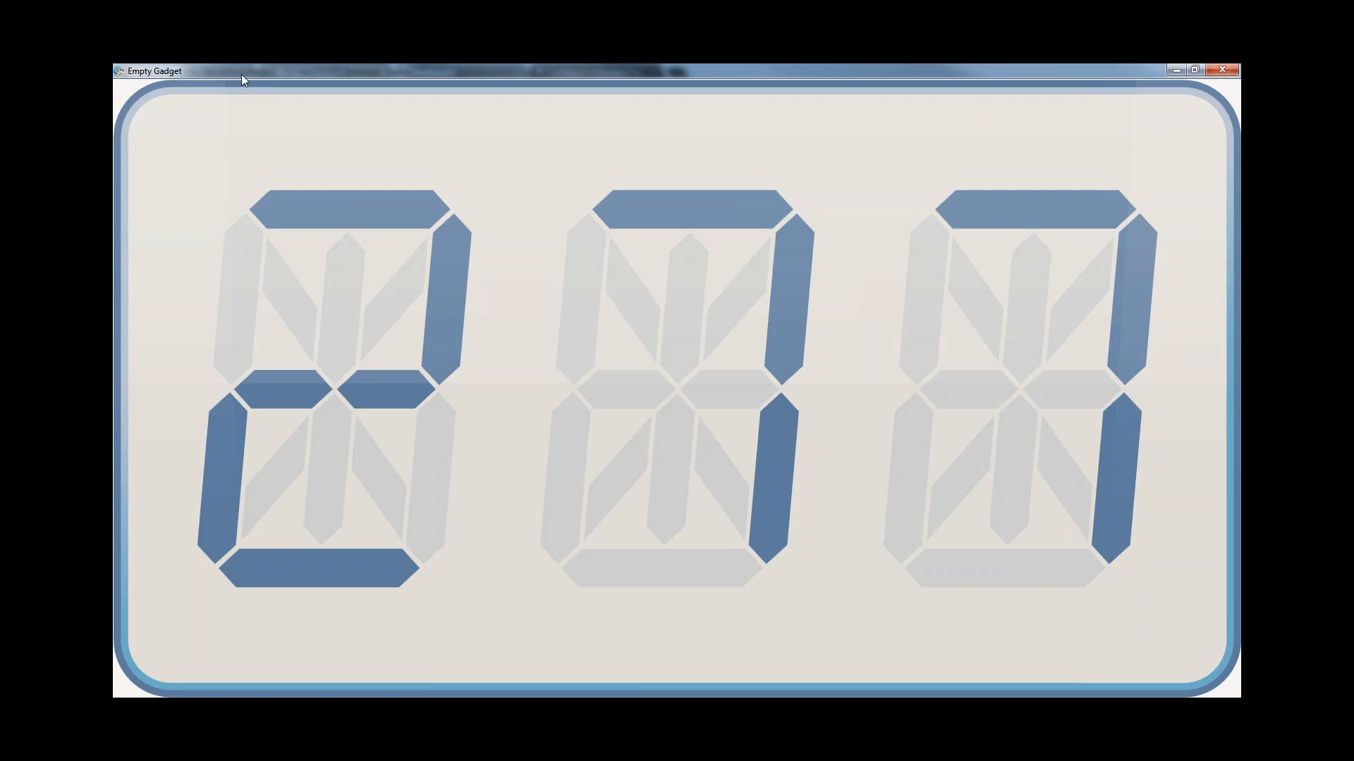
left_click_drag(241, 74, 400, 226)
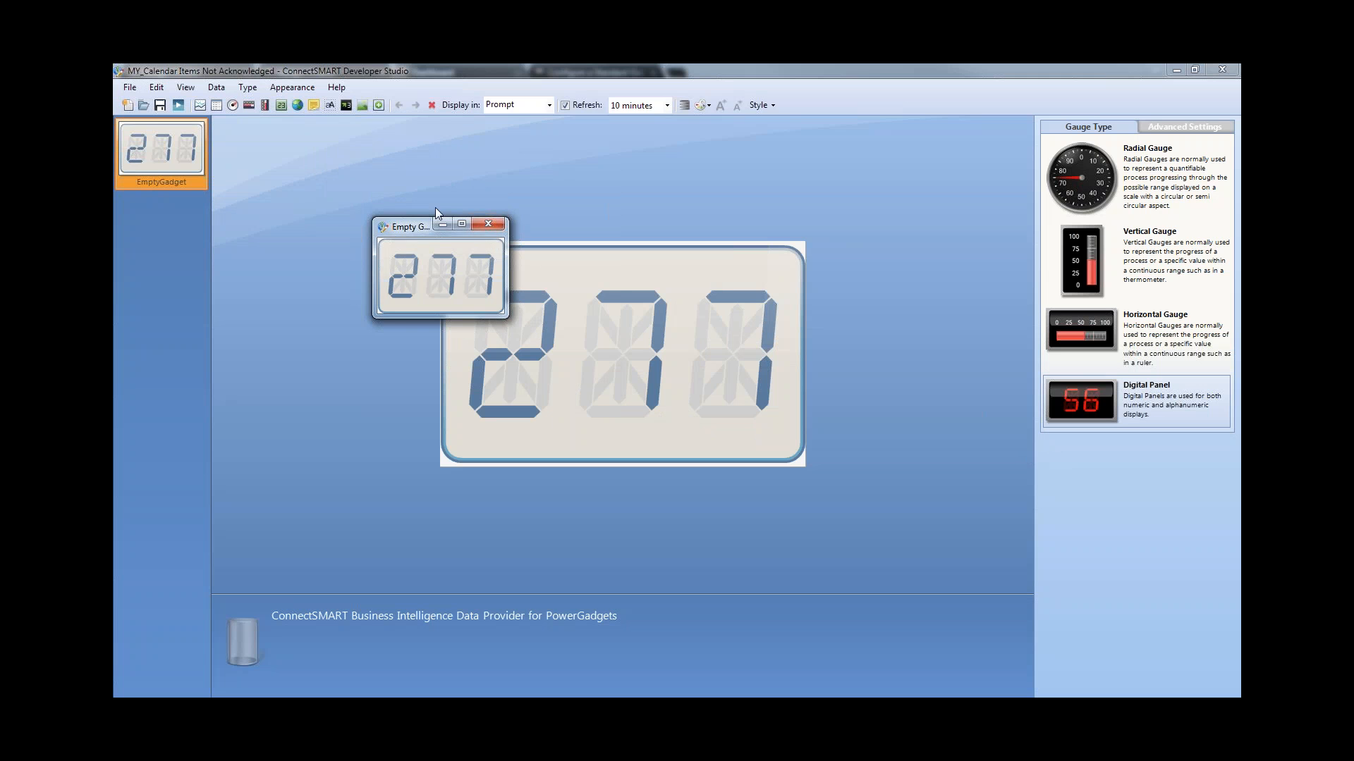
left_click(488, 223)
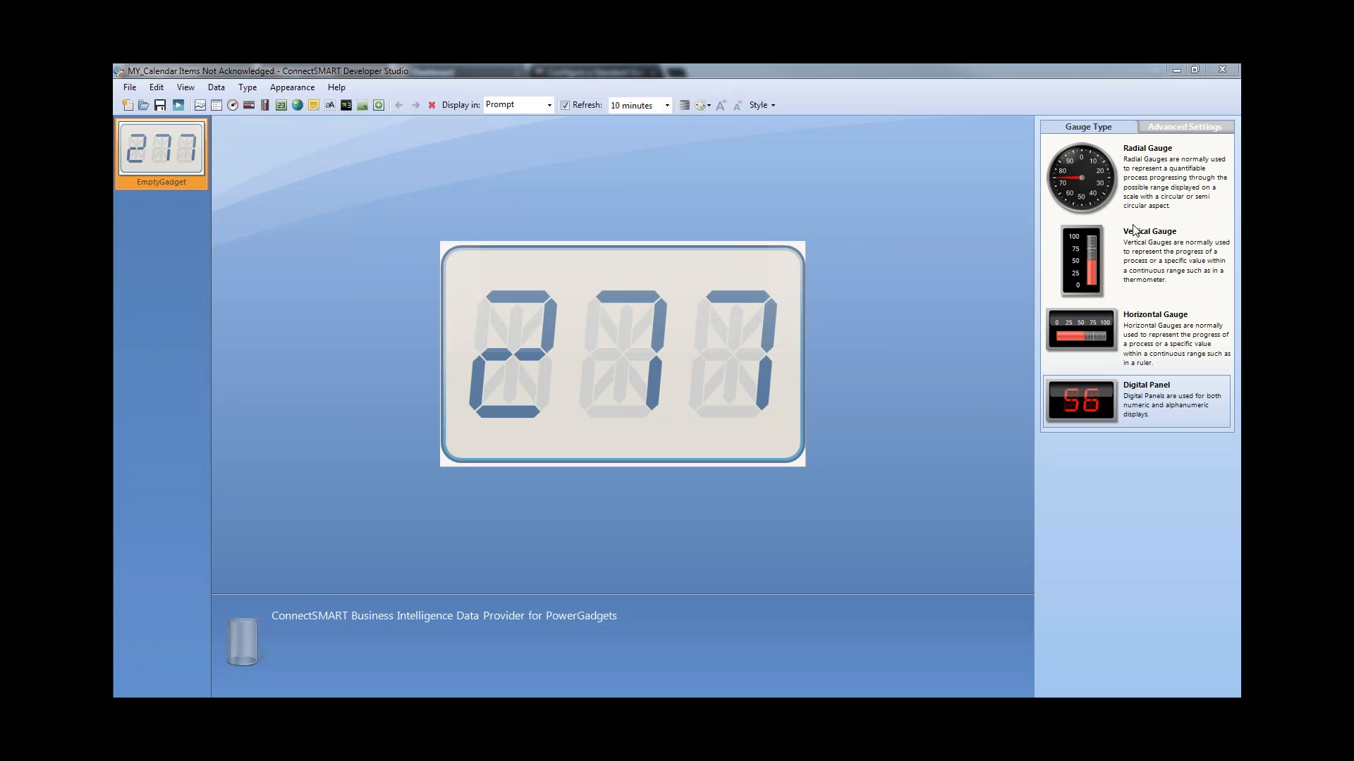
left_click(1178, 129)
- Expand the Border properties and toggle Glare until it reads False
left_click(1045, 181)
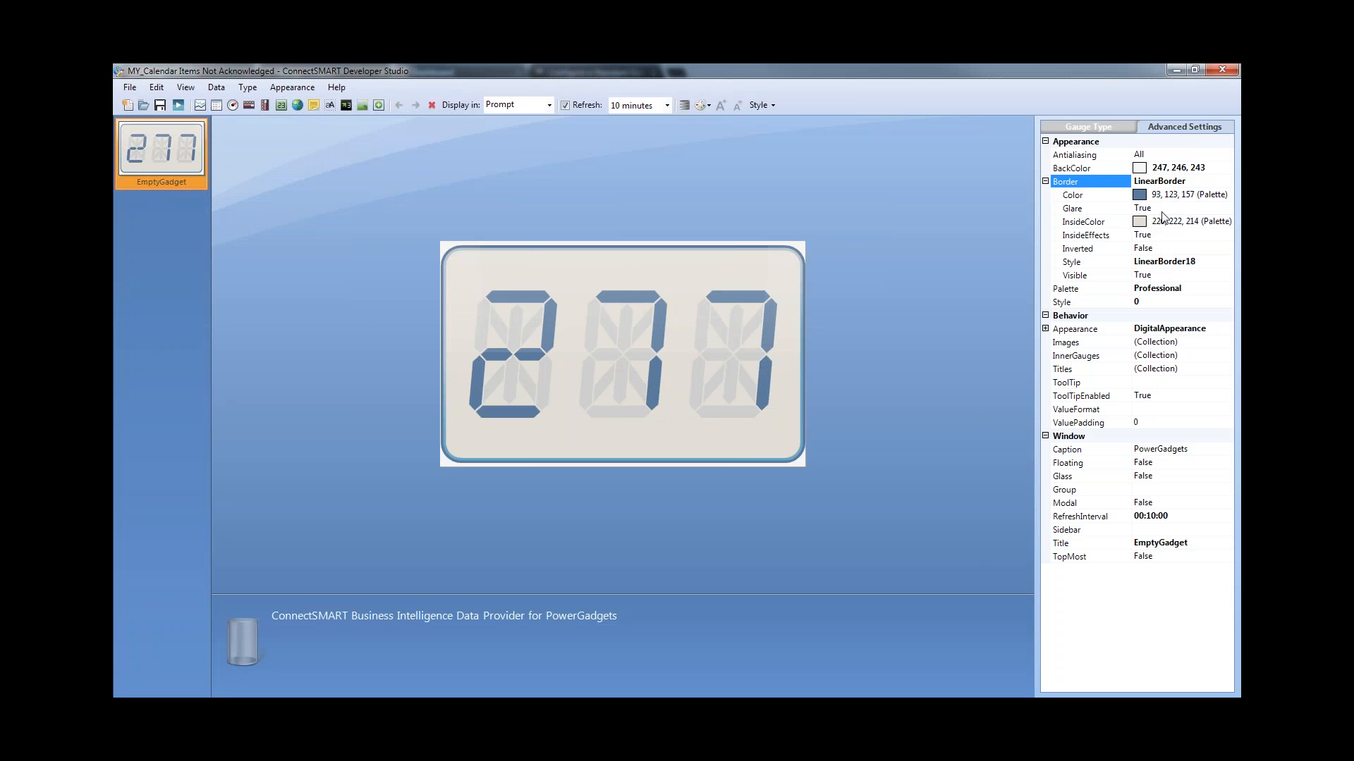
left_click(1083, 196)
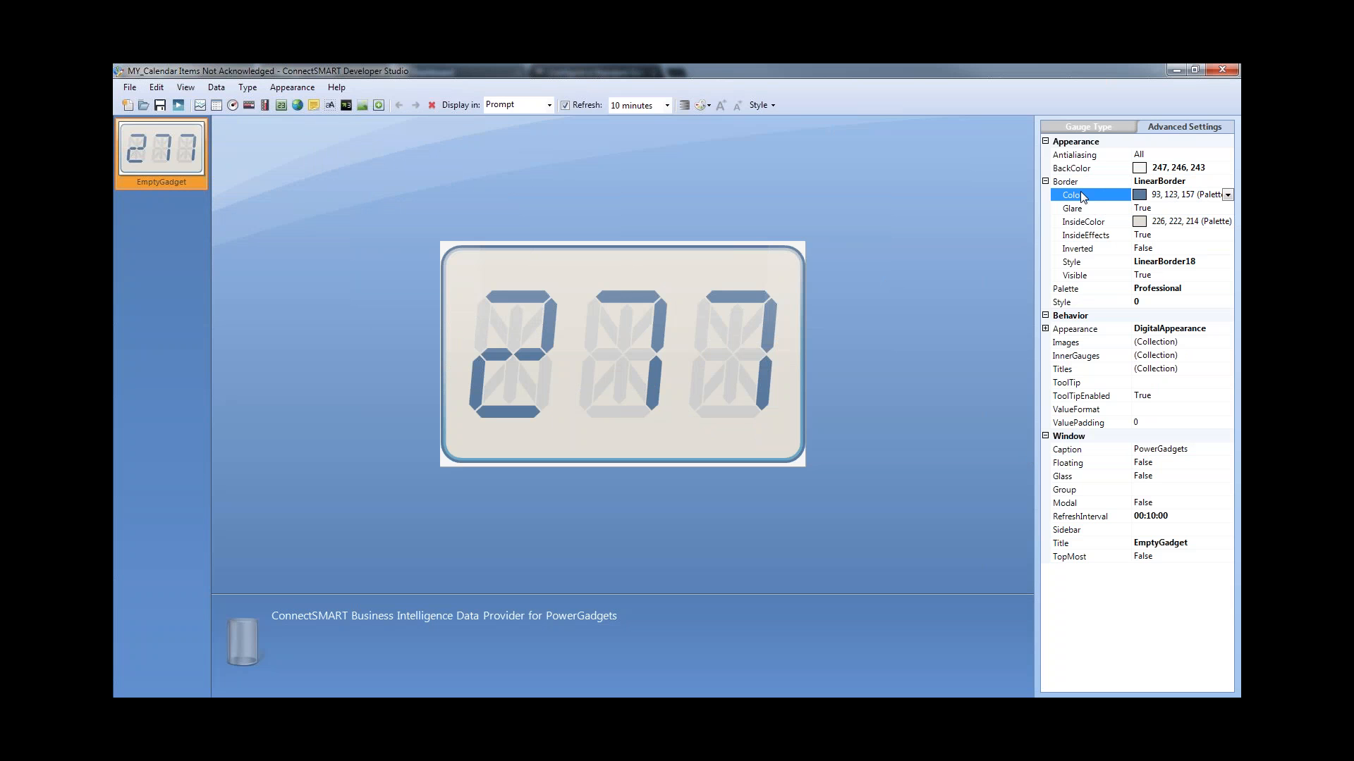
double_click(1172, 210)
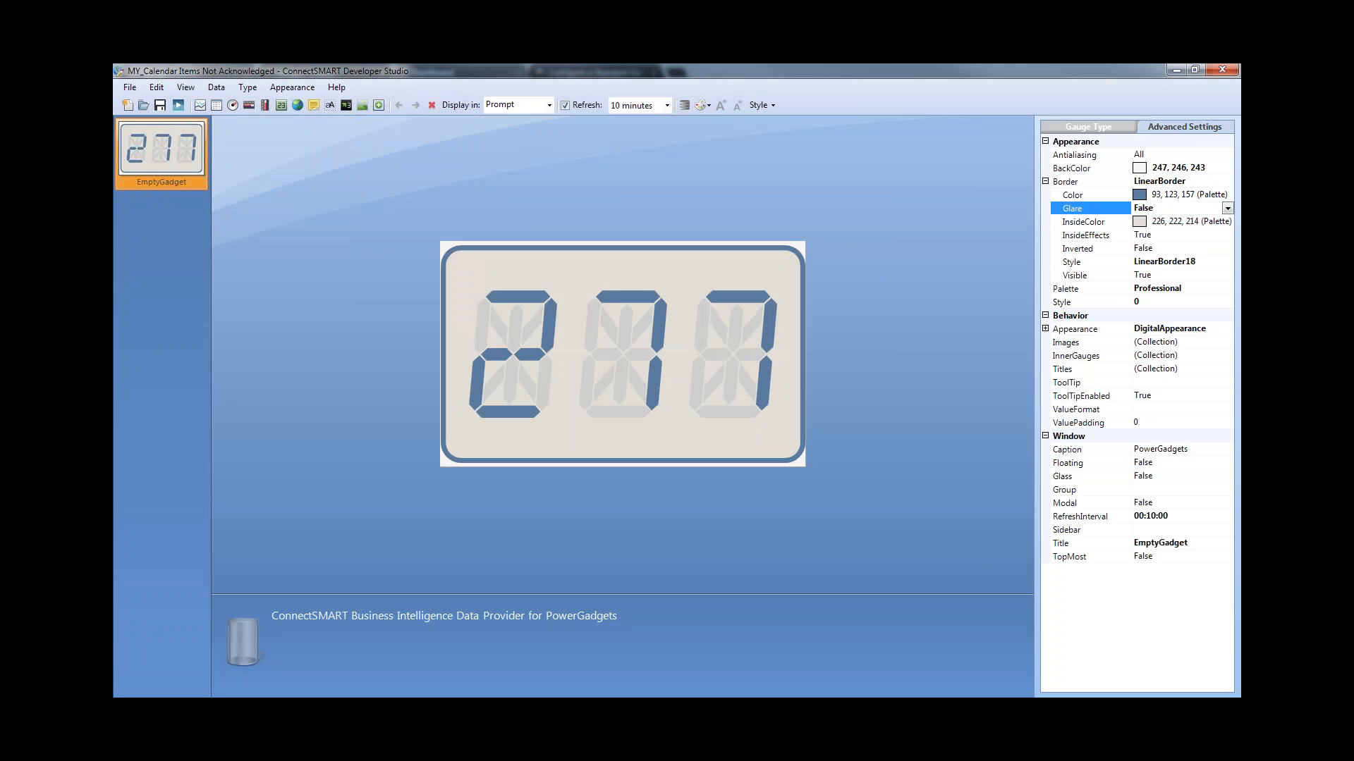
double_click(1173, 209)
double_click(1172, 209)
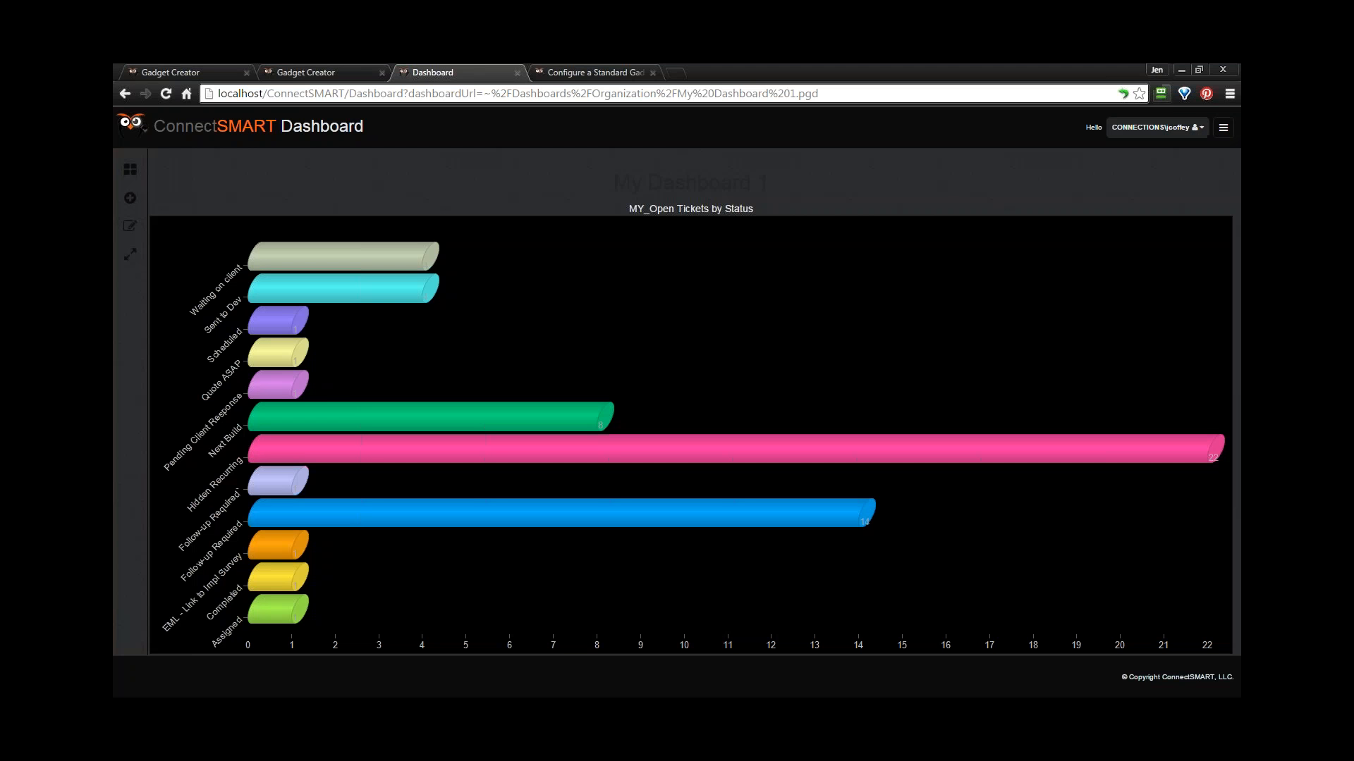
- Choose Styles > None in the dashboard's user menu, then return to Developer Studio
left_click(1223, 128)
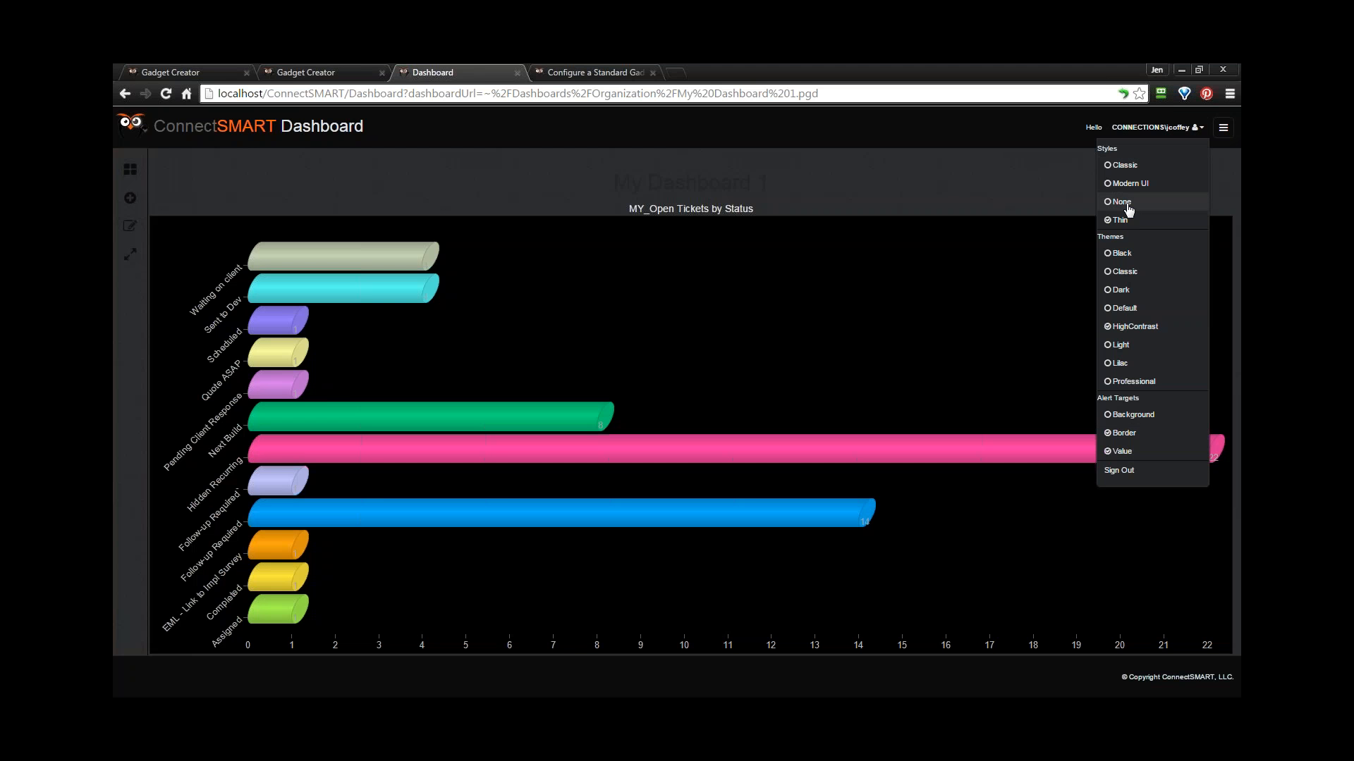
left_click(1127, 205)
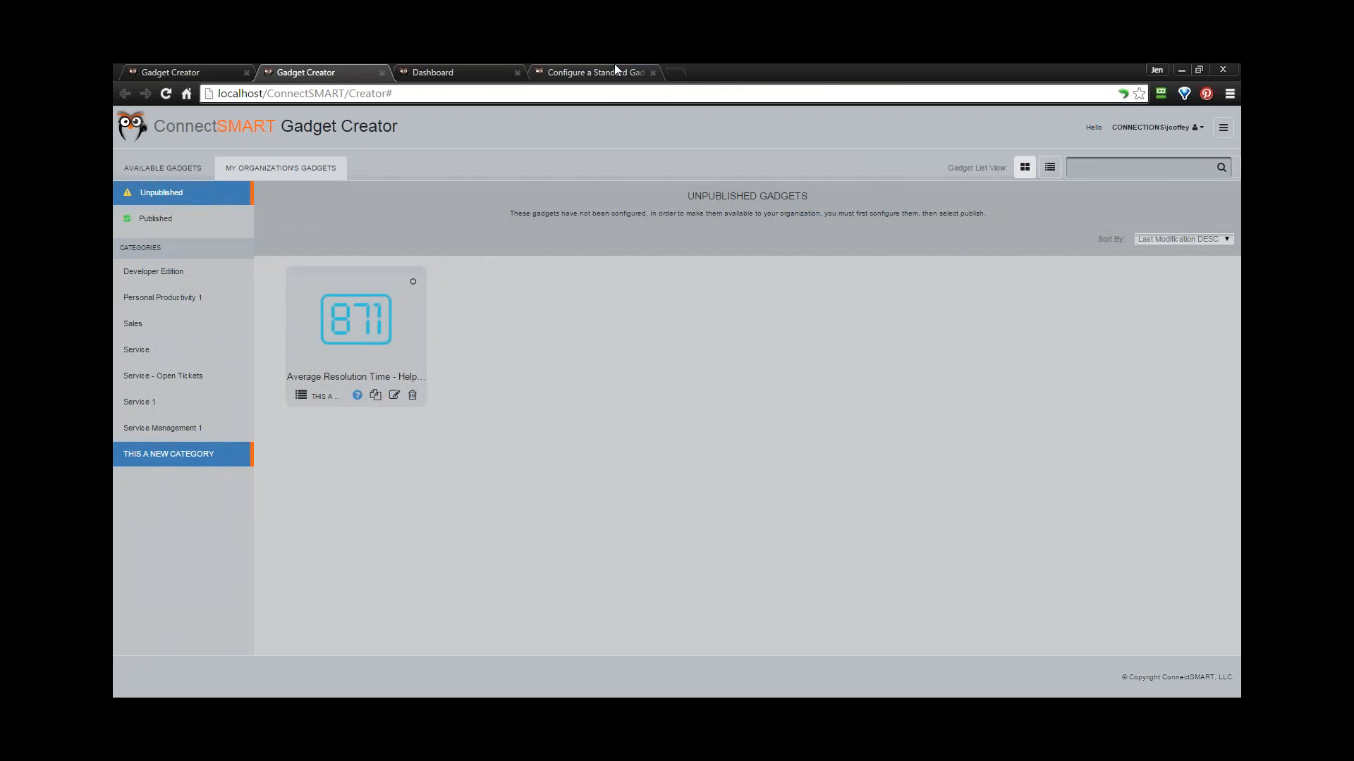
left_click(614, 68)
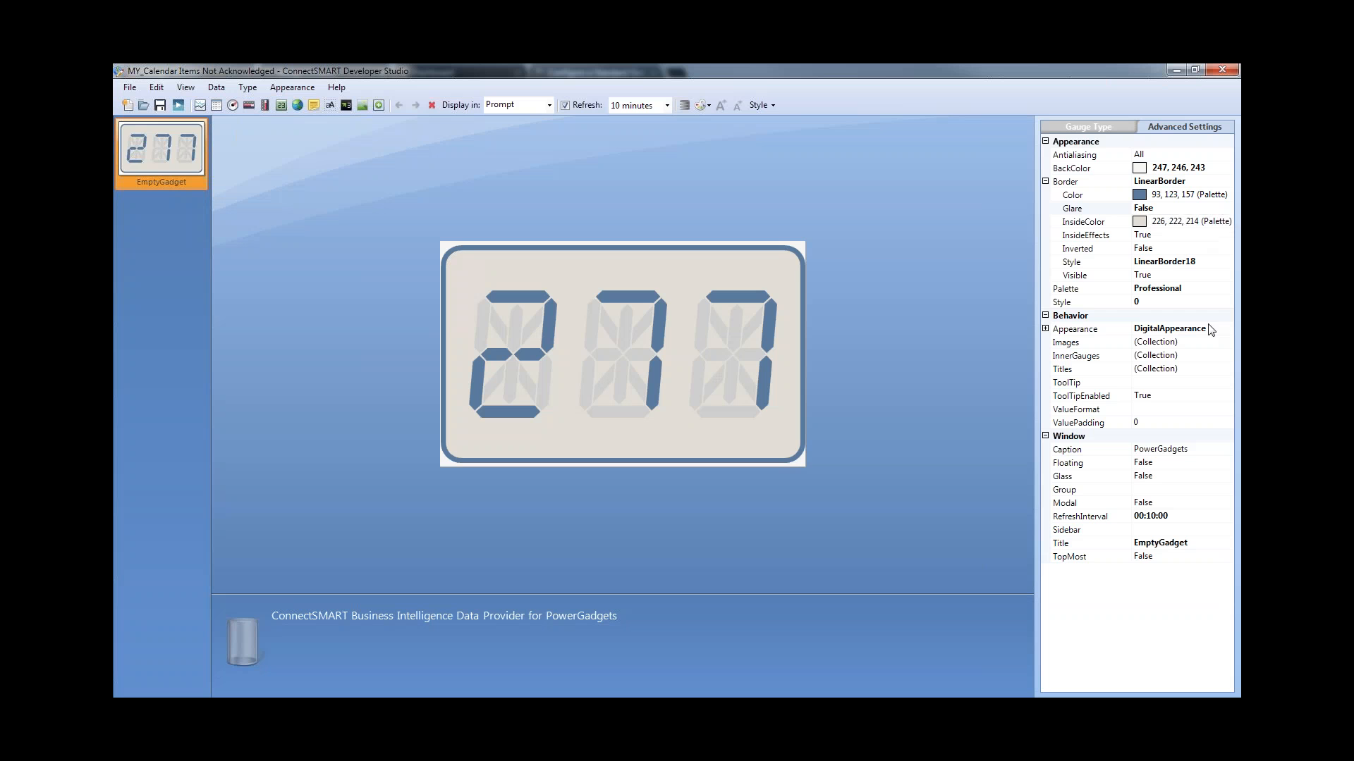
- Inspect the border's inside colour, effects and style options, leaving the border style unchanged
left_click(1172, 222)
left_click(1157, 236)
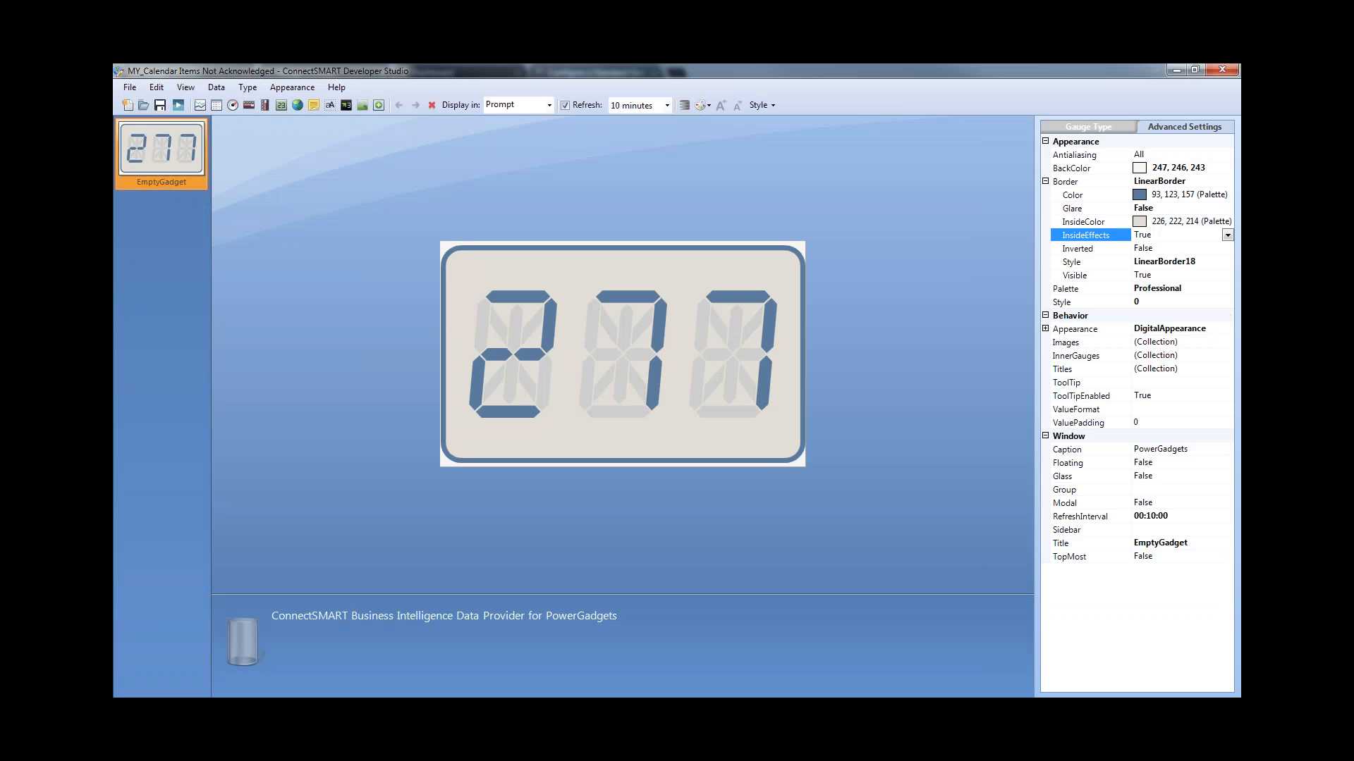
key("Down")
key("Down")
left_click(1227, 262)
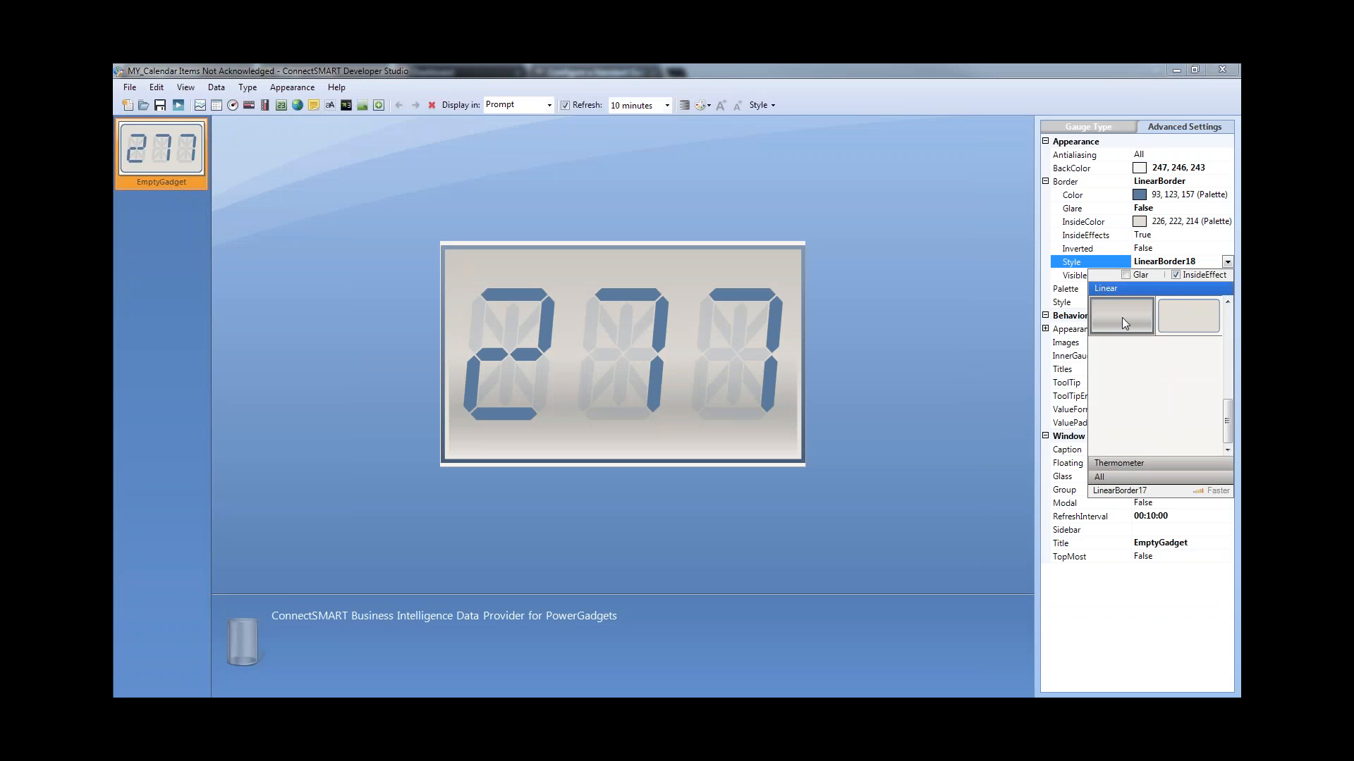
left_click(1191, 317)
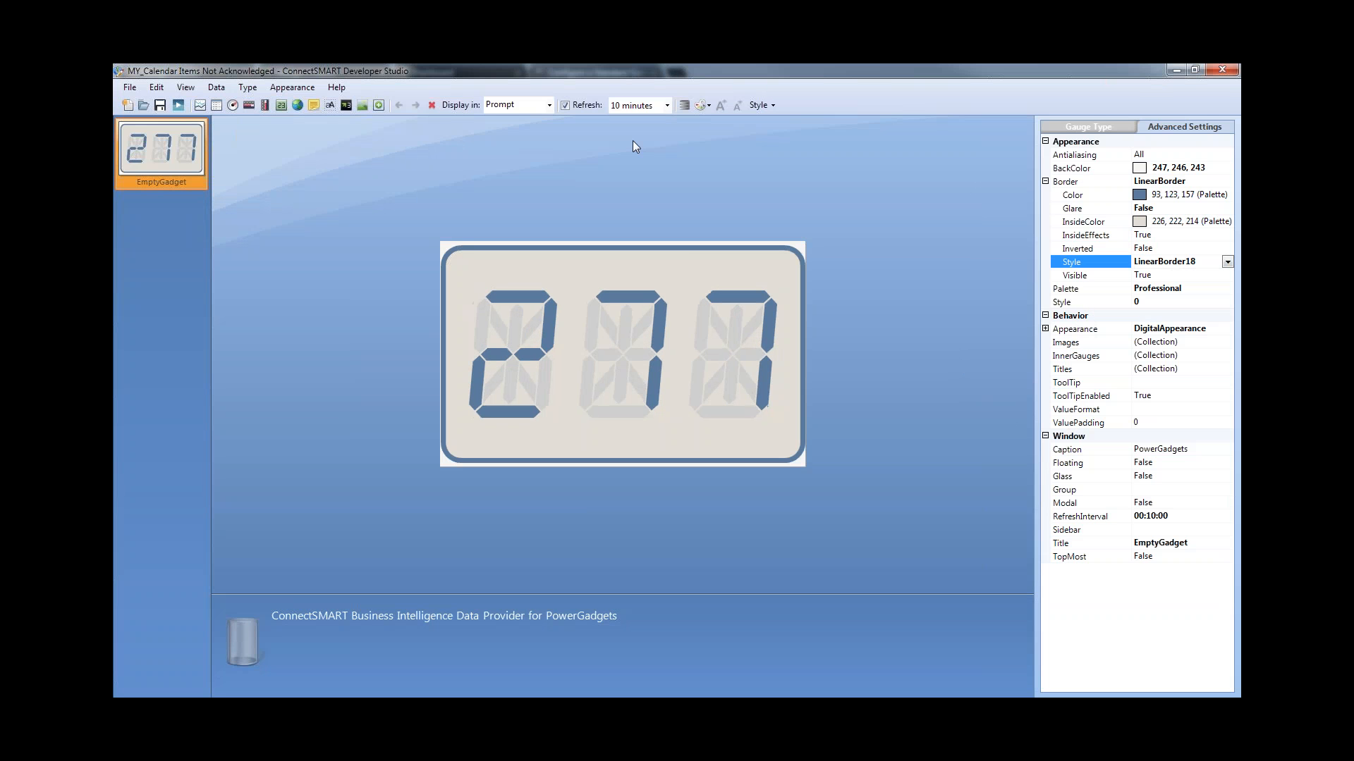
- Apply the glossy oval digital display style and preview it full-window
left_click(758, 106)
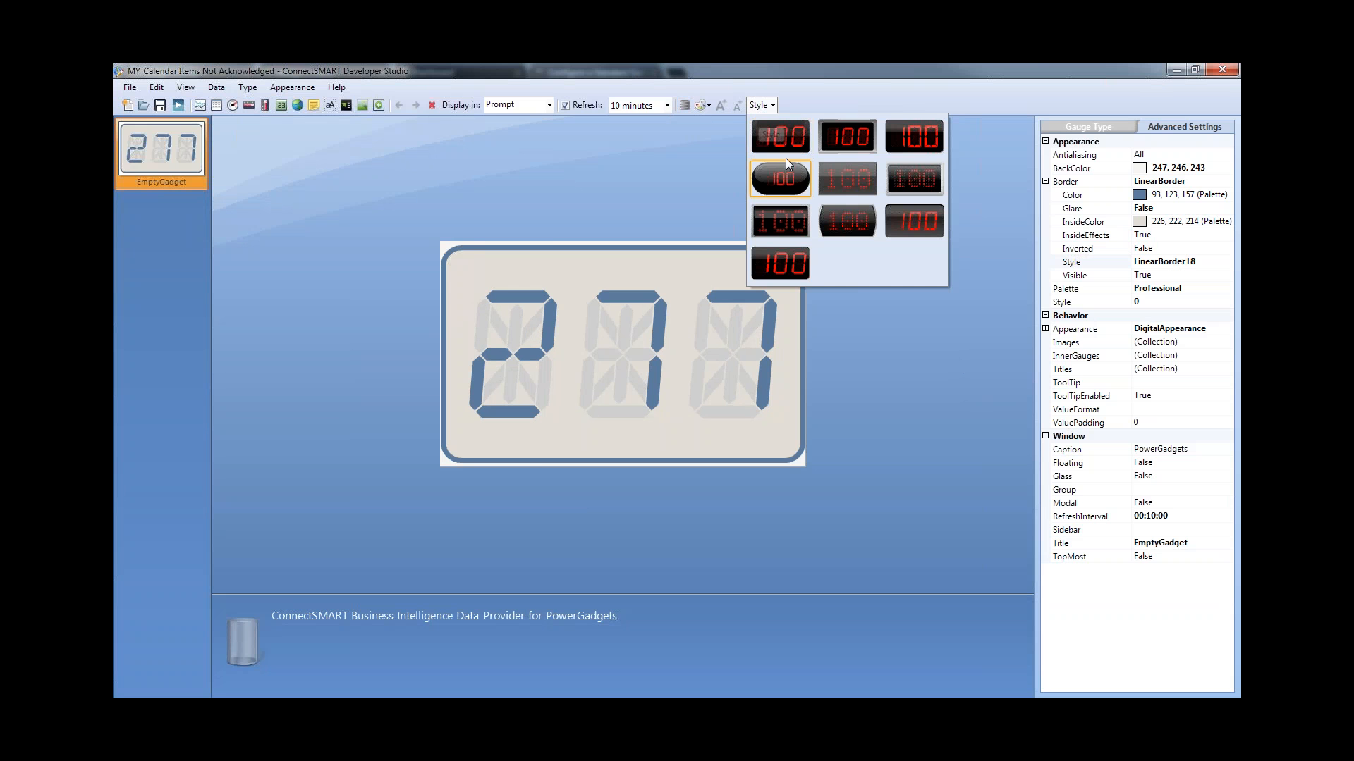
left_click(795, 179)
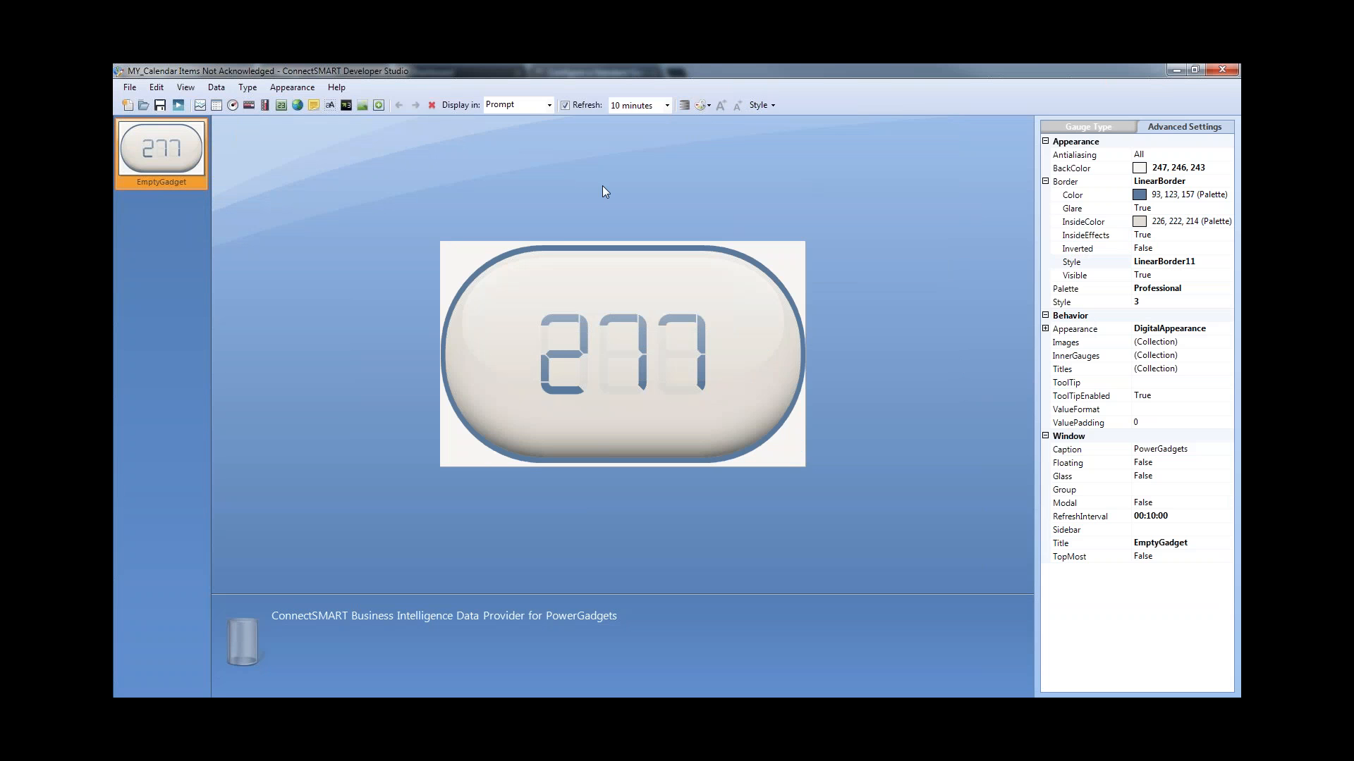
left_click(178, 105)
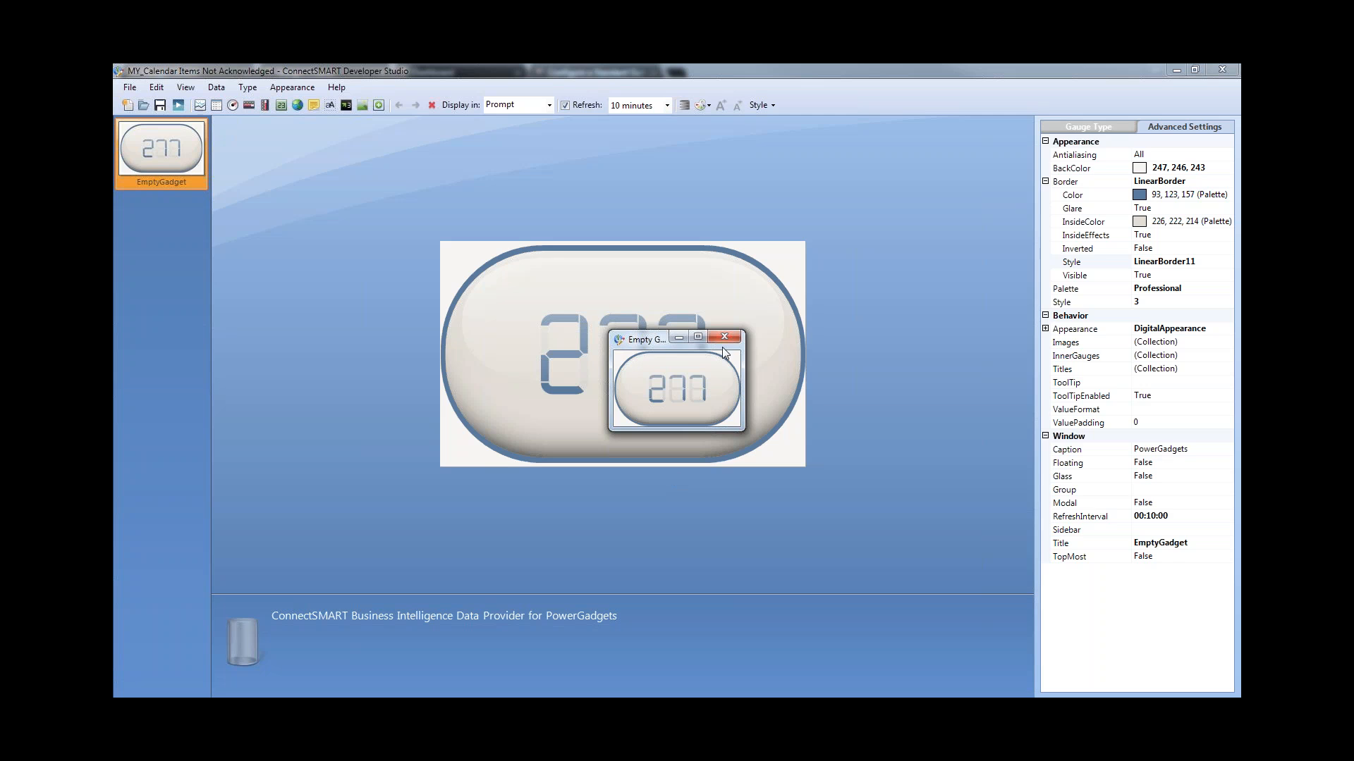
left_click(697, 337)
left_click(1218, 67)
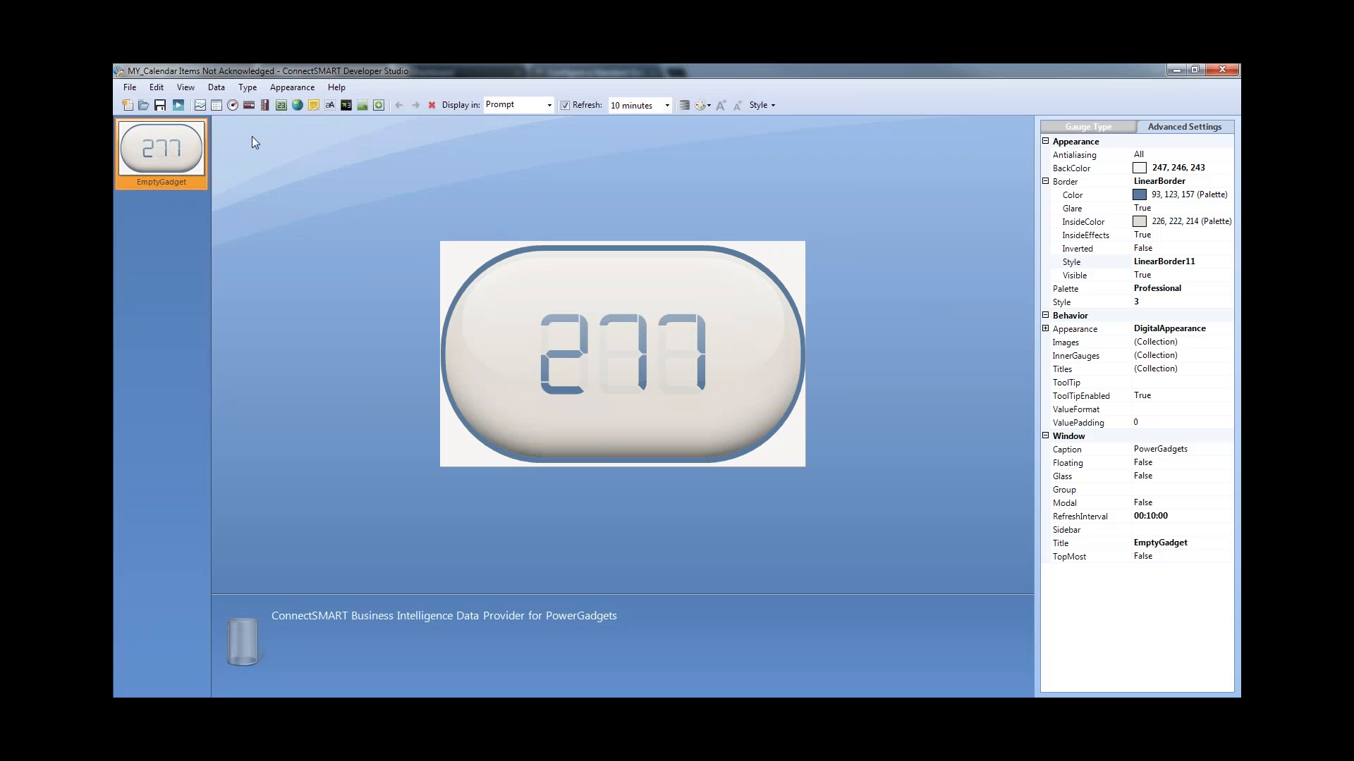
- Minimize Developer Studio and switch to the Dashboard tab in the browser
left_click(767, 106)
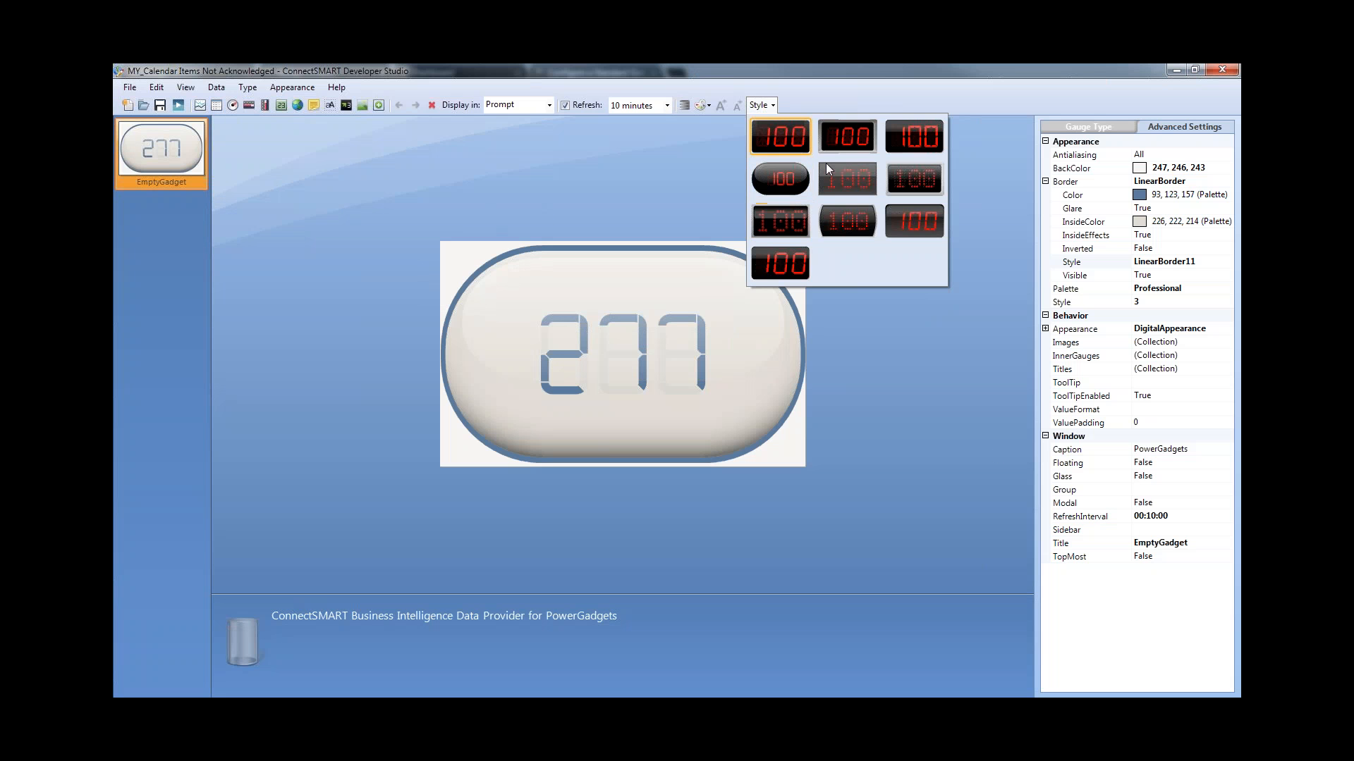
left_click(385, 207)
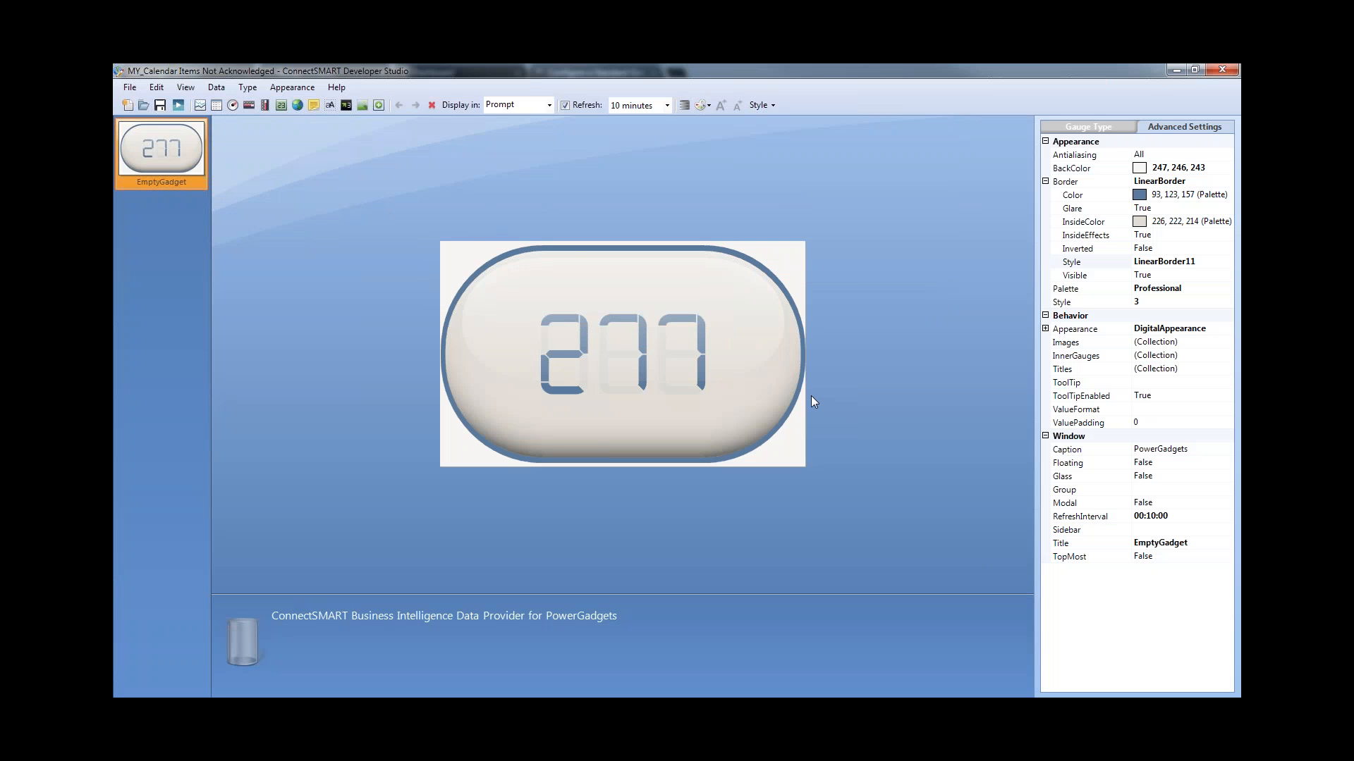
left_click(1176, 70)
left_click(451, 73)
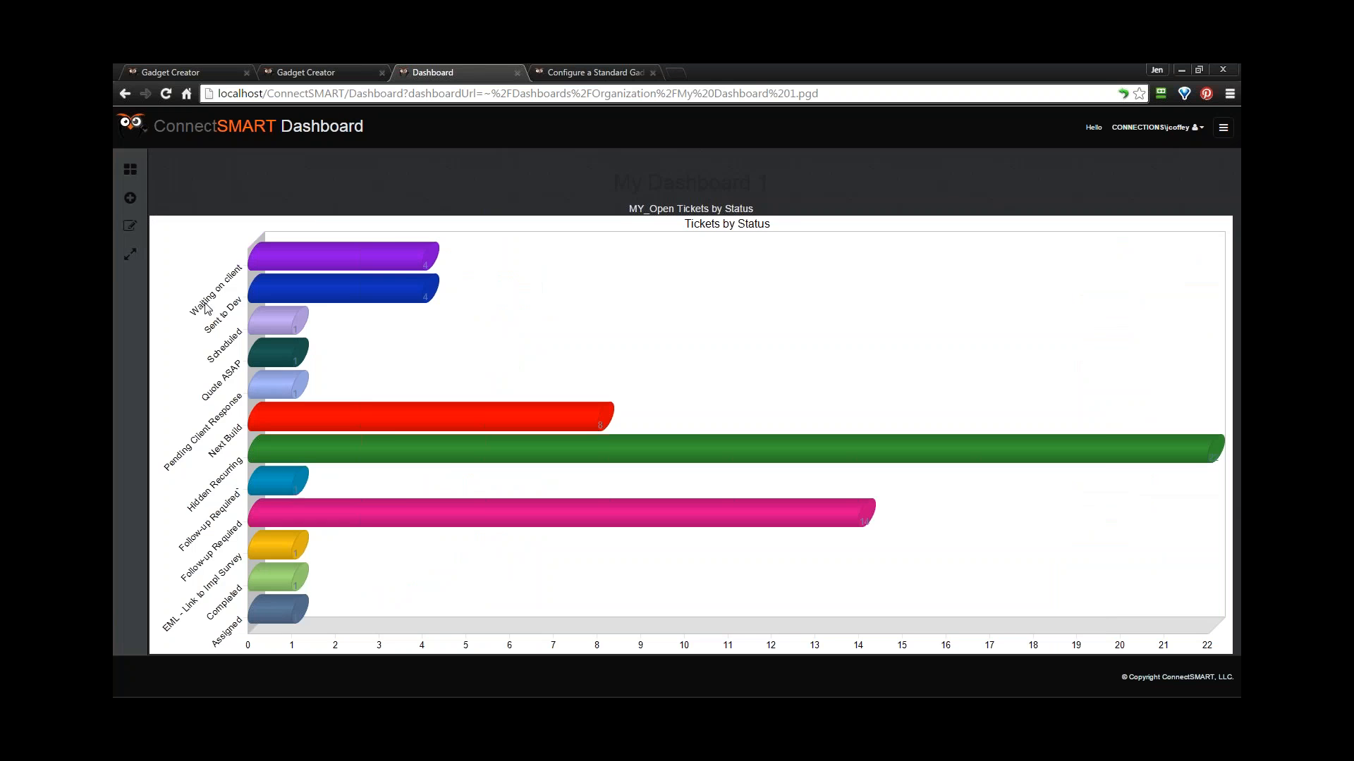
- Open My Personal Dashboard from the Organization dashboards list
left_click(130, 169)
left_click(226, 208)
left_click(192, 268)
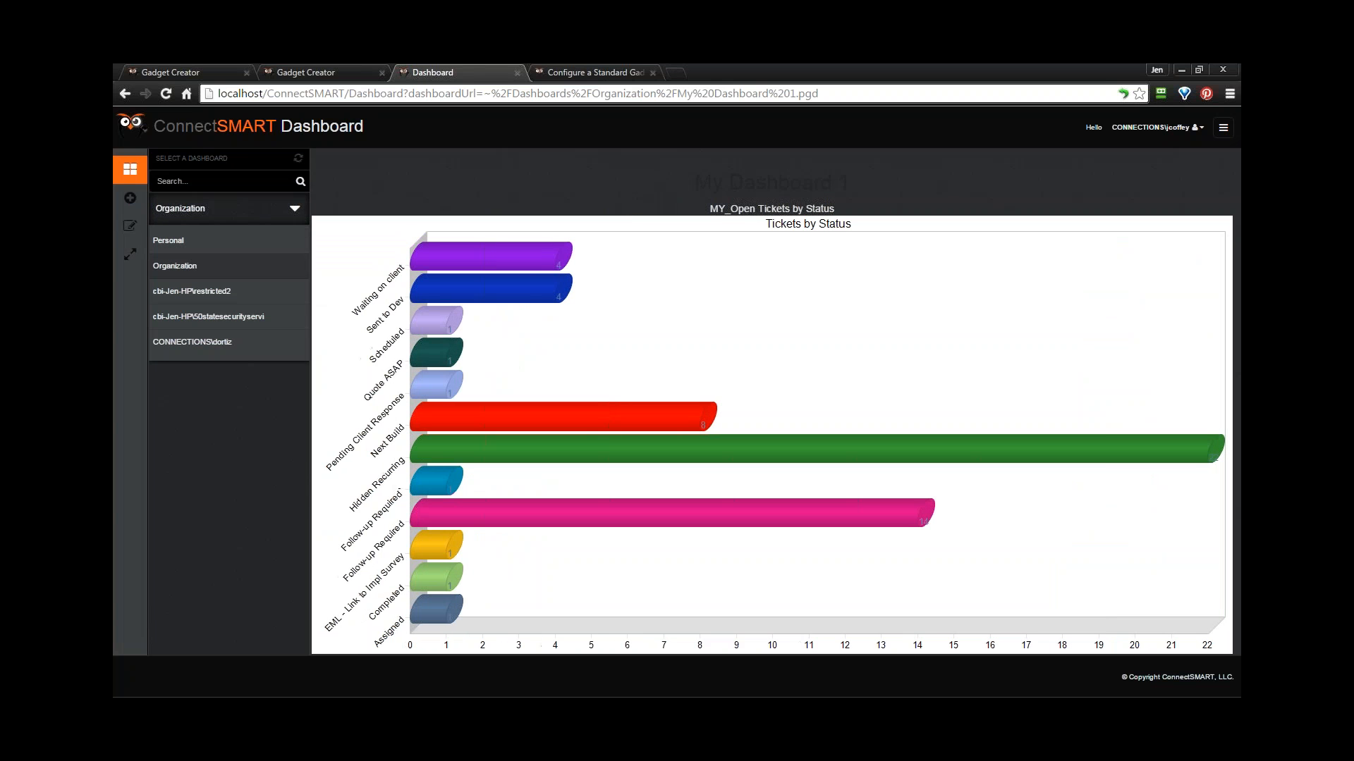
left_click(196, 304)
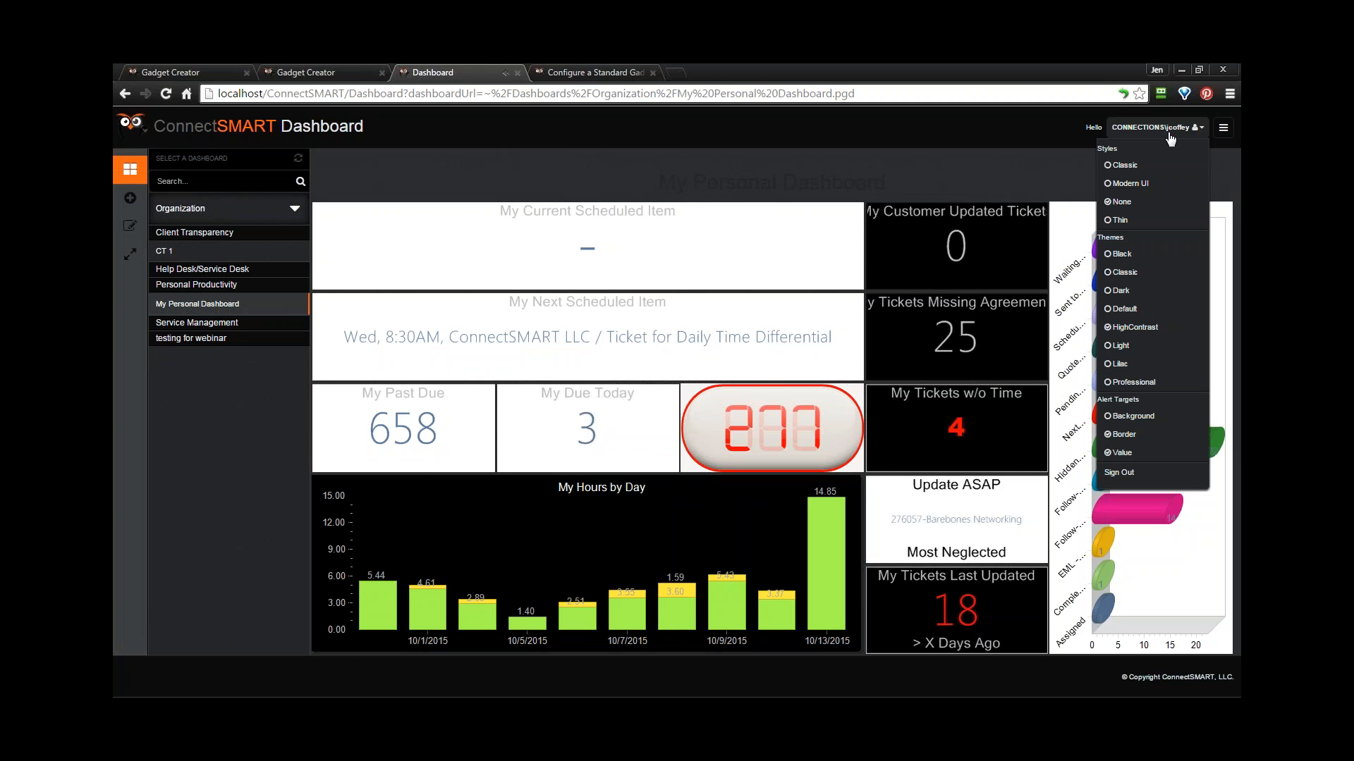
- Try the Thin dashboard style, preview the gadget in Developer Studio, then set the style to None
left_click(1120, 221)
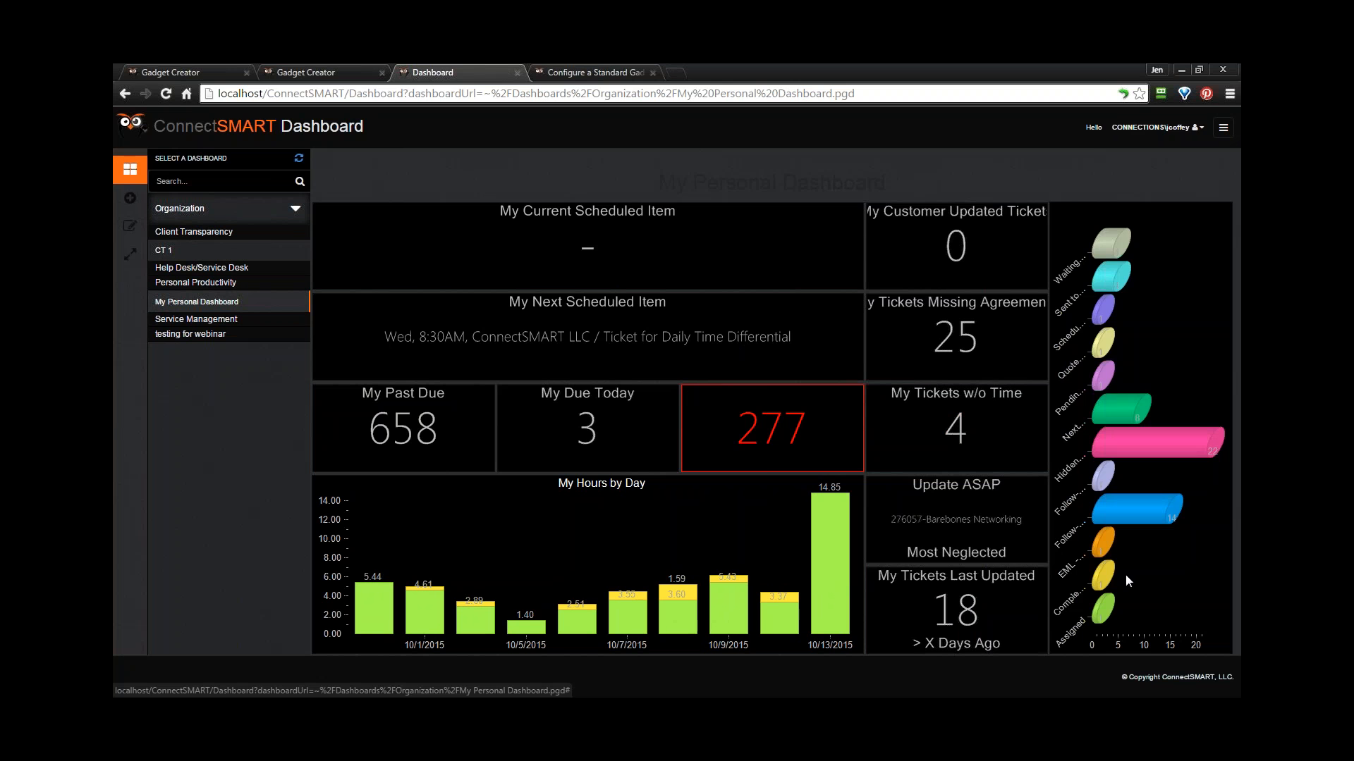
left_click(1157, 128)
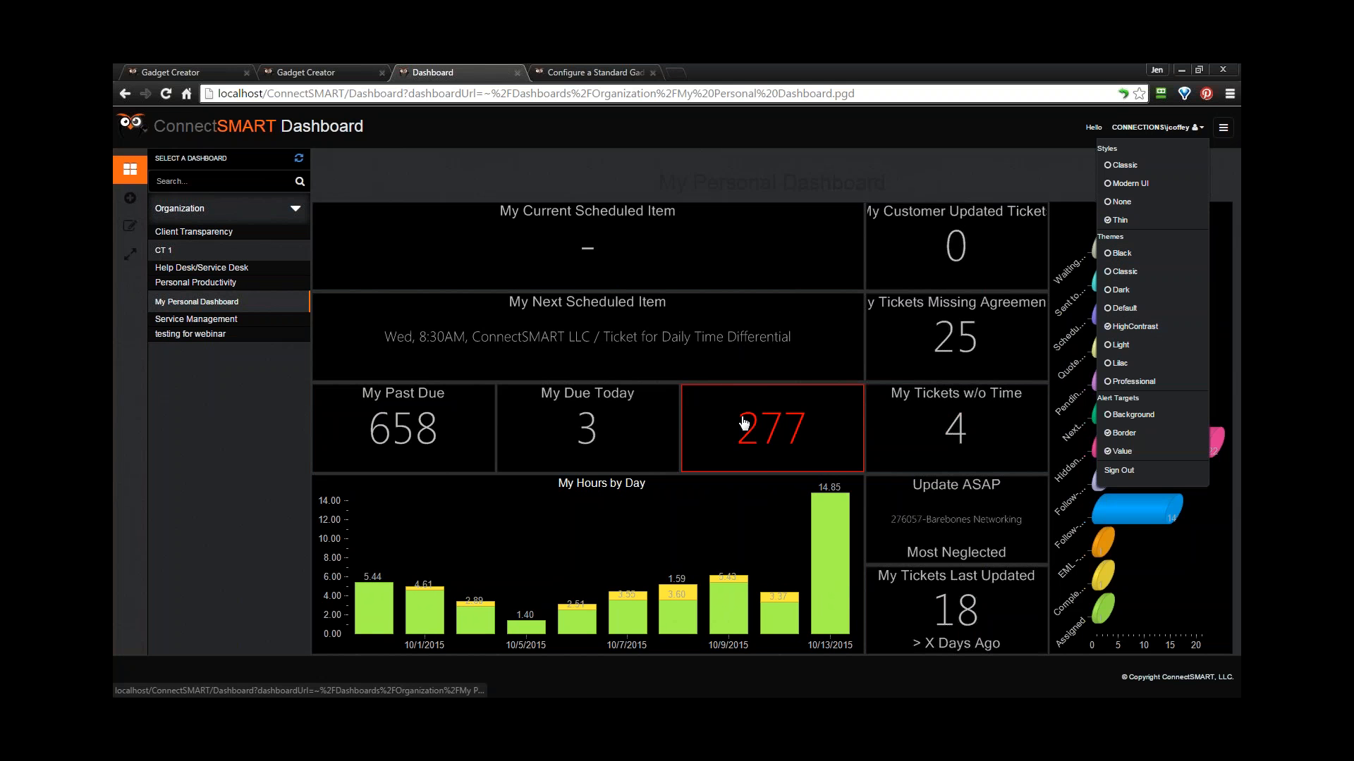
key("alt+Tab")
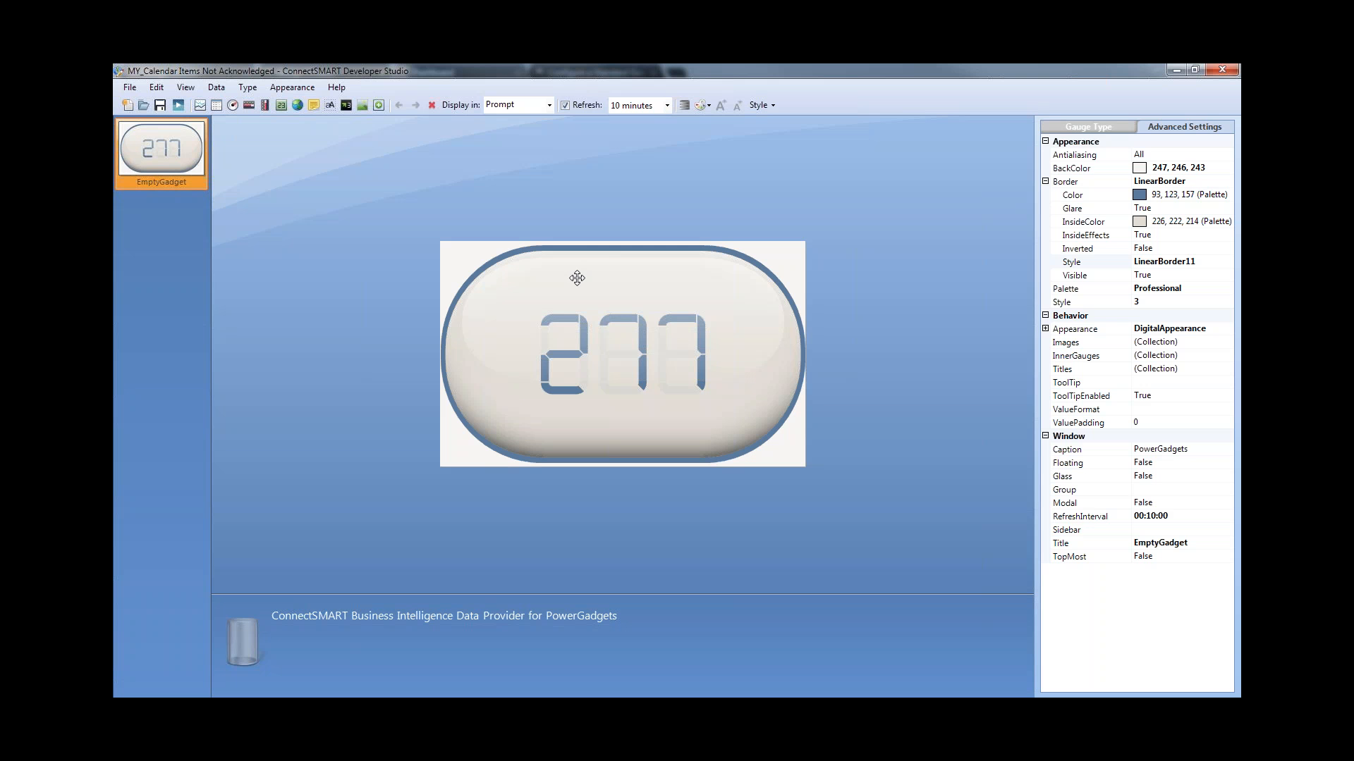
left_click(178, 106)
left_click(736, 335)
left_click(1176, 70)
left_click(1135, 206)
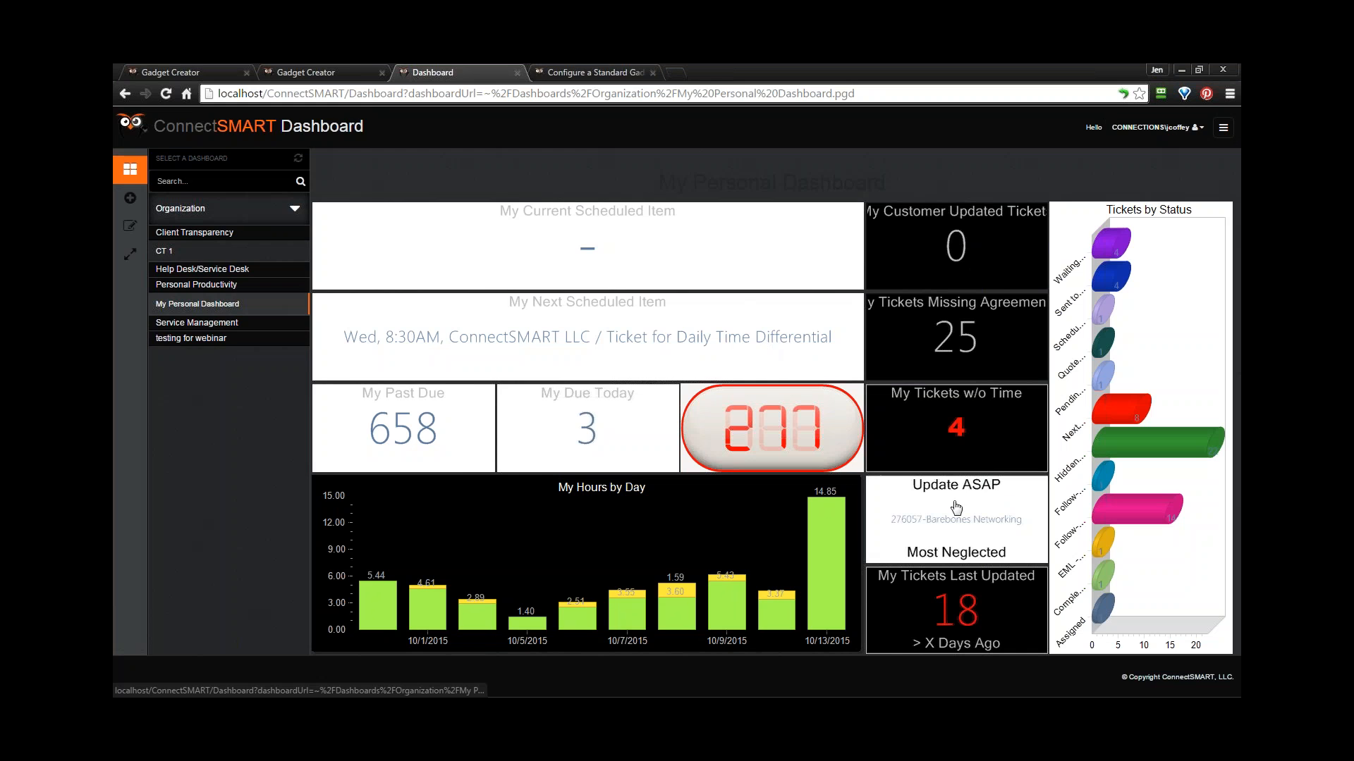
- Read the Considerations section on the Configure a Standard Gadget page, scroll back to the contents, and return to the dashboard
left_click(619, 70)
scroll(702, 547, "down", 2)
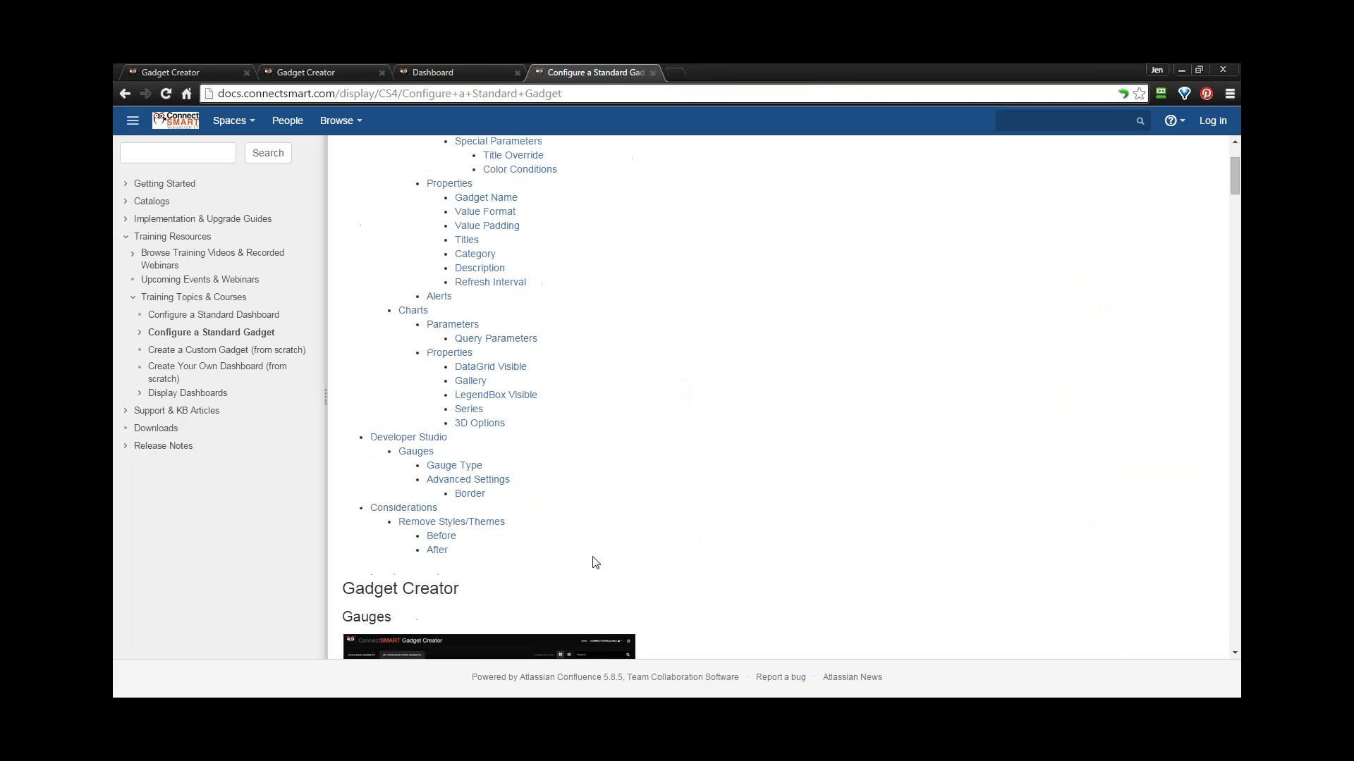
left_click(423, 497)
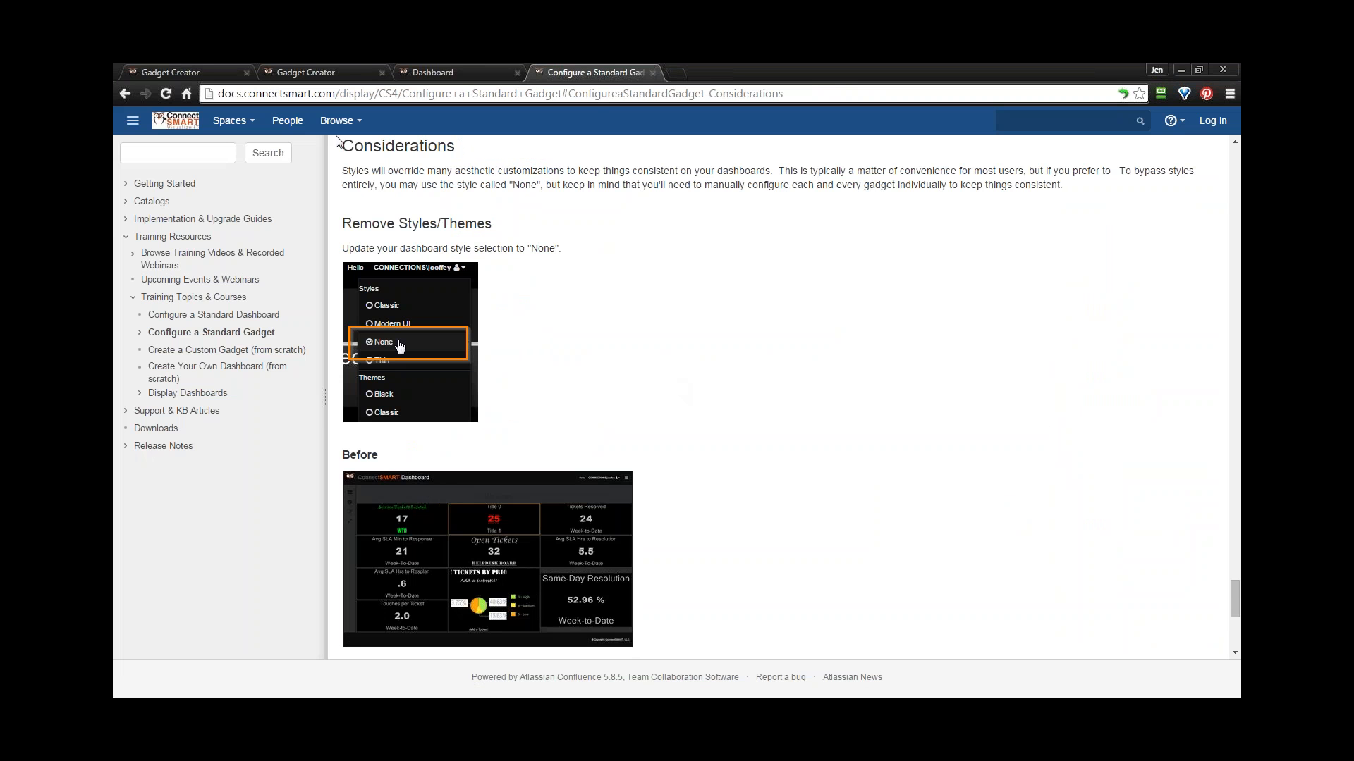
left_click_drag(336, 138, 716, 478)
left_click(585, 265)
scroll(704, 498, "up", 15)
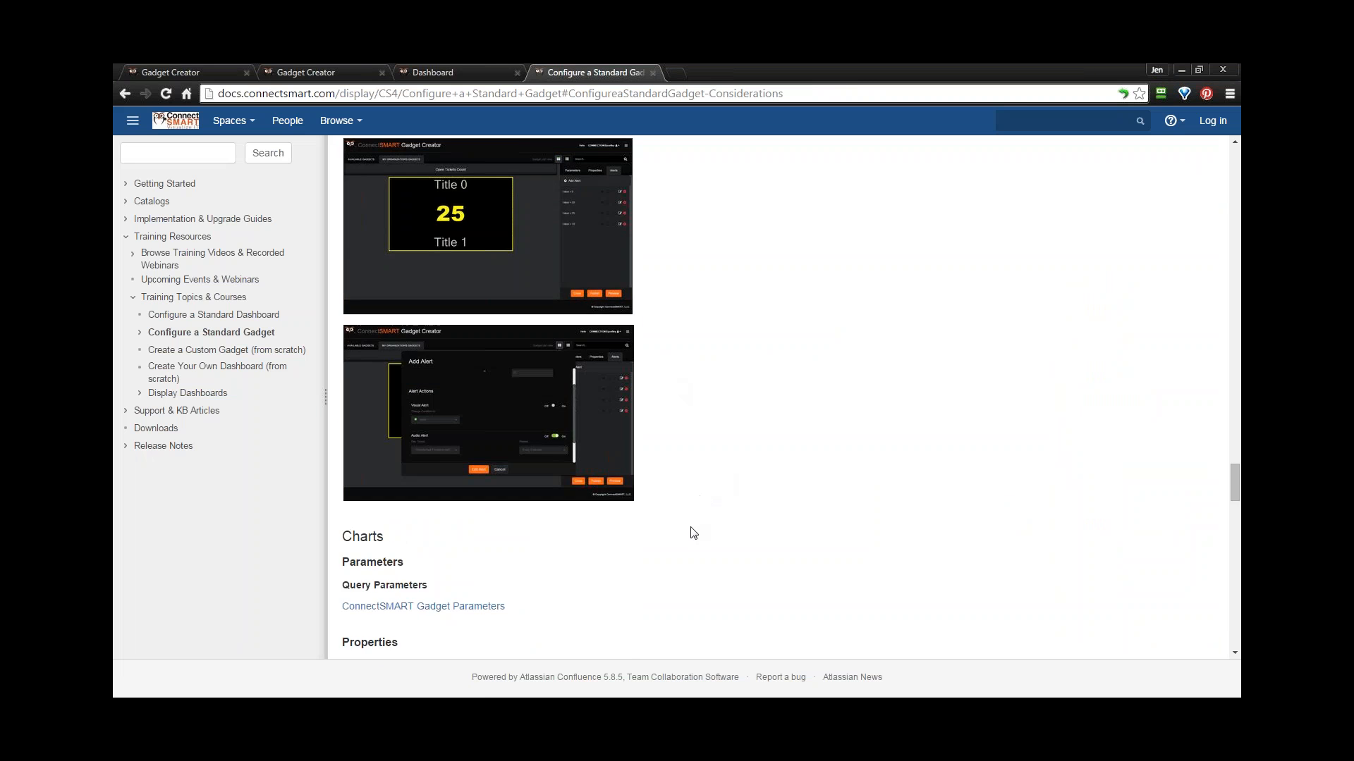
scroll(694, 534, "up", 15)
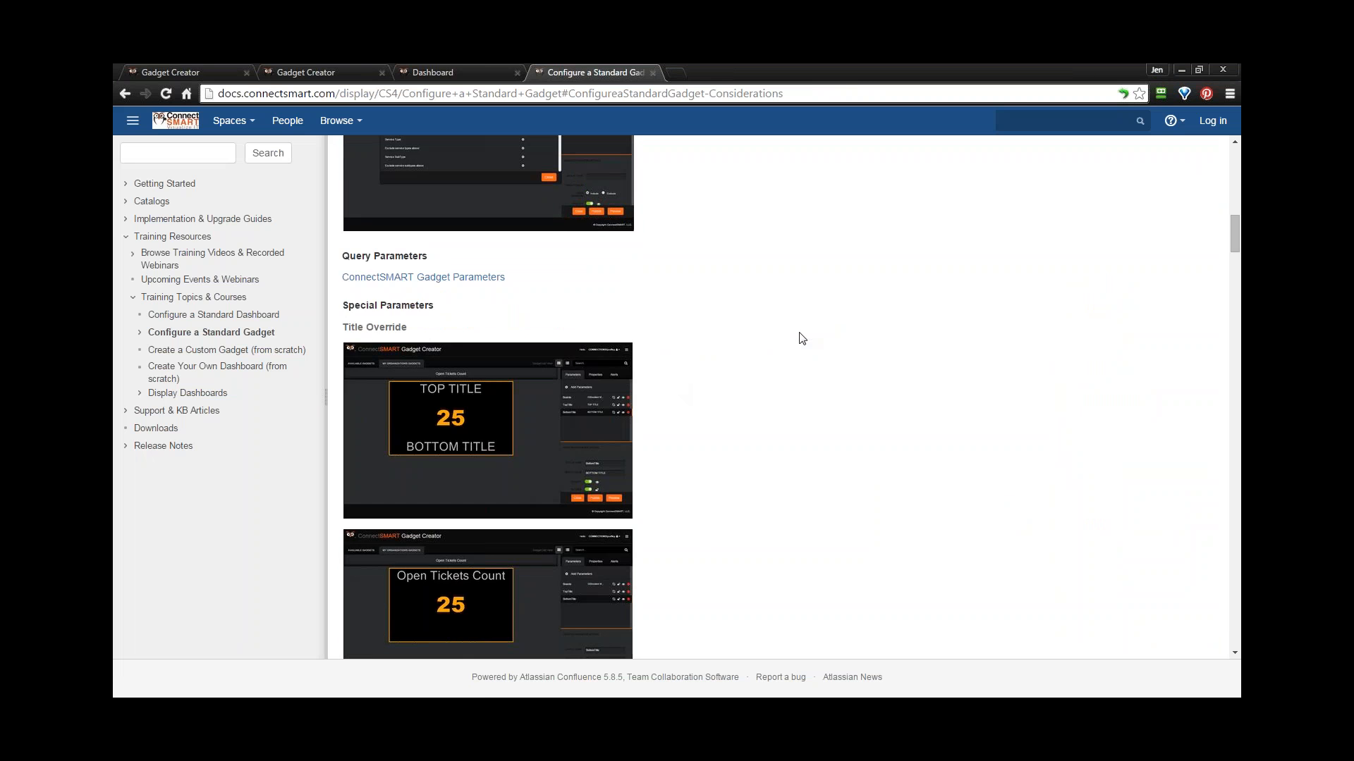
scroll(801, 339, "up", 15)
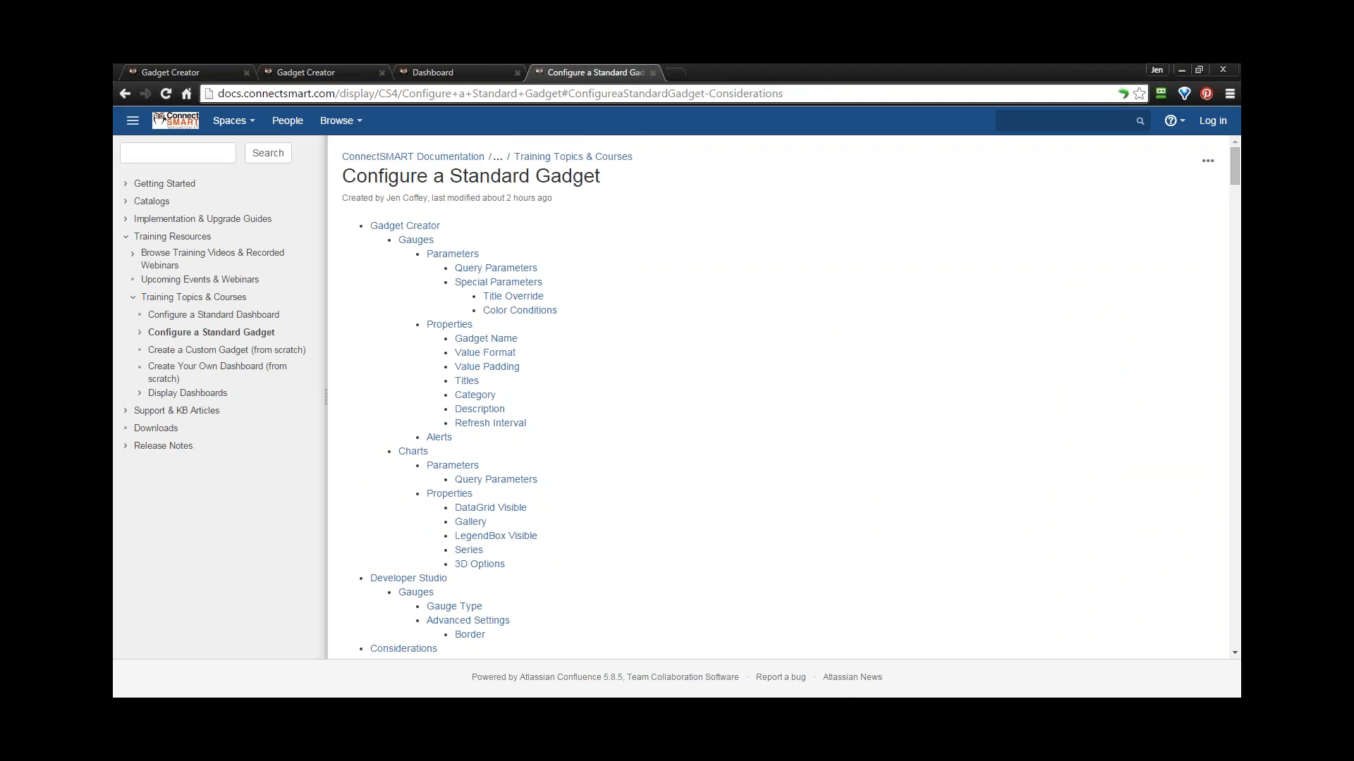
left_click(479, 73)
- Check in the account dropdown that the dashboard Styles option is None
left_click(1156, 132)
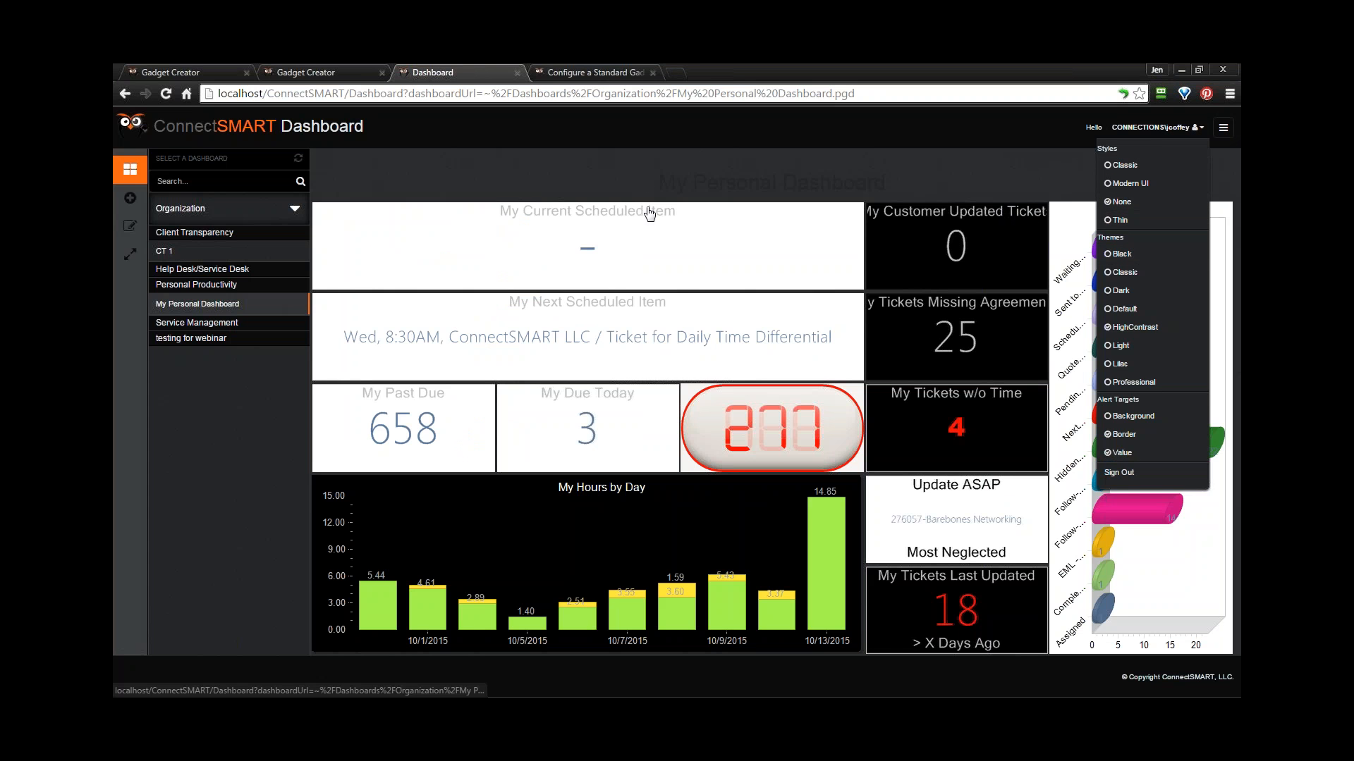
left_click(673, 183)
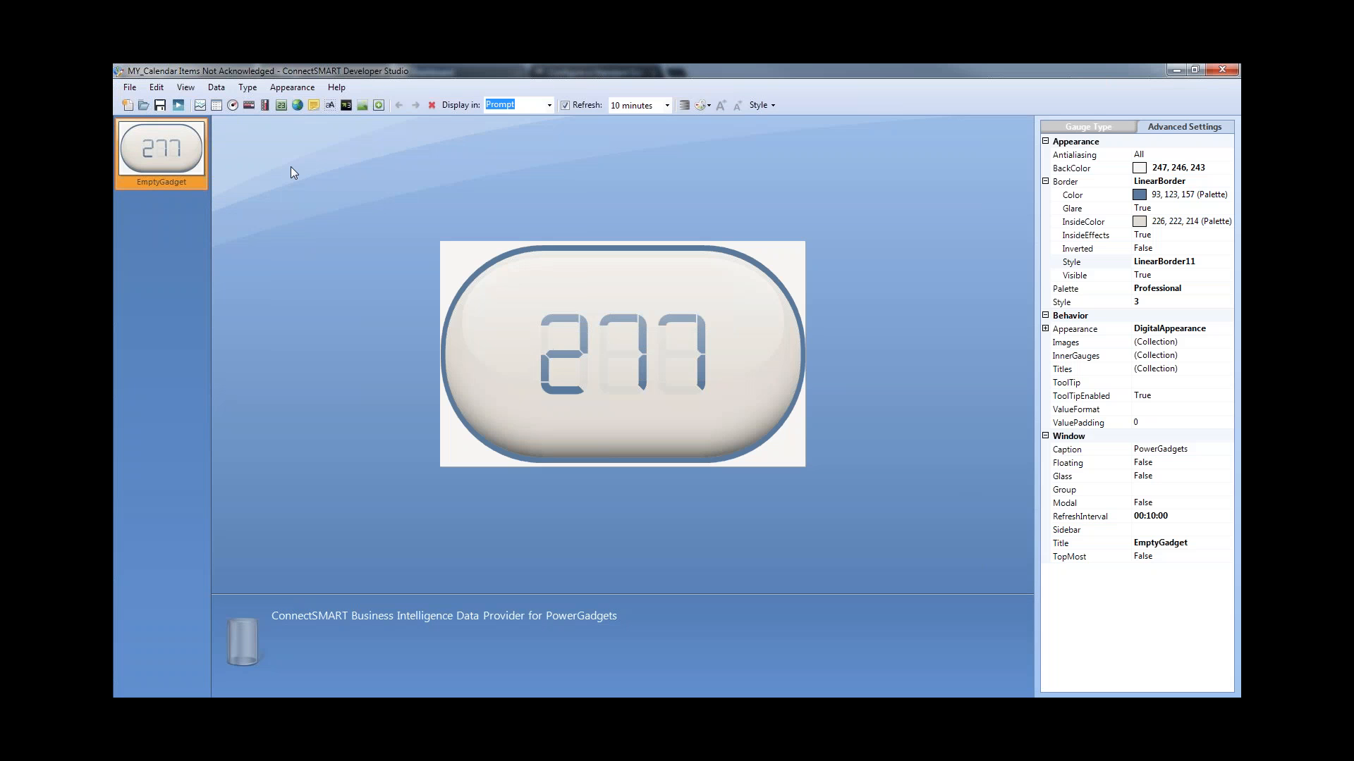
- Open MY_Open Tickets by Status.pgf and preview its Tickets by Status bar chart at full screen
left_click(142, 105)
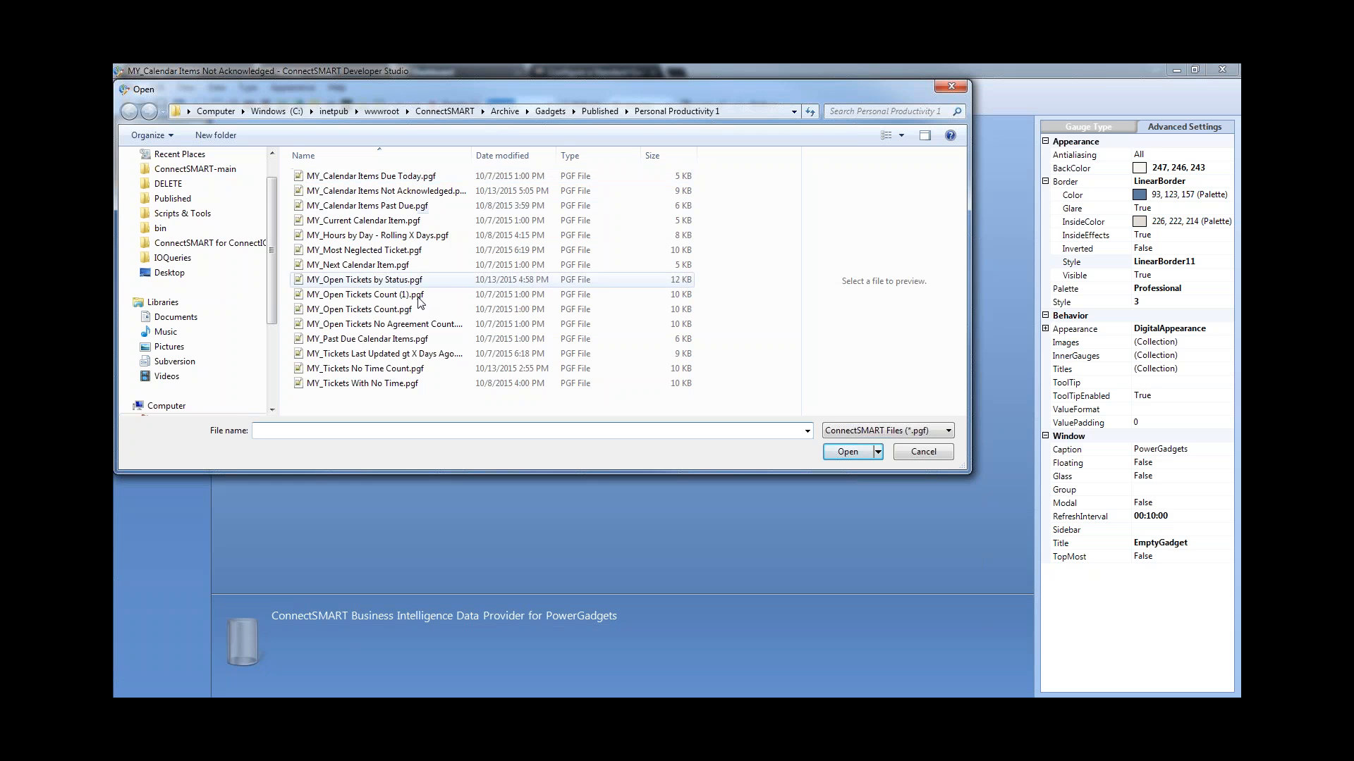
double_click(381, 280)
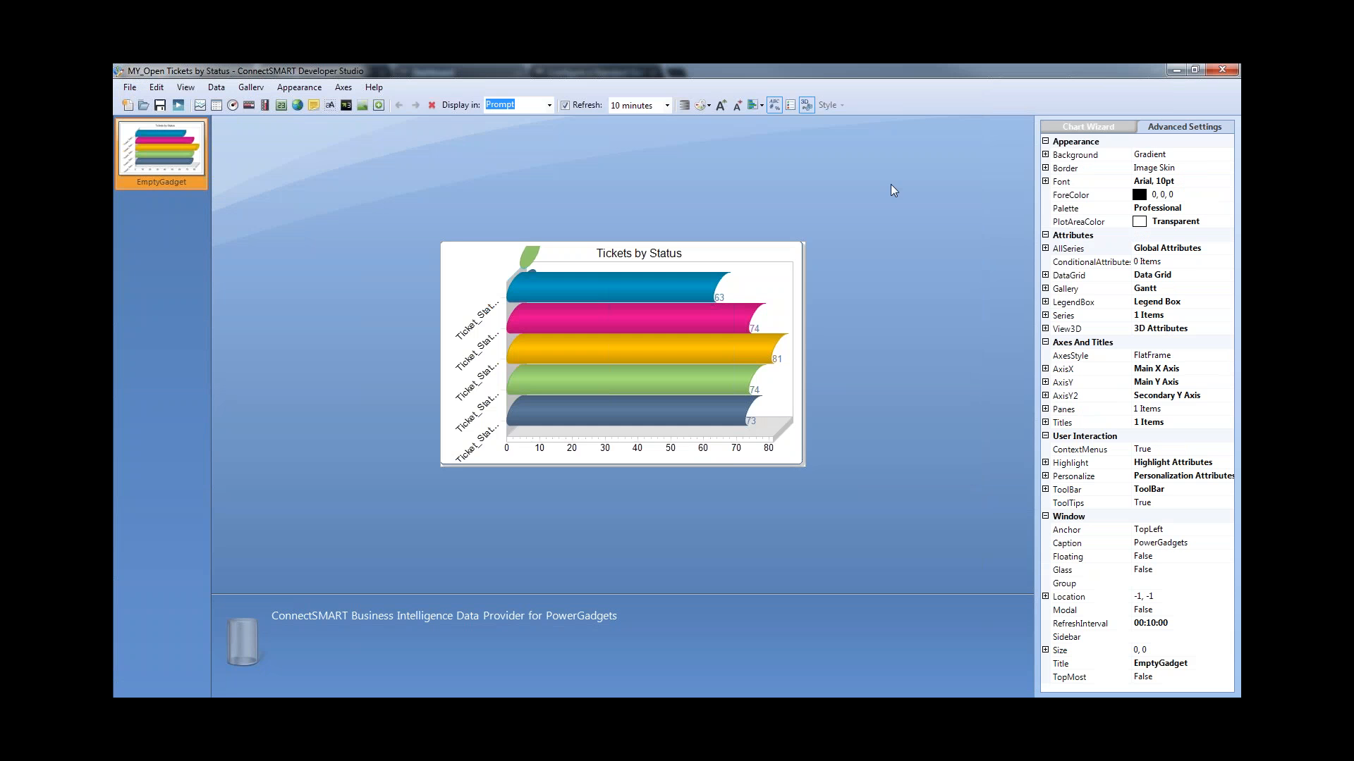
left_click(179, 105)
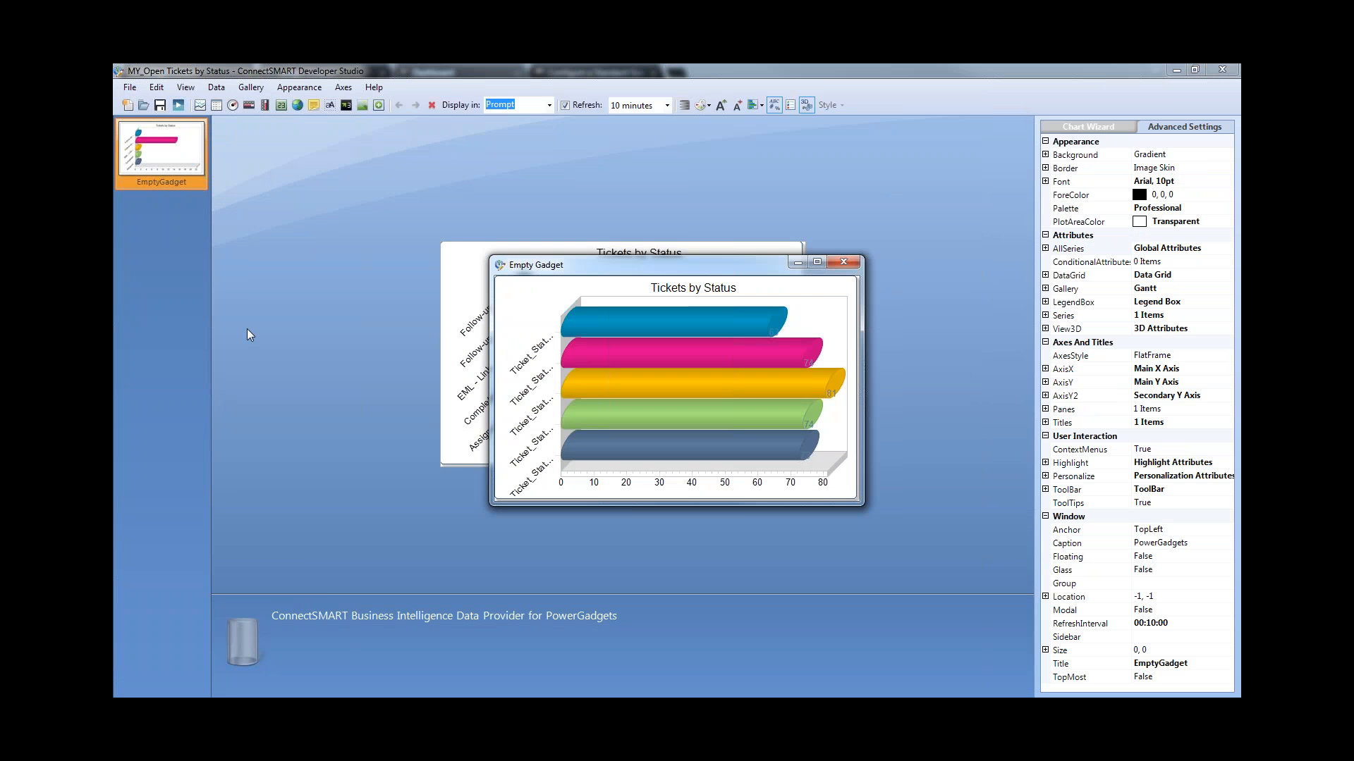
left_click(816, 262)
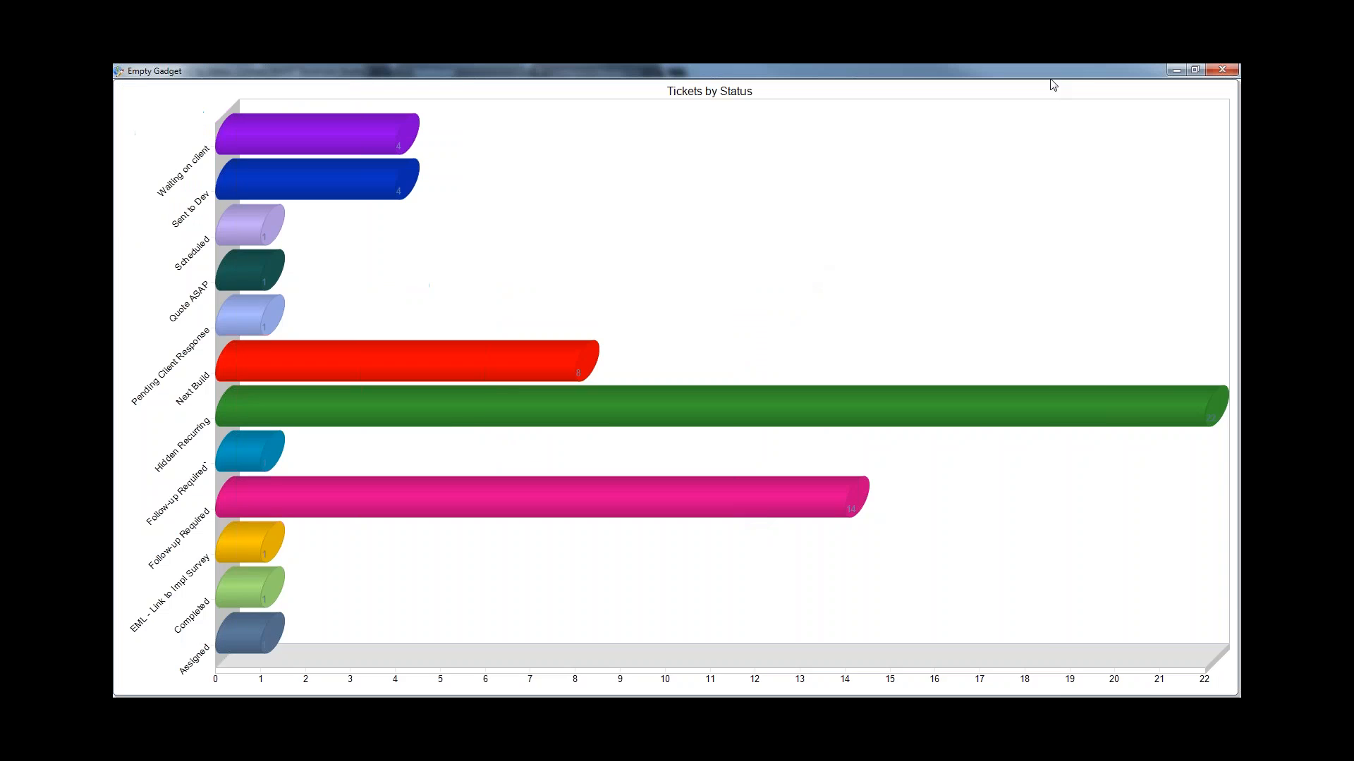
left_click(1222, 69)
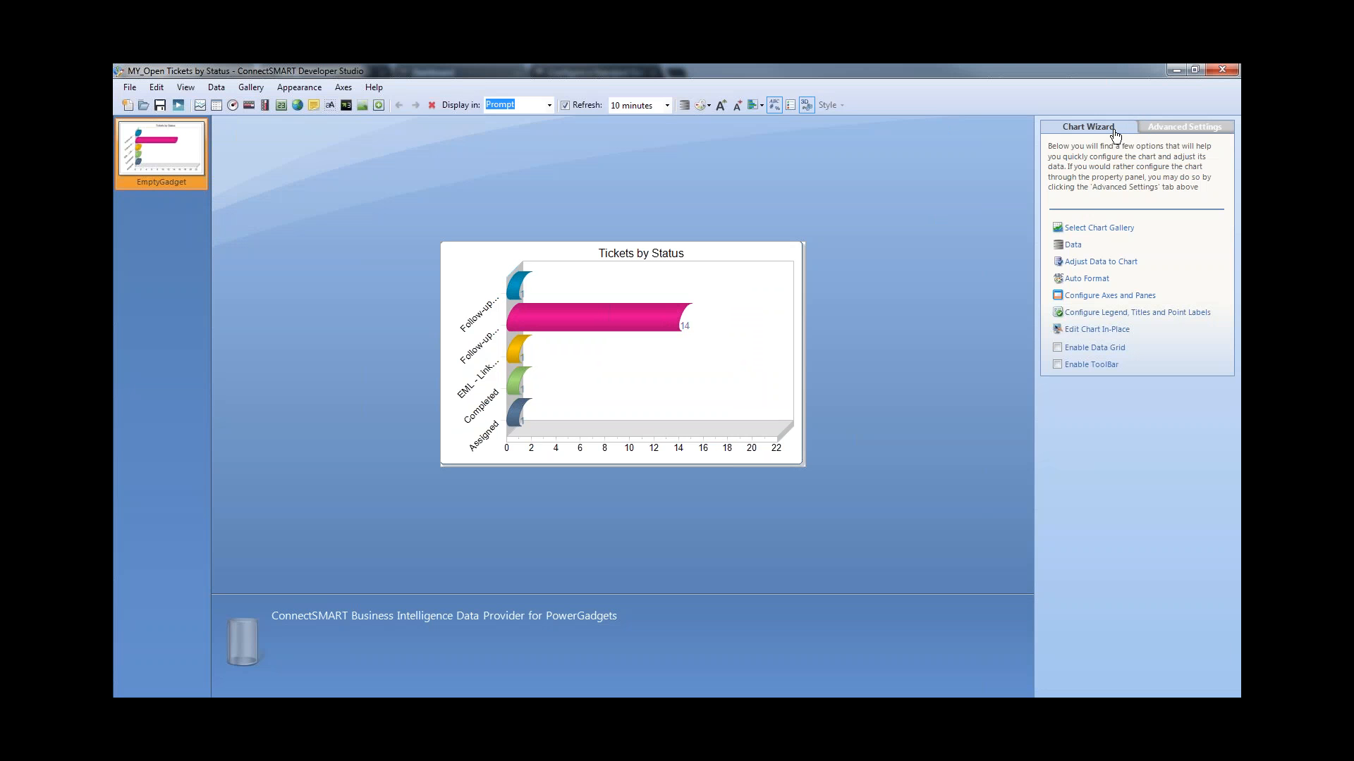
- In the chart gallery, try the column bar family and apply the Cube column style
left_click(1098, 231)
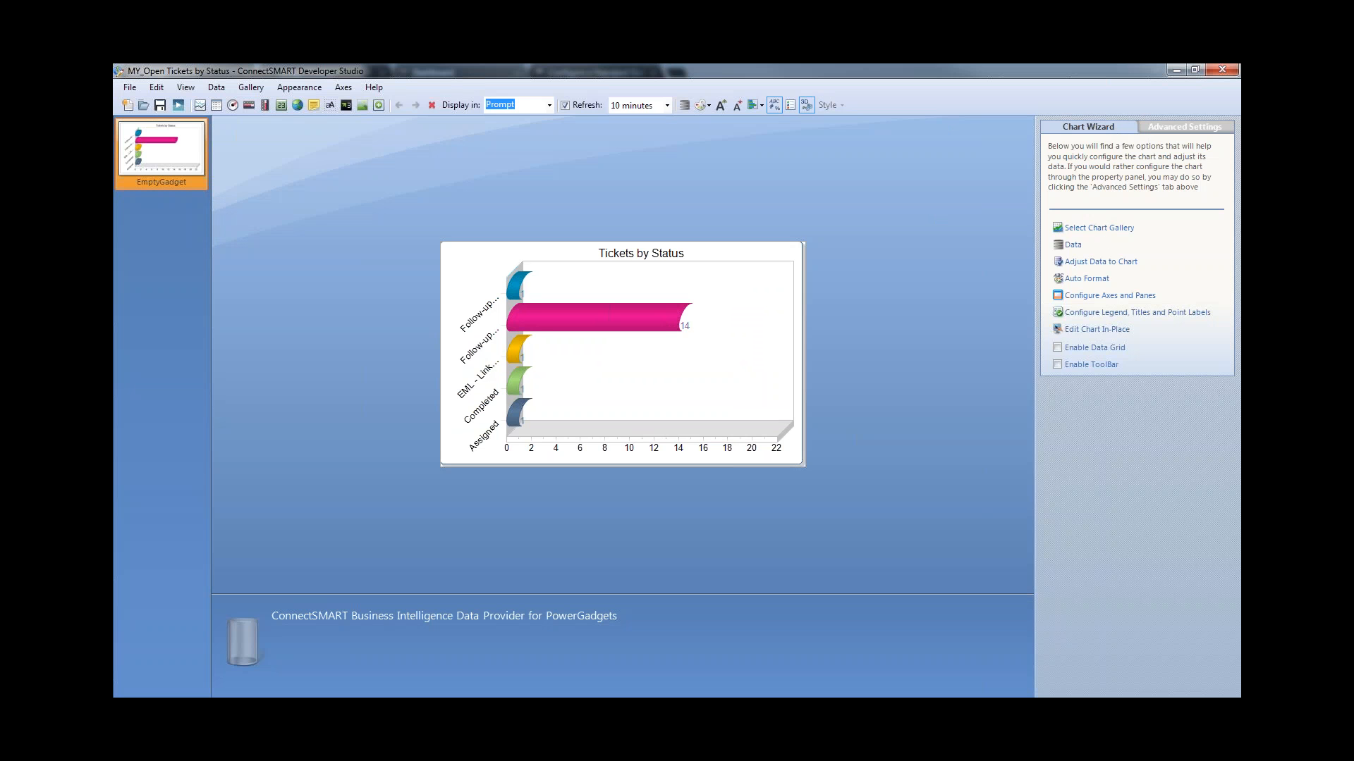
left_click(1128, 146)
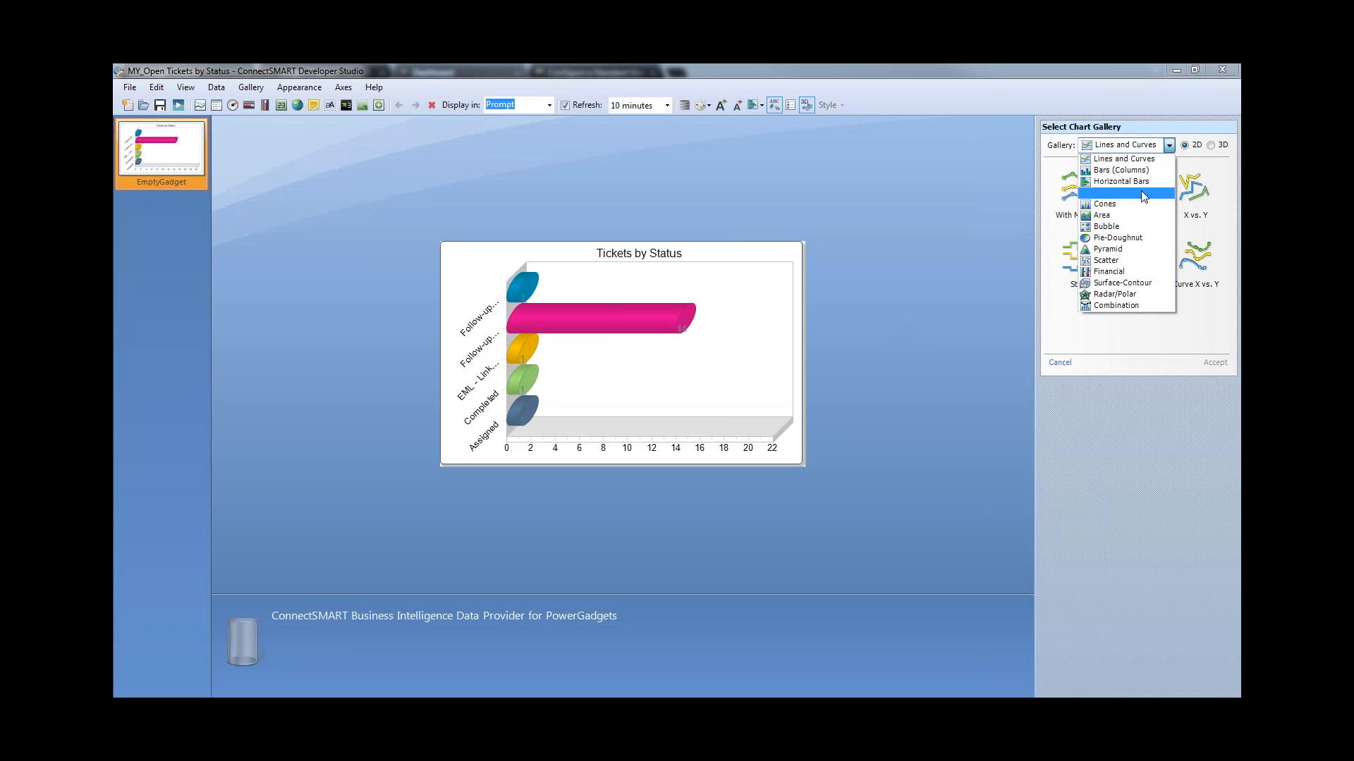
left_click(863, 197)
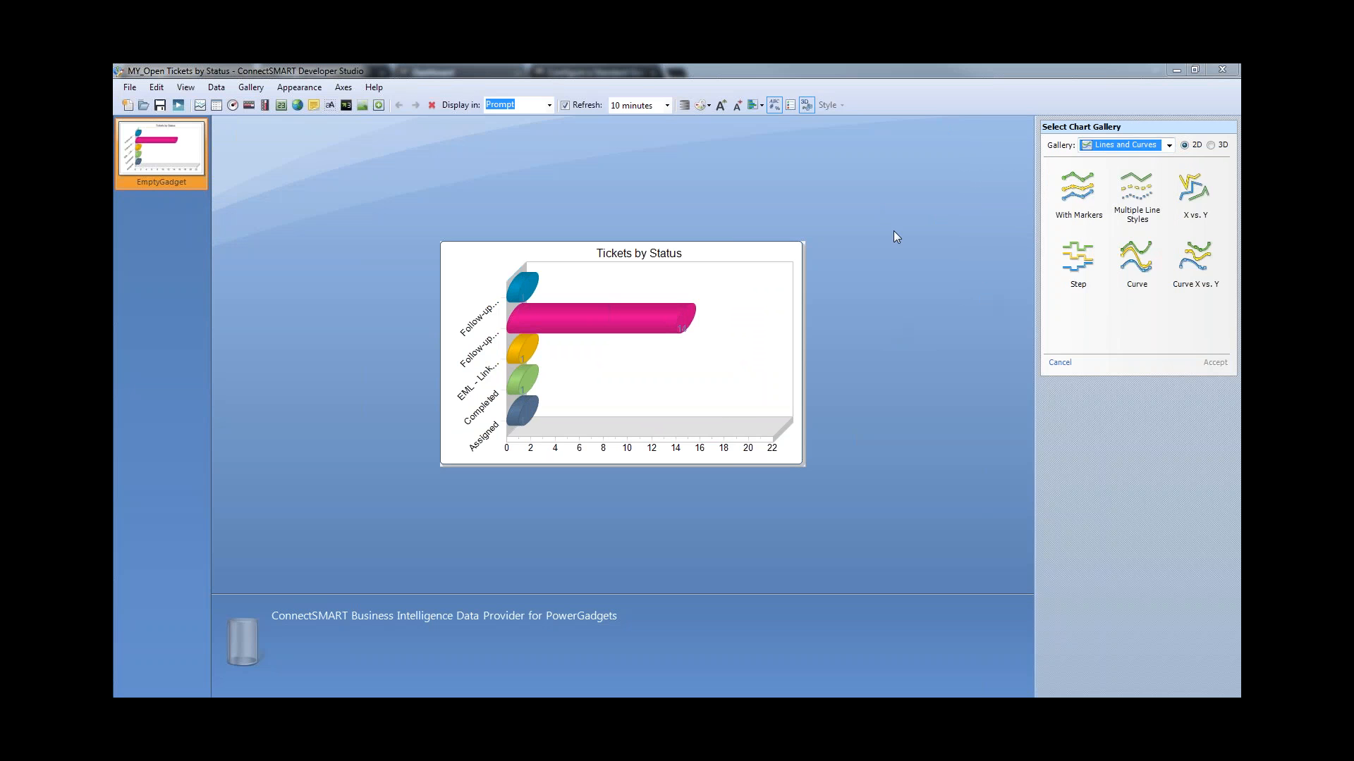
left_click(1152, 144)
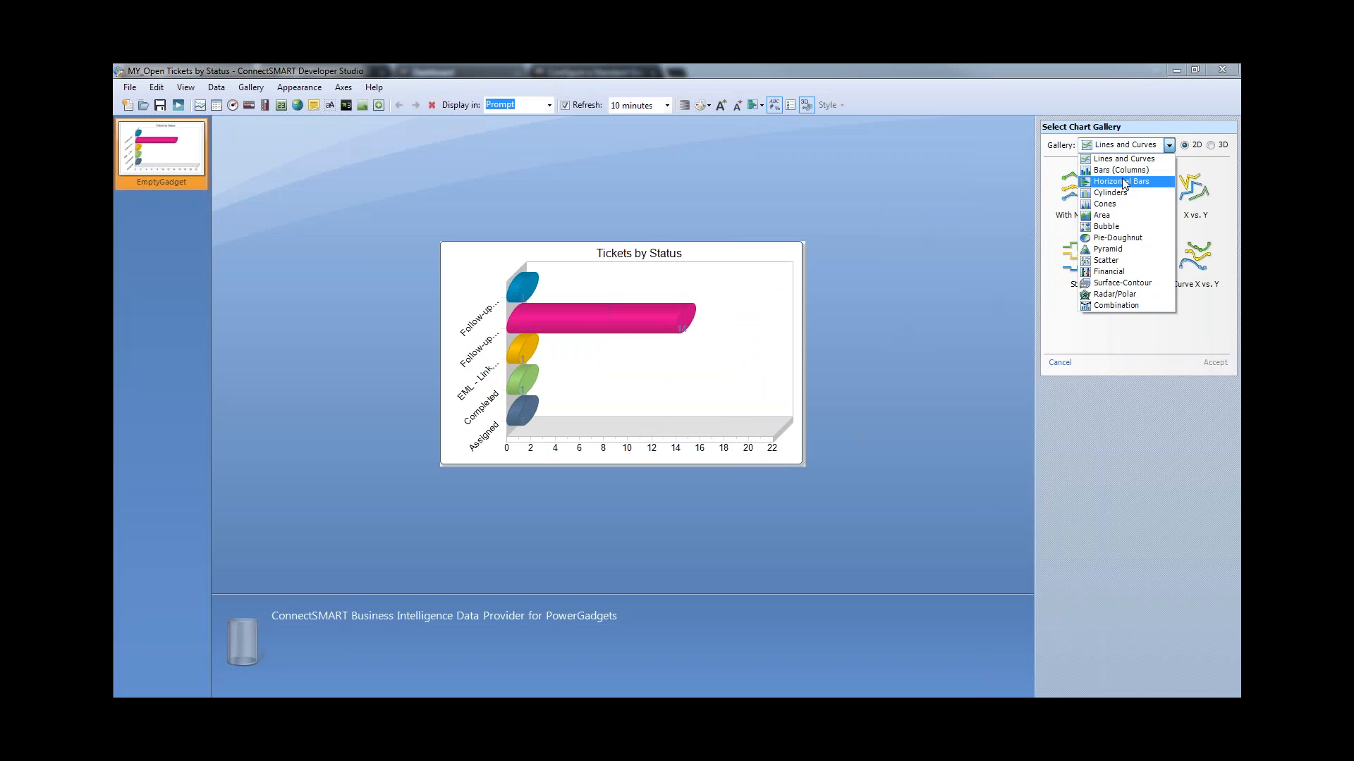
left_click(1118, 171)
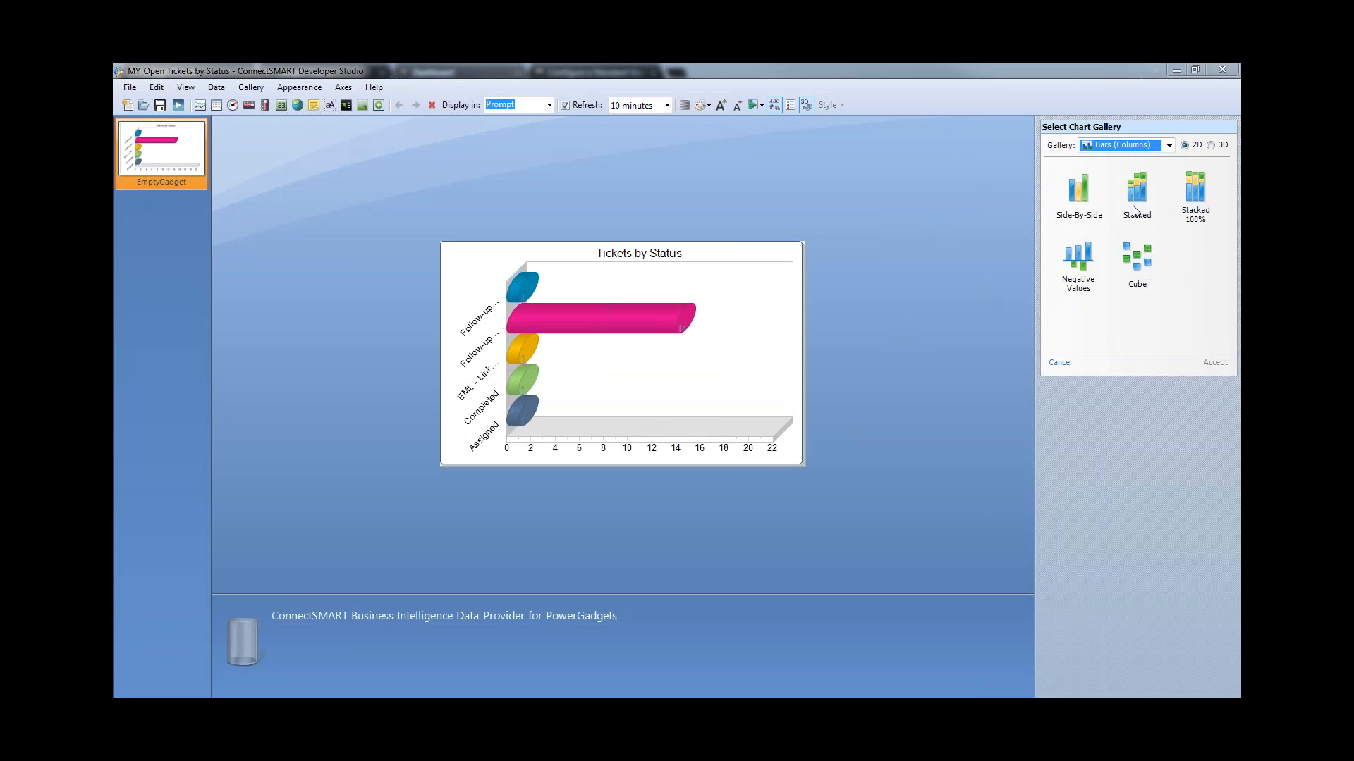
left_click(1117, 283)
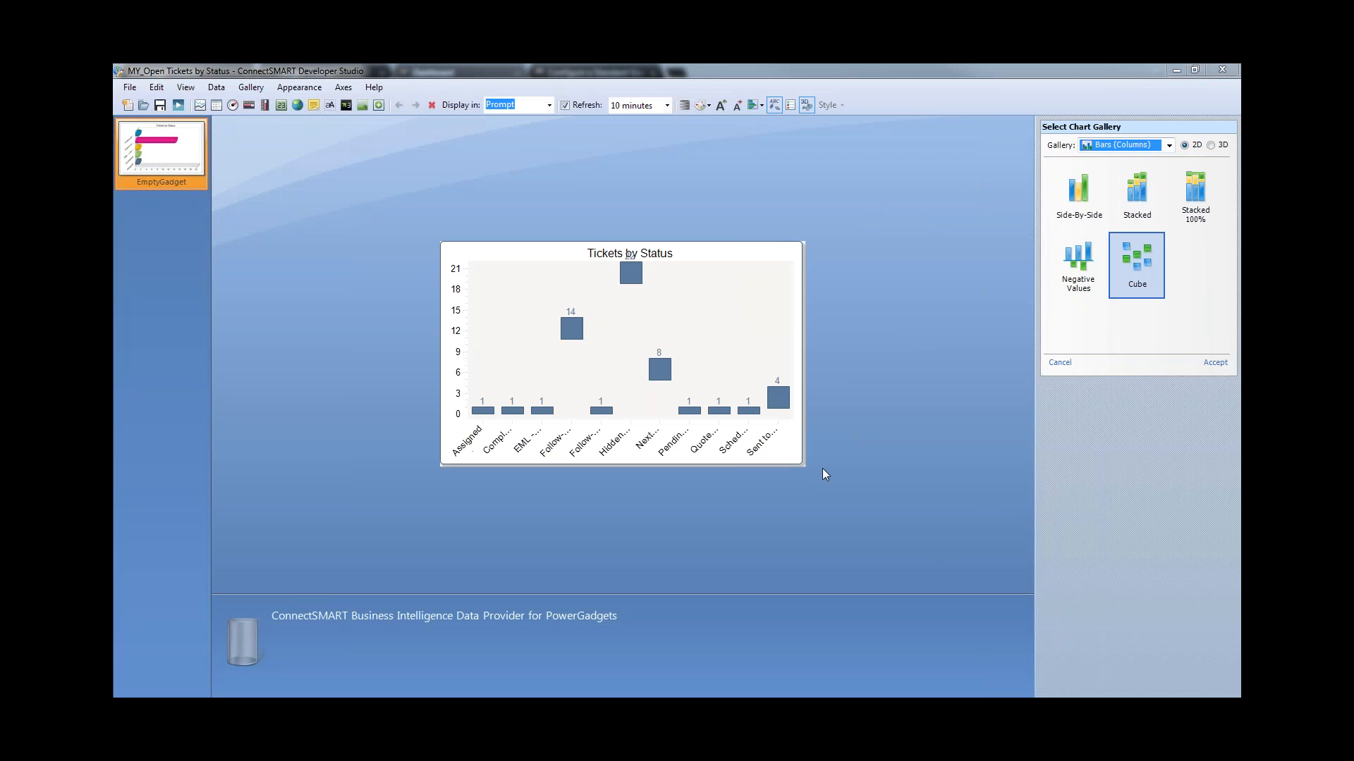
left_click(1214, 363)
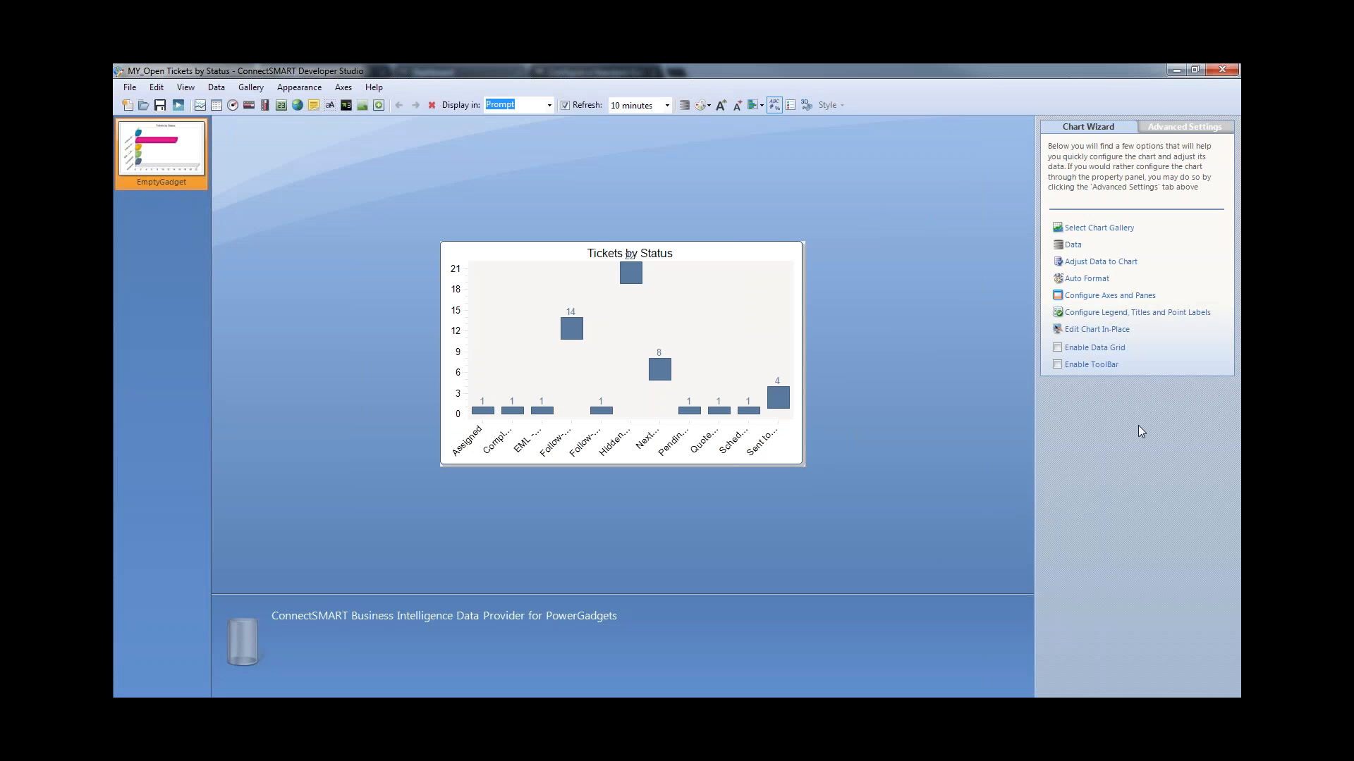
- Try the horizontal bar styles: Gantt, Negative Values, Stacked 100%, ending on side-by-side bars
left_click(1132, 227)
left_click(1137, 145)
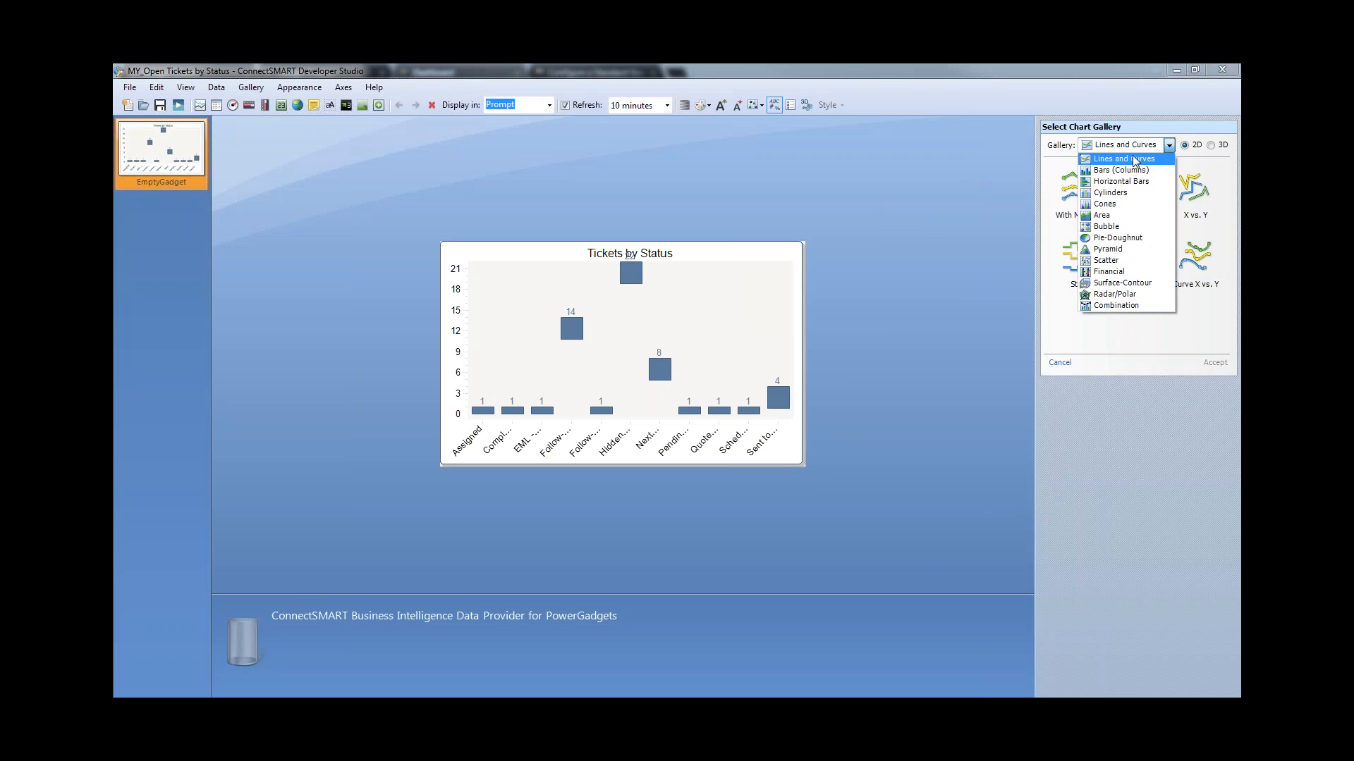
left_click(1131, 170)
left_click(1132, 146)
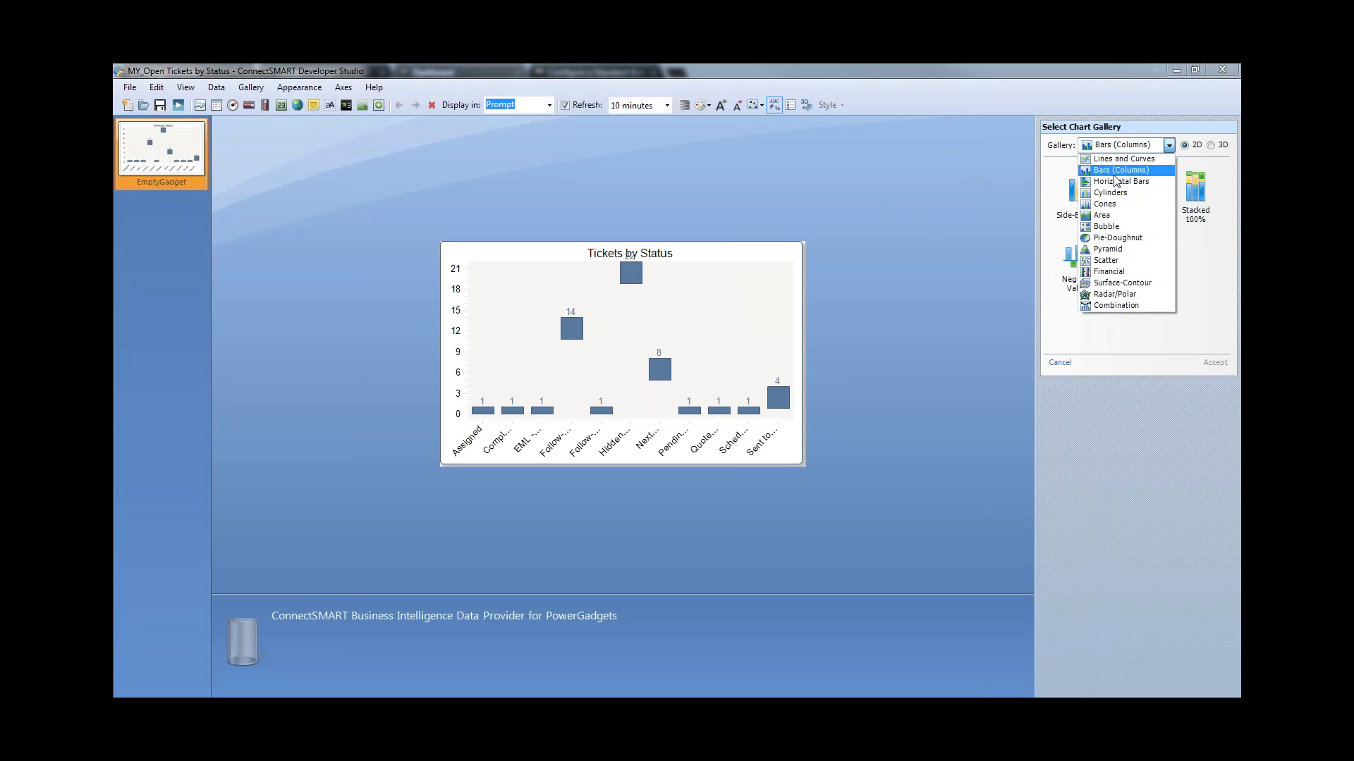
left_click(1127, 182)
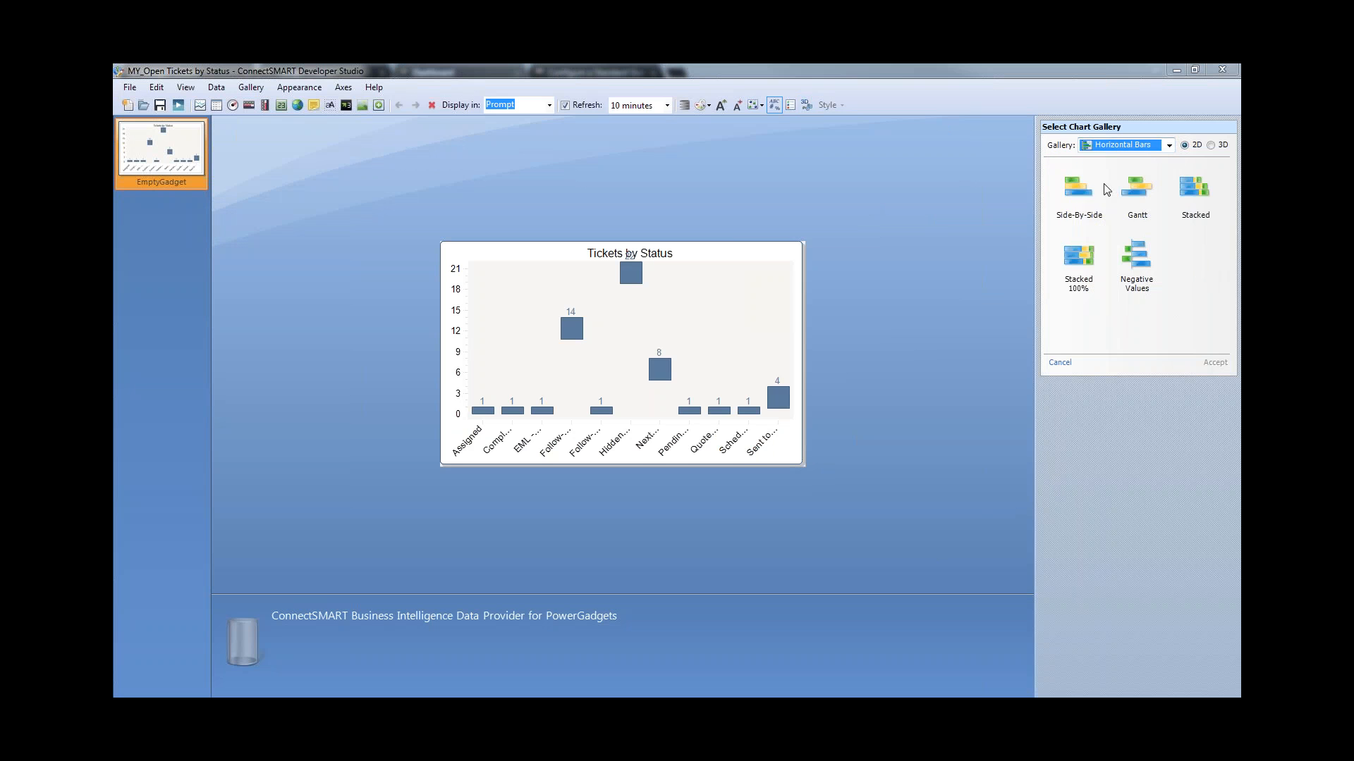
left_click(1077, 186)
left_click(1136, 200)
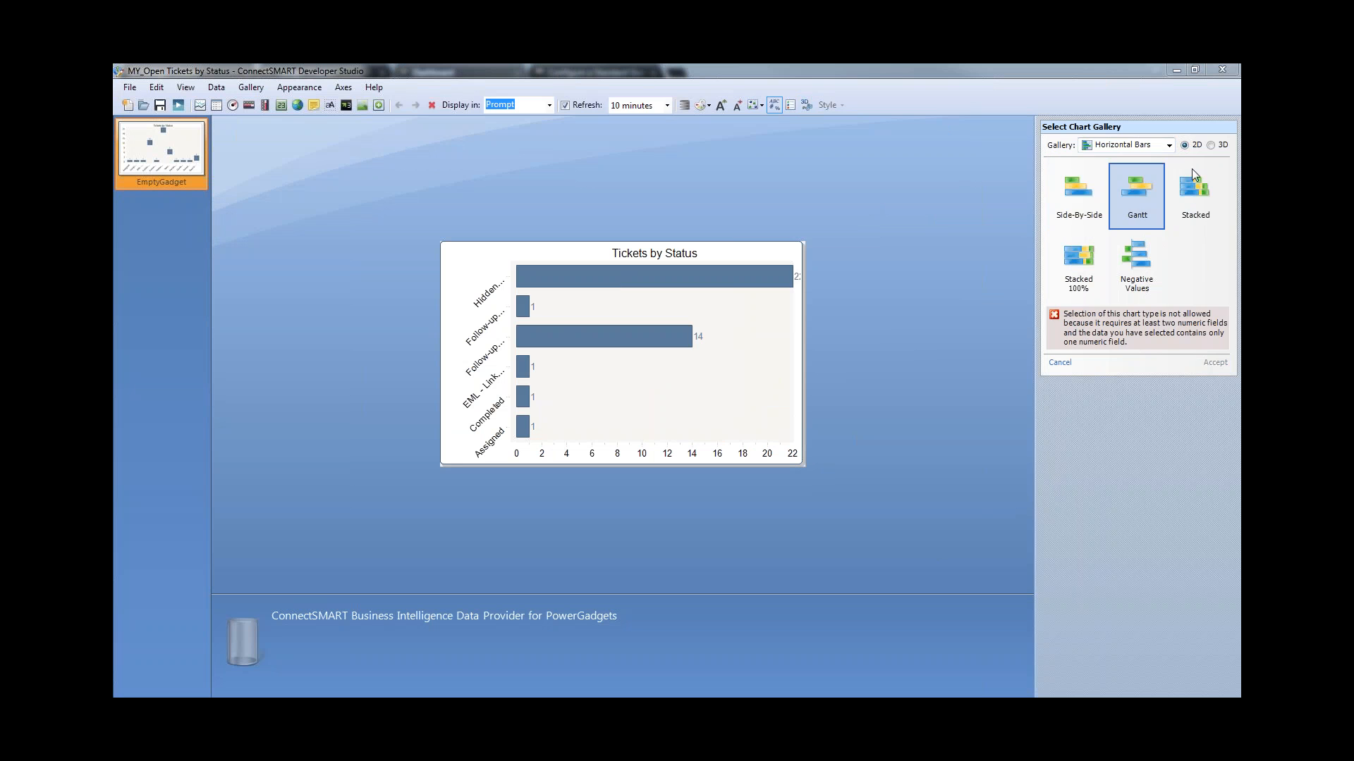
left_click(1128, 265)
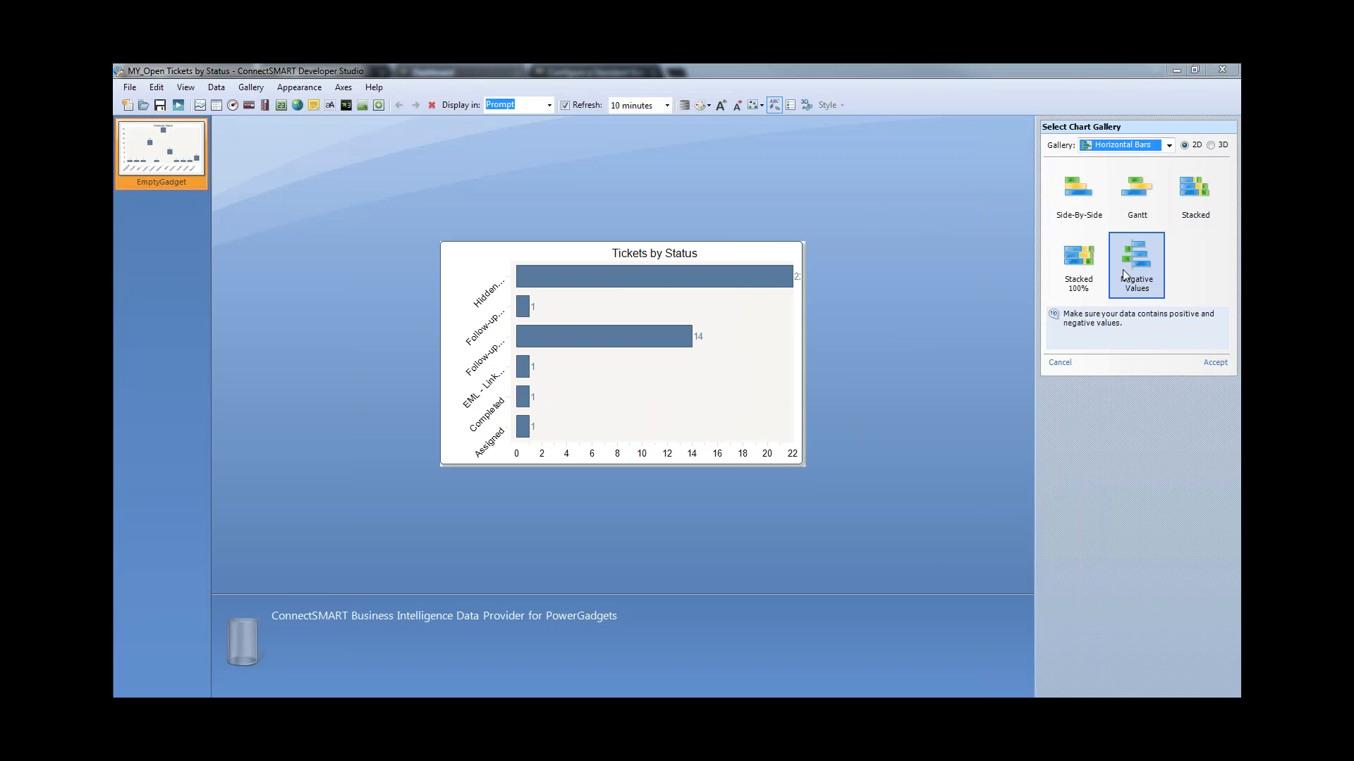
left_click(1081, 258)
left_click(1084, 198)
- Try the cylinder and cone chart families, then the Stacked area style
left_click(1138, 148)
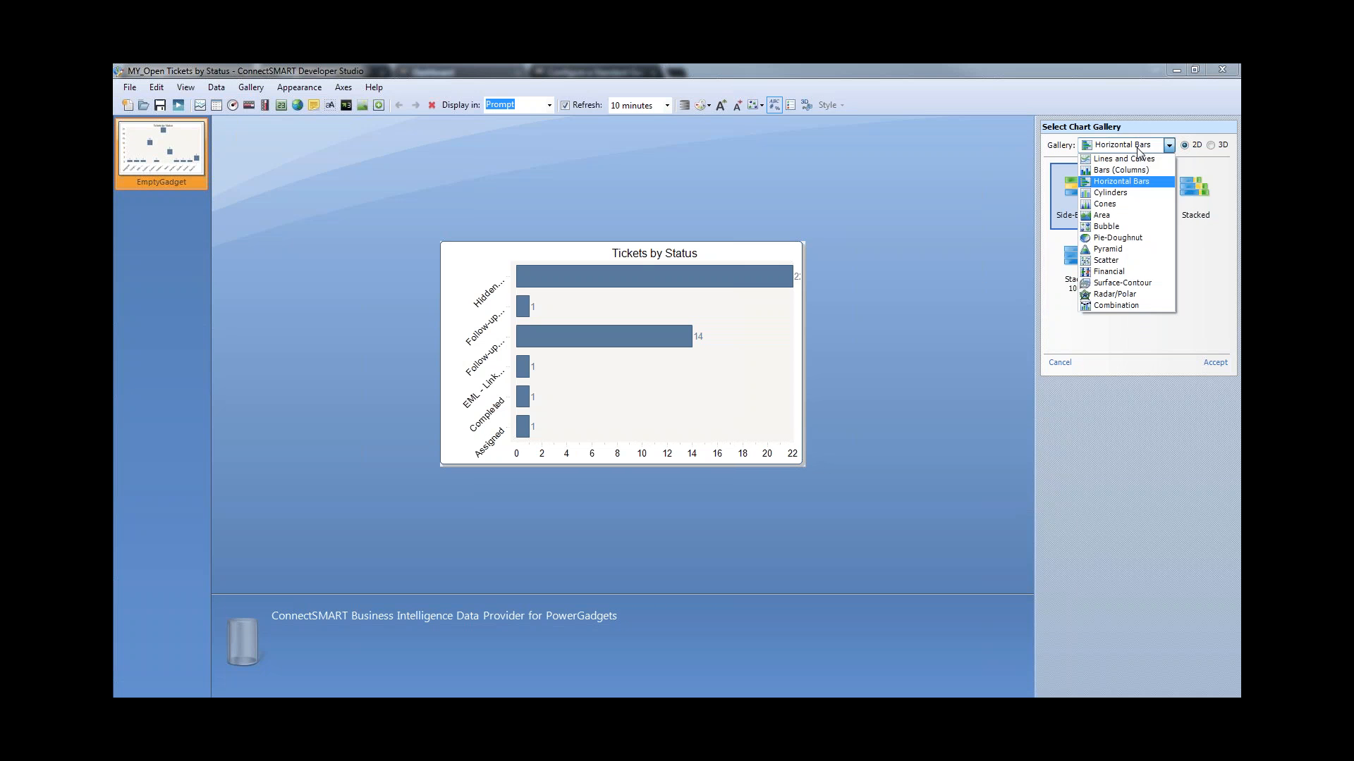
left_click(1108, 194)
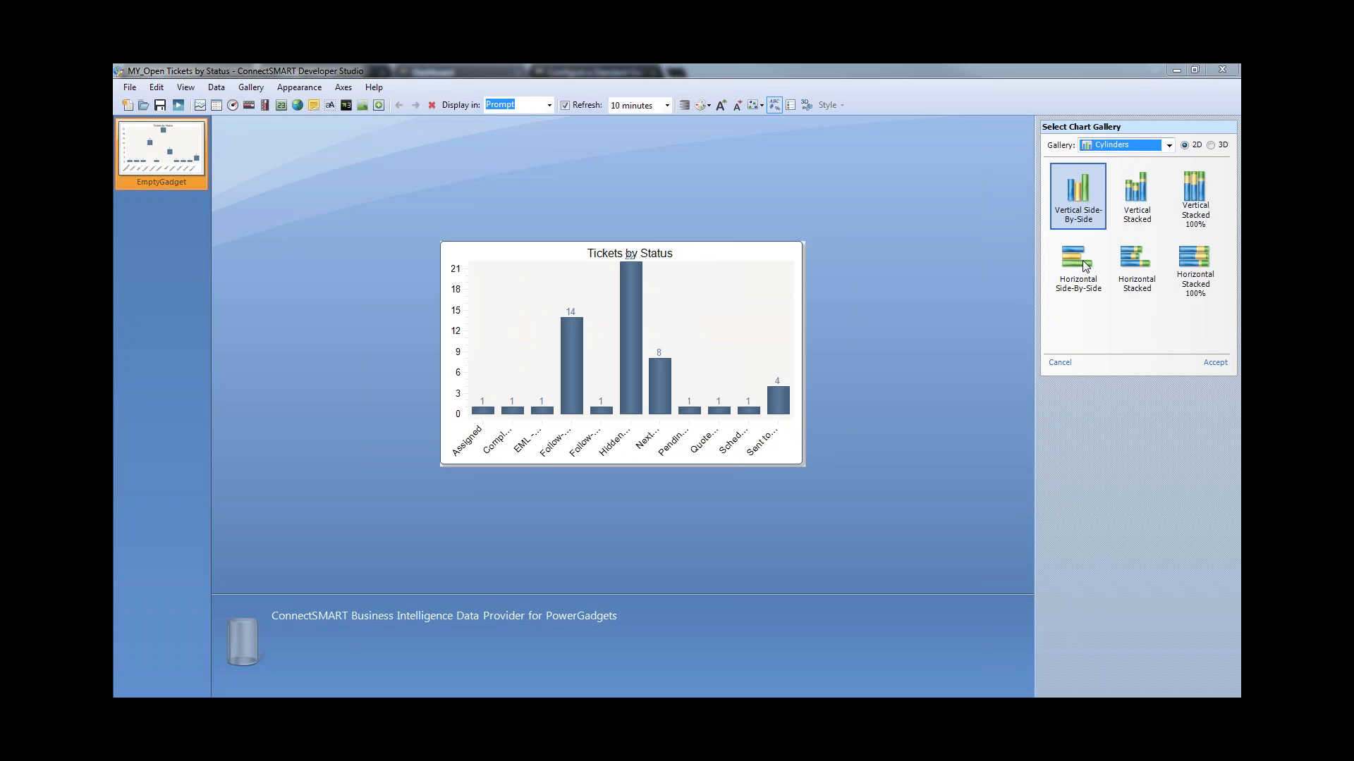
left_click(1137, 148)
left_click(1125, 217)
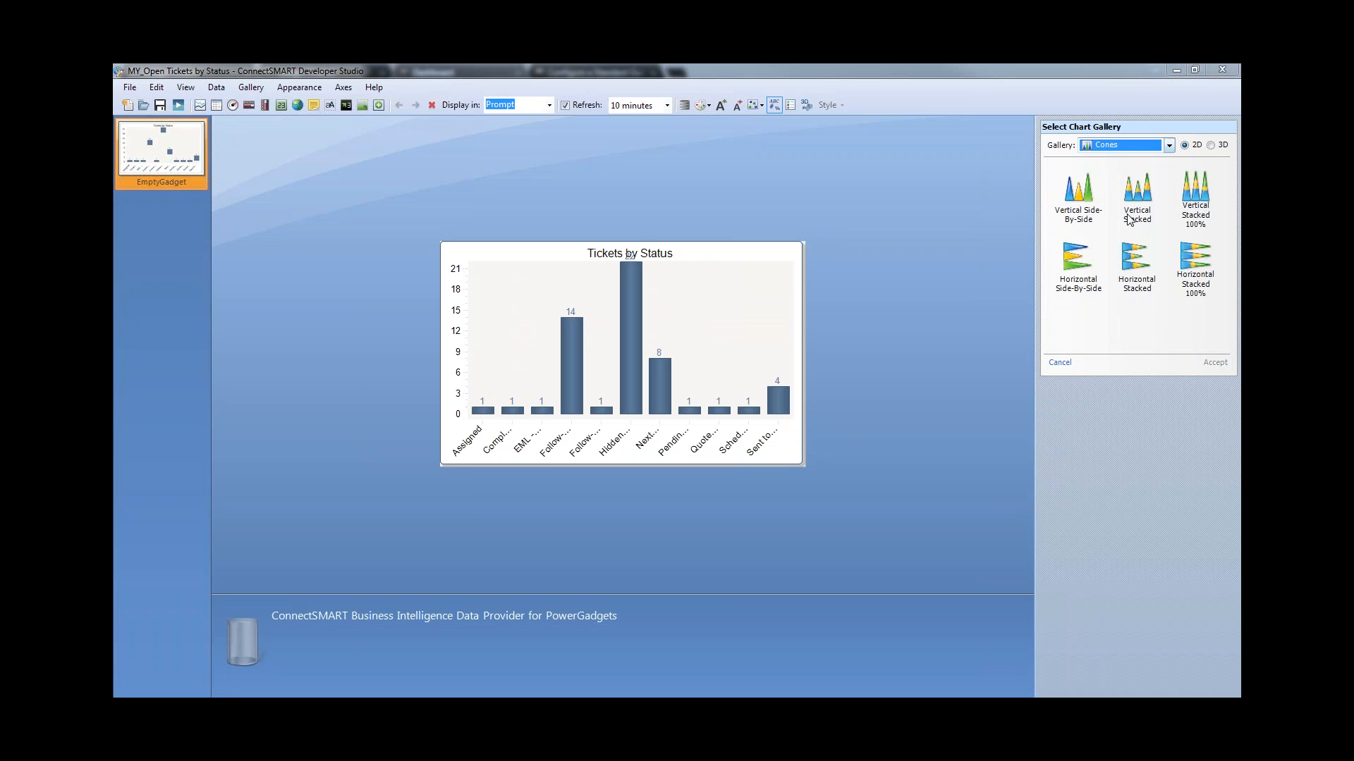
left_click(1142, 146)
left_click(1117, 185)
left_click(1146, 149)
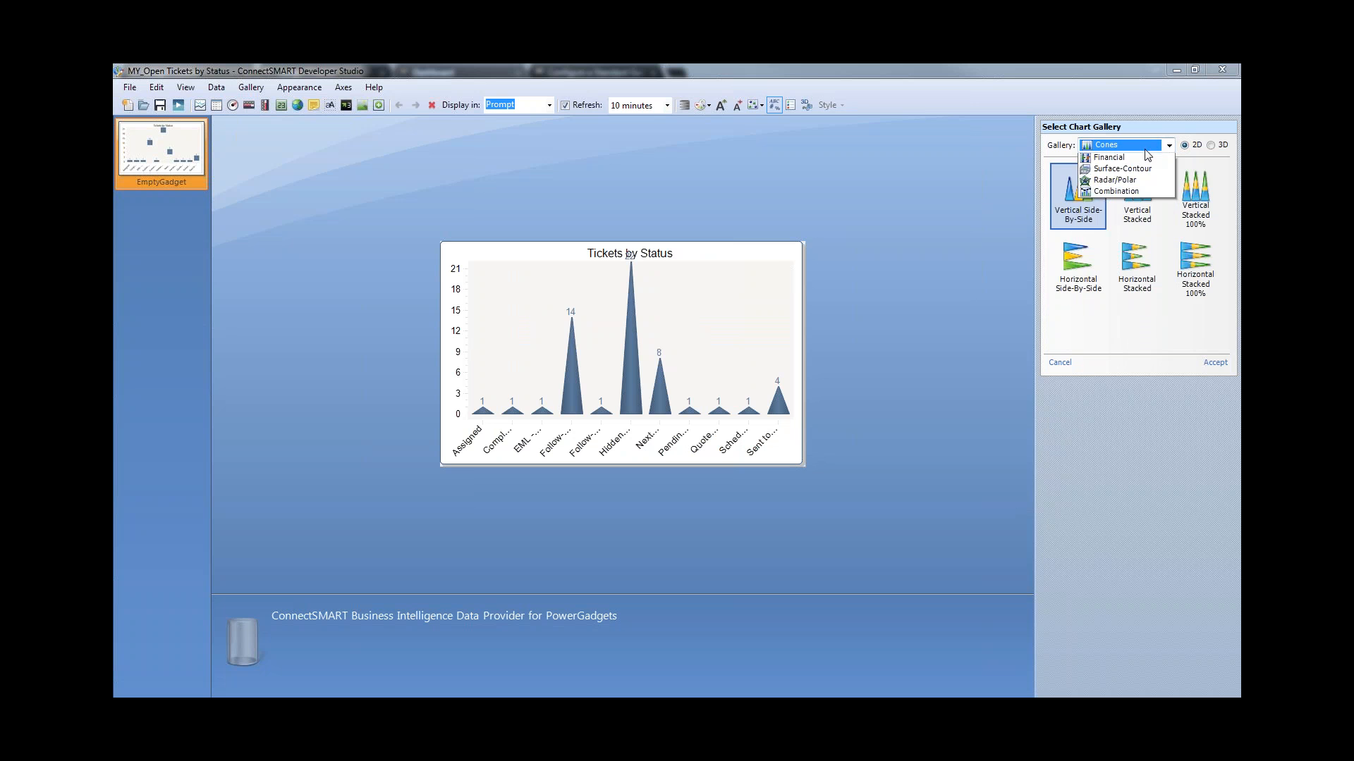
left_click(1105, 215)
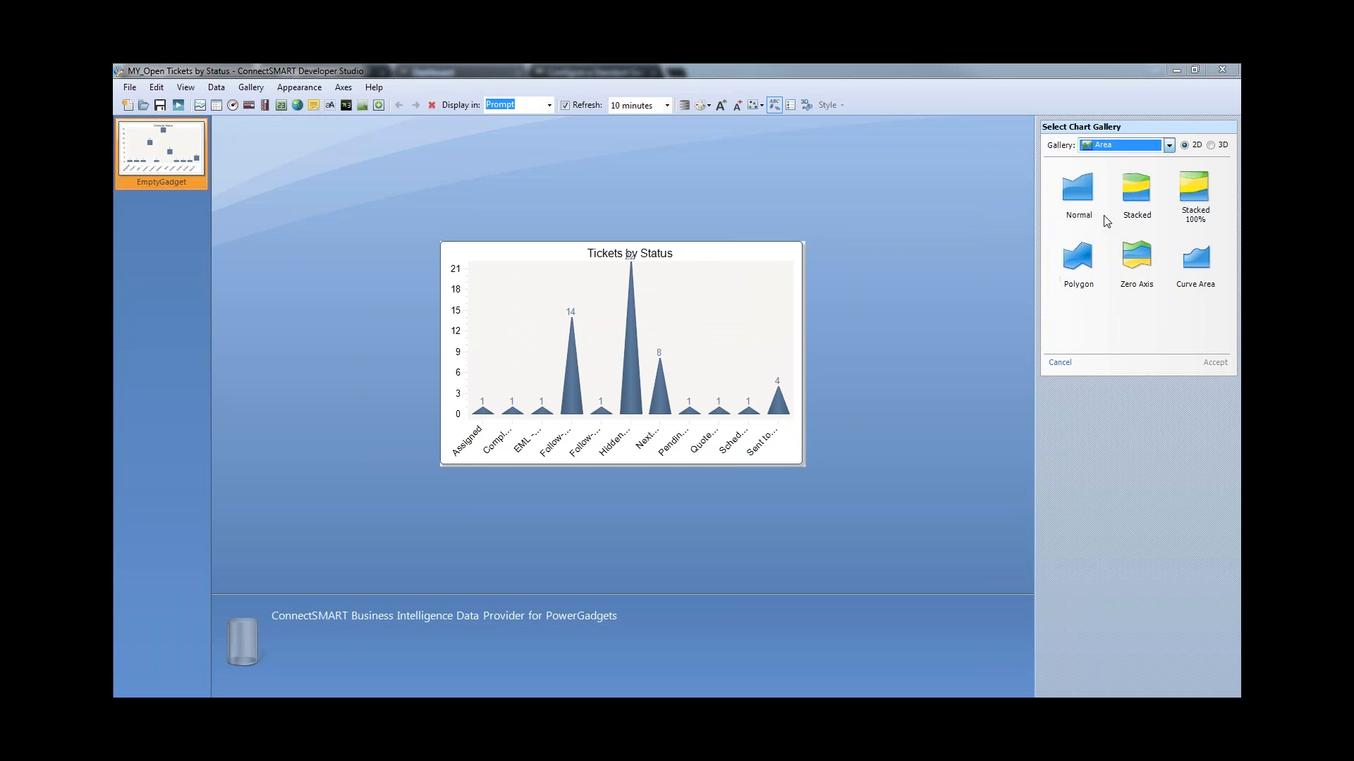
left_click(1143, 191)
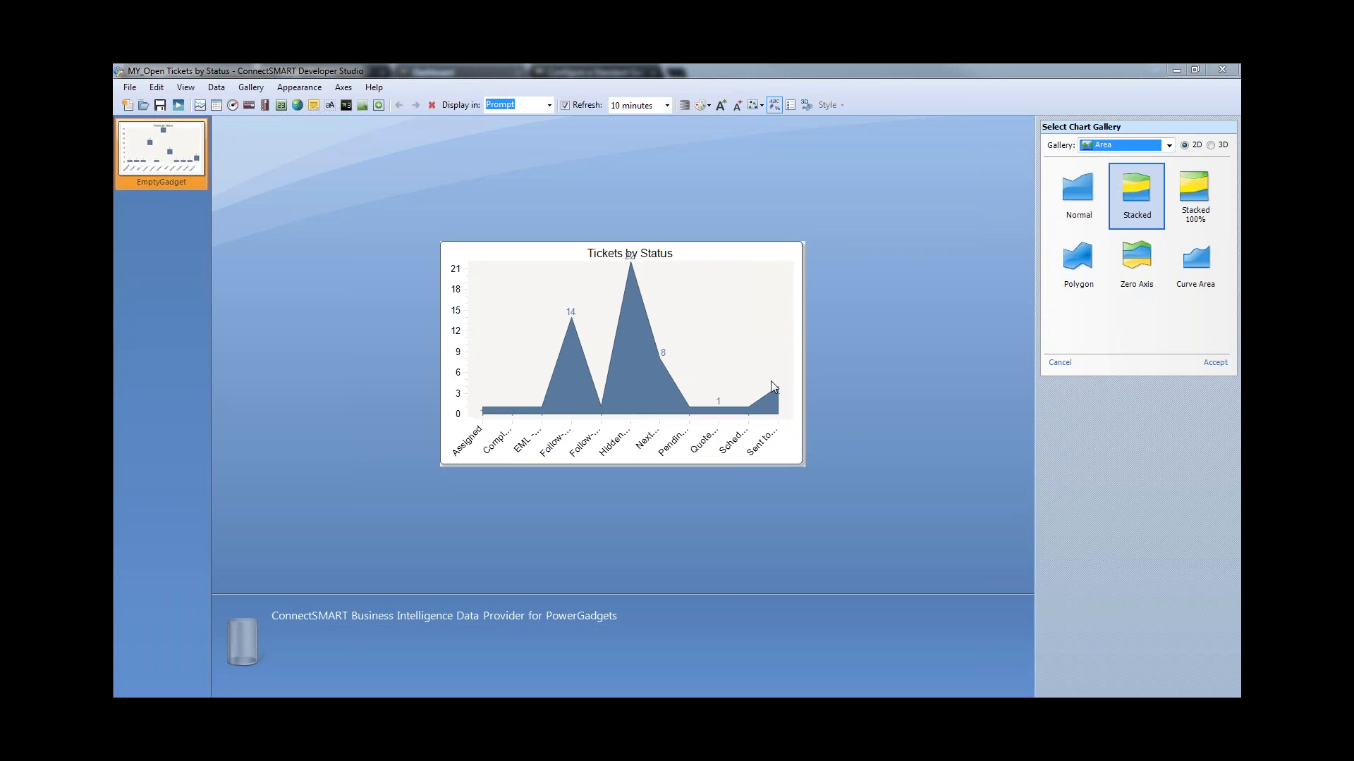
- Try the MonoColor, MonoColor X vs. Y and MultiColors bubble styles, then switch to Pie-Doughnut
left_click(1122, 148)
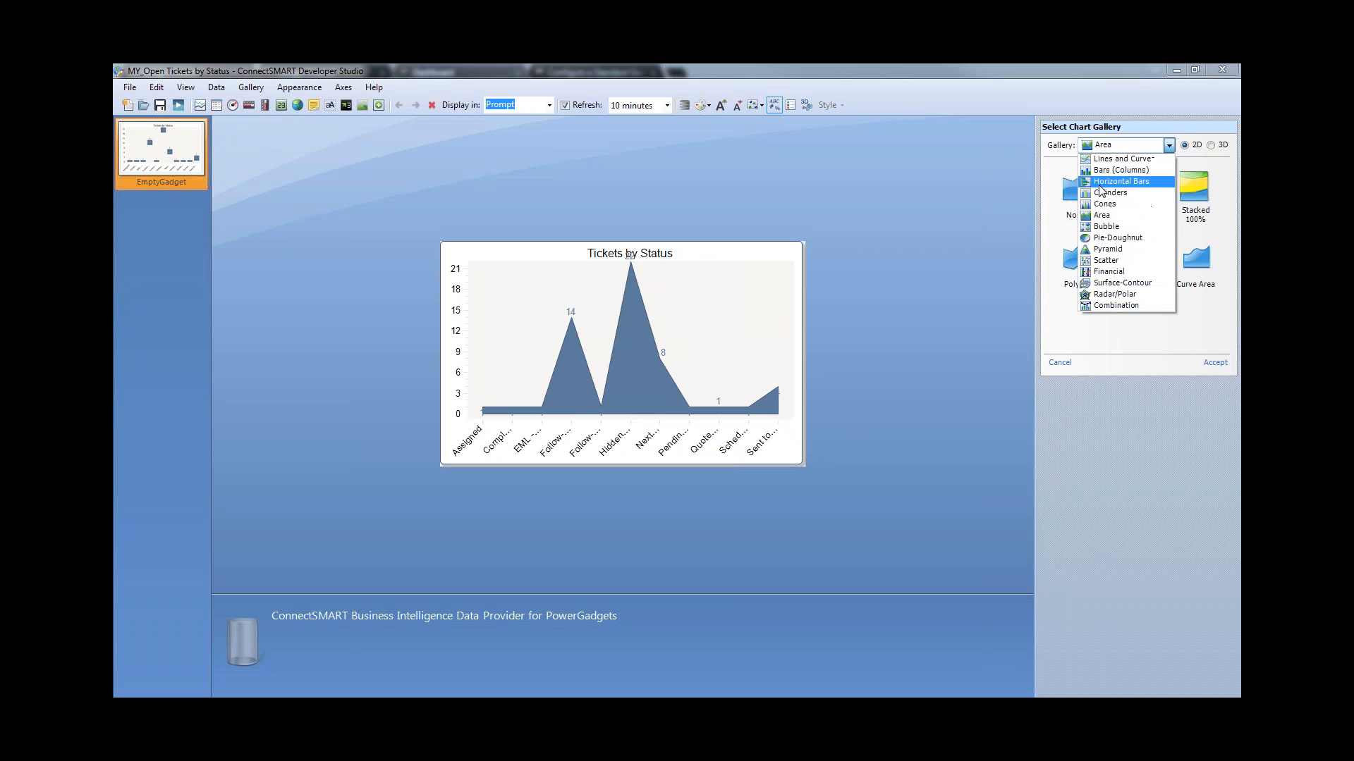
left_click(1114, 226)
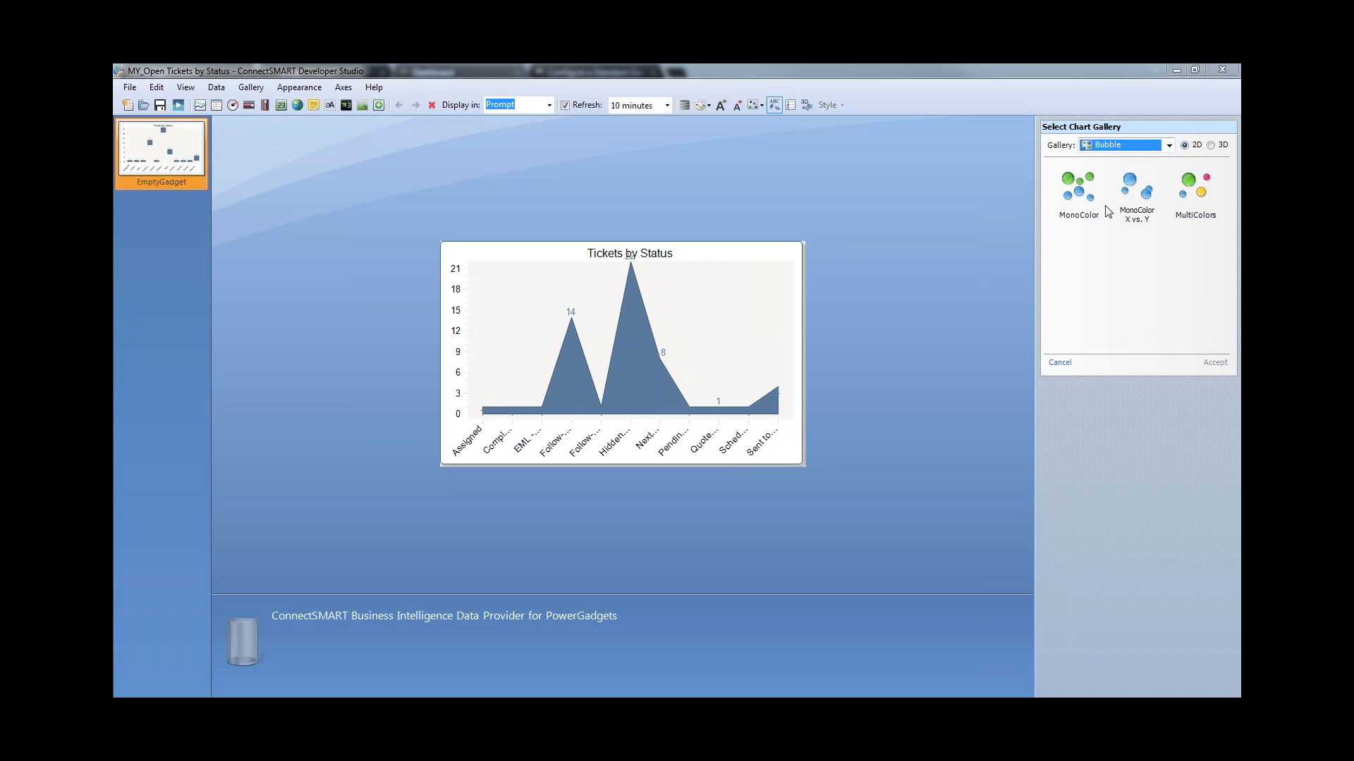
left_click(1082, 208)
left_click(1143, 204)
left_click(1195, 203)
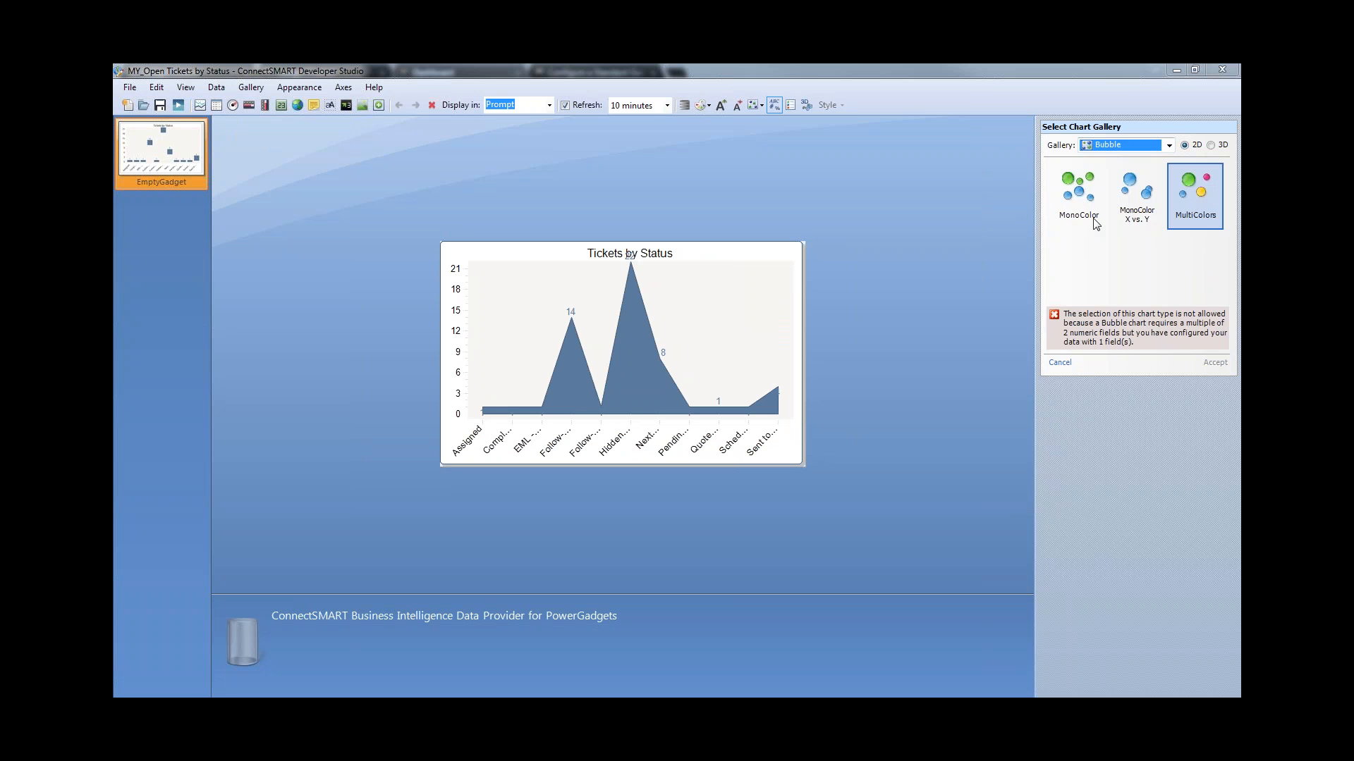
left_click(1094, 222)
left_click(1148, 148)
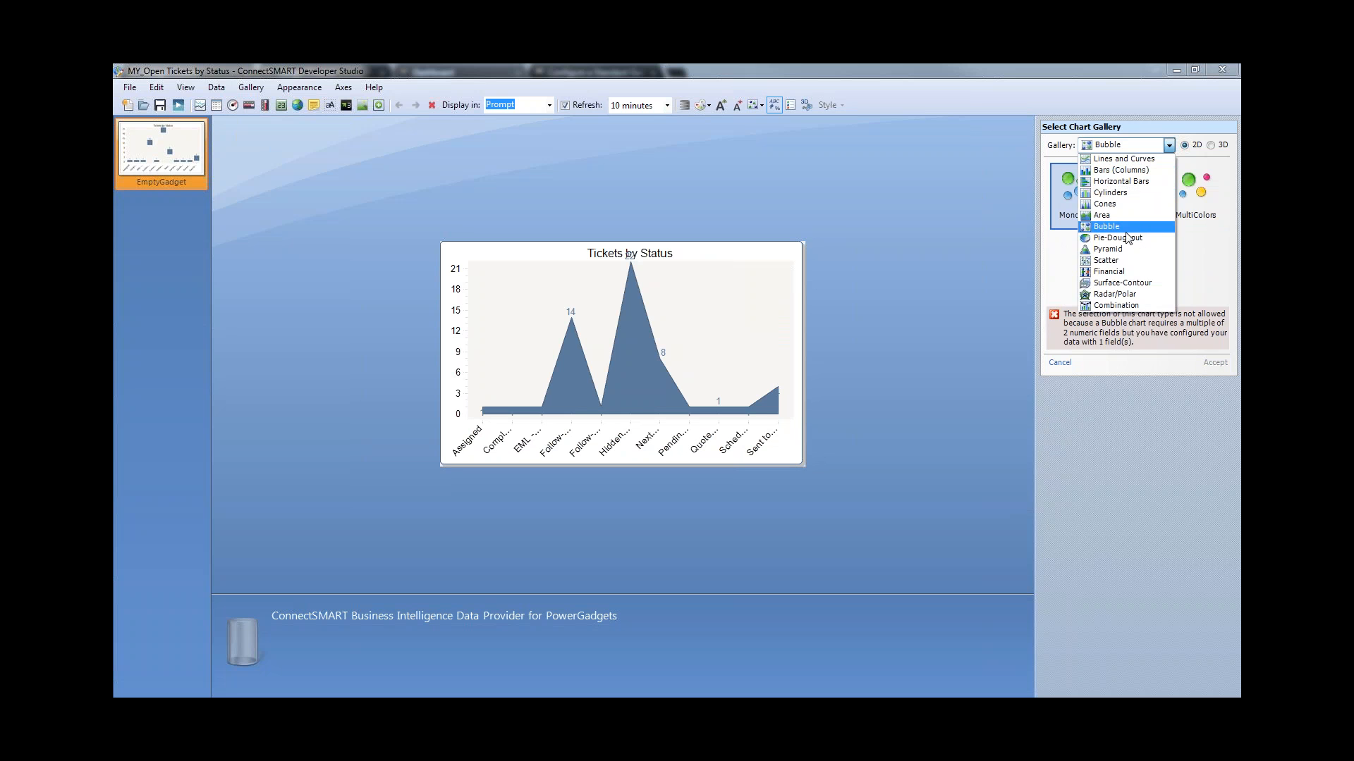
left_click(1117, 237)
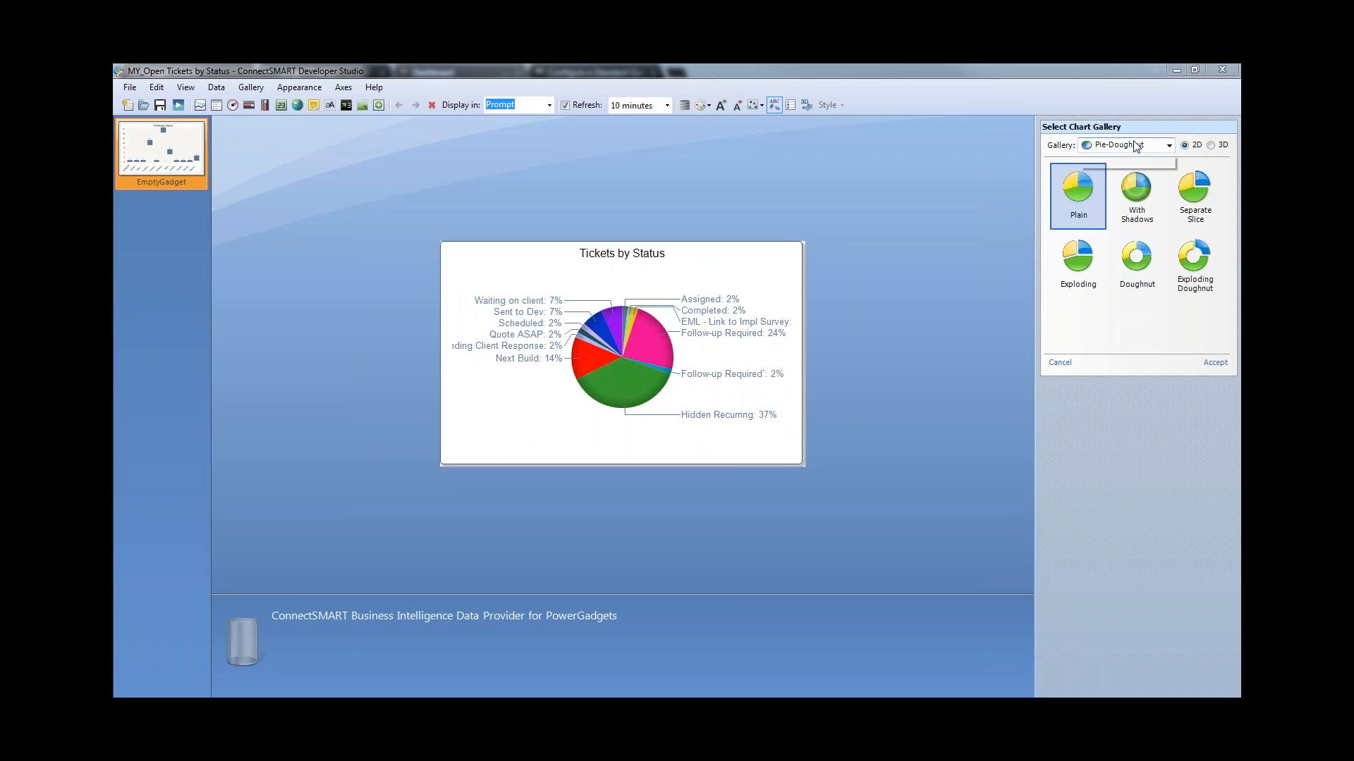
- Compare exploding doughnut, exploded pie and shadowed pie styles, settling on a plain pie
left_click(1198, 277)
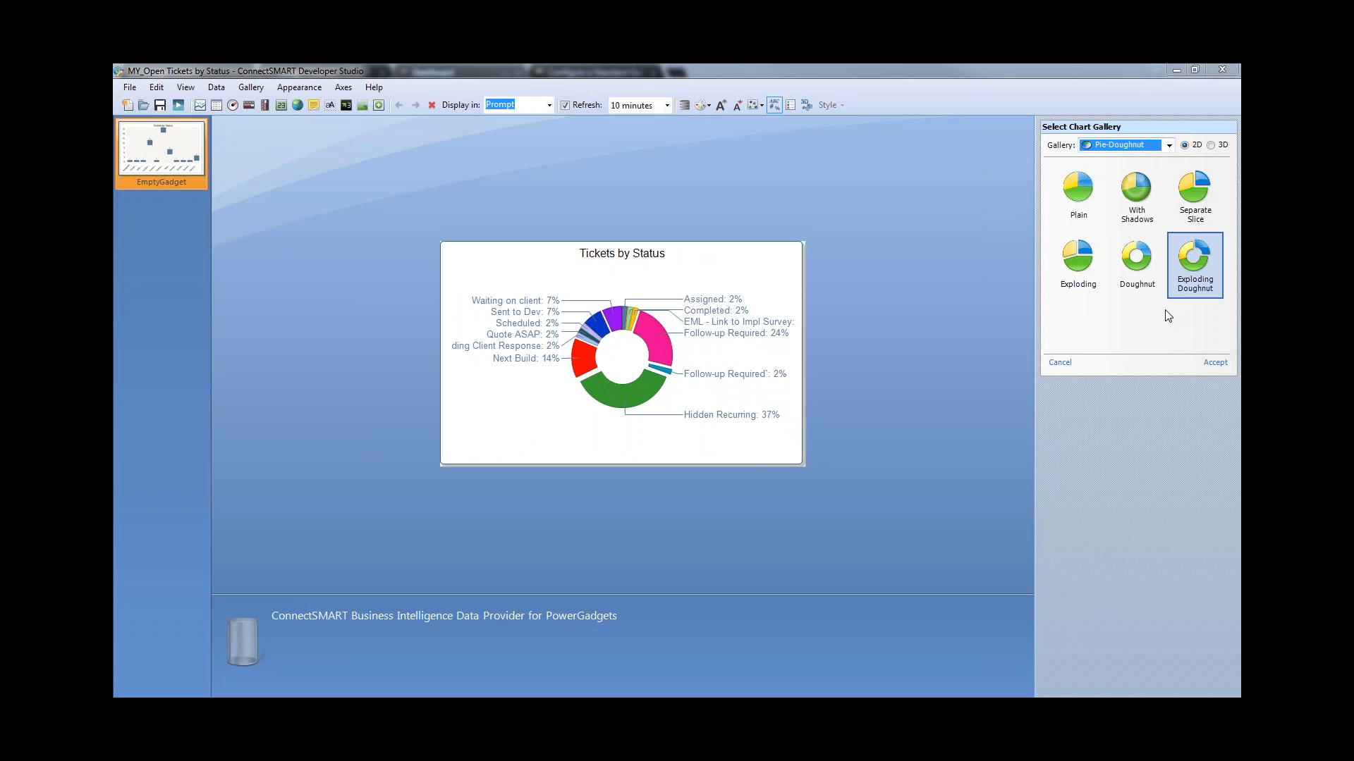
left_click(1103, 254)
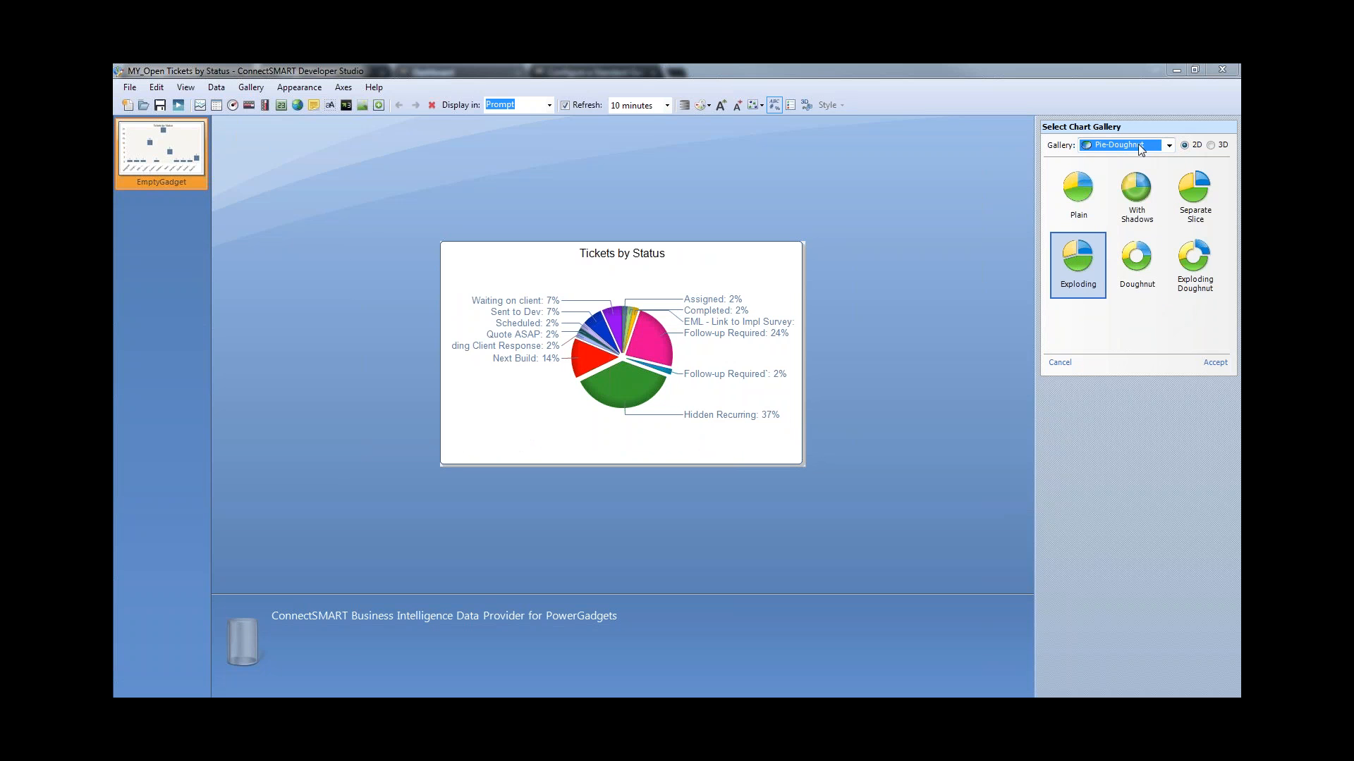
left_click(1137, 190)
left_click(1085, 263)
left_click(1077, 189)
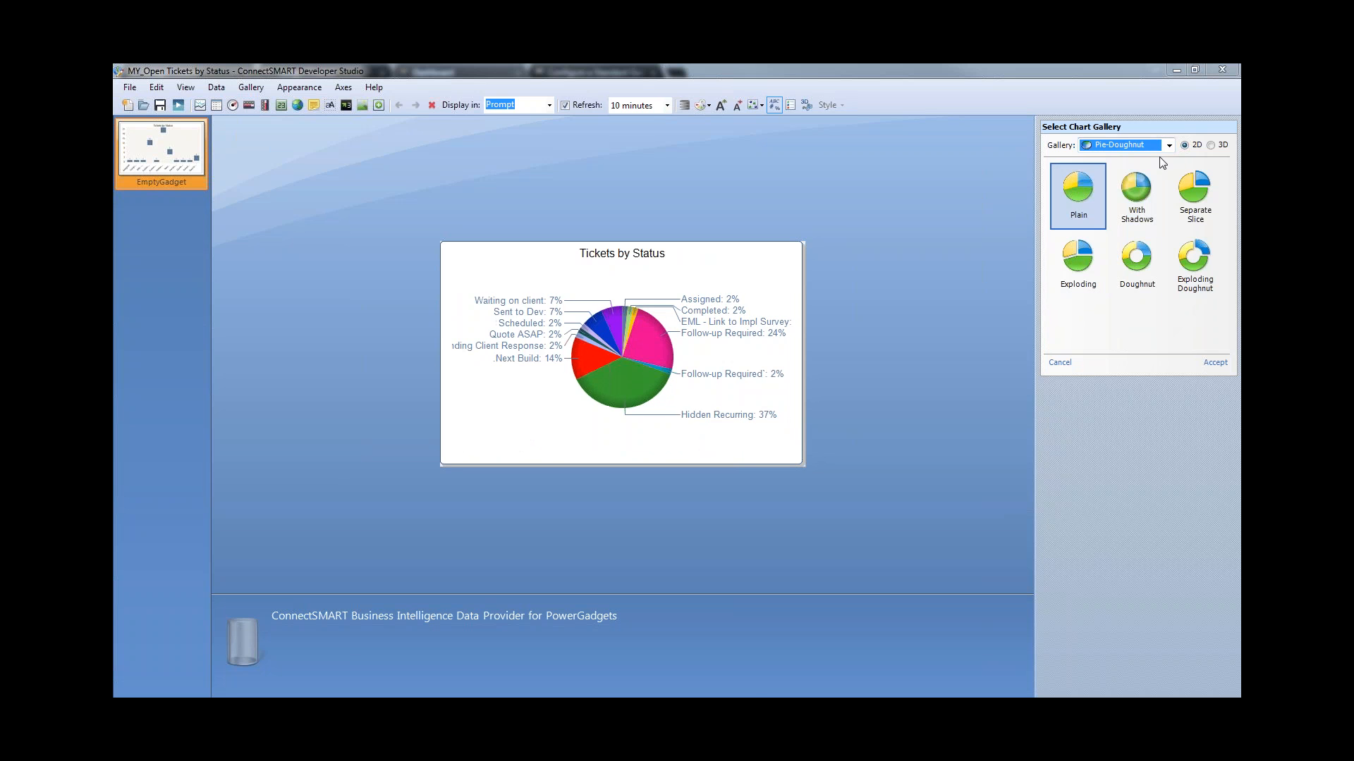
- Preview the Pyramid family's compact, shadowed and exploded inverted pyramid styles
left_click(1156, 145)
left_click(1110, 250)
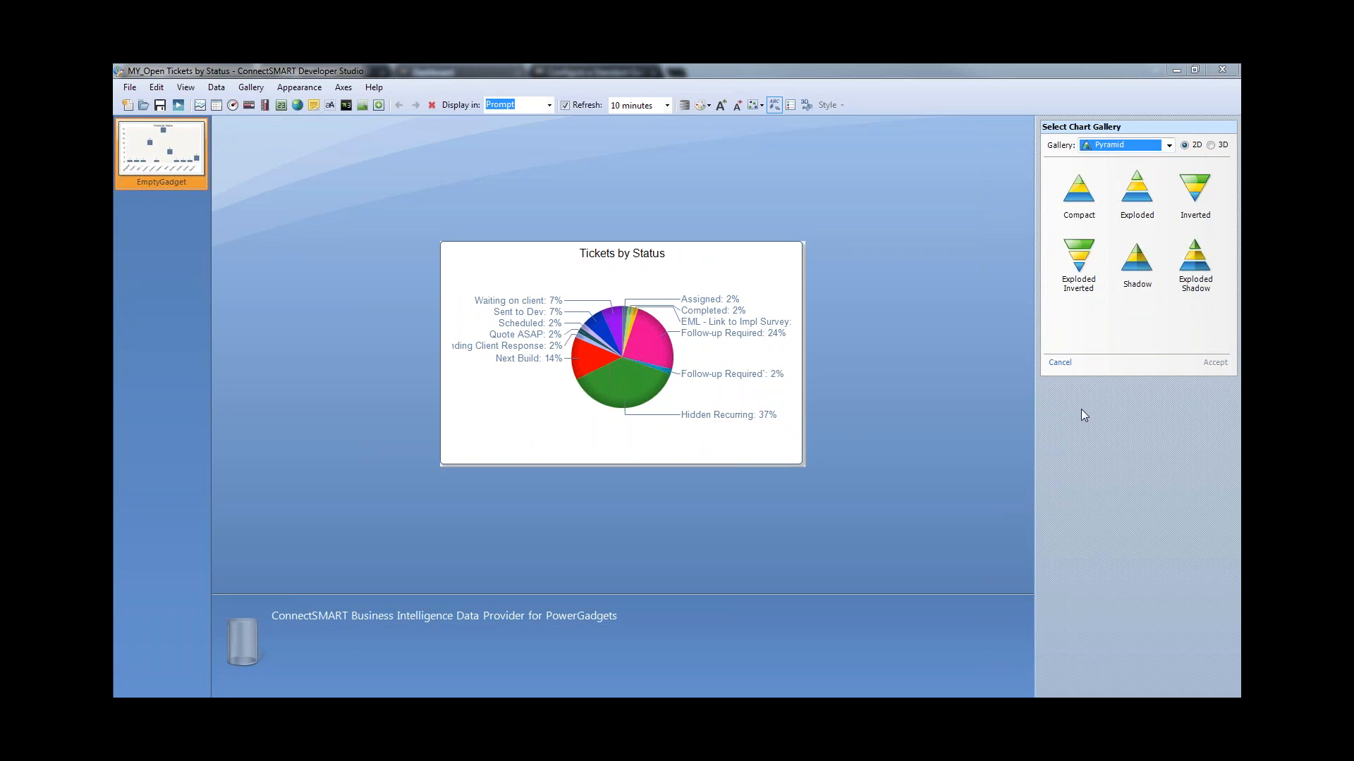
left_click(1083, 192)
left_click(1089, 253)
left_click(1126, 268)
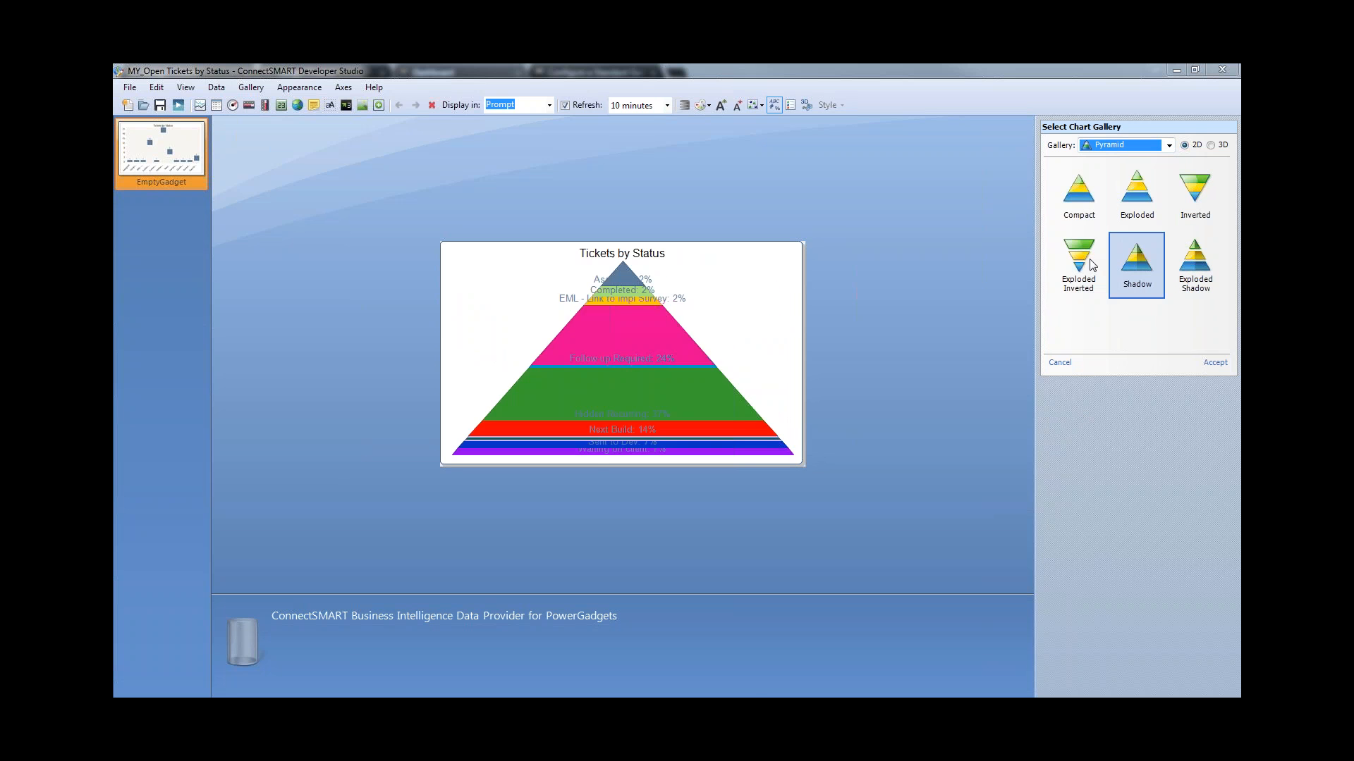
left_click(1093, 265)
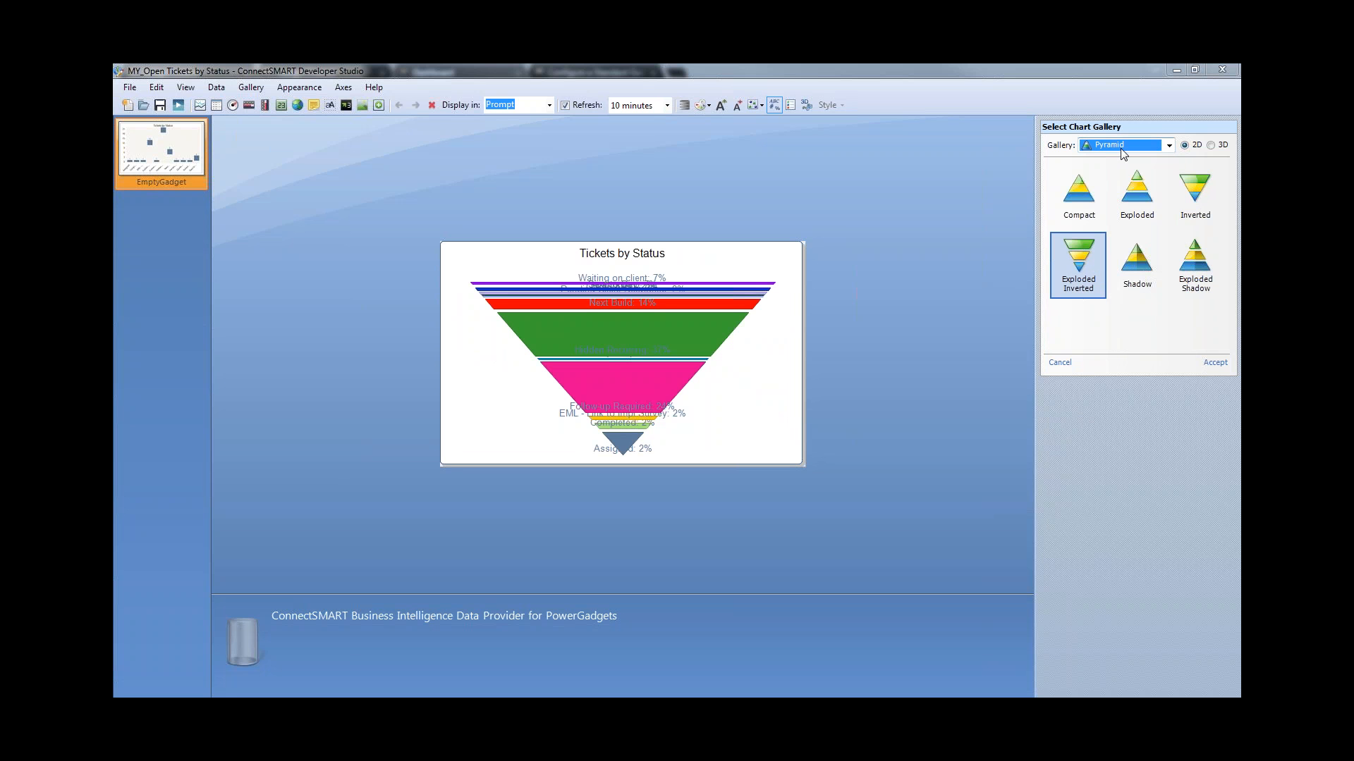
- Try the Scatter styles (Multiple Markers, Zero Crossing, Normal) and the open-high-low-close Financial style
left_click(1121, 148)
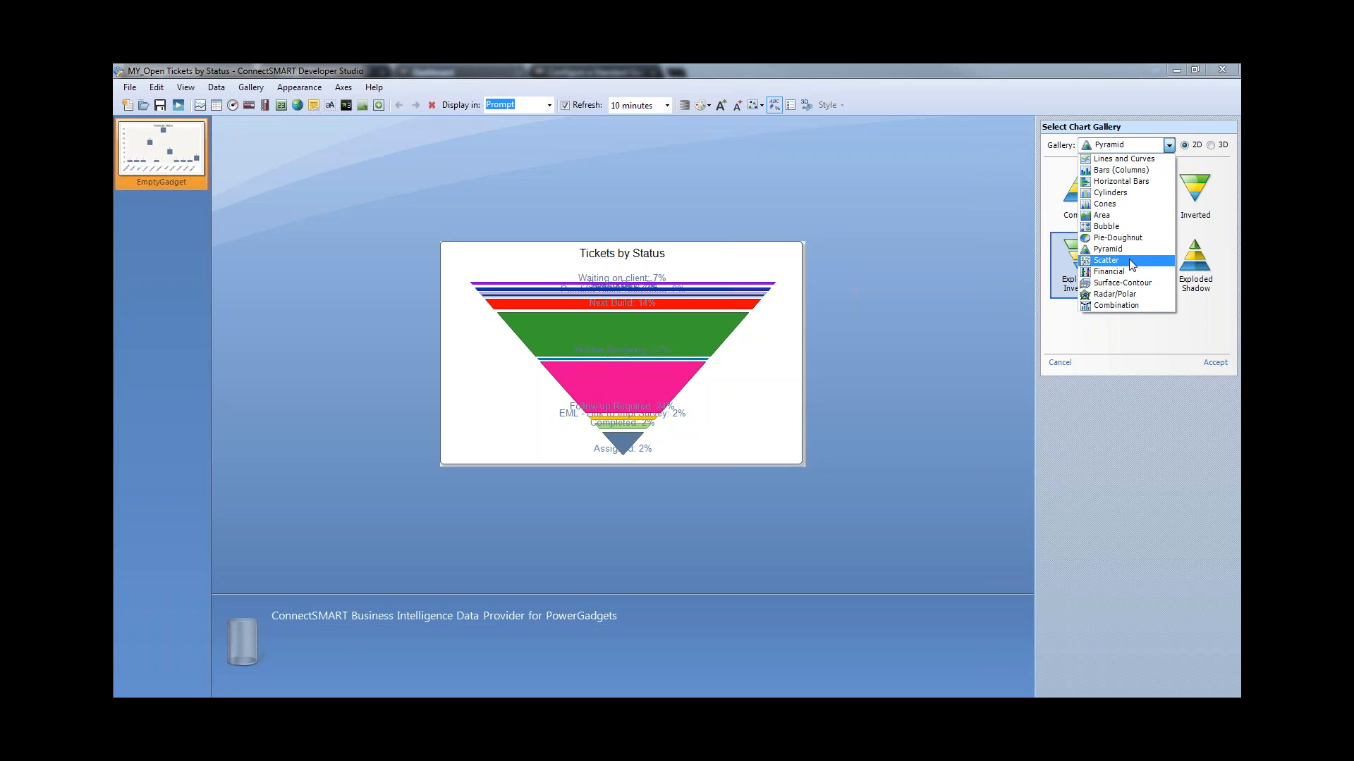
left_click(1107, 261)
left_click(1143, 213)
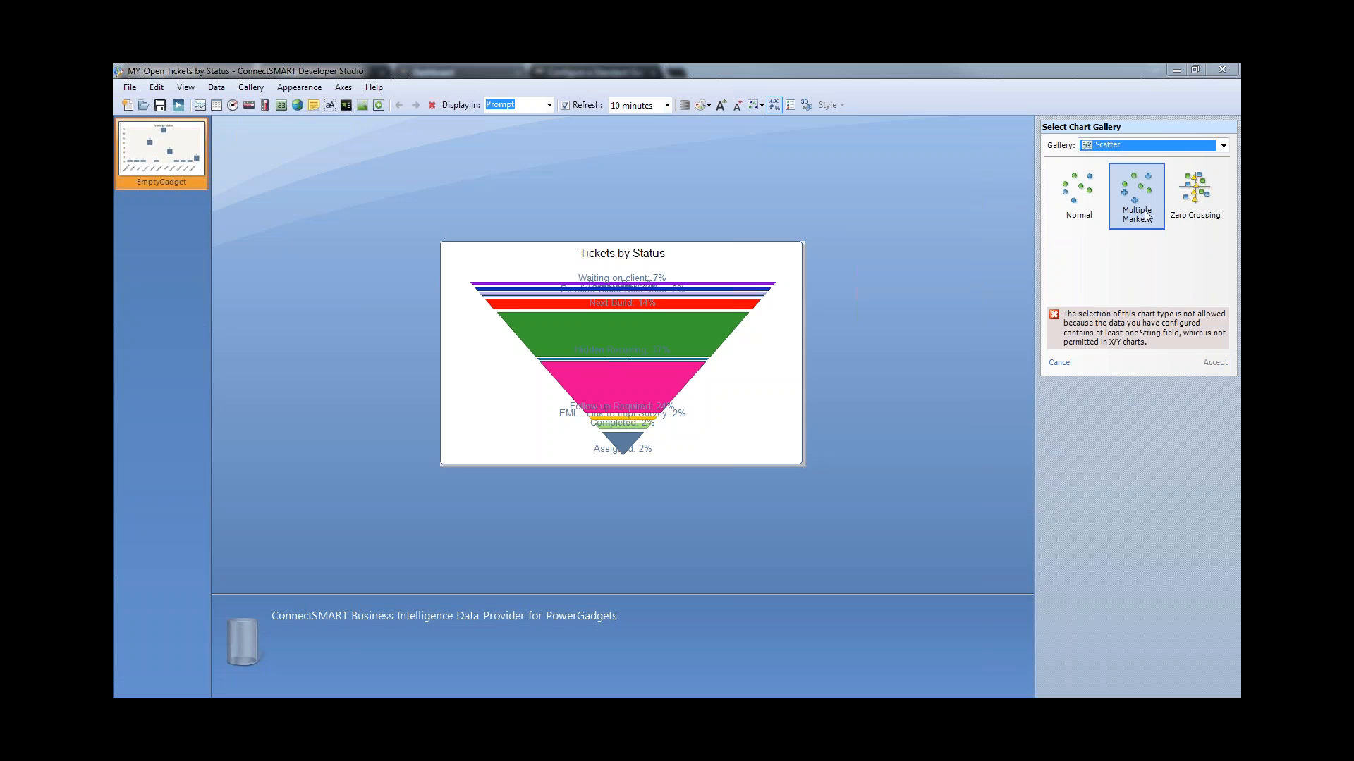
left_click(1210, 191)
left_click(1114, 177)
left_click(1062, 199)
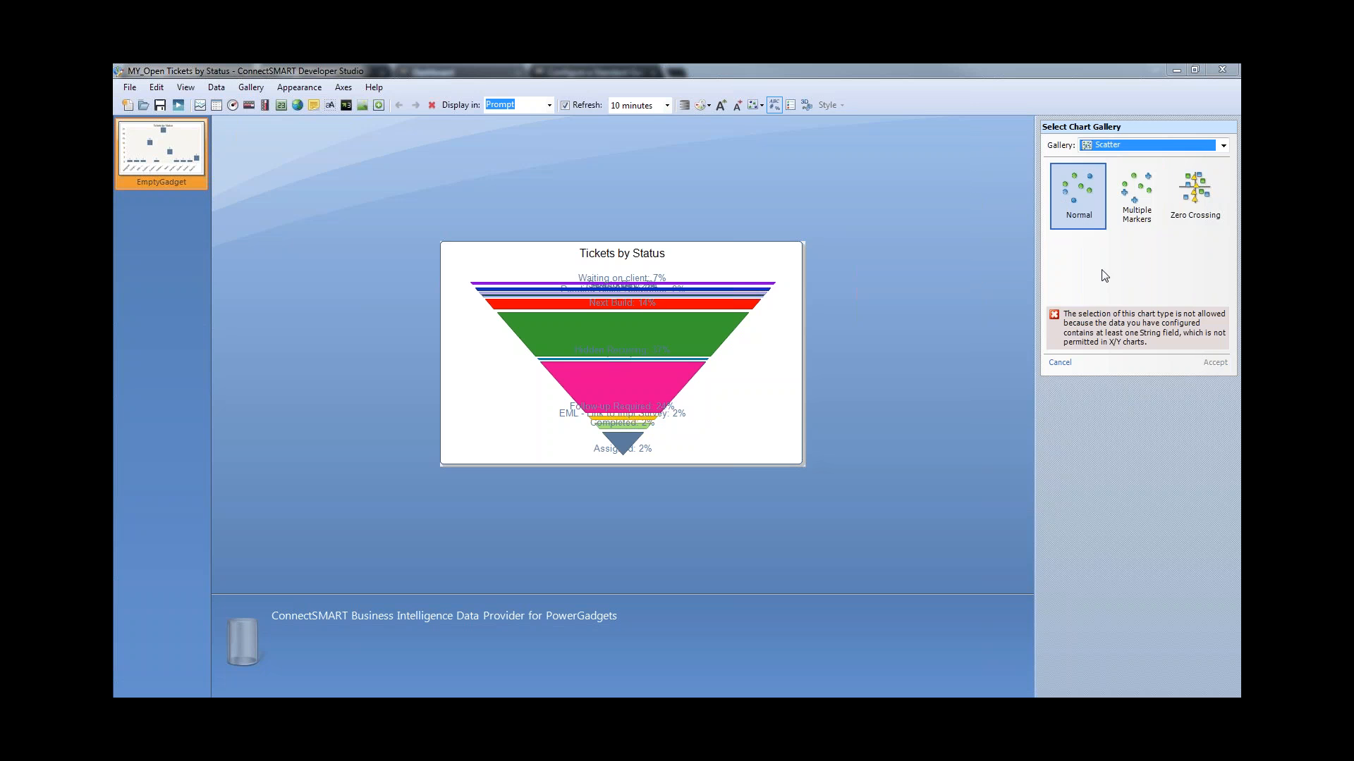
left_click(1130, 147)
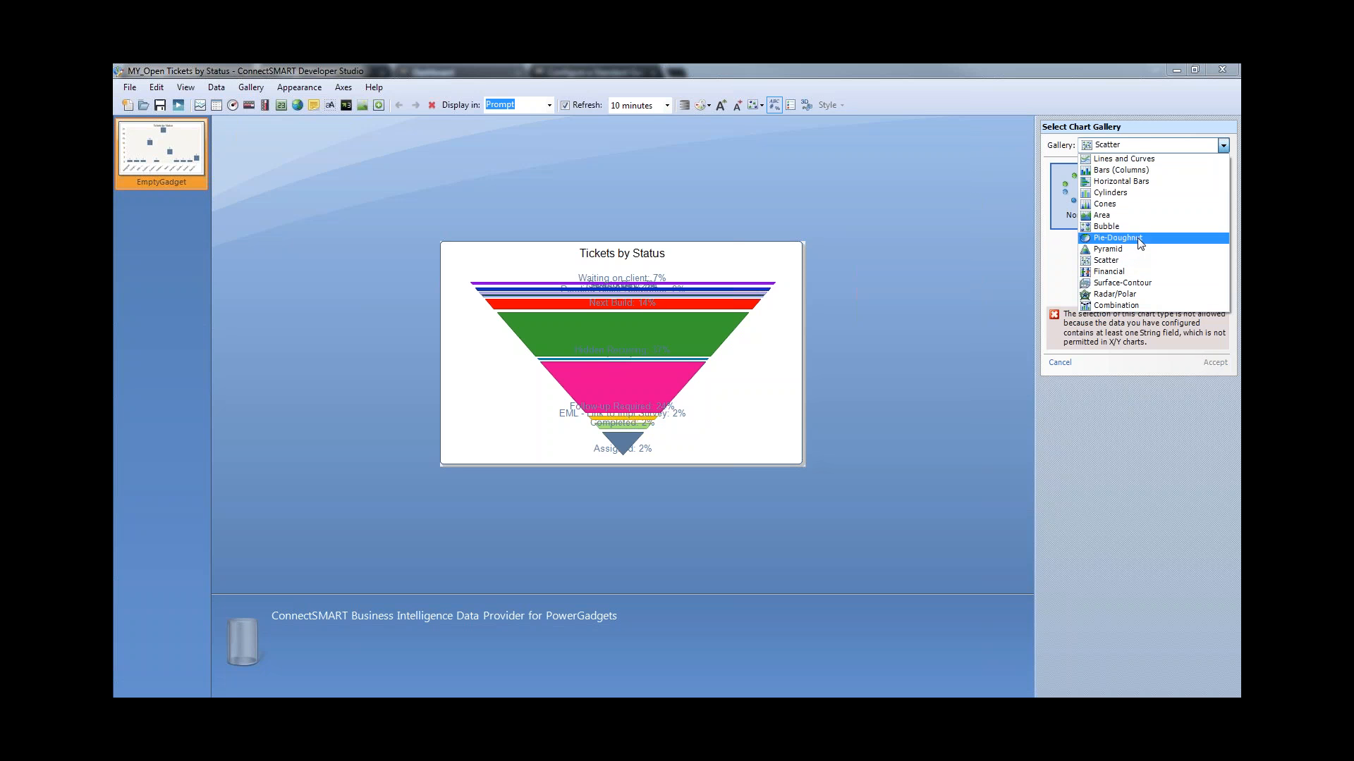
left_click(1128, 271)
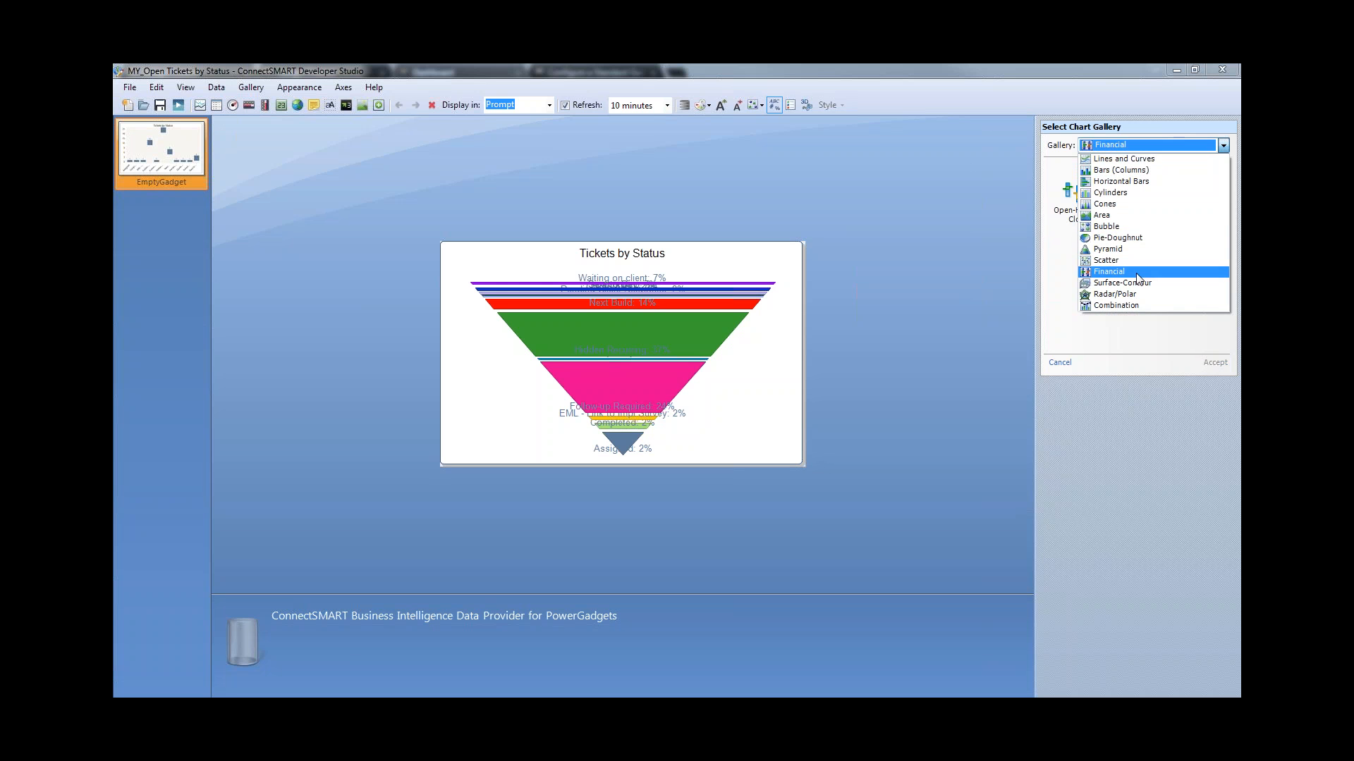
left_click(1089, 204)
- Preview a 3-D Surface-Contour chart and the filled, polar and dot Radar/Polar styles
left_click(1160, 146)
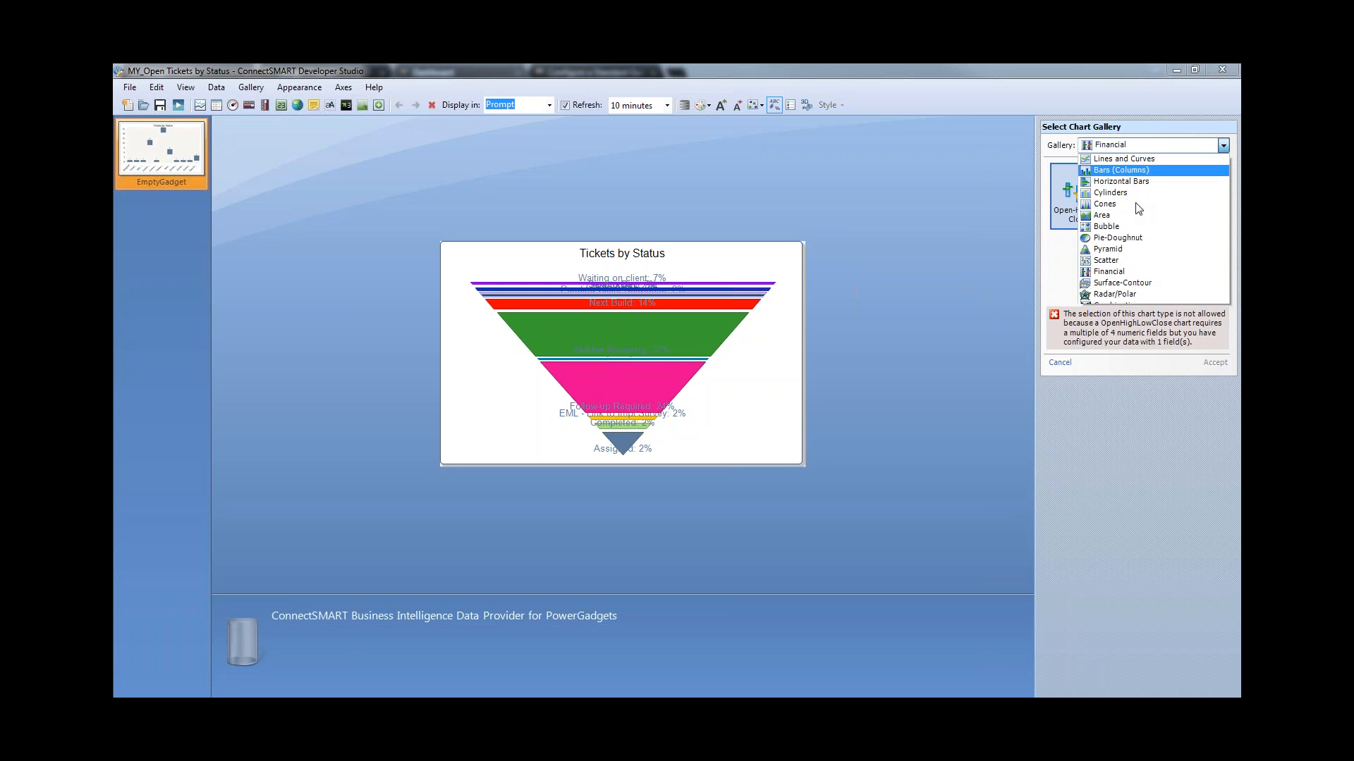
left_click(1103, 287)
left_click(1149, 144)
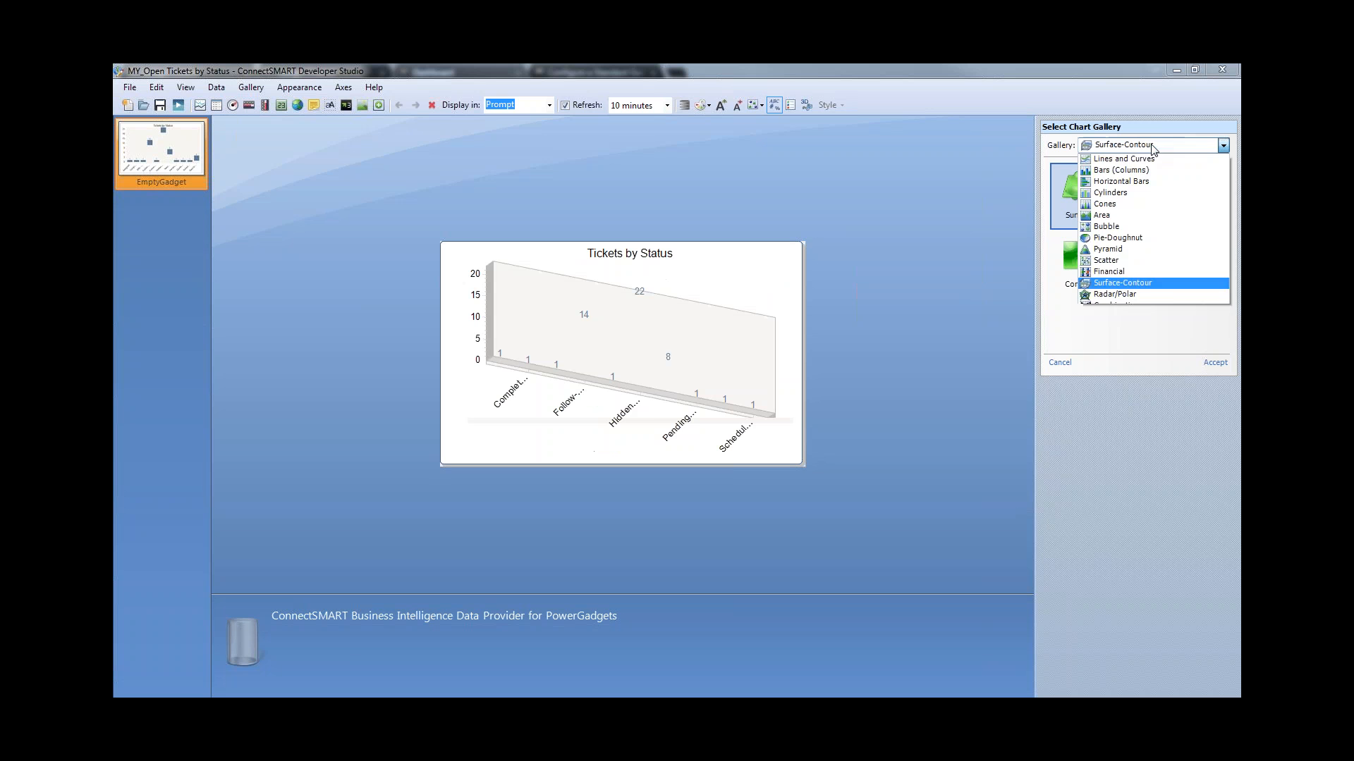
left_click(1112, 294)
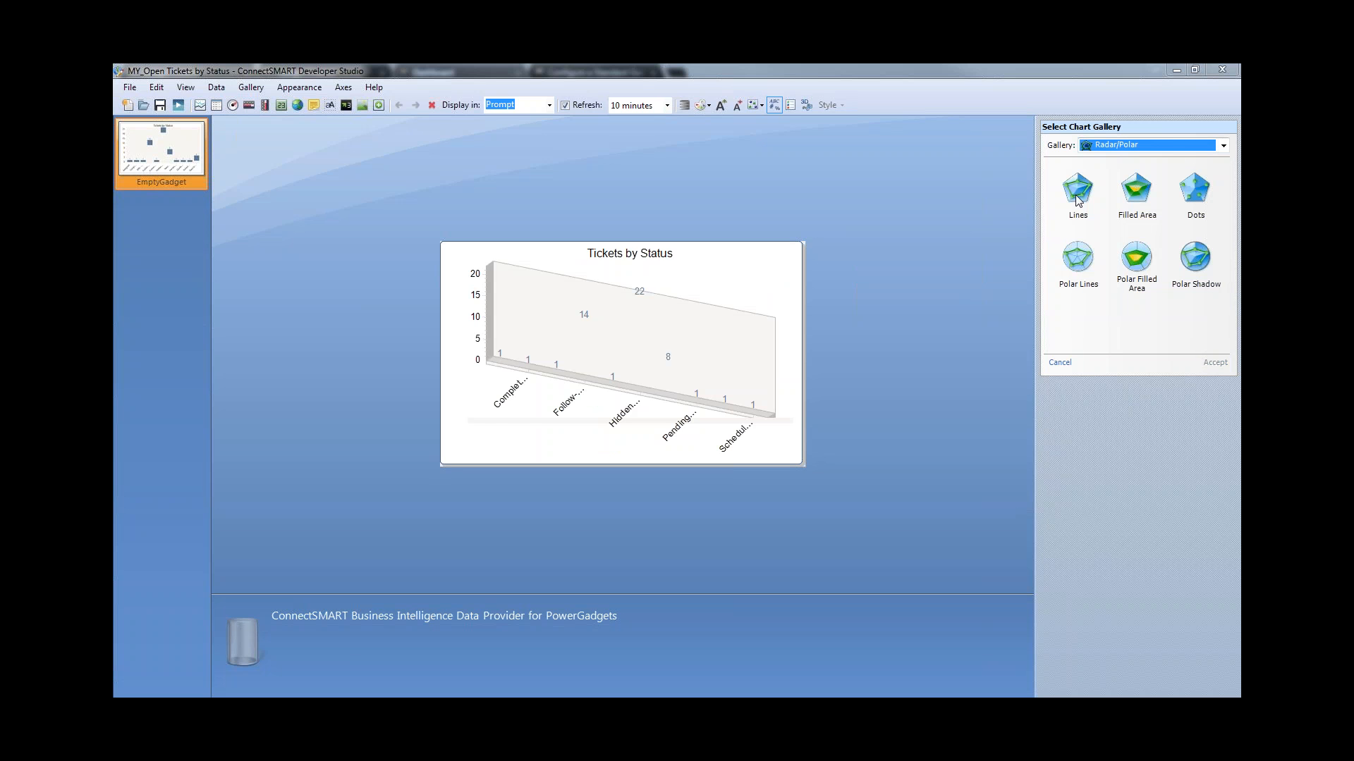
left_click(1122, 201)
left_click(1145, 258)
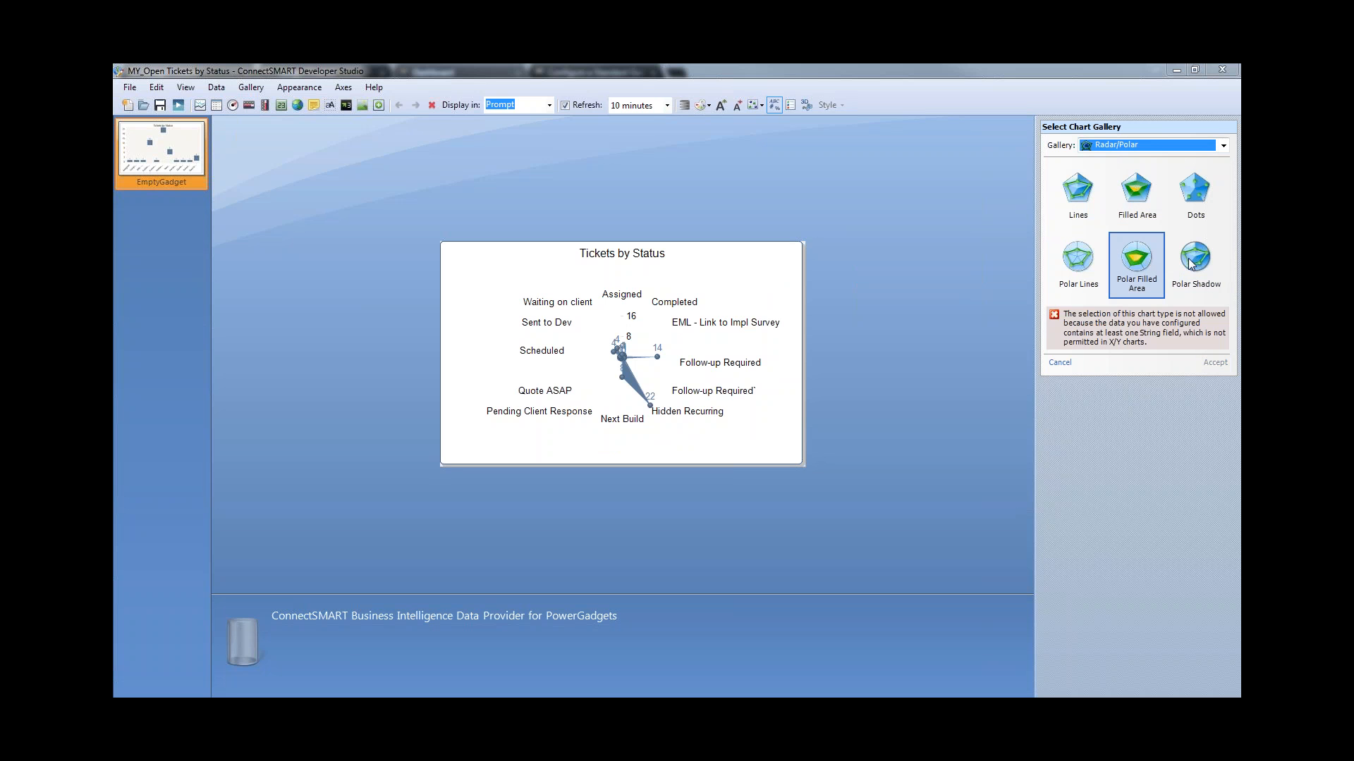
left_click(1195, 190)
- Choose the Combination Bar - Lines type to make a line chart and accept it
left_click(1146, 146)
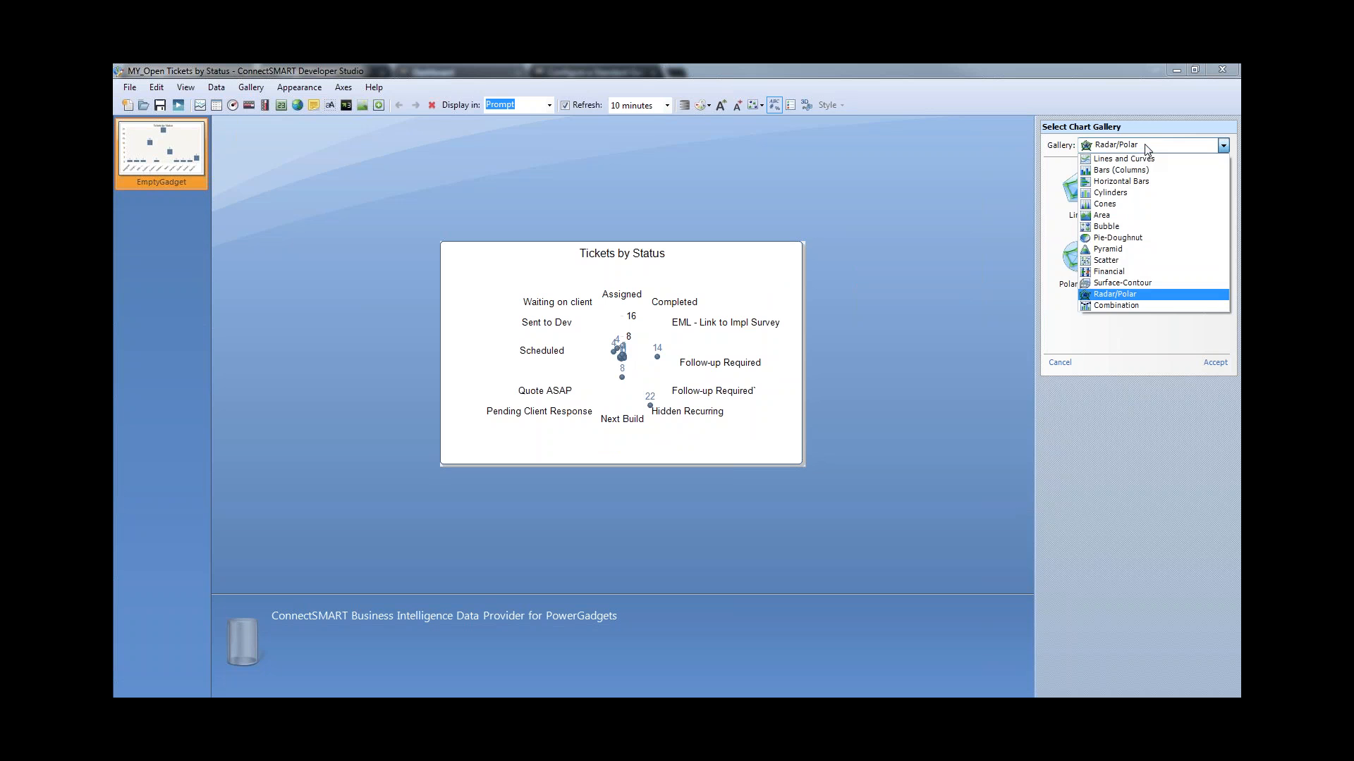
left_click(1122, 304)
left_click(1077, 194)
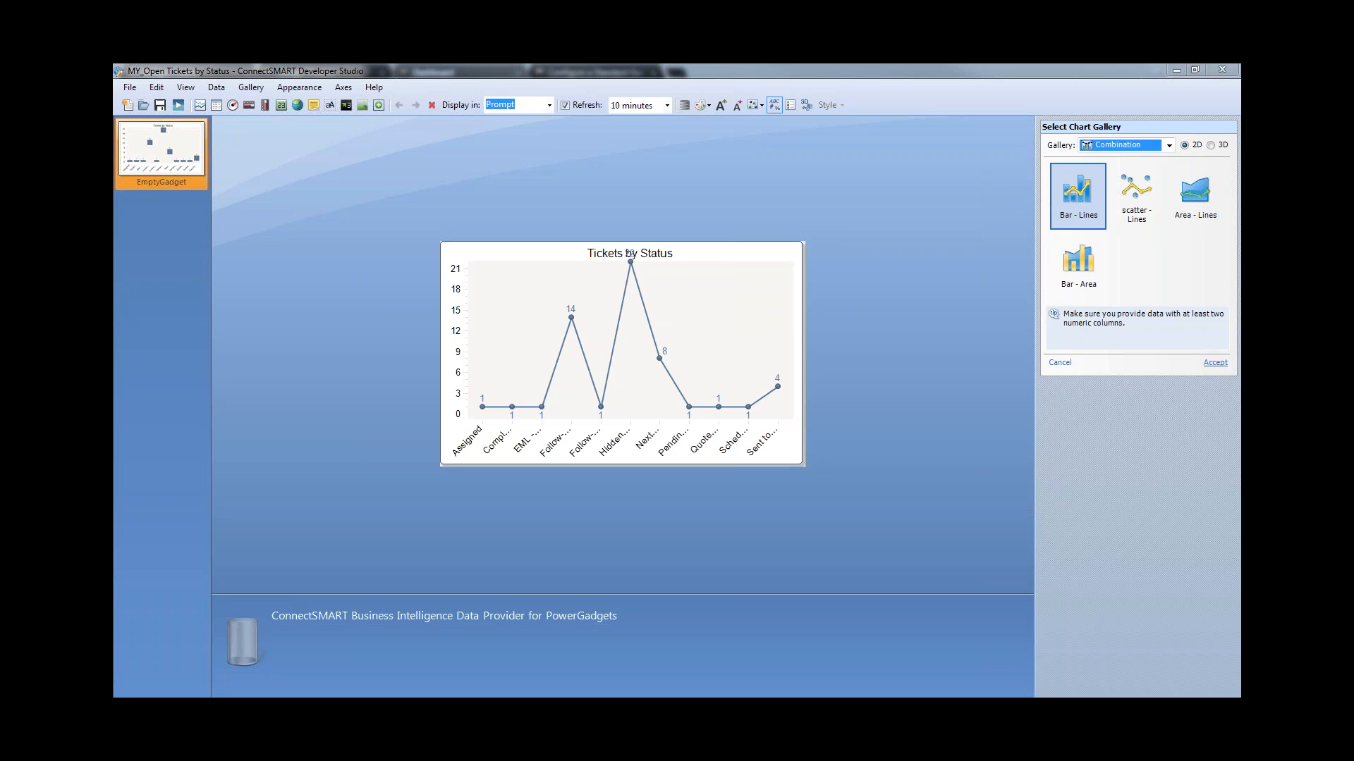
left_click(1215, 362)
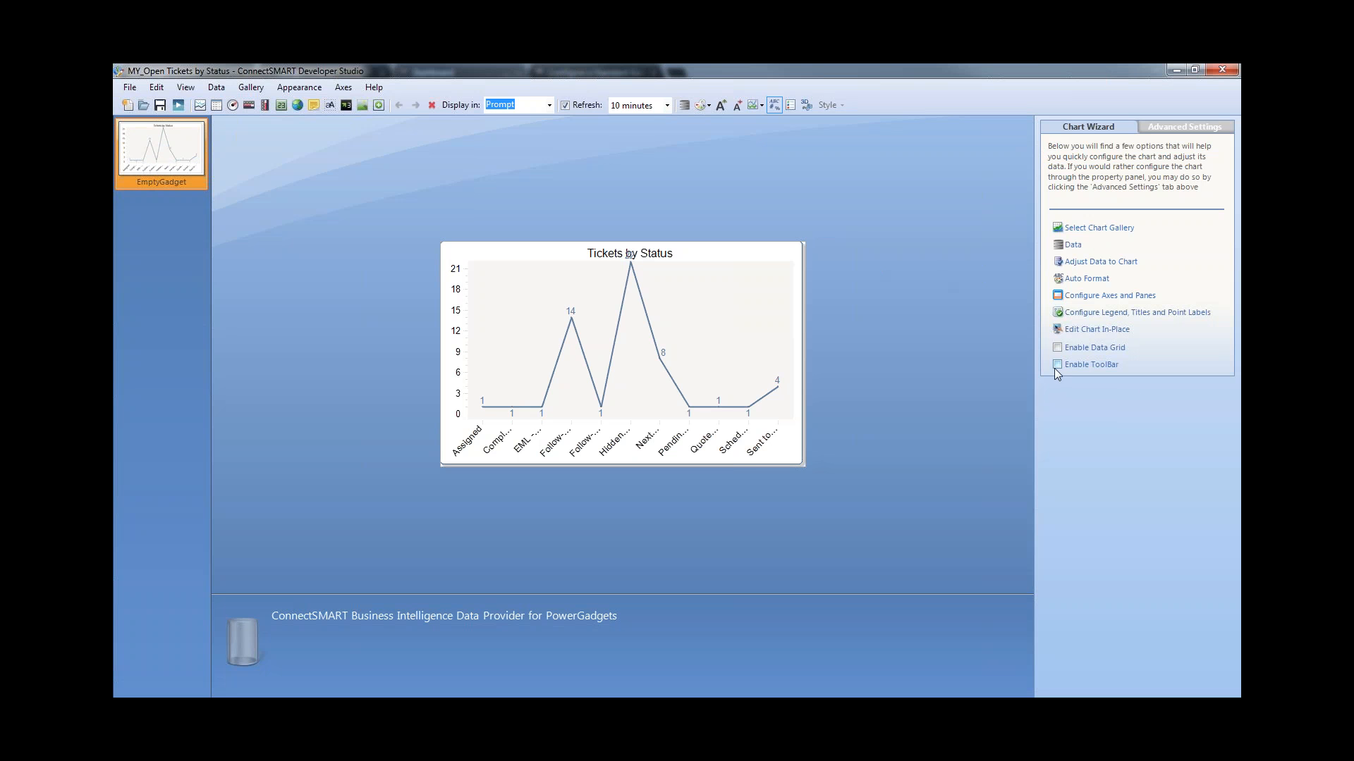
- Name the Value series 'Tickets' in Adjust Data to Chart, plotted by Ticket_Status, and accept
left_click(1081, 244)
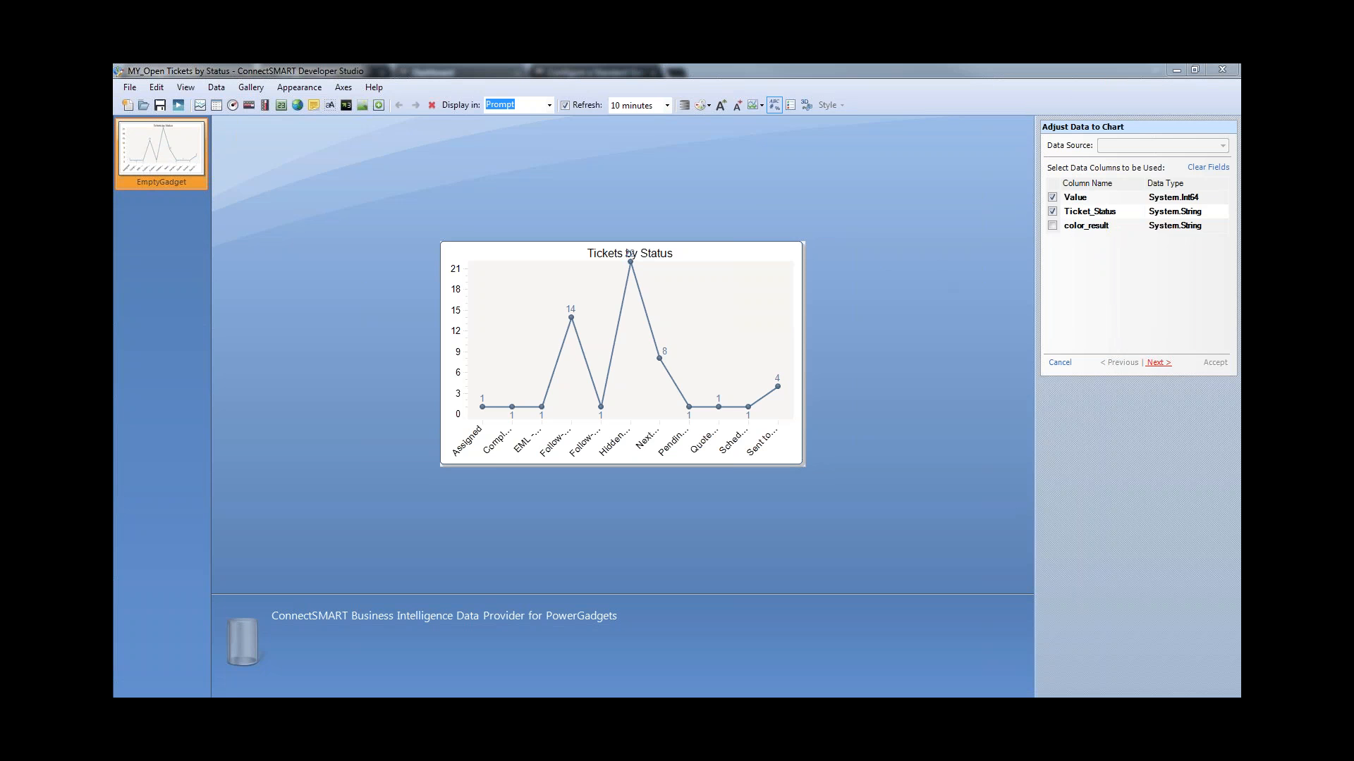
left_click(1158, 363)
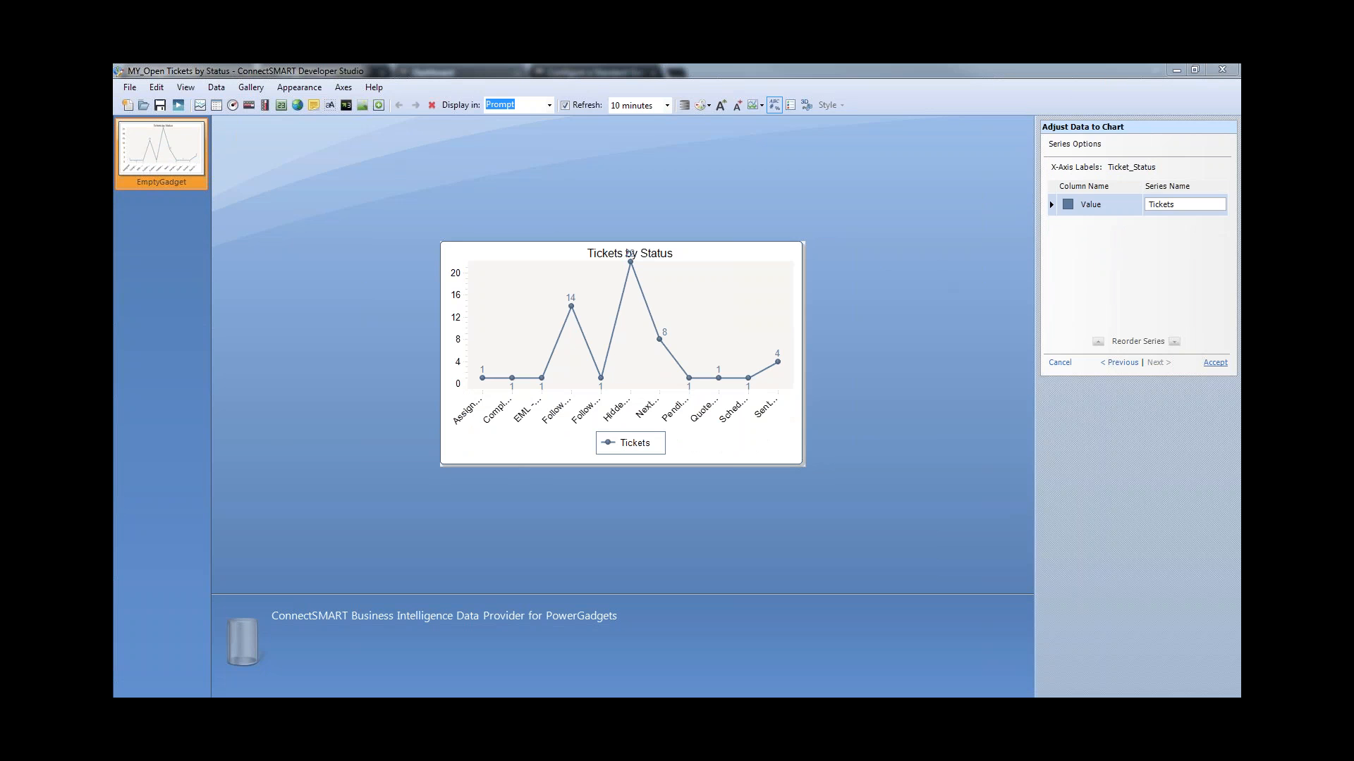
left_click(1215, 363)
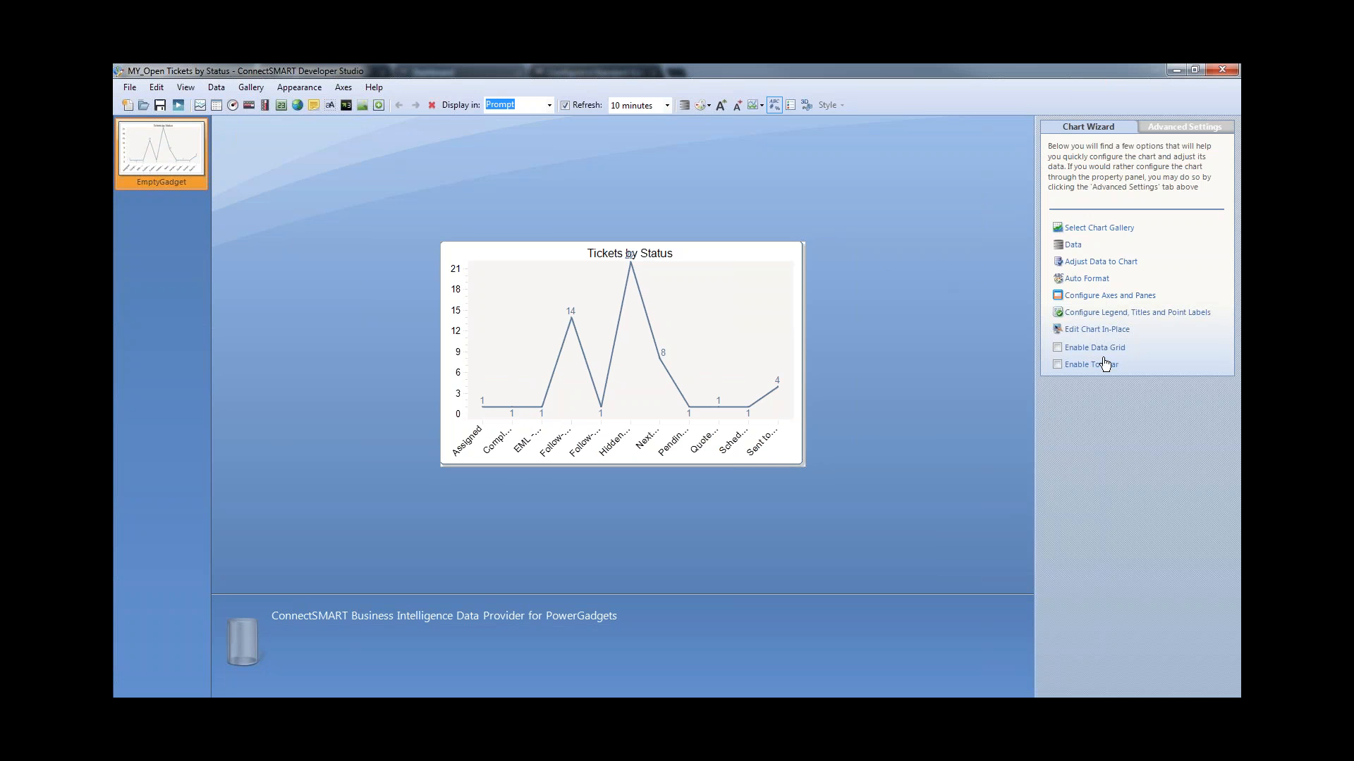
- In Configure Axes and Panes, set the X Axis Title to 'Ticket Statuses'
left_click(1114, 296)
left_click(1106, 167)
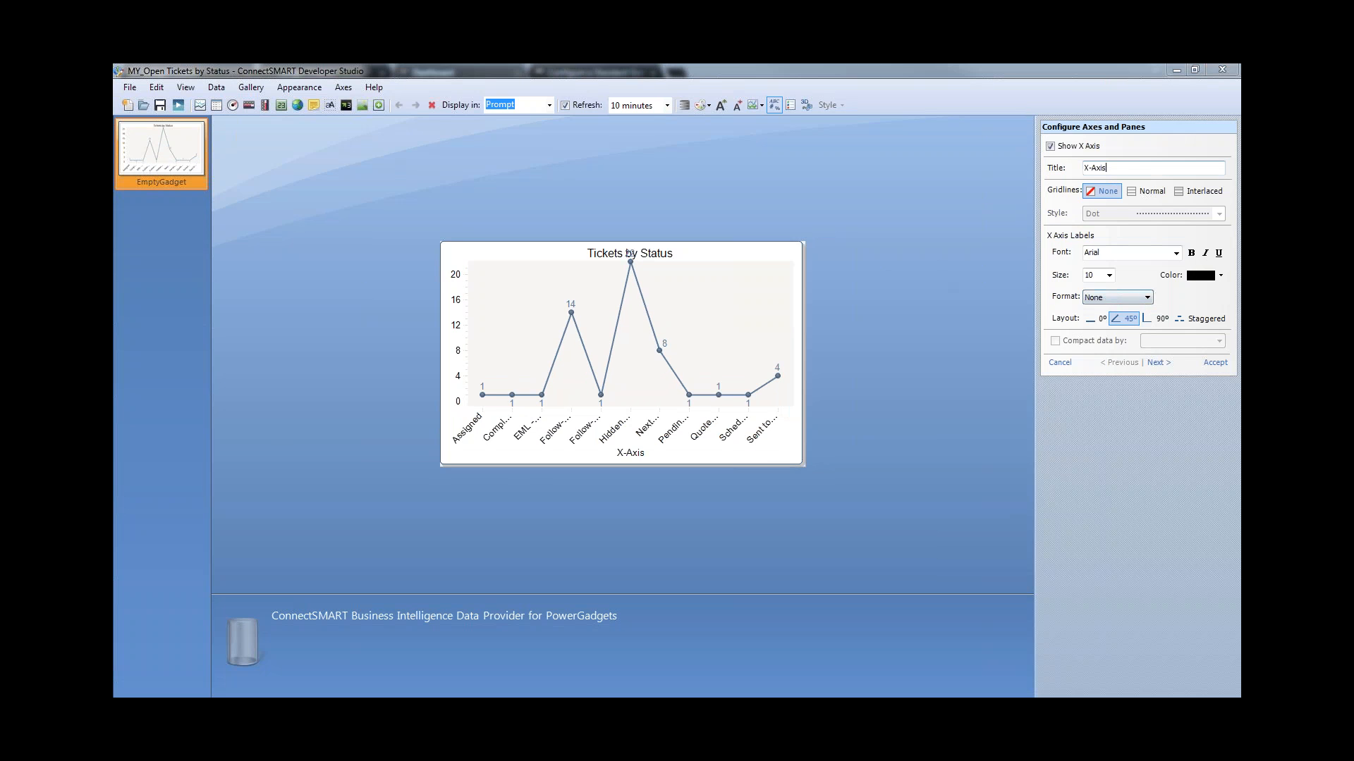
double_click(1139, 168)
type("TICKET sTA")
key("shift+Home")
type("Ticket Statuses")
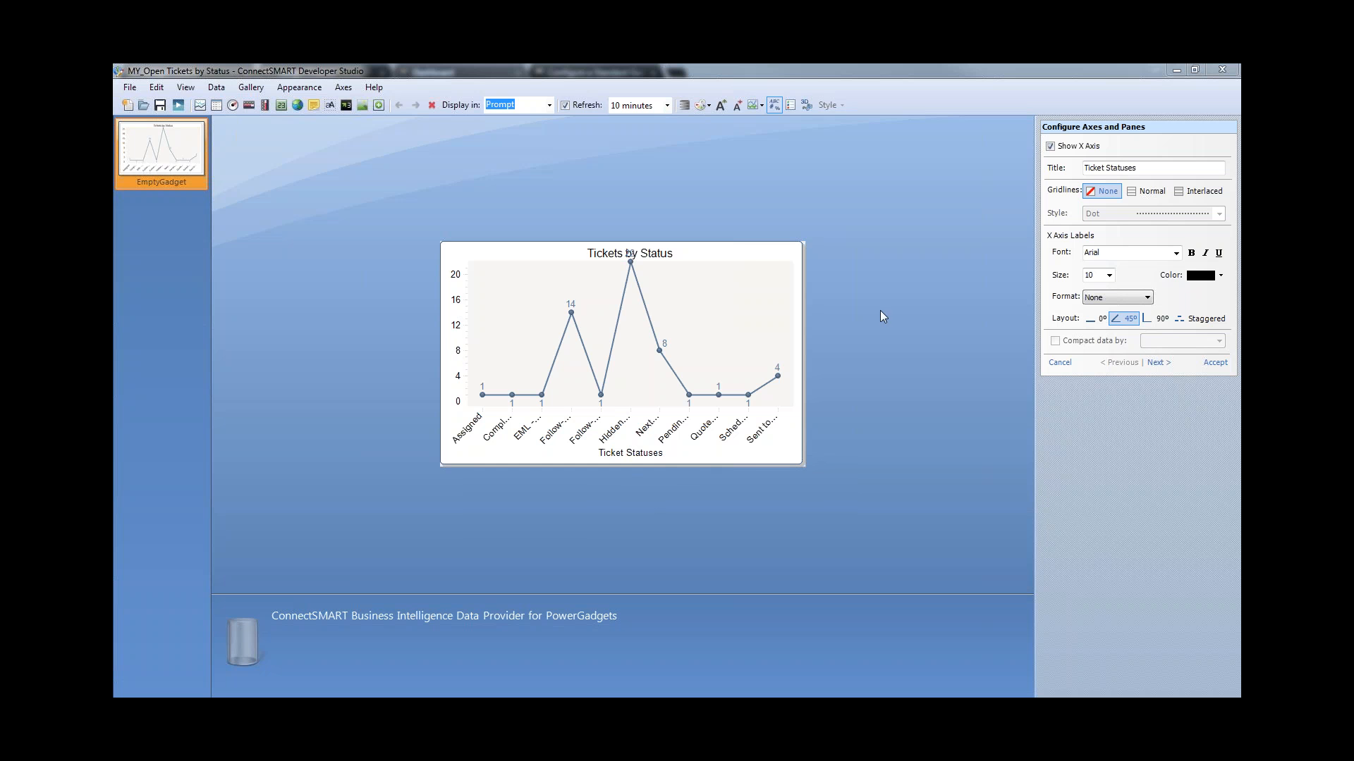
- Try the 0°, 45° and 90° x-axis label layouts, then settle on Staggered for full status names
left_click(1092, 319)
left_click(1117, 319)
left_click(1154, 318)
left_click(1093, 323)
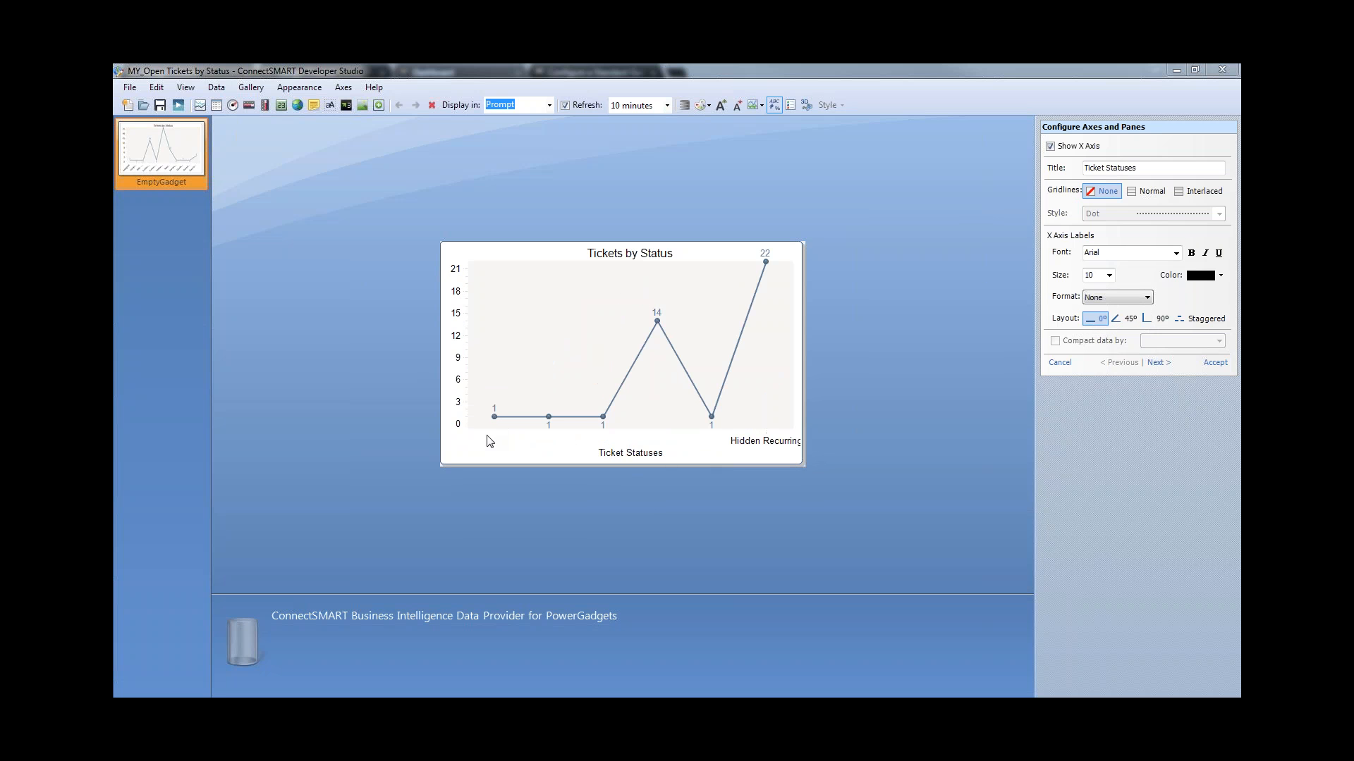
left_click(1198, 321)
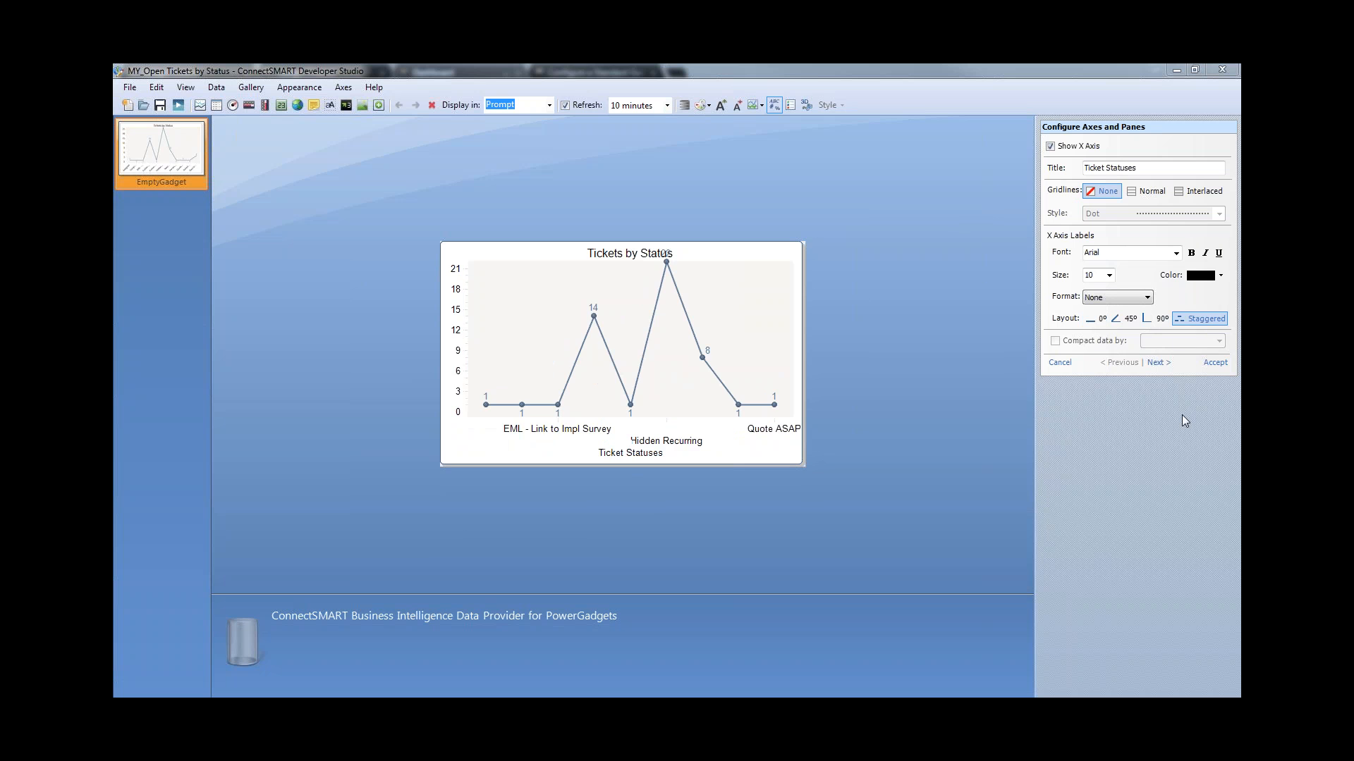
left_click(1153, 321)
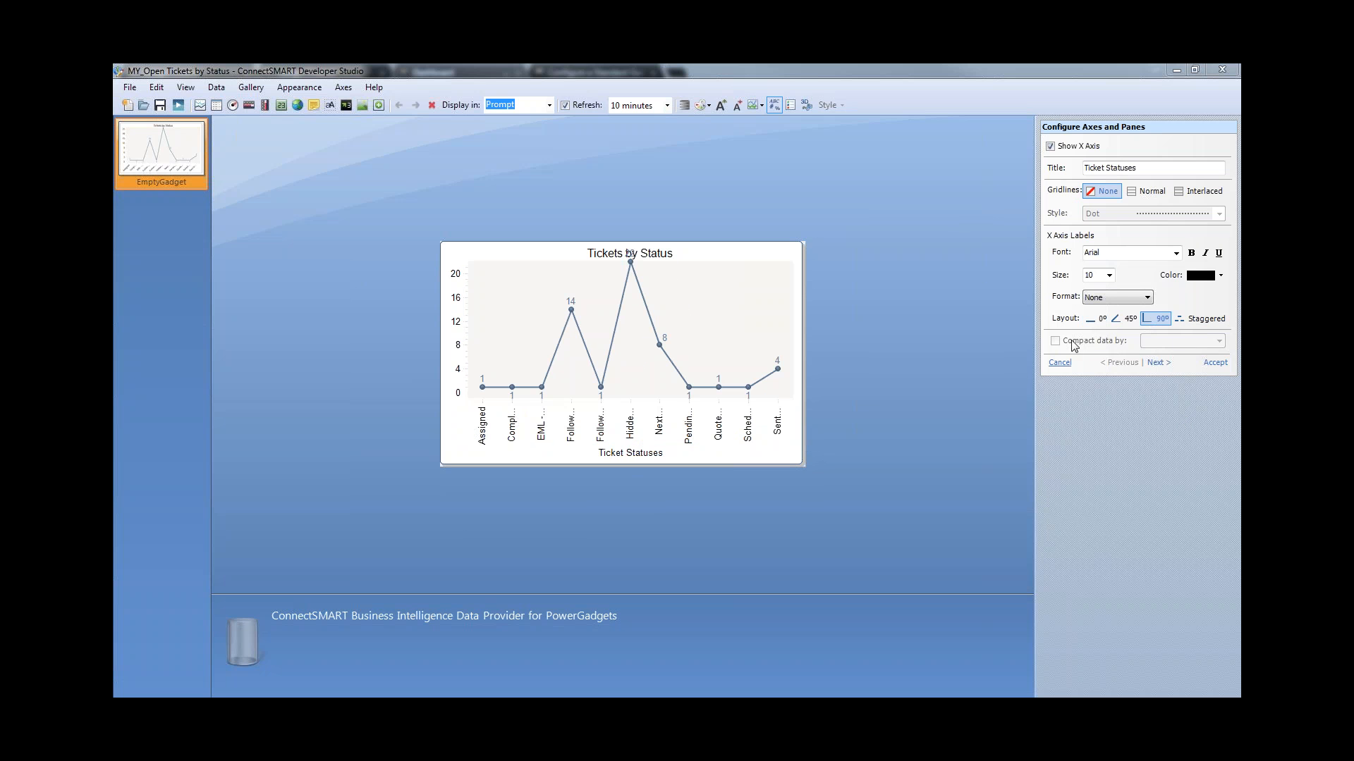
left_click(1121, 319)
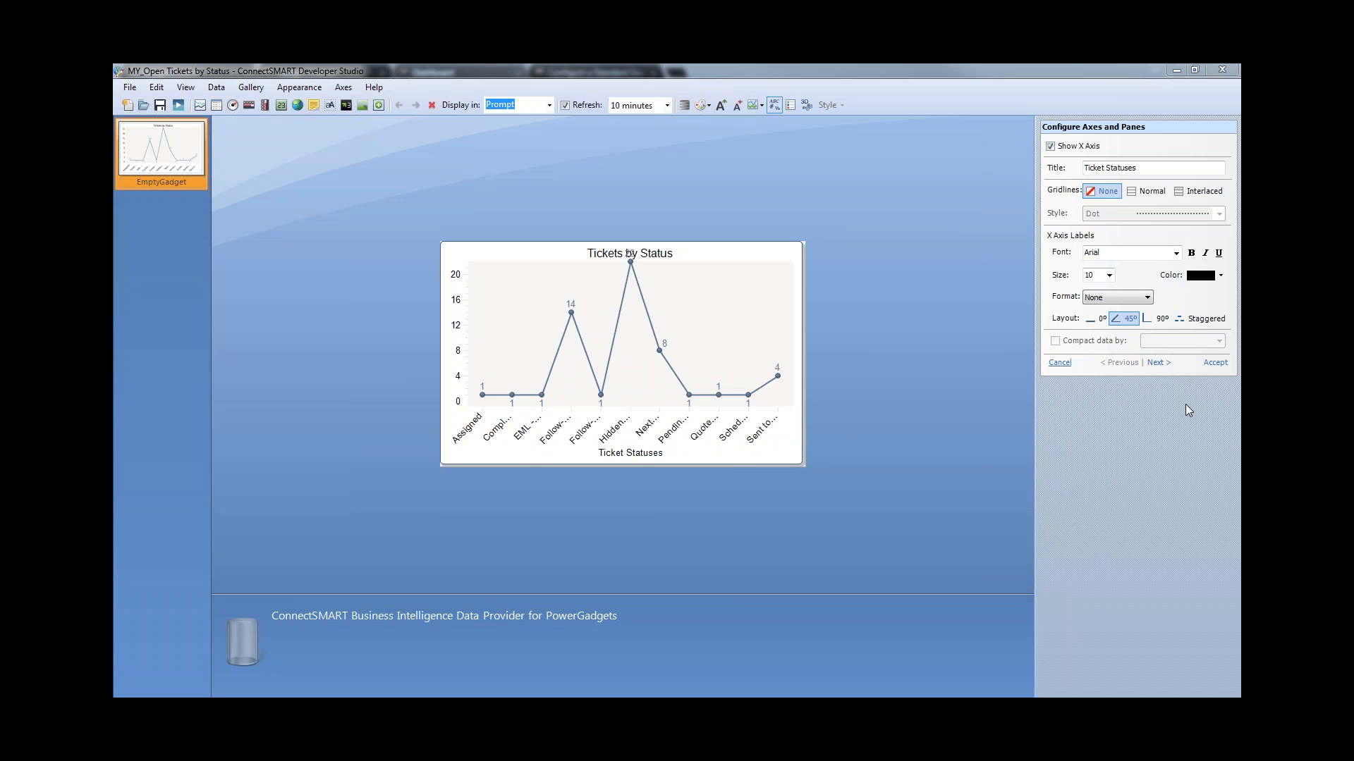
left_click(1204, 319)
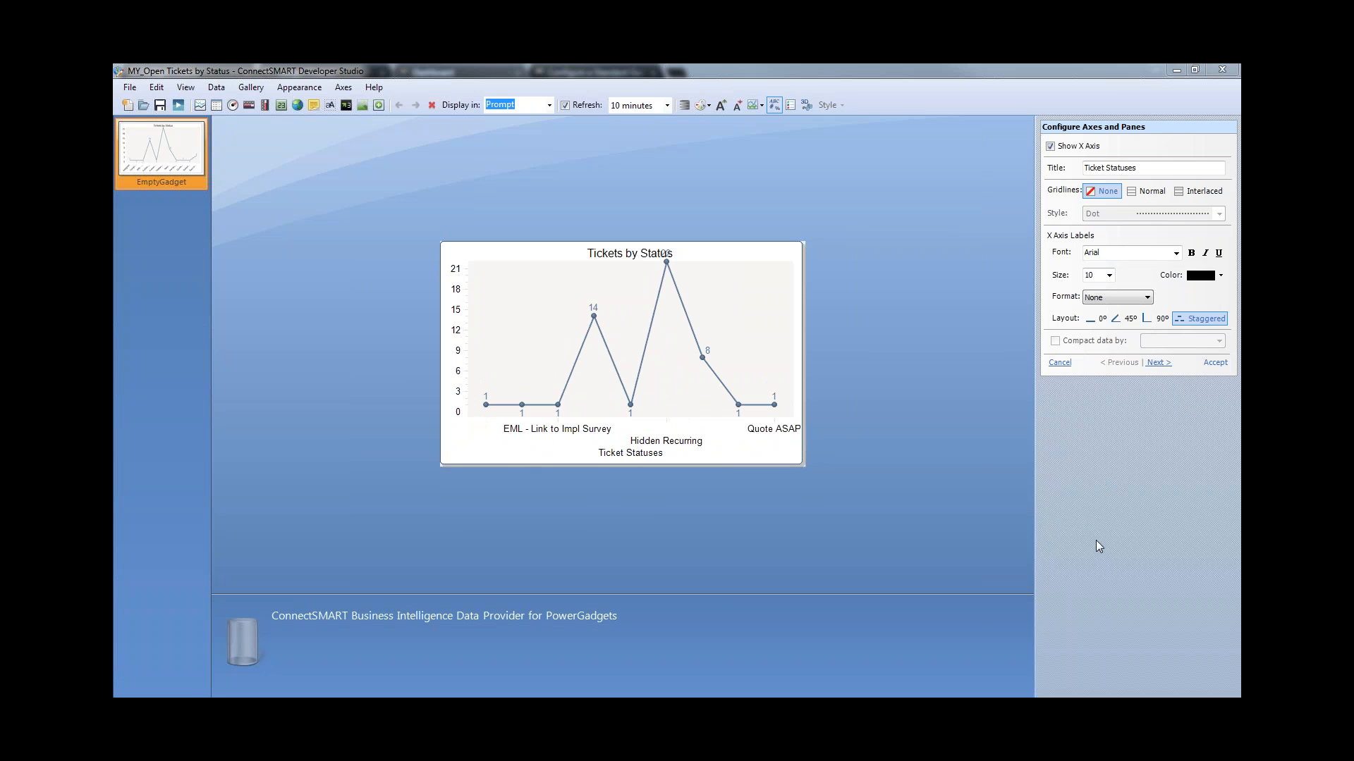
- Preview Normal and Interlaced gridlines, set Gridlines back to None, and bring up the x-axis label formats
left_click(1137, 192)
left_click(1198, 191)
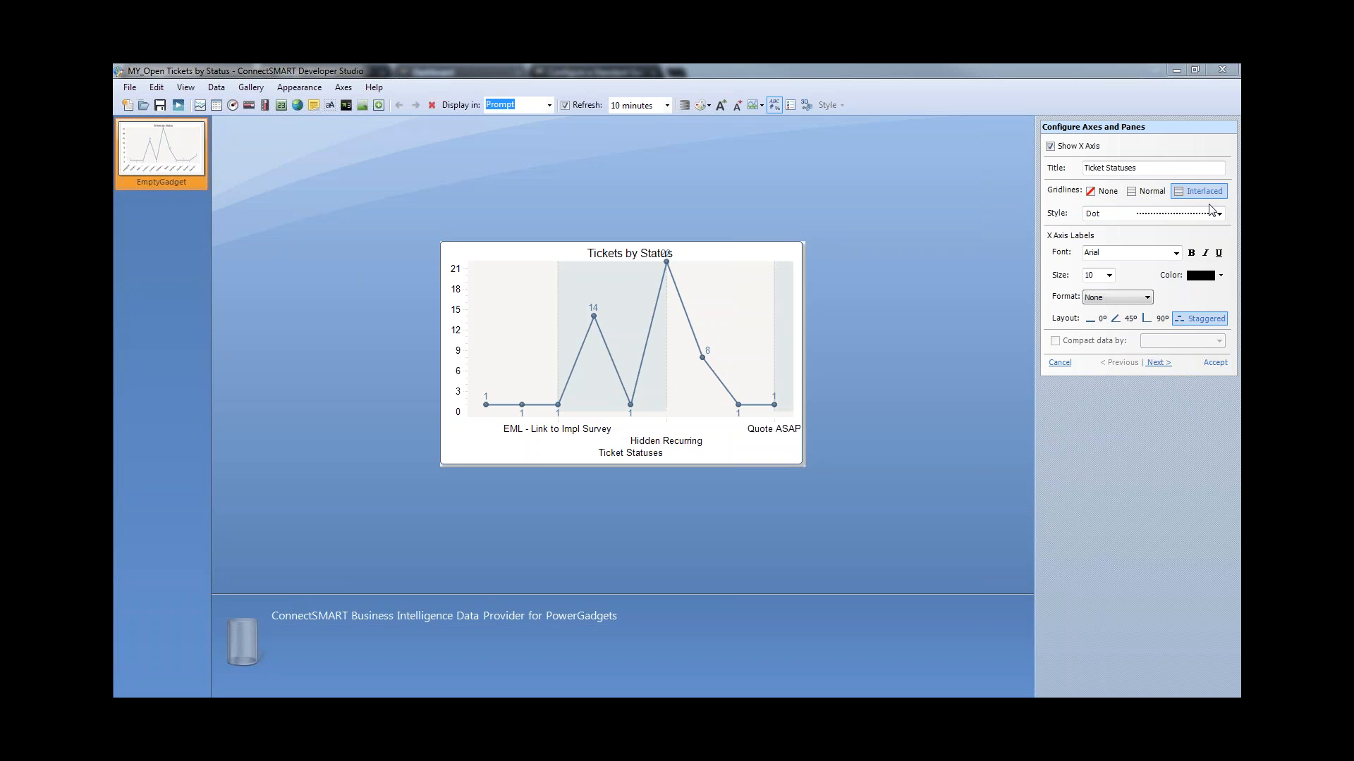
left_click(1219, 214)
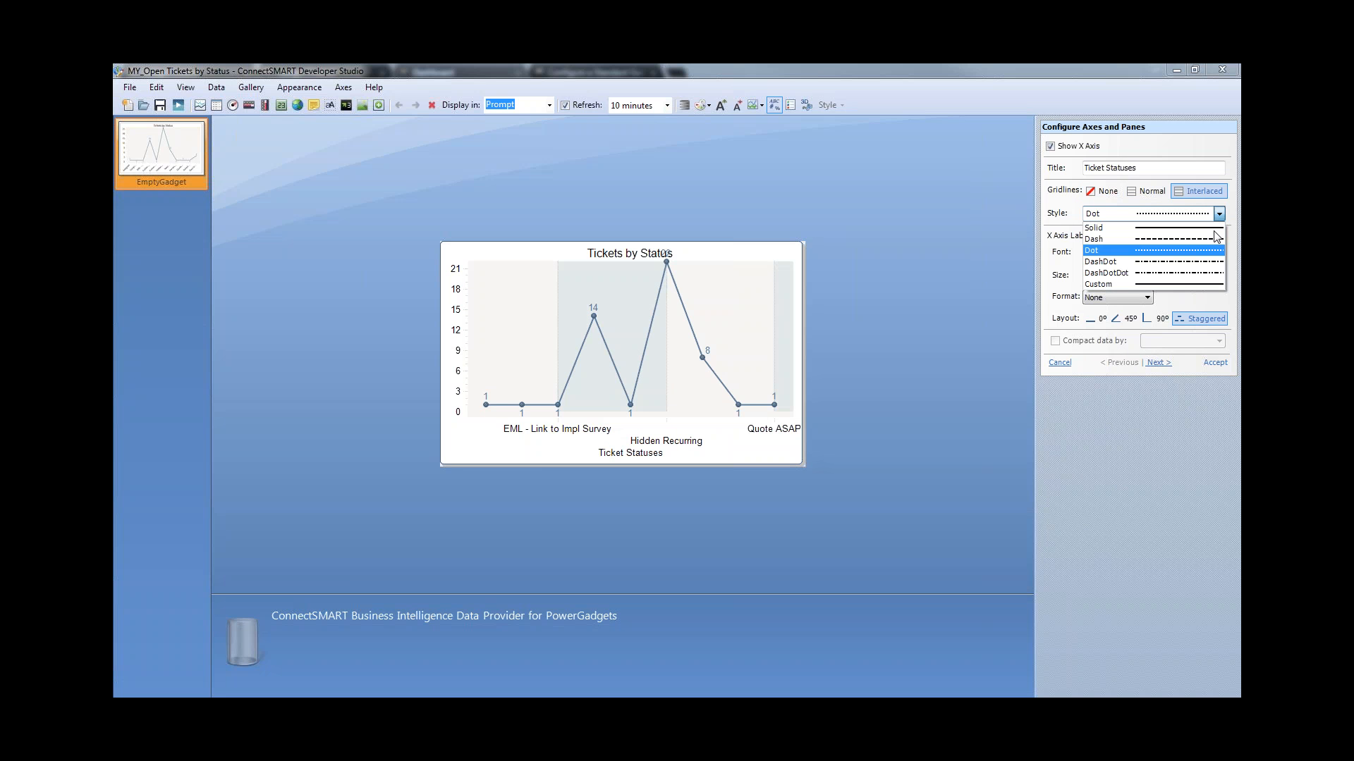
left_click(1197, 193)
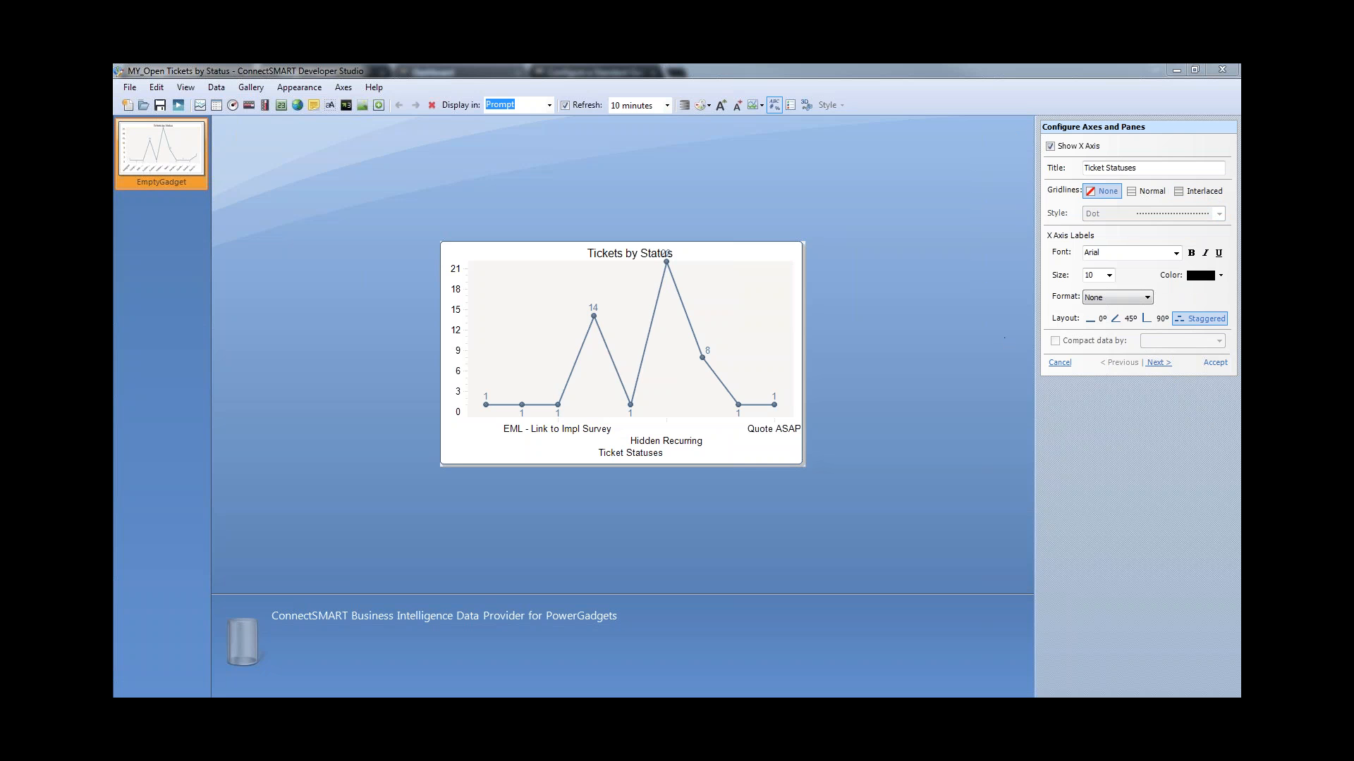
left_click(1135, 297)
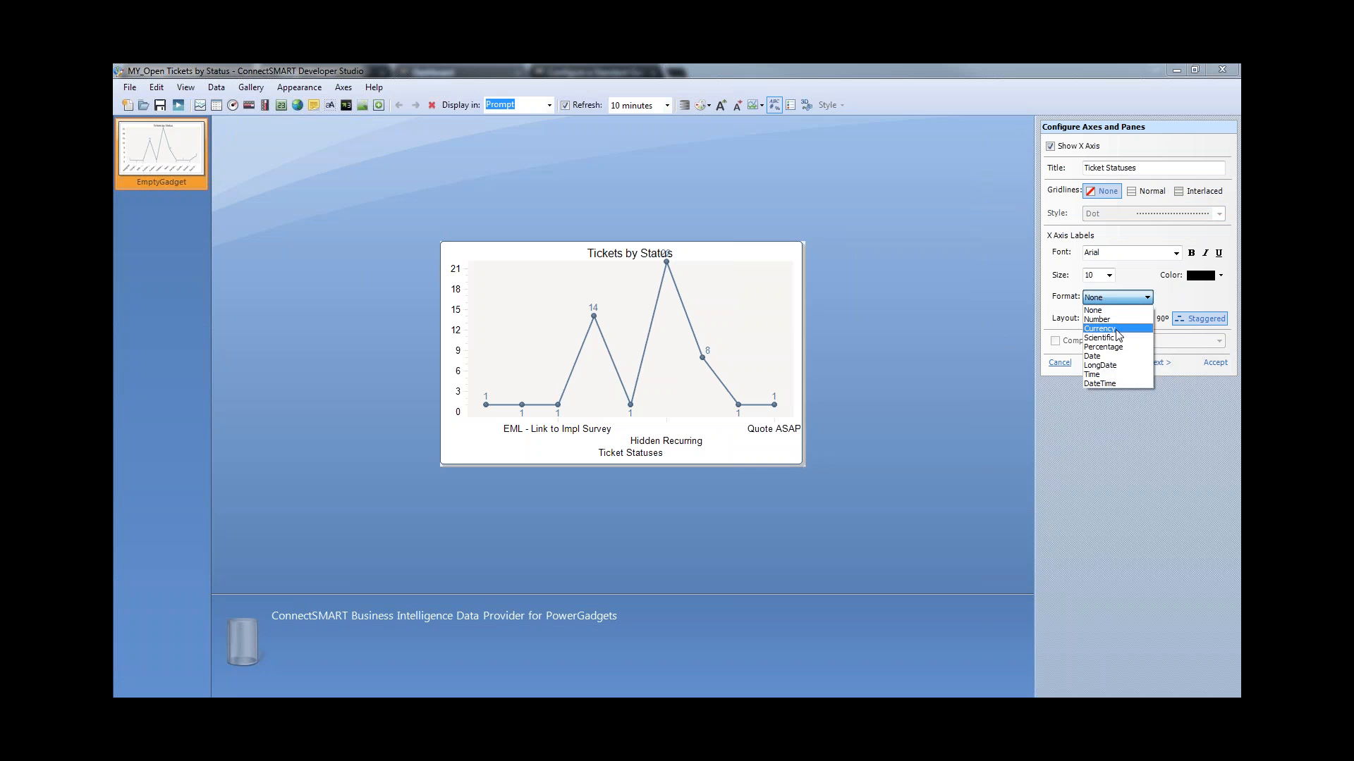
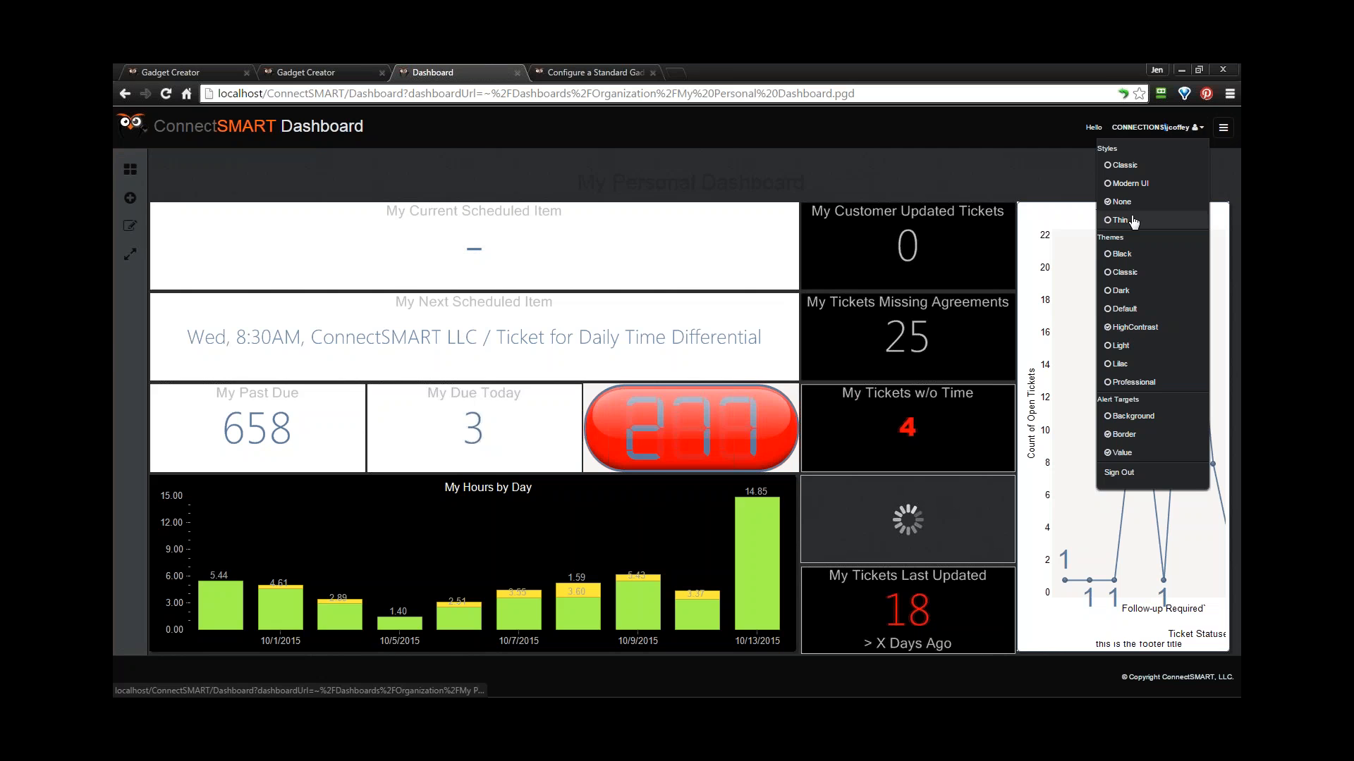
- Switch the ConnectSMART dashboard style from None to Thin, then return to the Tickets by Status gadget
left_click(1133, 221)
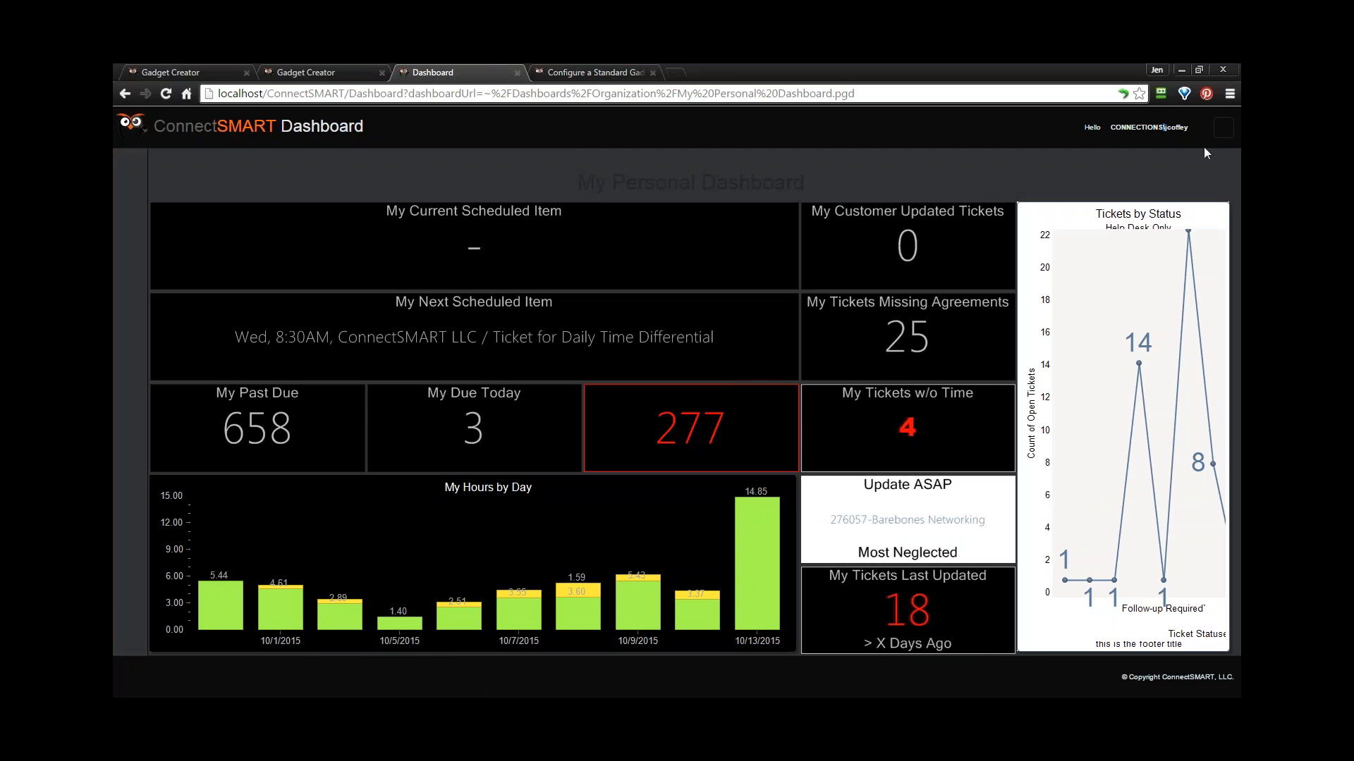
left_click(1223, 127)
left_click(1135, 326)
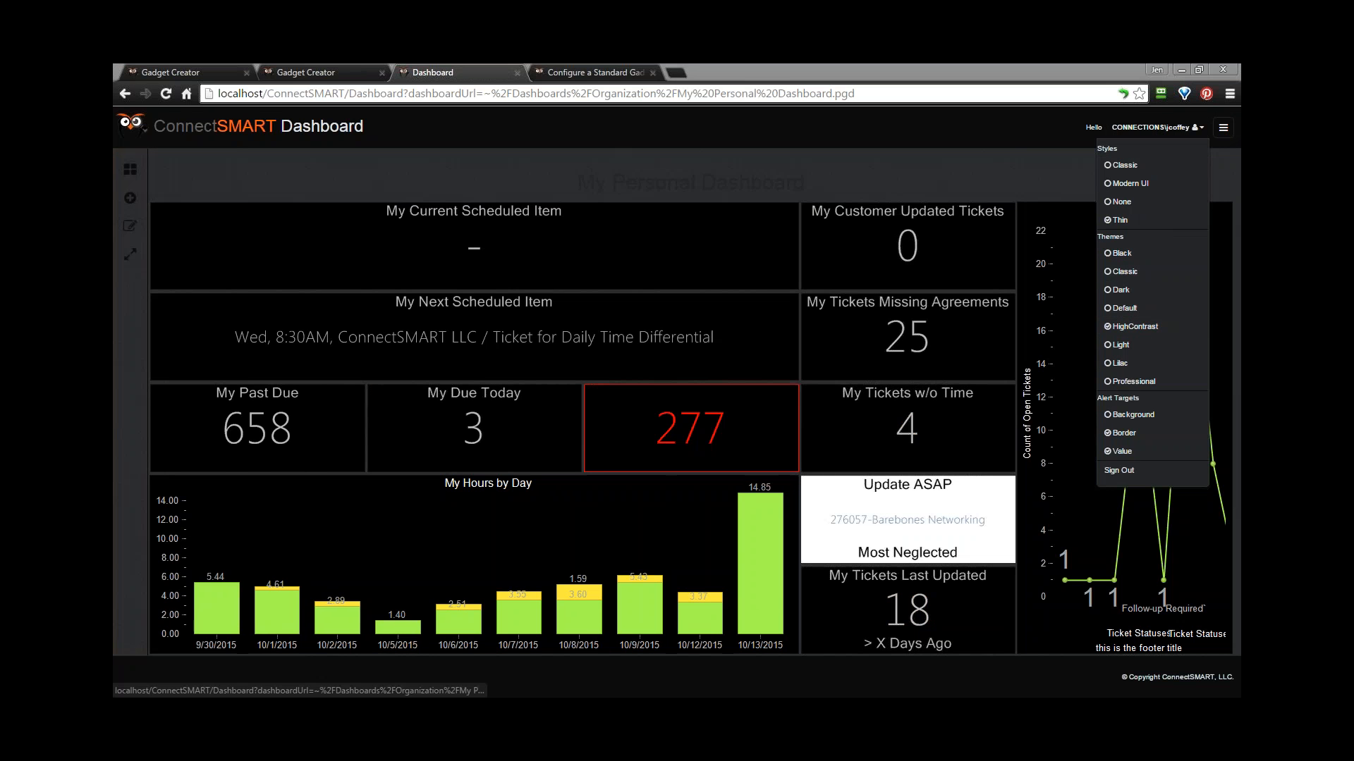
left_click(1167, 534)
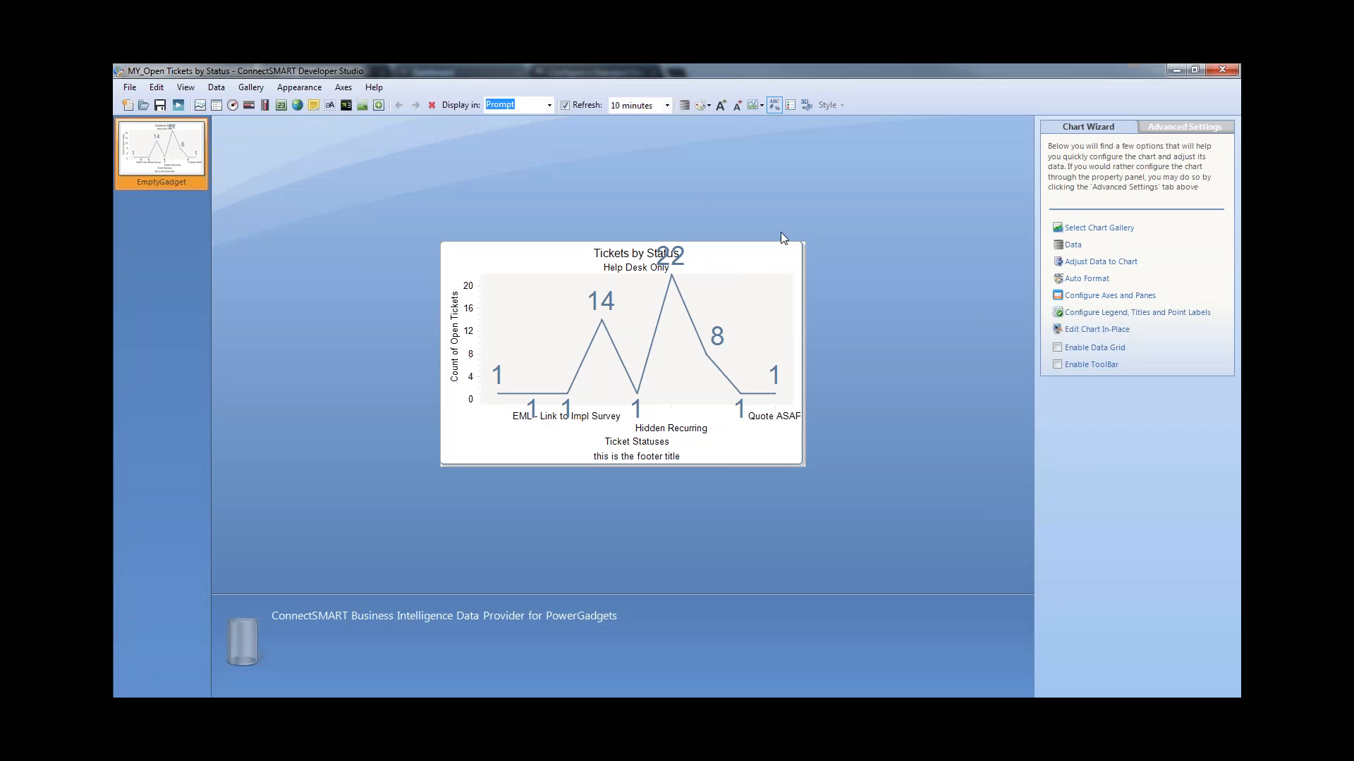
- Change the Tickets by Status chart to Side-By-Side Horizontal Bars and reload the dashboard in Chrome
left_click(1097, 232)
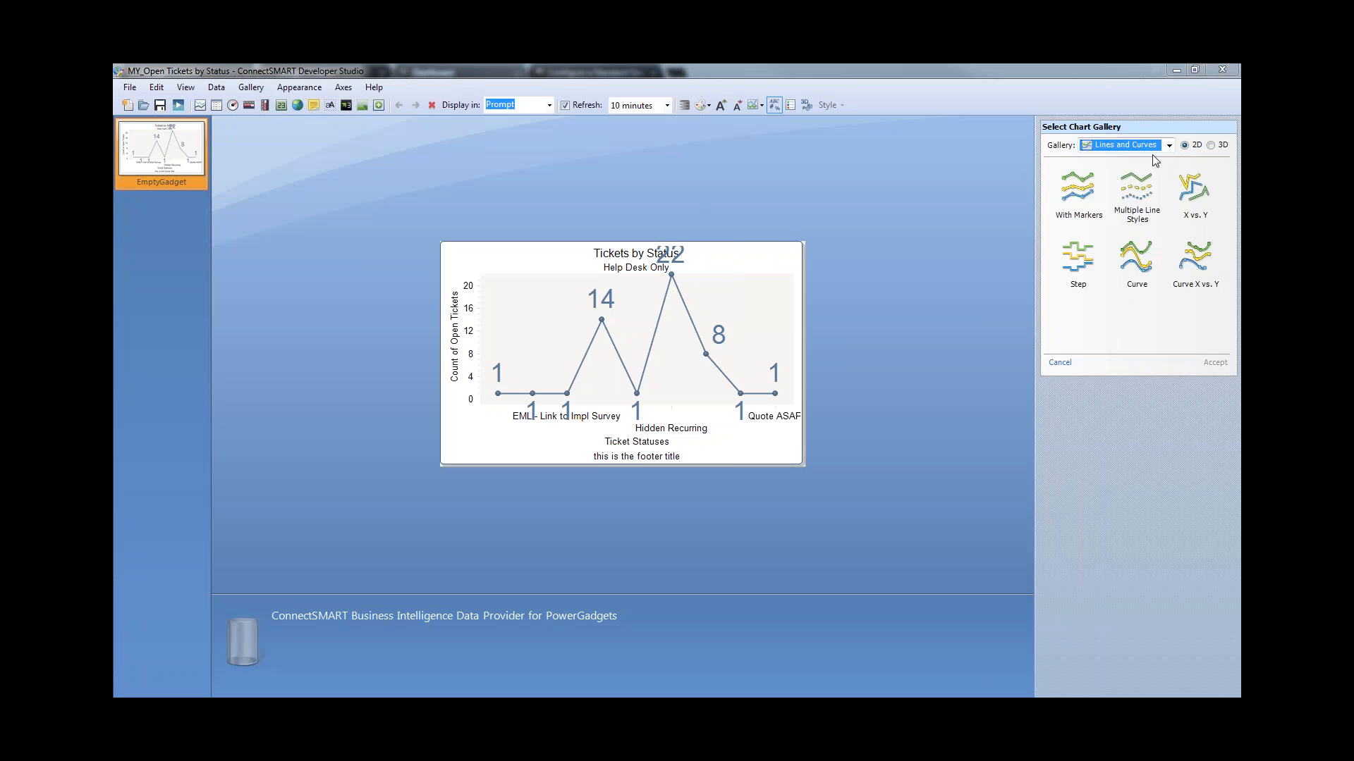
left_click(1158, 145)
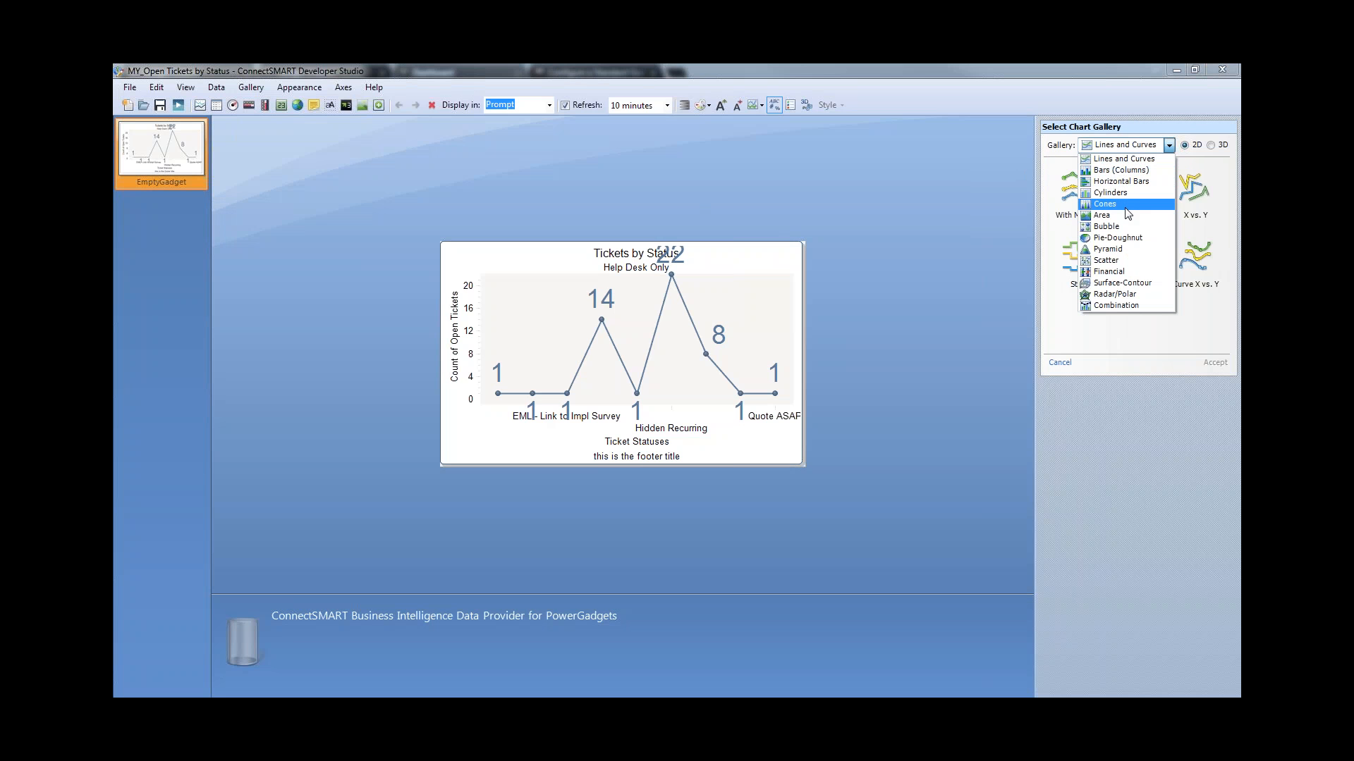
left_click(1126, 171)
left_click(1111, 146)
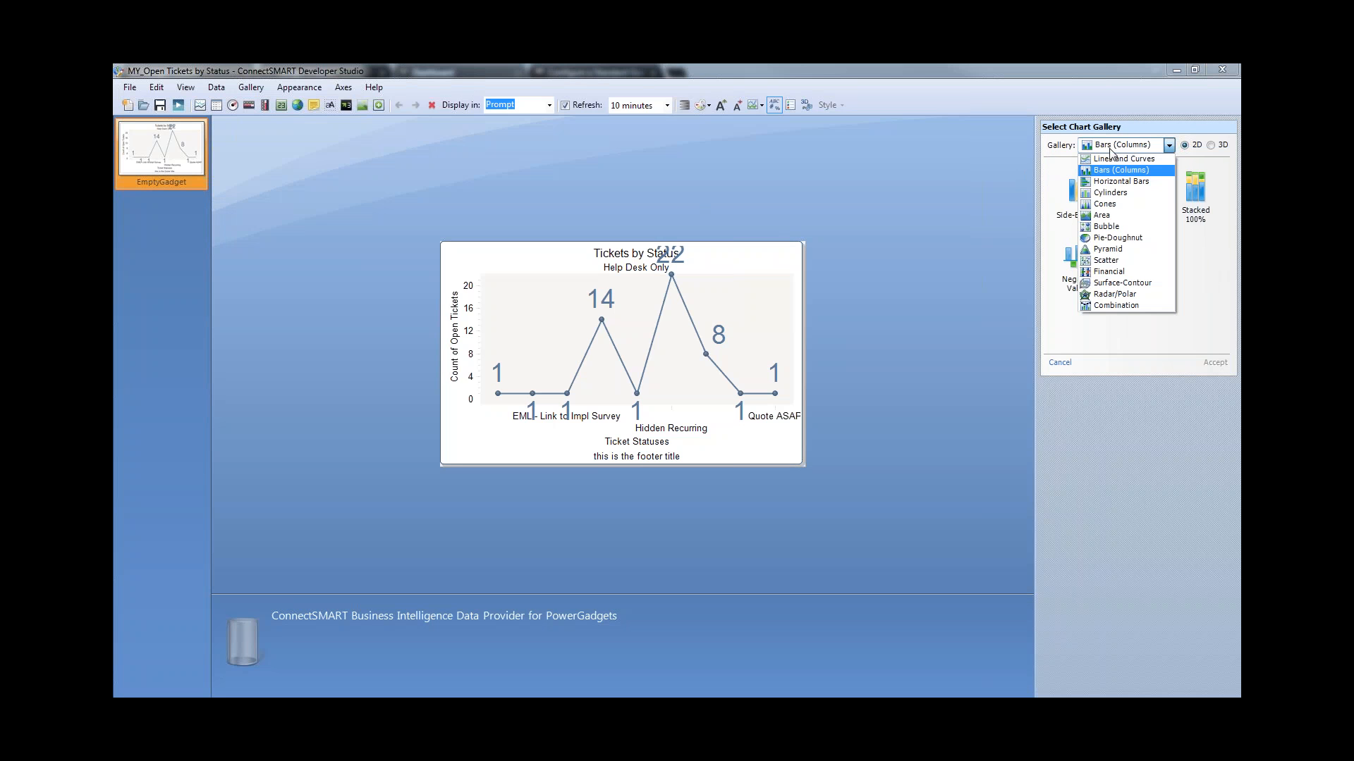
left_click(1136, 182)
left_click(1089, 191)
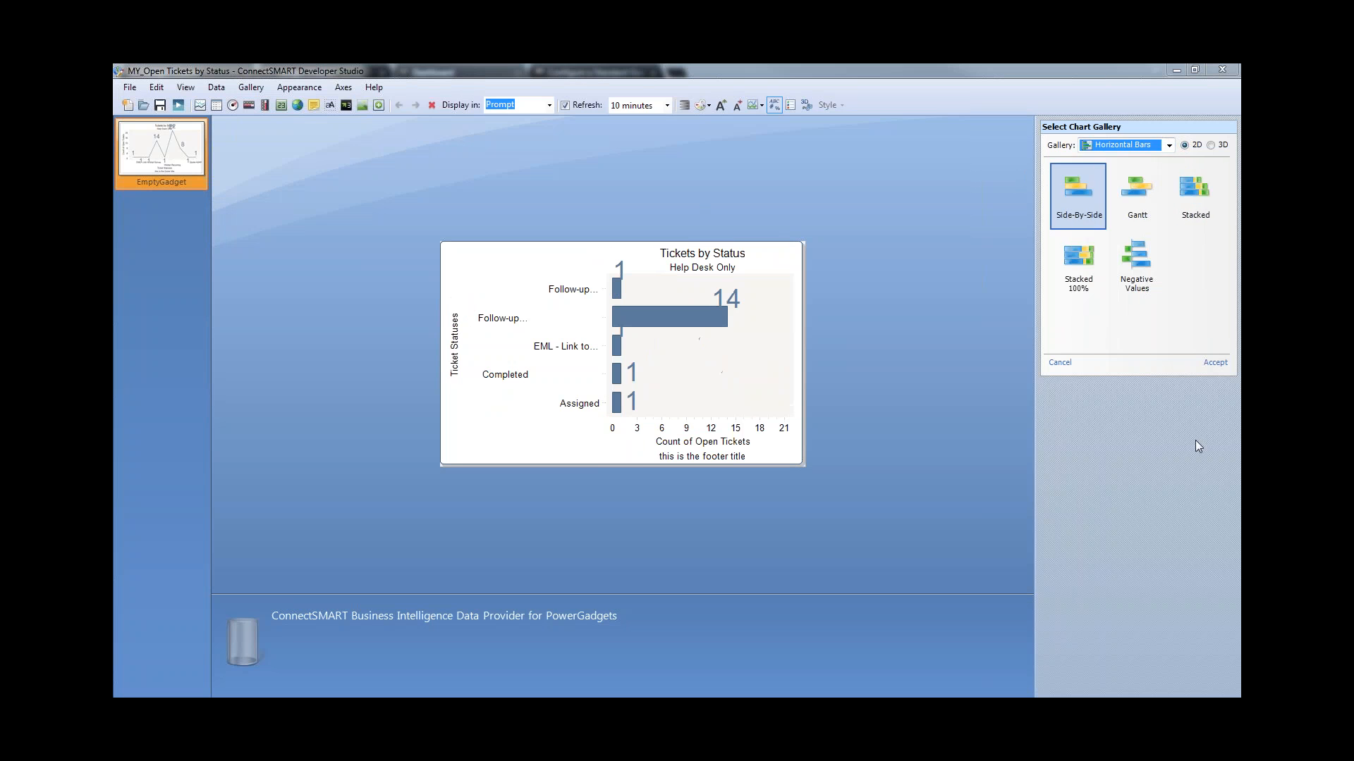
left_click(1211, 364)
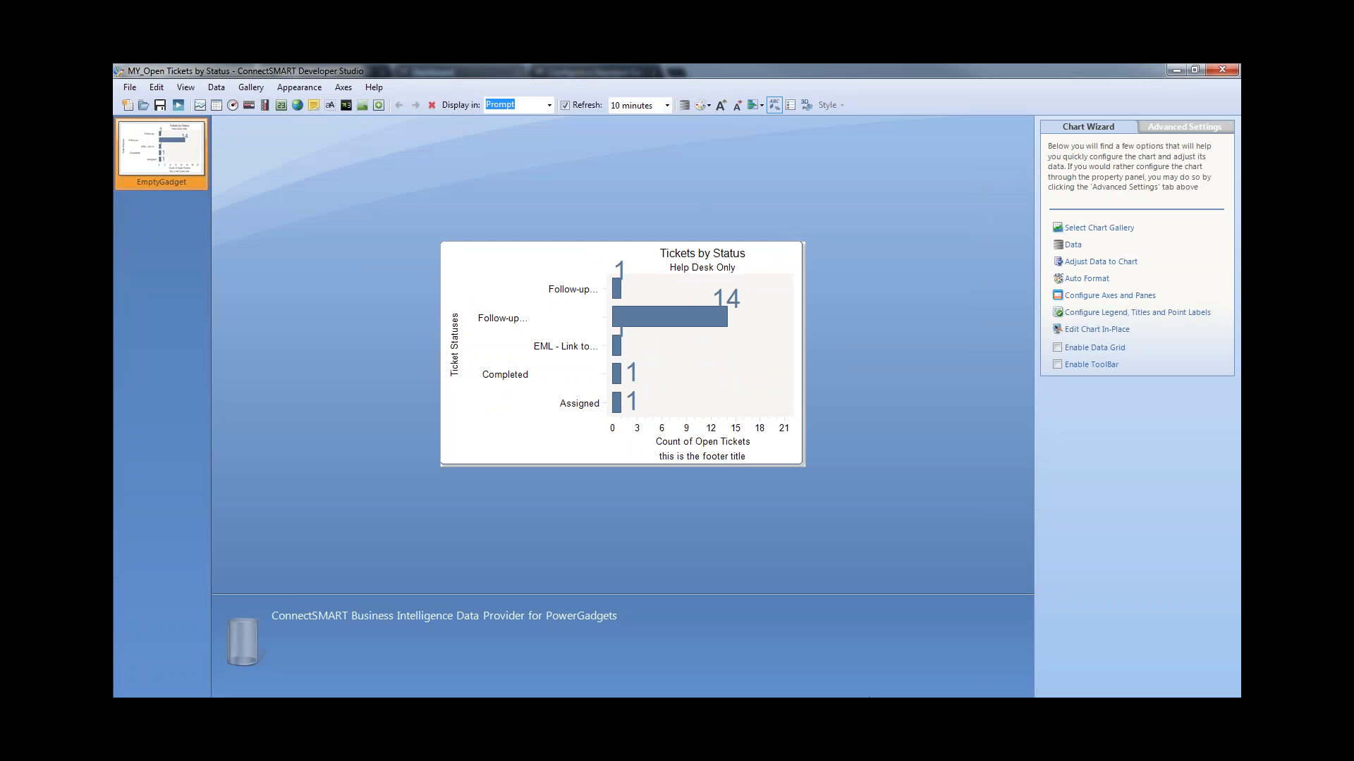
key("alt+Tab")
left_click(166, 94)
- Rotate the Tickets by Status x-axis labels to 90° and reload the dashboard to check
left_click(1111, 295)
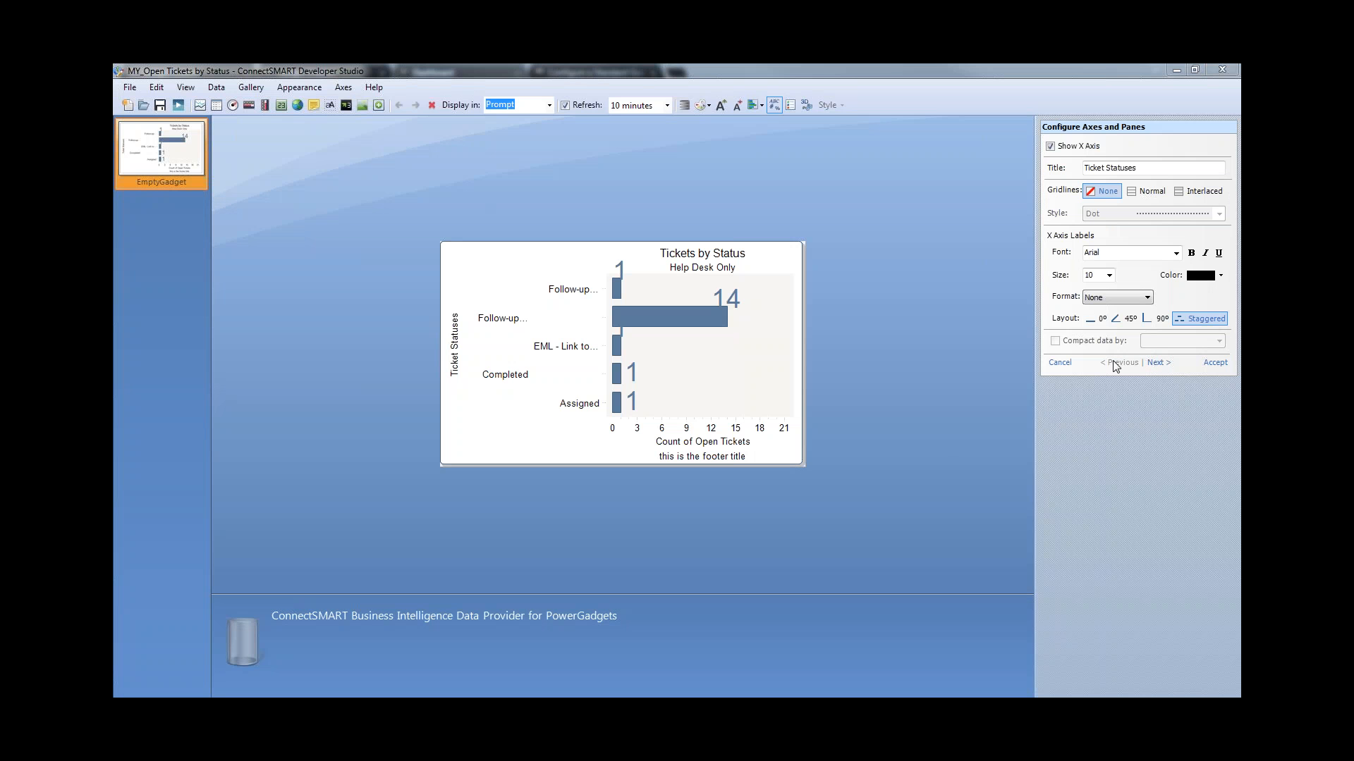
left_click(1091, 320)
left_click(1154, 320)
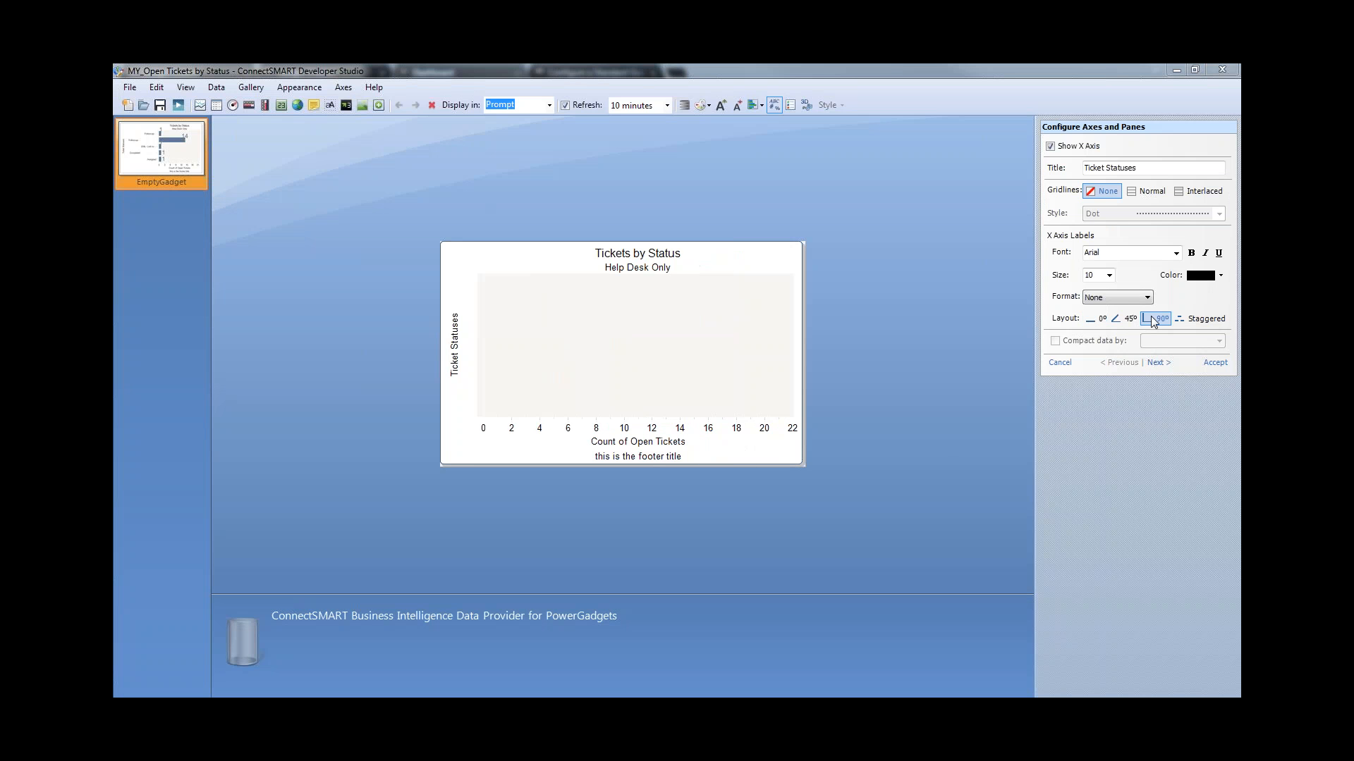
left_click(1159, 363)
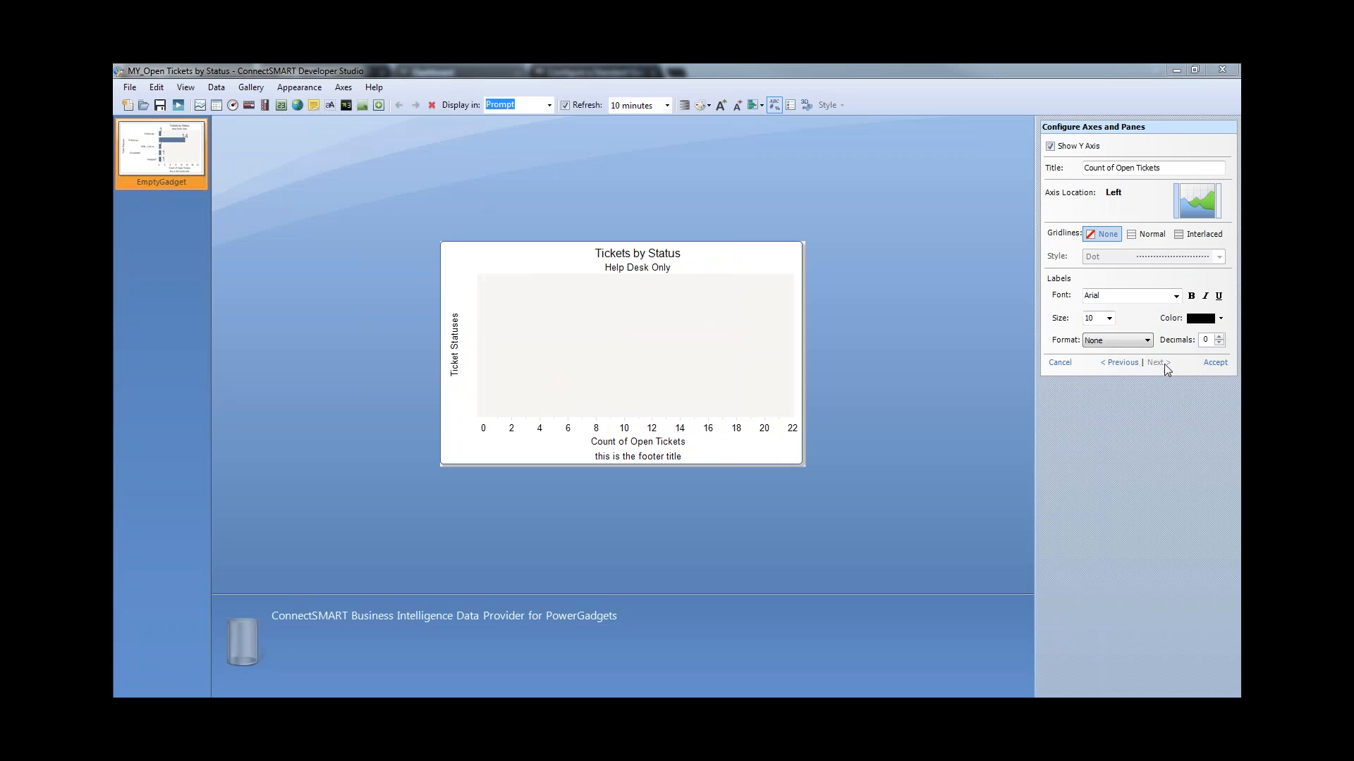
left_click(1215, 362)
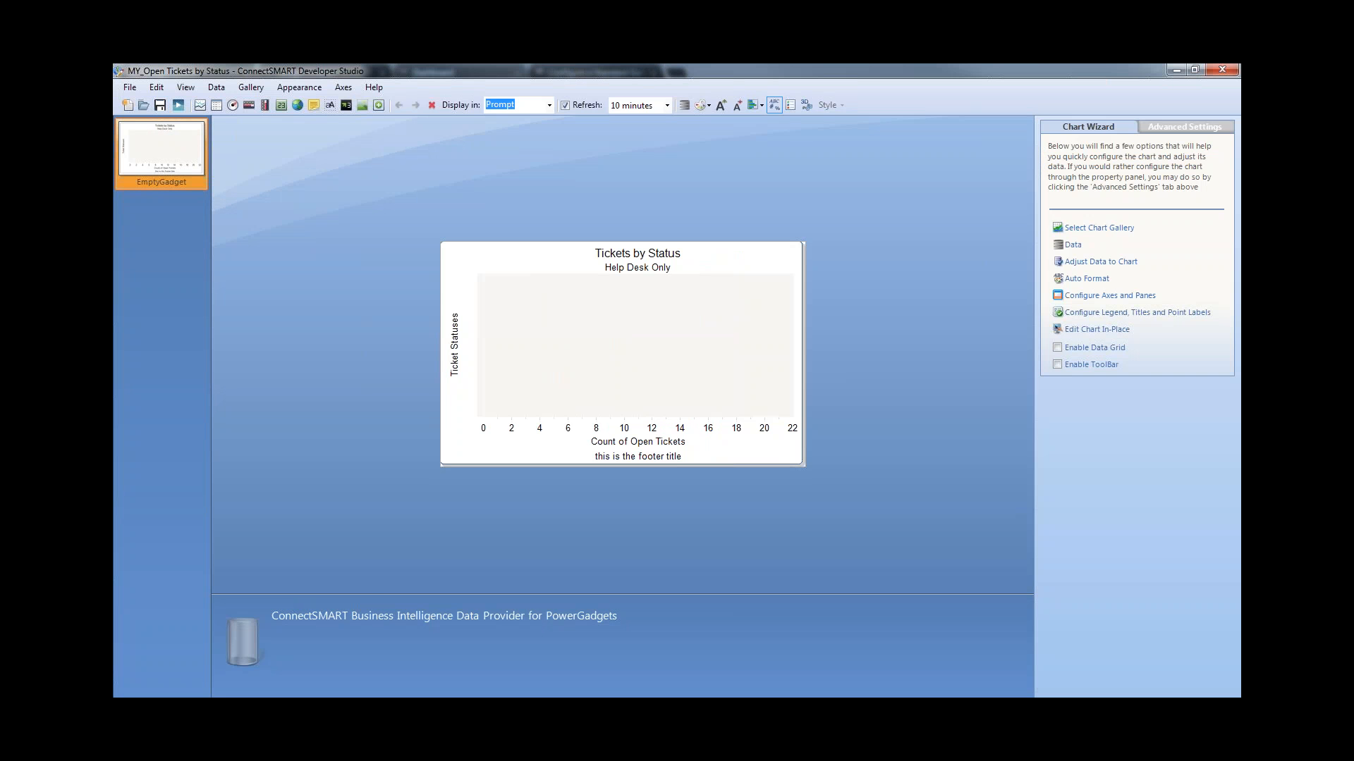
key("alt+Tab")
key("F5")
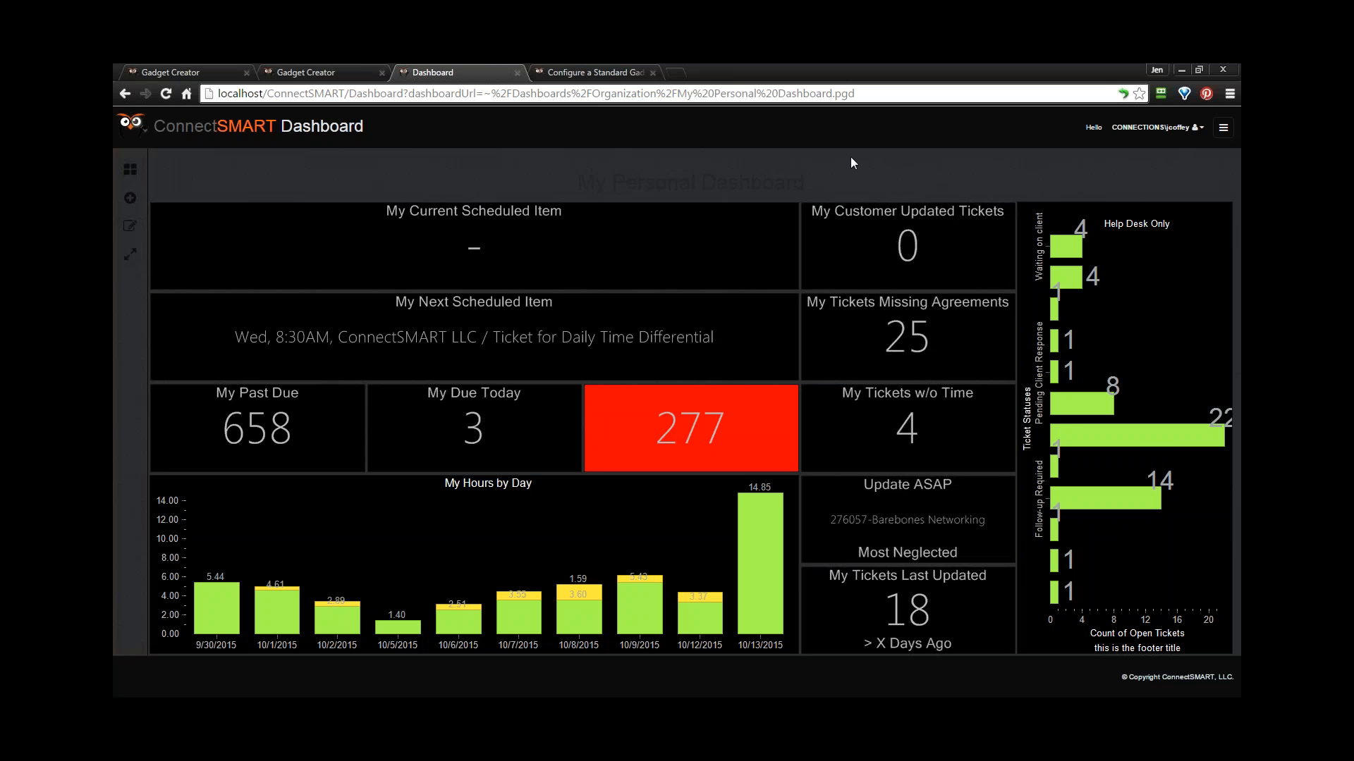
- Lay the x-axis labels flat at 0° and preview the gadget in its own window
key("alt+Tab")
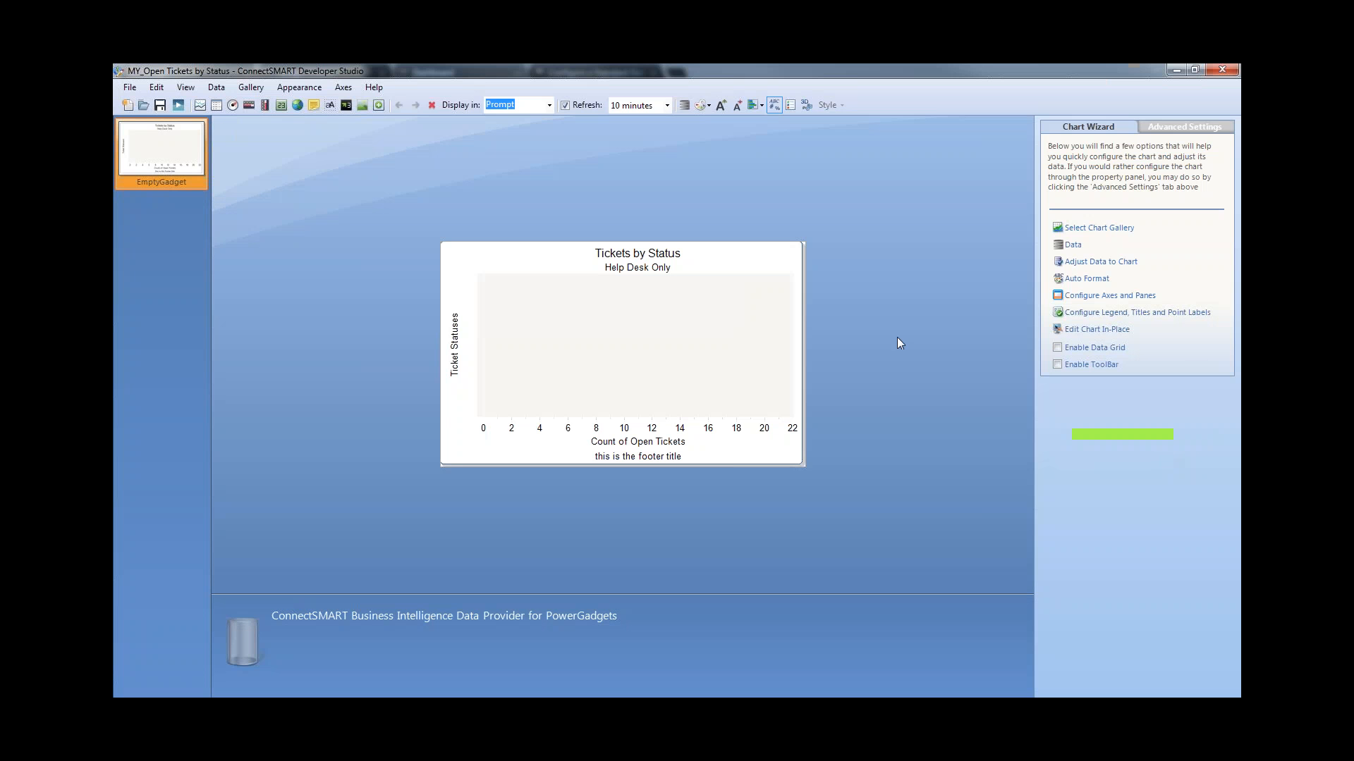
left_click(1110, 296)
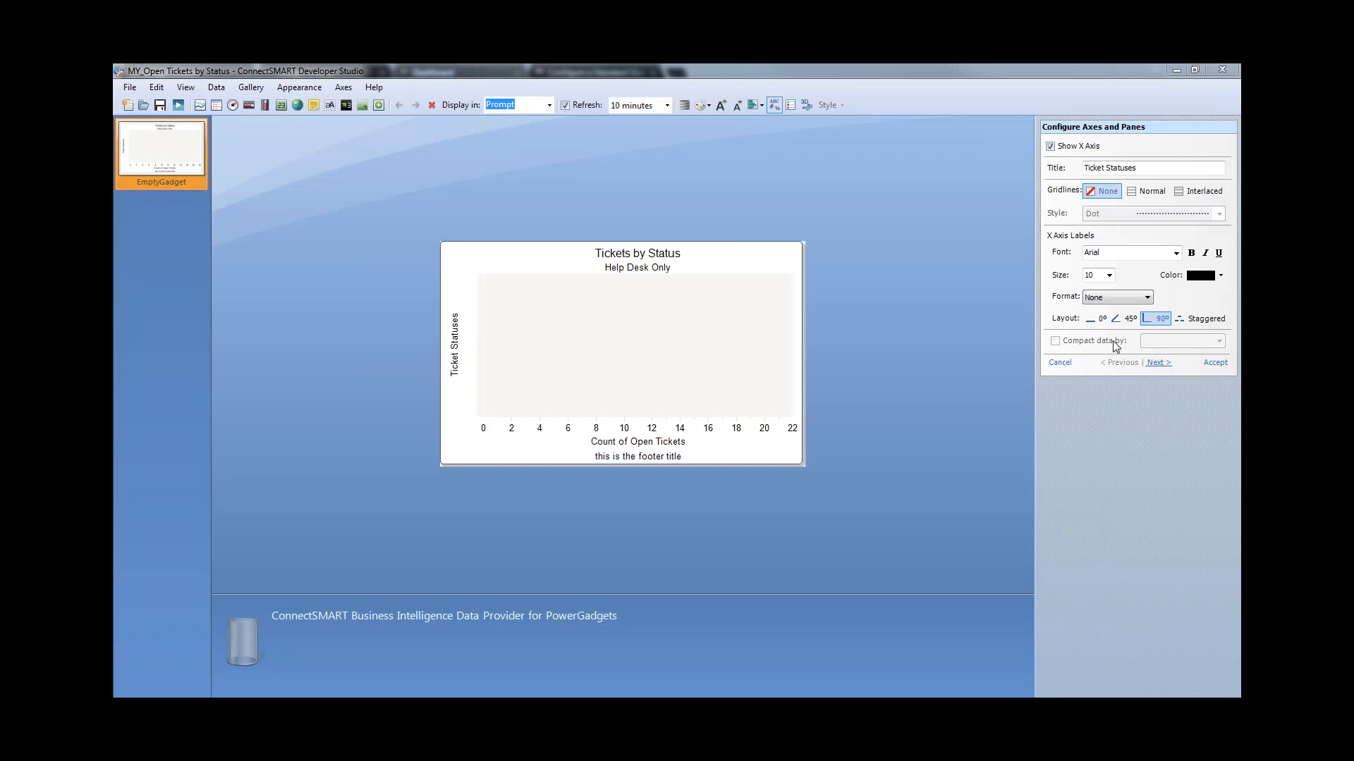
left_click(1093, 317)
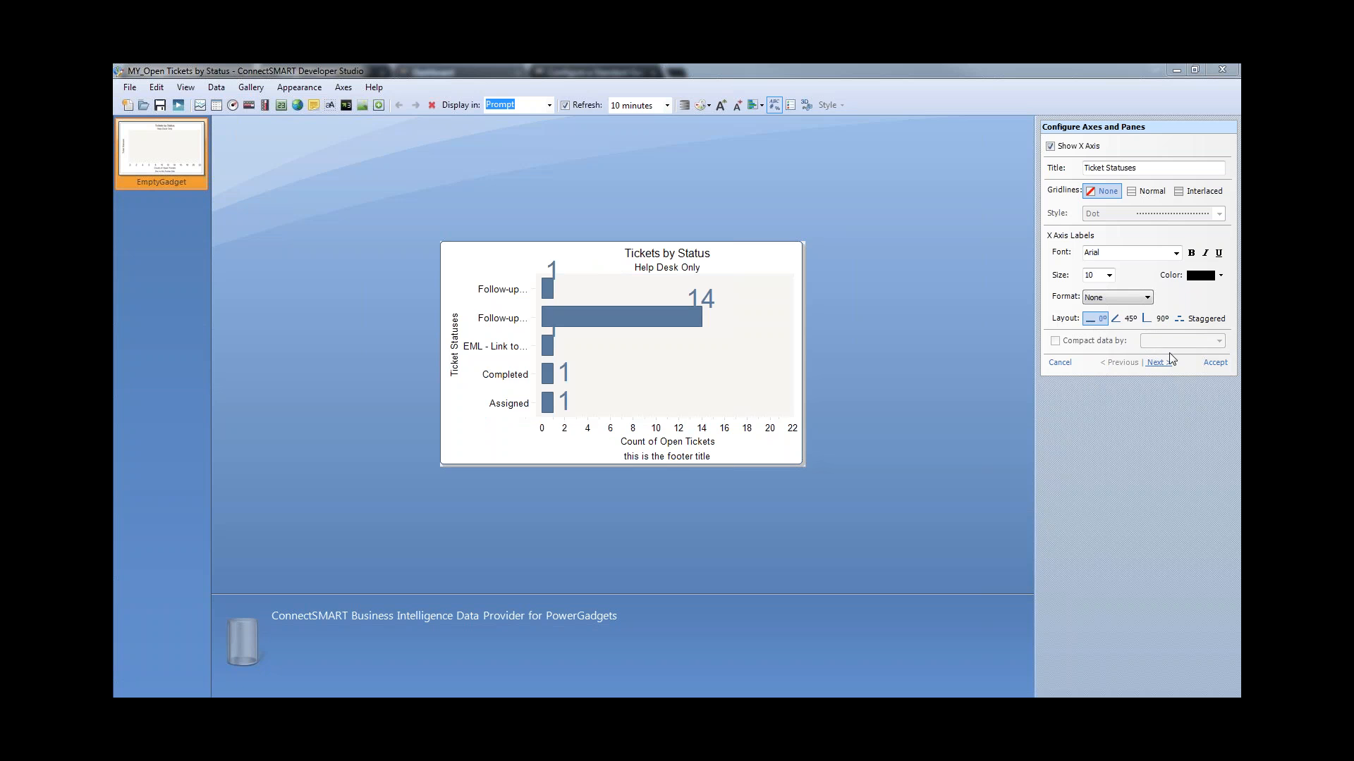
left_click(1214, 363)
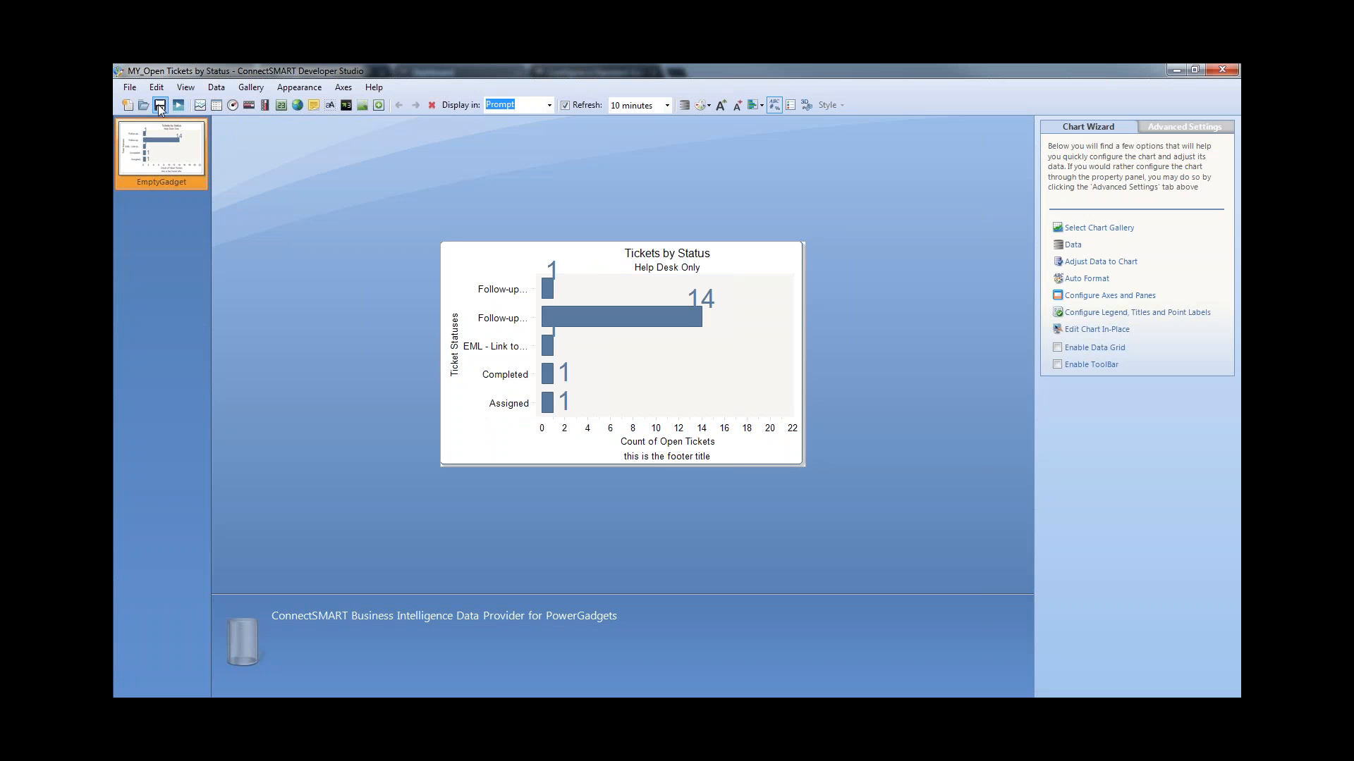
left_click(180, 105)
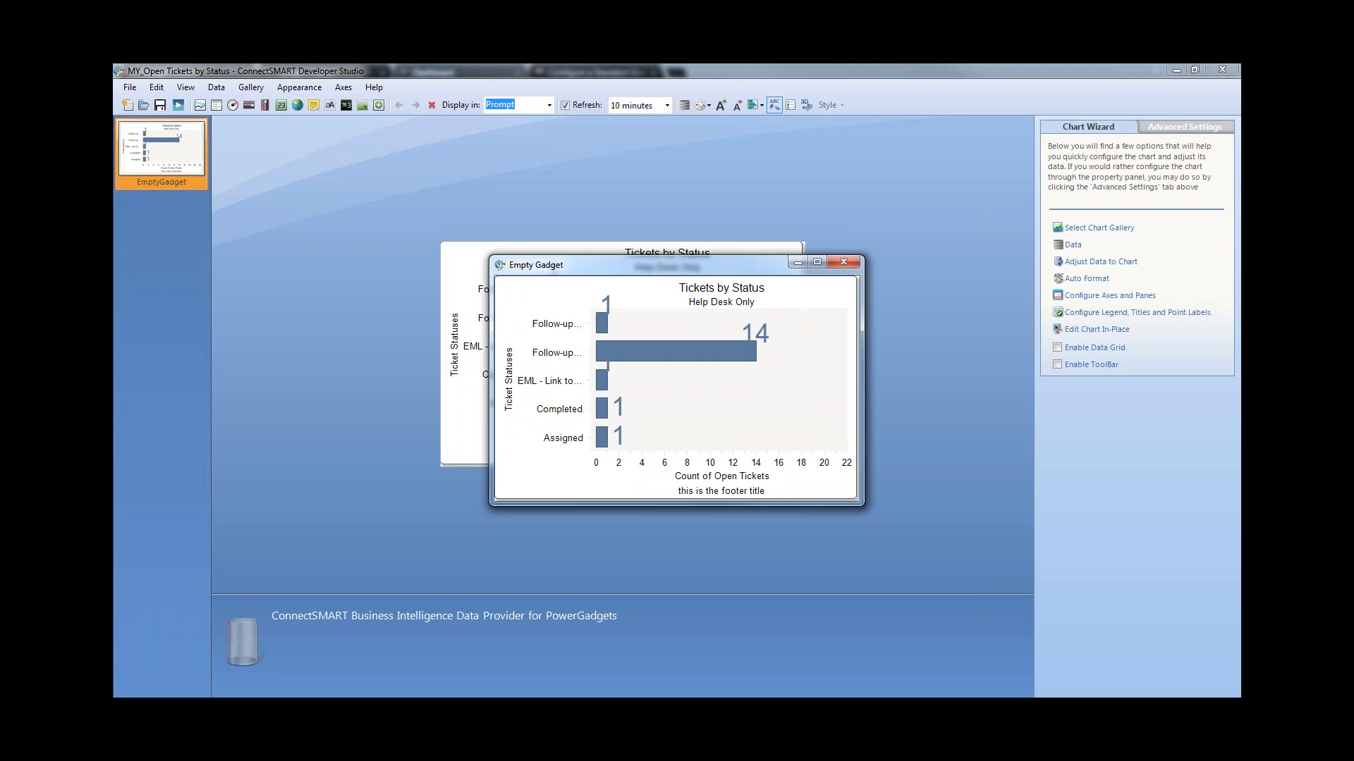
left_click(843, 263)
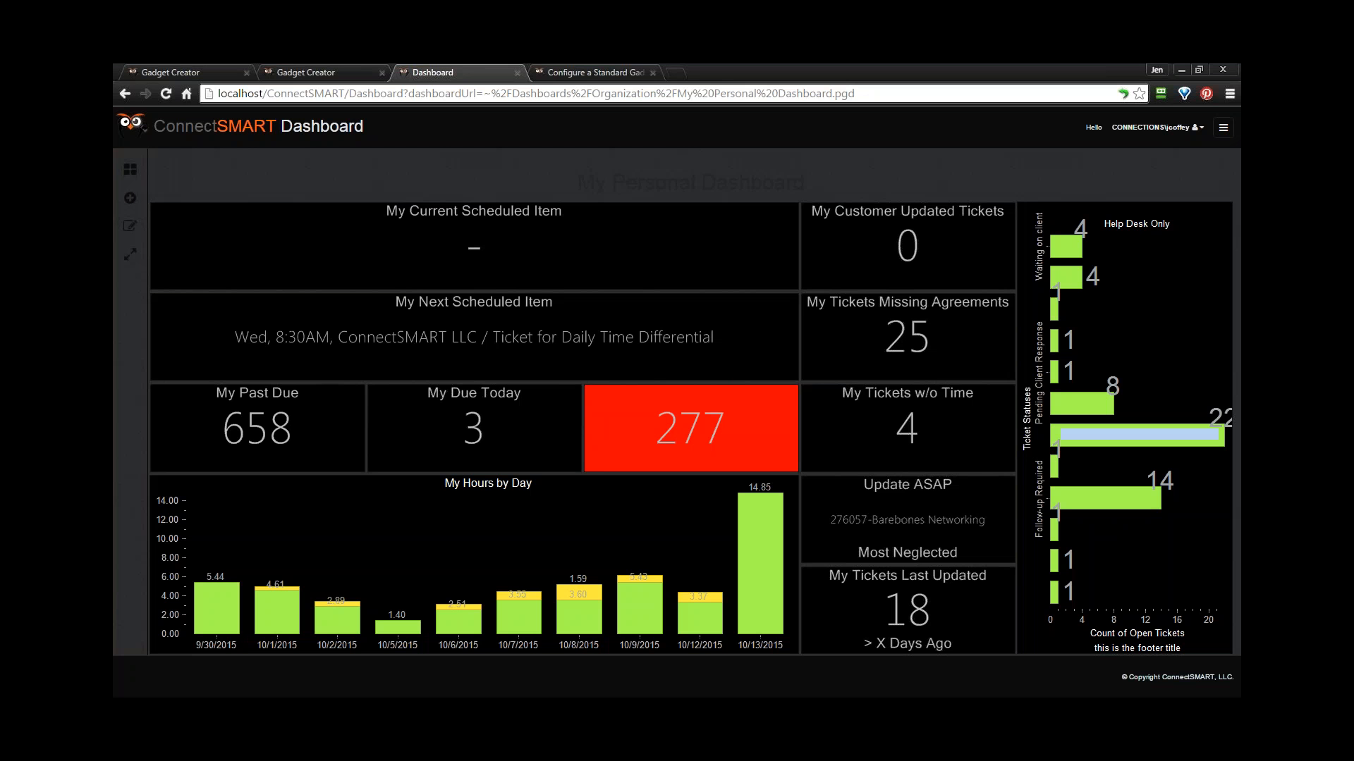
- Reload the dashboard to check the horizontal-bar Tickets by Status gadget with flat labels
left_click(167, 94)
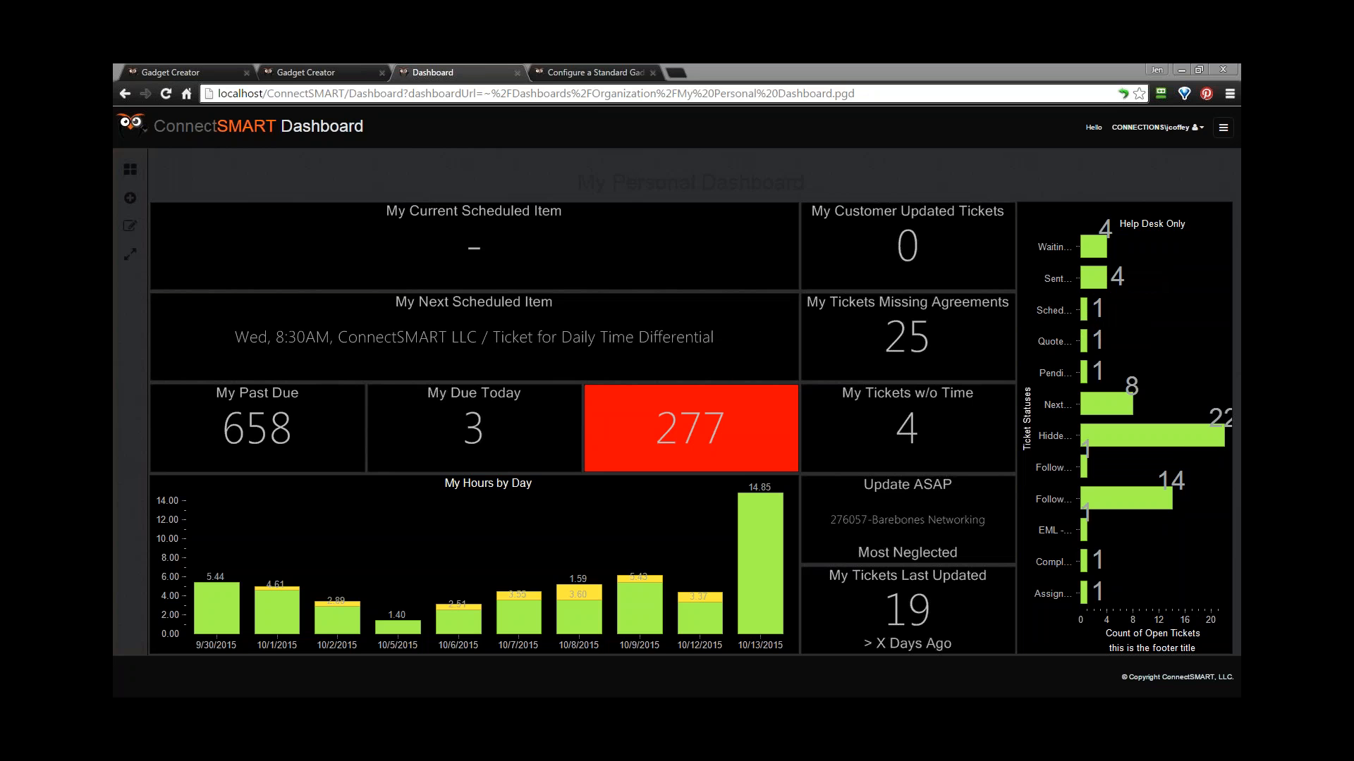
key("alt+Tab")
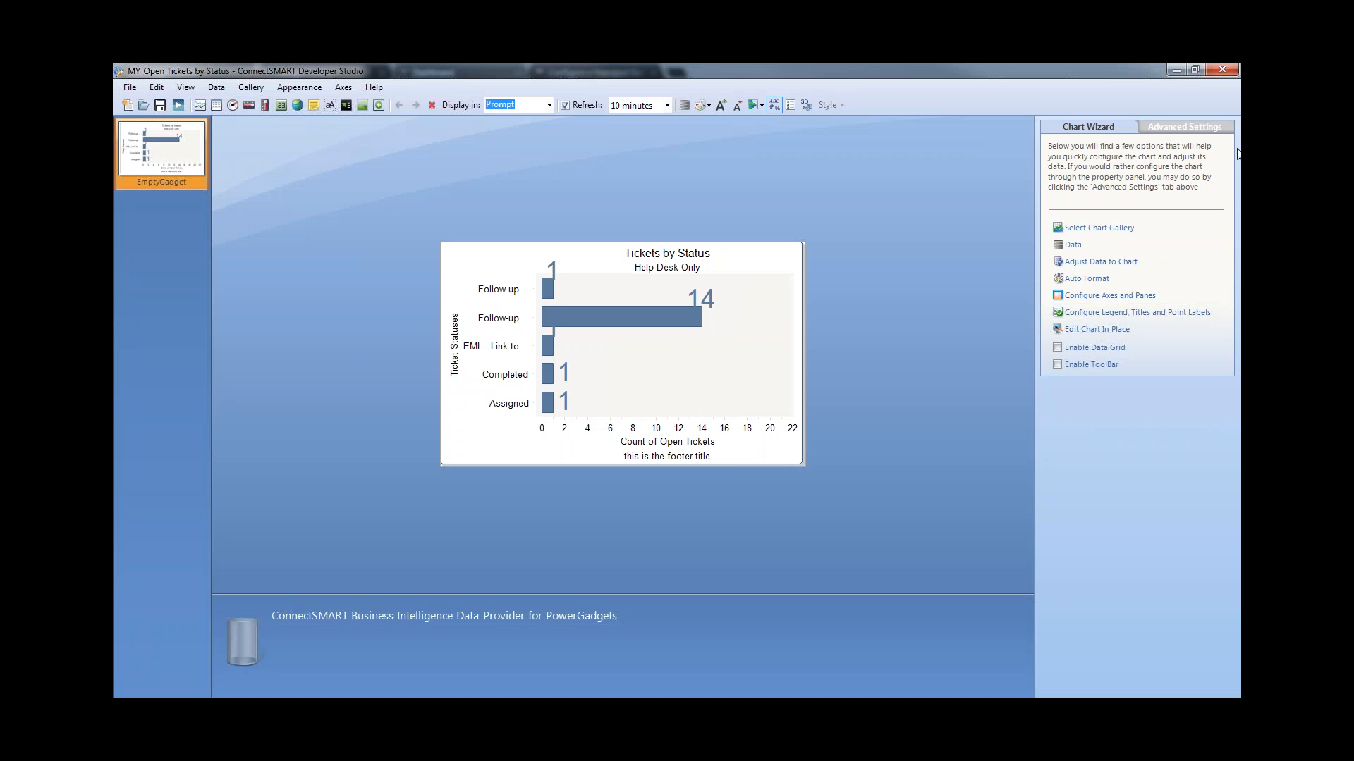
key("alt+Tab")
- Open the Configure a Standard Gadget page and go to its Considerations section
left_click(582, 71)
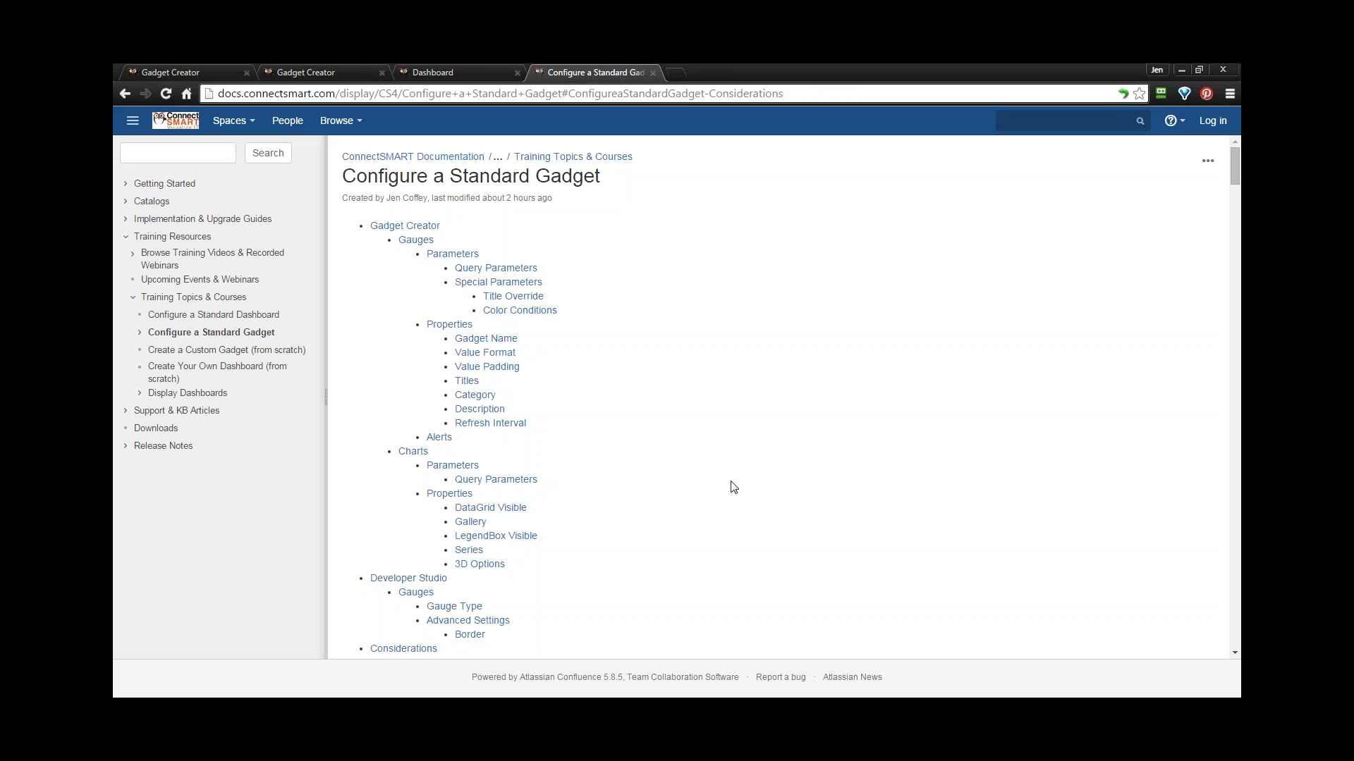
scroll(400, 620, "down", 2)
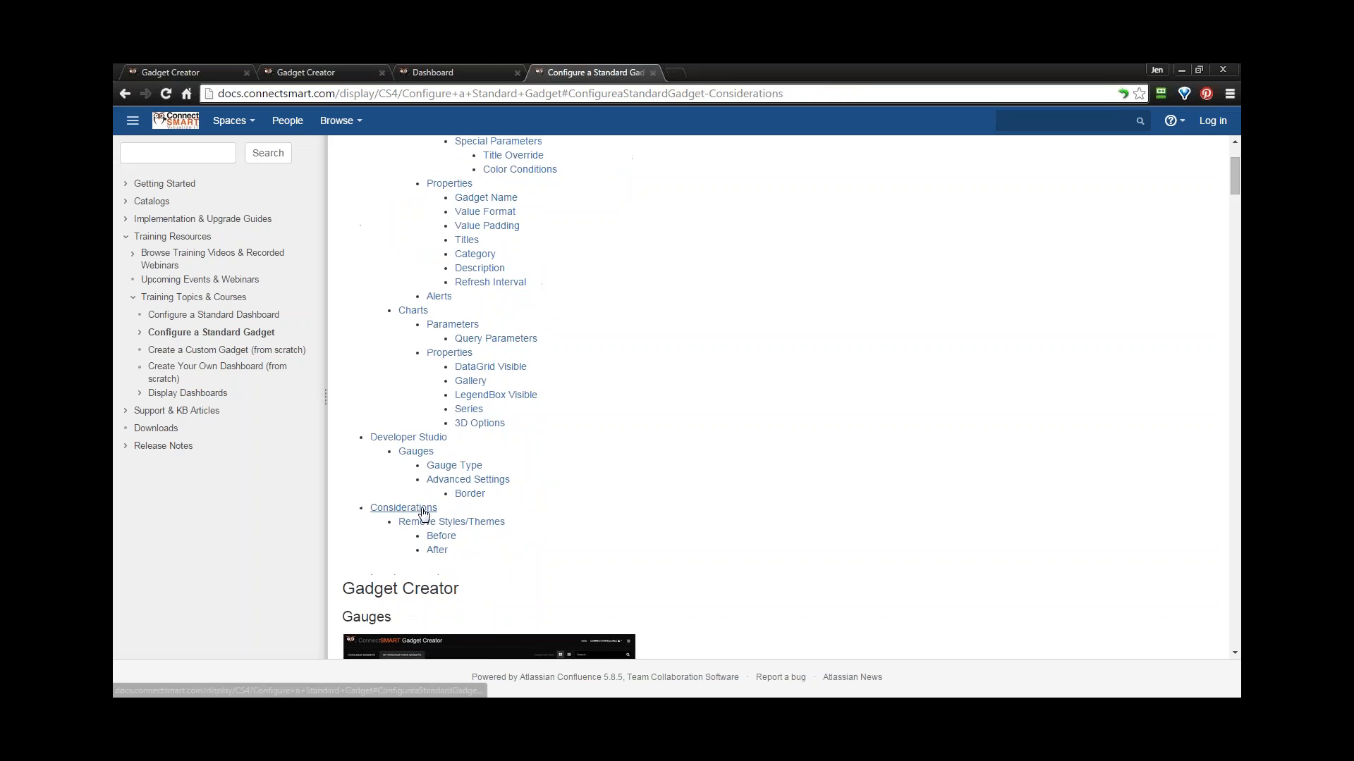
left_click(421, 507)
scroll(747, 414, "down", 4)
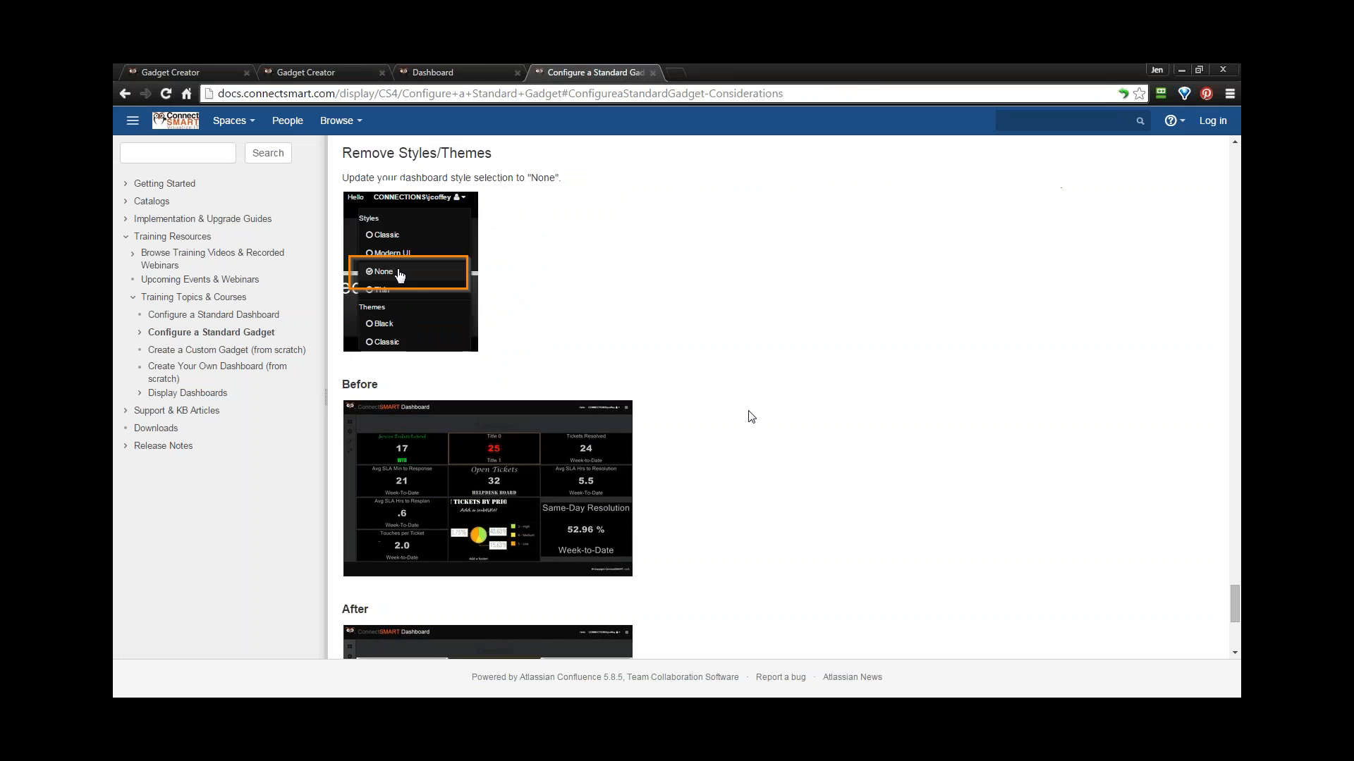
- Enlarge the Before and After dashboard screenshots, twice each, closing each preview afterwards
left_click(395, 256)
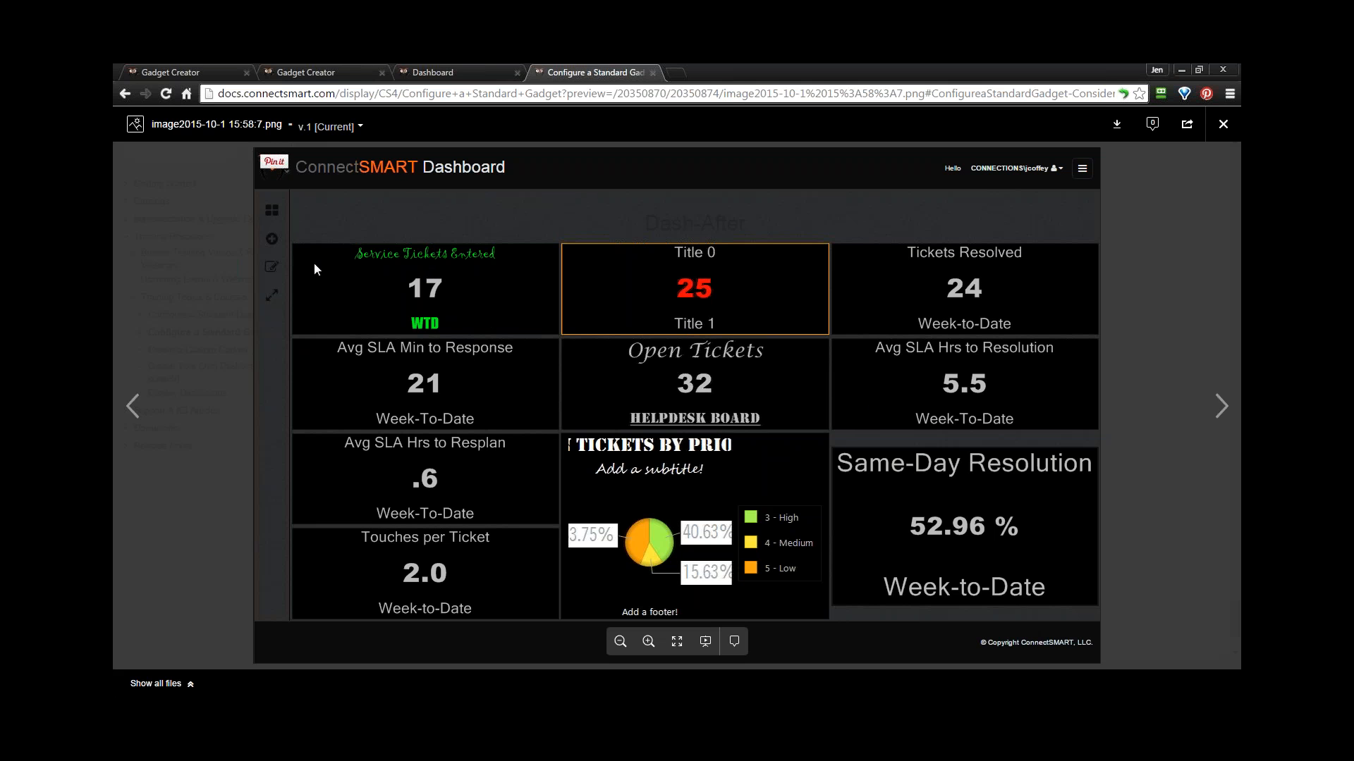
key("Escape")
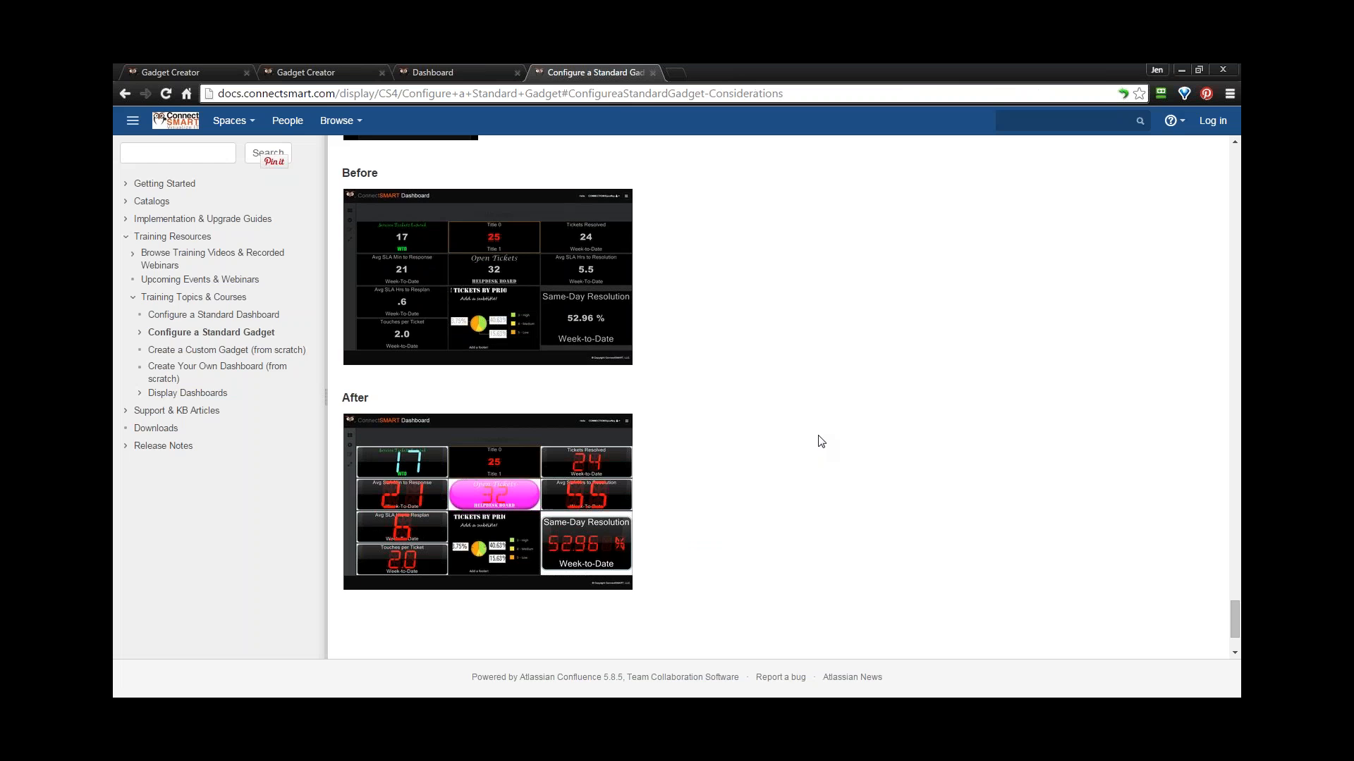
left_click(481, 463)
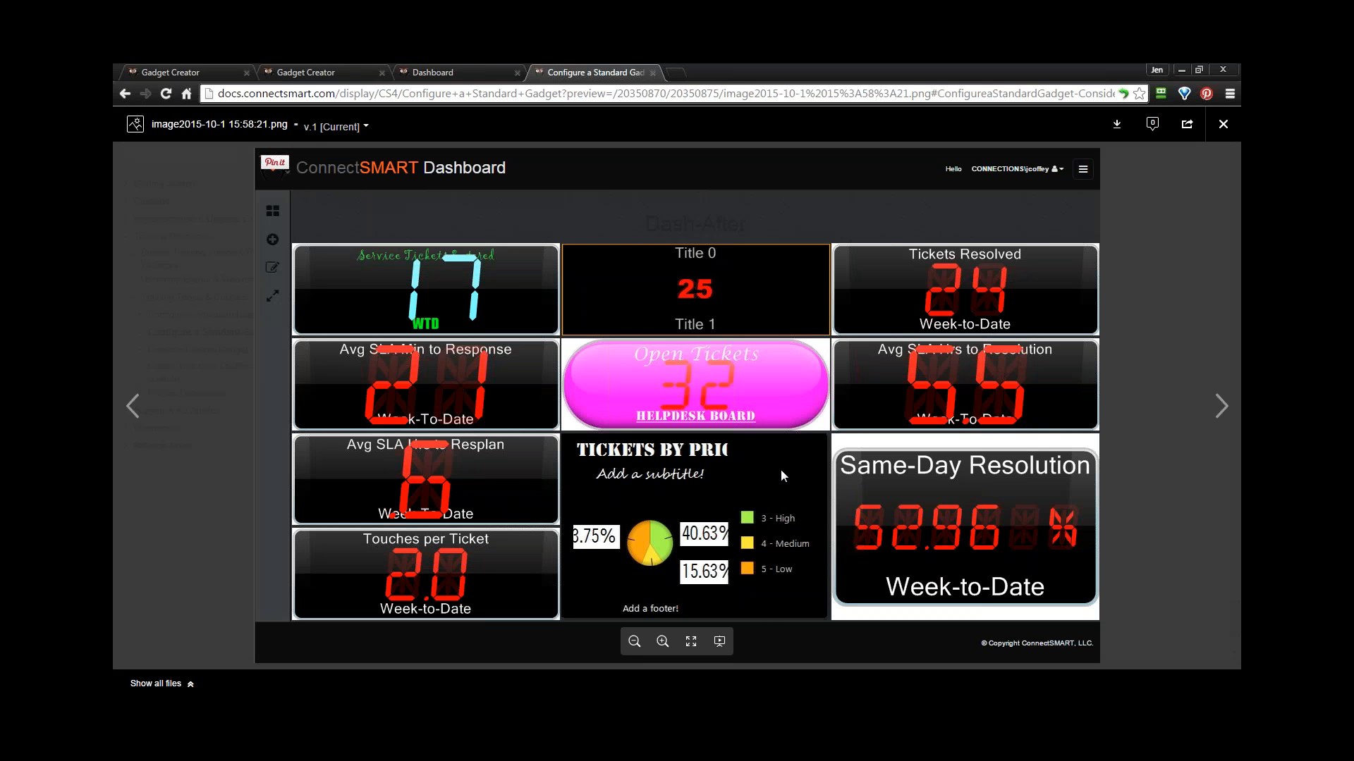
key("Escape")
left_click(459, 273)
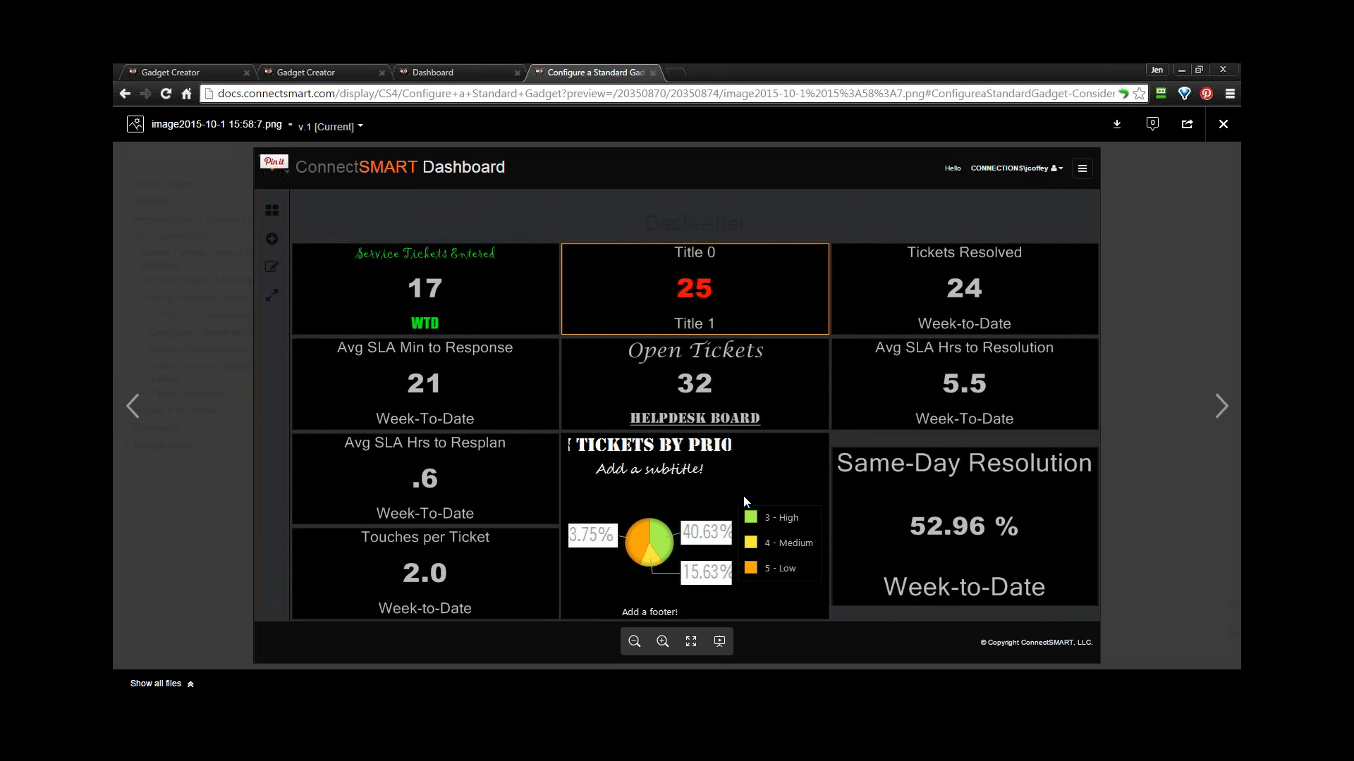
left_click(1210, 139)
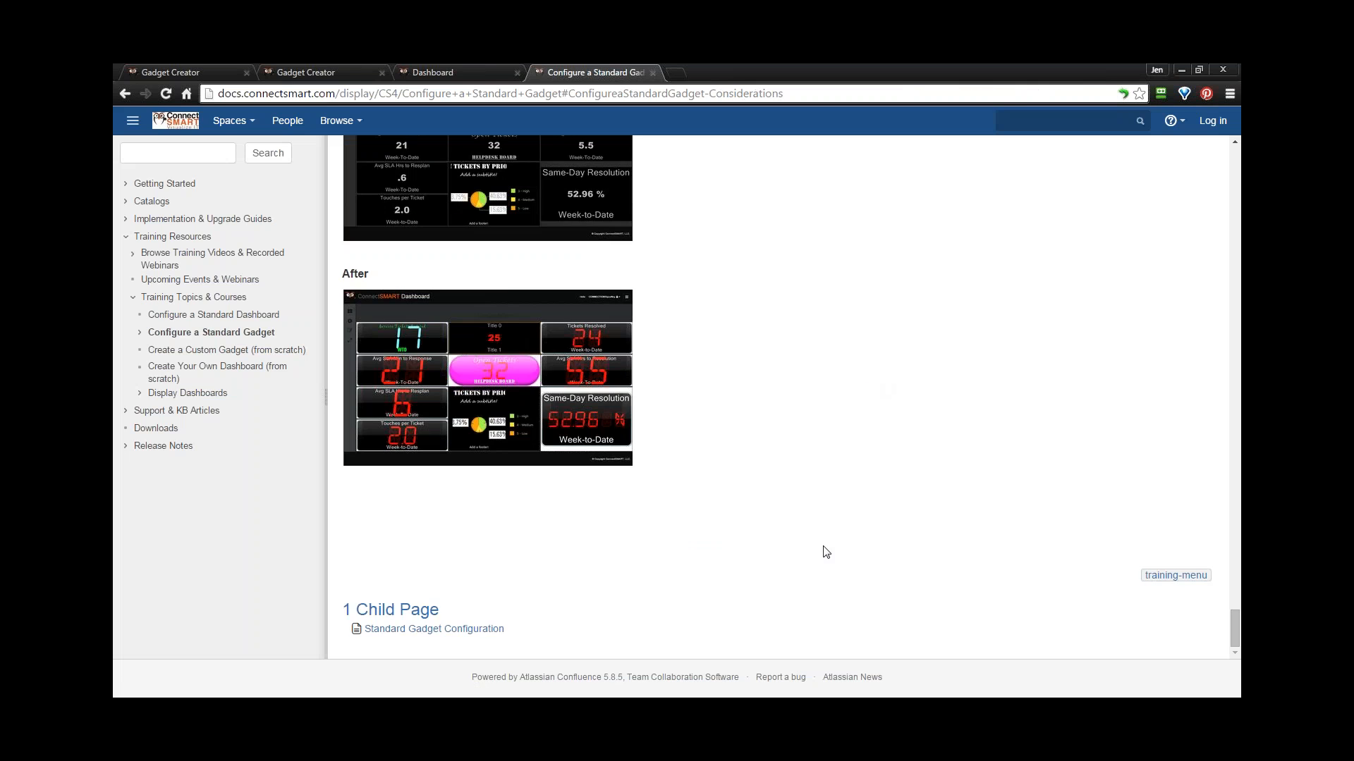
left_click(511, 415)
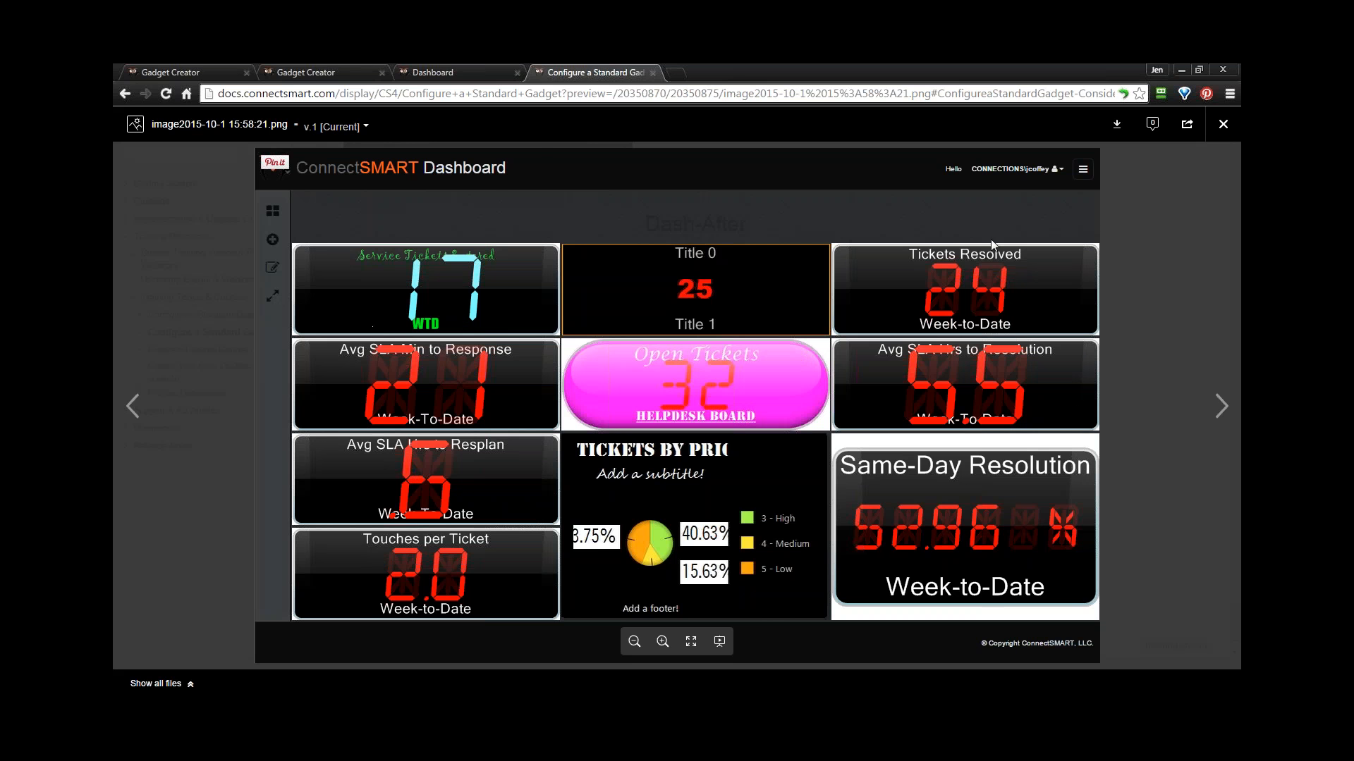
left_click(1151, 274)
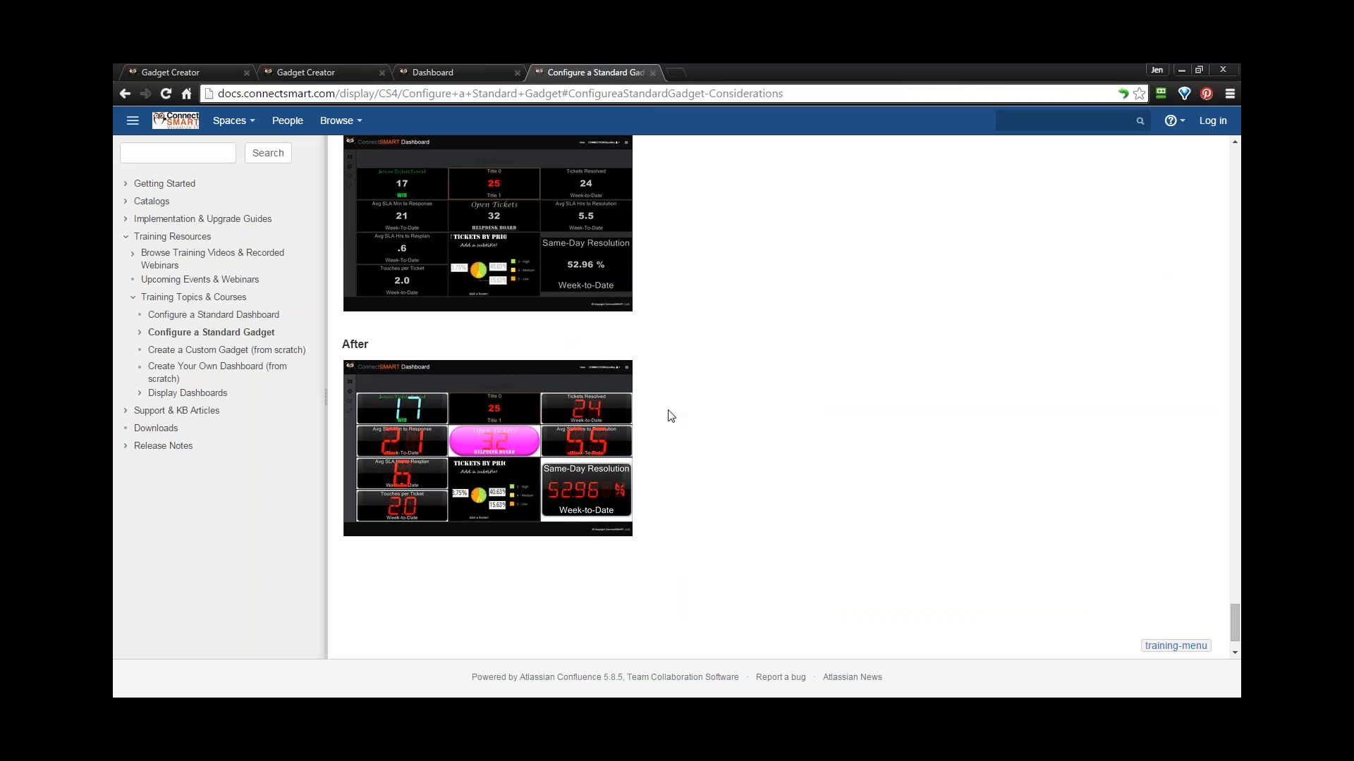
left_click(606, 409)
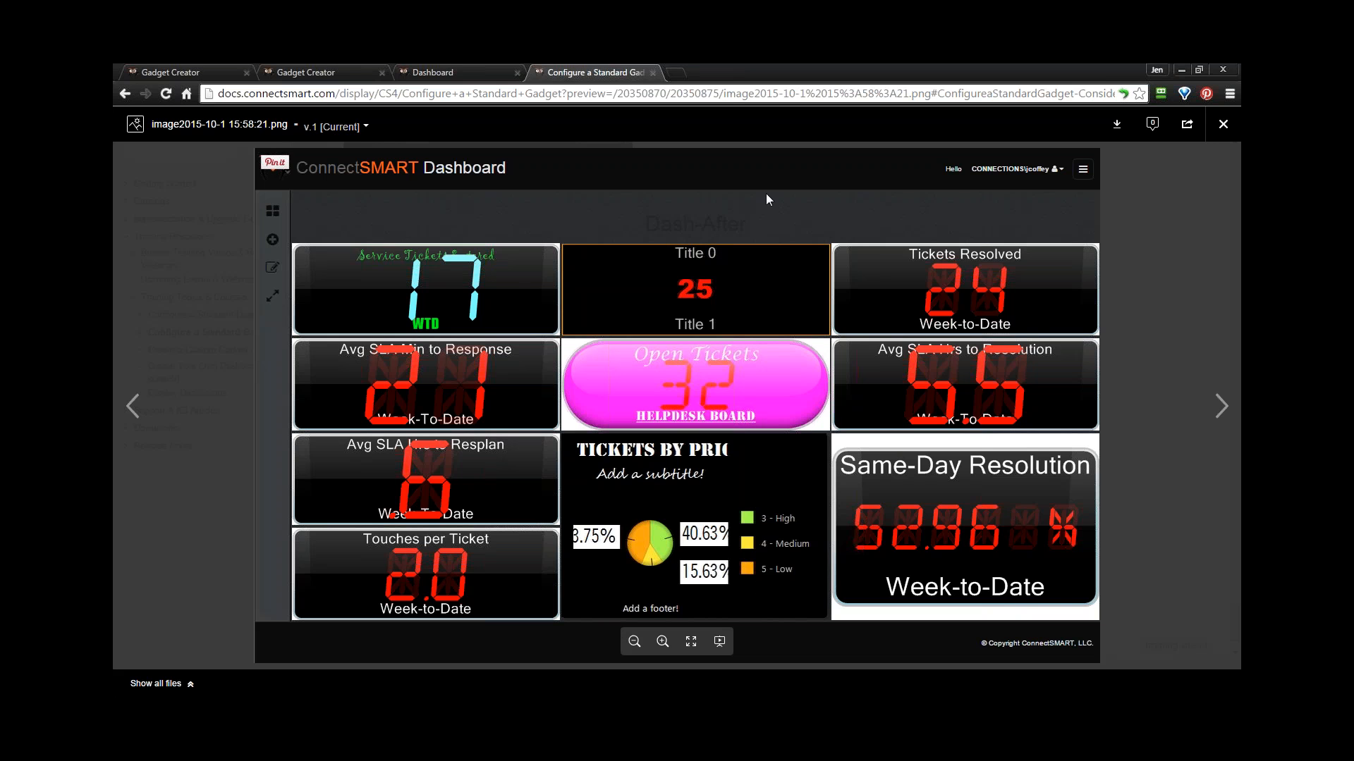
key("Escape")
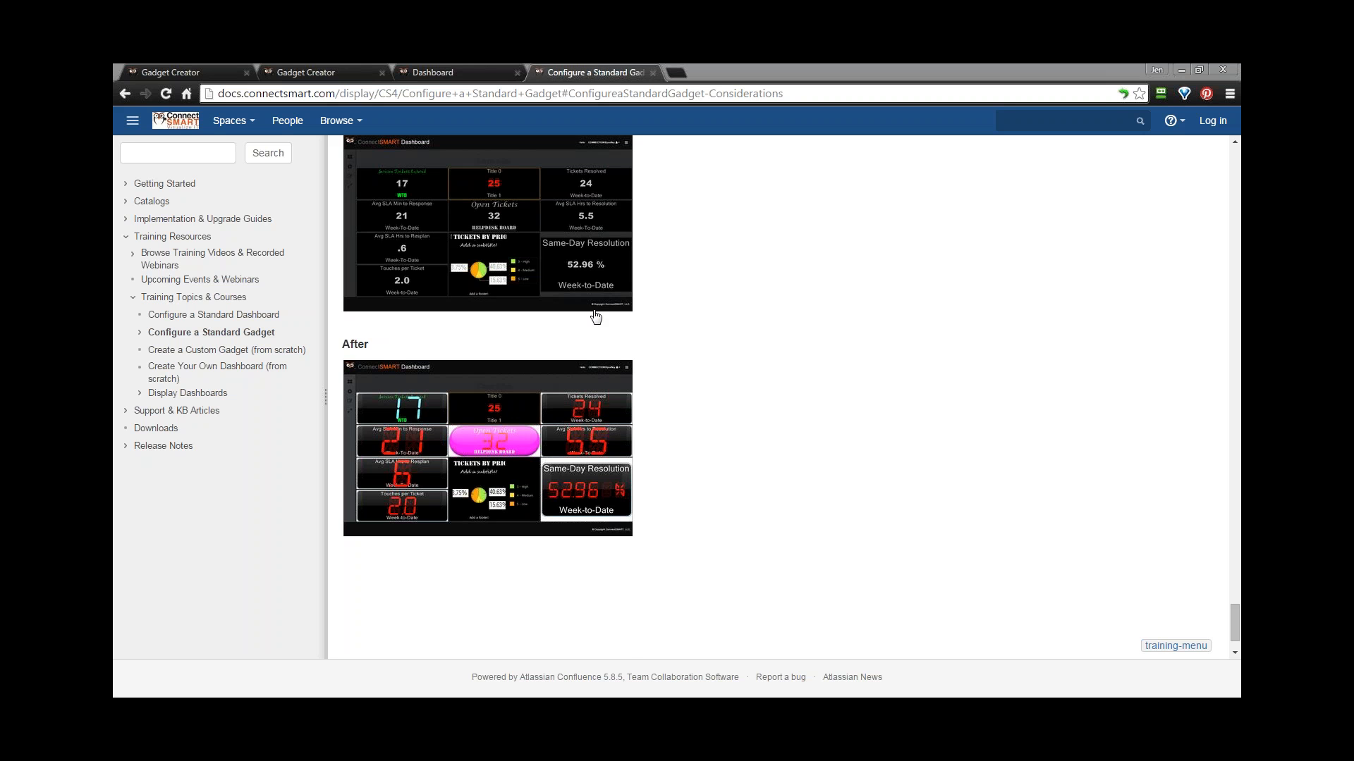
- Scroll through the Configure a Standard Gadget sections back to the top, then open Catalogs
scroll(849, 311, "up", 20)
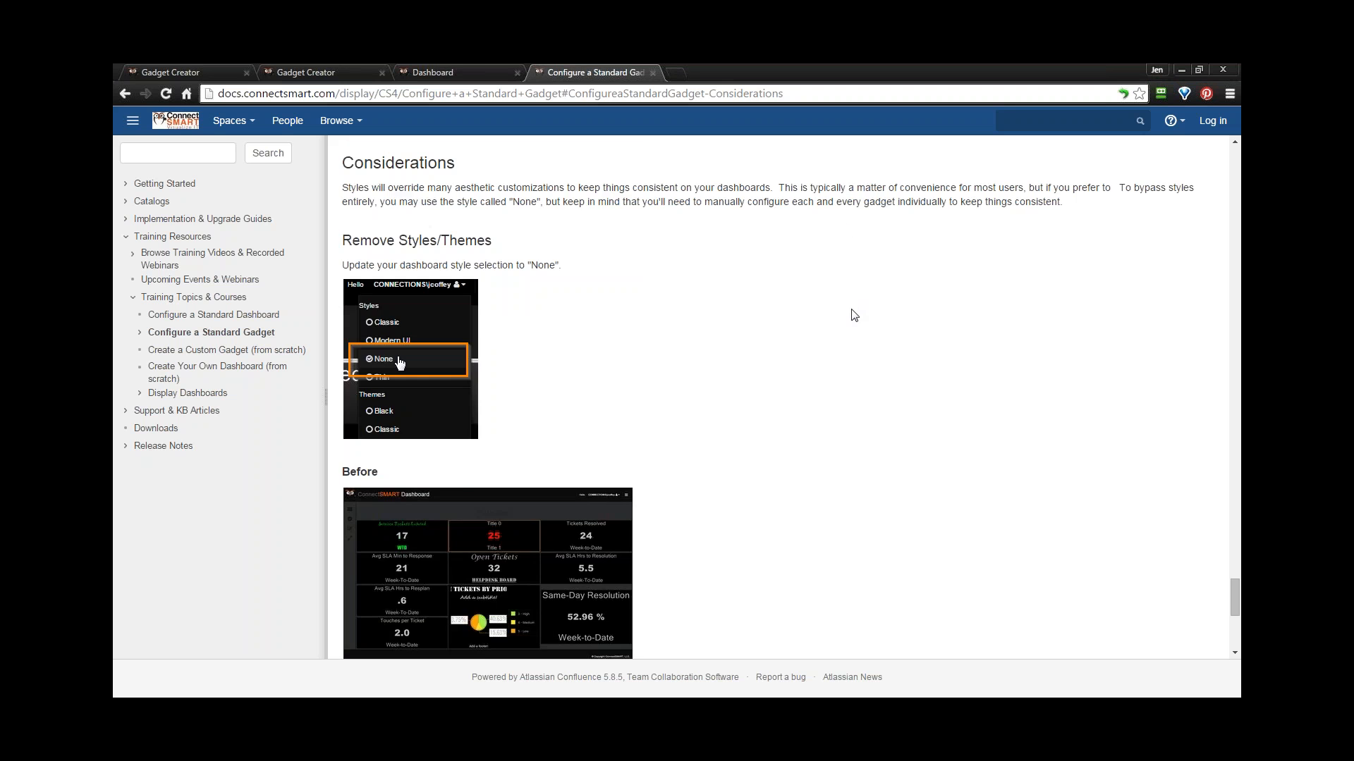
scroll(853, 314, "up", 15)
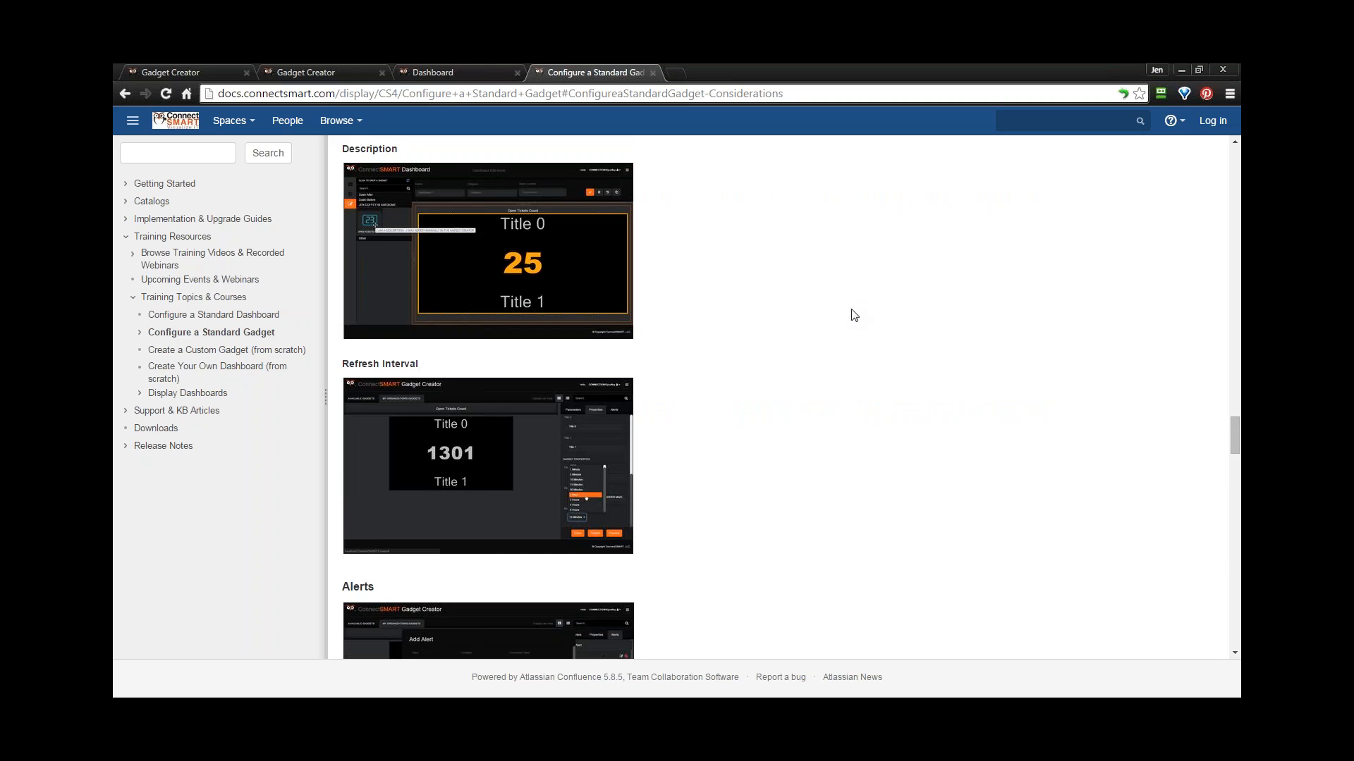
scroll(854, 314, "up", 15)
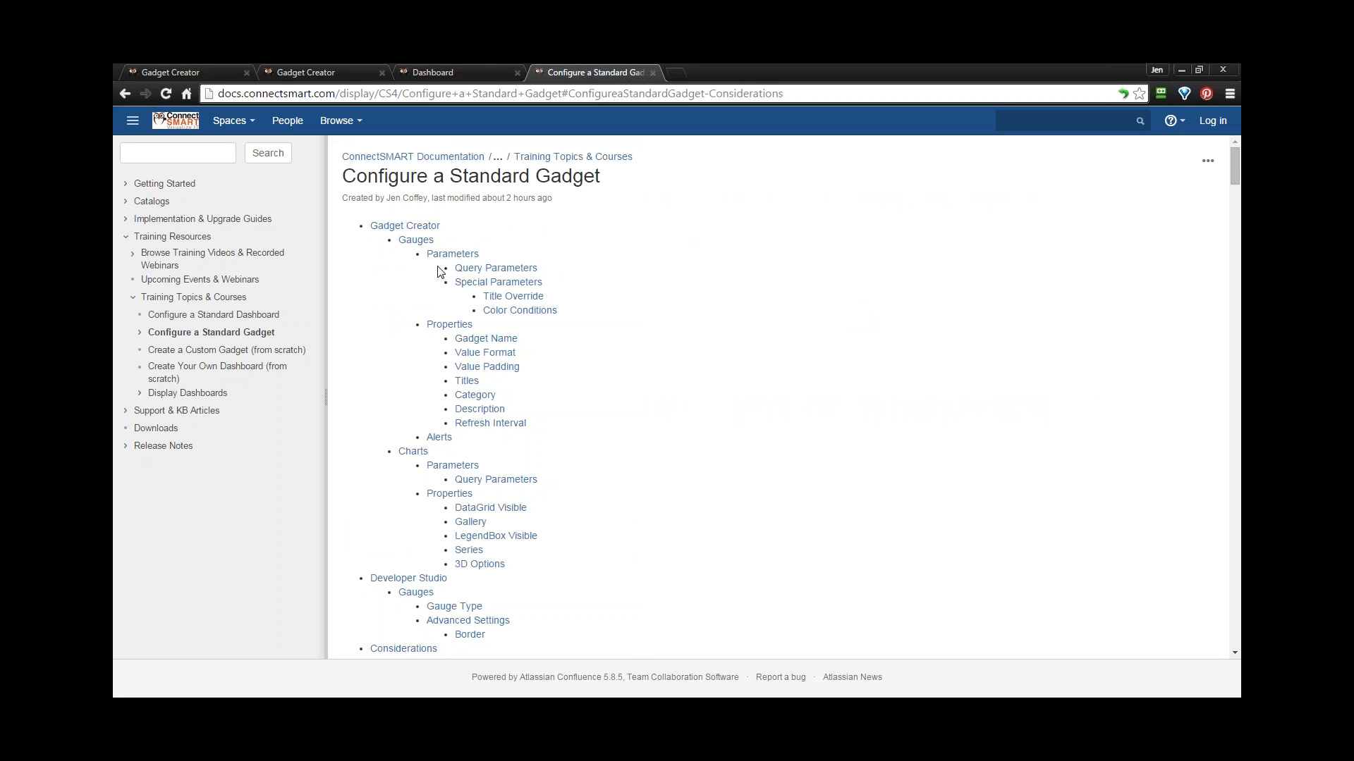
scroll(695, 413, "down", 15)
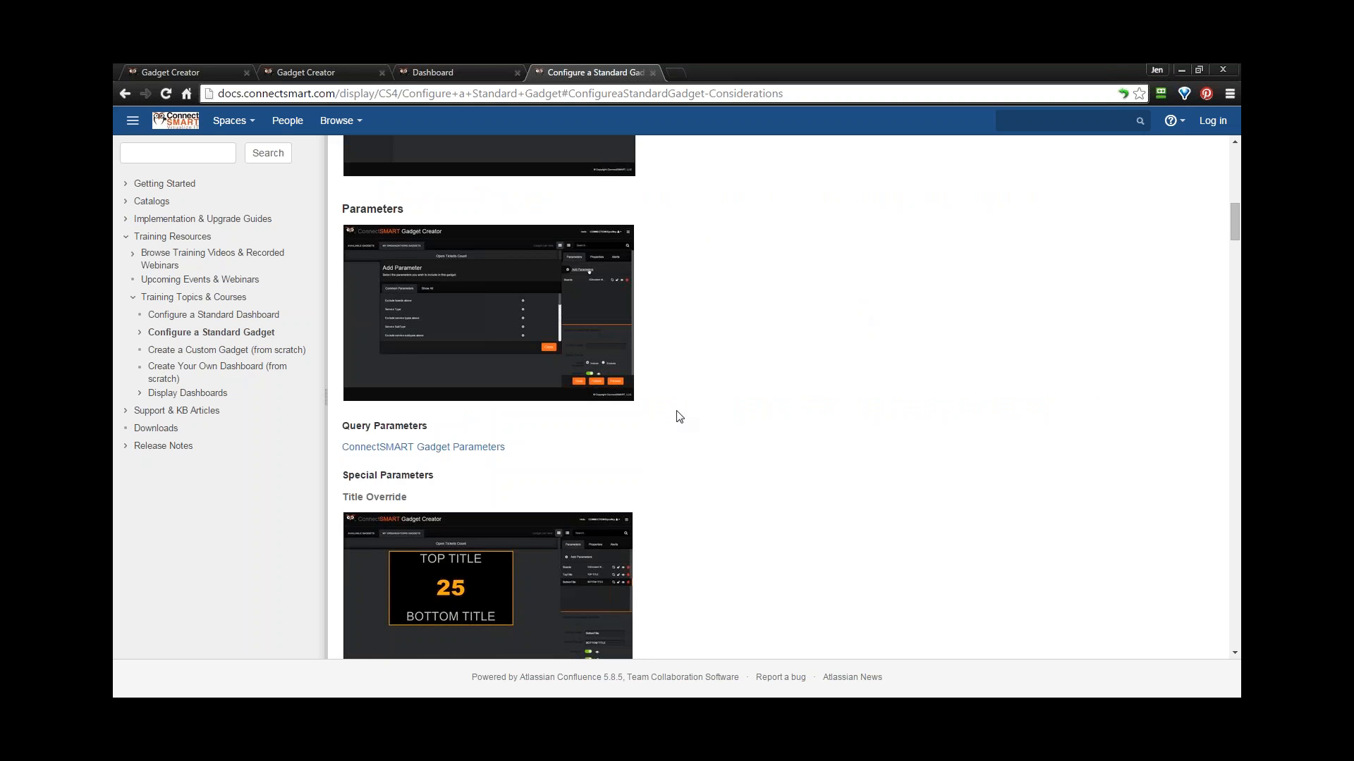
scroll(703, 409, "down", 15)
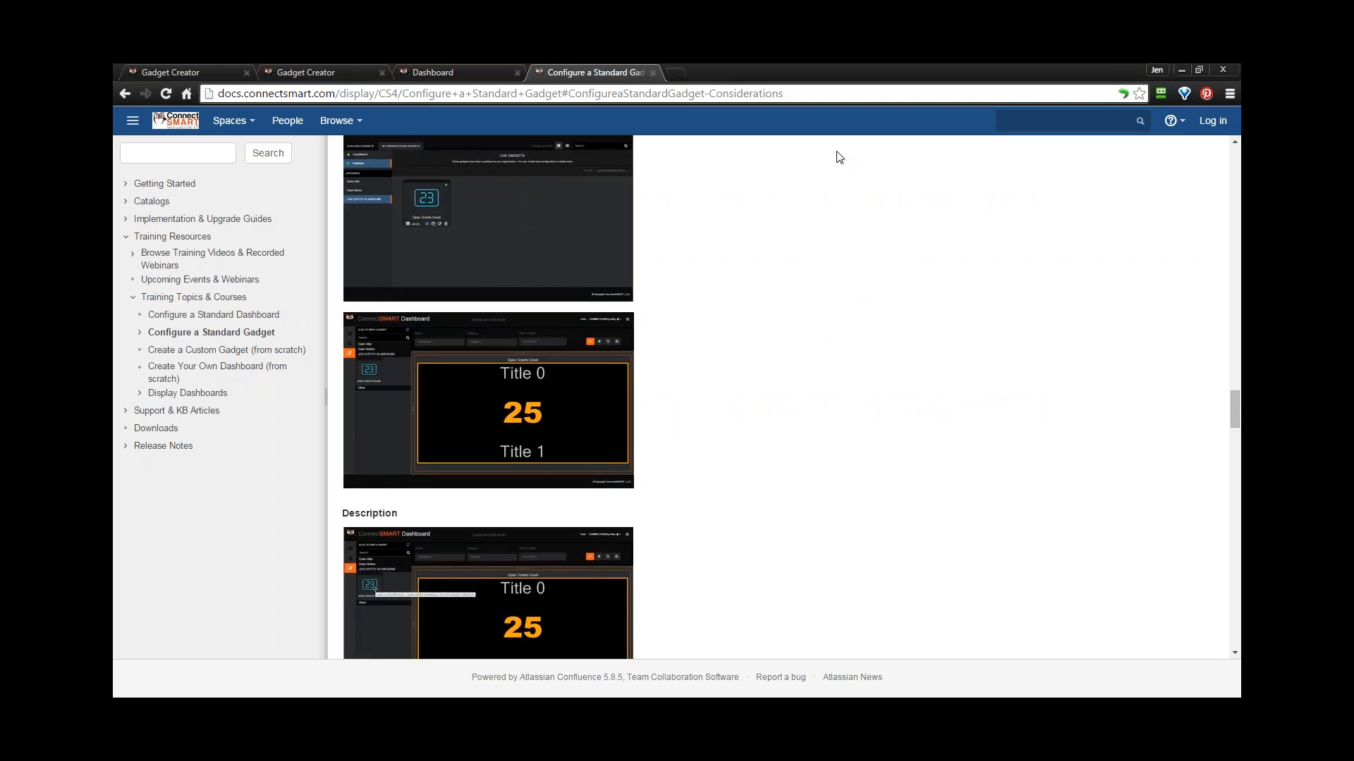
scroll(839, 311, "down", 15)
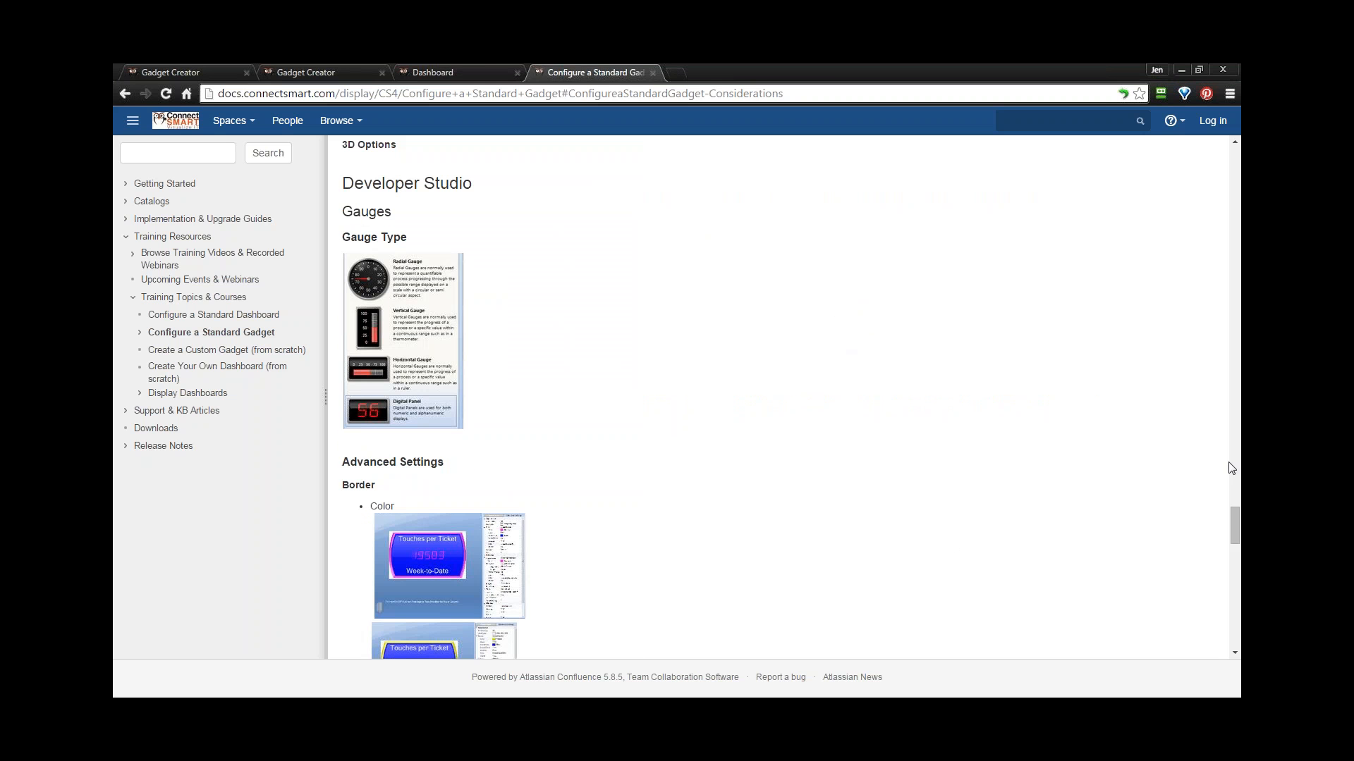
scroll(789, 390, "up", 6)
scroll(790, 390, "up", 20)
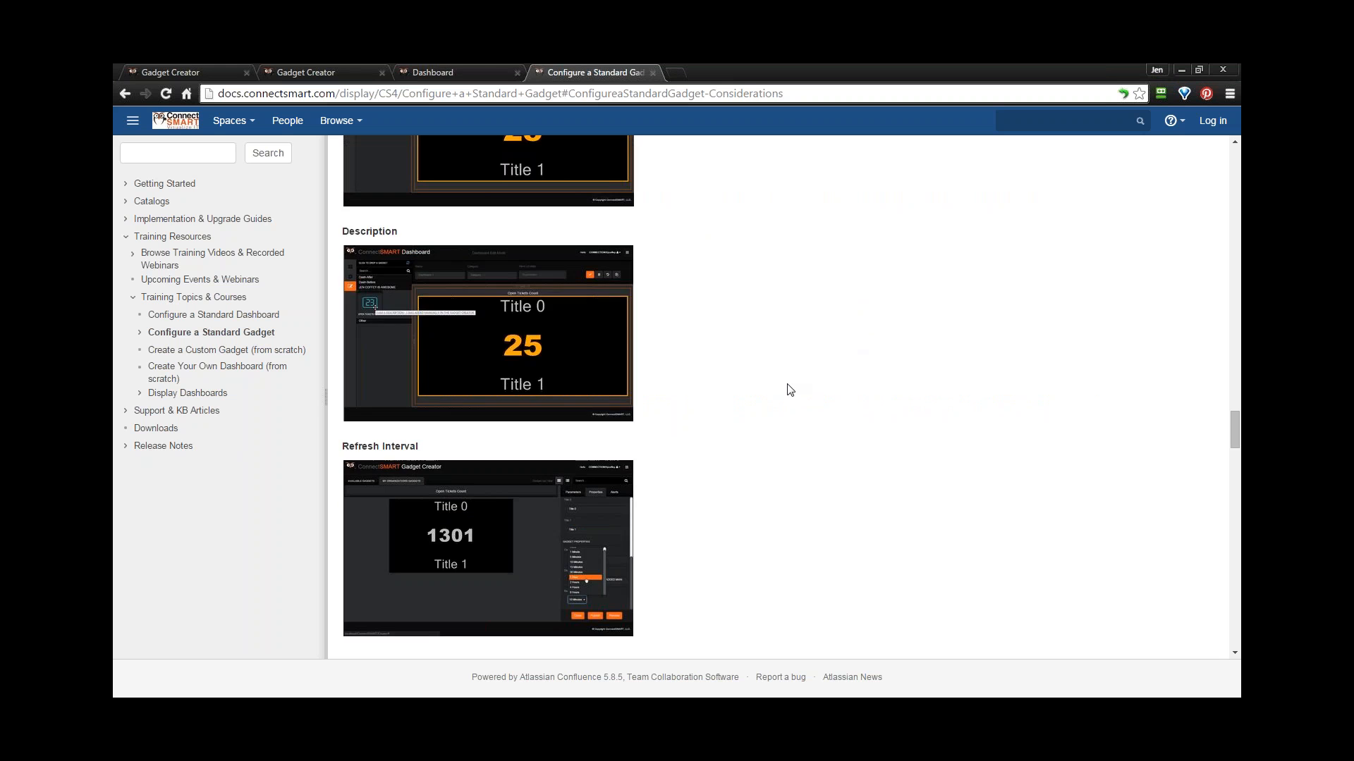
scroll(790, 390, "up", 15)
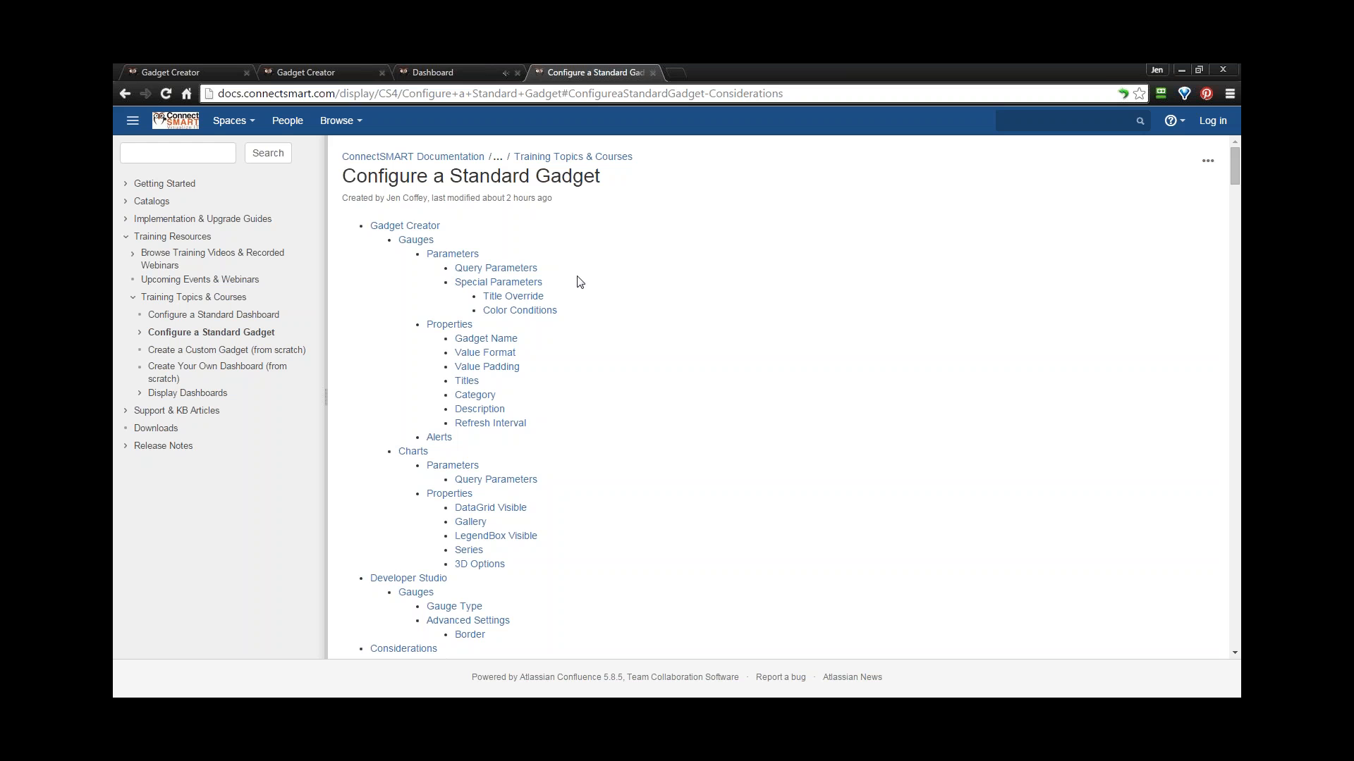
left_click(152, 201)
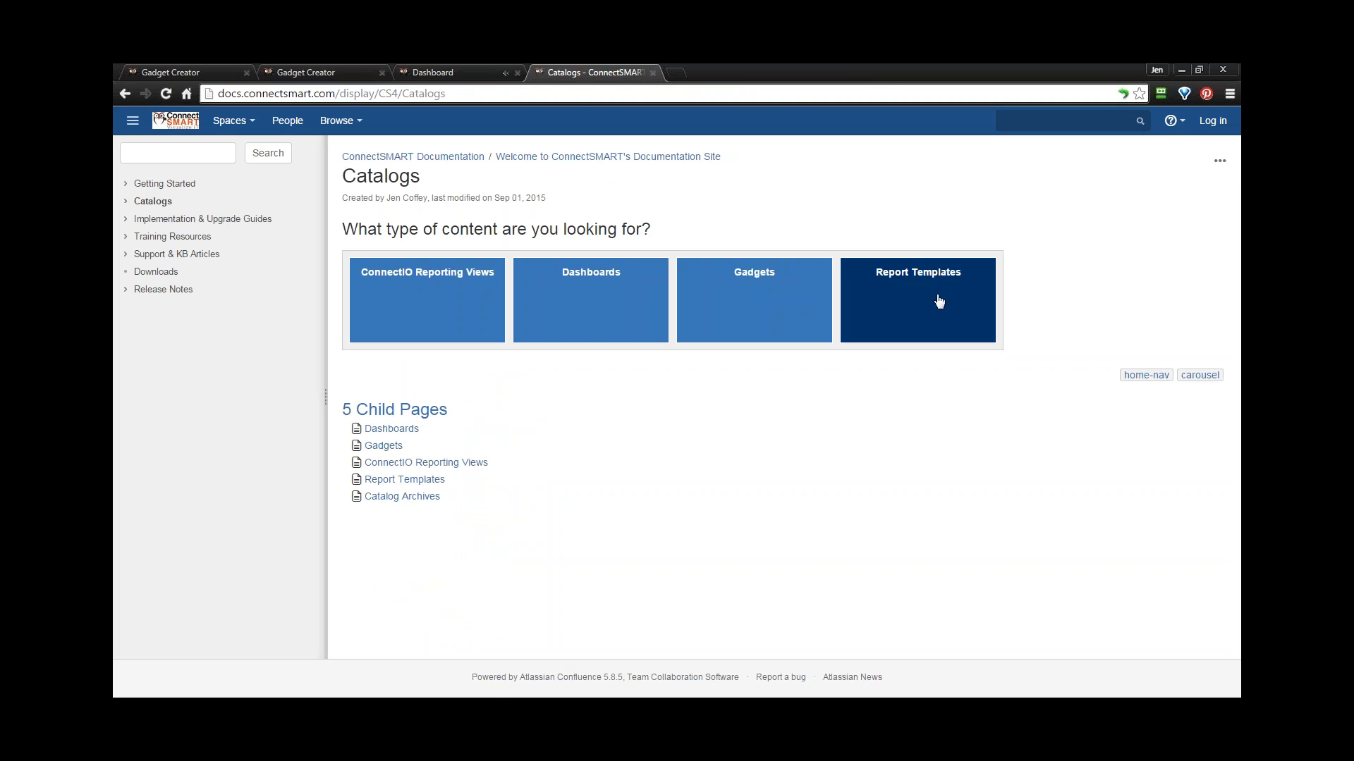
- Browse the Report Templates catalog and preview the Open Tickets by Company and Board screenshot
left_click(934, 316)
scroll(635, 409, "down", 3)
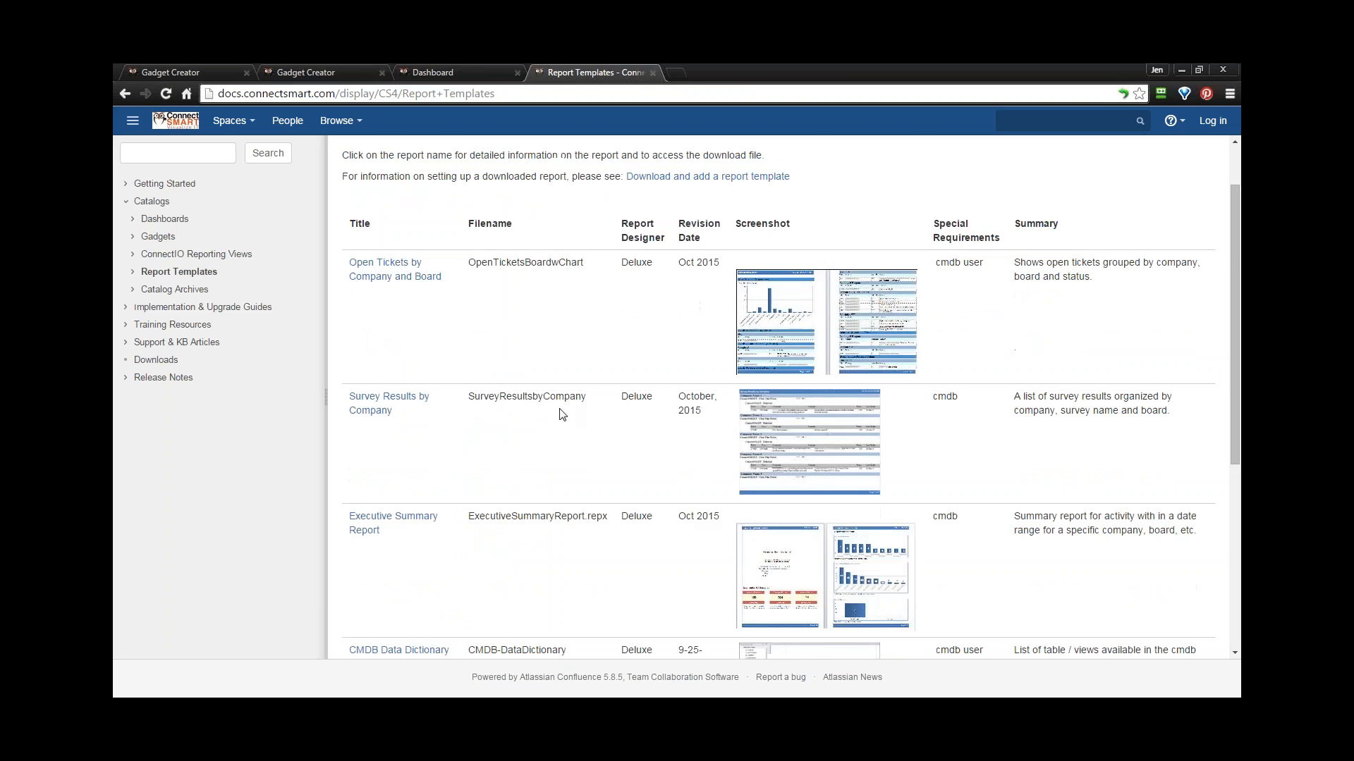
scroll(542, 373, "up", 2)
left_click(748, 305)
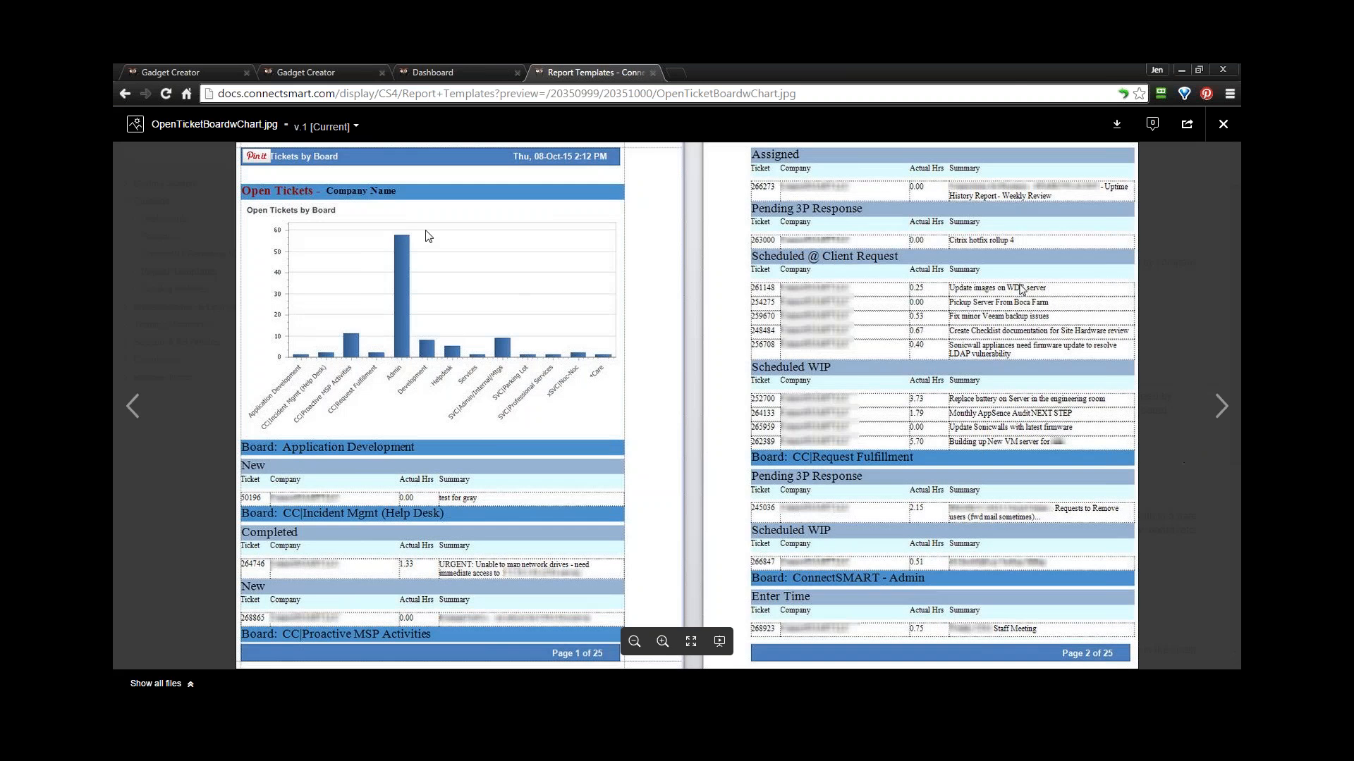
left_click(1215, 127)
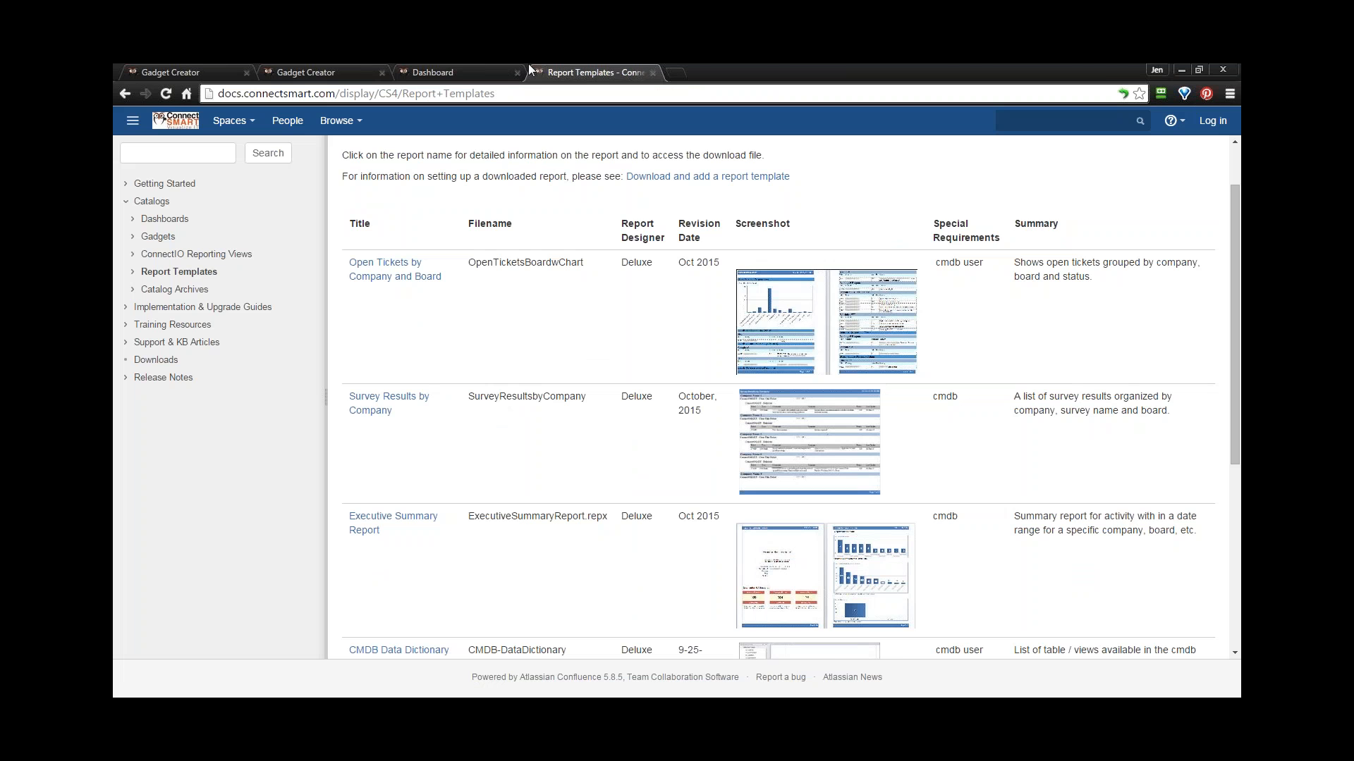
- From the documentation home, open the events calendar and the Oct 15 Deluxe Reports webinar registration
scroll(553, 402, "up", 1)
left_click(175, 121)
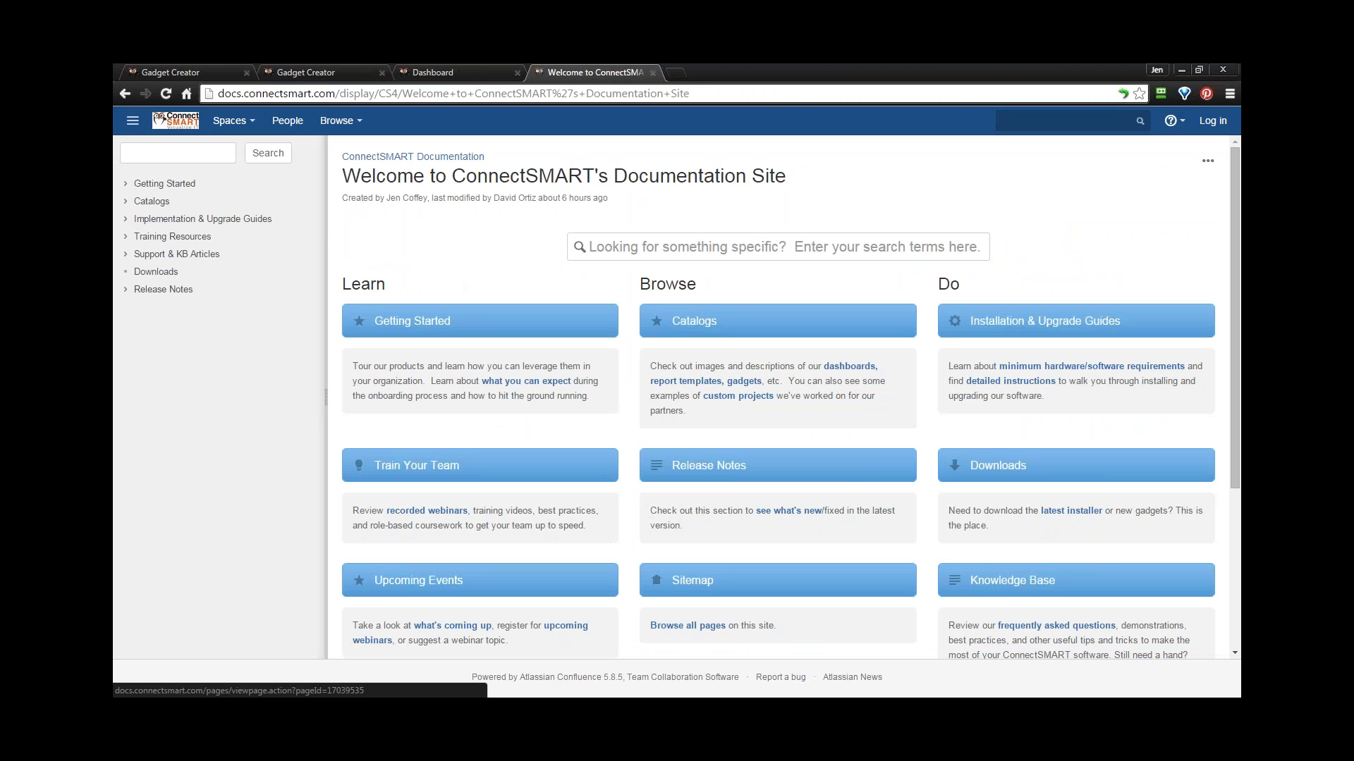
left_click(564, 626)
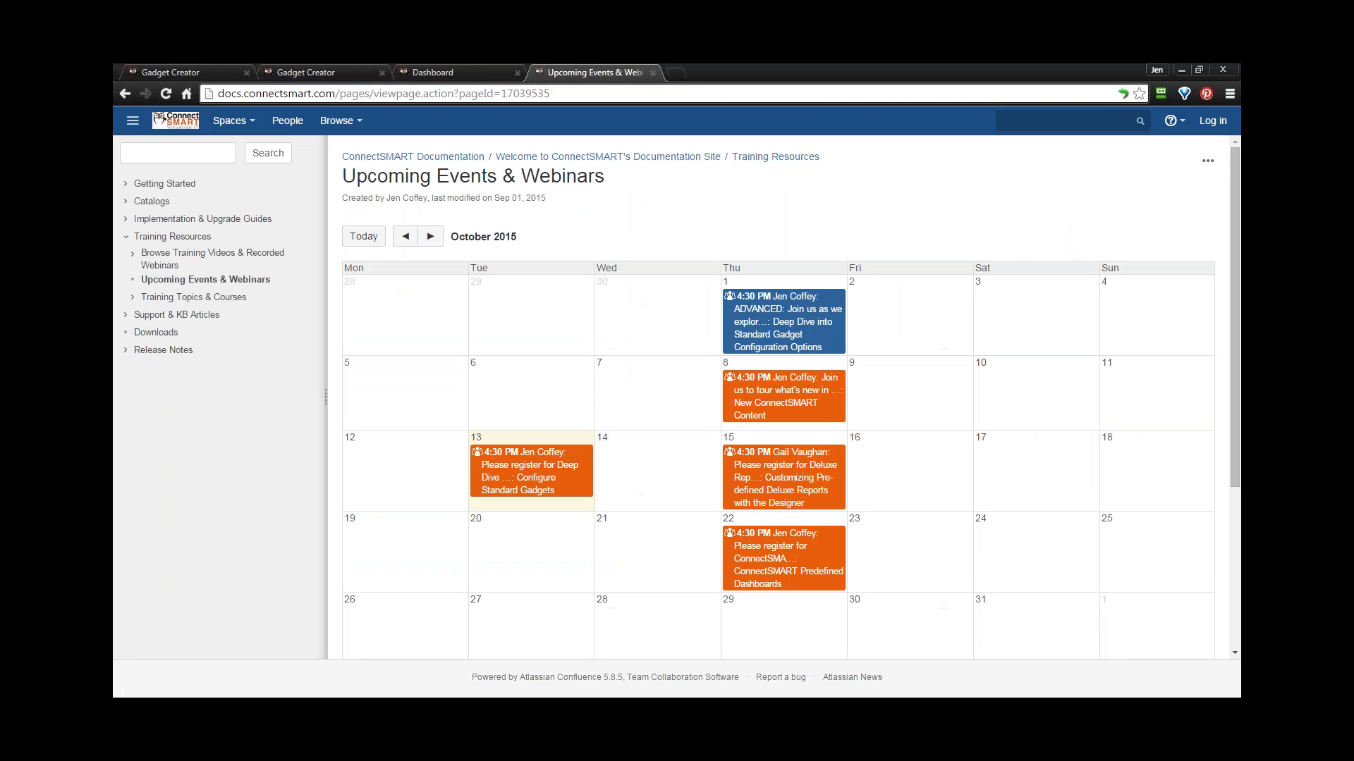
left_click(788, 490)
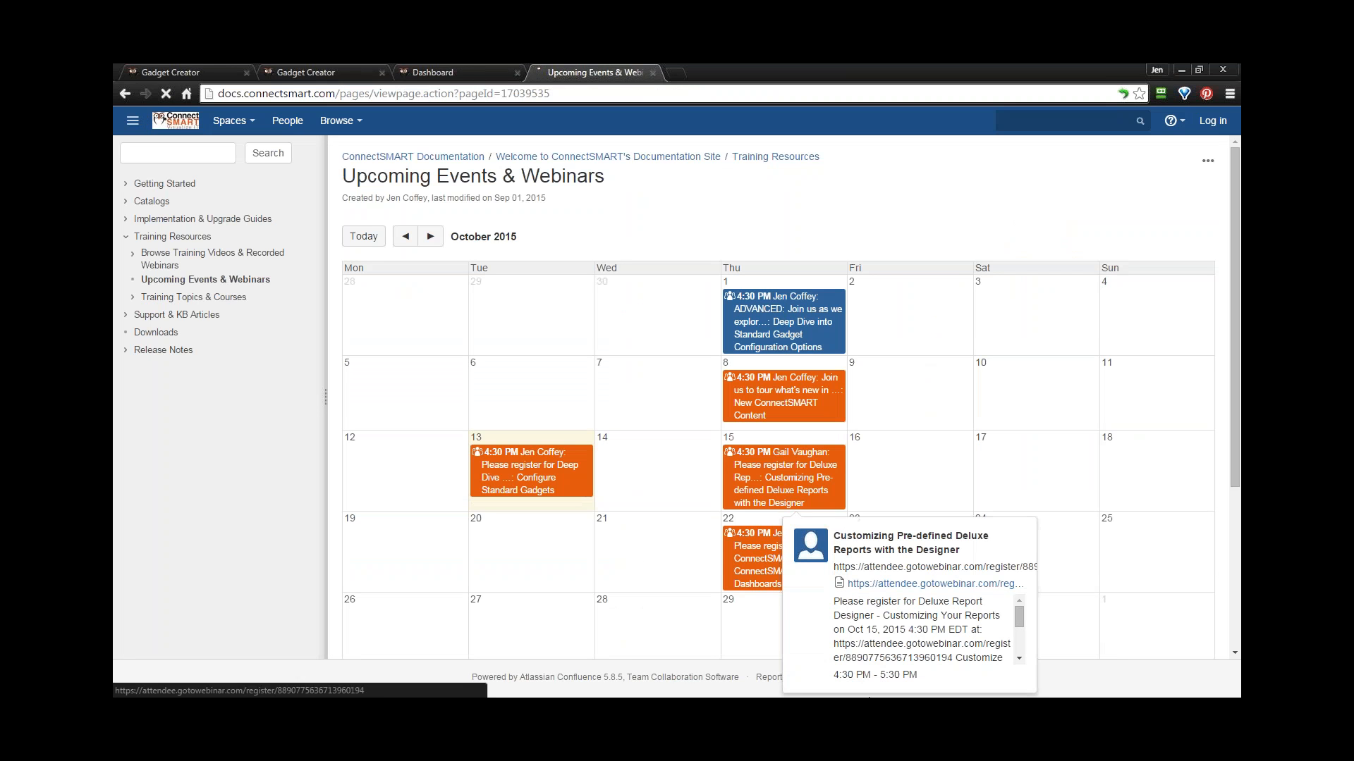
left_click(935, 584)
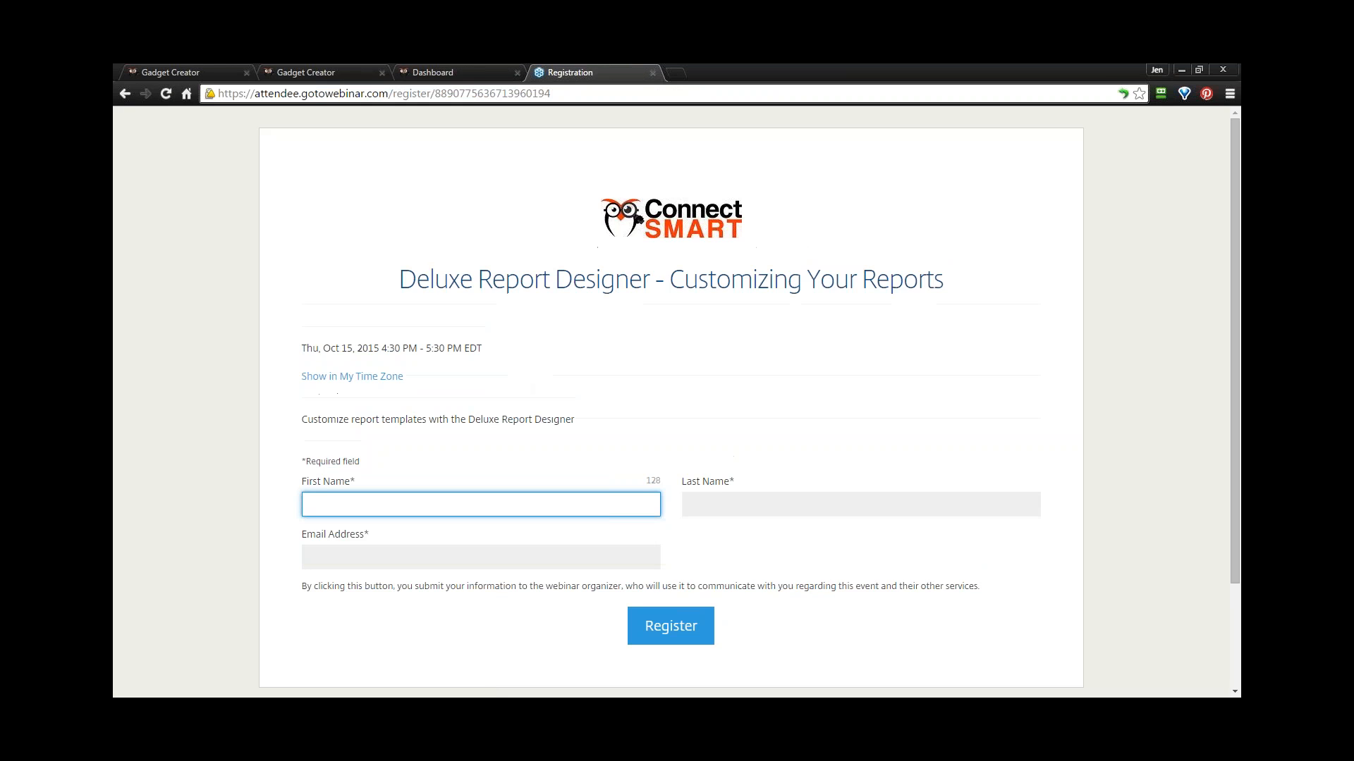
- Close the webinar registration tab and both Gadget Creator tabs
left_click(653, 73)
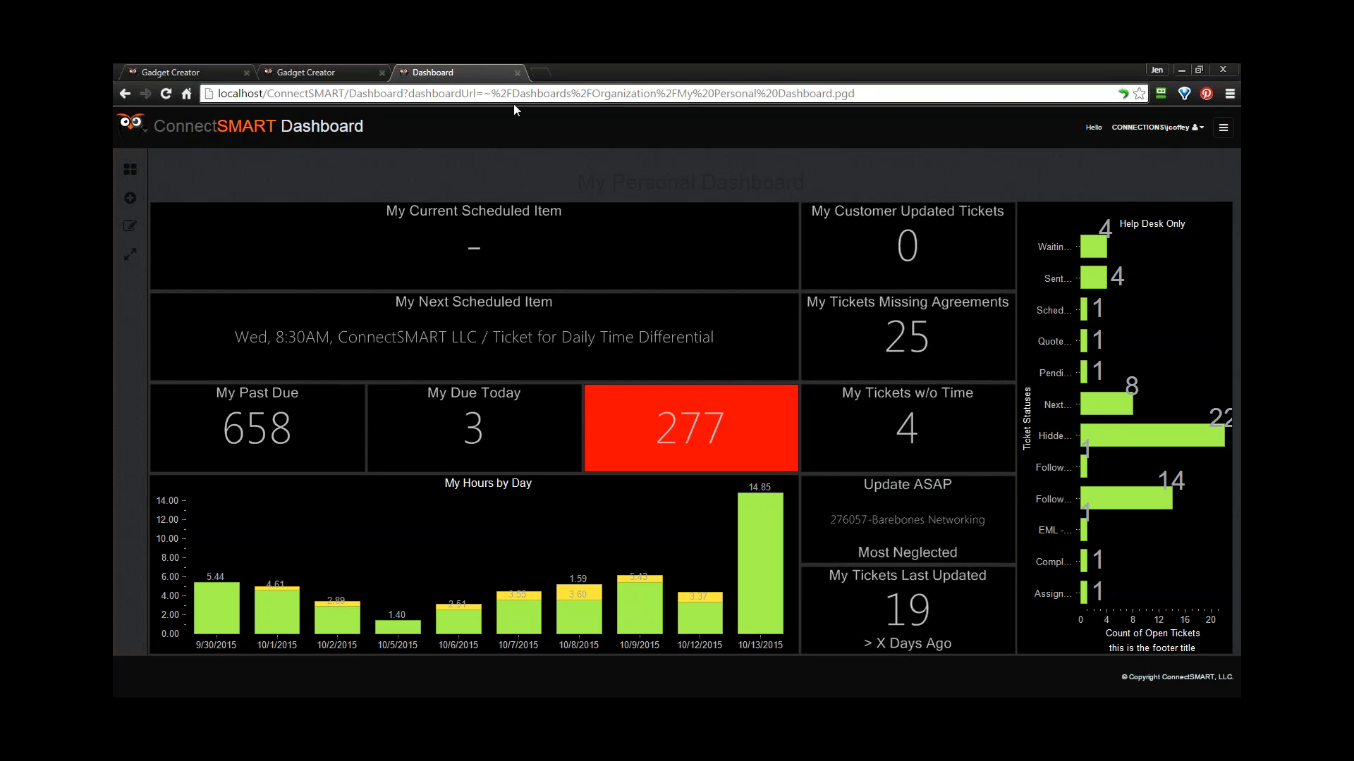
left_click(180, 67)
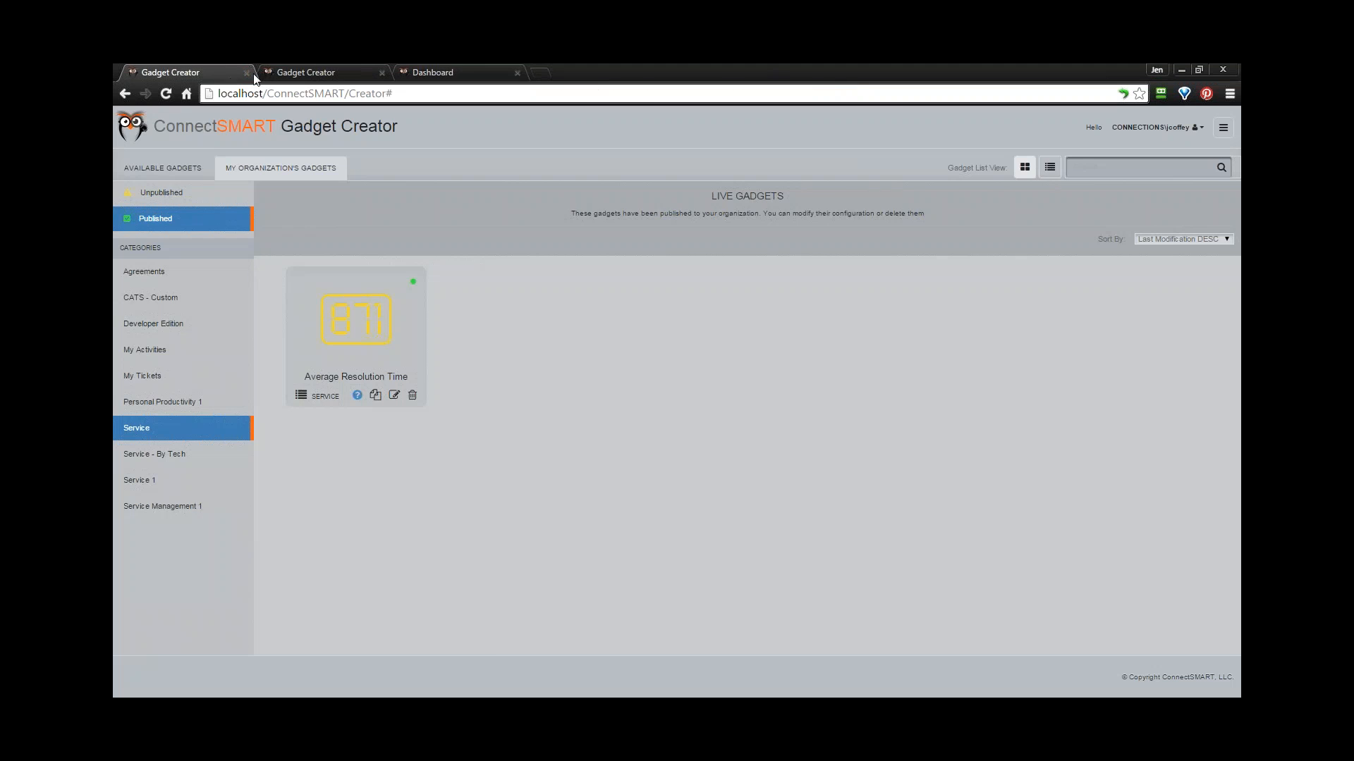
left_click(246, 73)
left_click(246, 73)
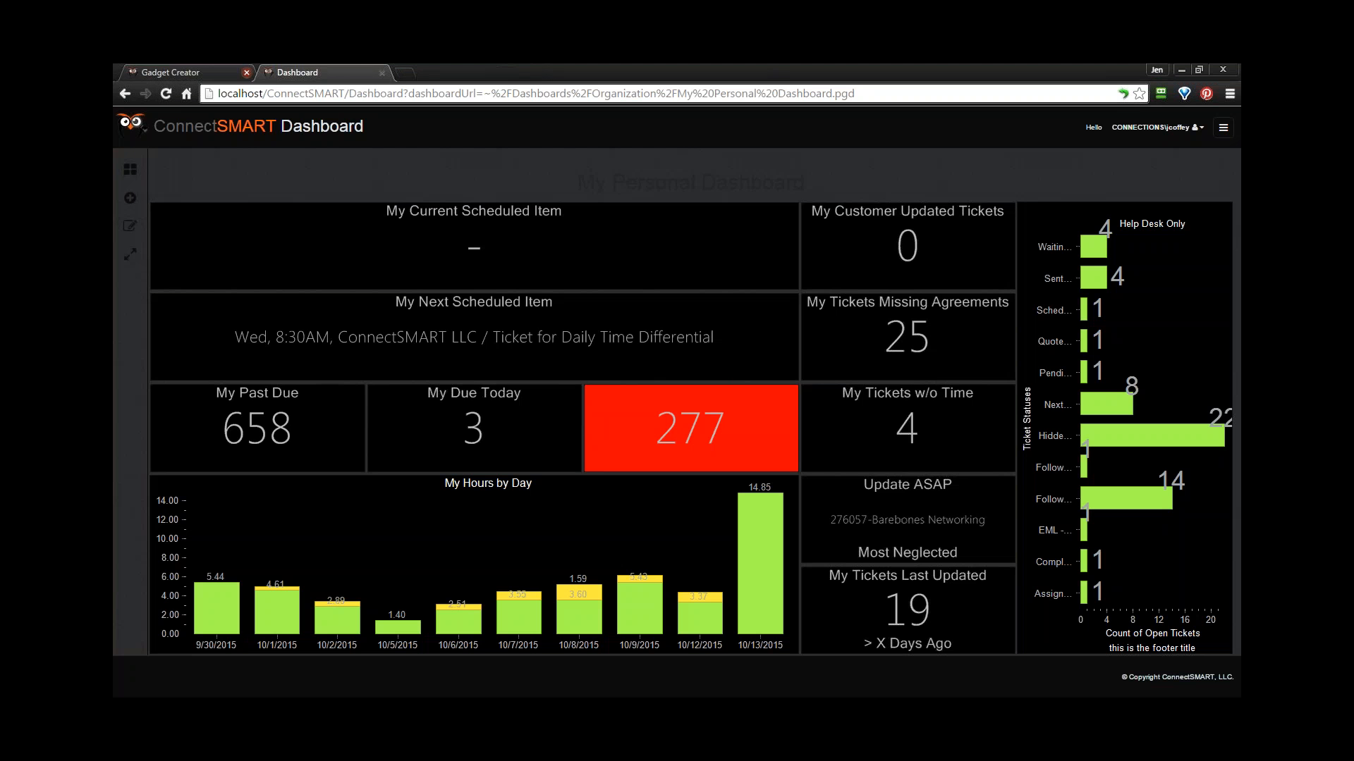